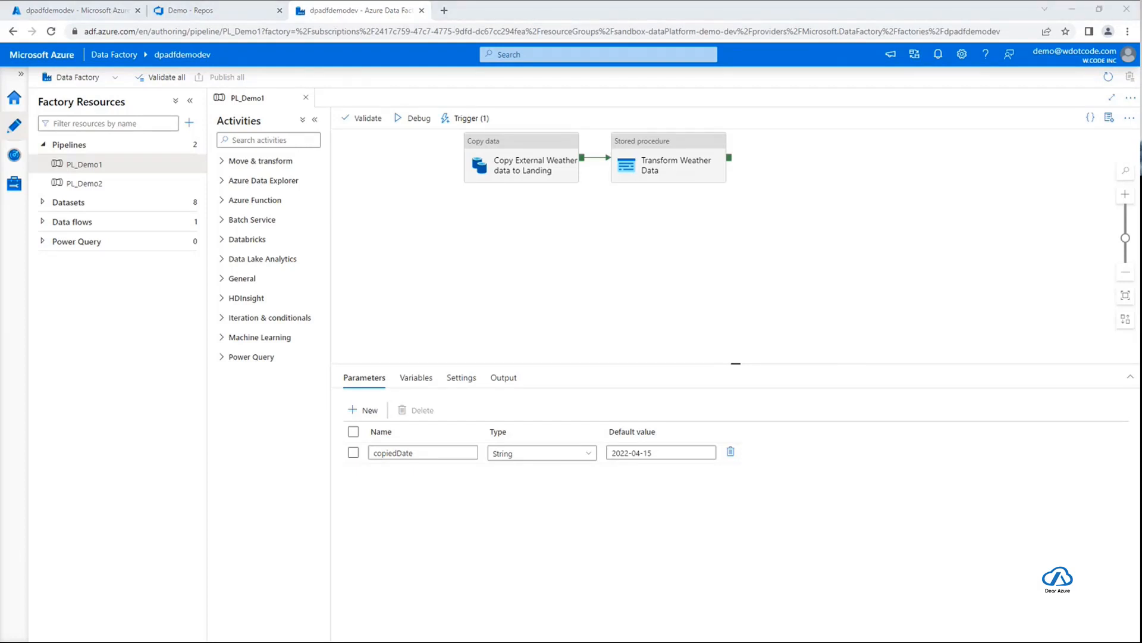
Start configuring a Git repository for the data factory, choosing Azure DevOps Git as the repository type and keeping the W.CODE INC directory
{"action": "left_click", "coordinate": [144, 303]}
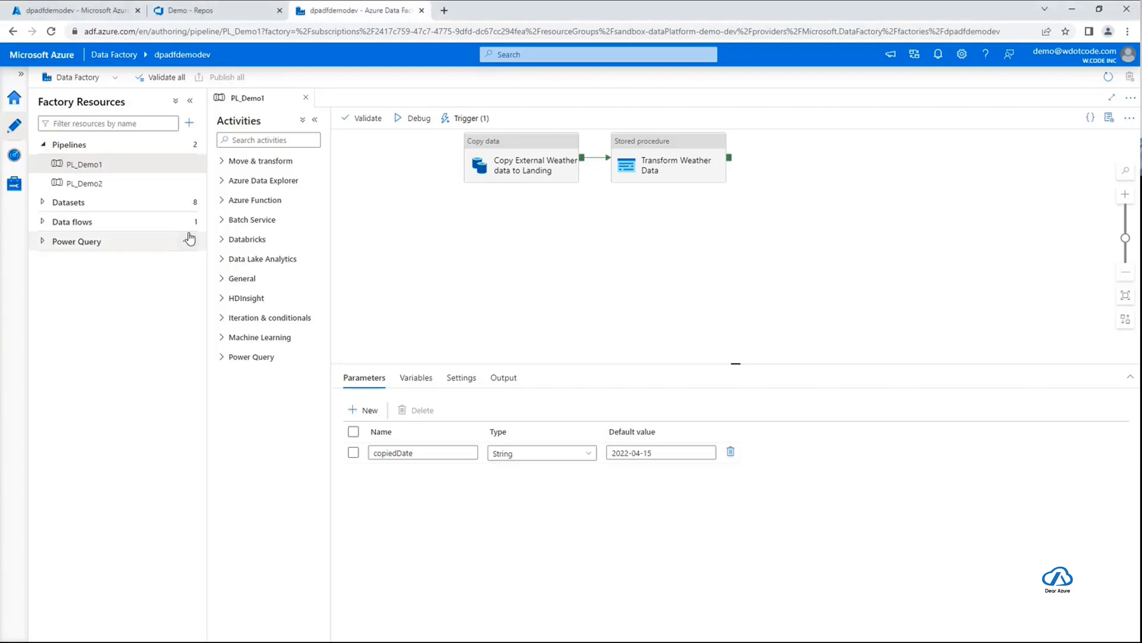
{"action": "left_click", "coordinate": [43, 203]}
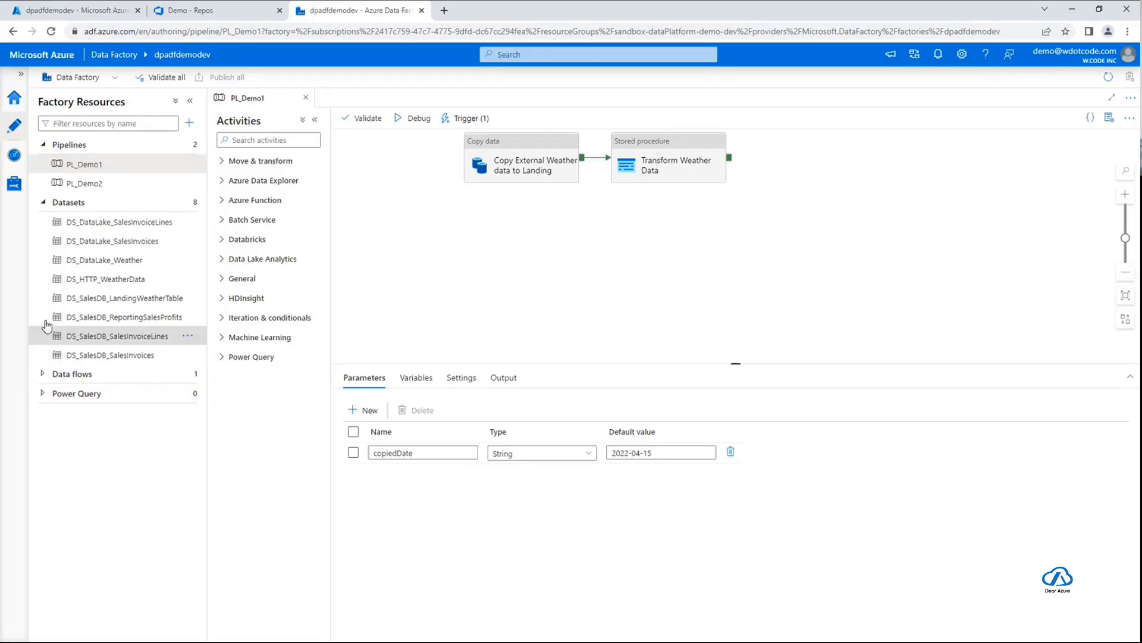
{"action": "left_click", "coordinate": [13, 186]}
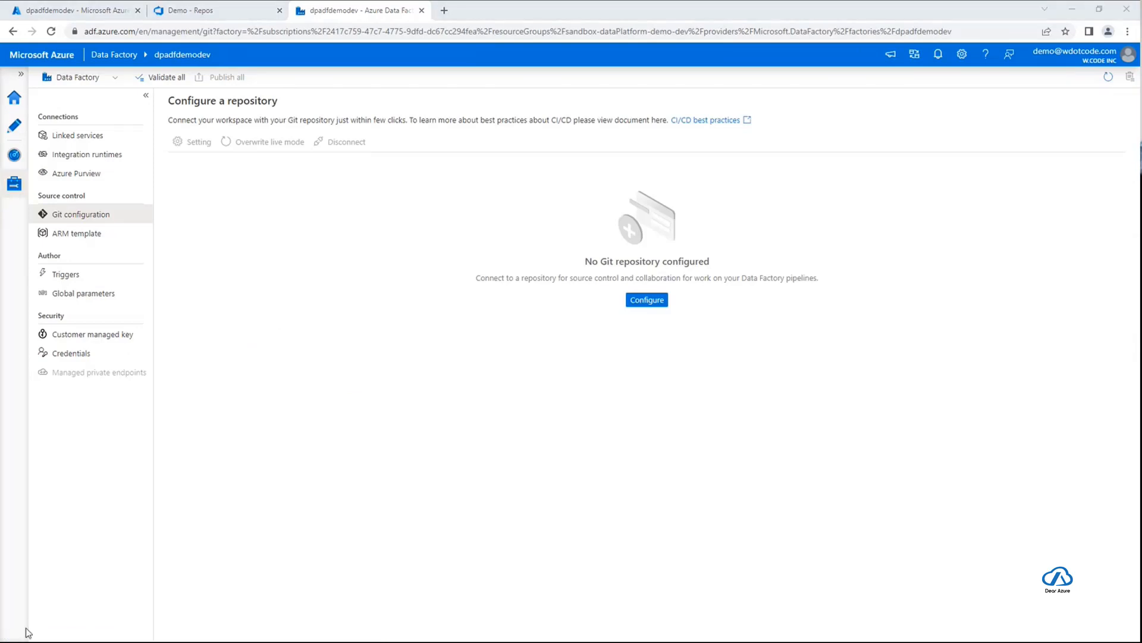
{"action": "left_click", "coordinate": [275, 305]}
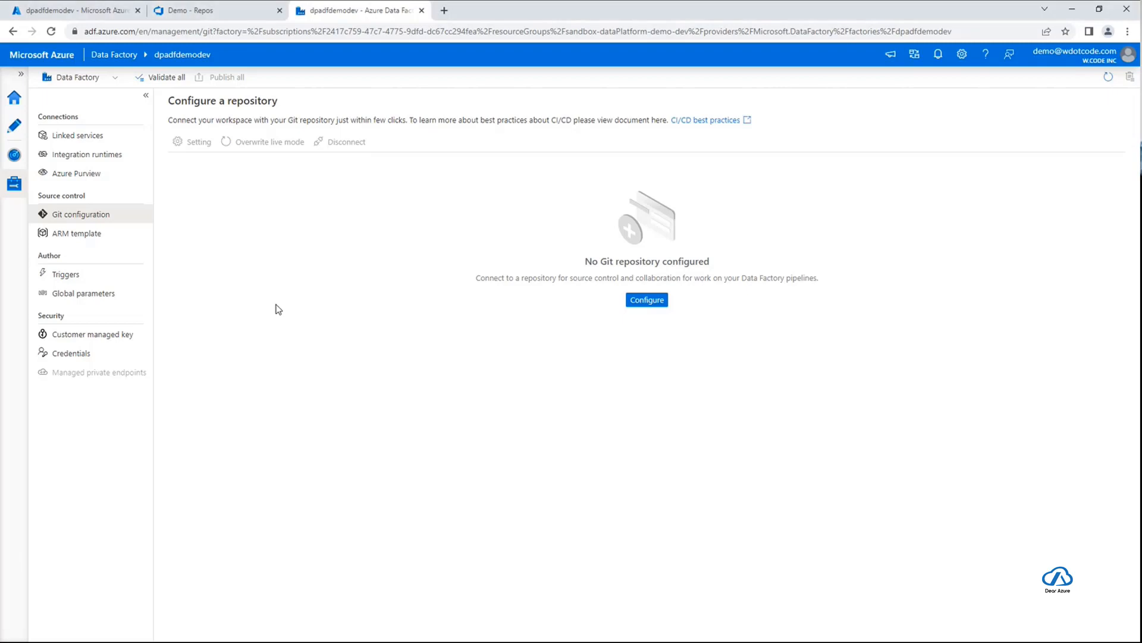
{"action": "left_click", "coordinate": [660, 303]}
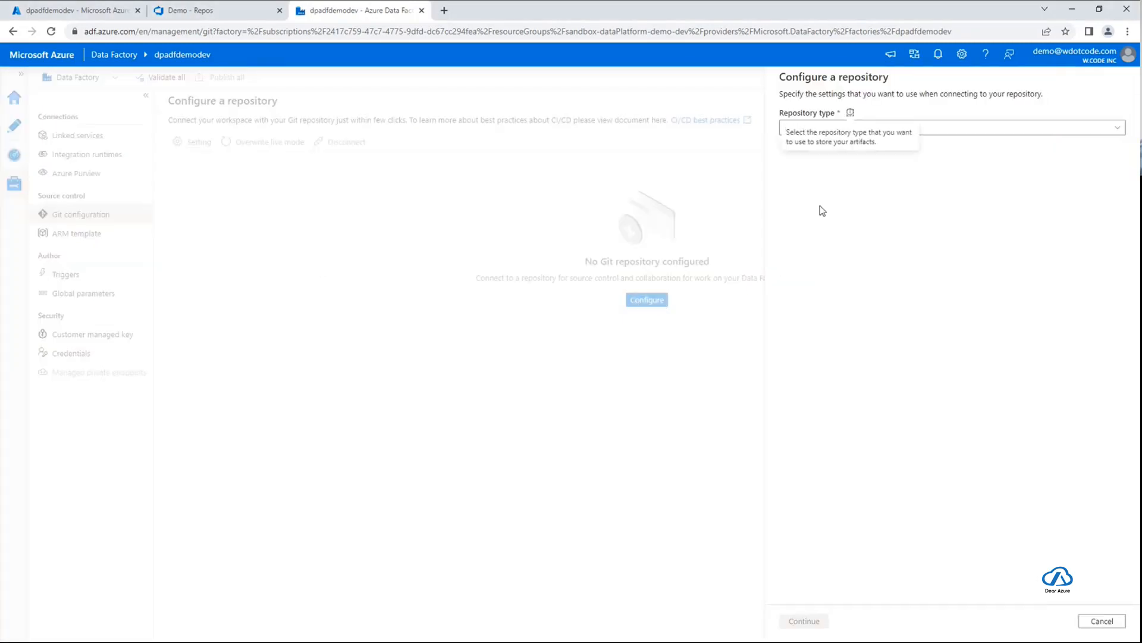
{"action": "left_click", "coordinate": [1068, 133]}
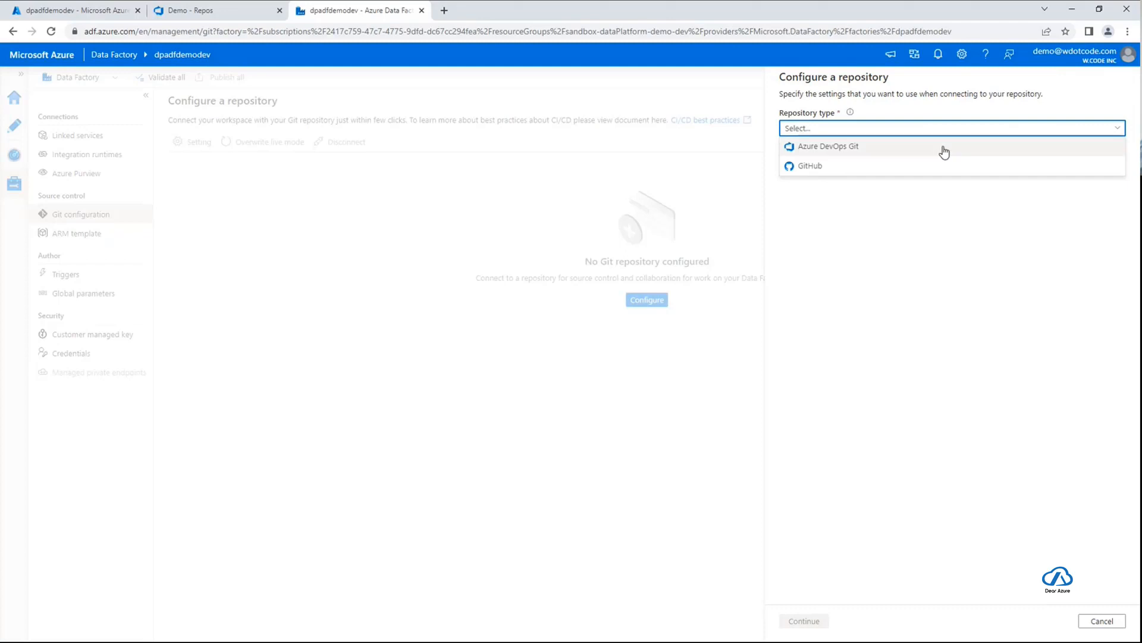
{"action": "left_click", "coordinate": [912, 149]}
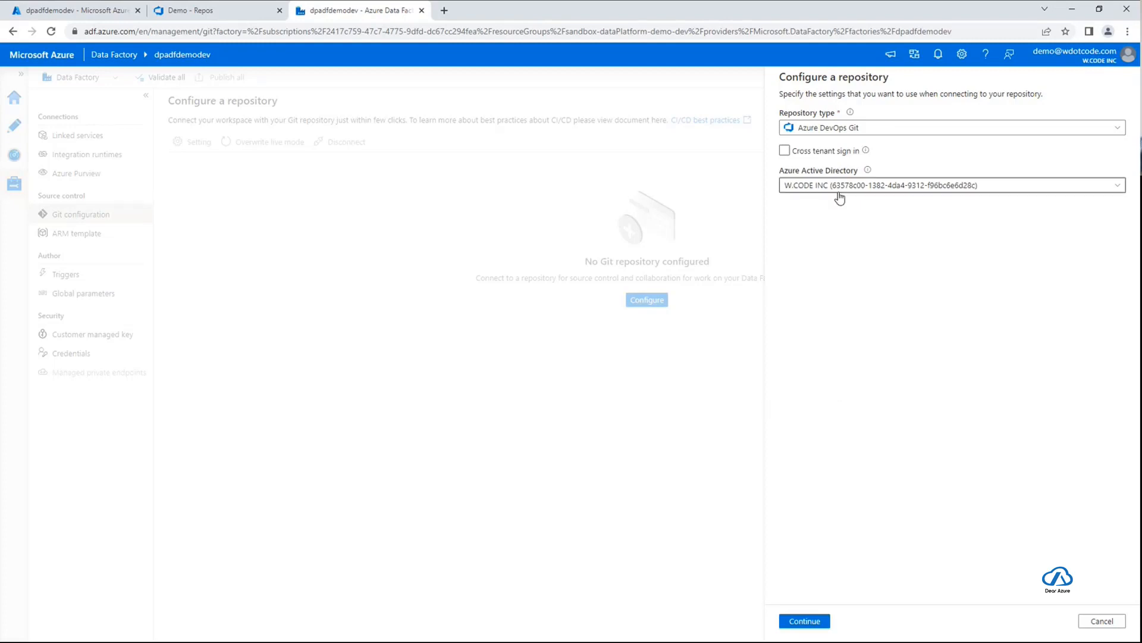
{"action": "left_click", "coordinate": [805, 620]}
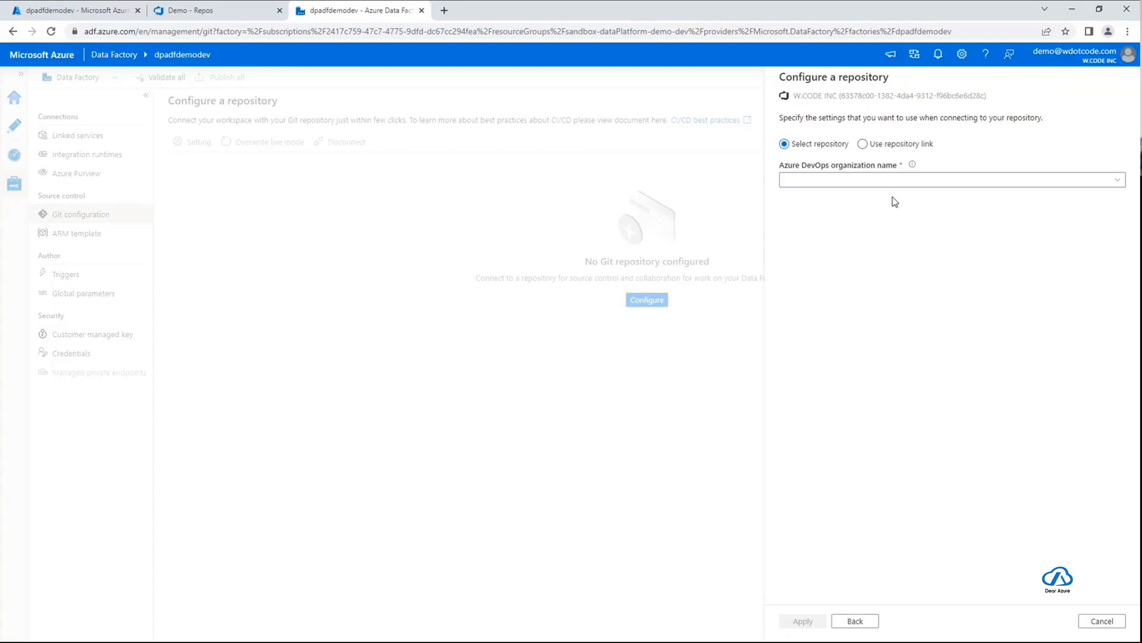
Select the wdotcode organization, the Demo project and the Demo repository for the Git connection
{"action": "left_click", "coordinate": [892, 185]}
{"action": "left_click", "coordinate": [890, 199]}
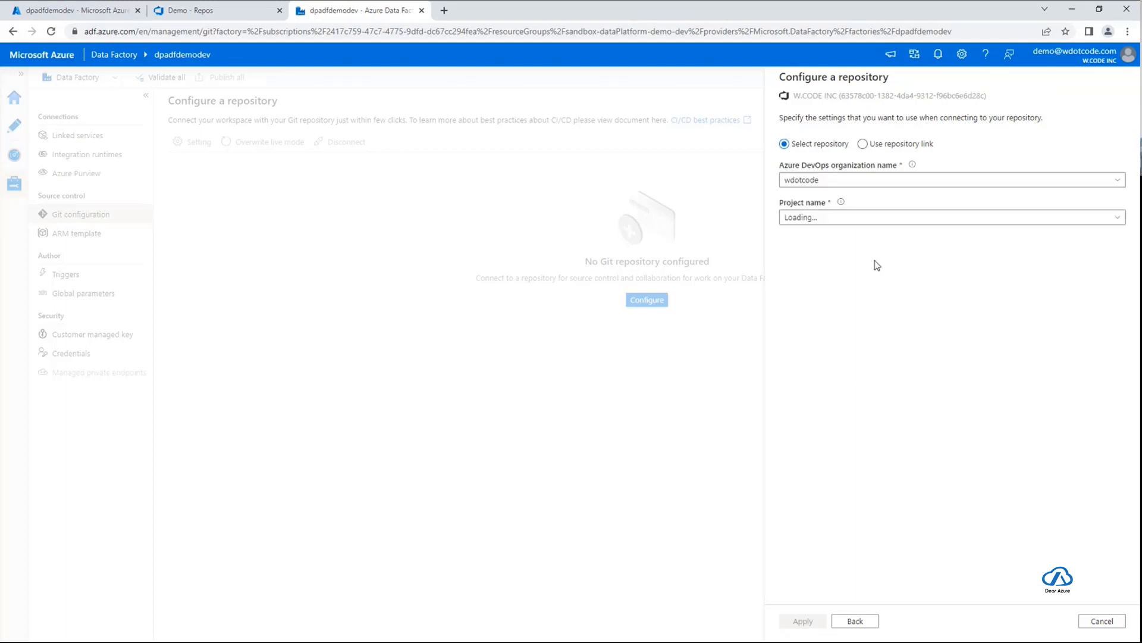
{"action": "left_click", "coordinate": [859, 222]}
{"action": "left_click", "coordinate": [830, 257]}
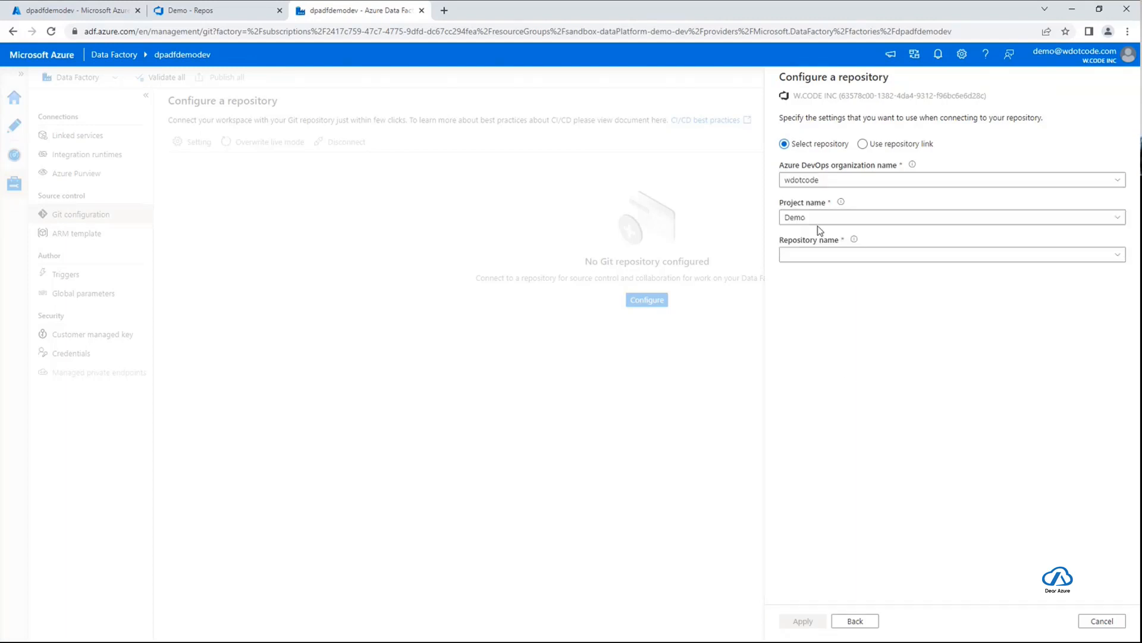
{"action": "left_click", "coordinate": [876, 260]}
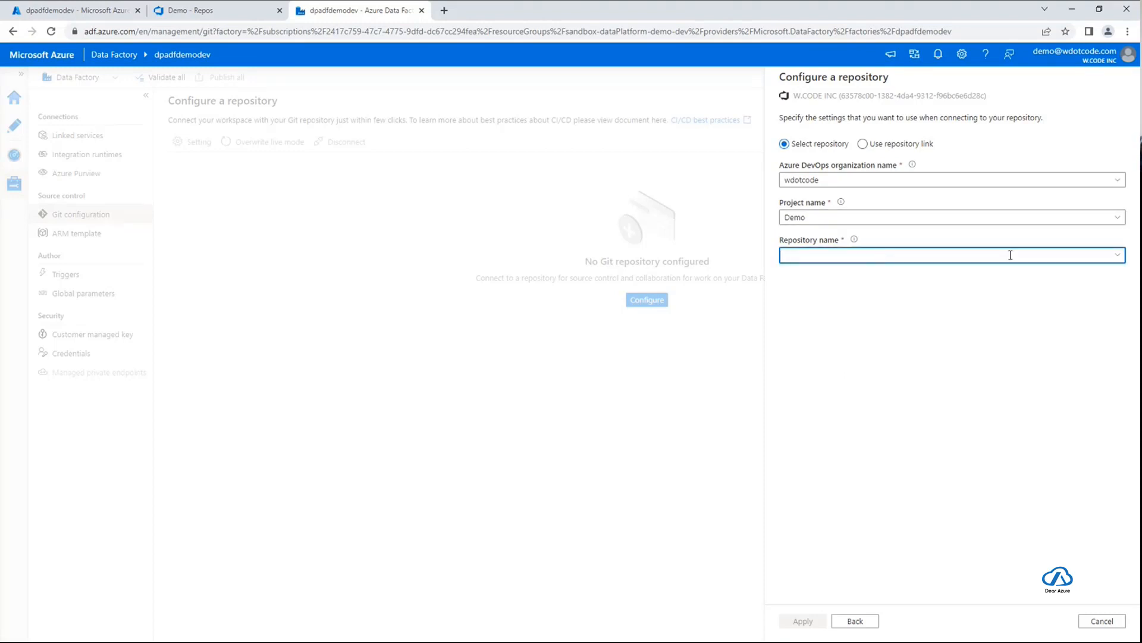
{"action": "left_click", "coordinate": [1118, 257]}
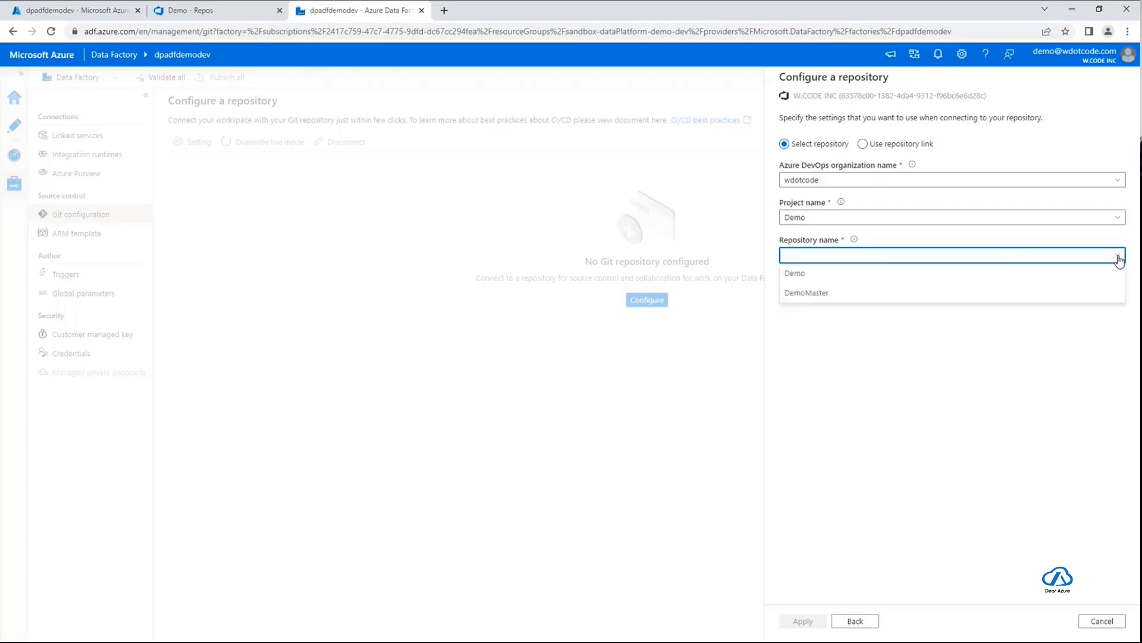
{"action": "left_click", "coordinate": [813, 273]}
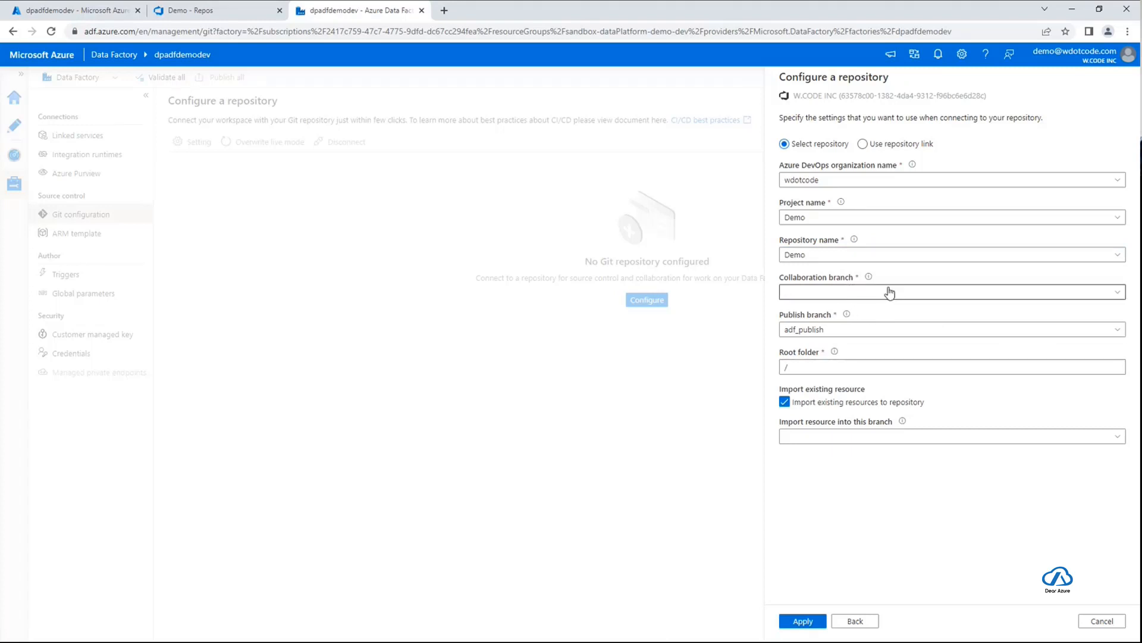
Apply the repository configuration with main as the collaboration branch and /adf-code/ as the root folder
{"action": "left_click", "coordinate": [1119, 292]}
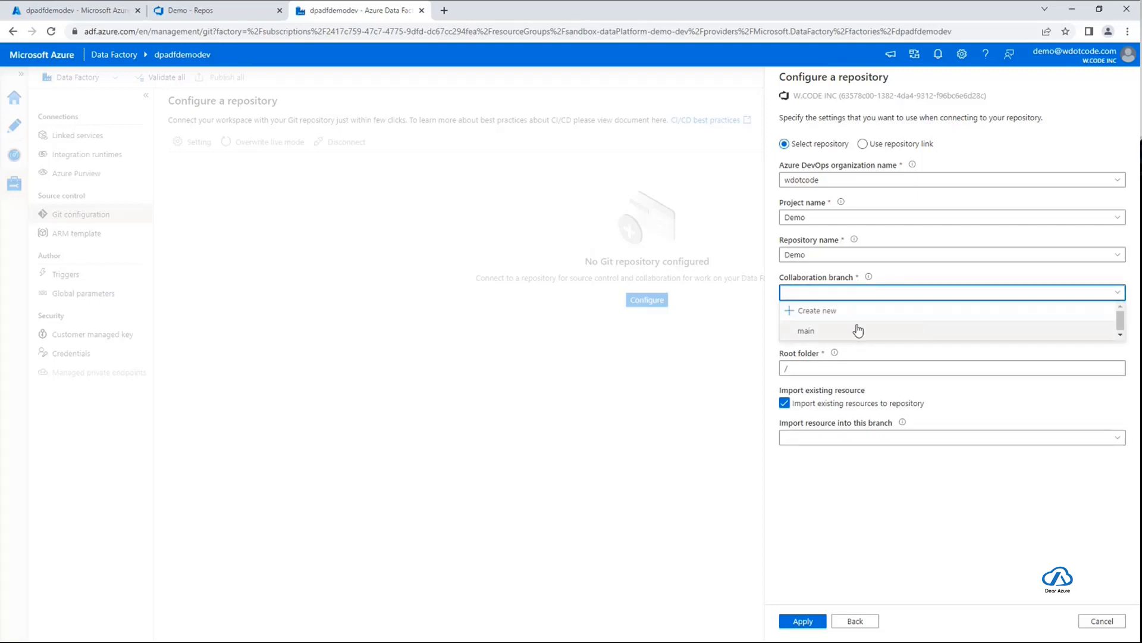
{"action": "left_click", "coordinate": [819, 330]}
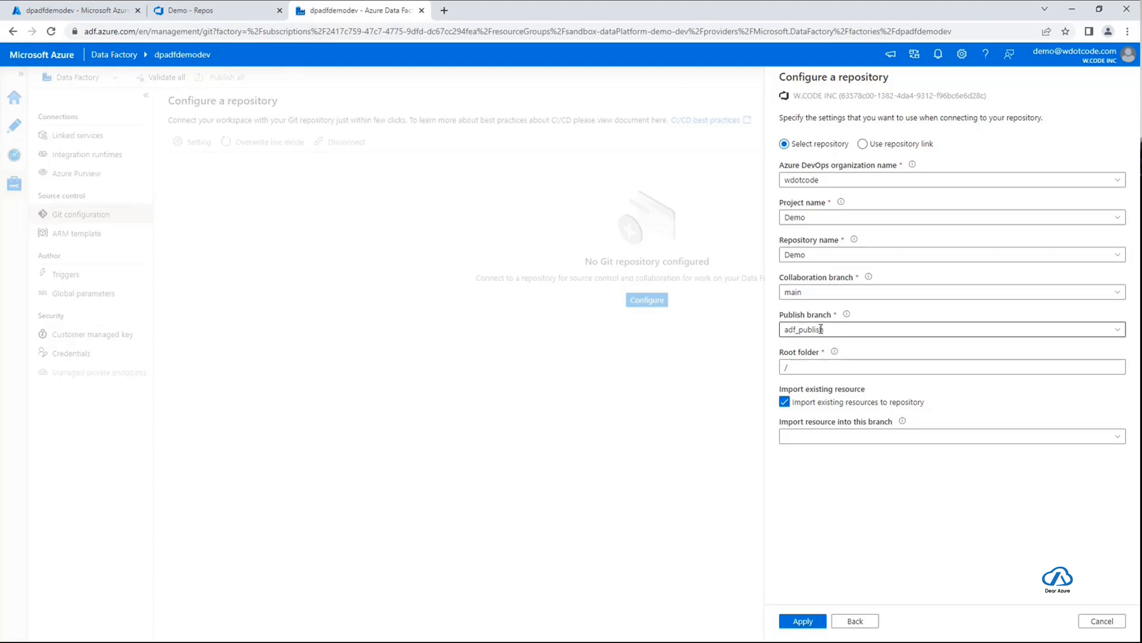
{"action": "left_click", "coordinate": [839, 364]}
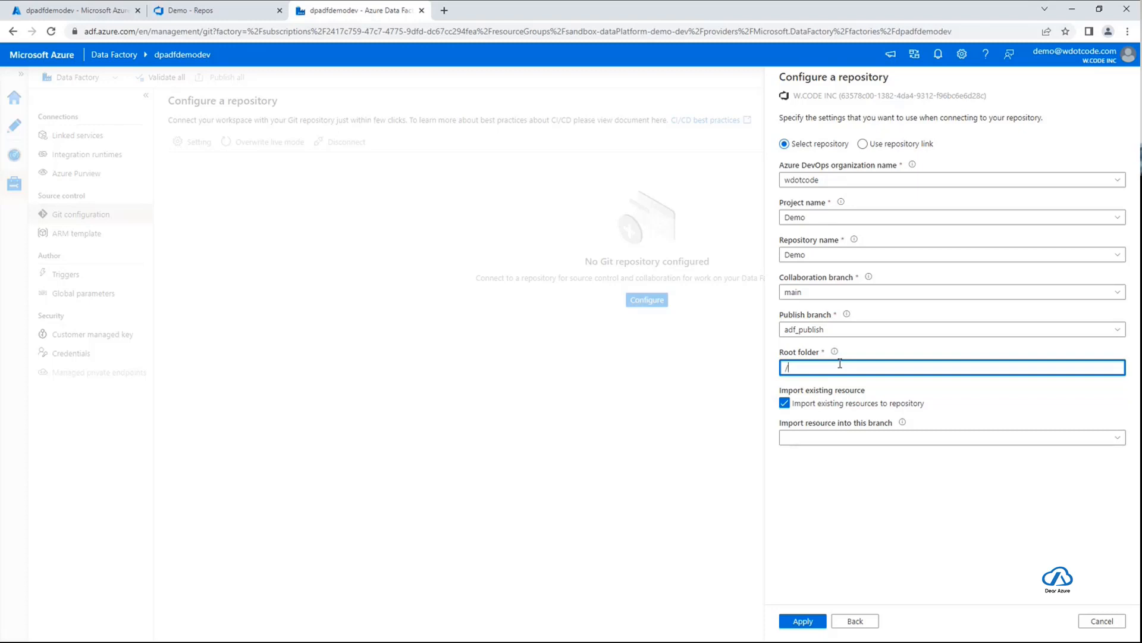
{"action": "type", "text": "adf-code/"}
{"action": "left_click", "coordinate": [830, 505]}
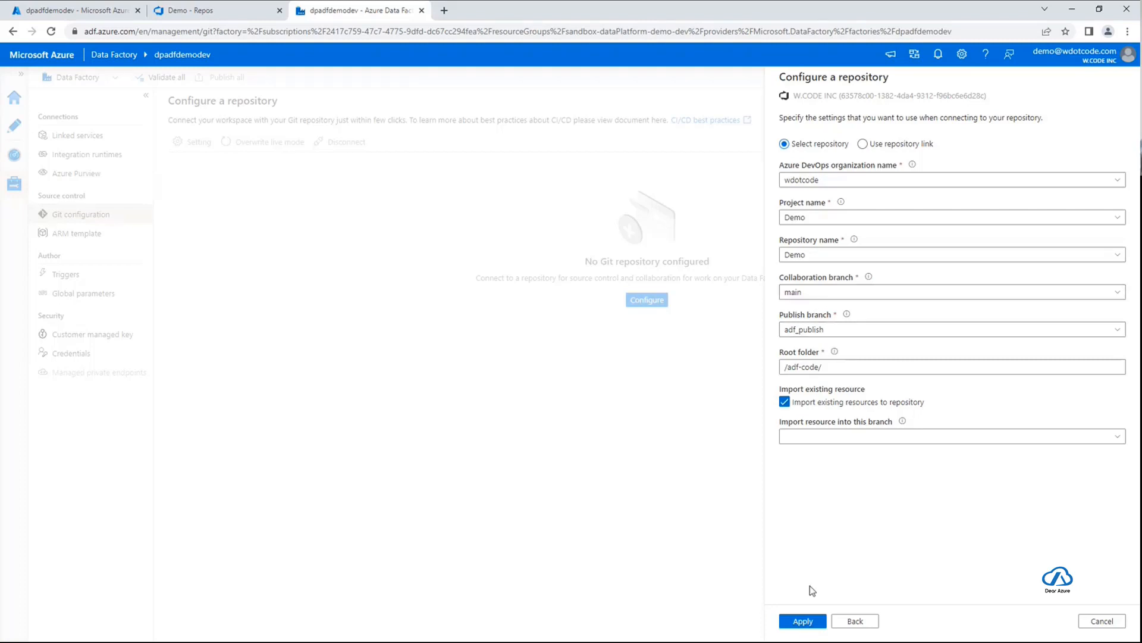
{"action": "left_click", "coordinate": [804, 621]}
{"action": "left_click", "coordinate": [803, 621]}
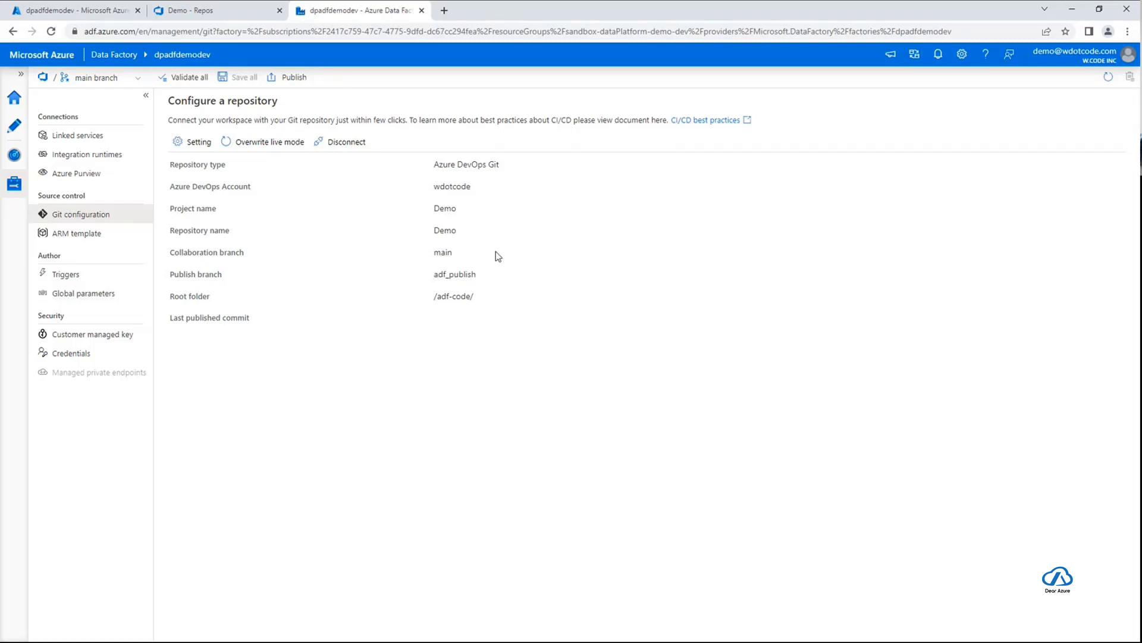
Publish the data factory's pending changes from the main branch to the adf_publish branch
{"action": "left_click", "coordinate": [938, 55]}
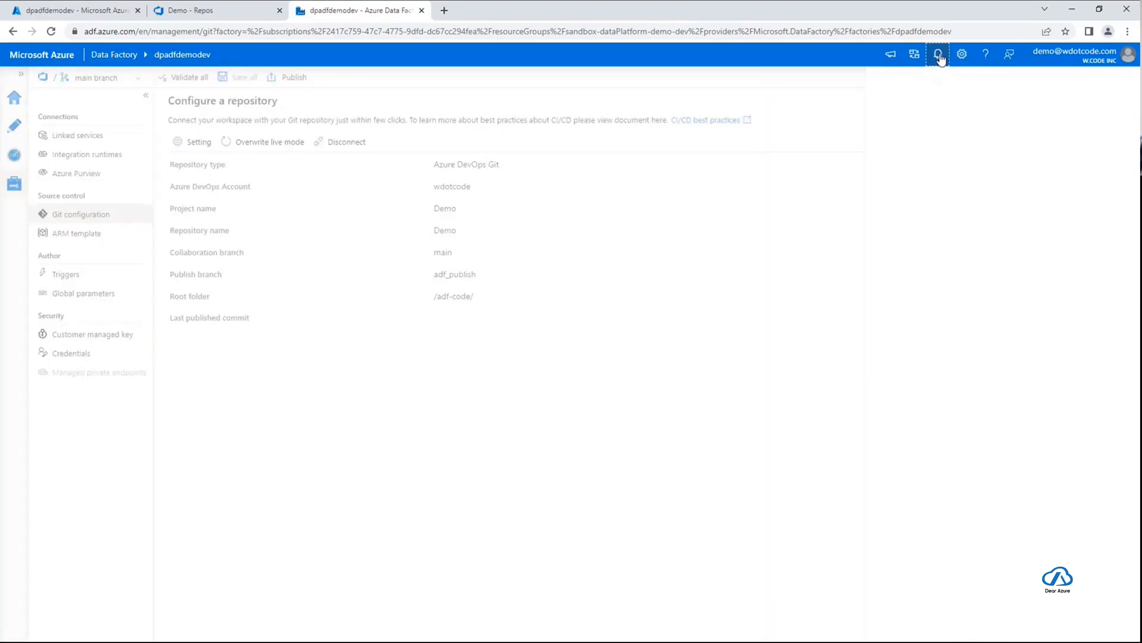
{"action": "left_click", "coordinate": [939, 56]}
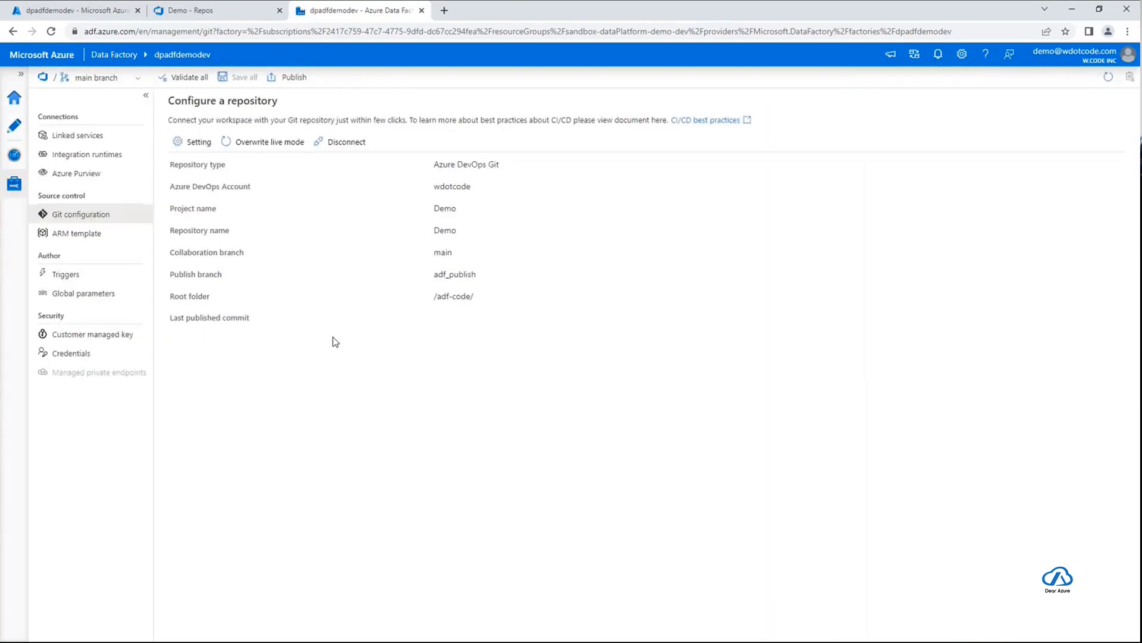
{"action": "left_click", "coordinate": [291, 79]}
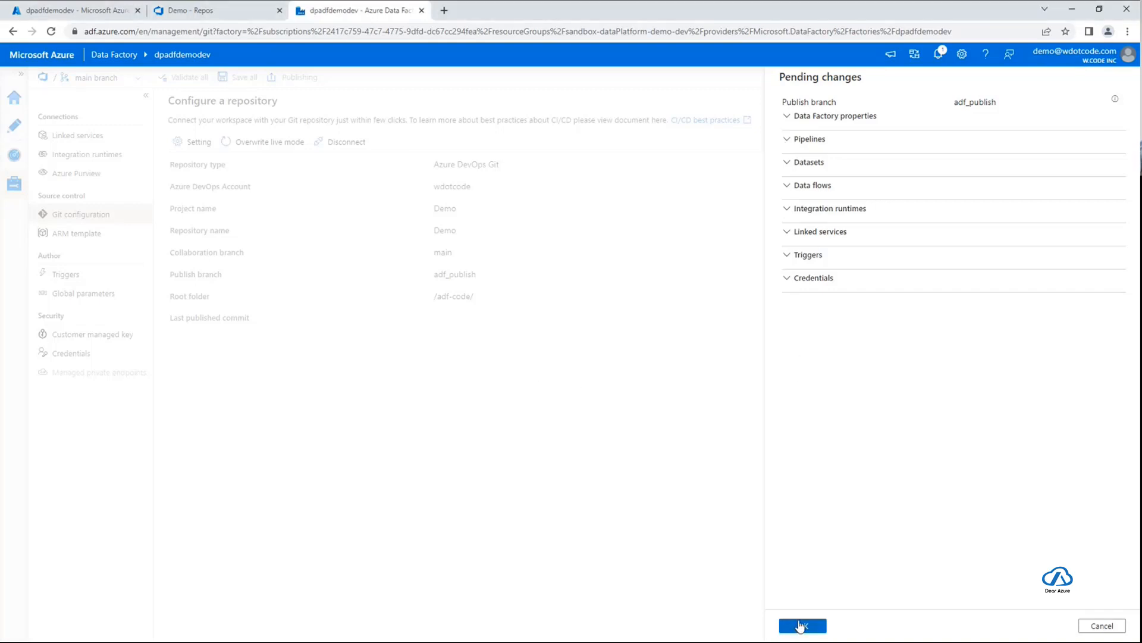
{"action": "left_click", "coordinate": [802, 626]}
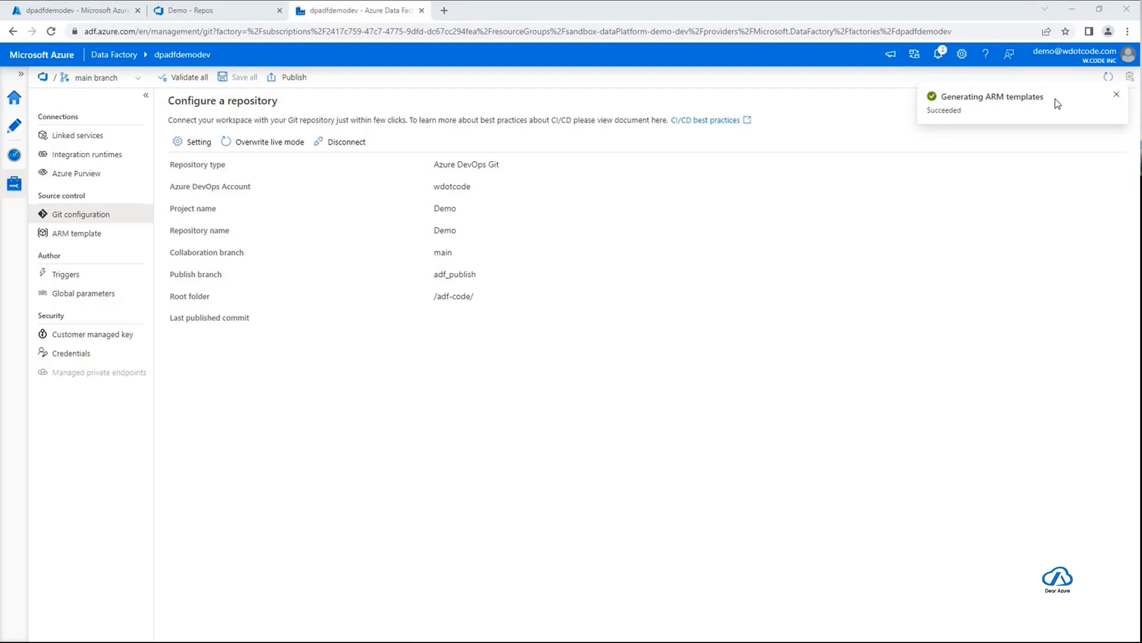
{"action": "left_click", "coordinate": [1117, 95]}
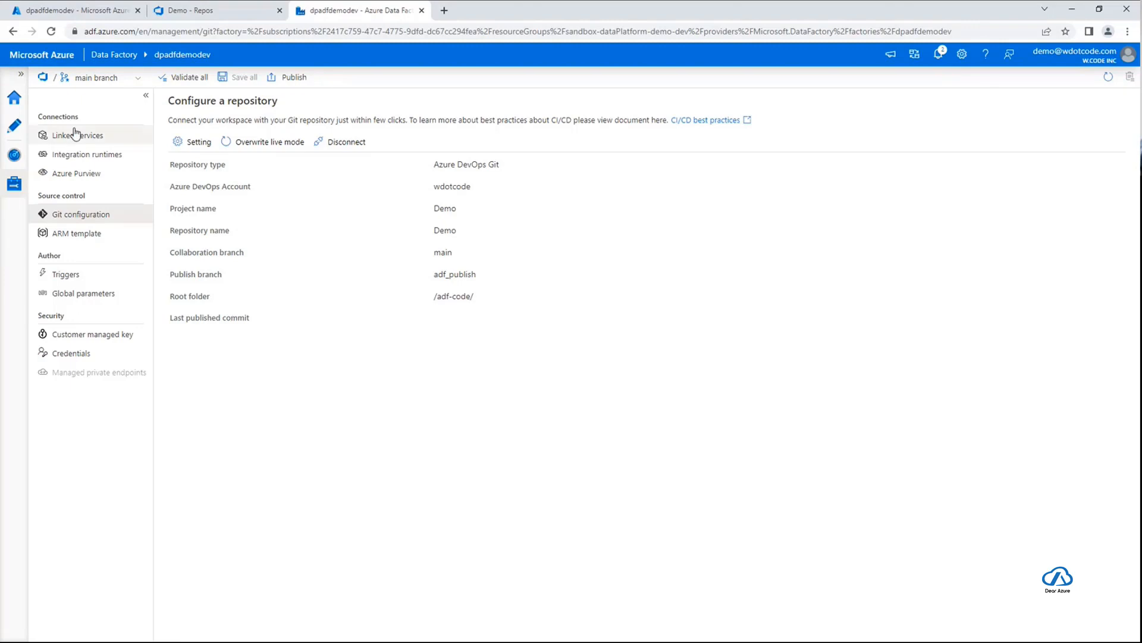
Review the branches and branch actions available for the data factory while staying on the main branch
{"action": "left_click", "coordinate": [90, 79]}
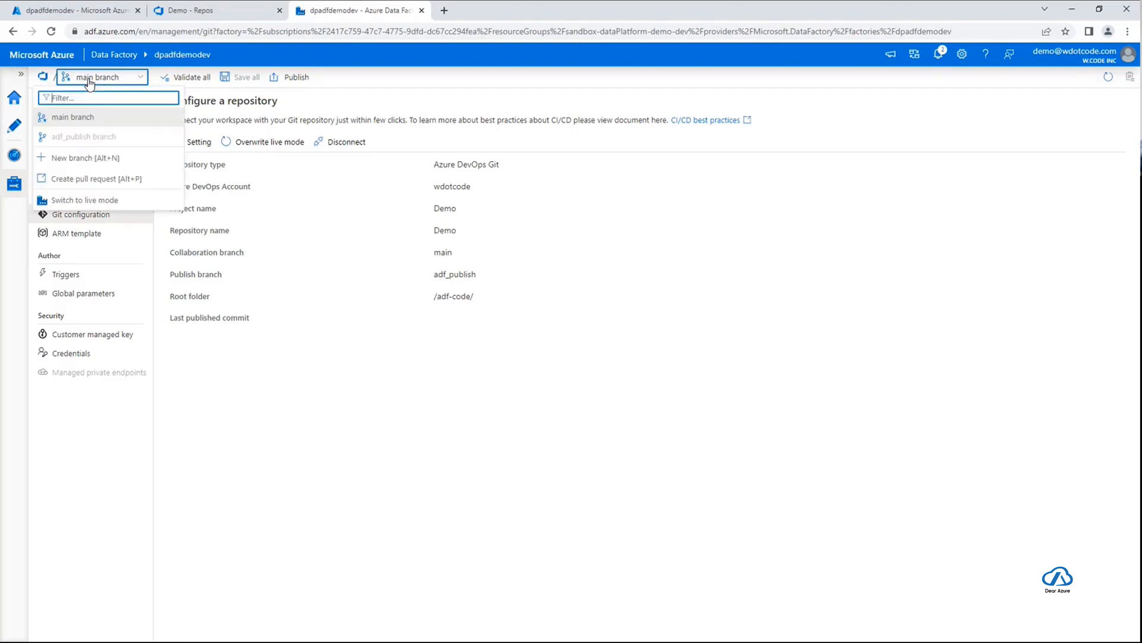
{"action": "left_click", "coordinate": [92, 79]}
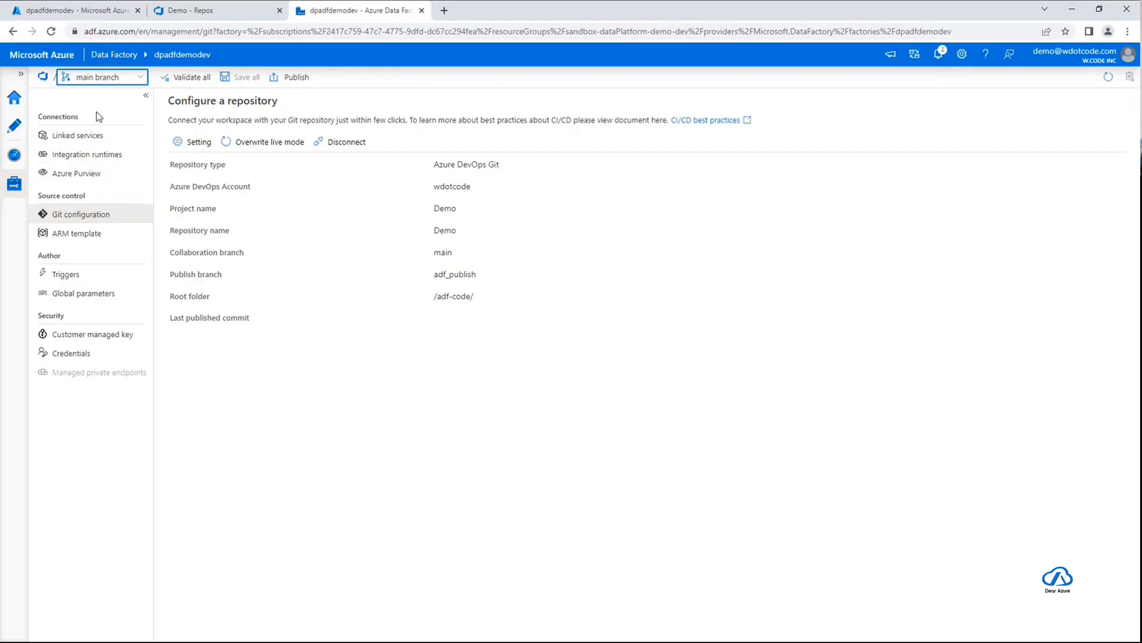
{"action": "left_click", "coordinate": [92, 78]}
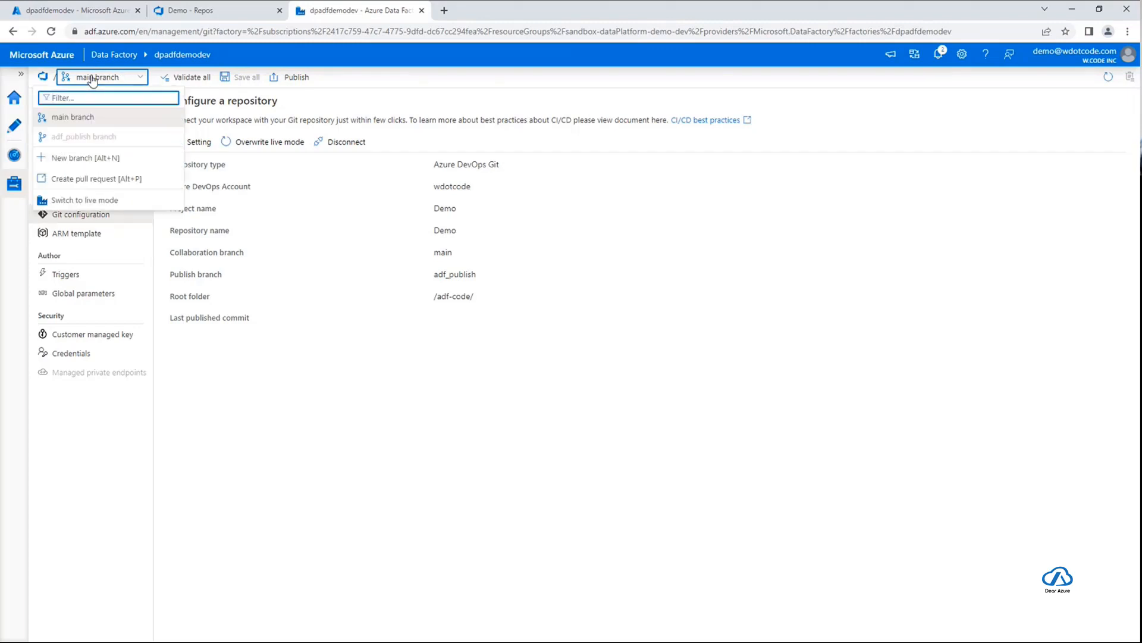
{"action": "left_click", "coordinate": [92, 79]}
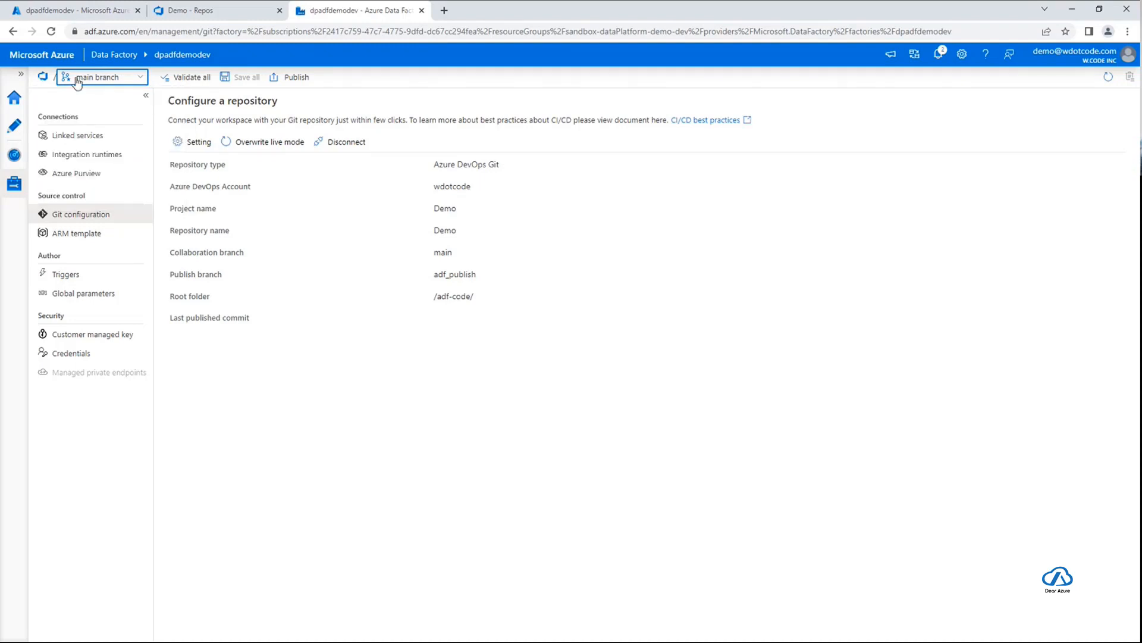
{"action": "left_click", "coordinate": [471, 407]}
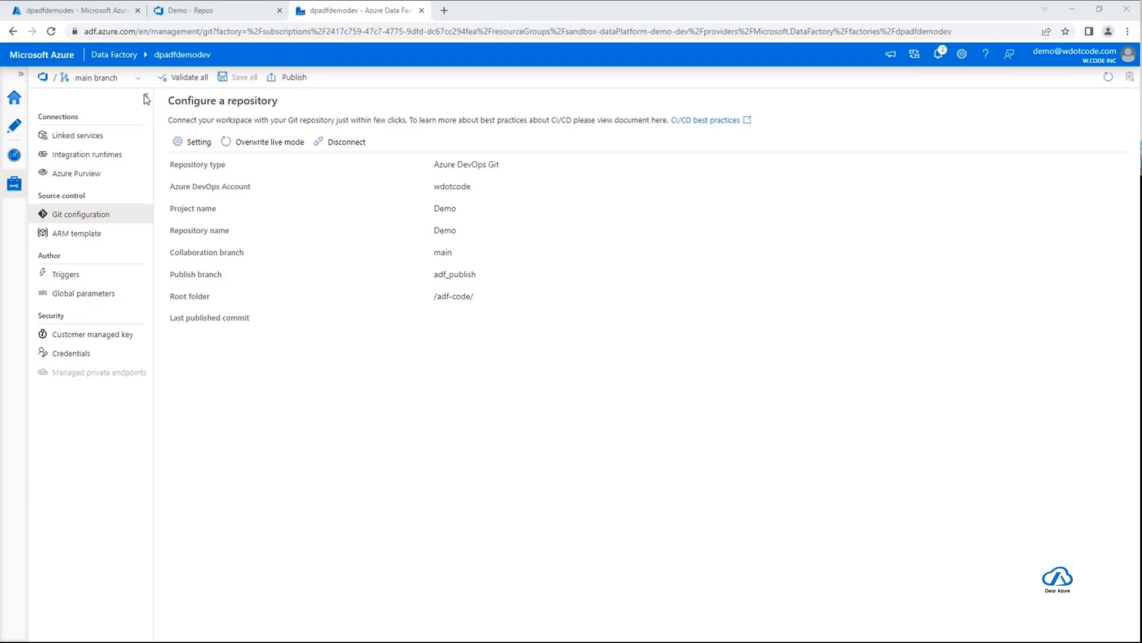
Switch to the Demo repository in Azure DevOps, reload its files and check which repository is selected
{"action": "left_click", "coordinate": [205, 14]}
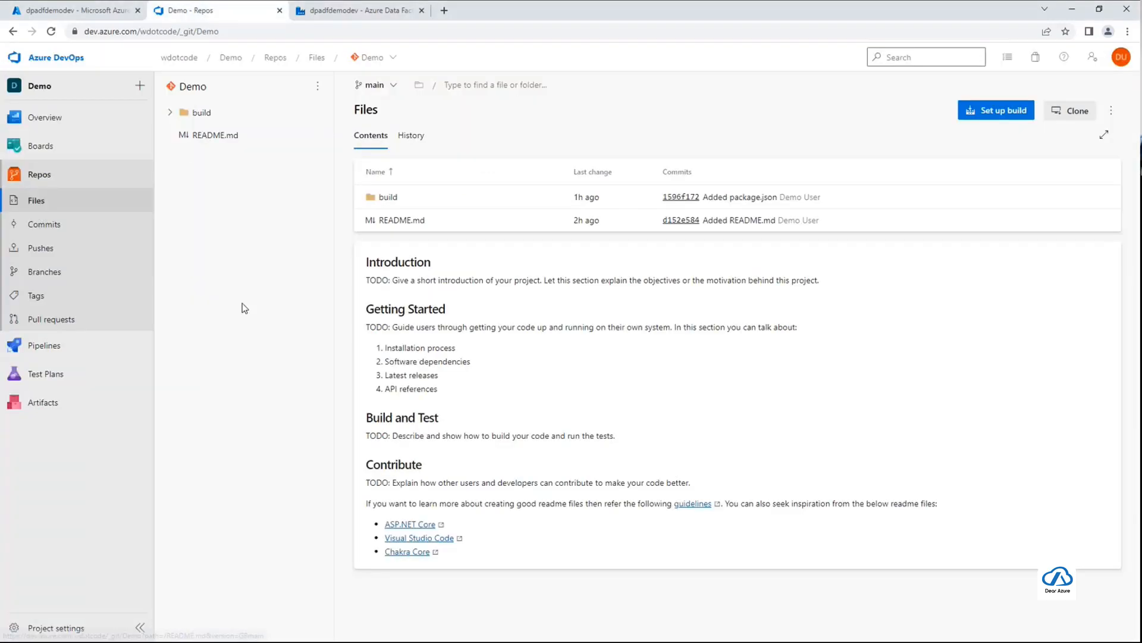
{"action": "left_click", "coordinate": [52, 33]}
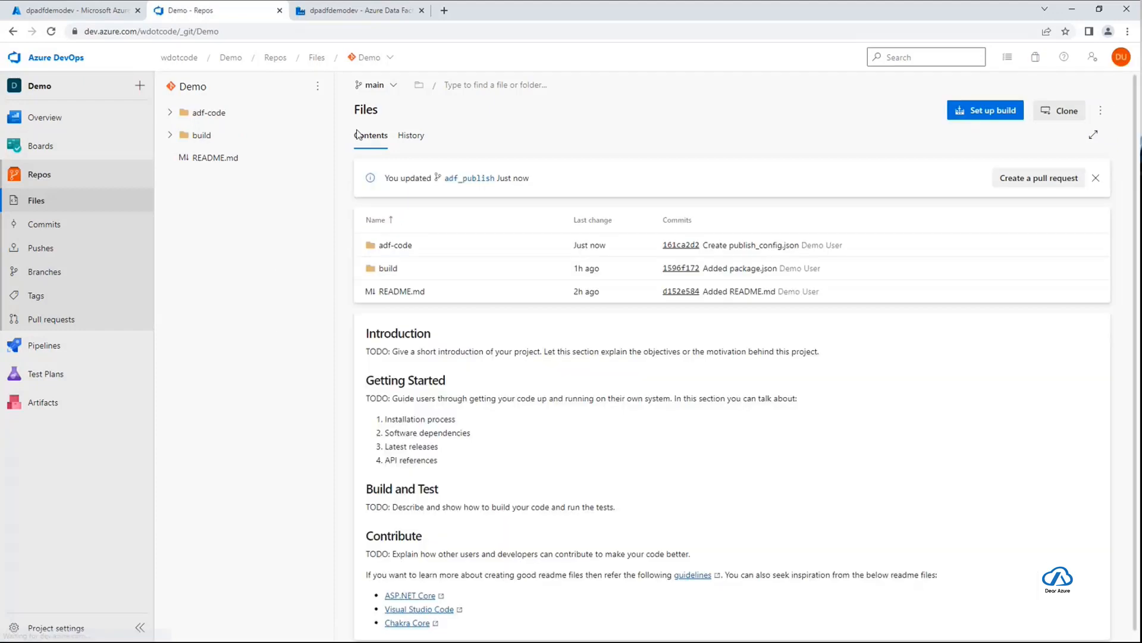
{"action": "left_click", "coordinate": [374, 58]}
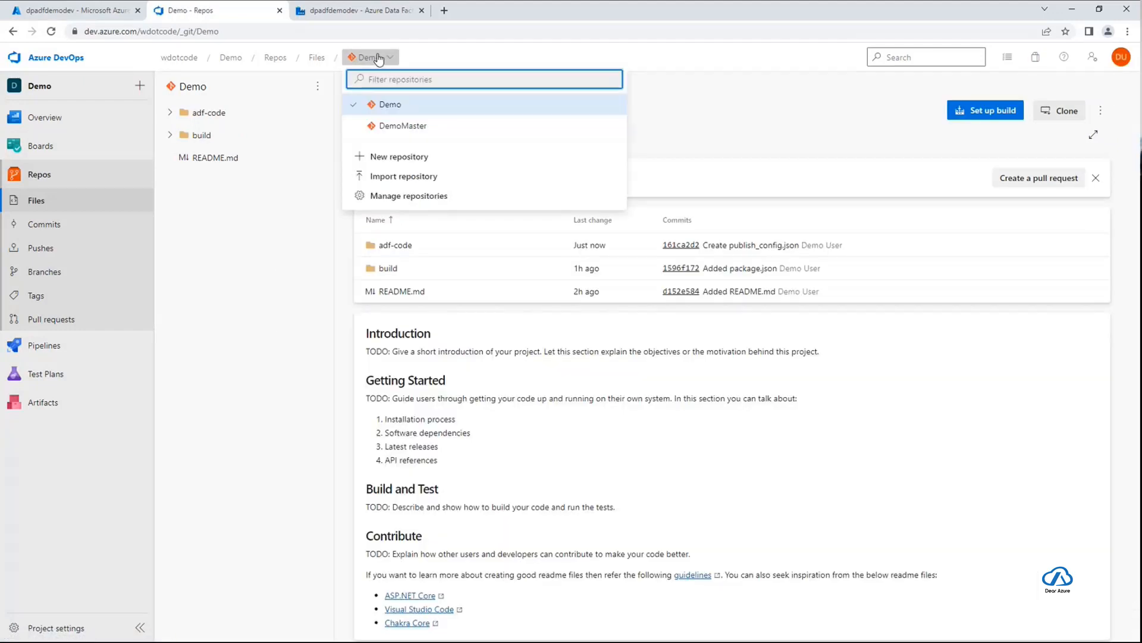
{"action": "left_click", "coordinate": [373, 56]}
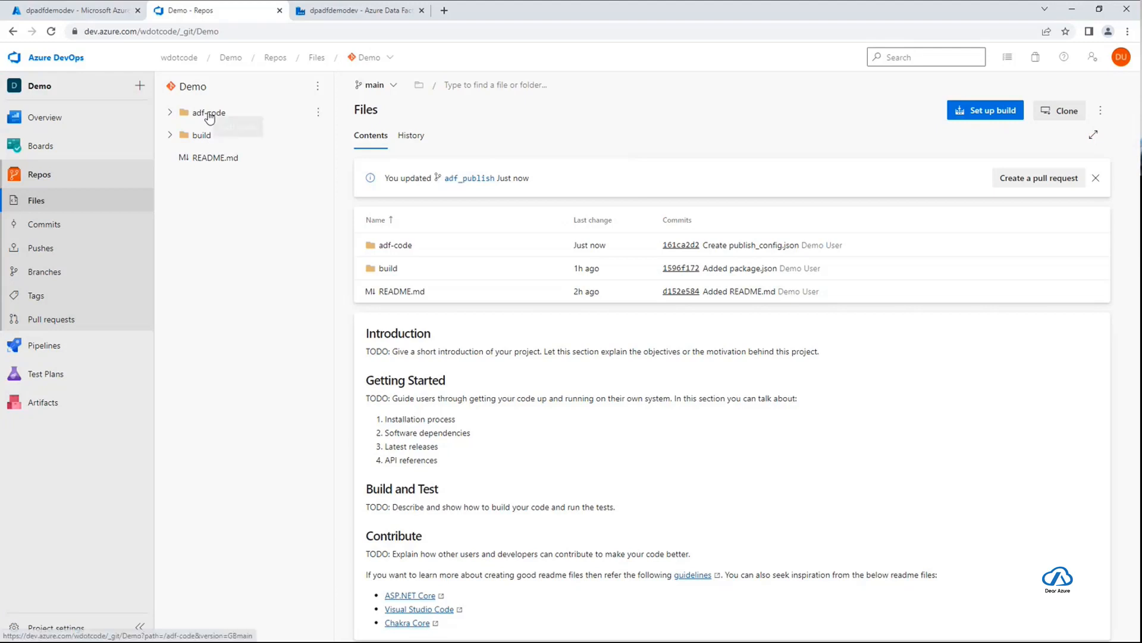
Examine the contents of the adf-code folder and its dataset subfolder in the Demo repository
{"action": "left_click", "coordinate": [171, 113]}
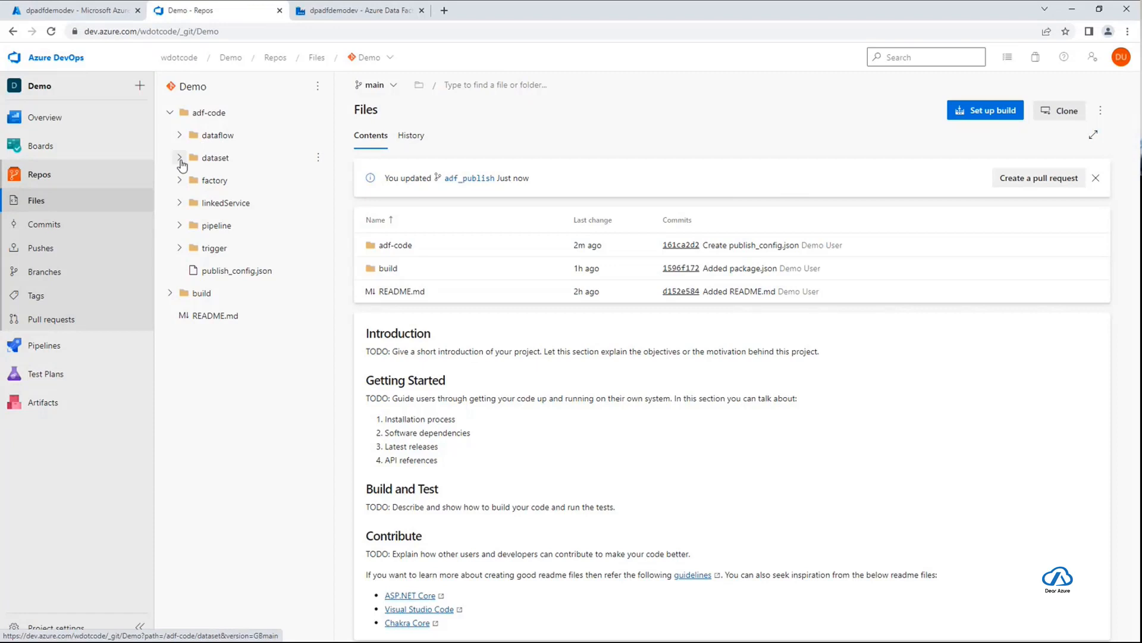
{"action": "left_click", "coordinate": [181, 159]}
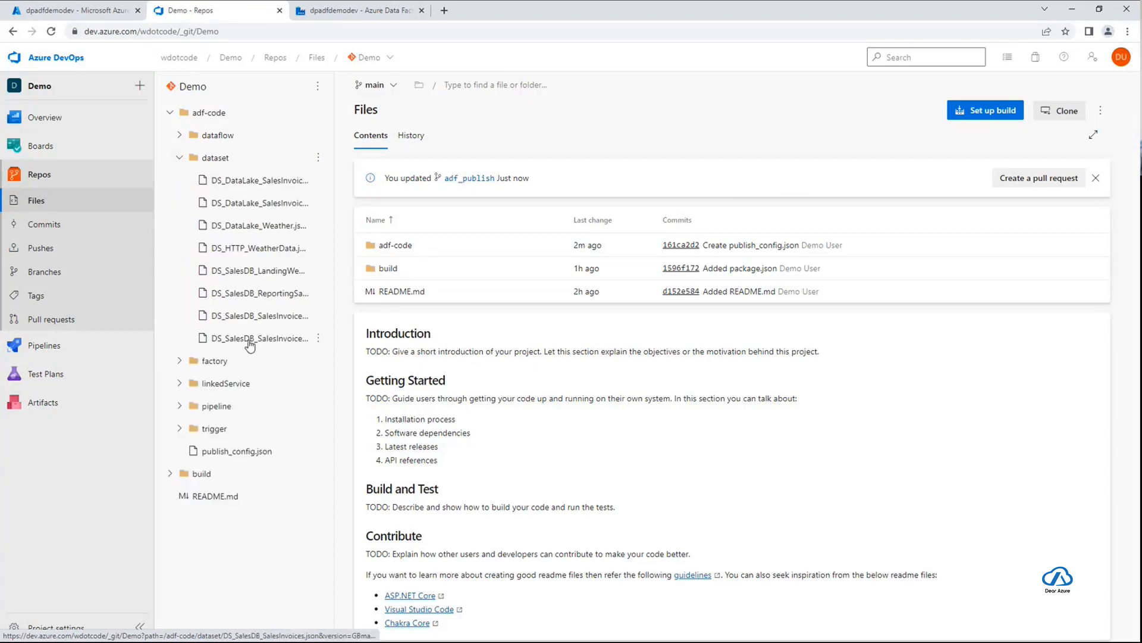
{"action": "left_click", "coordinate": [181, 159]}
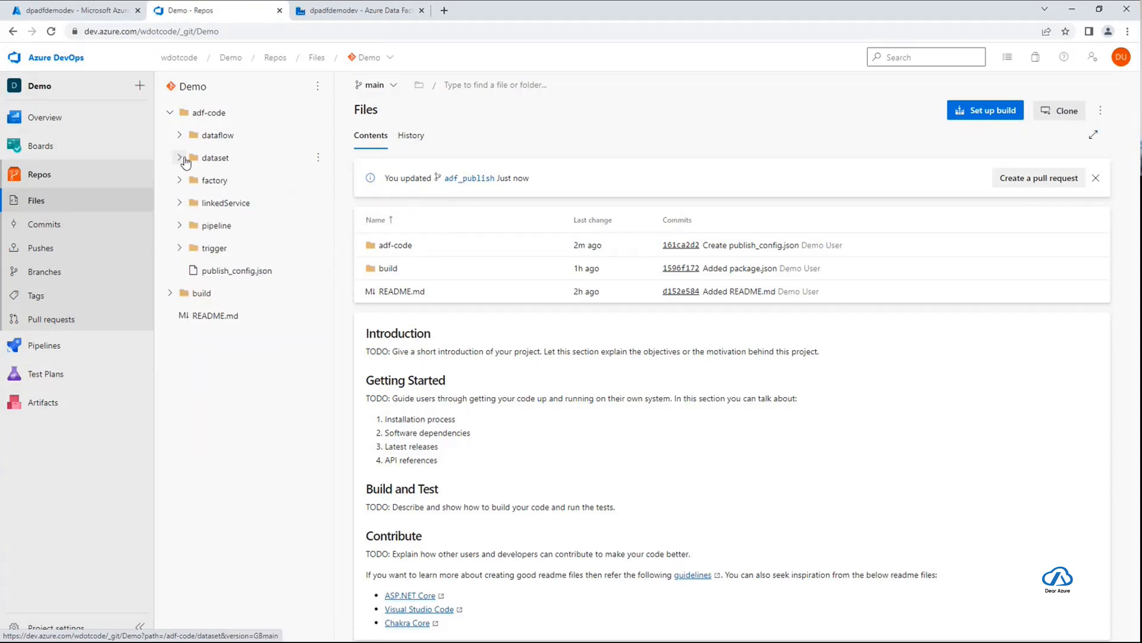
Examine the contents of the linkedService, pipeline and trigger subfolders of adf-code on the main branch
{"action": "left_click", "coordinate": [179, 203]}
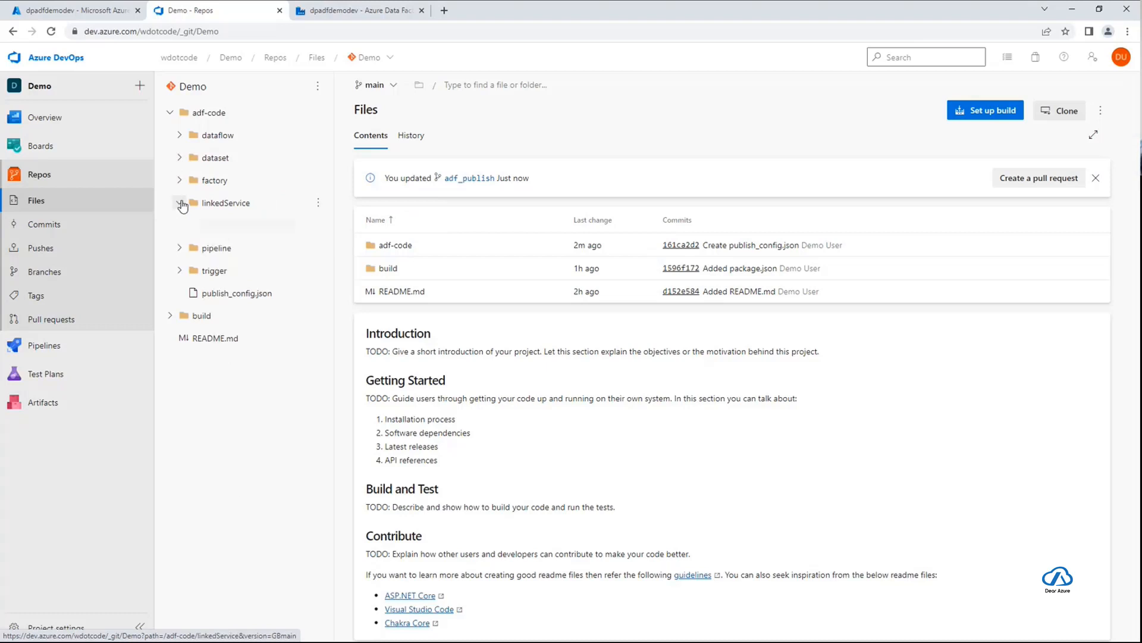
{"action": "left_click", "coordinate": [179, 202]}
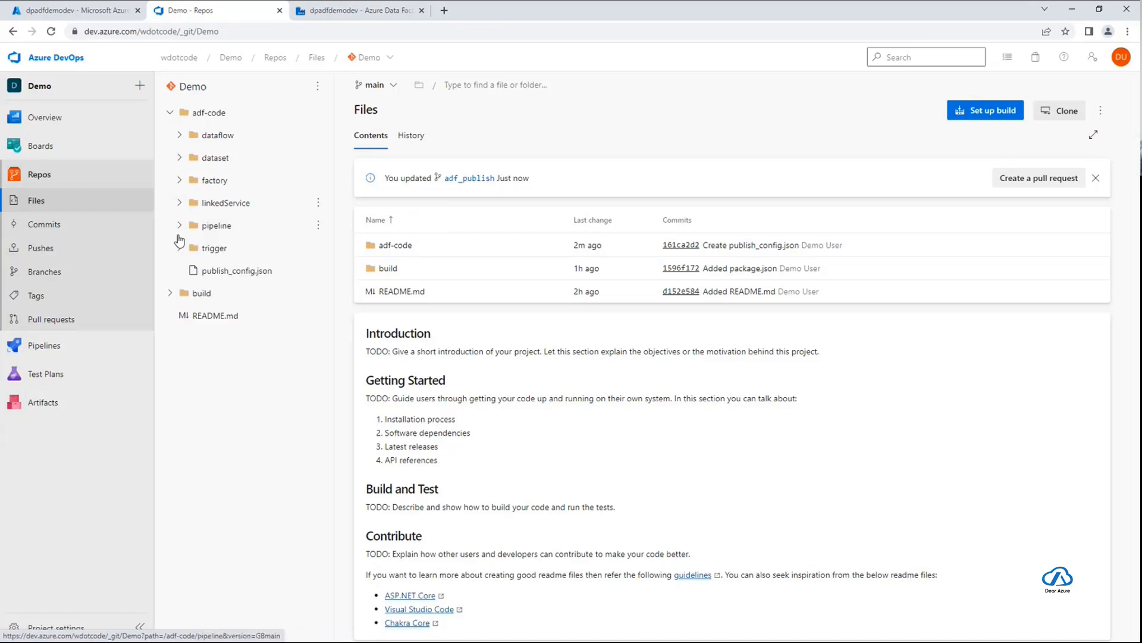
{"action": "left_click", "coordinate": [179, 225]}
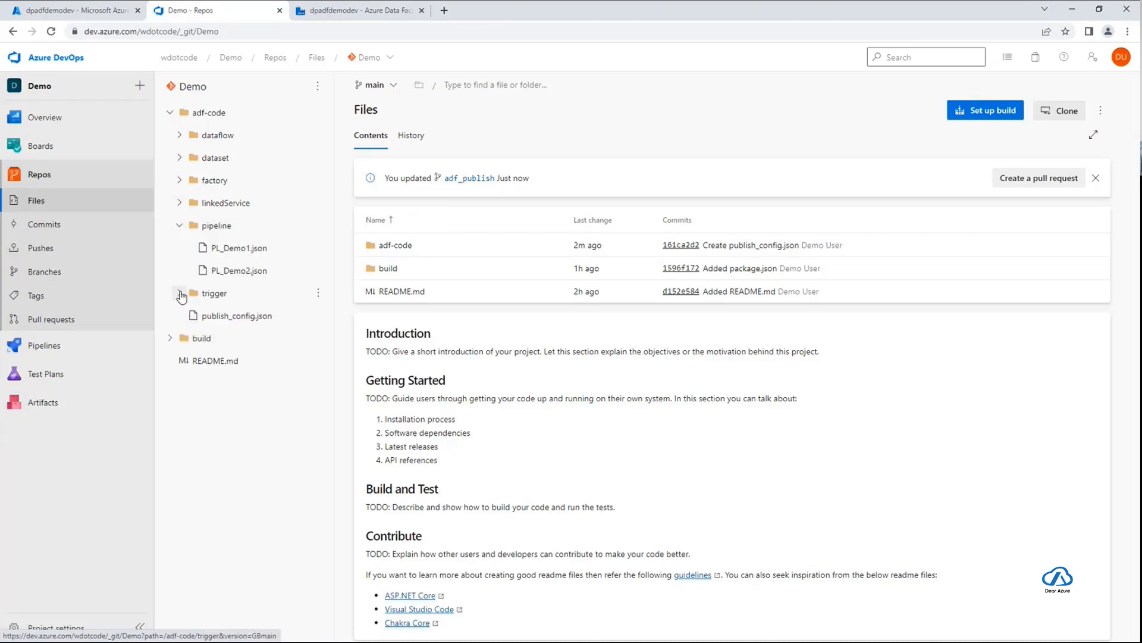
{"action": "left_click", "coordinate": [180, 294]}
{"action": "left_click", "coordinate": [181, 293]}
{"action": "left_click", "coordinate": [180, 225]}
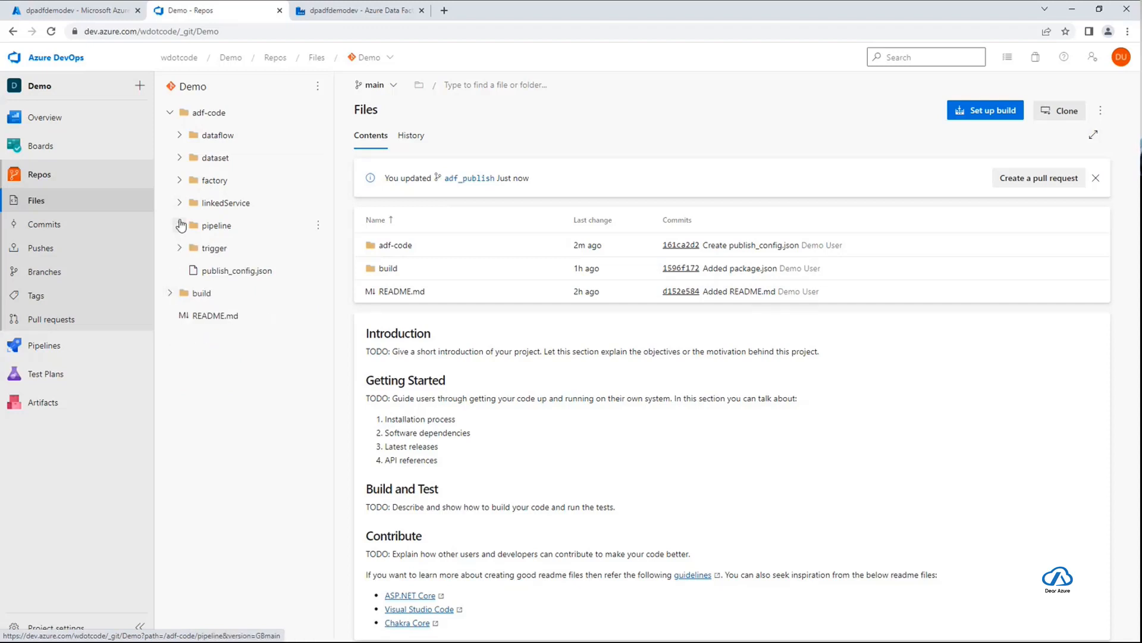
{"action": "left_click", "coordinate": [179, 203]}
{"action": "left_click", "coordinate": [180, 203]}
Expand the dataset folder, widen the file tree to show full names, and review the code of DS_DataLake_SalesInvoiceLines.json
{"action": "left_click", "coordinate": [179, 157]}
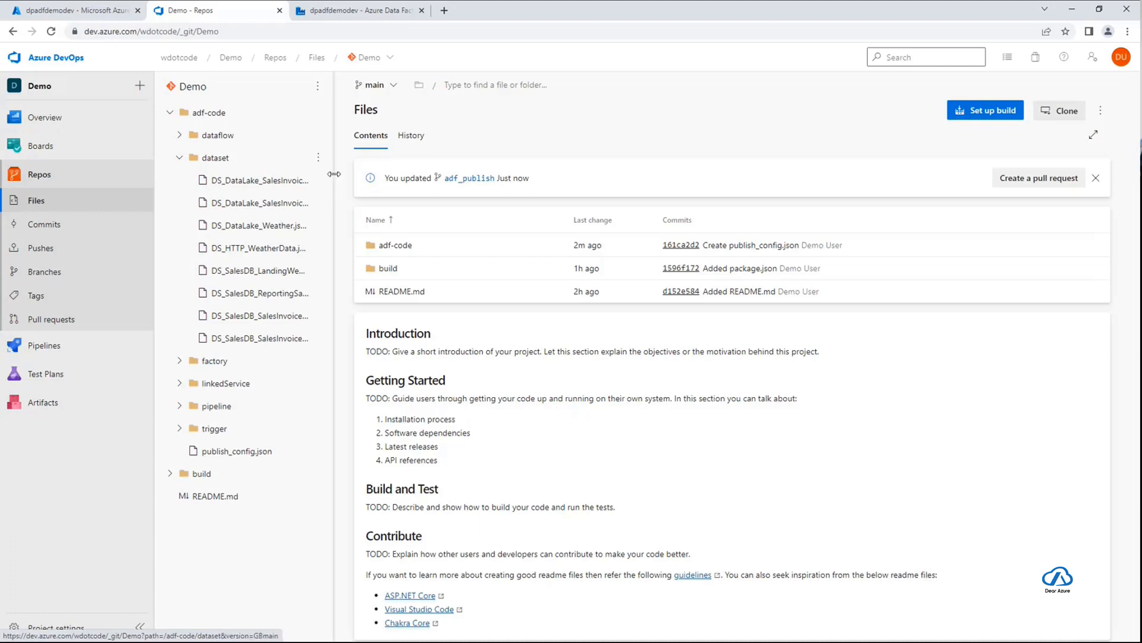
{"action": "left_click_drag", "start_coordinate": [334, 173], "coordinate": [424, 175]}
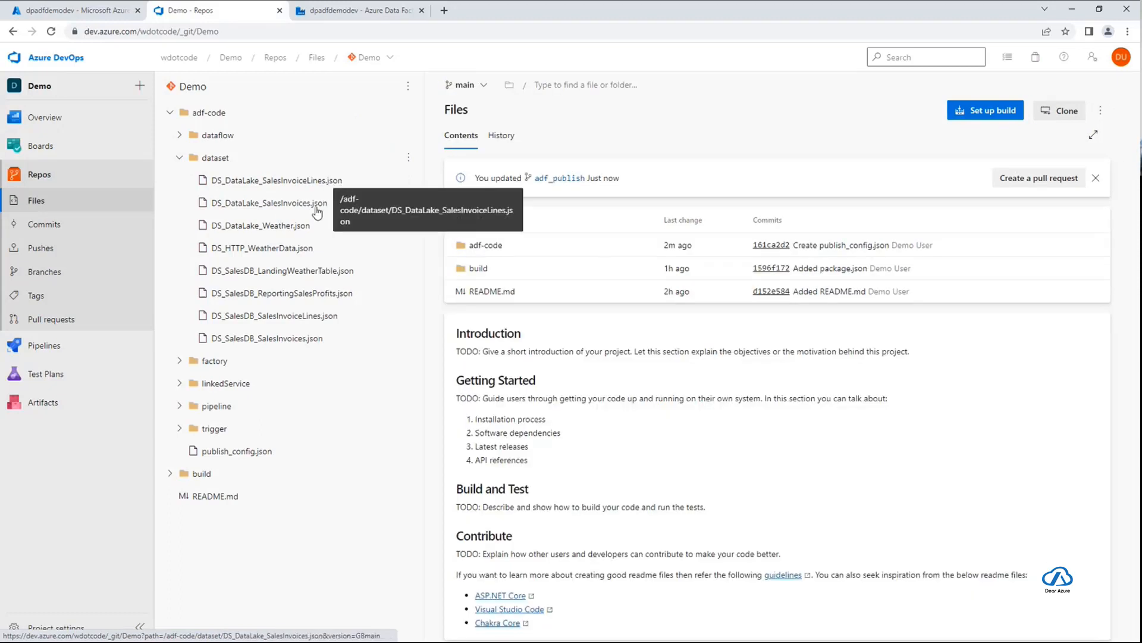
{"action": "left_click", "coordinate": [333, 183]}
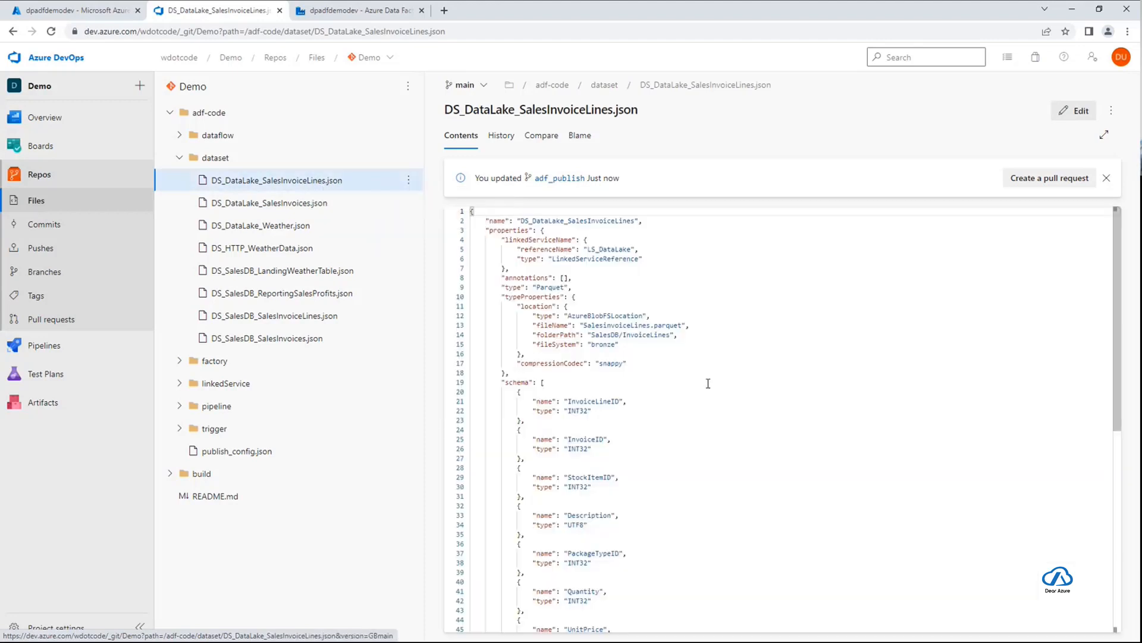
{"action": "scroll", "coordinate": [724, 381], "scroll_direction": "down", "scroll_amount": 2}
{"action": "scroll", "coordinate": [723, 383], "scroll_direction": "down", "scroll_amount": 3}
{"action": "scroll", "coordinate": [723, 380], "scroll_direction": "up", "scroll_amount": 5}
Switch the Demo repository's files to the adf_publish branch and expand the dpadfdemodev folder
{"action": "left_click", "coordinate": [476, 86]}
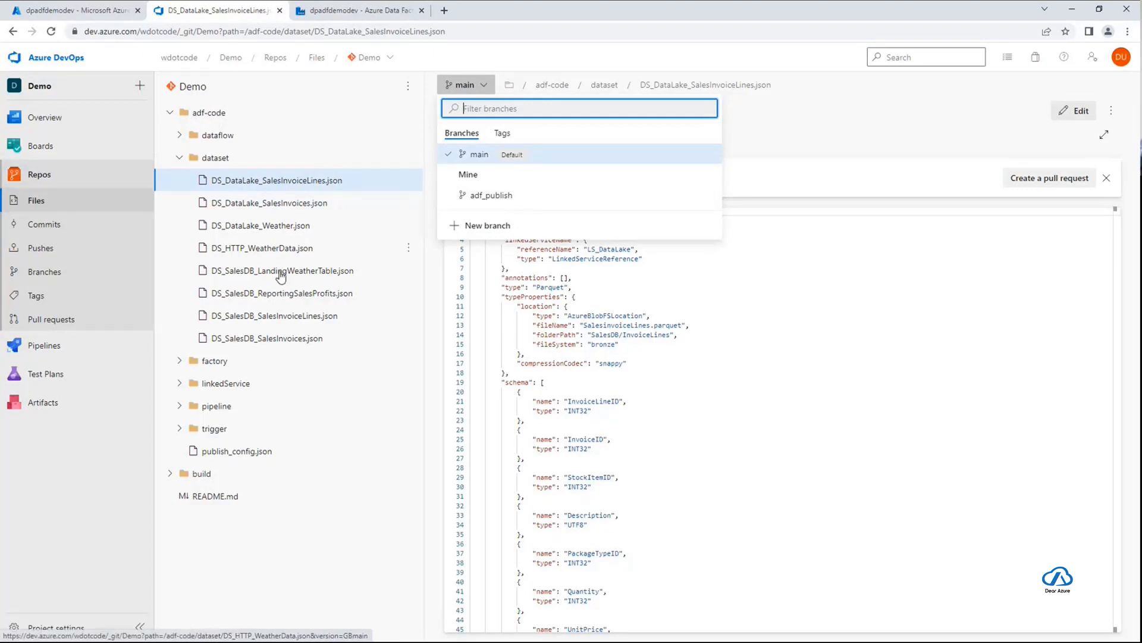
{"action": "left_click", "coordinate": [497, 197]}
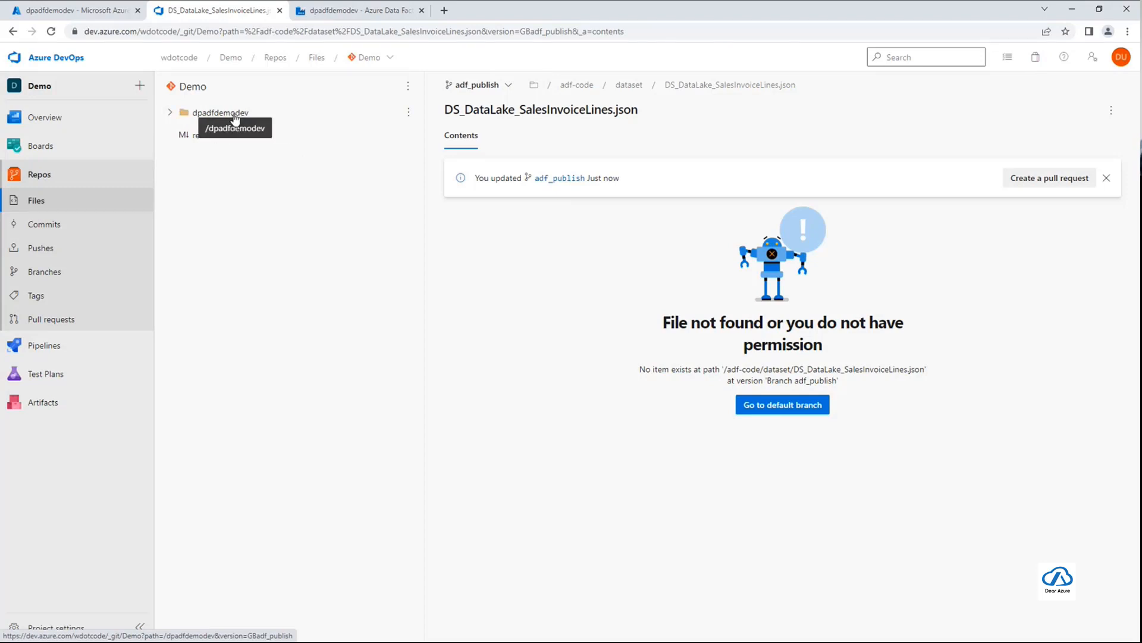
{"action": "left_click", "coordinate": [174, 116]}
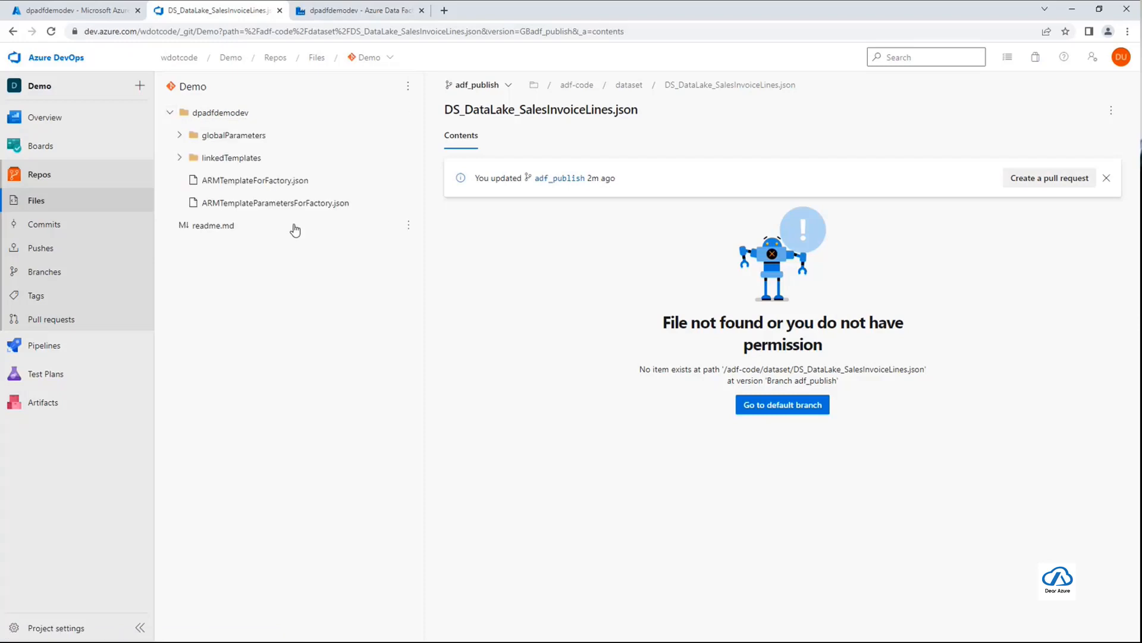
Review the parameters and pipeline resources defined in ARMTemplateForFactory.json
{"action": "left_click", "coordinate": [289, 186]}
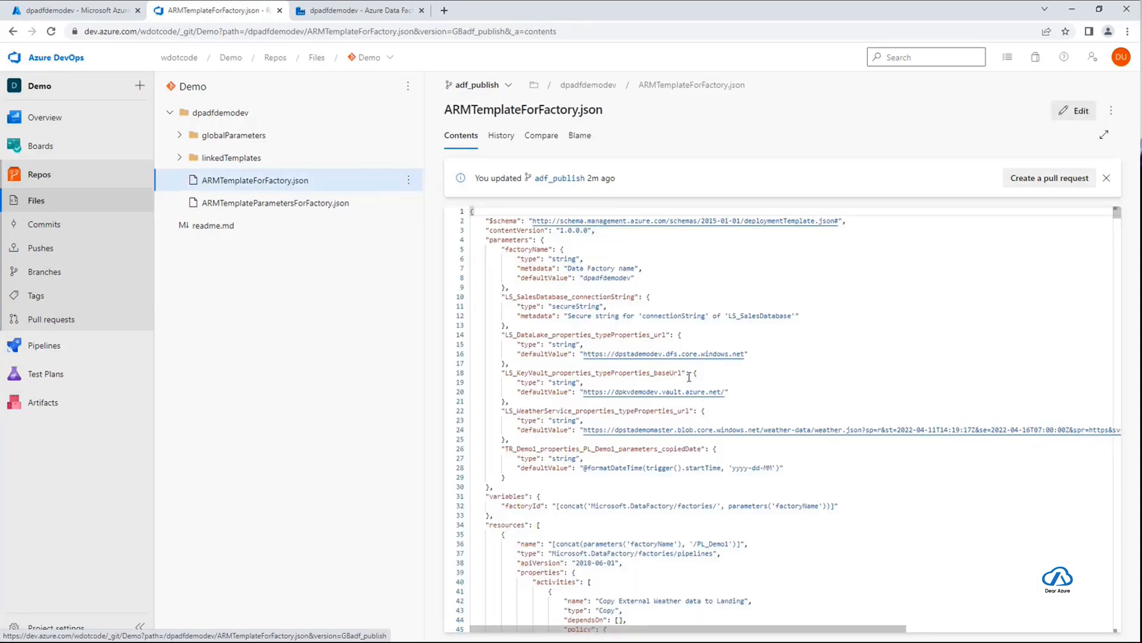
{"action": "scroll", "coordinate": [689, 376], "scroll_direction": "down", "scroll_amount": 3}
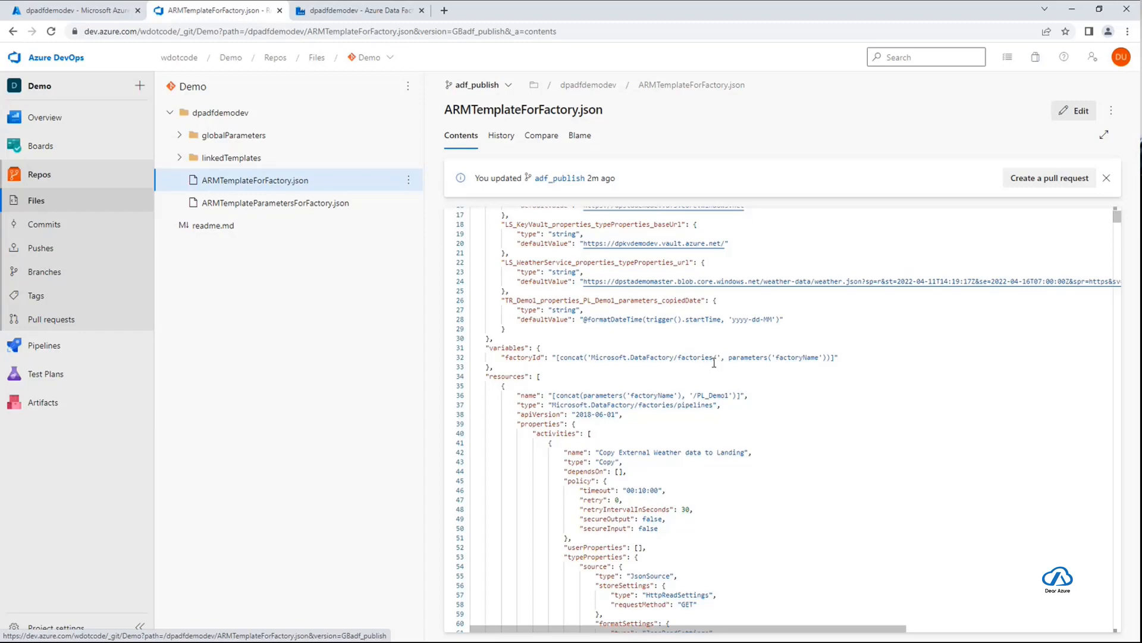
{"action": "scroll", "coordinate": [776, 381], "scroll_direction": "down", "scroll_amount": 4}
{"action": "scroll", "coordinate": [776, 381], "scroll_direction": "down", "scroll_amount": 8}
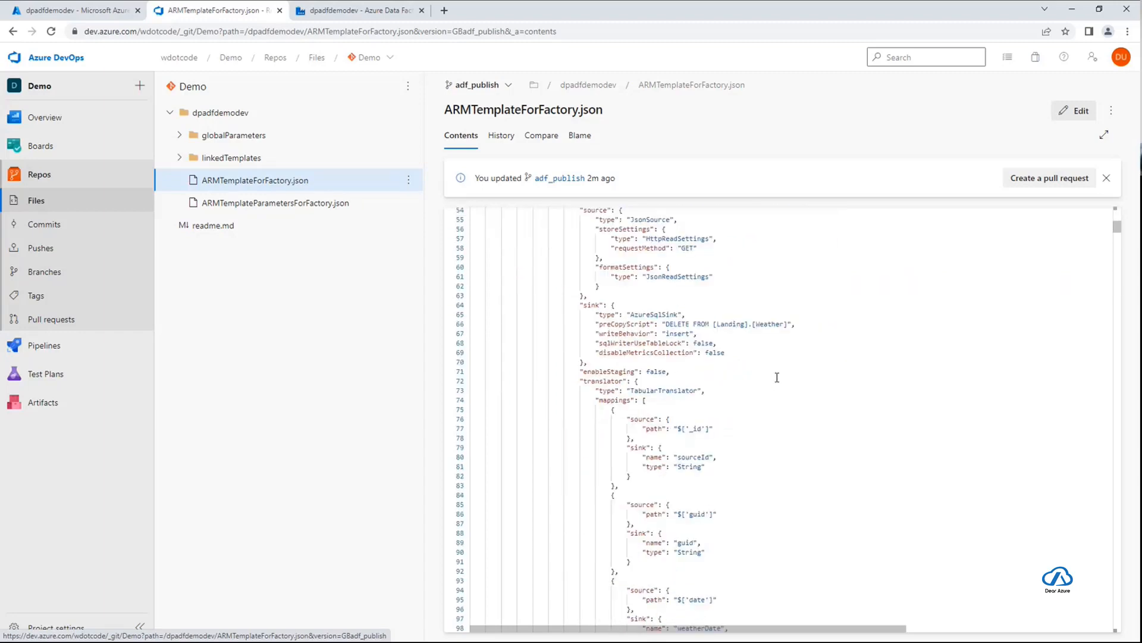
{"action": "scroll", "coordinate": [776, 377], "scroll_direction": "down", "scroll_amount": 9}
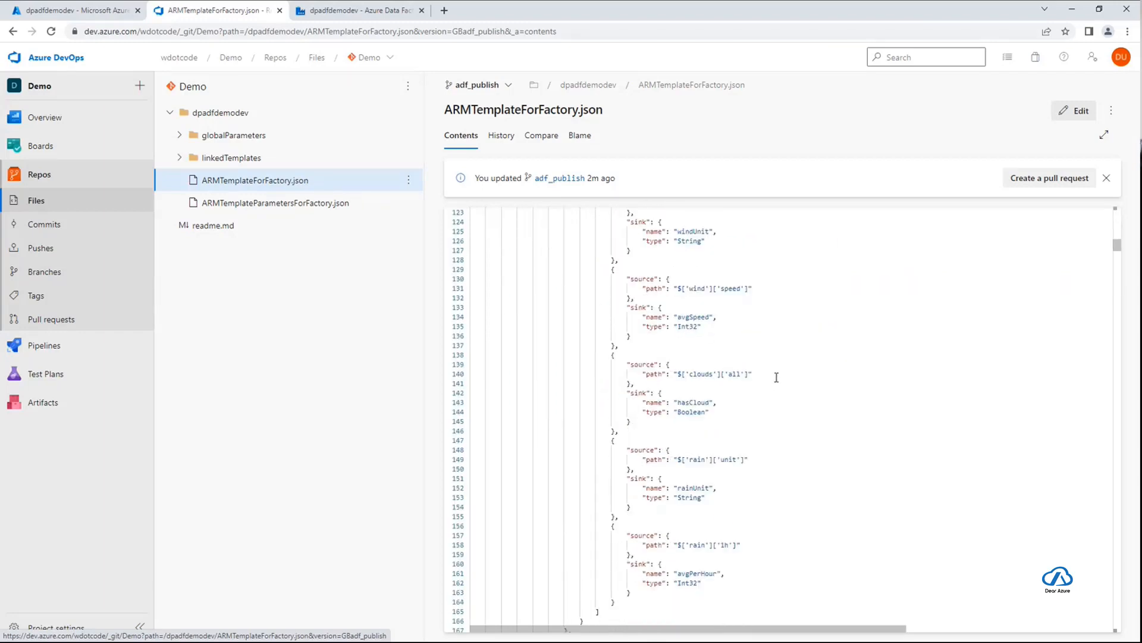
{"action": "scroll", "coordinate": [777, 378], "scroll_direction": "up", "scroll_amount": 20}
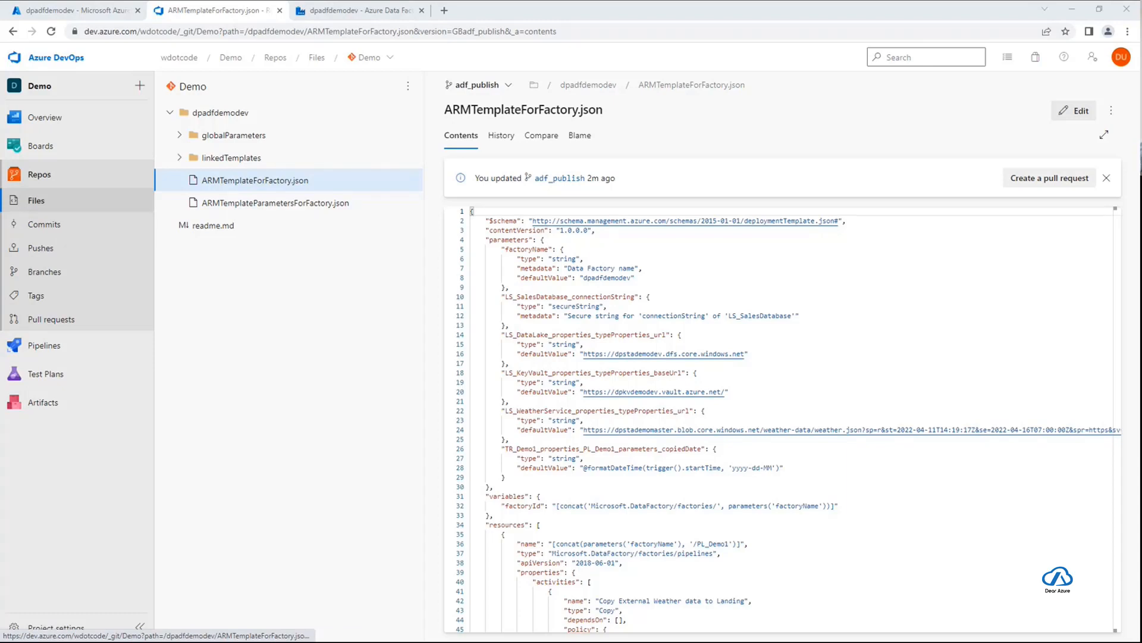
Go to Azure Data Factory, view the factory's authoring resources in live mode, and return to Azure DevOps Git mode
{"action": "left_click", "coordinate": [370, 12]}
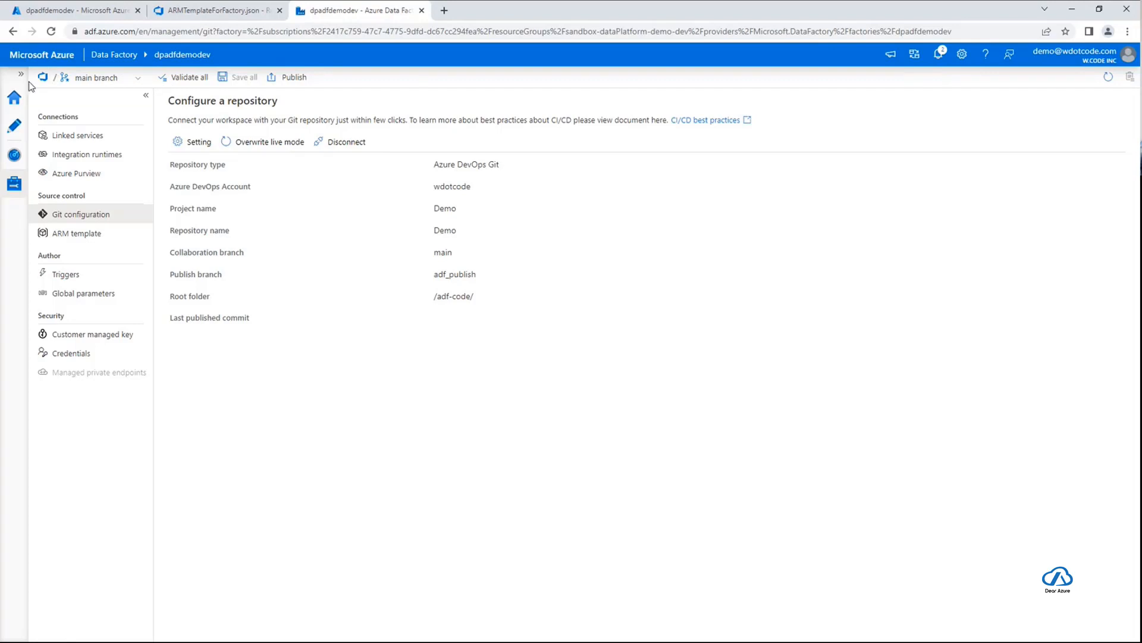
{"action": "left_click", "coordinate": [131, 78]}
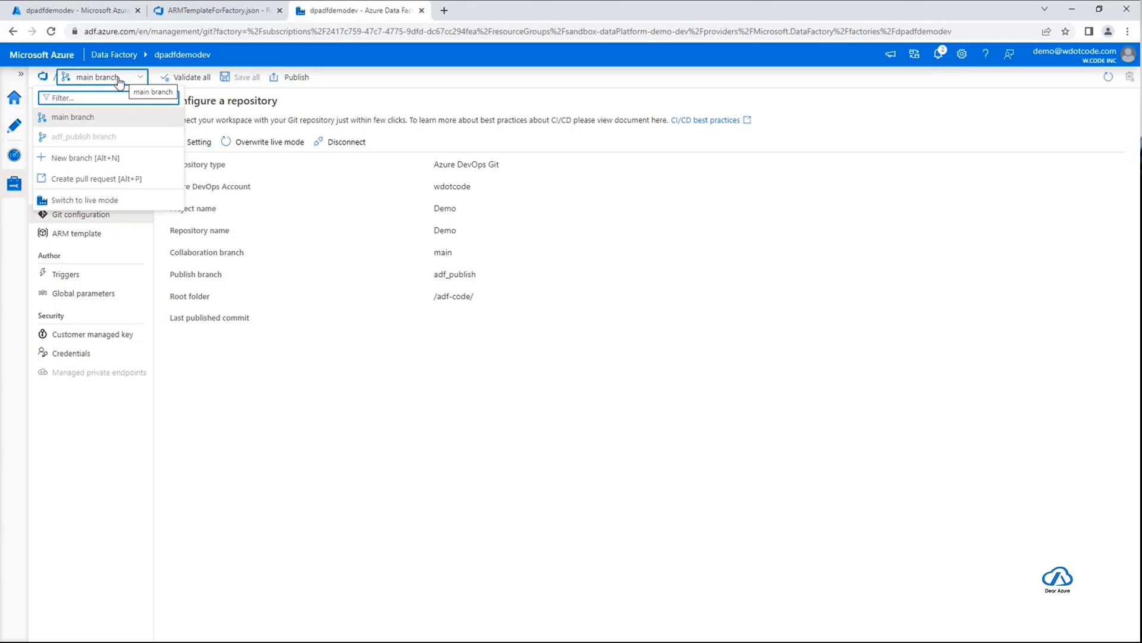
{"action": "left_click", "coordinate": [107, 202]}
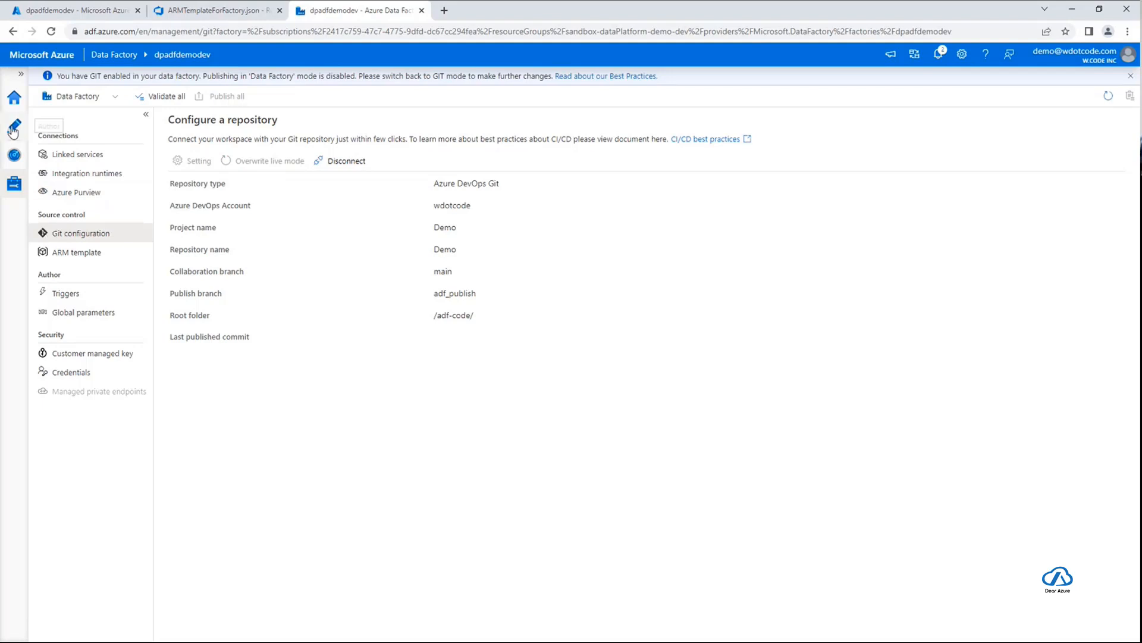
{"action": "left_click", "coordinate": [13, 128]}
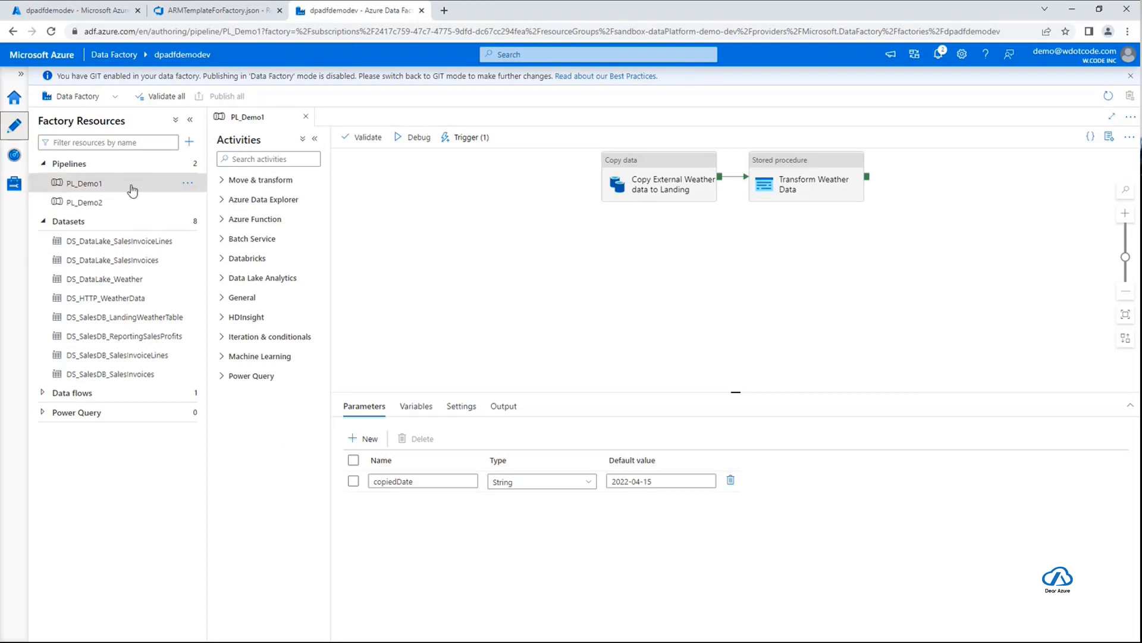
{"action": "left_click", "coordinate": [89, 98]}
{"action": "left_click", "coordinate": [87, 114]}
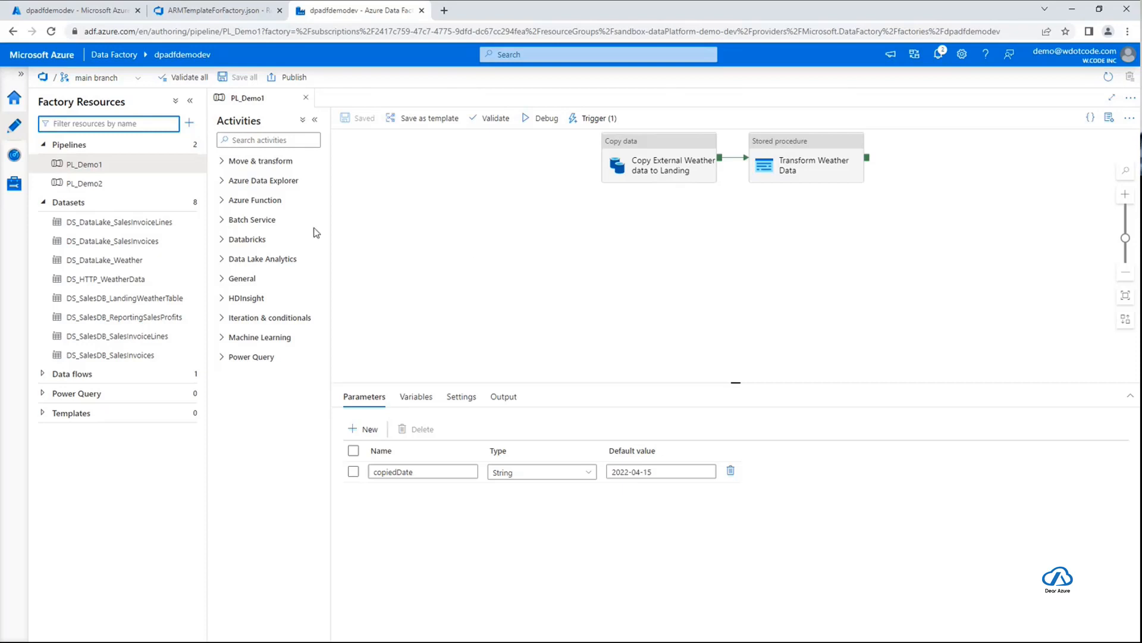
Create a new branch named feature/work1 based on the main branch
{"action": "left_click", "coordinate": [132, 82]}
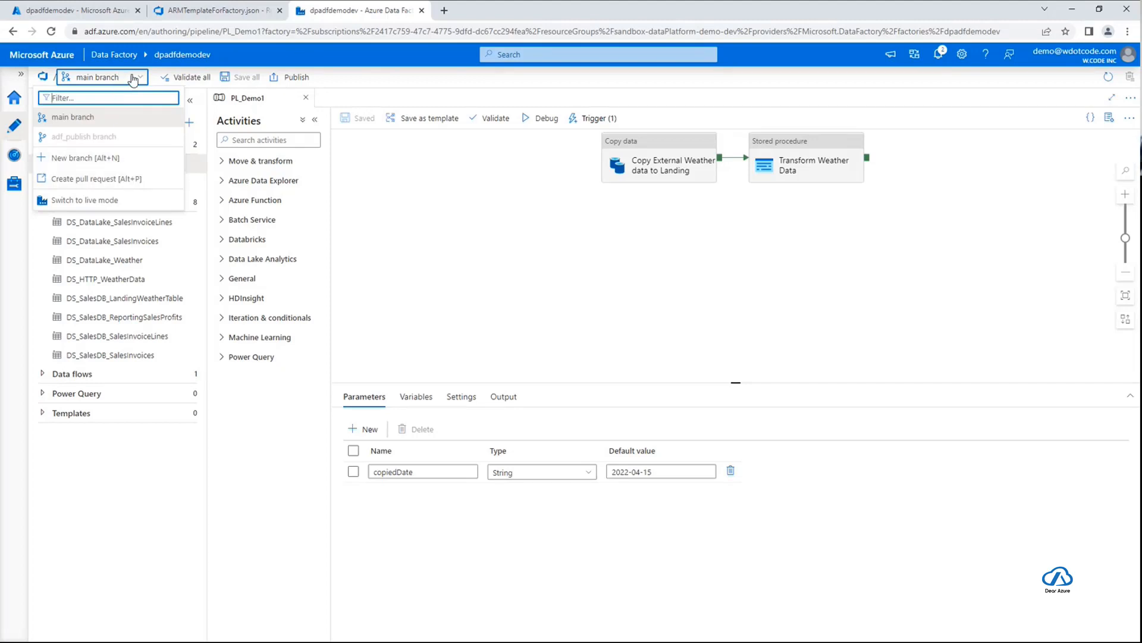
{"action": "left_click", "coordinate": [127, 160]}
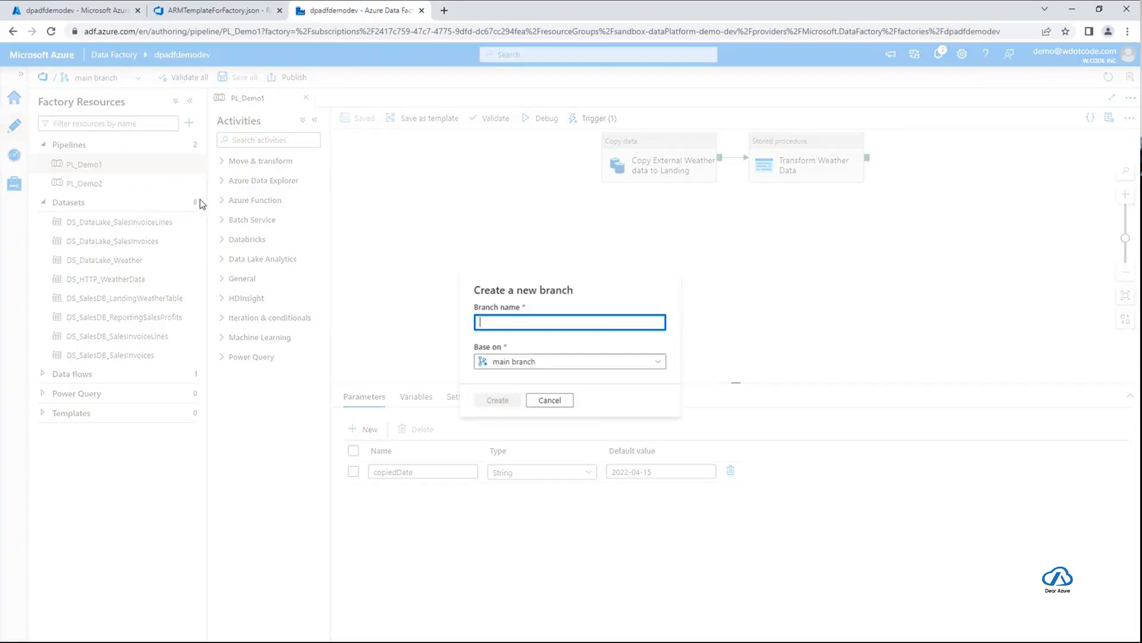
{"action": "type", "text": "feature/"}
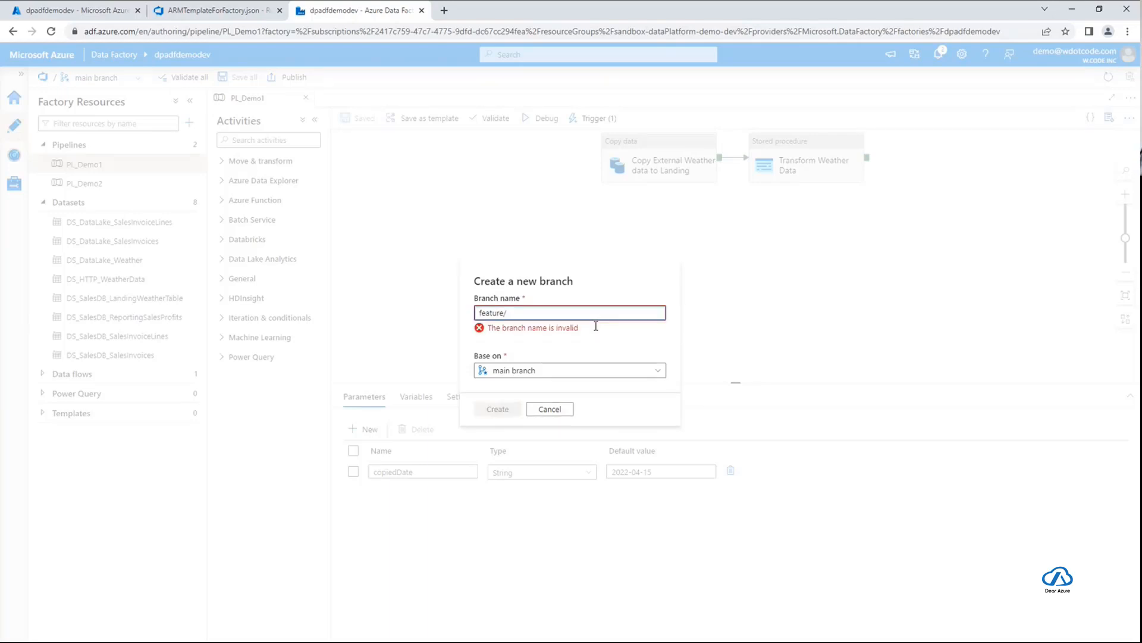
{"action": "type", "text": "work1"}
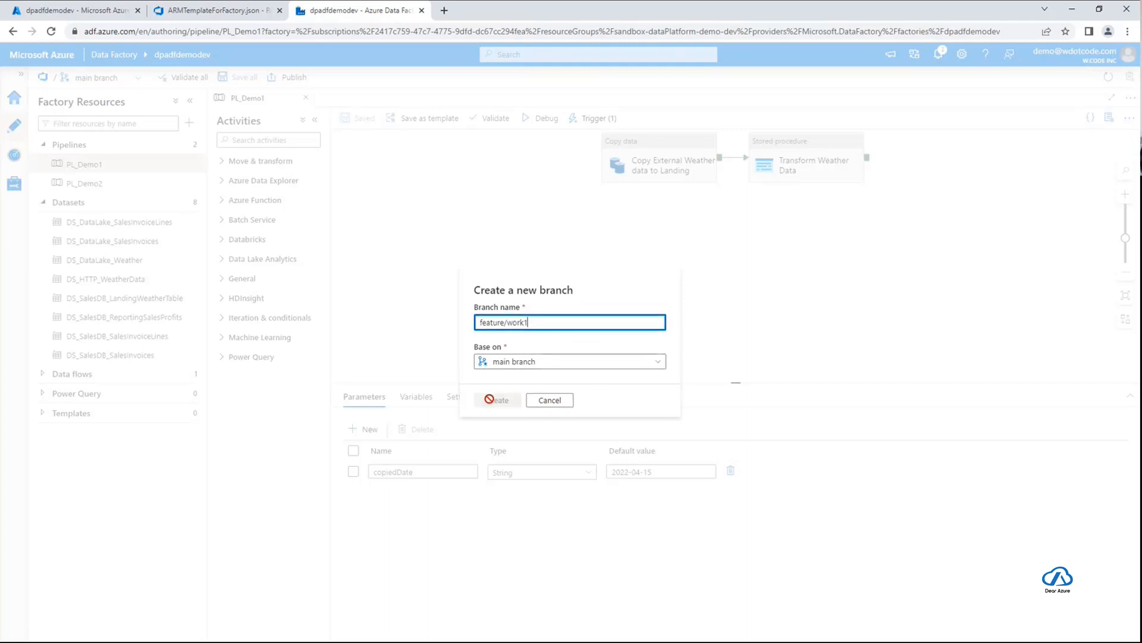
{"action": "left_click", "coordinate": [520, 361]}
{"action": "left_click", "coordinate": [515, 379]}
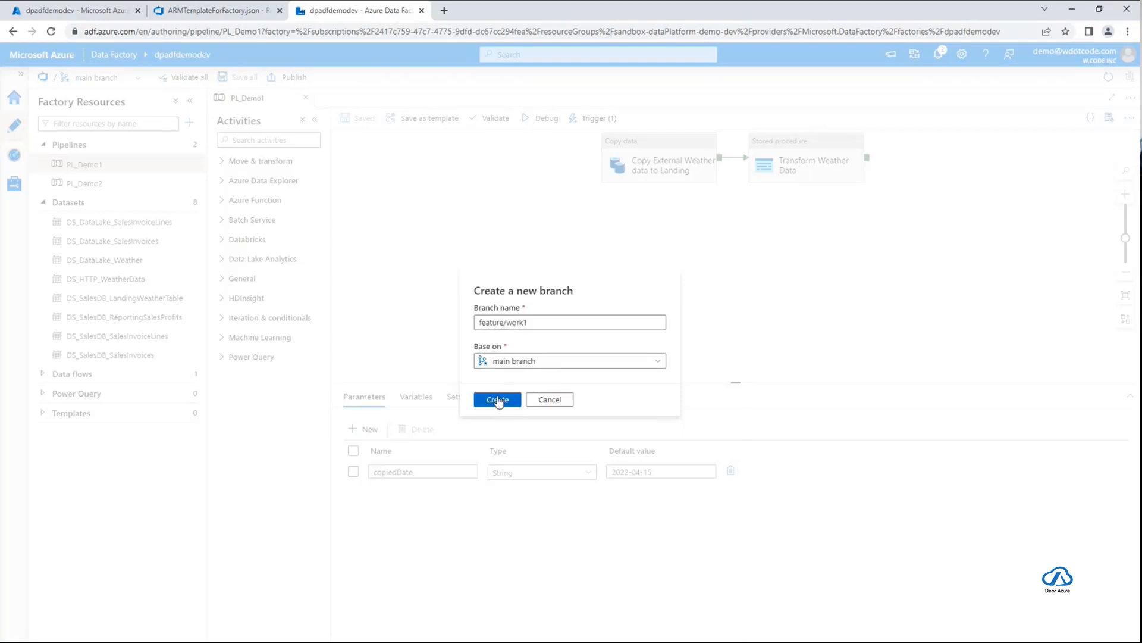
{"action": "left_click", "coordinate": [498, 400]}
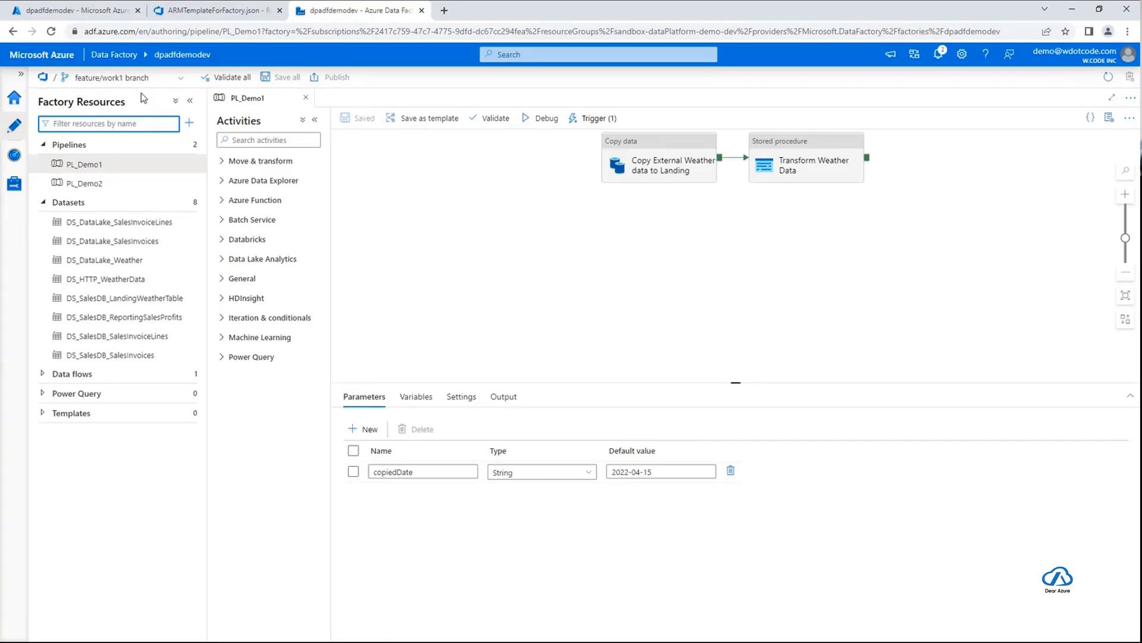
Set the PL_Demo1 pipeline's description to "This is a new description" and save the pipeline on the feature/work1 branch
{"action": "left_click", "coordinate": [887, 279]}
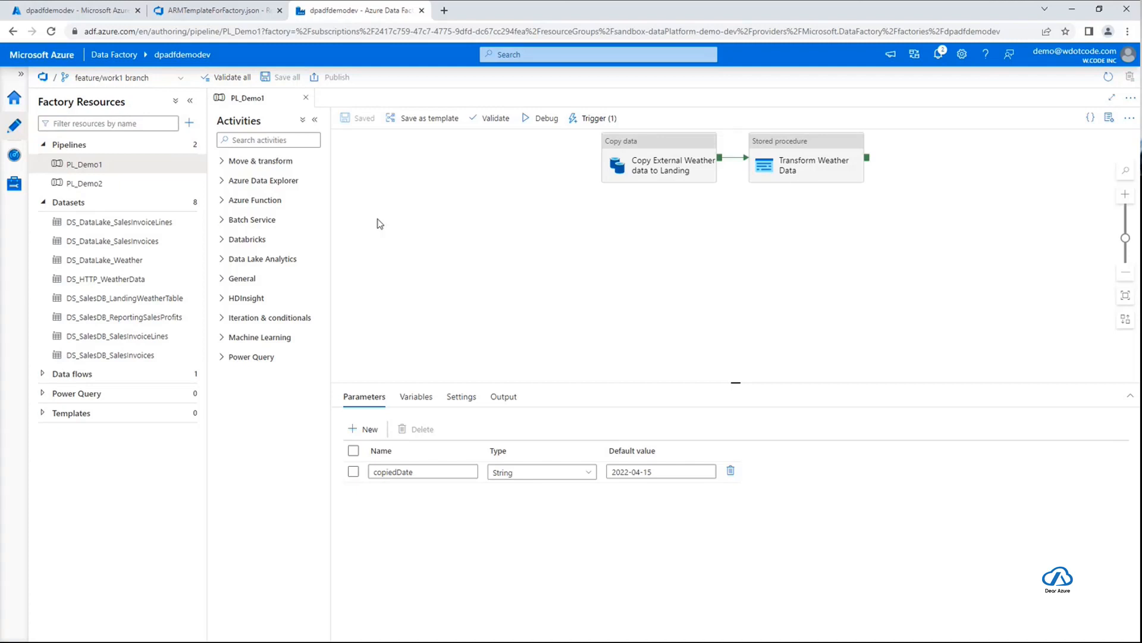
{"action": "left_click", "coordinate": [1110, 117]}
{"action": "left_click", "coordinate": [1036, 260]}
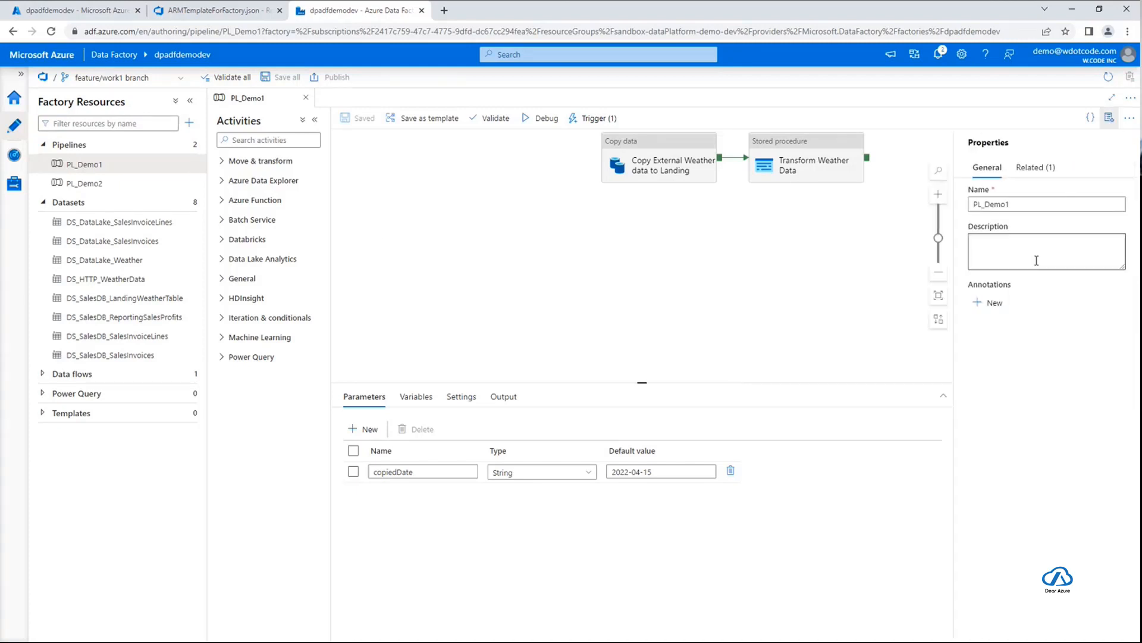
{"action": "type", "text": "This is "}
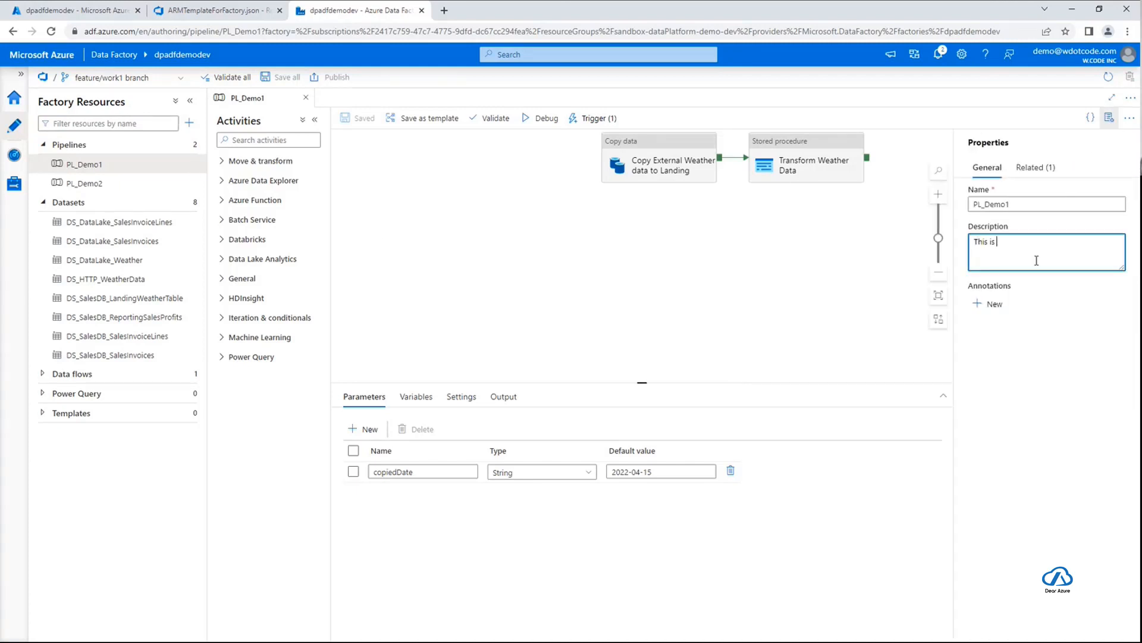
{"action": "type", "text": "a new"}
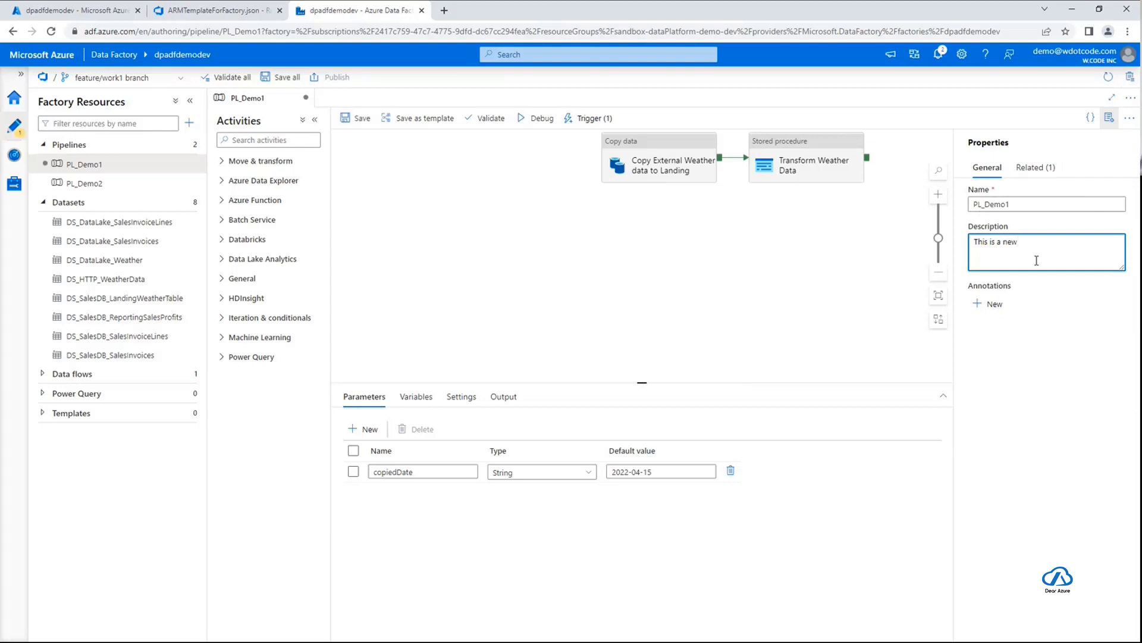
{"action": "type", "text": " description"}
{"action": "left_click", "coordinate": [799, 247]}
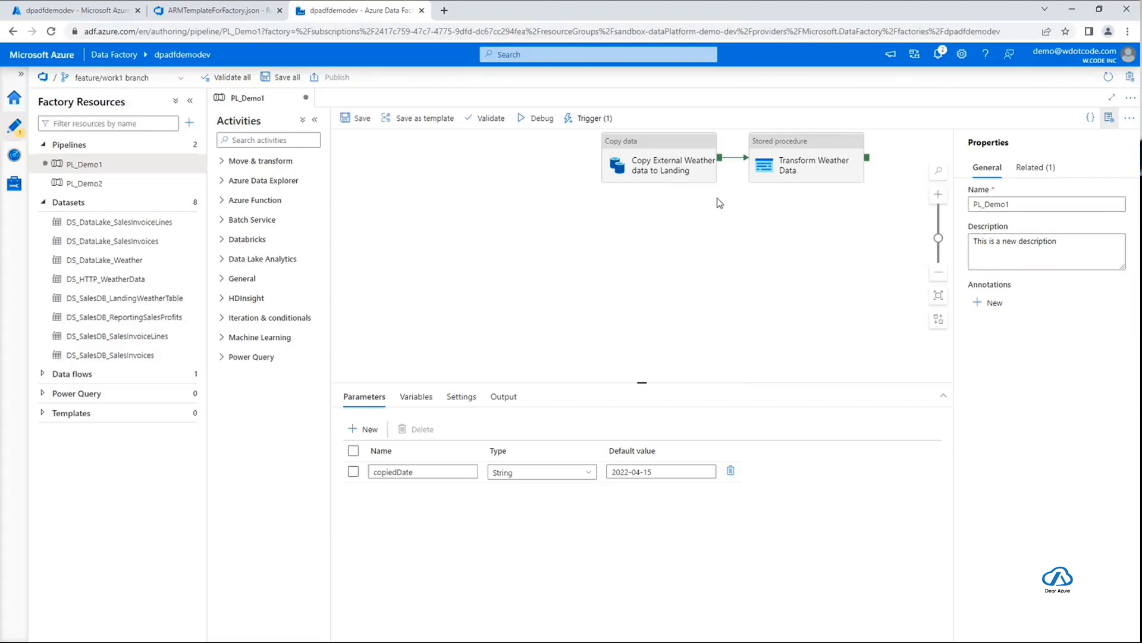
{"action": "left_click", "coordinate": [358, 121]}
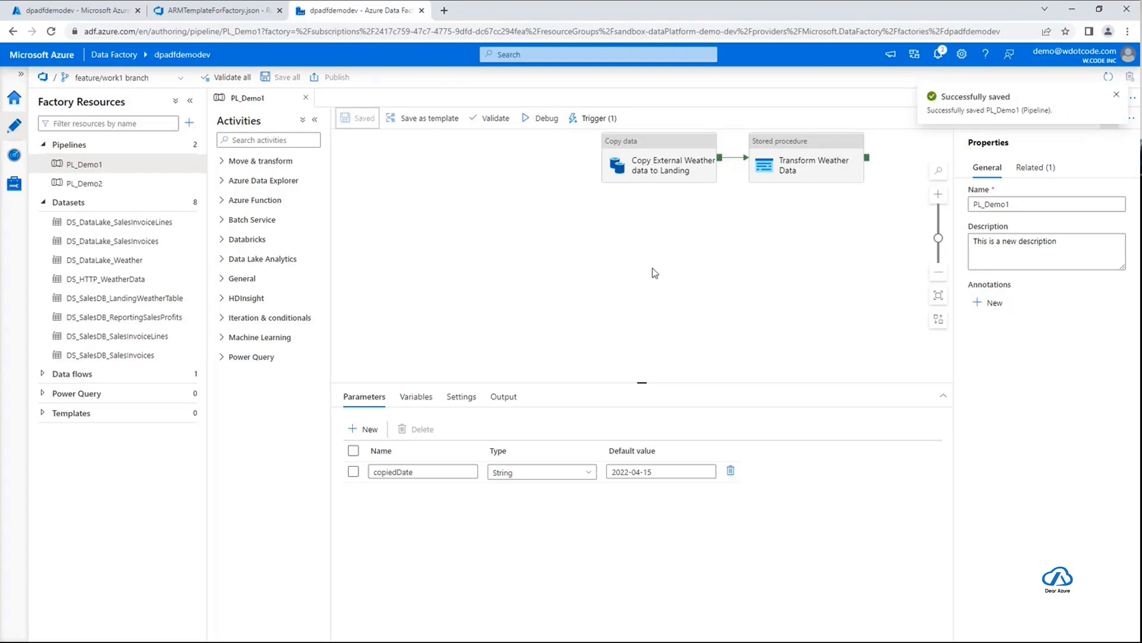
{"action": "left_click", "coordinate": [1117, 95]}
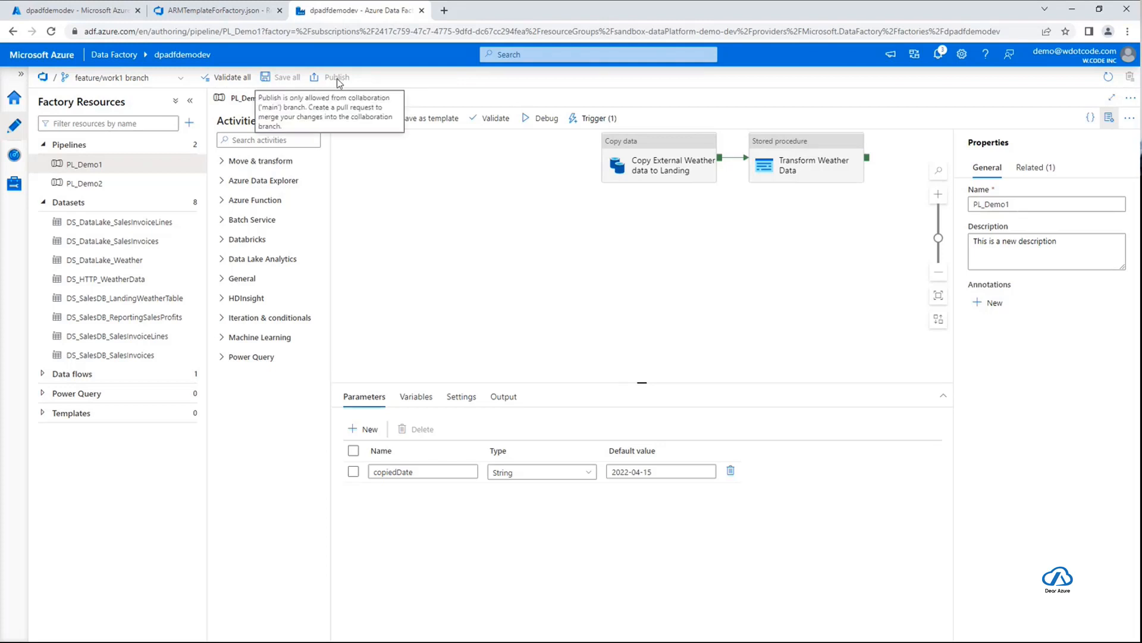
Switch the data factory from the feature/work1 branch to the main branch
{"action": "left_click", "coordinate": [132, 79]}
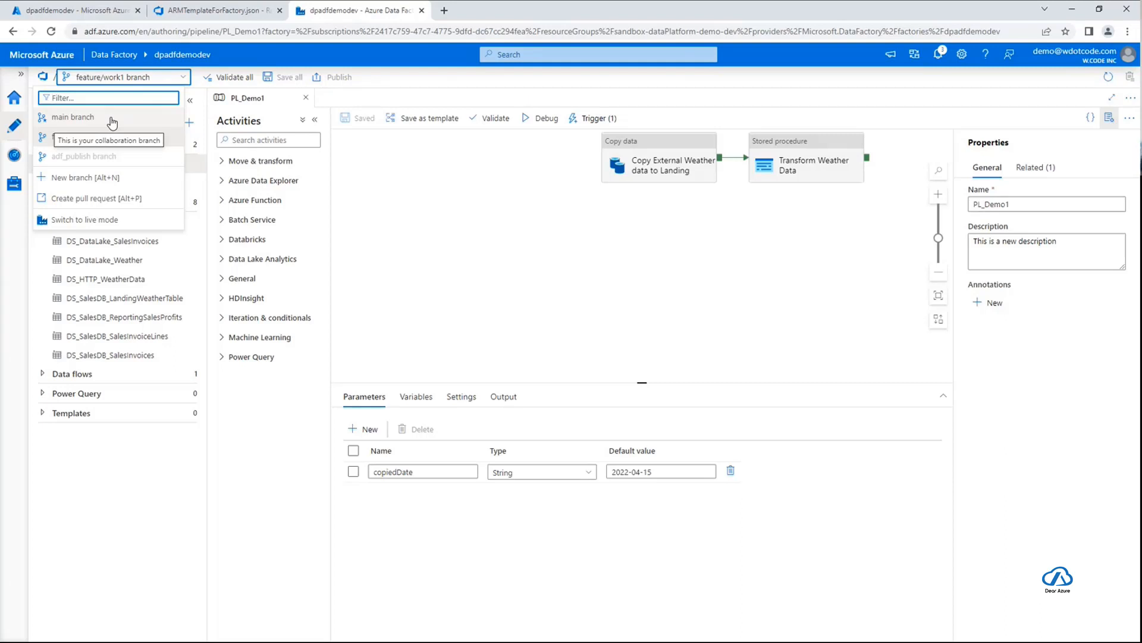
{"action": "left_click", "coordinate": [111, 123]}
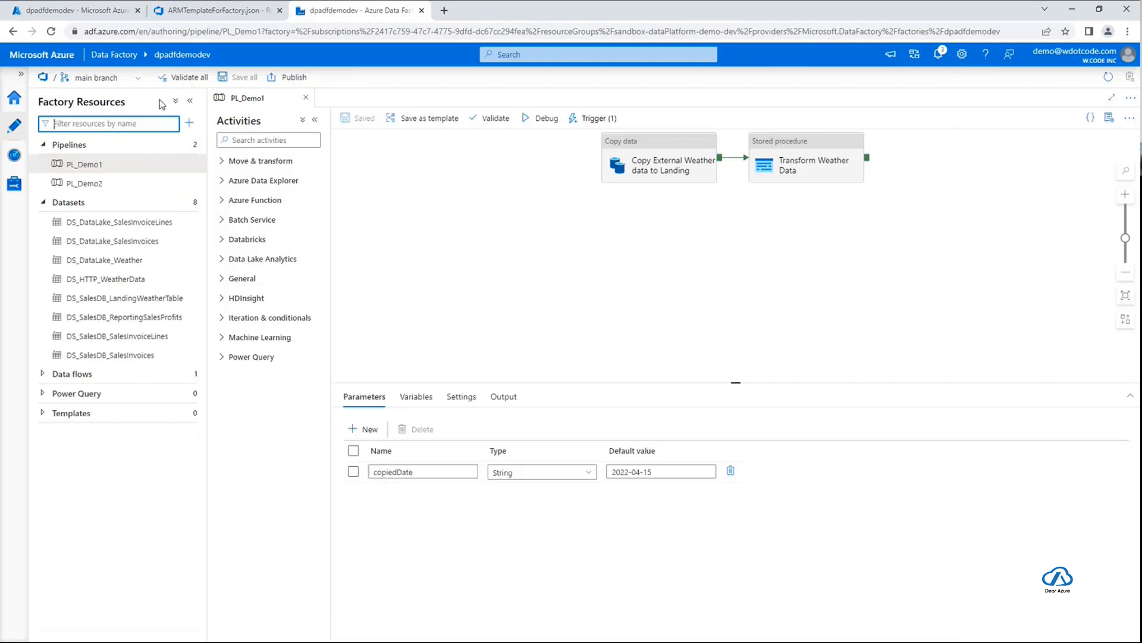
Check the PL_Demo1 pipeline's description in its properties on the main branch, and close the properties again
{"action": "left_click", "coordinate": [1111, 117]}
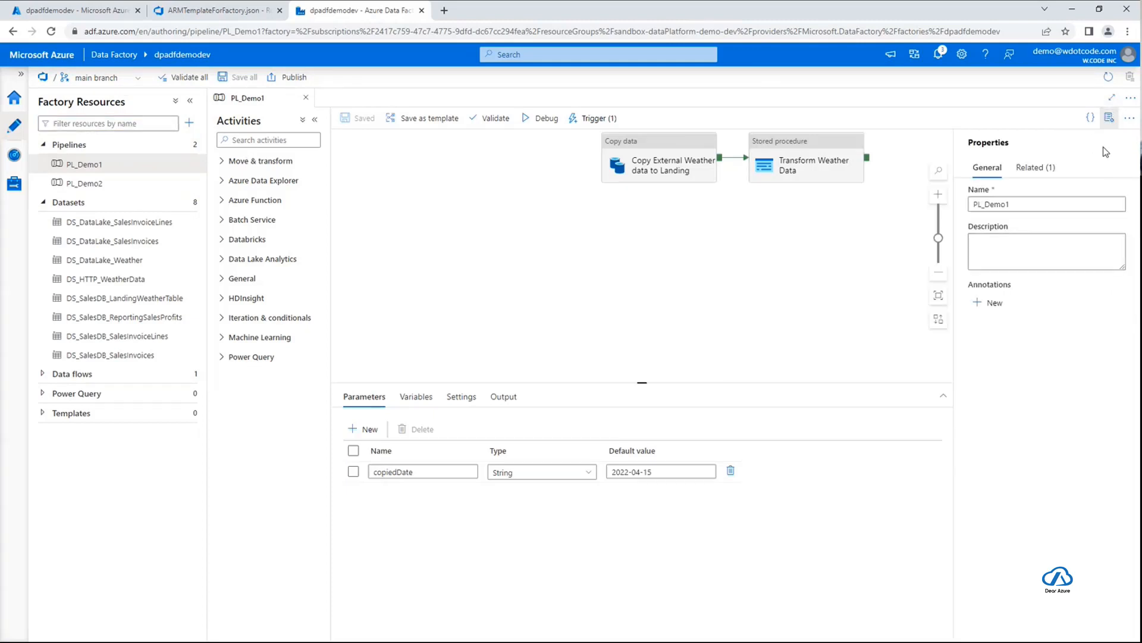
{"action": "left_click", "coordinate": [1111, 118]}
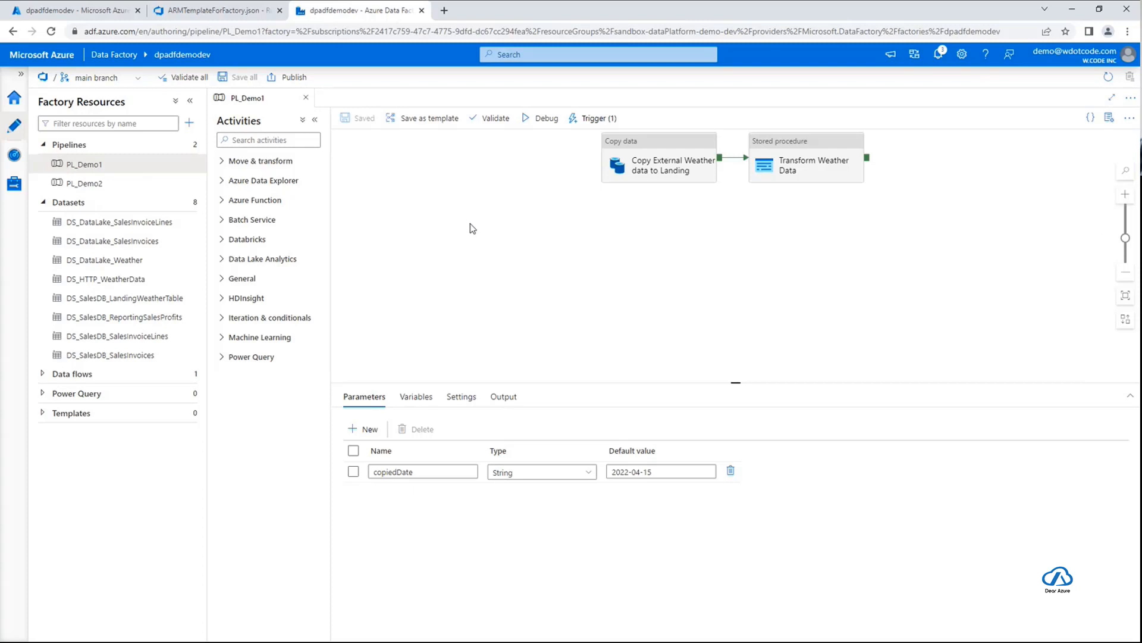
Start a new pull request from the data factory's branch options, with feature/work1 as the source branch into main
{"action": "left_click", "coordinate": [113, 80]}
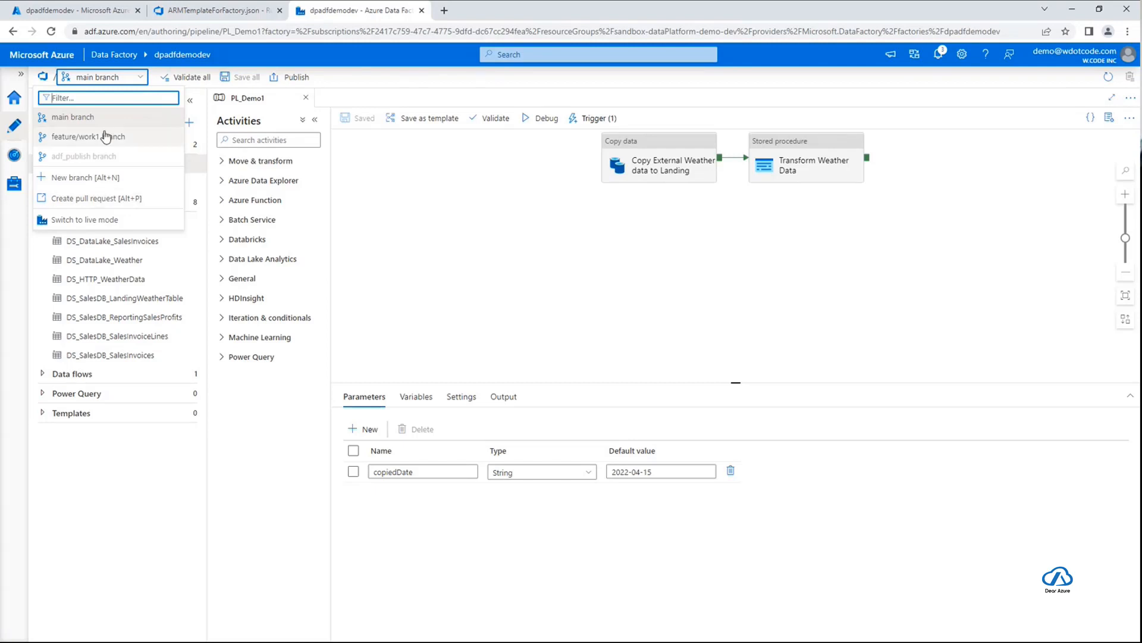
{"action": "left_click", "coordinate": [154, 201]}
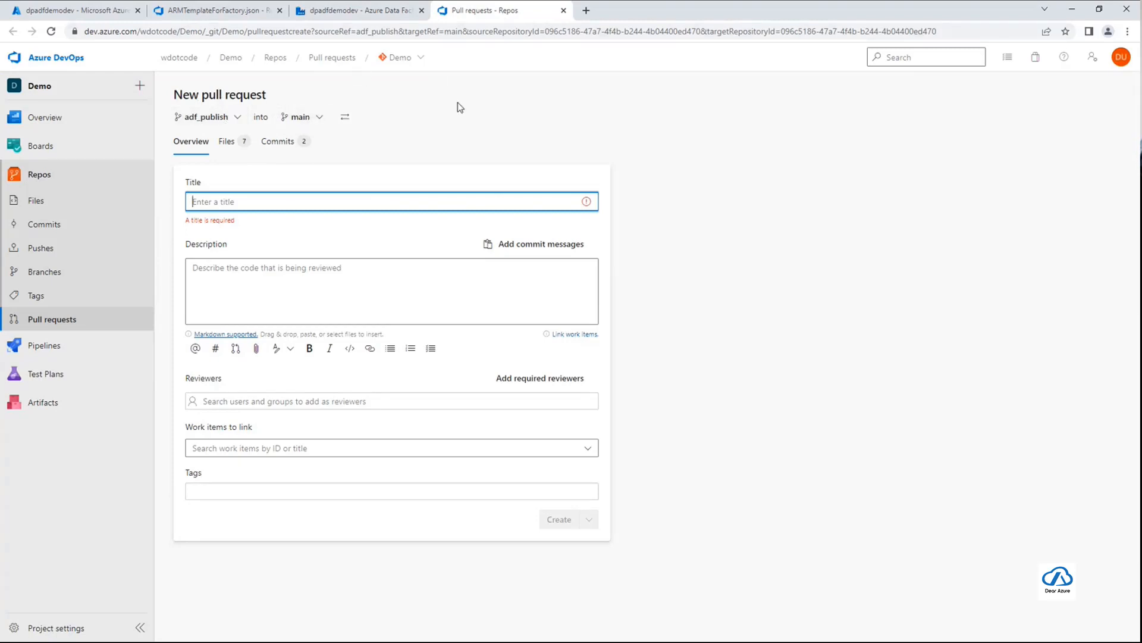
{"action": "left_click", "coordinate": [207, 119]}
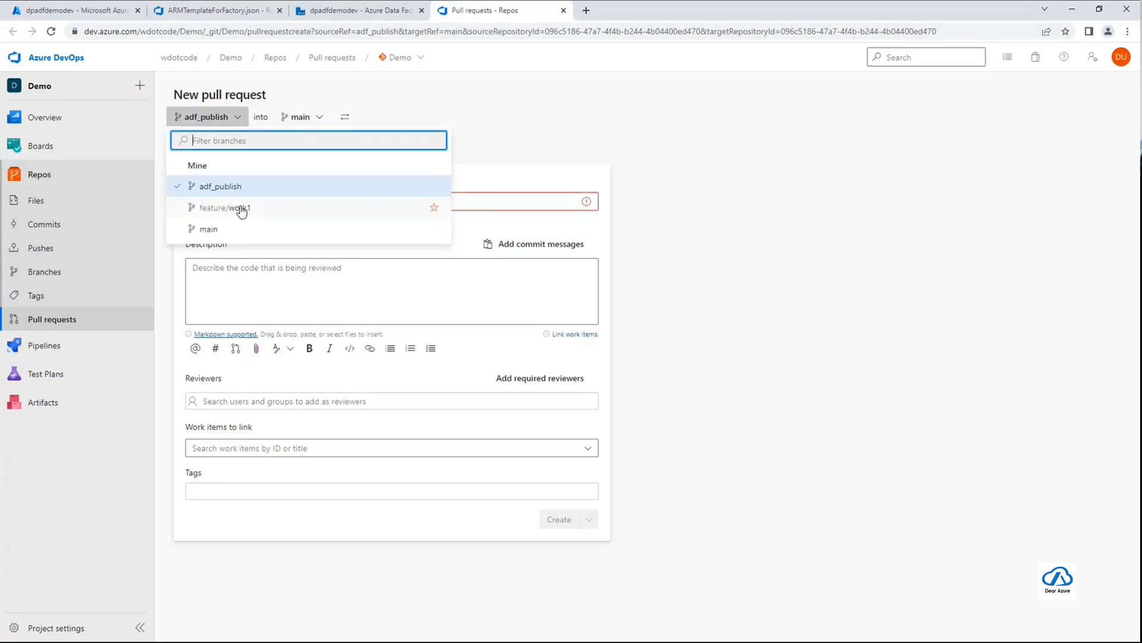
{"action": "left_click", "coordinate": [238, 209]}
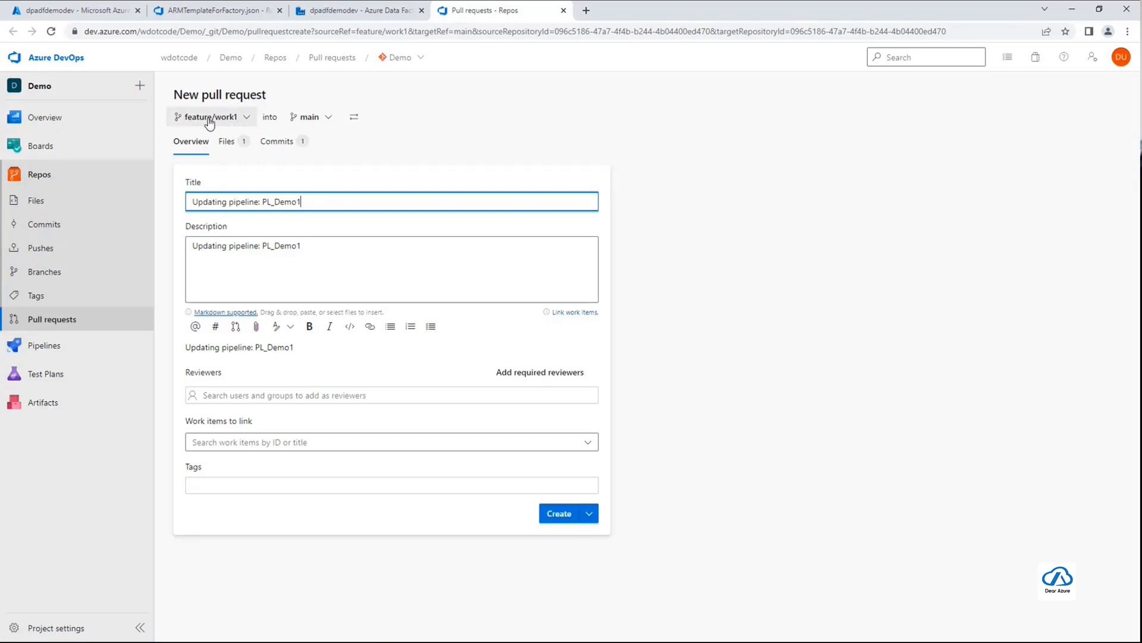
Replace the pull request's description with "Update Description for PL_Demo1" and create the pull request
{"action": "left_click_drag", "start_coordinate": [328, 252], "coordinate": [143, 251]}
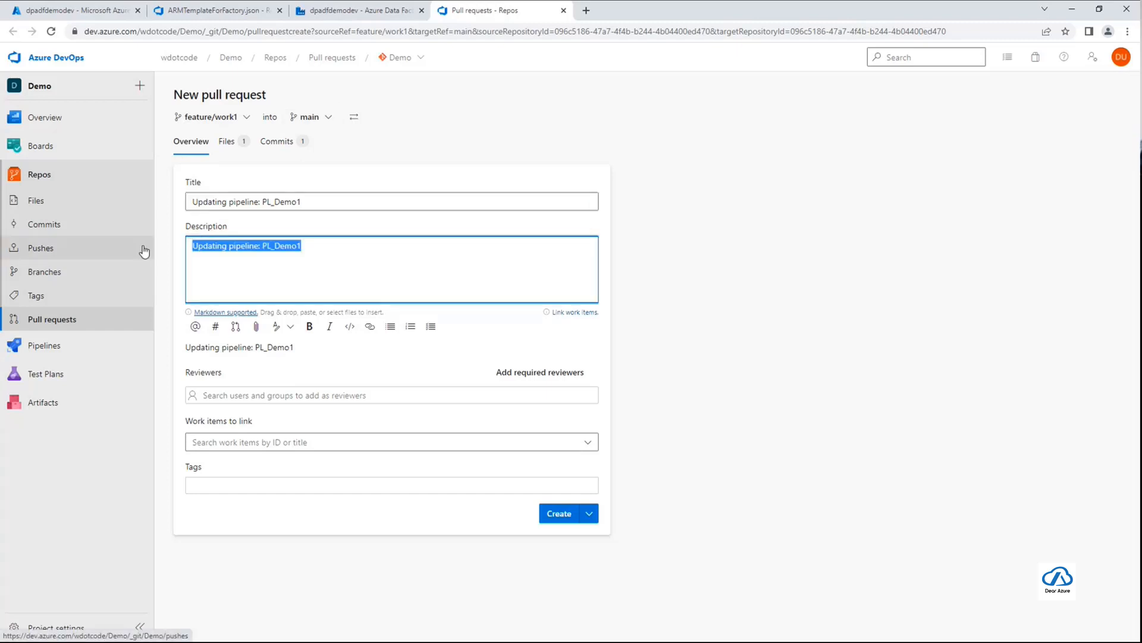
{"action": "type", "text": "pdate"}
{"action": "key", "text": "ctrl+a"}
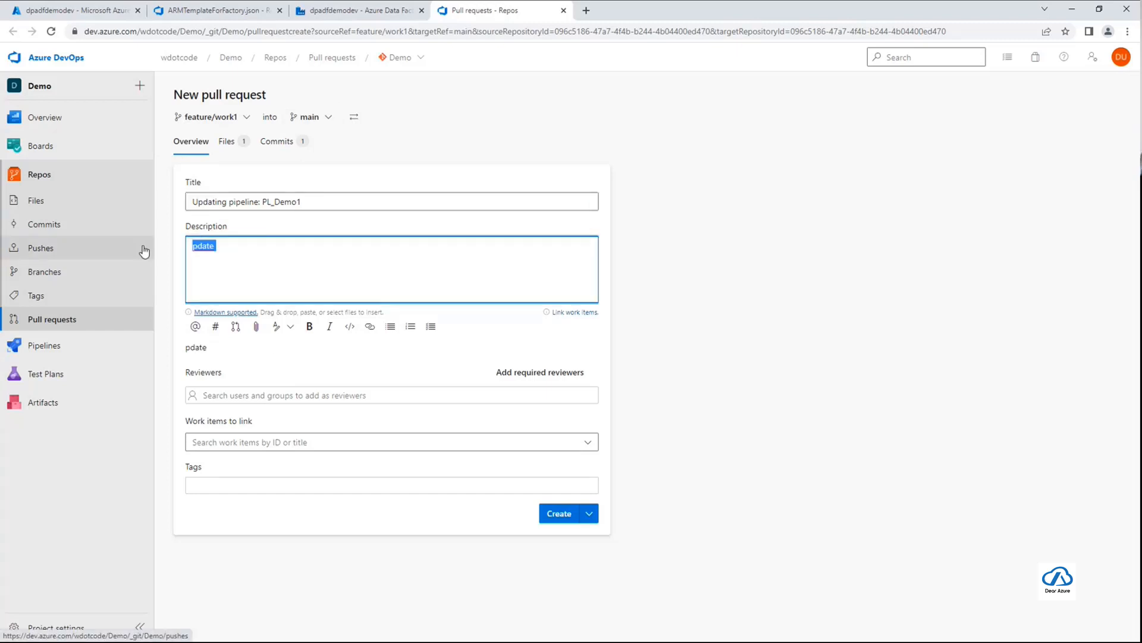
{"action": "type", "text": "Update Descript"}
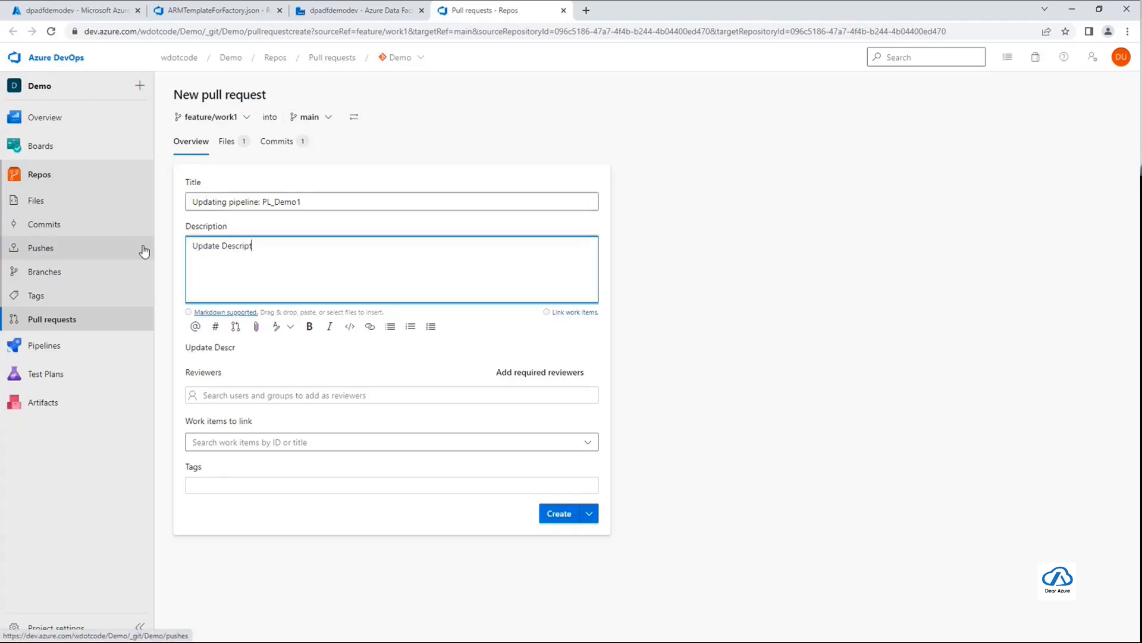
{"action": "type", "text": "ion for PL_Demo1"}
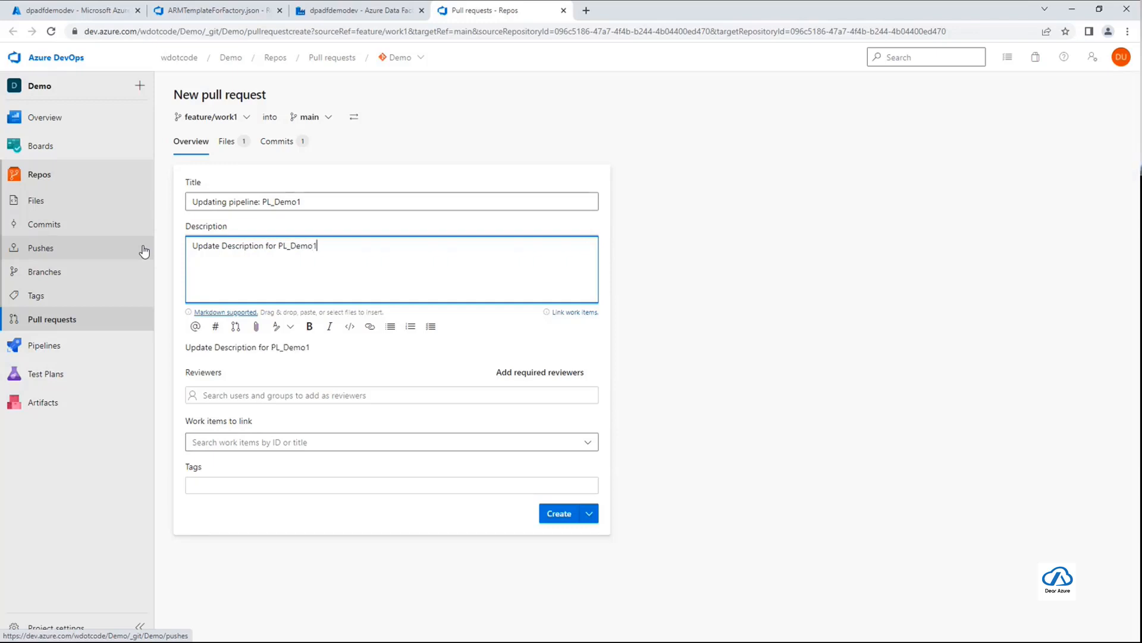
{"action": "left_click", "coordinate": [783, 392]}
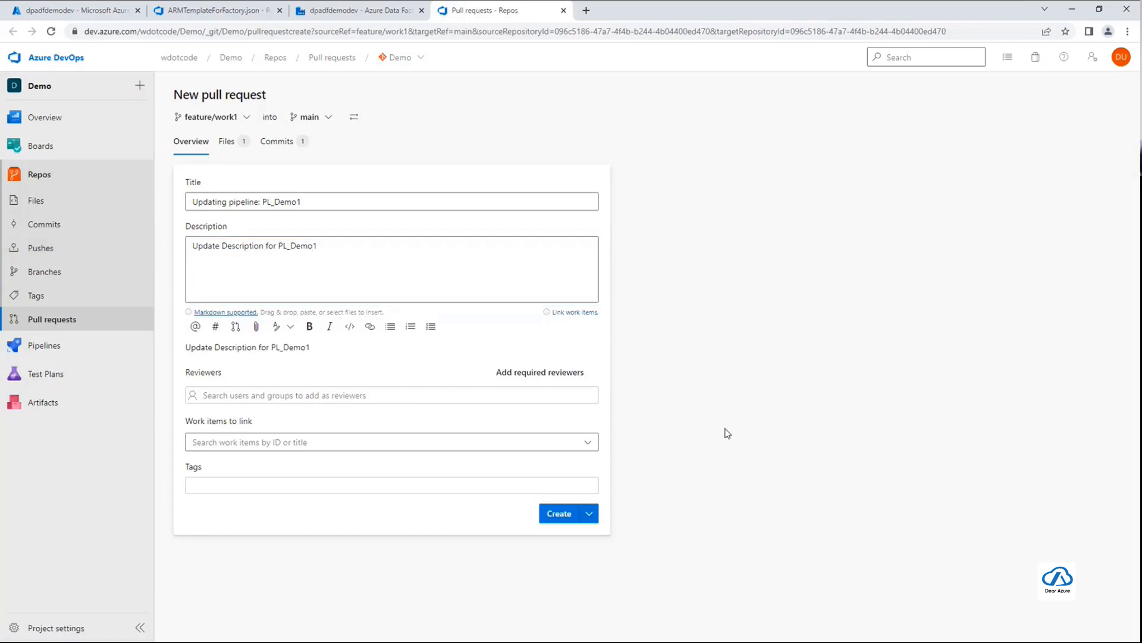
{"action": "left_click", "coordinate": [555, 515]}
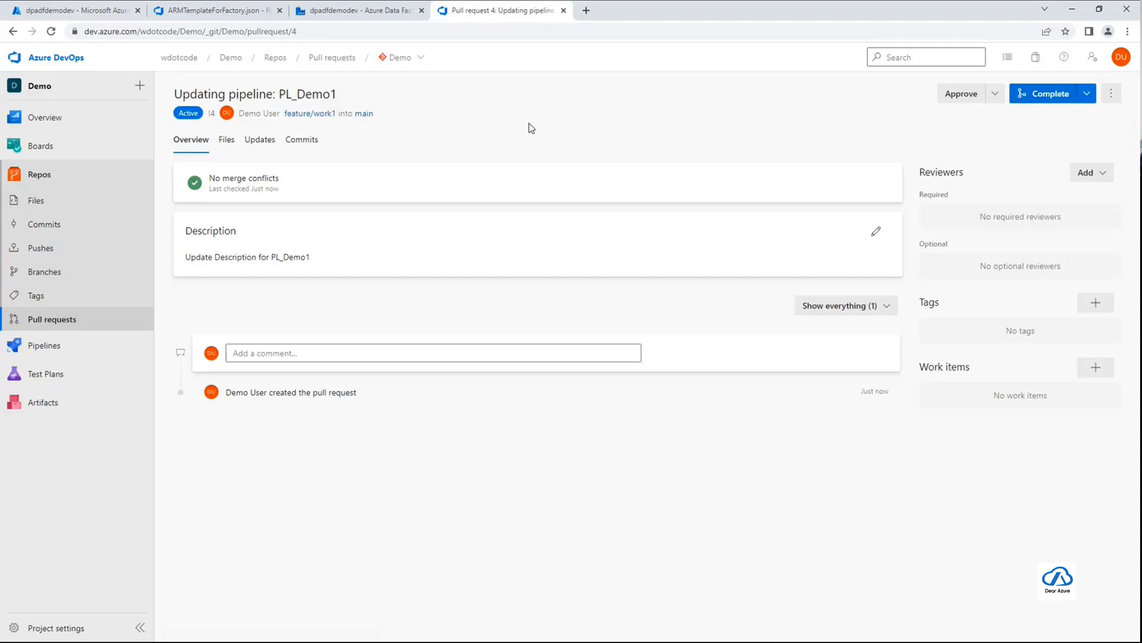
{"action": "left_click", "coordinate": [354, 17]}
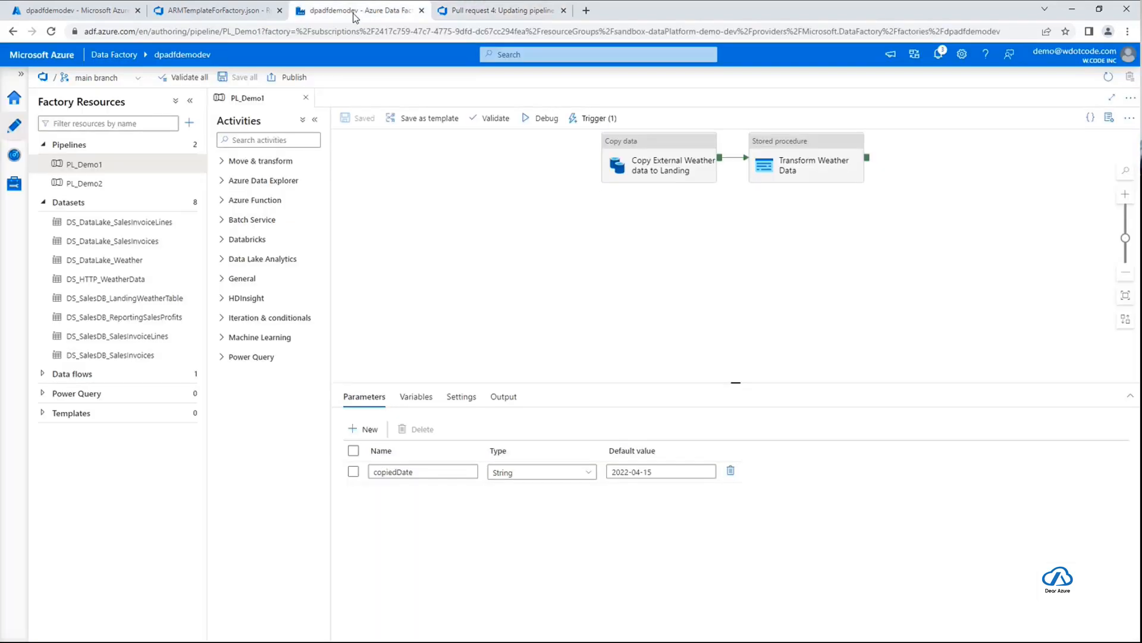
{"action": "left_click", "coordinate": [477, 14]}
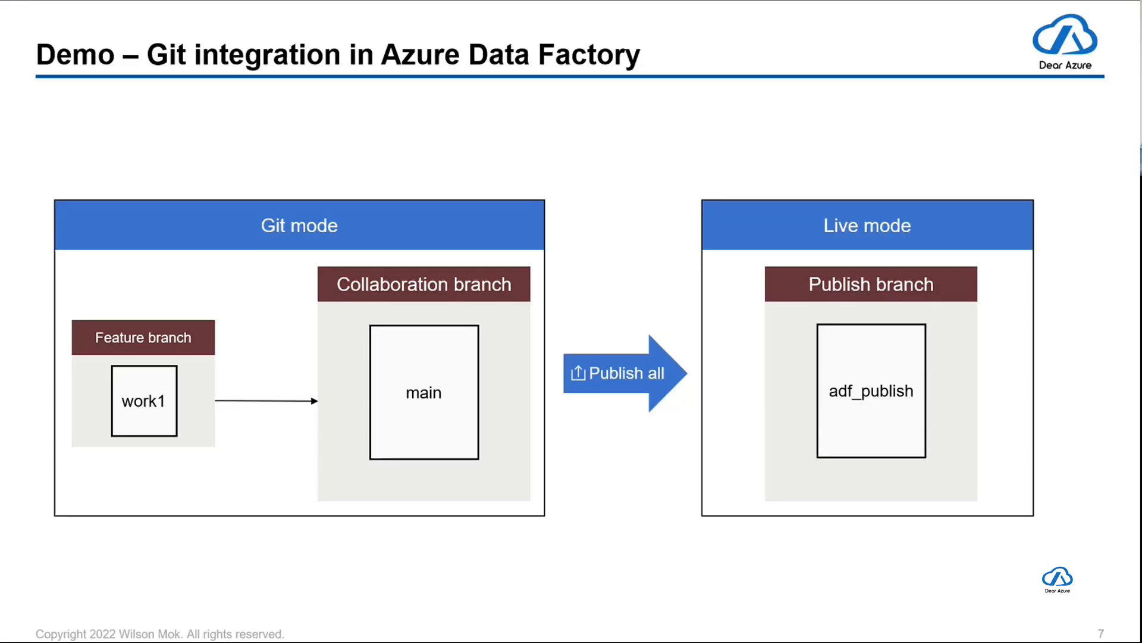
{"action": "key", "text": "Right"}
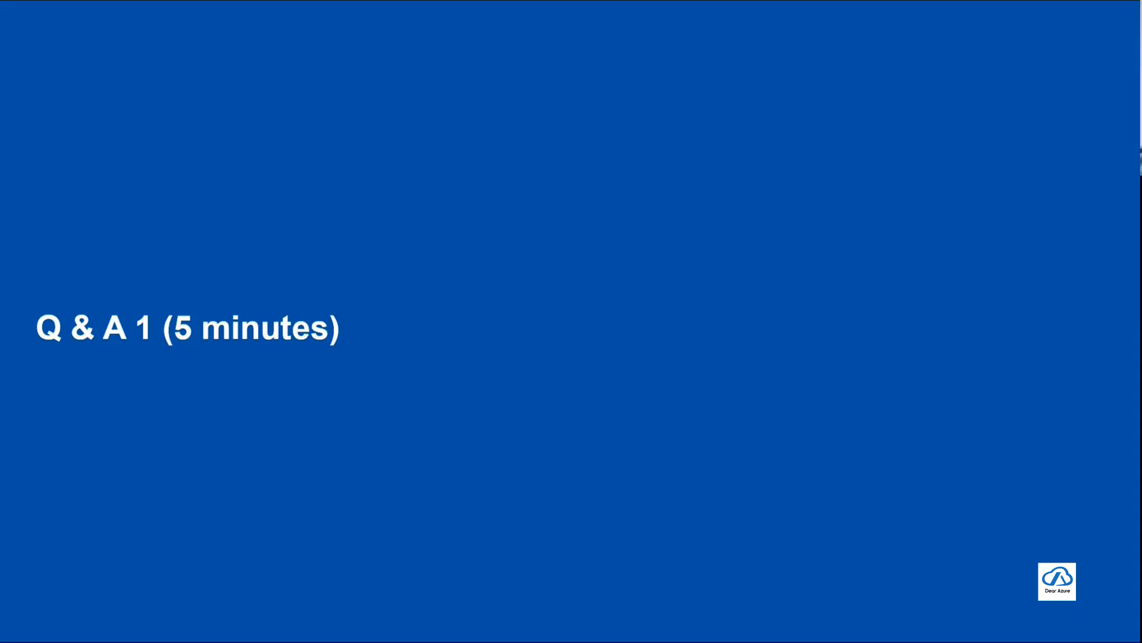
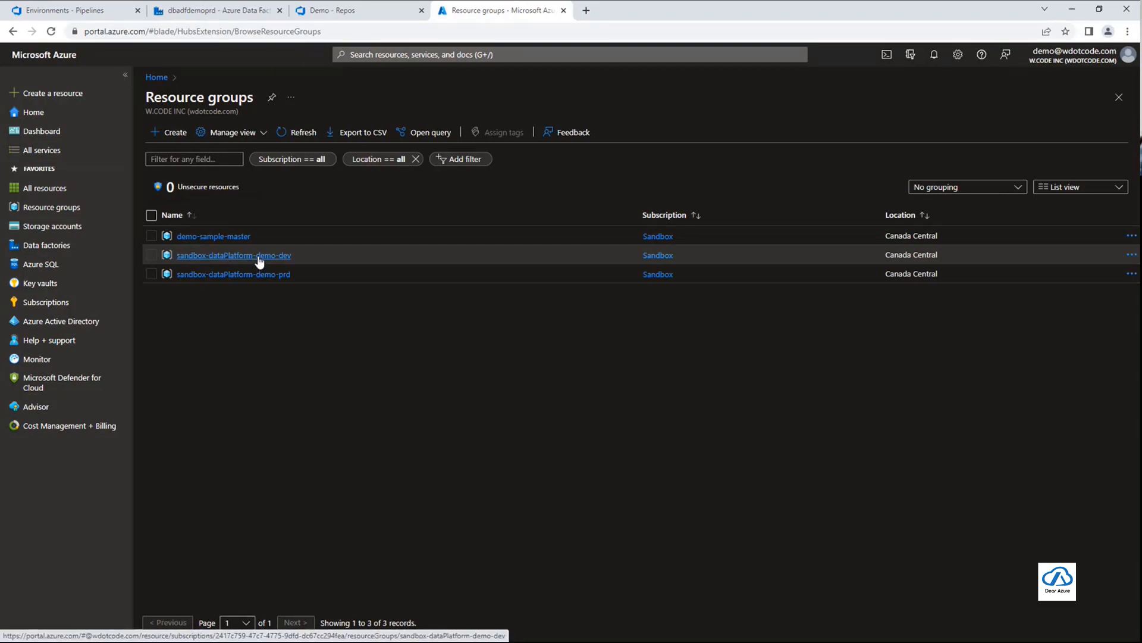
Compare the resources in the sandbox-dataPlatform-demo-dev and sandbox-dataPlatform-demo-prd resource groups
{"action": "left_click", "coordinate": [259, 256]}
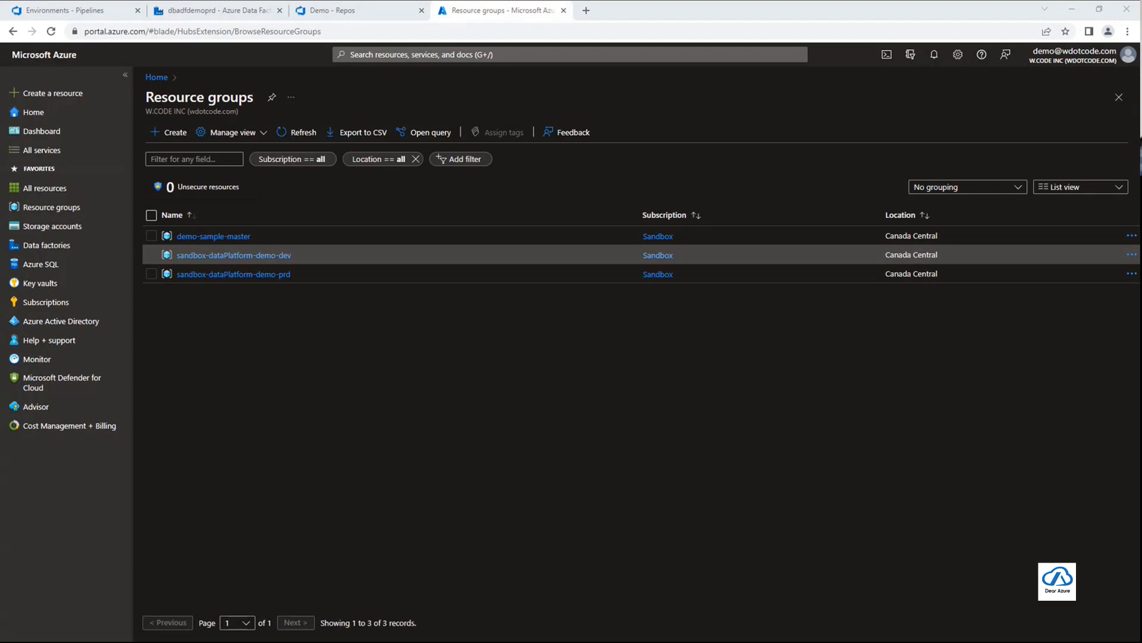
{"action": "left_click", "coordinate": [304, 474]}
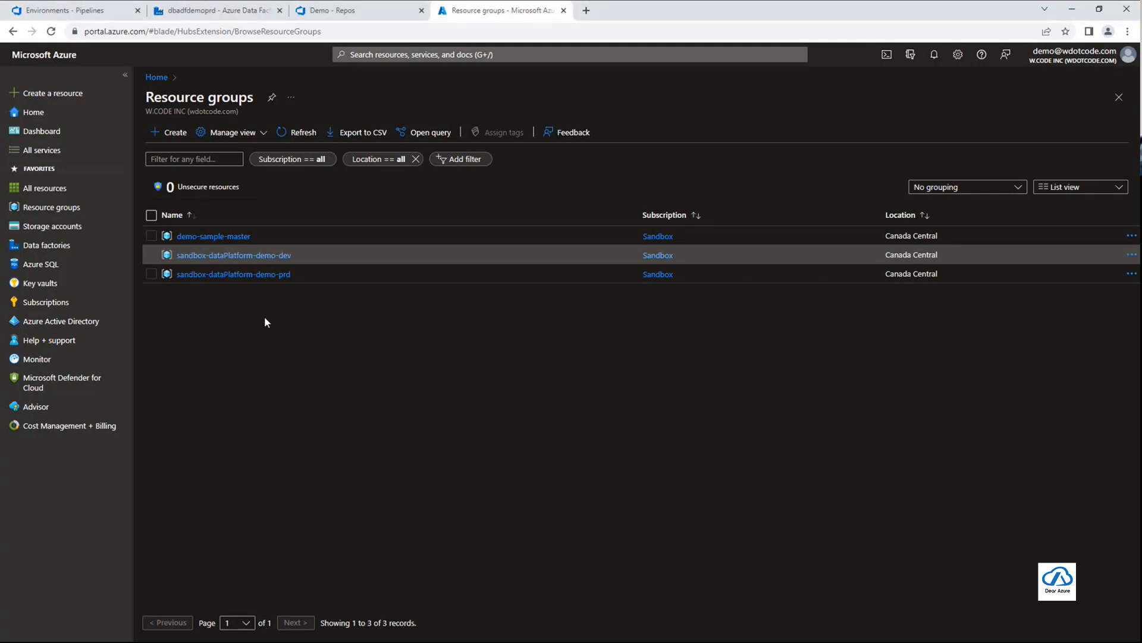
{"action": "left_click", "coordinate": [266, 256]}
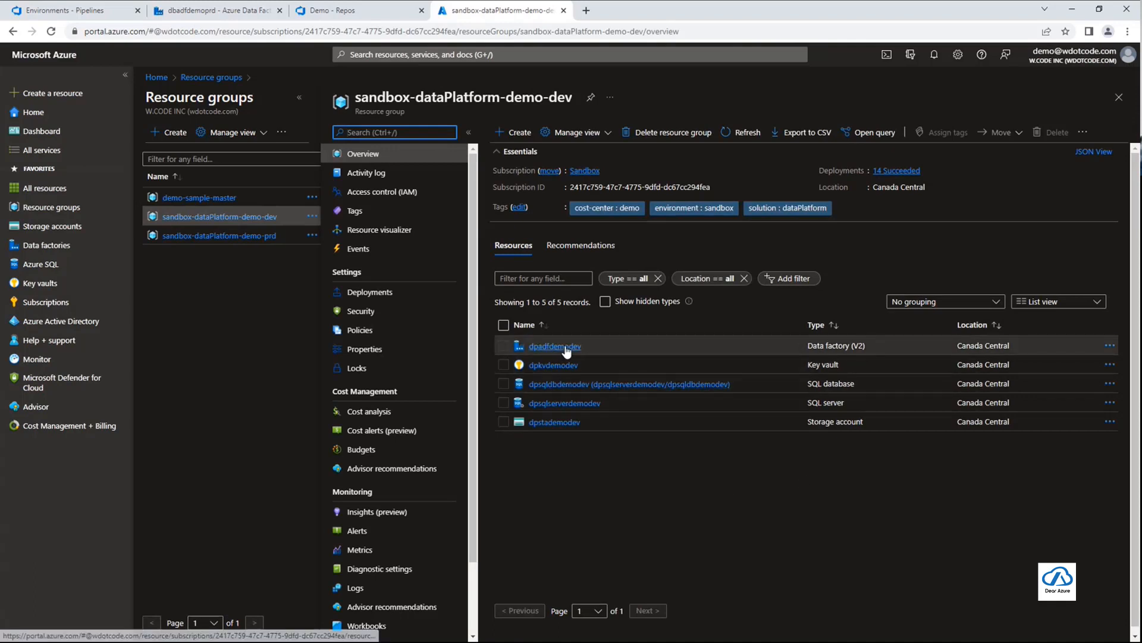
{"action": "left_click", "coordinate": [669, 505]}
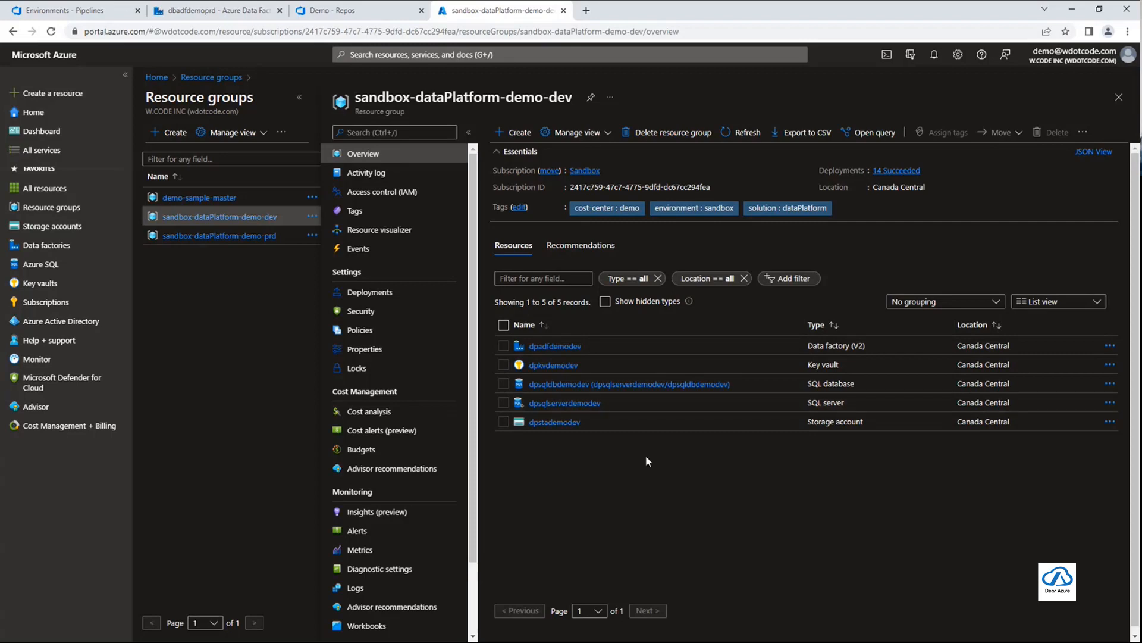
{"action": "left_click", "coordinate": [231, 236]}
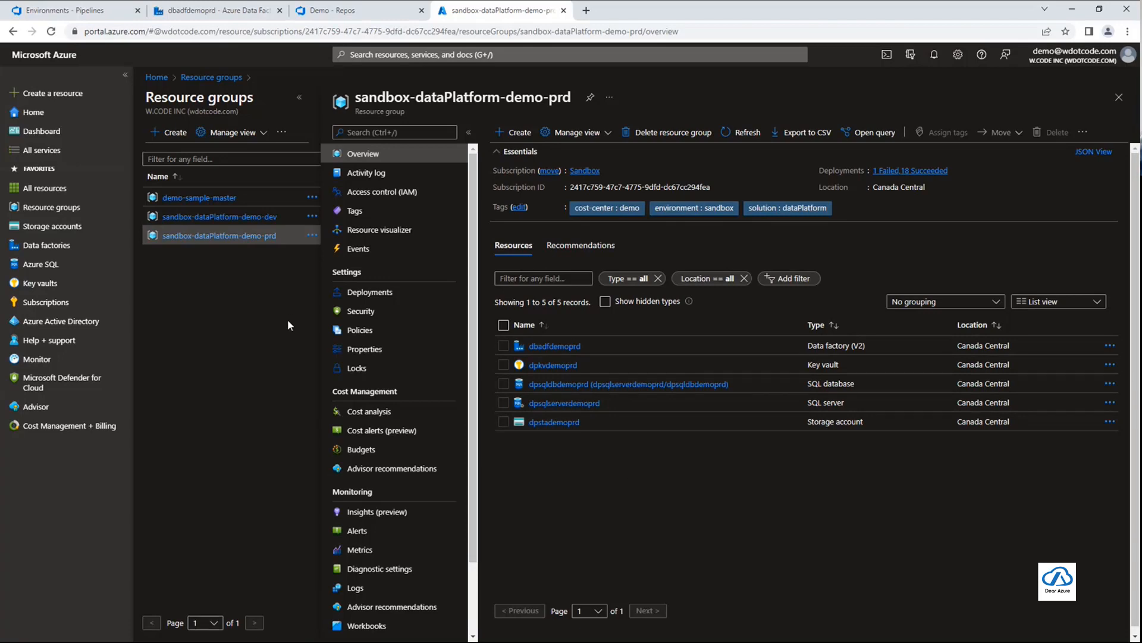
{"action": "left_click", "coordinate": [260, 219]}
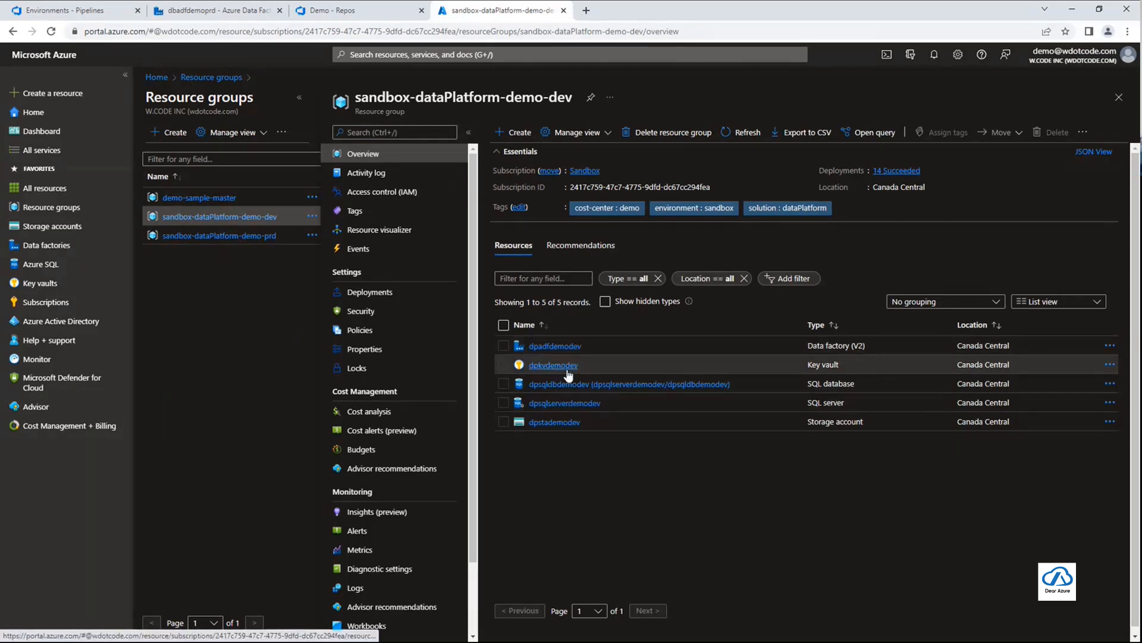
{"action": "left_click", "coordinate": [237, 238]}
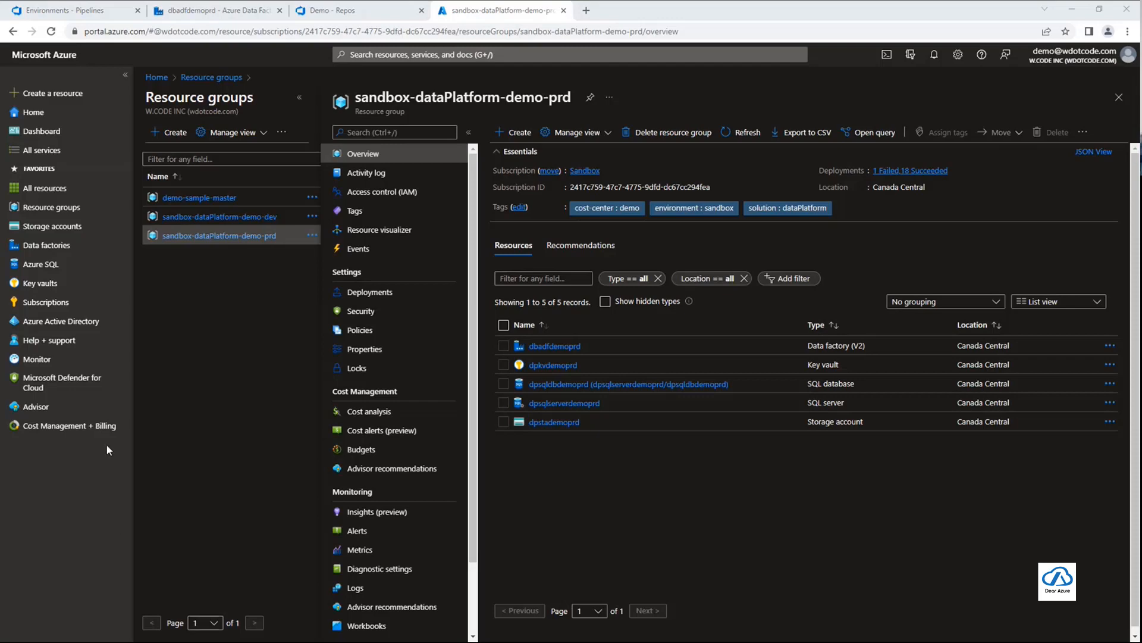
Switch to the Demo repository in Azure DevOps, reload its files and show the main branch
{"action": "left_click", "coordinate": [350, 18]}
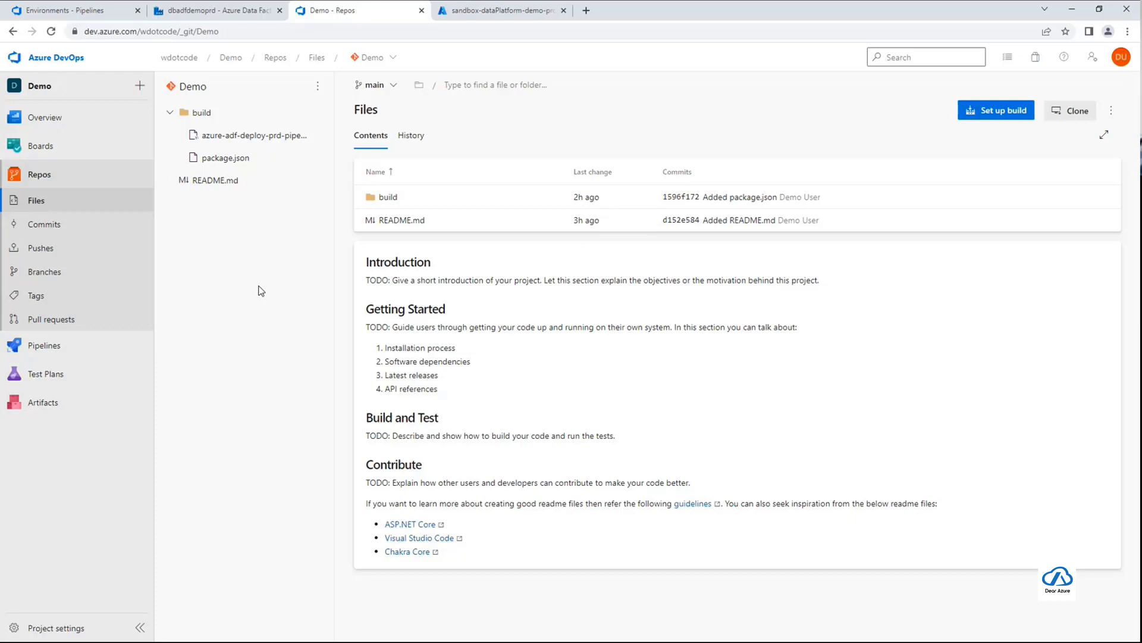
{"action": "left_click", "coordinate": [52, 32]}
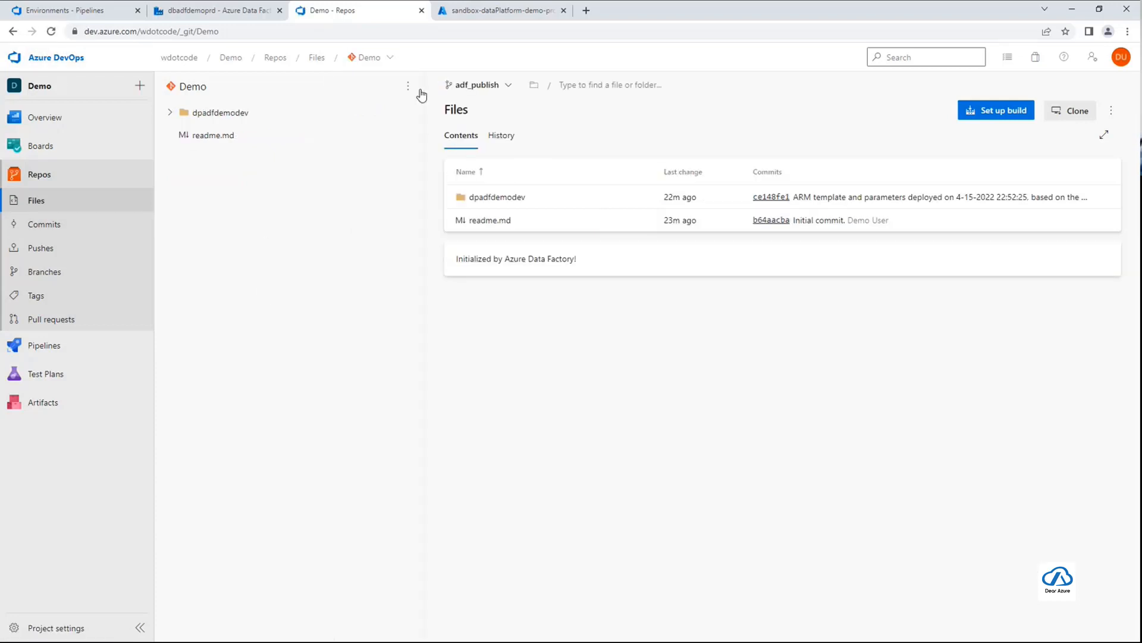
{"action": "left_click", "coordinate": [473, 87]}
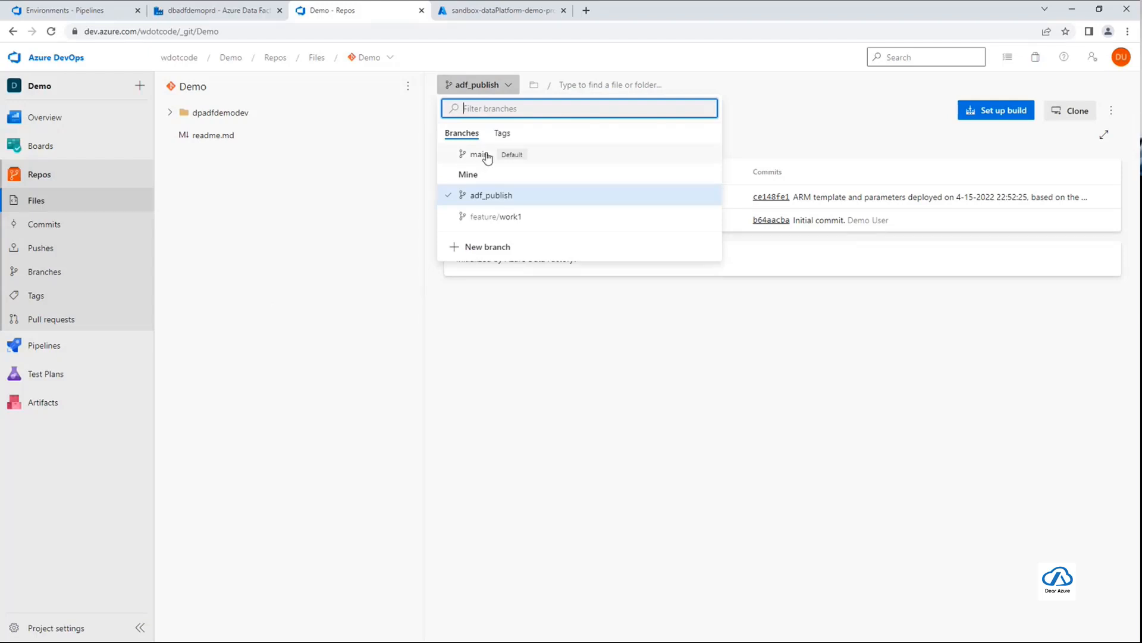
{"action": "left_click", "coordinate": [485, 154]}
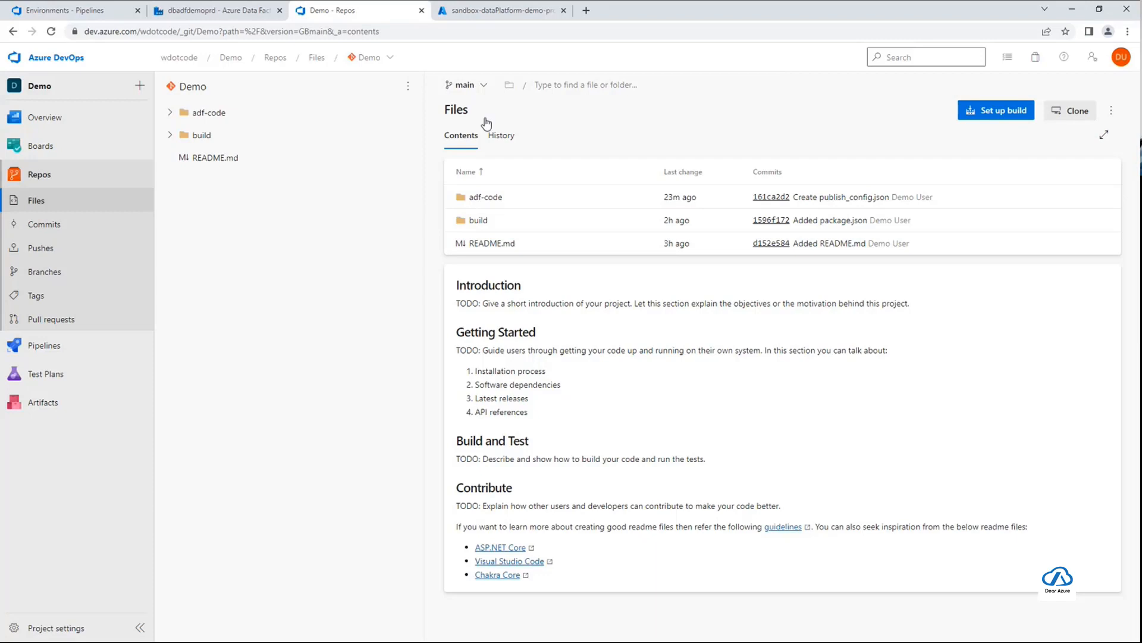
{"action": "left_click", "coordinate": [476, 84]}
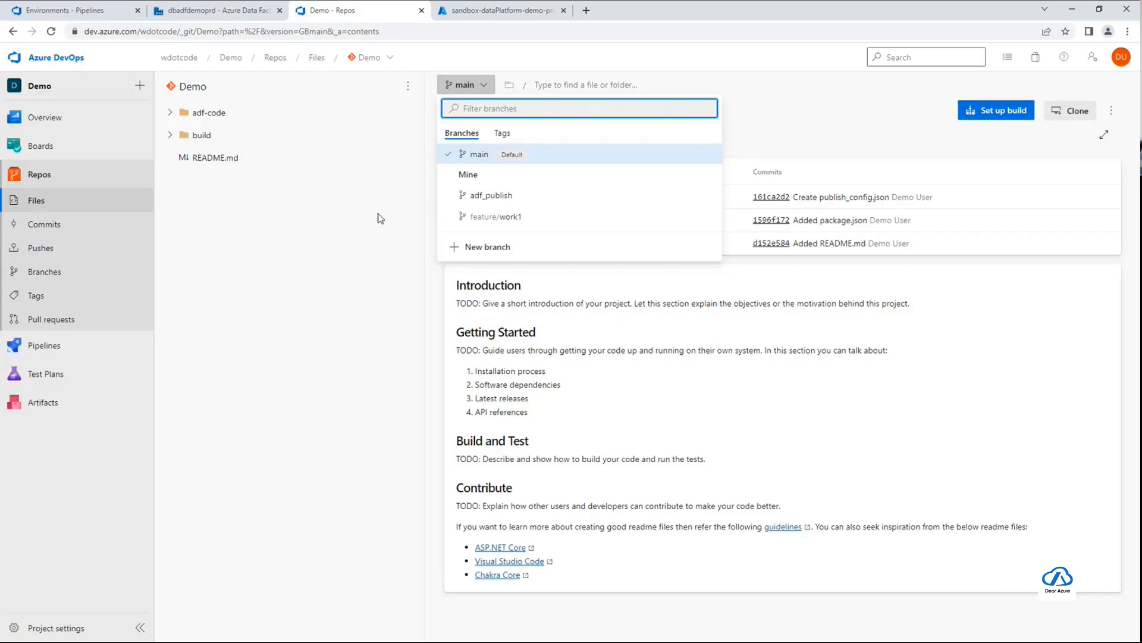
{"action": "left_click", "coordinate": [293, 269]}
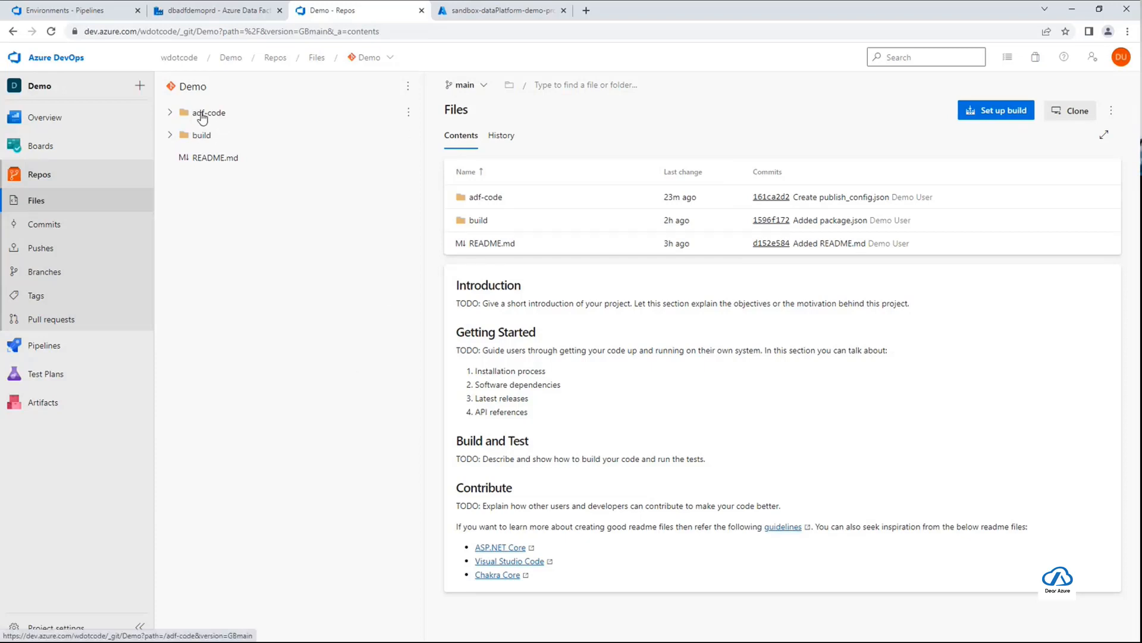
Examine the adf-code folder and its dataflow subfolder on the main branch, and collapse adf-code again
{"action": "left_click", "coordinate": [171, 114]}
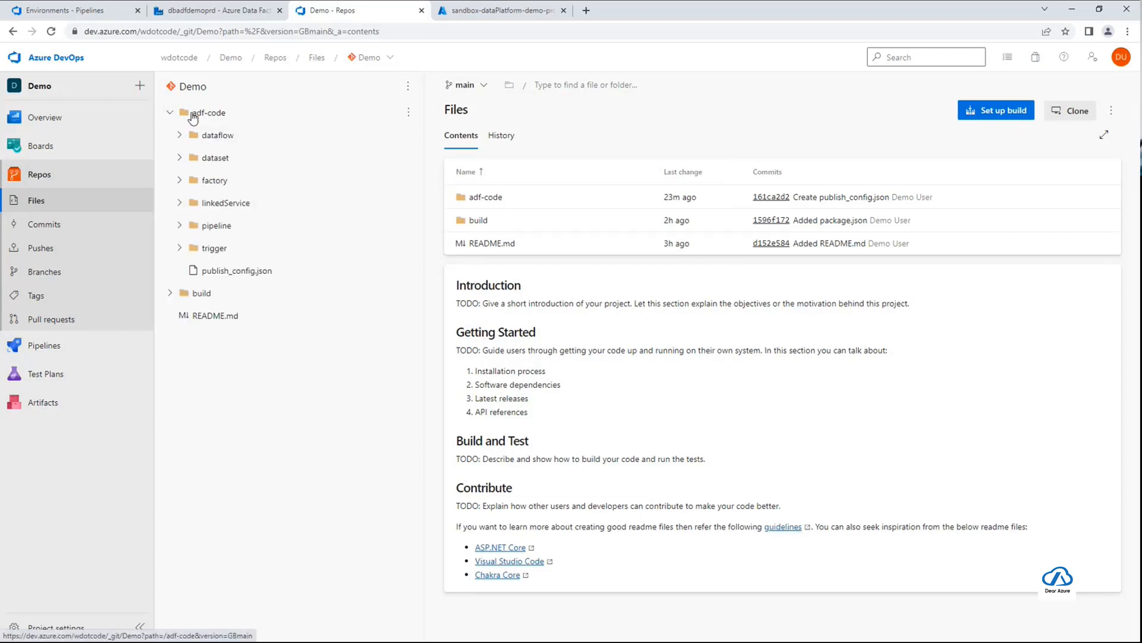
{"action": "left_click", "coordinate": [220, 138]}
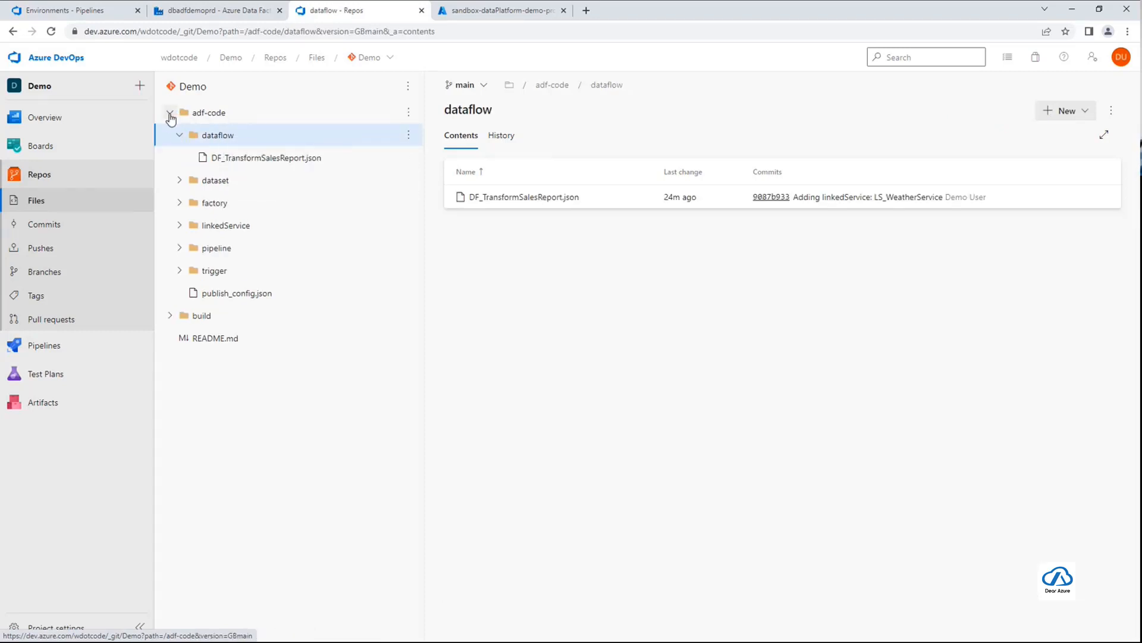
{"action": "left_click", "coordinate": [170, 114]}
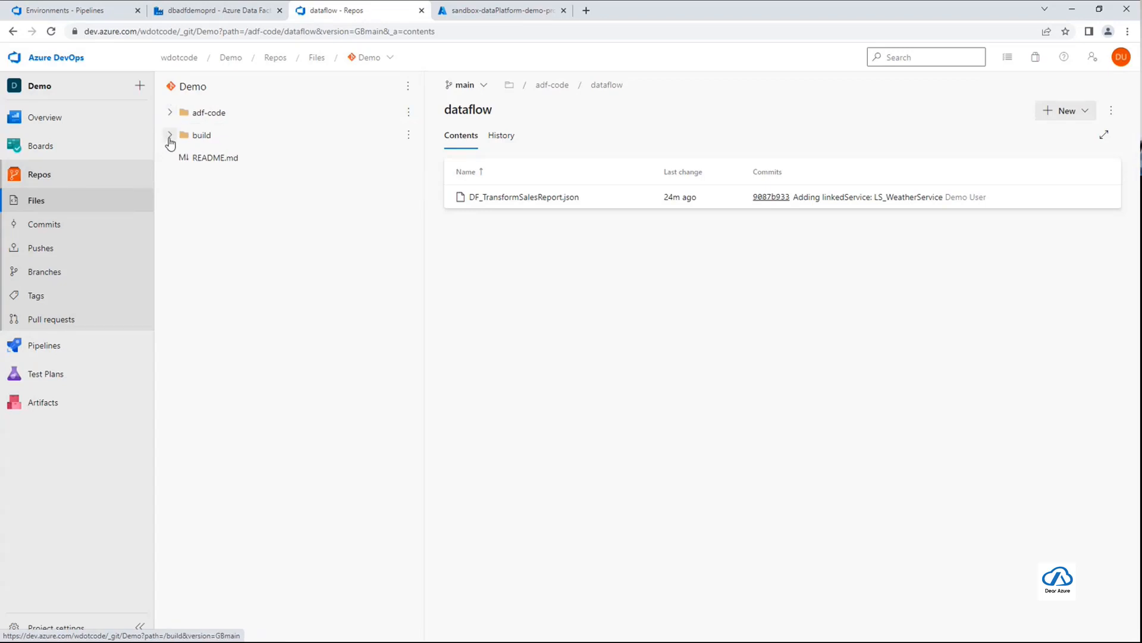
Open package.json in the build folder and examine its build script
{"action": "left_click", "coordinate": [171, 136]}
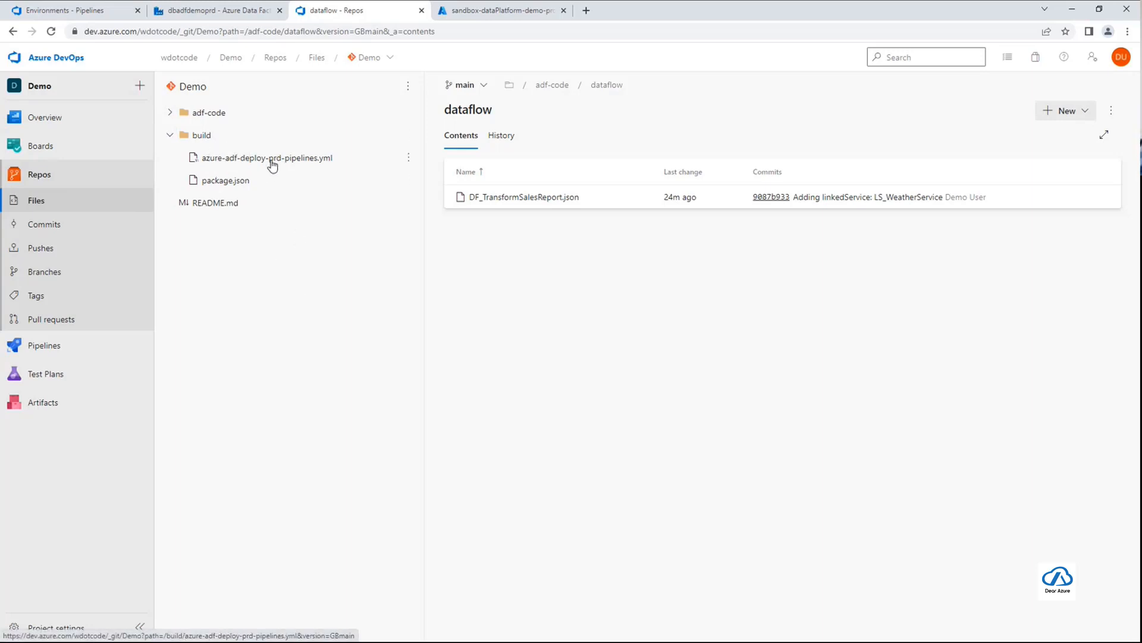
{"action": "left_click", "coordinate": [235, 181]}
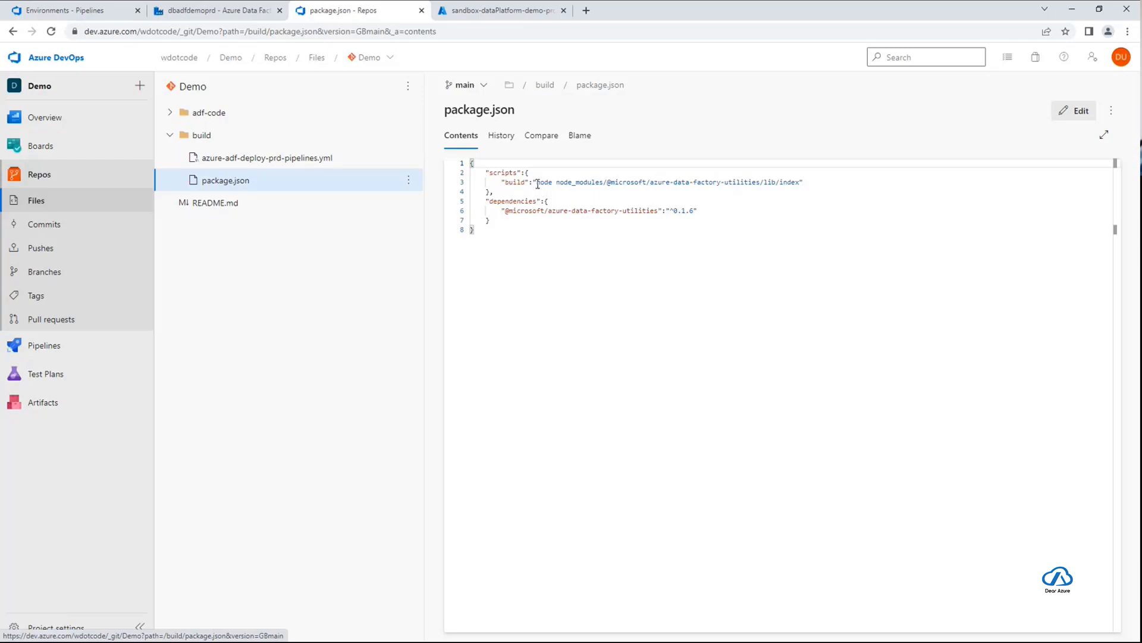
{"action": "left_click_drag", "start_coordinate": [537, 182], "coordinate": [801, 181]}
{"action": "left_click", "coordinate": [824, 182]}
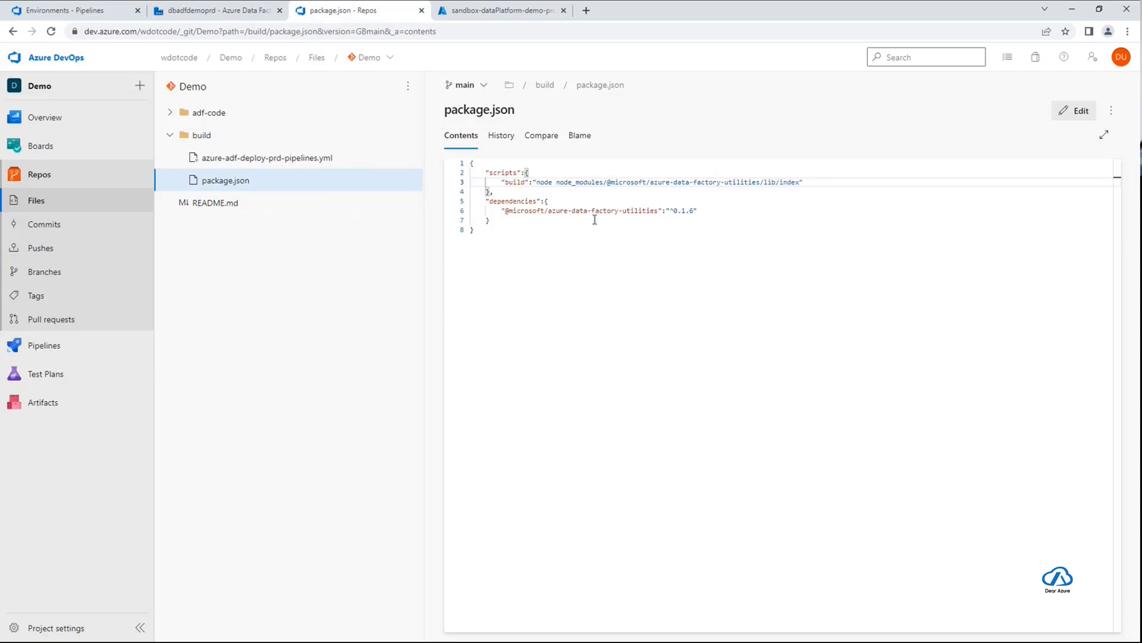
{"action": "key", "text": "ctrl+a"}
{"action": "left_click", "coordinate": [710, 362]}
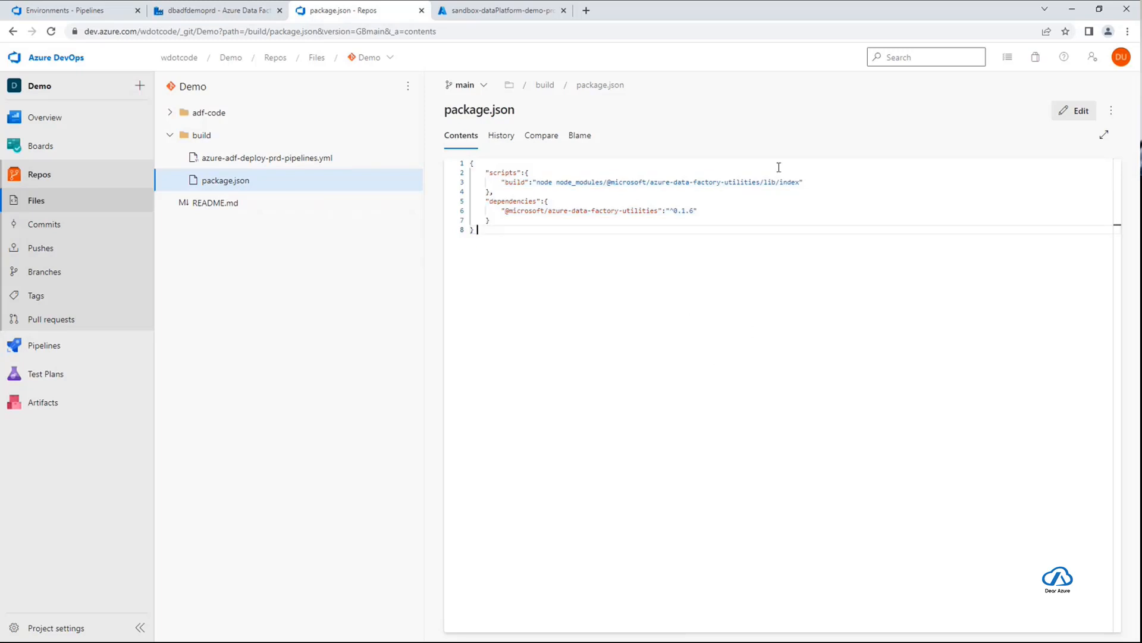
{"action": "left_click_drag", "start_coordinate": [540, 182], "coordinate": [646, 182]}
{"action": "left_click", "coordinate": [682, 182]}
{"action": "left_click", "coordinate": [544, 184]}
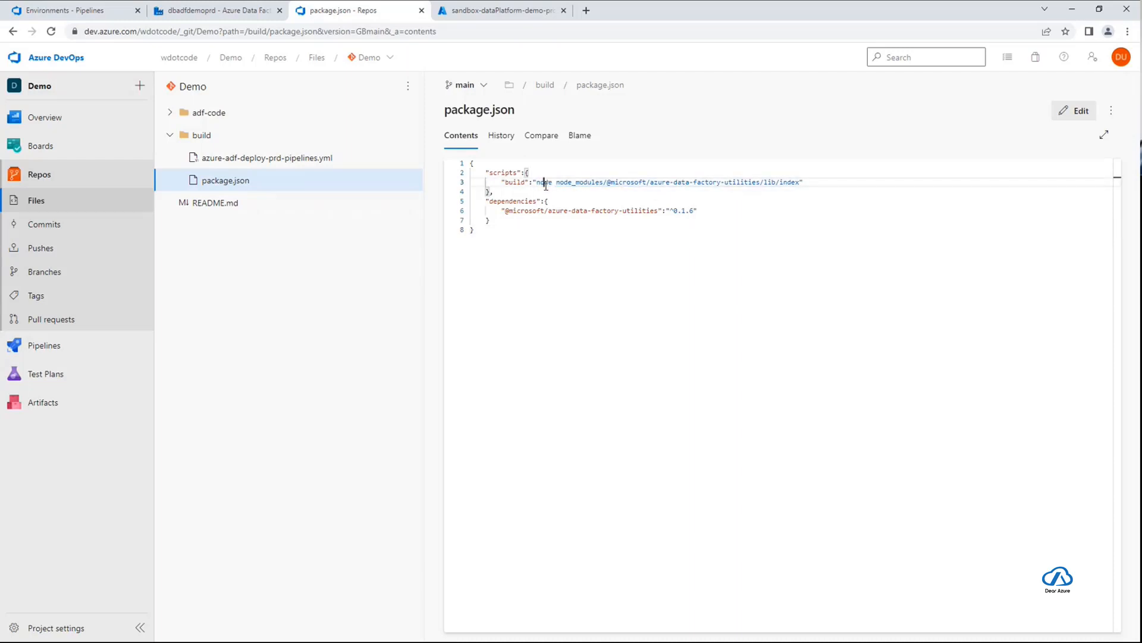
{"action": "double_click", "coordinate": [544, 183]}
Examine the azure-data-factory-utilities dependency and its version in package.json
{"action": "double_click", "coordinate": [526, 210]}
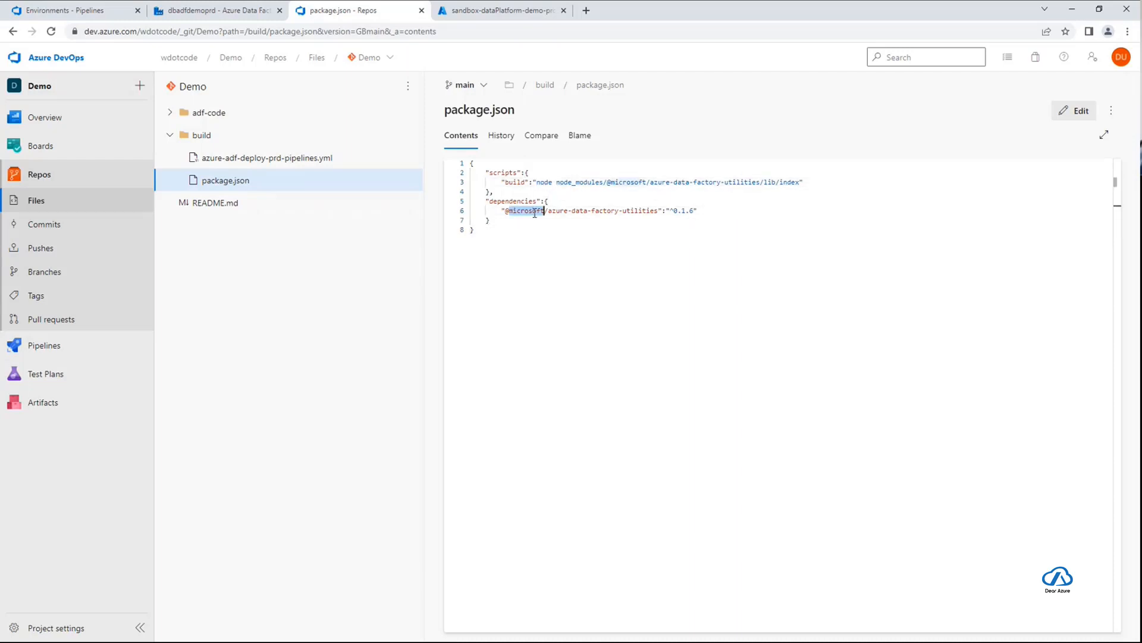
{"action": "double_click", "coordinate": [578, 212]}
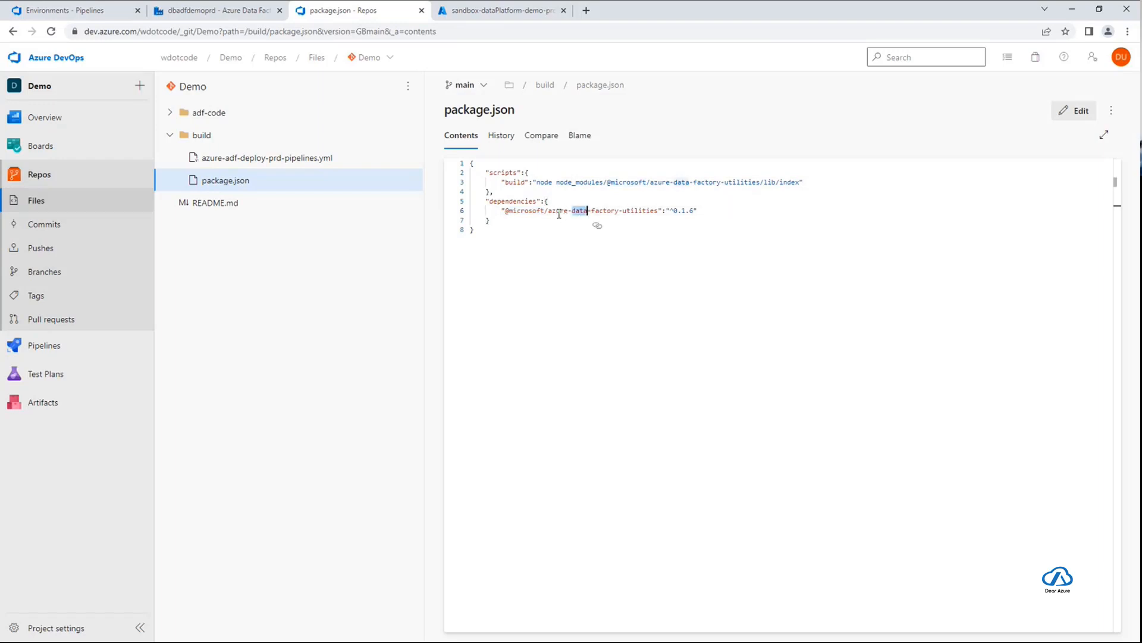
{"action": "left_click_drag", "start_coordinate": [666, 211], "coordinate": [694, 211]}
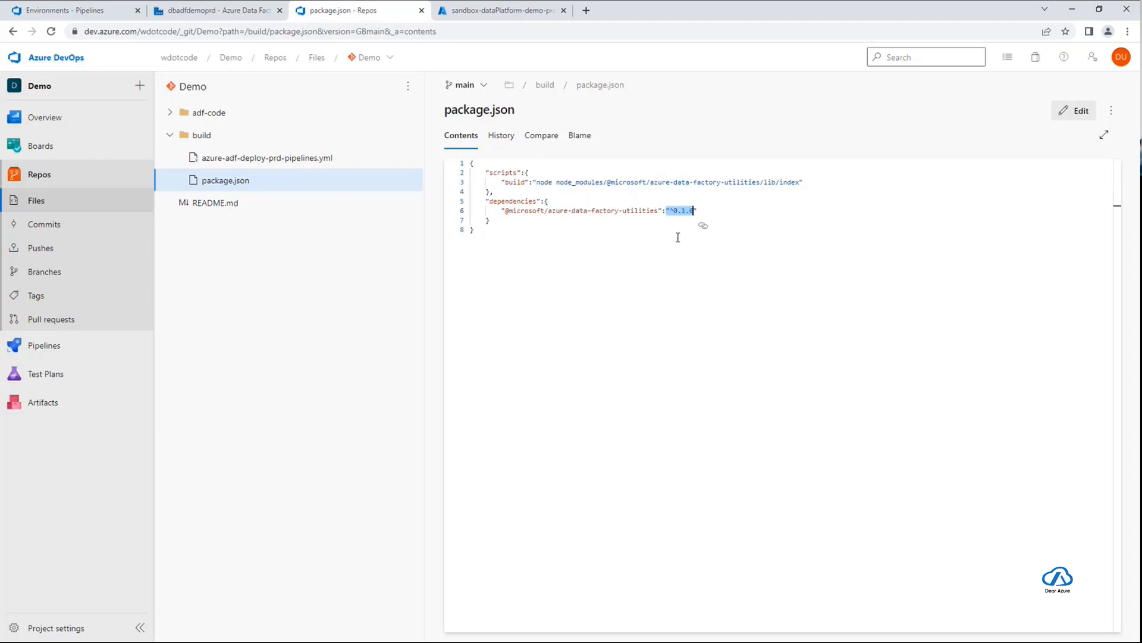
{"action": "left_click", "coordinate": [348, 239]}
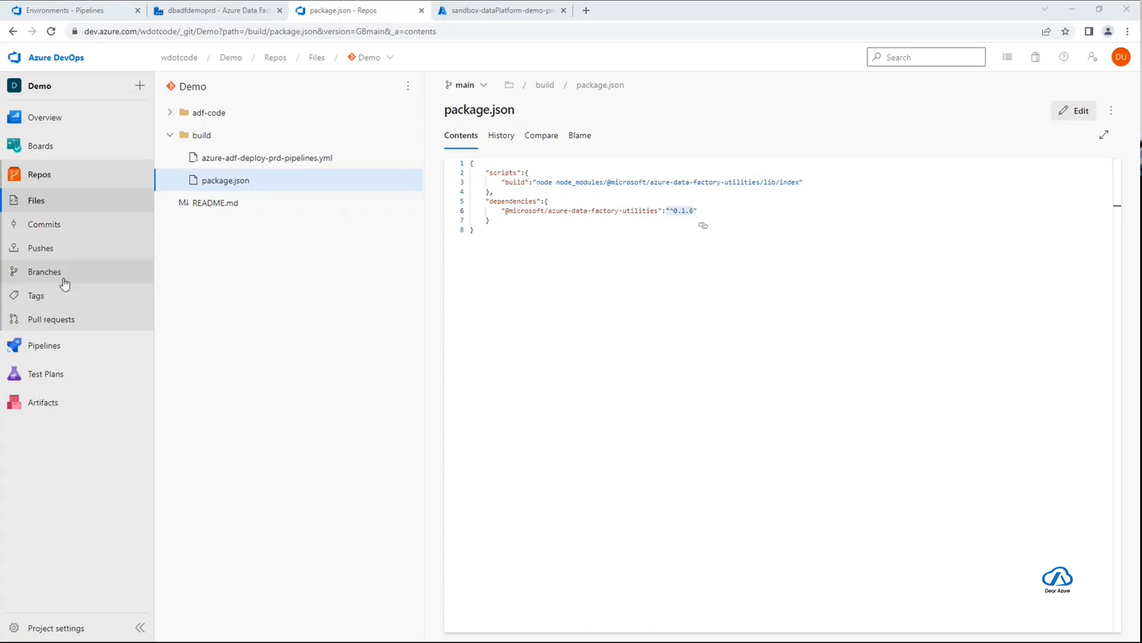
Open the project's pipeline environments, view the new environment form and close it without creating one
{"action": "mouse_move", "coordinate": [53, 347]}
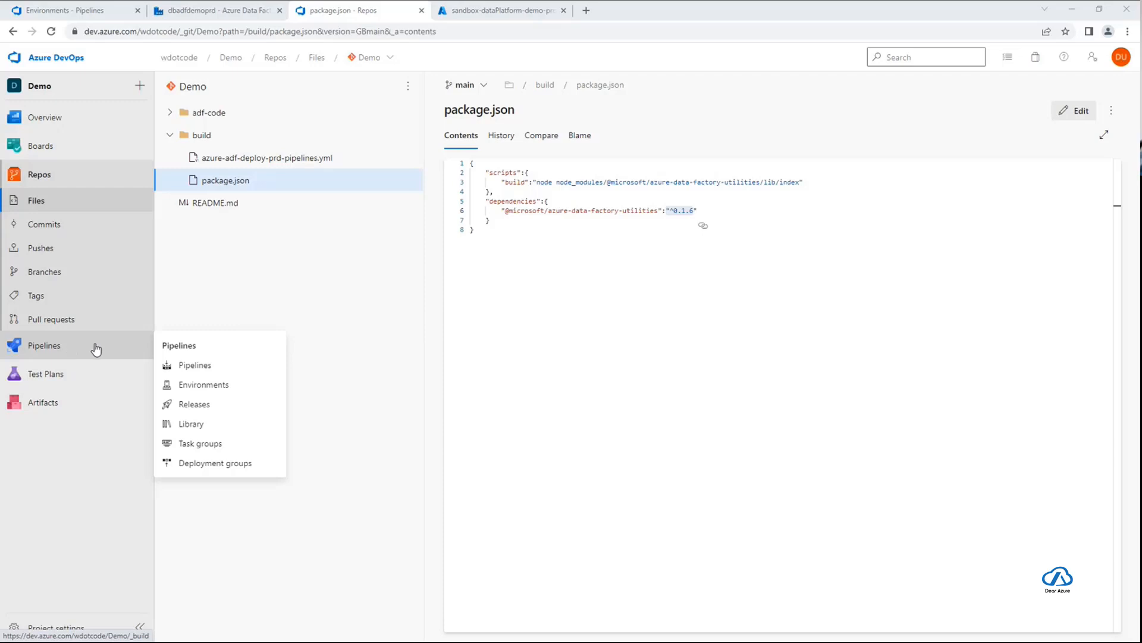
{"action": "left_click", "coordinate": [72, 346]}
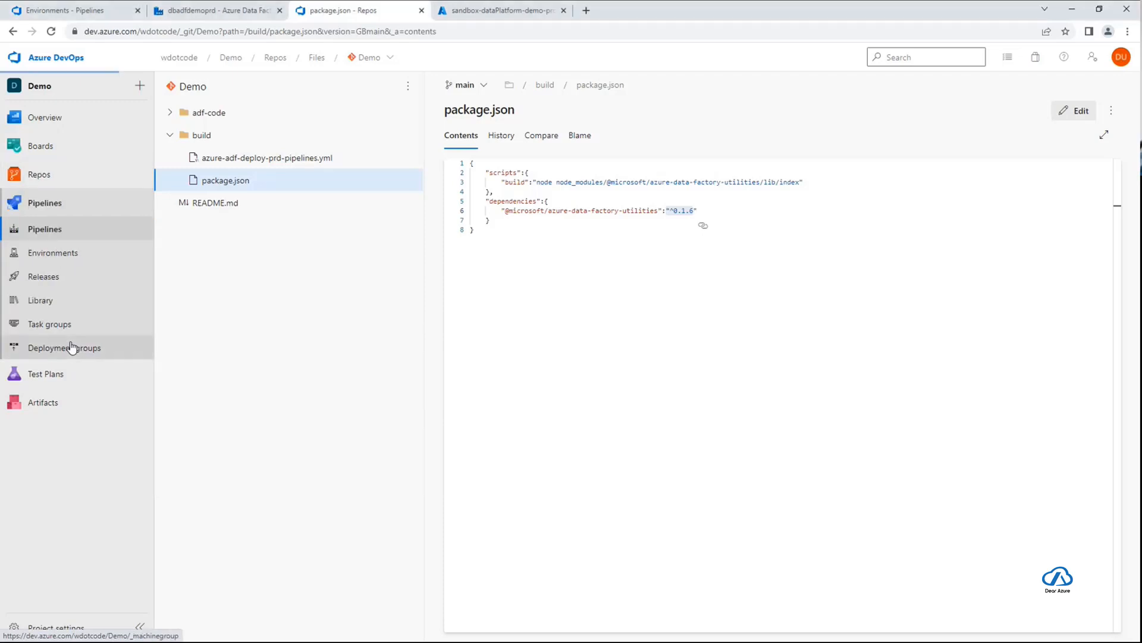
{"action": "left_click", "coordinate": [52, 258]}
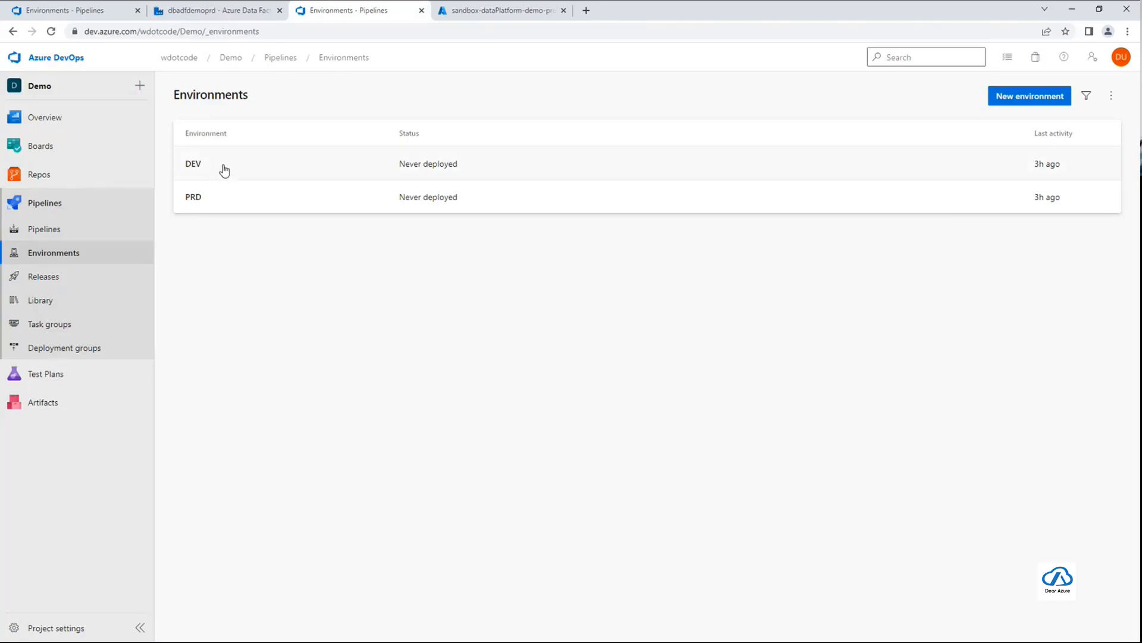
{"action": "left_click", "coordinate": [1024, 100]}
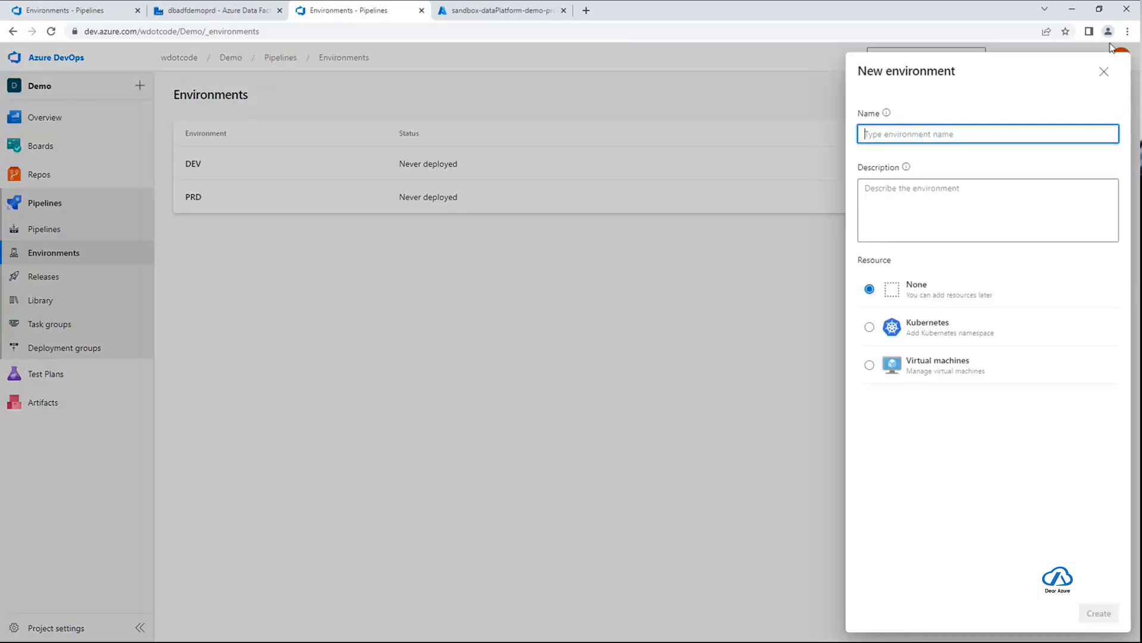
{"action": "left_click", "coordinate": [1104, 71]}
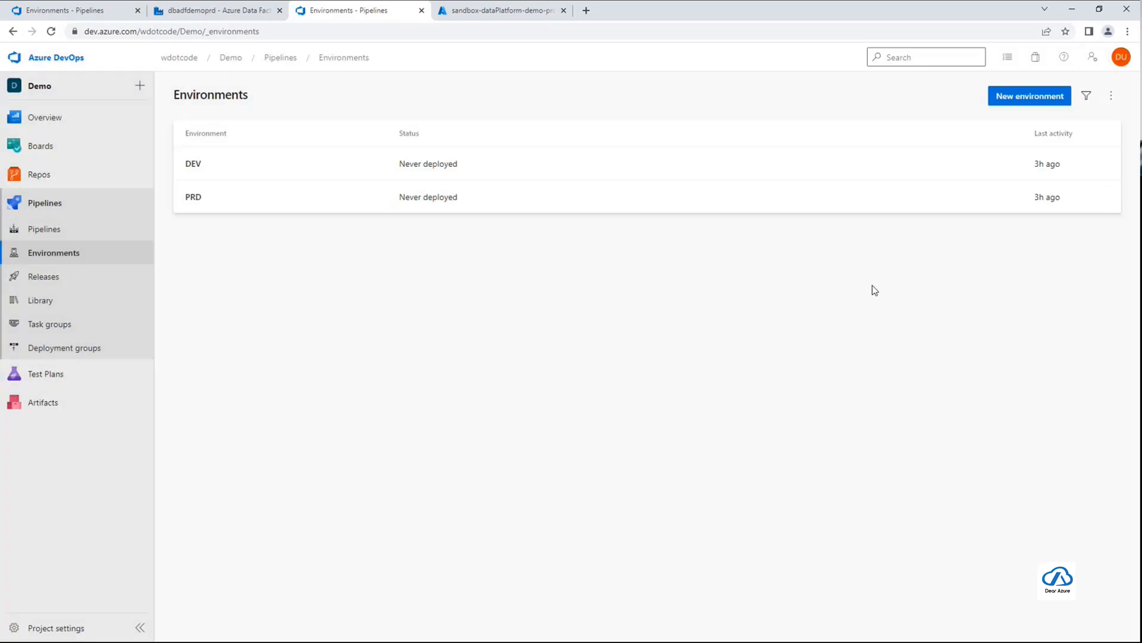
Start an approval check on the PRD environment with the demo account as approver
{"action": "left_click", "coordinate": [225, 203]}
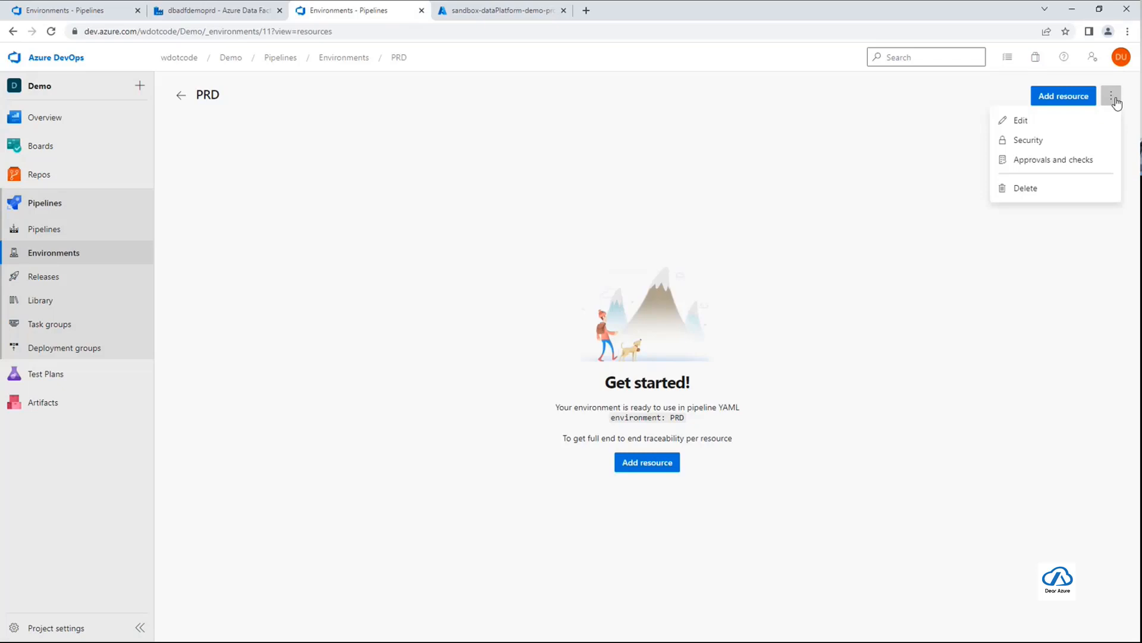
{"action": "left_click", "coordinate": [1098, 164]}
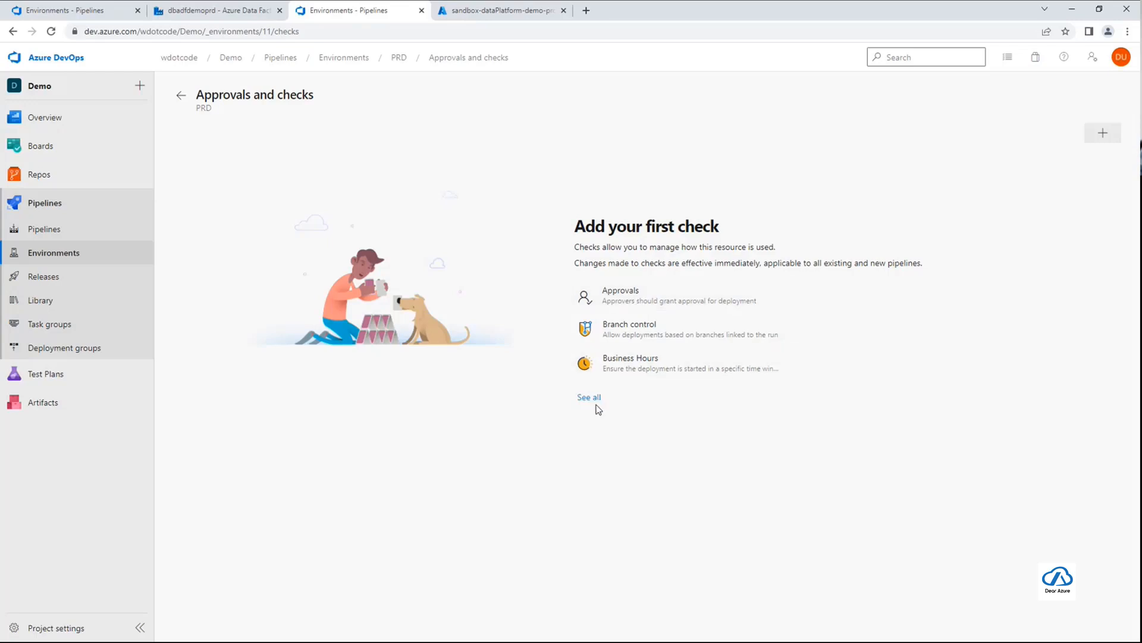
{"action": "left_click", "coordinate": [629, 298]}
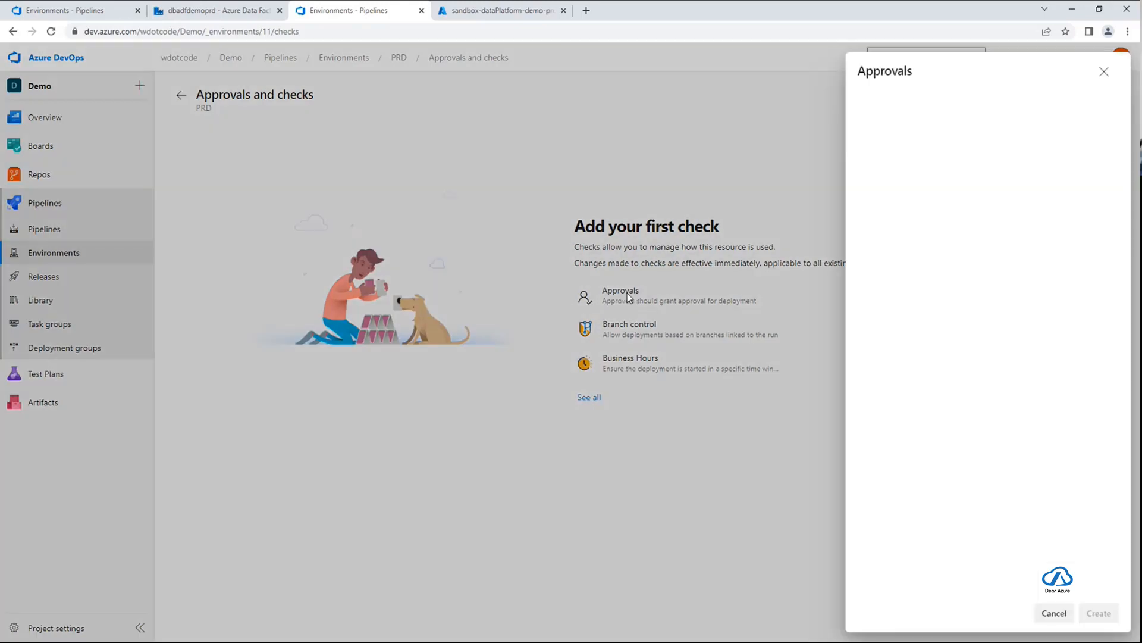
{"action": "left_click", "coordinate": [932, 114]}
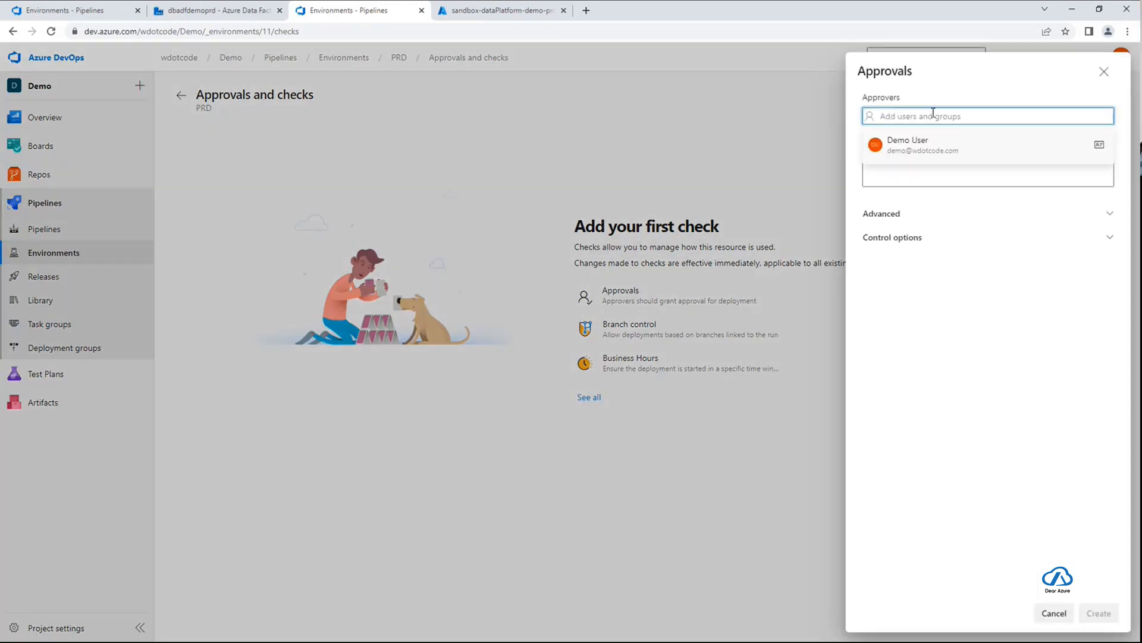
{"action": "left_click", "coordinate": [947, 143]}
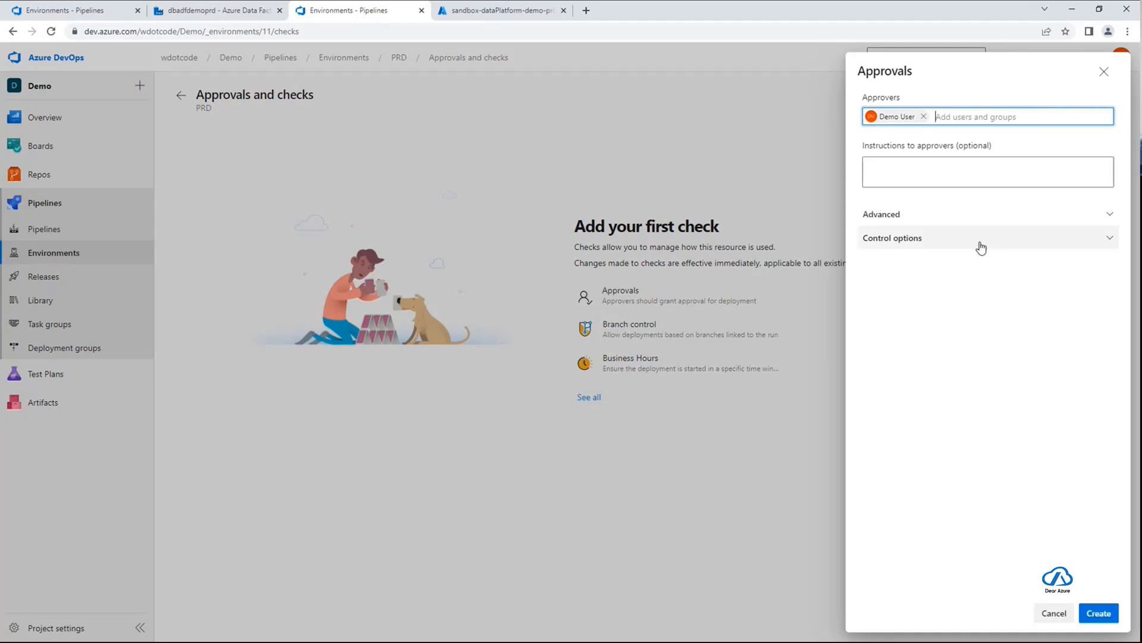
View the advanced approval option, set the approval timeout to 1 day and create the PRD approval
{"action": "left_click", "coordinate": [1108, 218]}
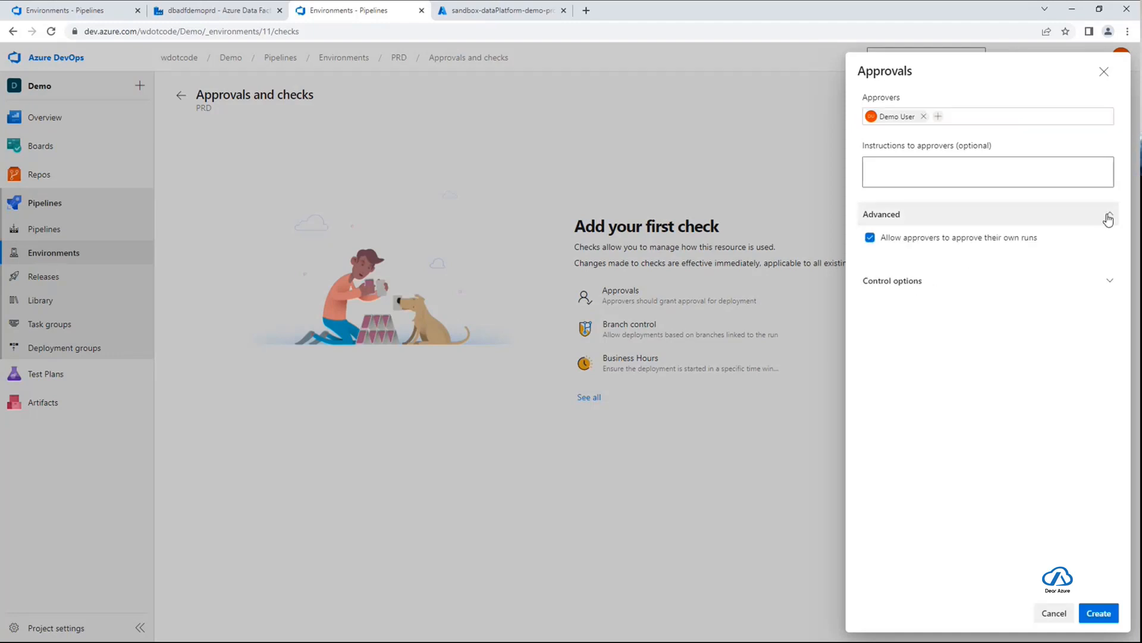
{"action": "left_click", "coordinate": [1110, 276]}
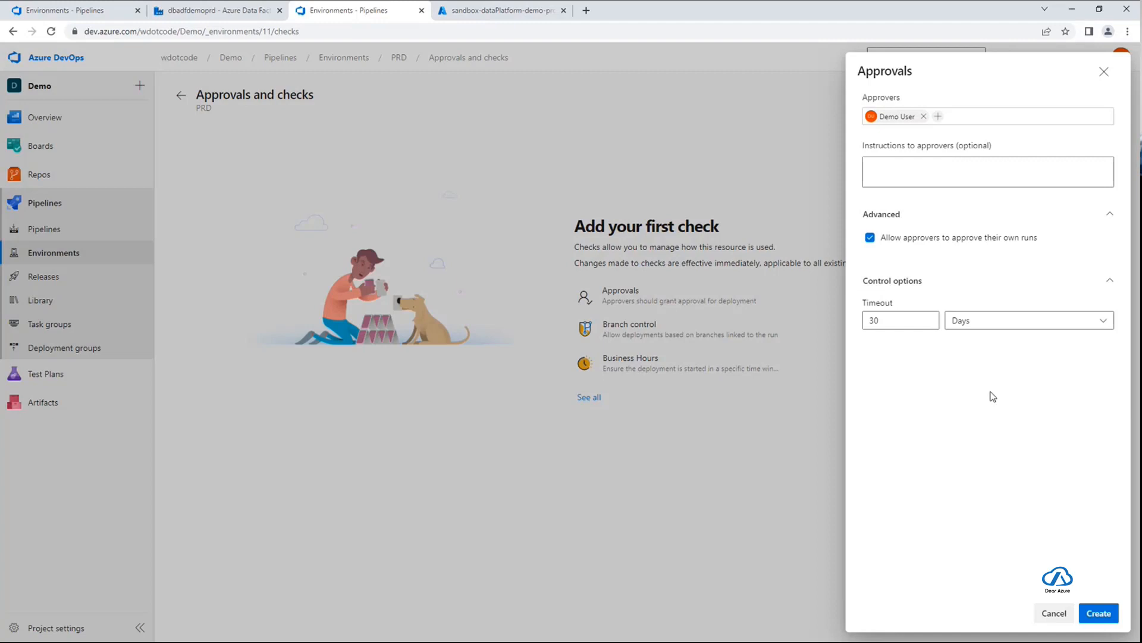
{"action": "double_click", "coordinate": [904, 322]}
{"action": "type", "text": "1"}
{"action": "left_click", "coordinate": [1100, 615]}
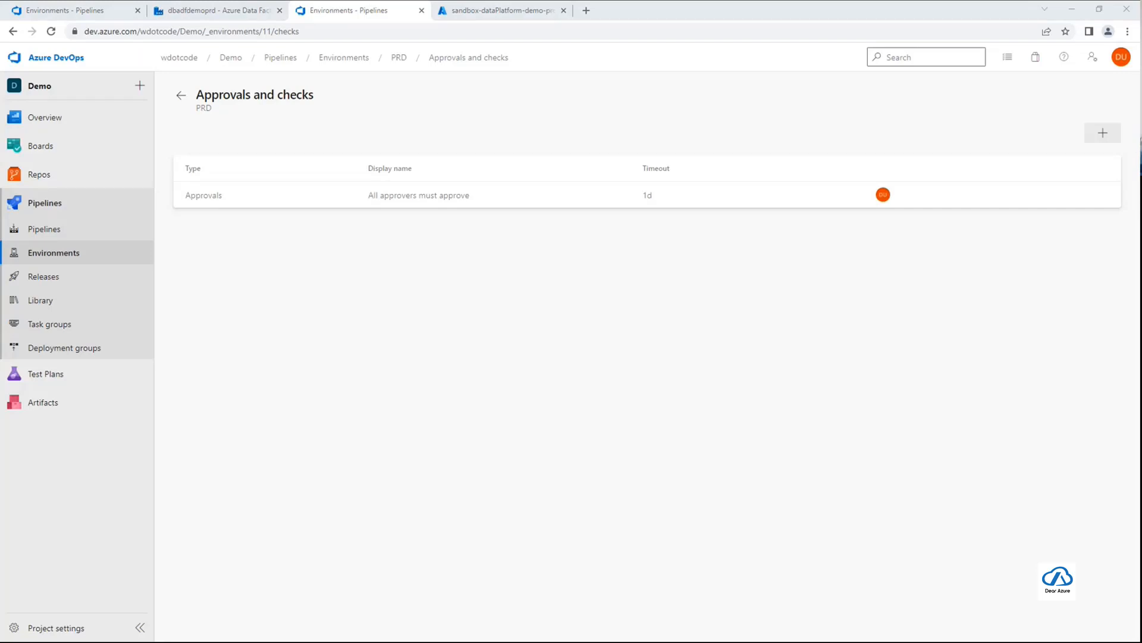
{"action": "left_click", "coordinate": [490, 317]}
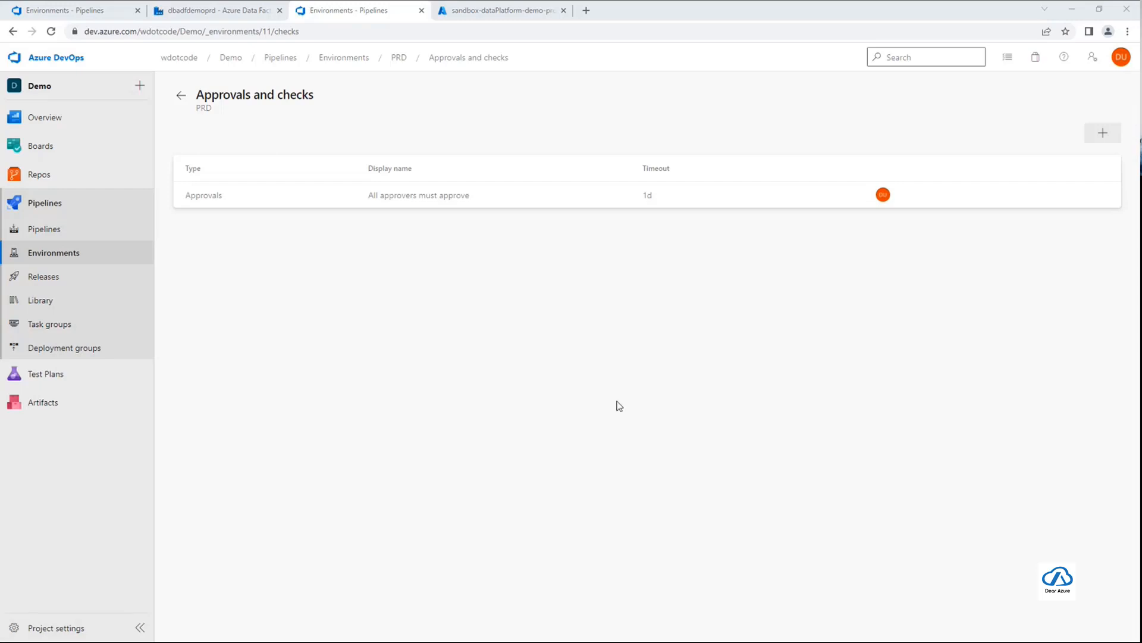
Open the Adf-config variable group in the pipelines library and examine its Dev and Prd variables
{"action": "left_click", "coordinate": [60, 305]}
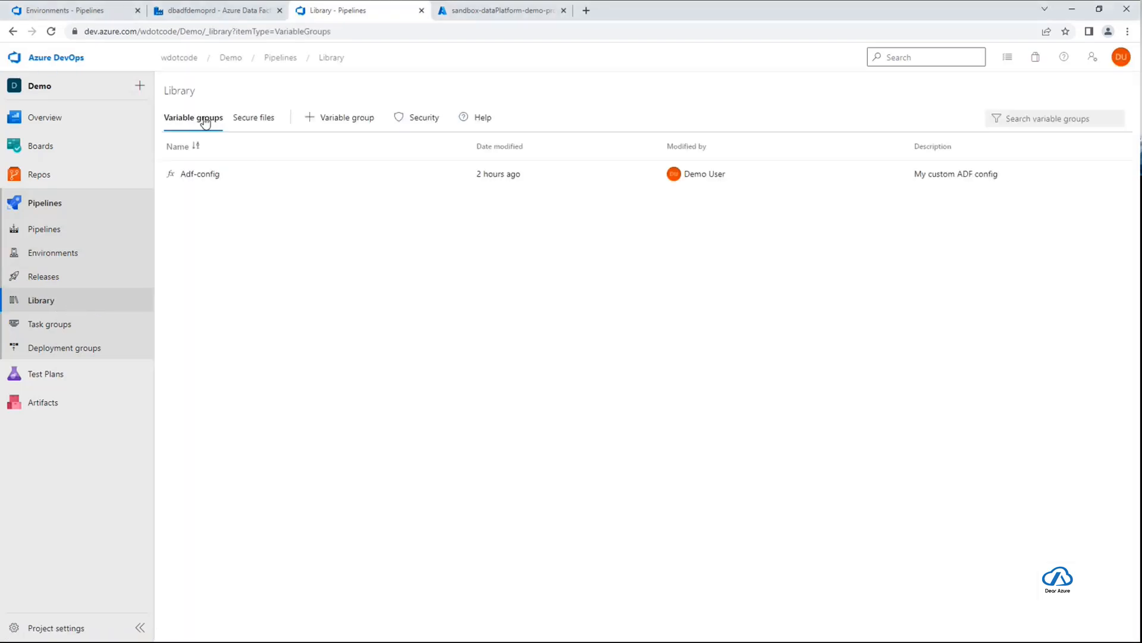
{"action": "left_click", "coordinate": [212, 176]}
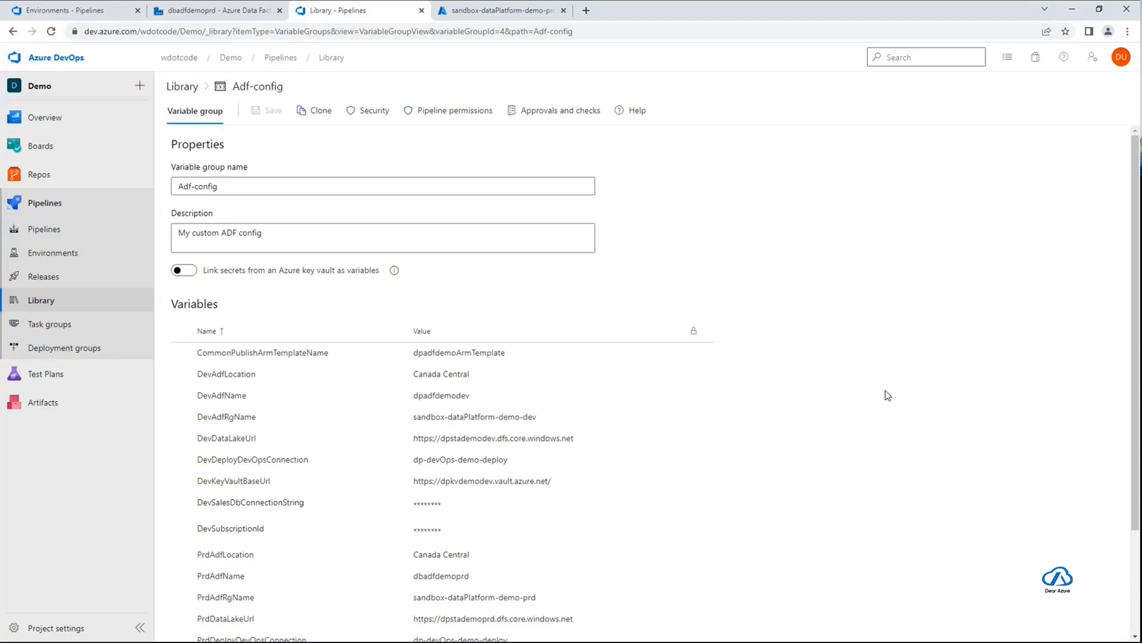
{"action": "scroll", "coordinate": [872, 393], "scroll_direction": "down", "scroll_amount": 2}
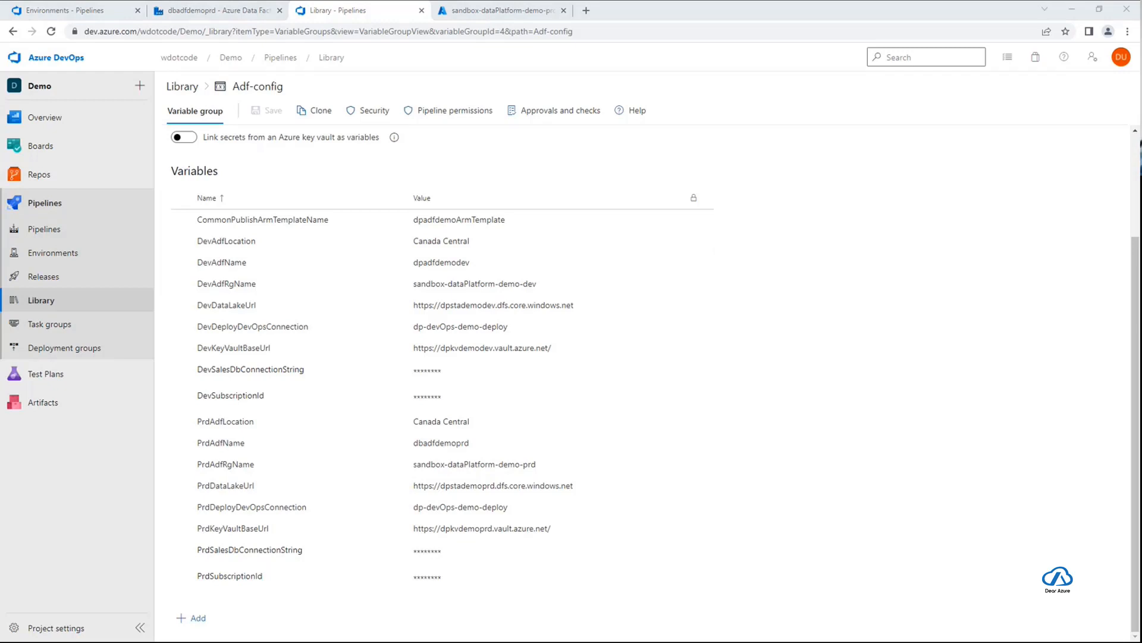
Add a variable testVariable with the value "Hello World" to the Adf-config group and save the group
{"action": "left_click", "coordinate": [188, 629]}
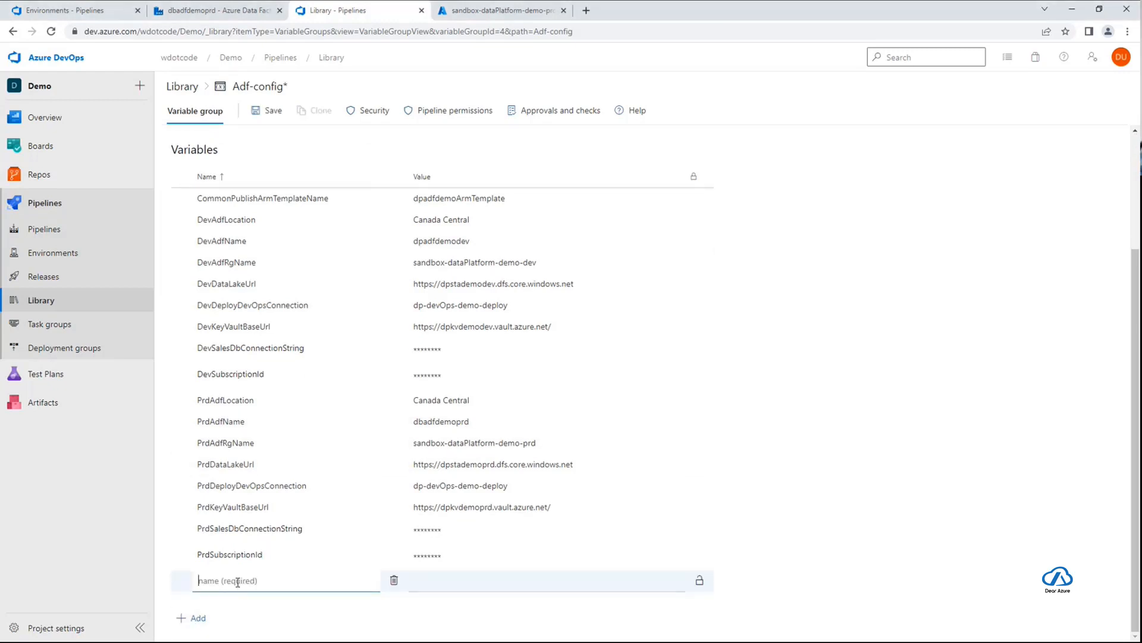
{"action": "type", "text": "testVariable"}
{"action": "left_click", "coordinate": [416, 579]}
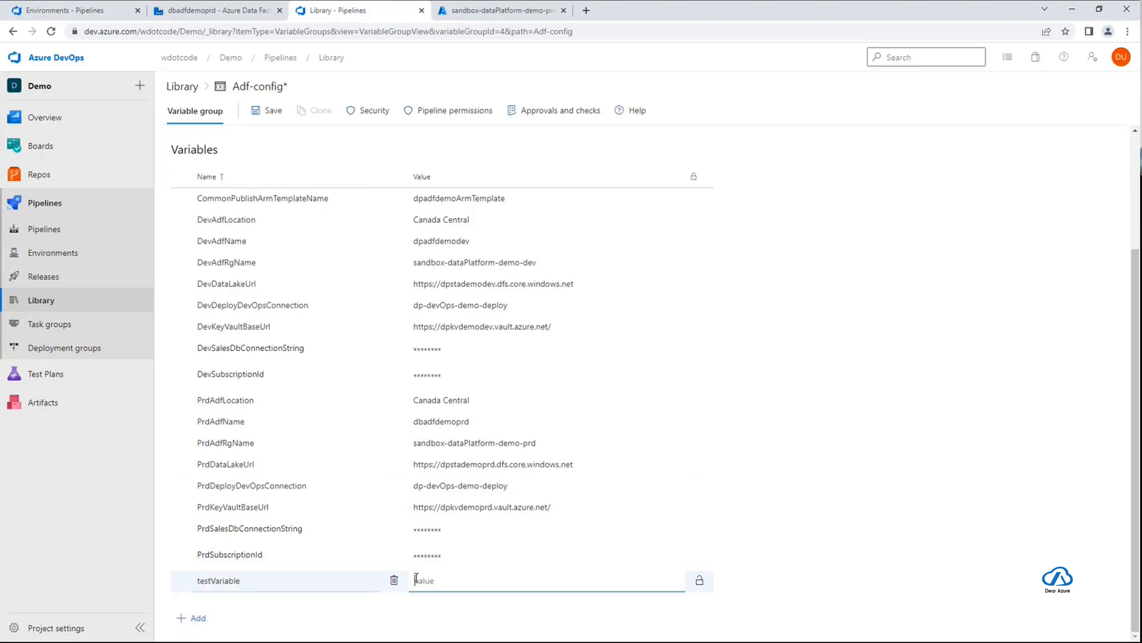
{"action": "type", "text": "Hello World"}
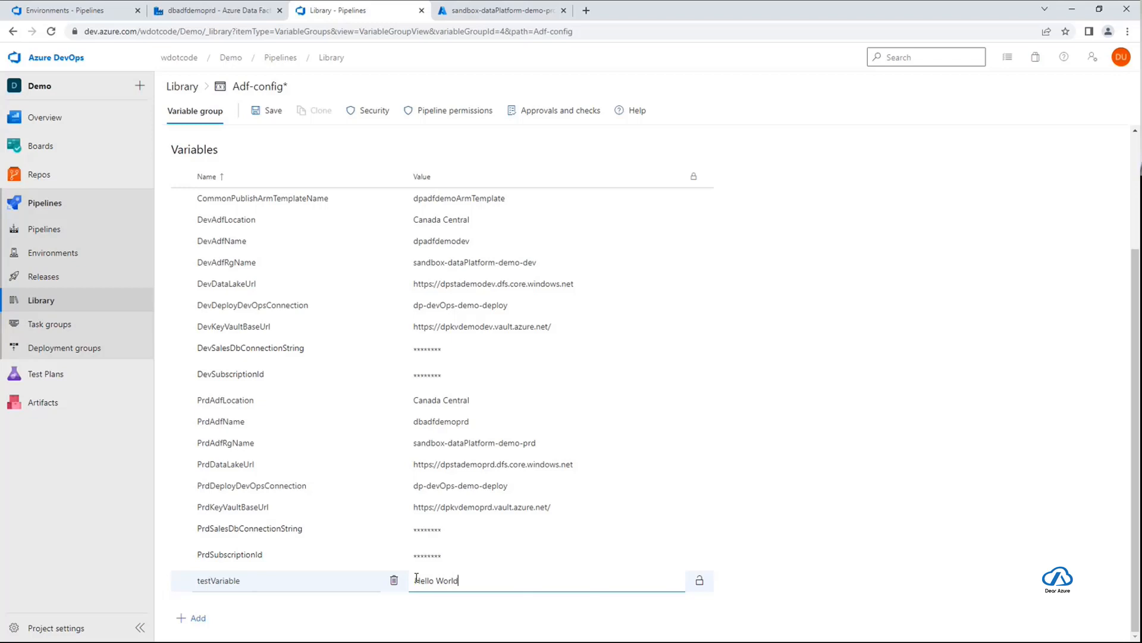
{"action": "left_click", "coordinate": [602, 626]}
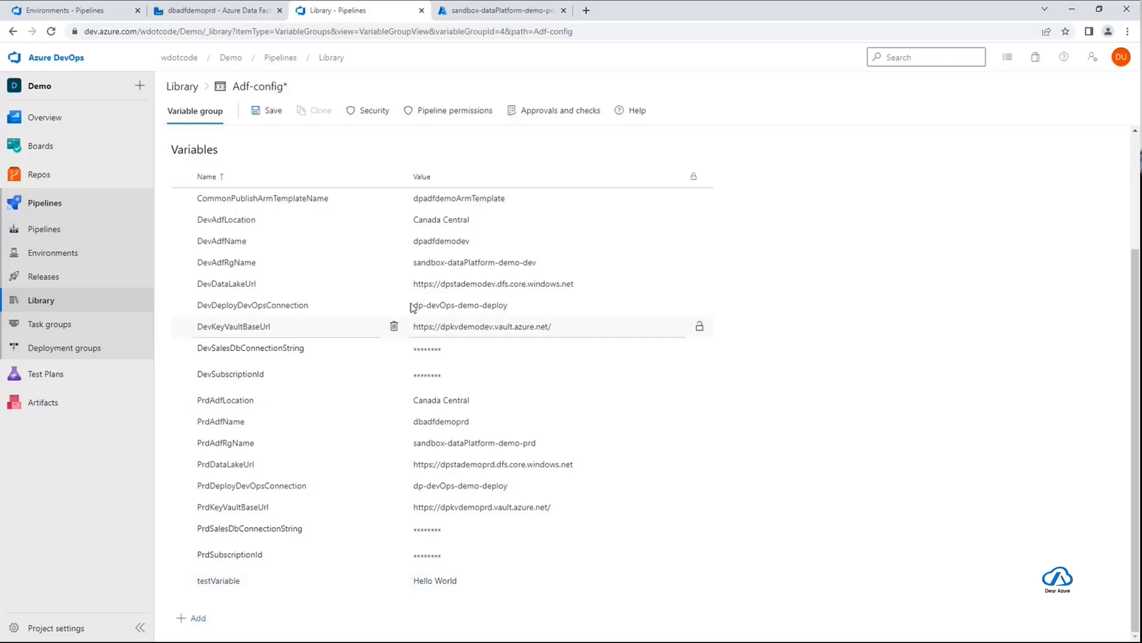
{"action": "left_click", "coordinate": [267, 113]}
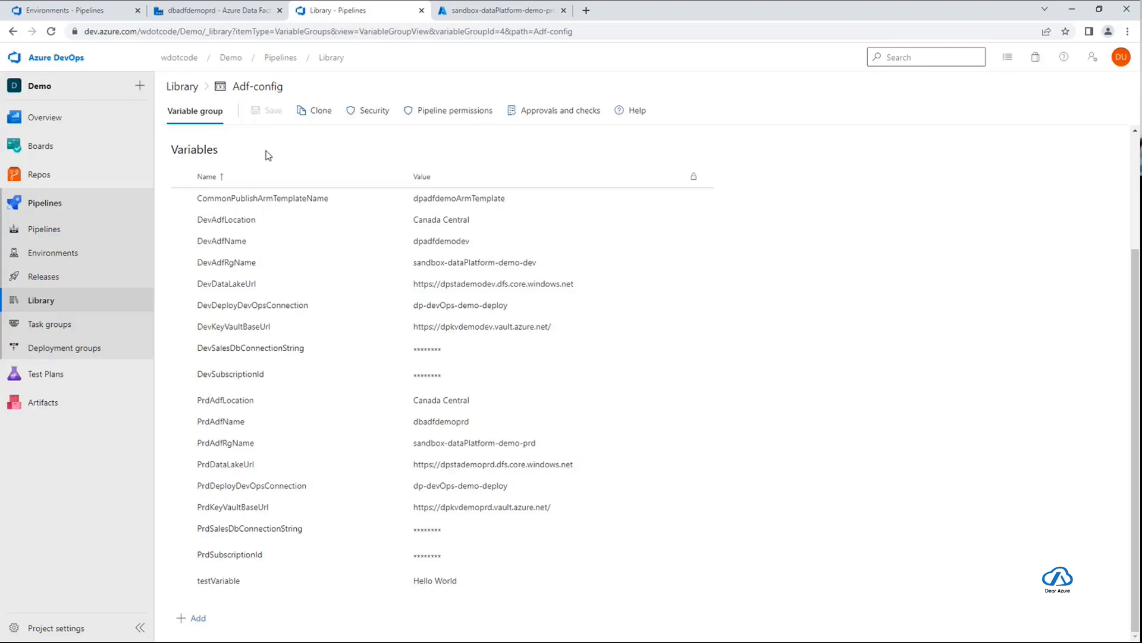
Start a new pipeline from the Demo repository in Azure Repos Git using the Starter pipeline template
{"action": "left_click", "coordinate": [57, 231]}
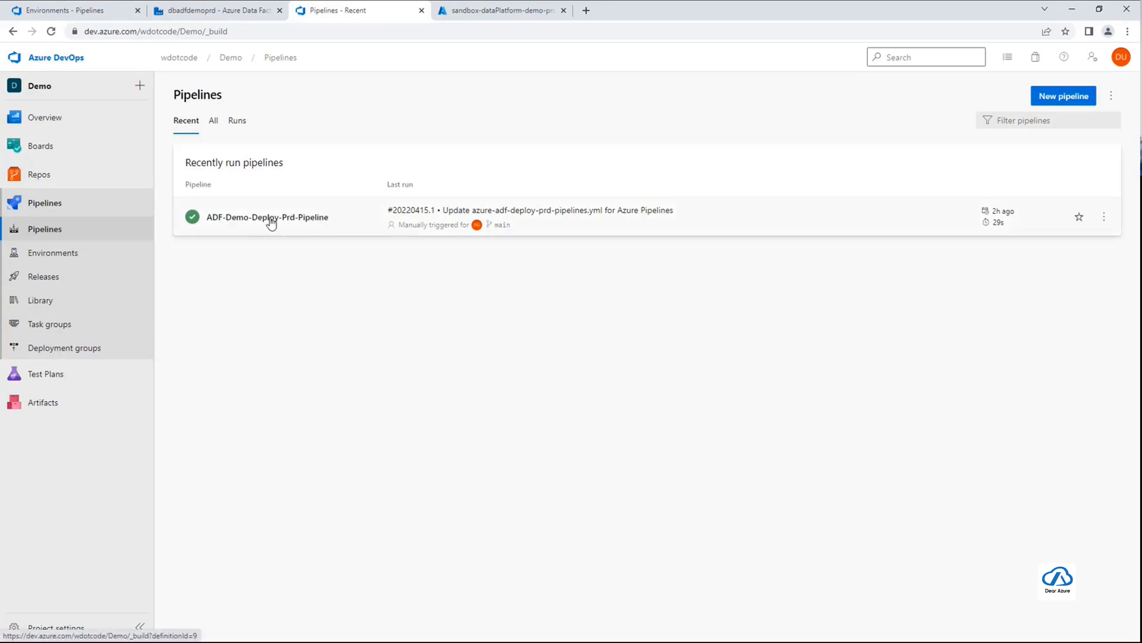
{"action": "left_click", "coordinate": [1064, 94]}
{"action": "left_click", "coordinate": [627, 98]}
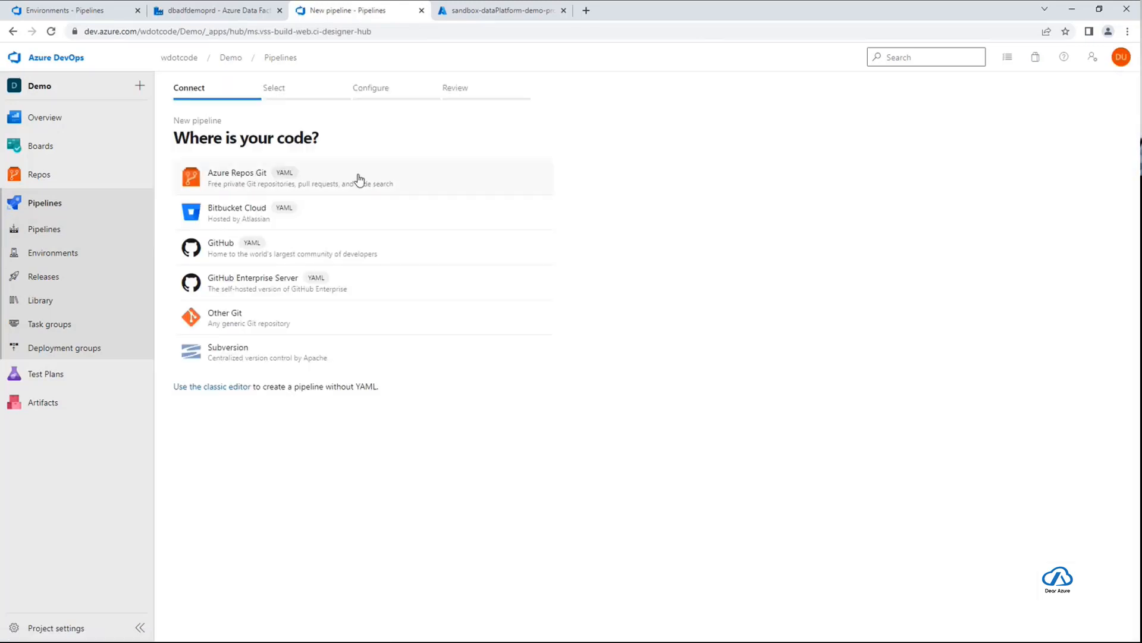
{"action": "left_click", "coordinate": [358, 179]}
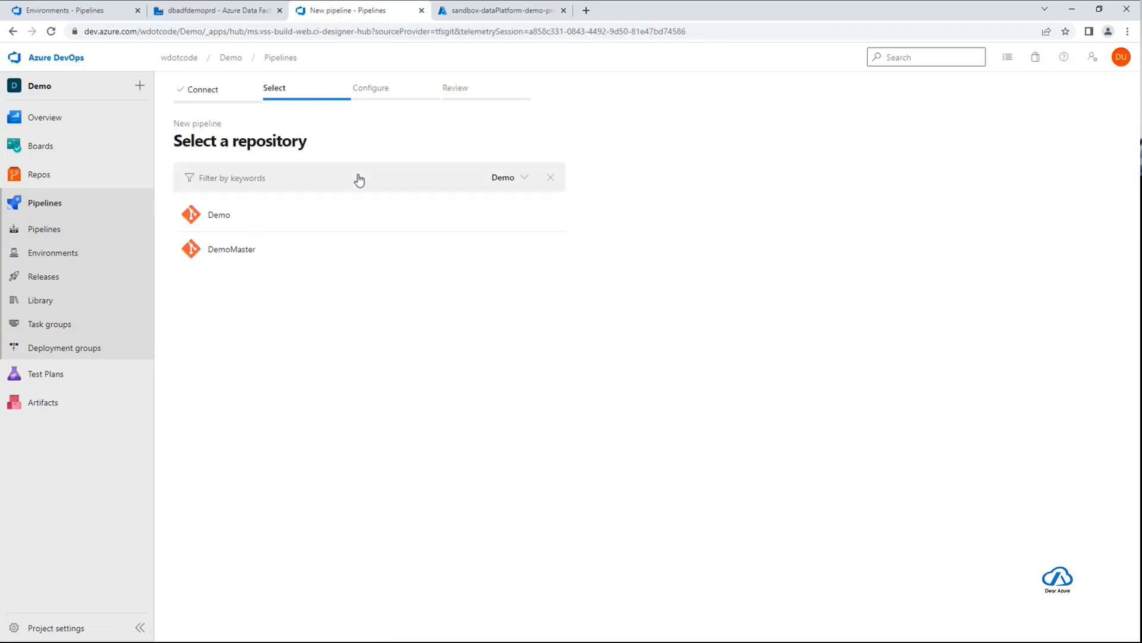
{"action": "left_click", "coordinate": [224, 218]}
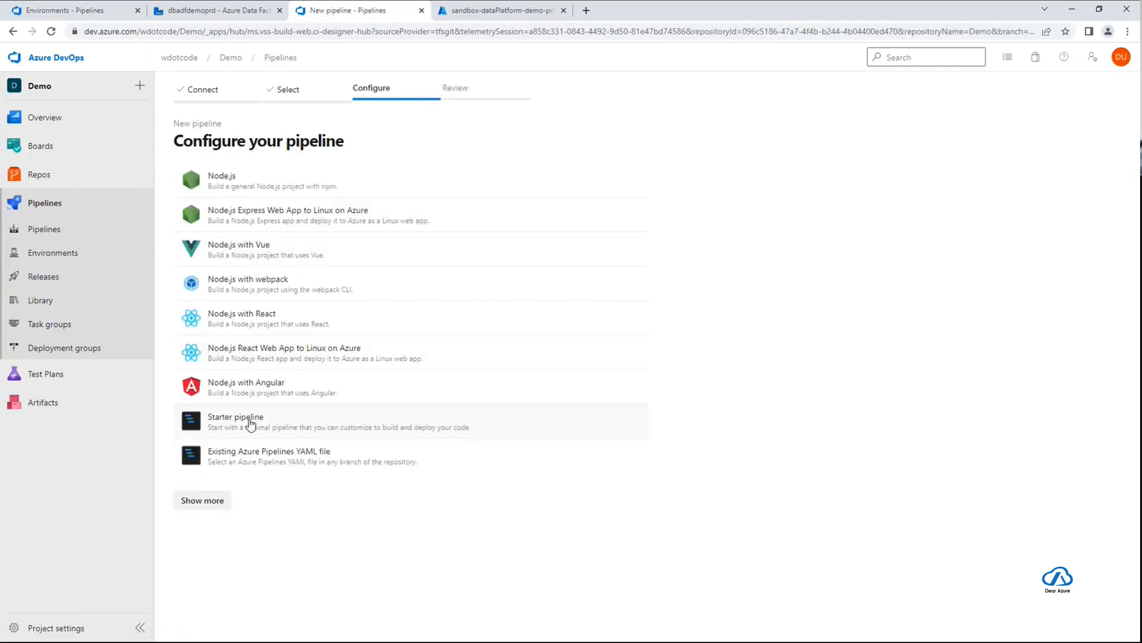
{"action": "left_click", "coordinate": [250, 424]}
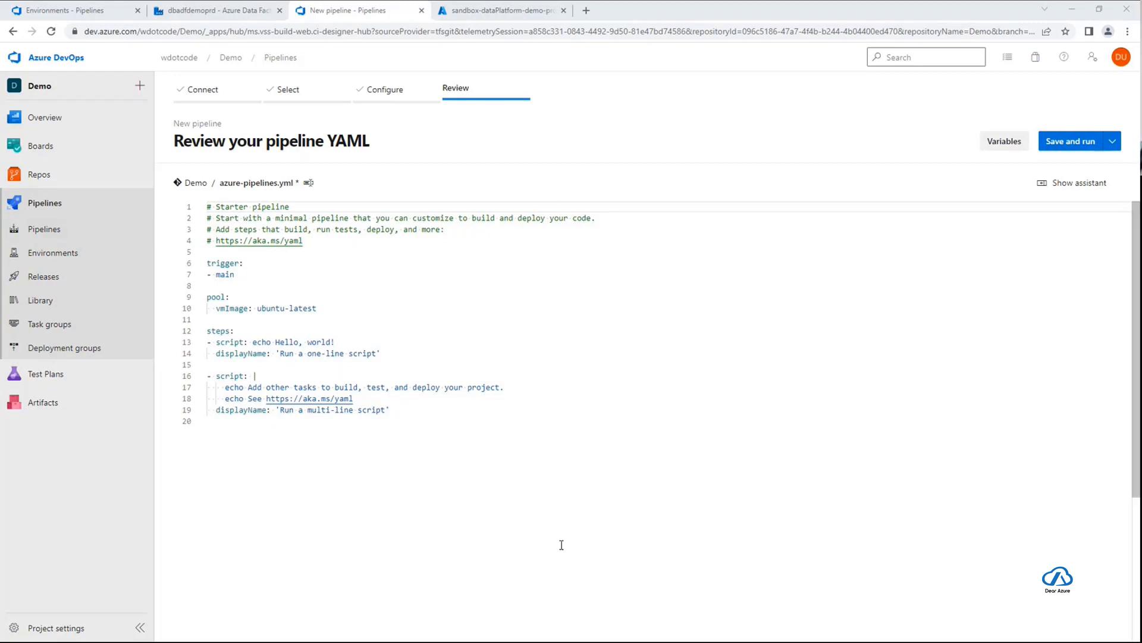
Replace the starter YAML with the copied ADF-Demo-Build-Deploy-Dev-Pipeline code
{"action": "key", "text": "ctrl+a"}
{"action": "type", "text": "# Pipeline Name: ADF-Demo-Build-Deploy-Dev-Pipeline # YAML File: azure-adf-build-deploy-dev-pipeline.yml # Description: Build ADF Dev and Deploy to Dev ADF live mode.  trigger: # - main - none  pool:   vmImage: ubuntu-latest  variables:     - group: Adf-config      - name: BuildAdfResourceId       value: /subscriptions/$(DevSubscriptionId)/resourceGroups/$(DevAdfRgName)/providers/Microsoft.DataFactory/factories/$(DevAdfName)      - name: WorkspaceArmTemplateDirectory       value: $(Pipeline.Workspace)/$(CommonPublishArmTemplateName)  stages: - stage: Build_Adf_Arm_Stage   jobs:     # More code here  # - stage: Deploy_Dev_Stage #   displayName: Deploy Dev Stage #   dependsOn: Build_ADF_ARM_Stage #   jobs:"}
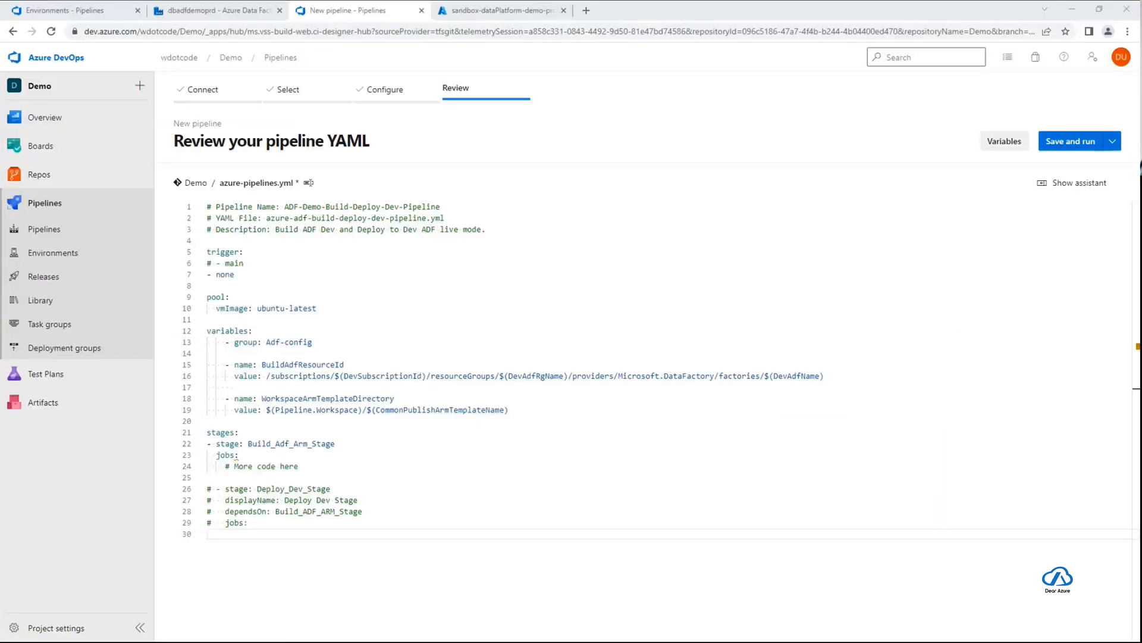
{"action": "left_click", "coordinate": [424, 218]}
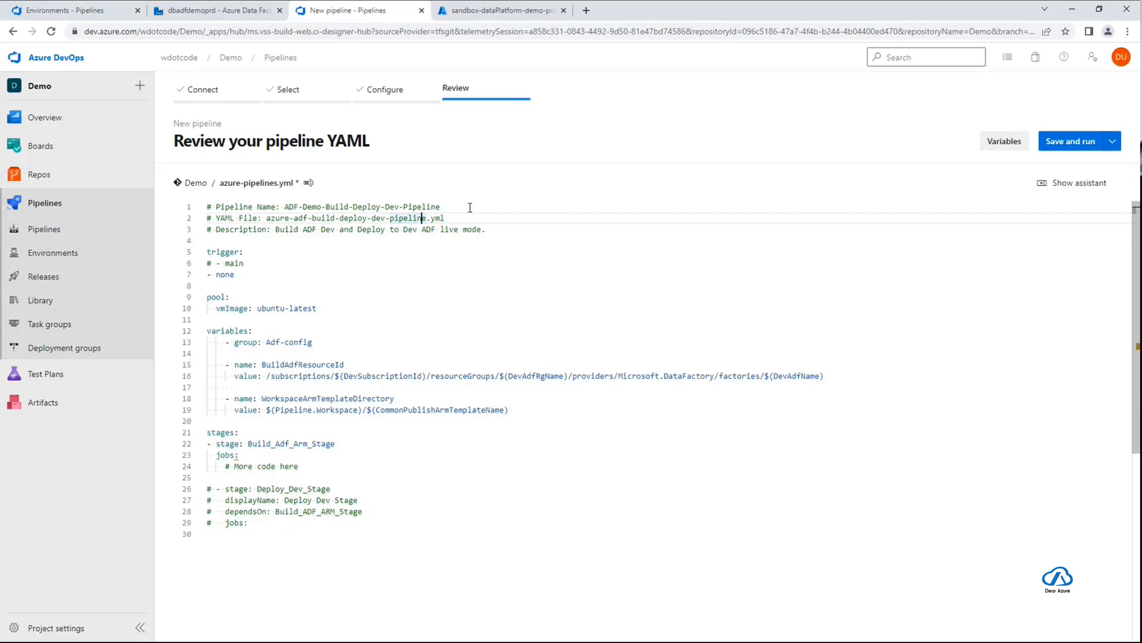
Rename the pipeline's YAML file as build/azure-adf-build-deploy-dev-pipeline.yml, reusing the file name from the header comment
{"action": "left_click_drag", "start_coordinate": [266, 218], "coordinate": [451, 219]}
{"action": "key", "text": "ctrl+c"}
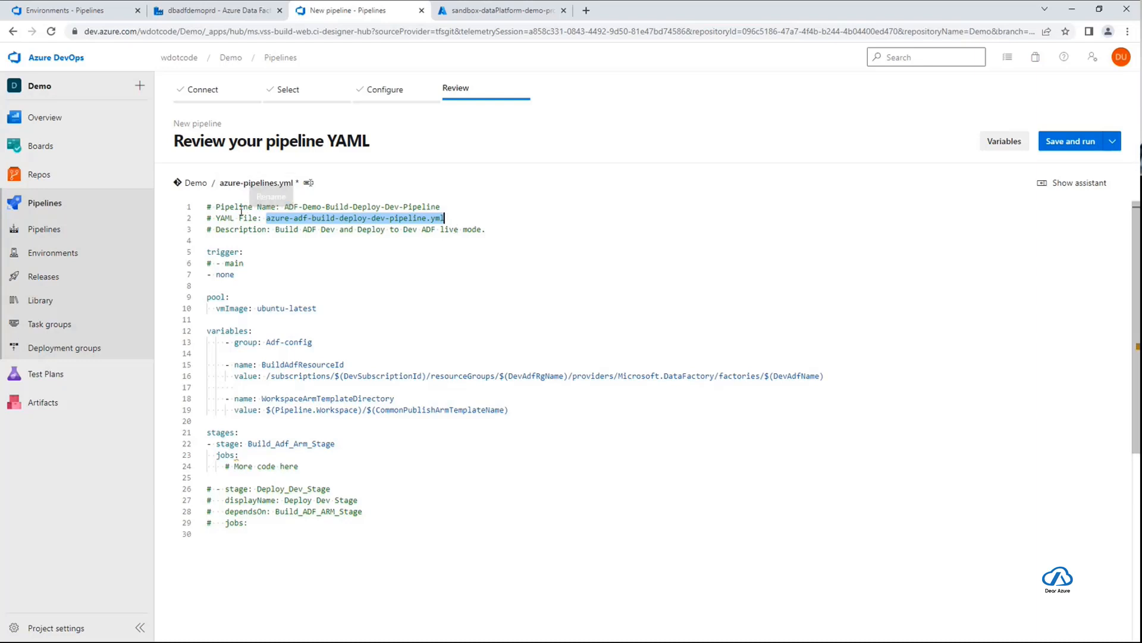
{"action": "left_click", "coordinate": [270, 184]}
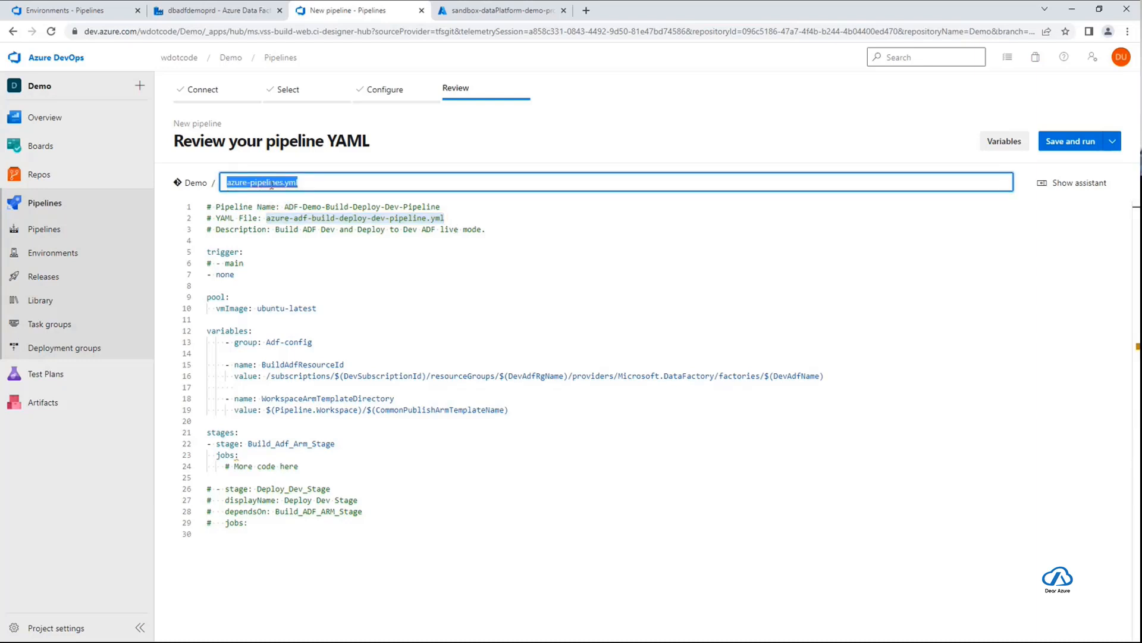
{"action": "key", "text": "BackSpace"}
{"action": "type", "text": "build/"}
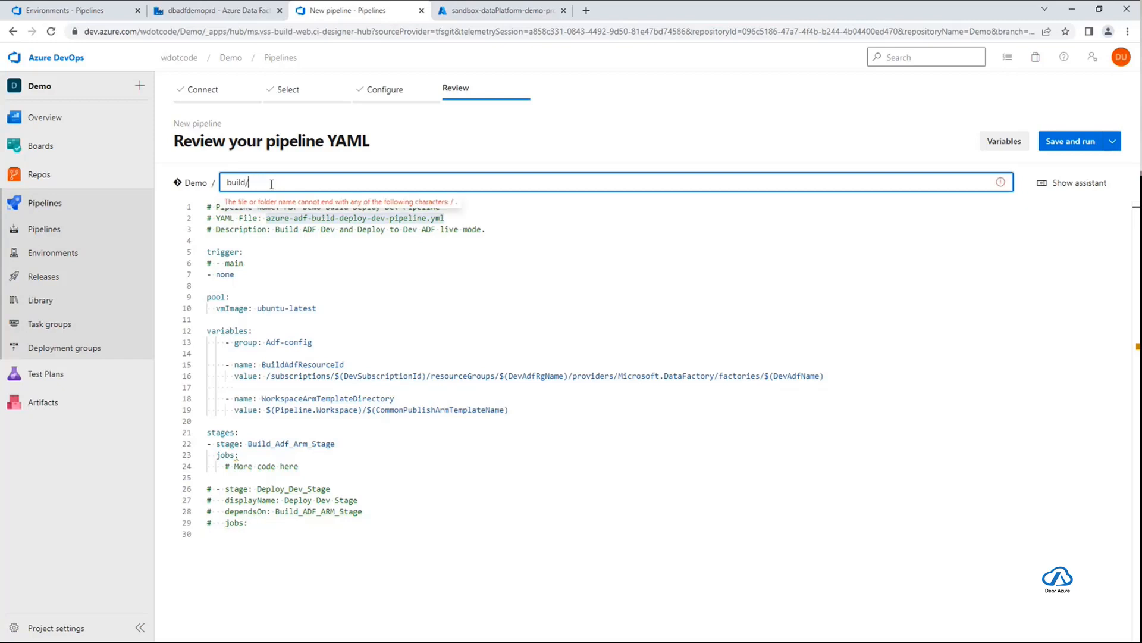
{"action": "key", "text": "ctrl+v"}
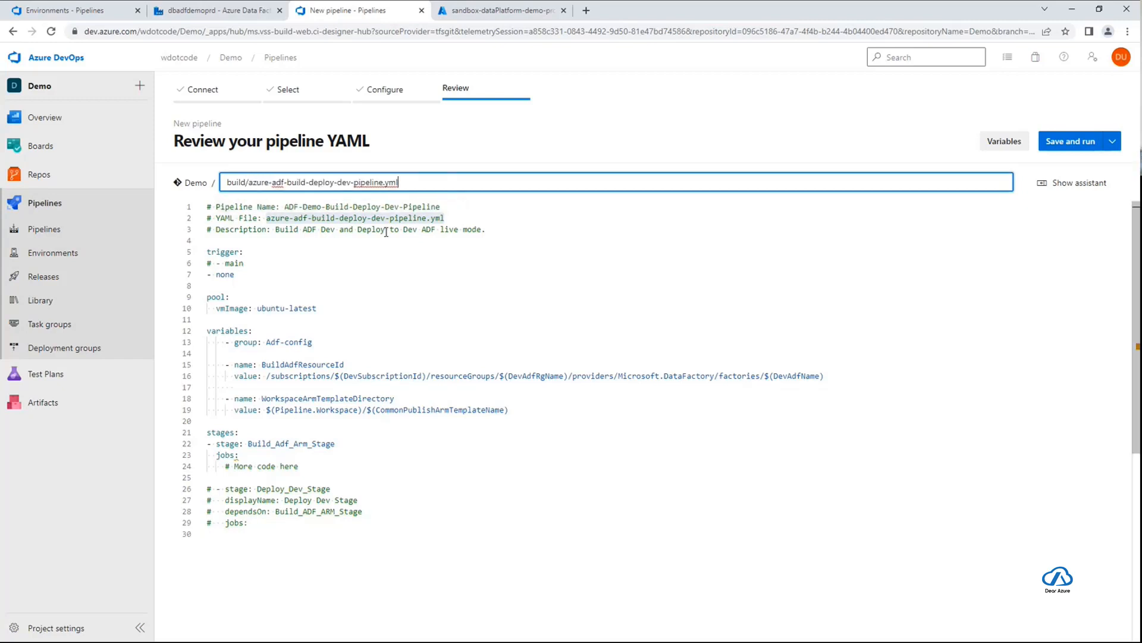
{"action": "left_click", "coordinate": [461, 215]}
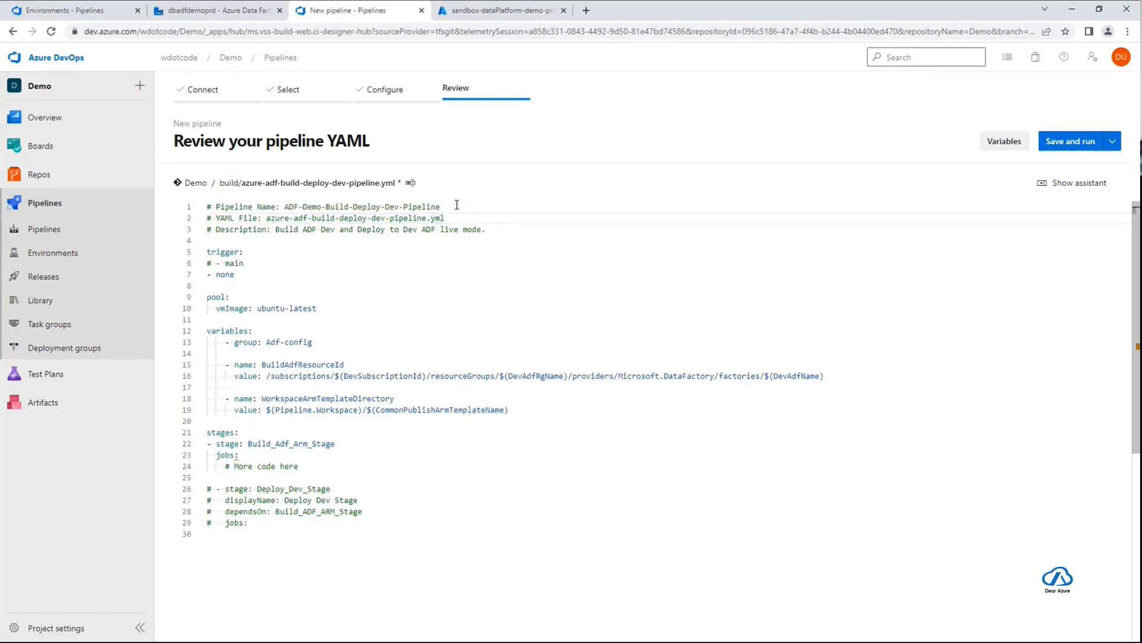
Examine the pipeline name comment, the main and none trigger entries and the pool's vmImage setting in the YAML
{"action": "left_click_drag", "start_coordinate": [456, 206], "coordinate": [271, 205]}
{"action": "left_click", "coordinate": [336, 263]}
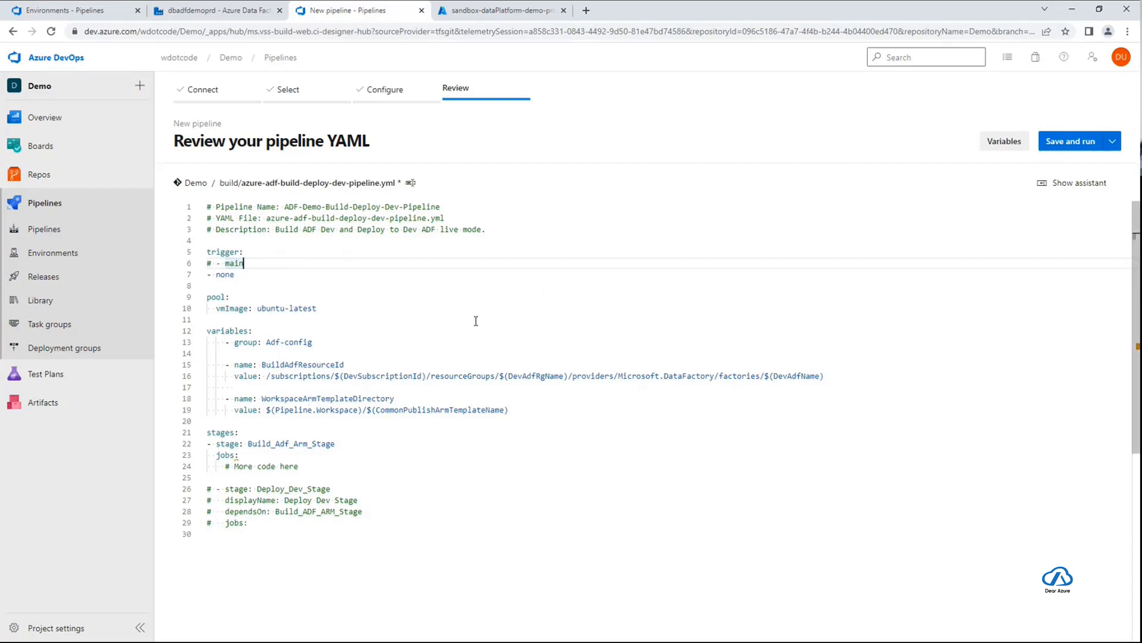
{"action": "left_click_drag", "start_coordinate": [244, 263], "coordinate": [212, 263]}
{"action": "left_click", "coordinate": [239, 274]}
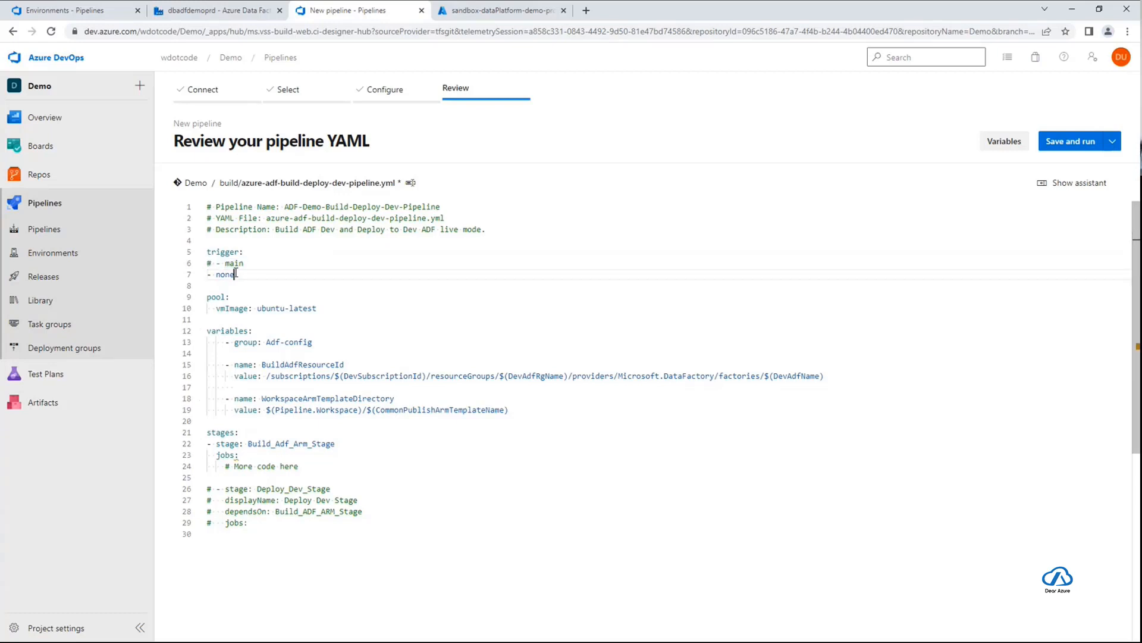
{"action": "left_click_drag", "start_coordinate": [242, 274], "coordinate": [207, 274]}
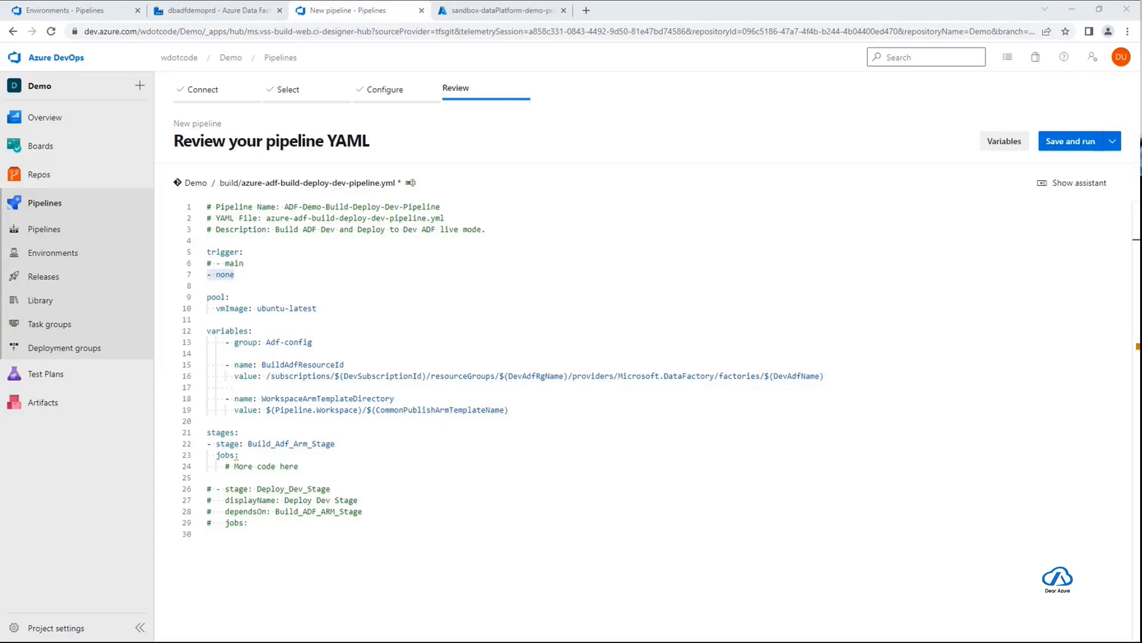
{"action": "left_click", "coordinate": [272, 277]}
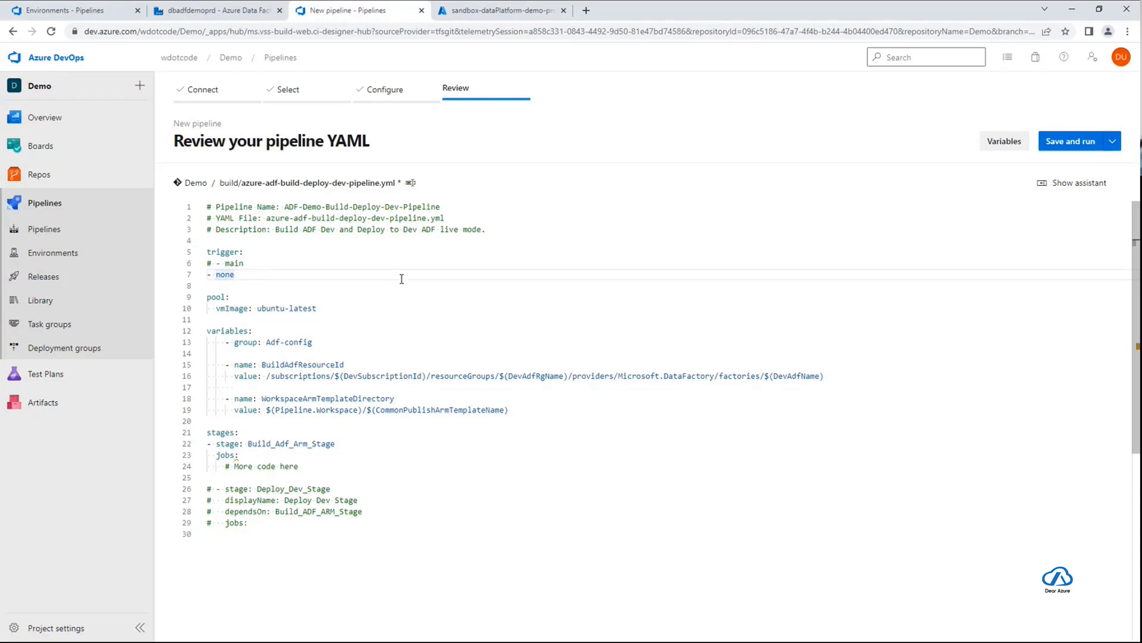
{"action": "scroll", "coordinate": [401, 279], "scroll_direction": "down", "scroll_amount": 1}
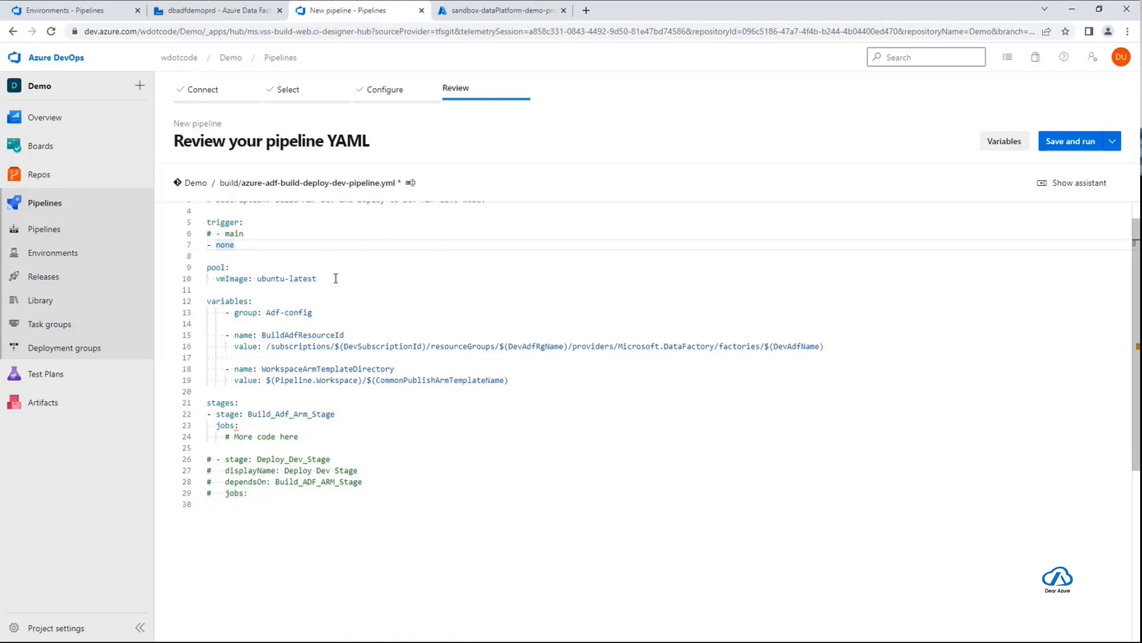
{"action": "double_click", "coordinate": [246, 279]}
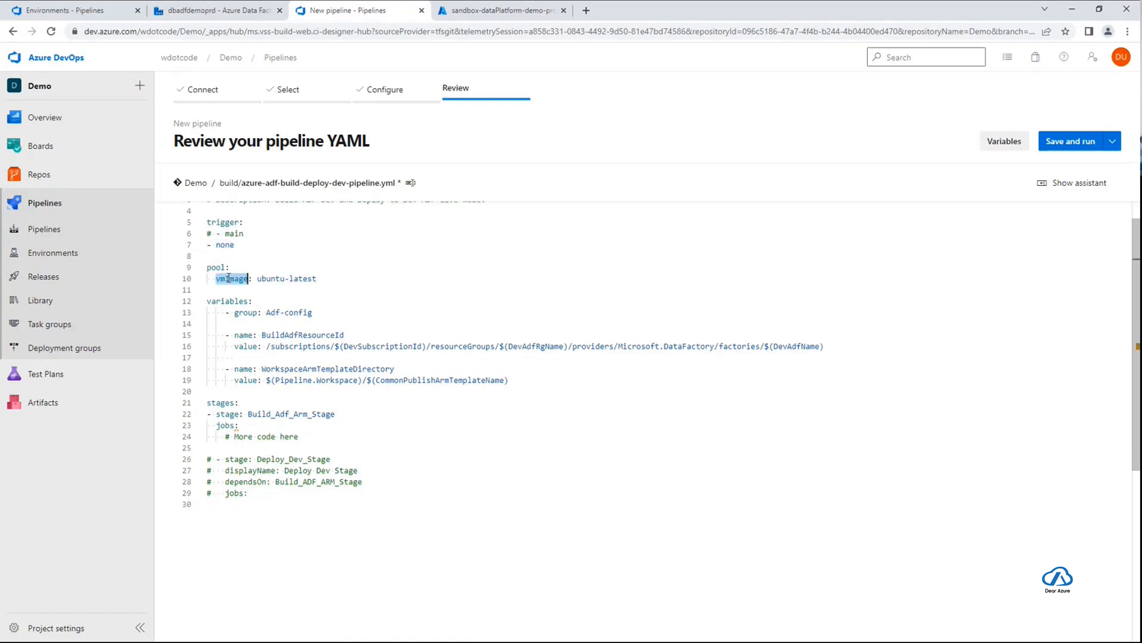
Examine the Adf-config variable group and the BuildAdfResourceId and WorkspaceArmTemplateDirectory variable values in the pipeline YAML
{"action": "left_click", "coordinate": [338, 279]}
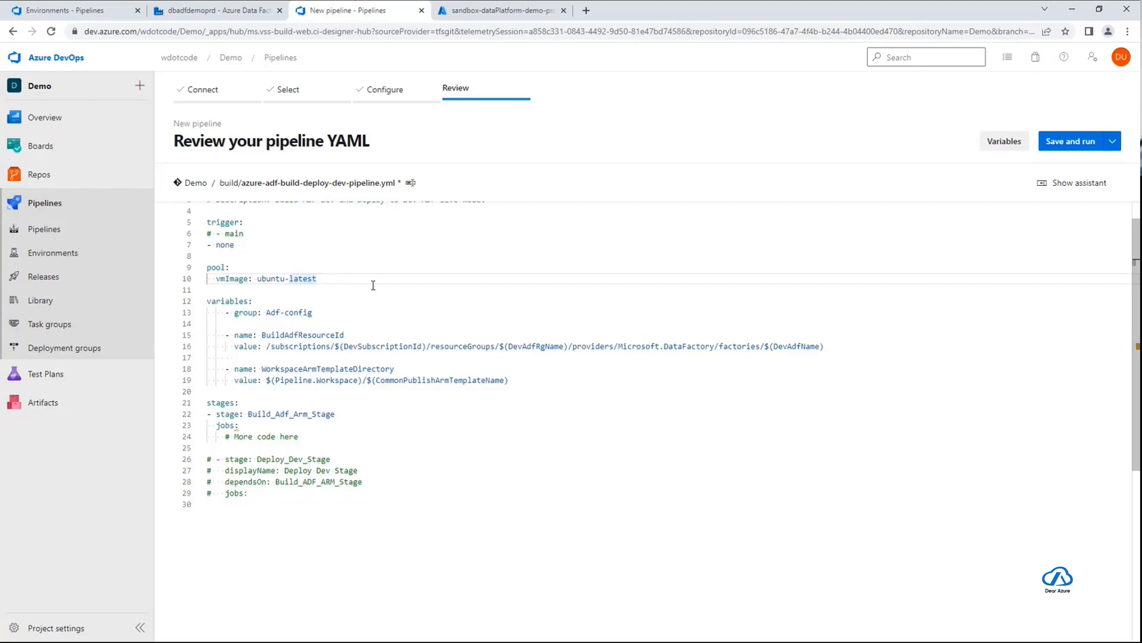
{"action": "scroll", "coordinate": [373, 285], "scroll_direction": "down", "scroll_amount": 1}
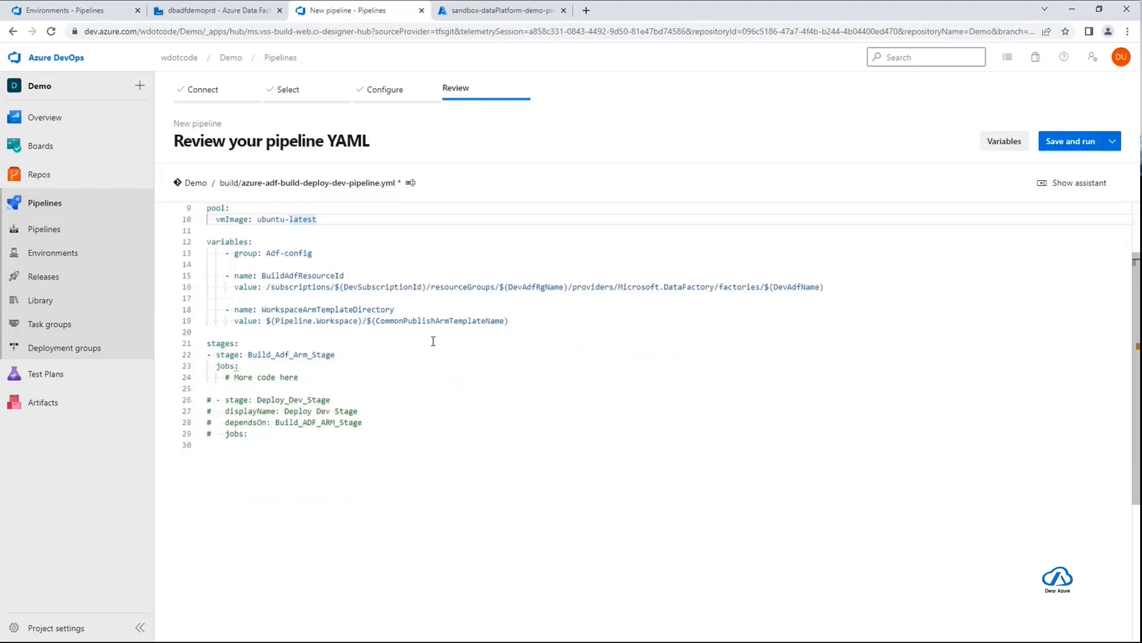
{"action": "left_click", "coordinate": [260, 241]}
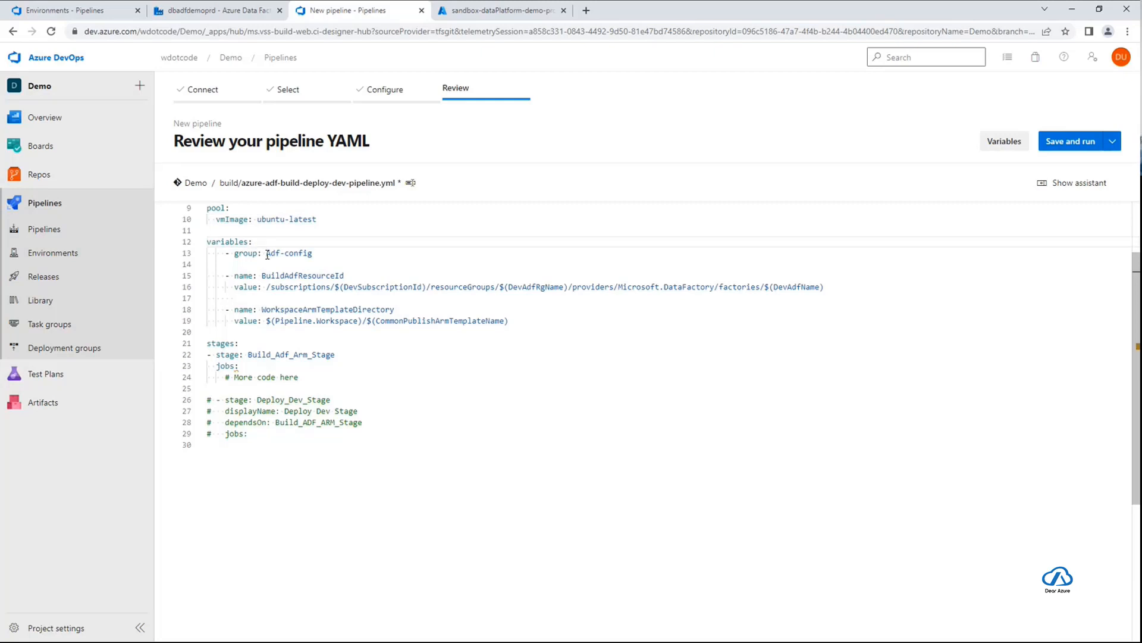
{"action": "left_click_drag", "start_coordinate": [327, 252], "coordinate": [266, 253]}
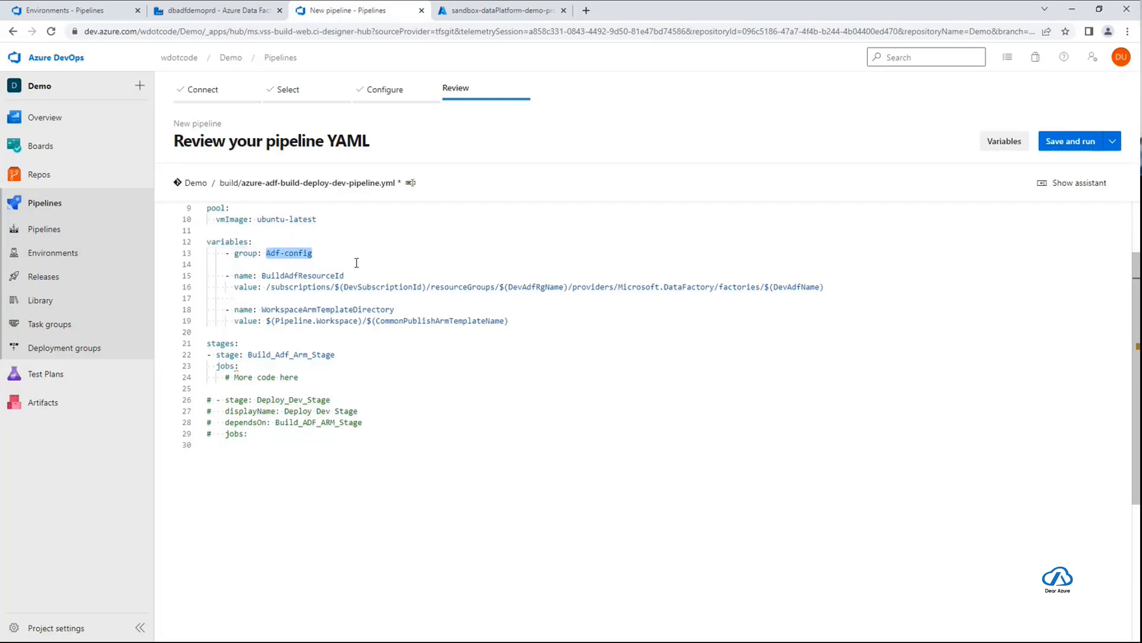
{"action": "left_click", "coordinate": [349, 252]}
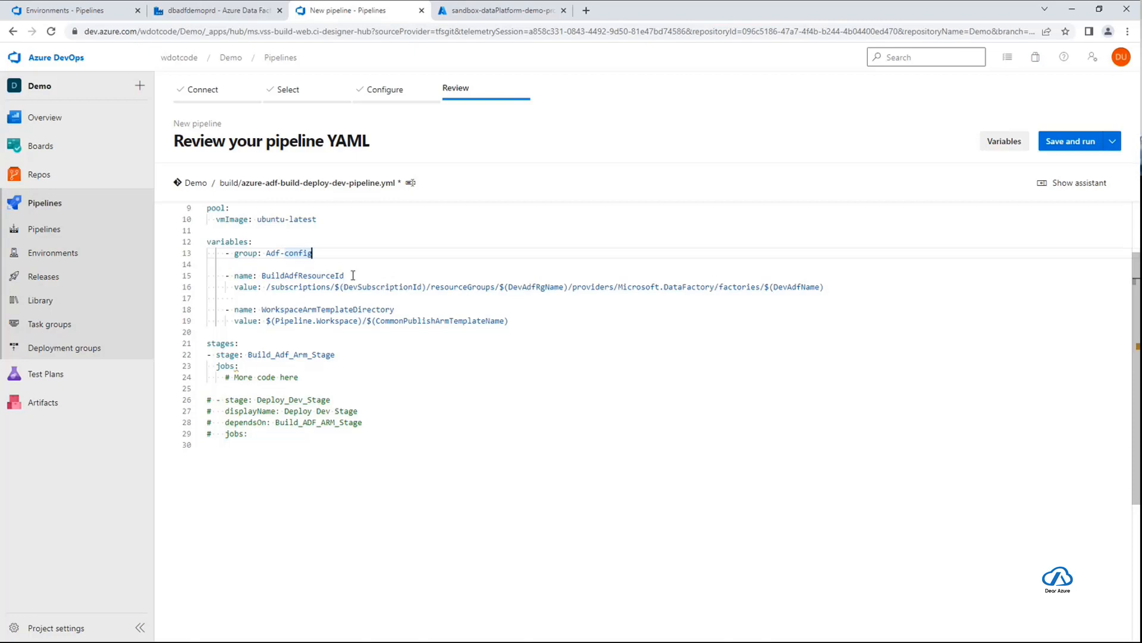
{"action": "double_click", "coordinate": [373, 289]}
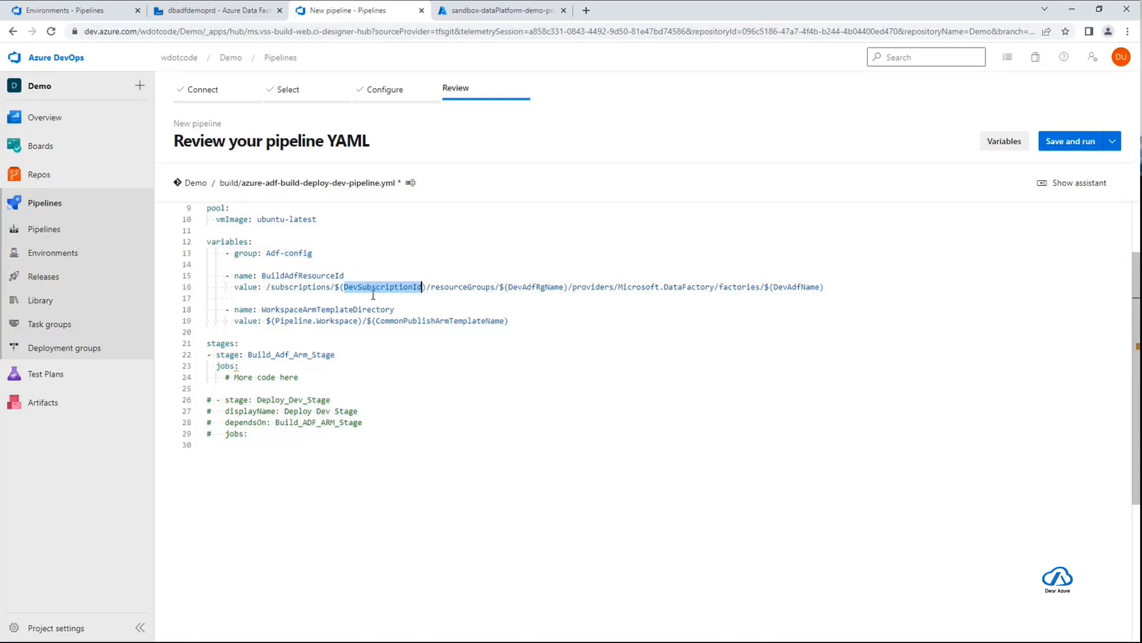
{"action": "double_click", "coordinate": [541, 287]}
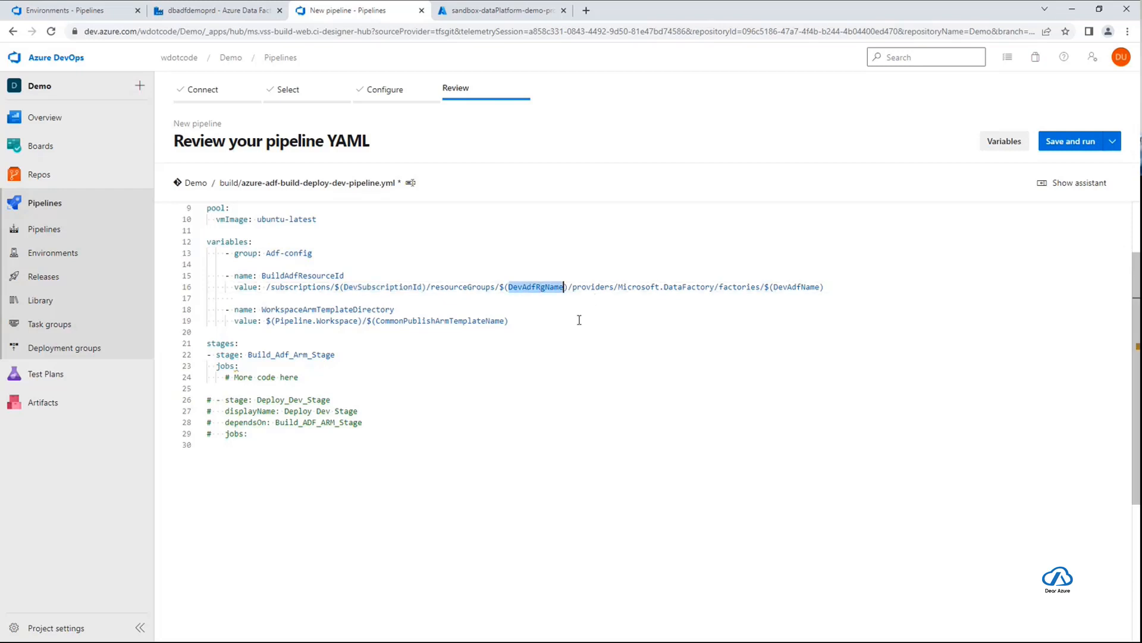
{"action": "double_click", "coordinate": [796, 287]}
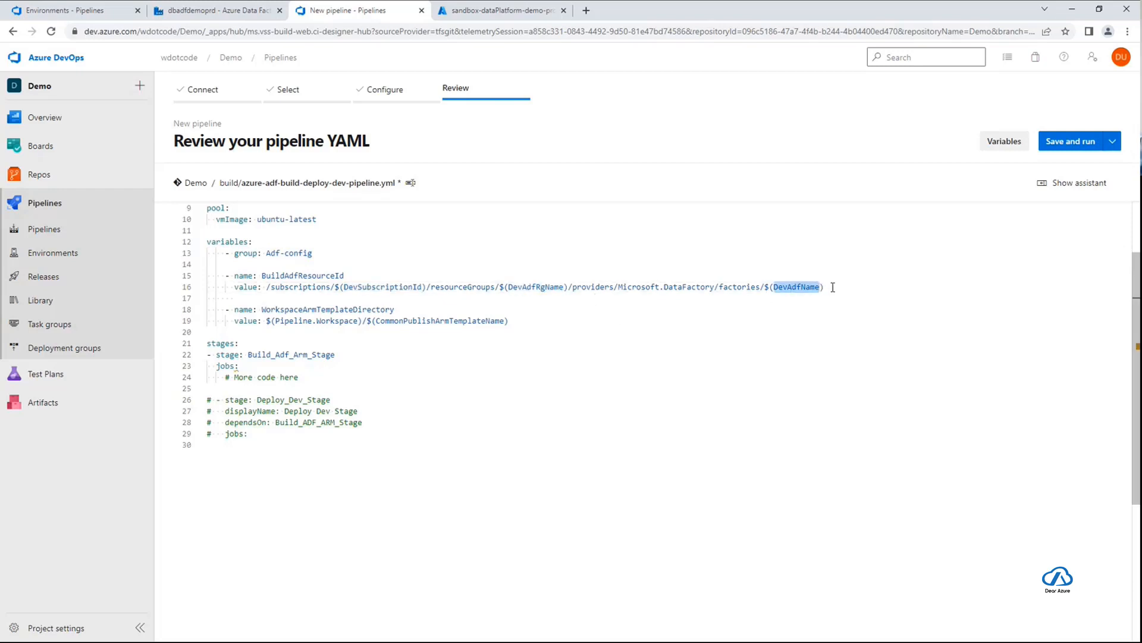
{"action": "double_click", "coordinate": [564, 287]}
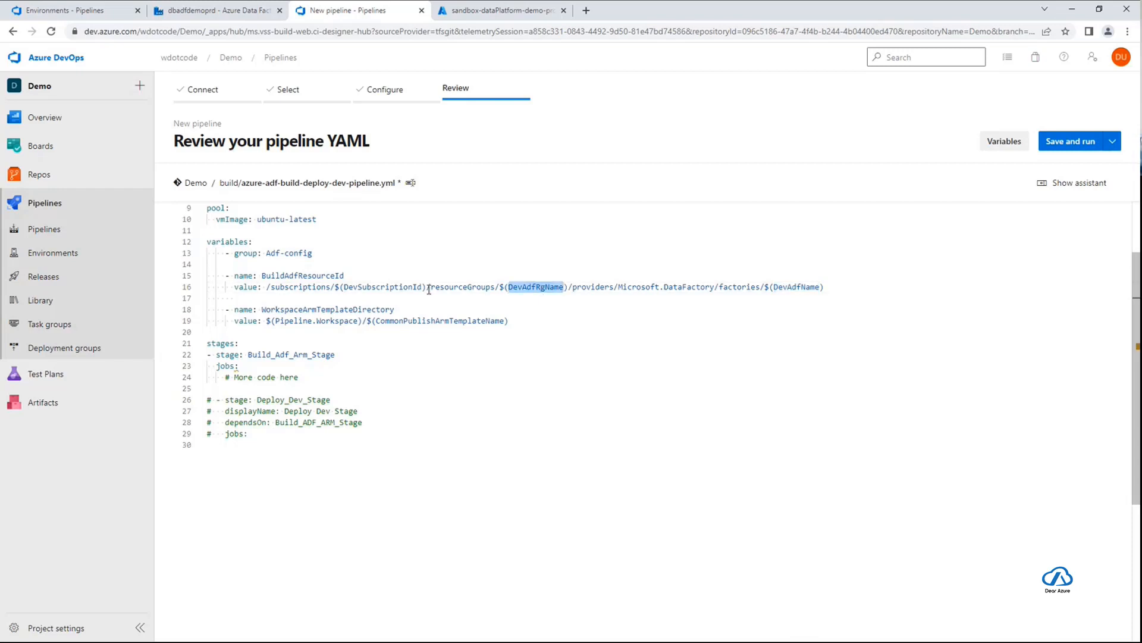
{"action": "double_click", "coordinate": [393, 287]}
{"action": "left_click_drag", "start_coordinate": [266, 252], "coordinate": [327, 253]}
{"action": "left_click", "coordinate": [326, 252]}
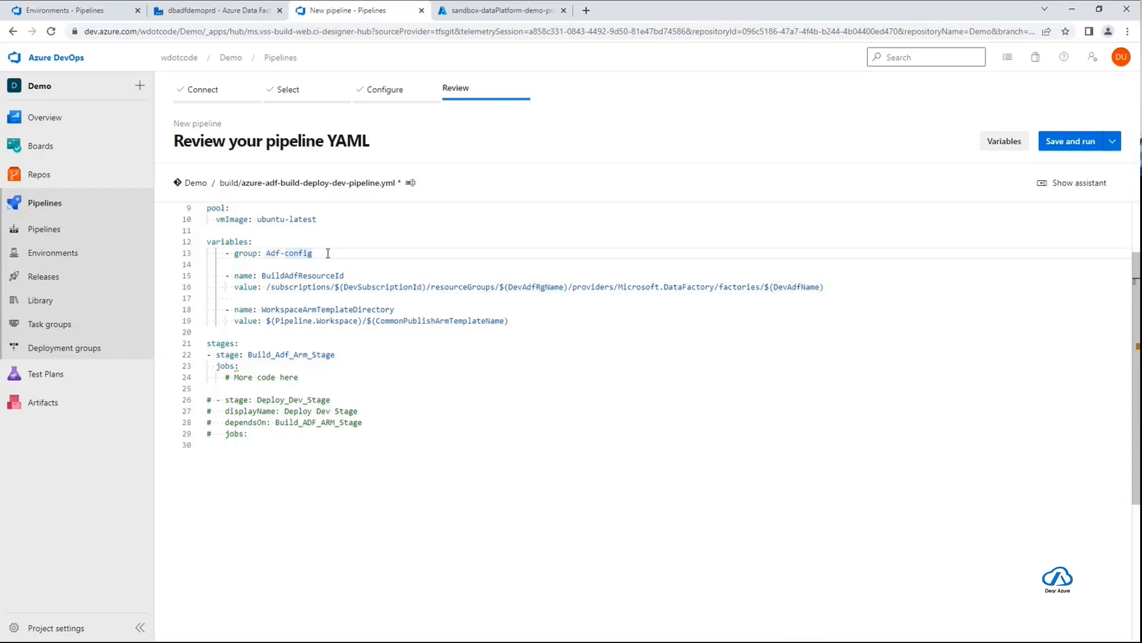
{"action": "double_click", "coordinate": [285, 309]}
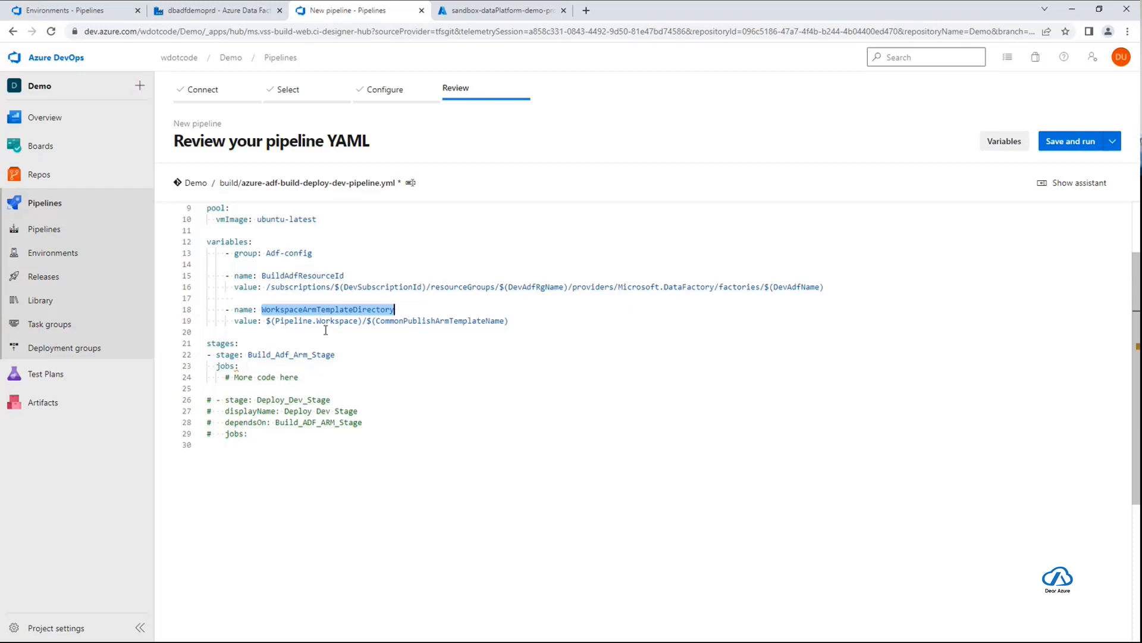
{"action": "left_click_drag", "start_coordinate": [275, 321], "coordinate": [357, 320]}
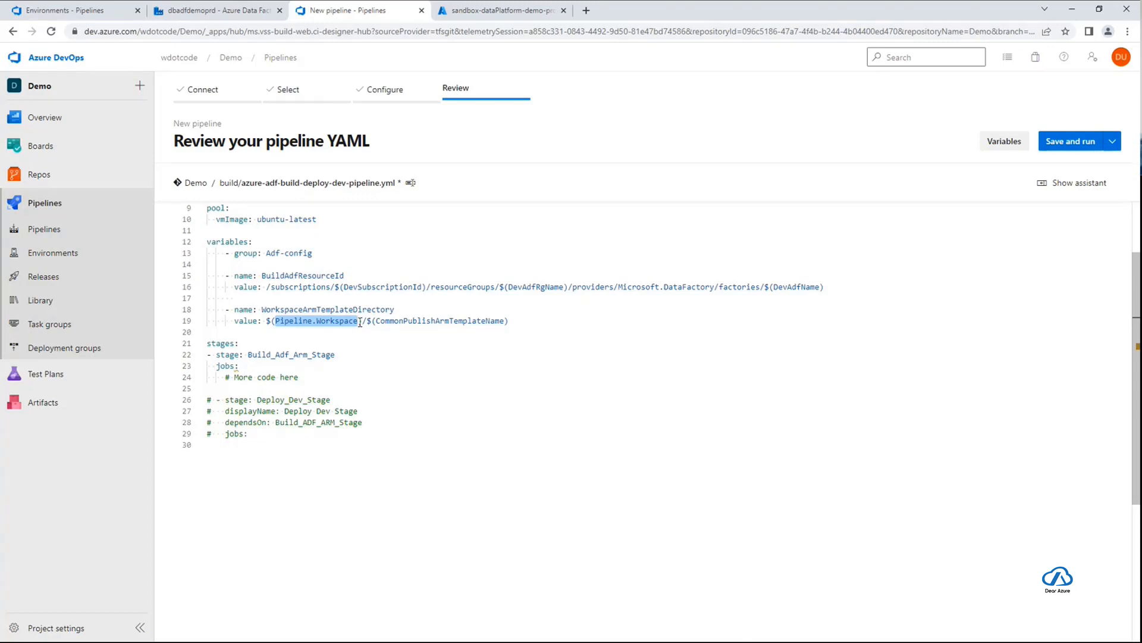
{"action": "double_click", "coordinate": [340, 322]}
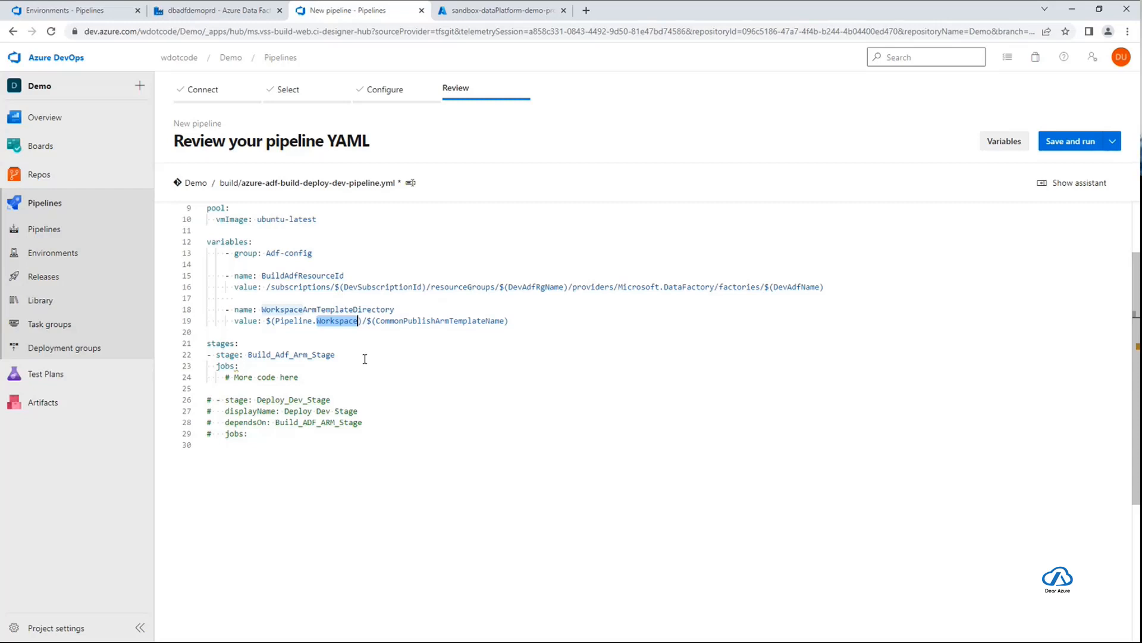
Examine the Build_Adf_Arm_Stage, its jobs section and the commented-out Deploy_Dev_Stage block in the YAML
{"action": "left_click", "coordinate": [243, 345]}
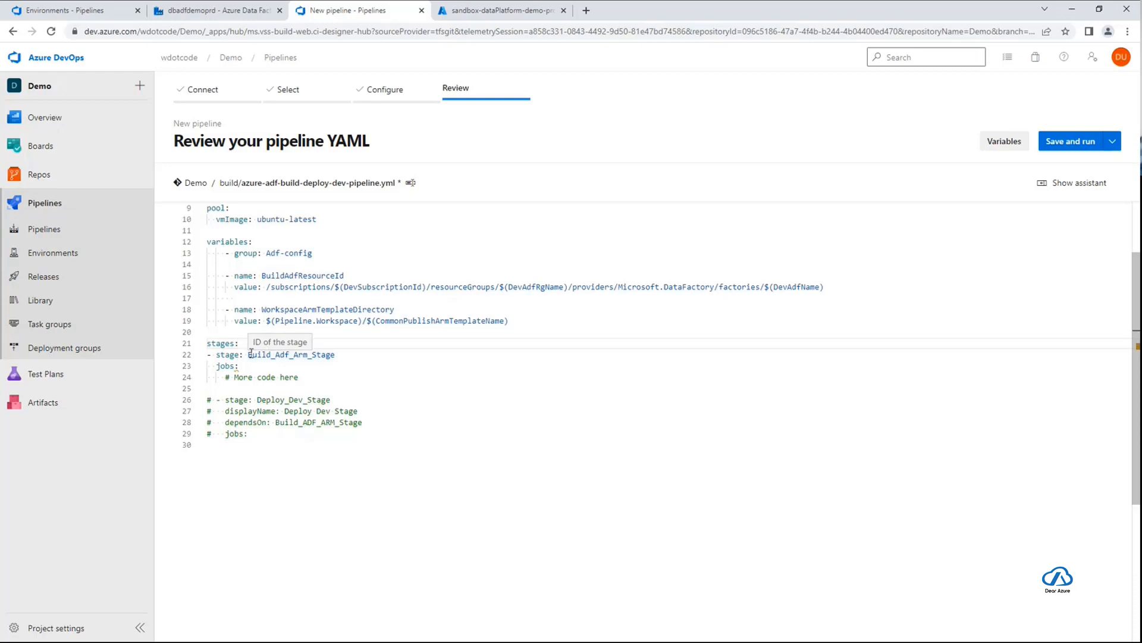
{"action": "left_click_drag", "start_coordinate": [345, 355], "coordinate": [247, 355]}
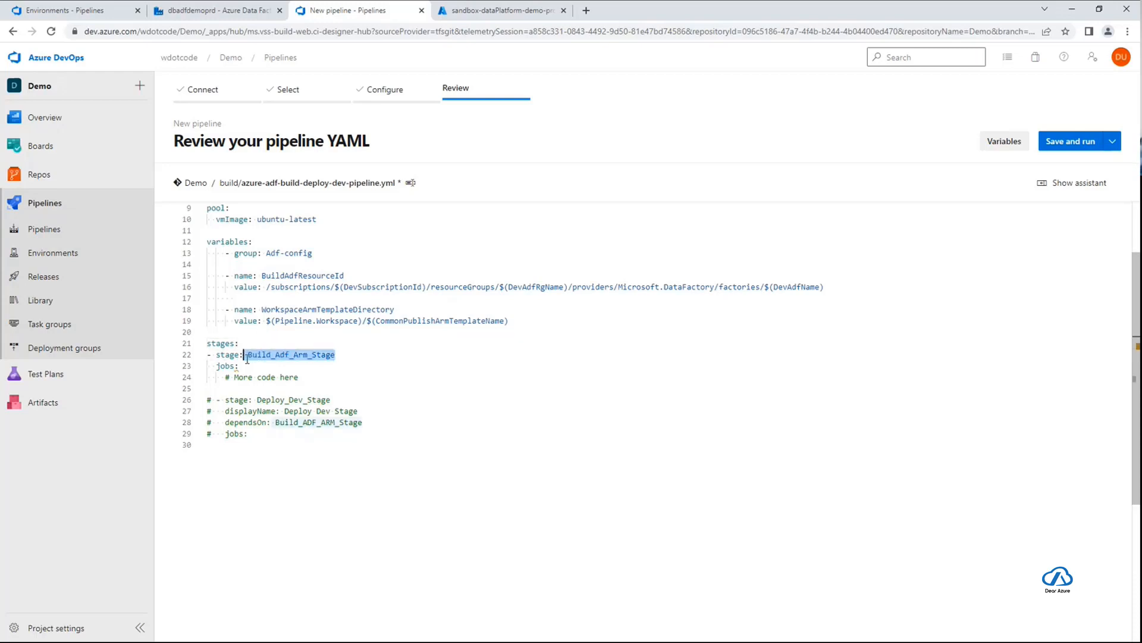
{"action": "left_click", "coordinate": [383, 357]}
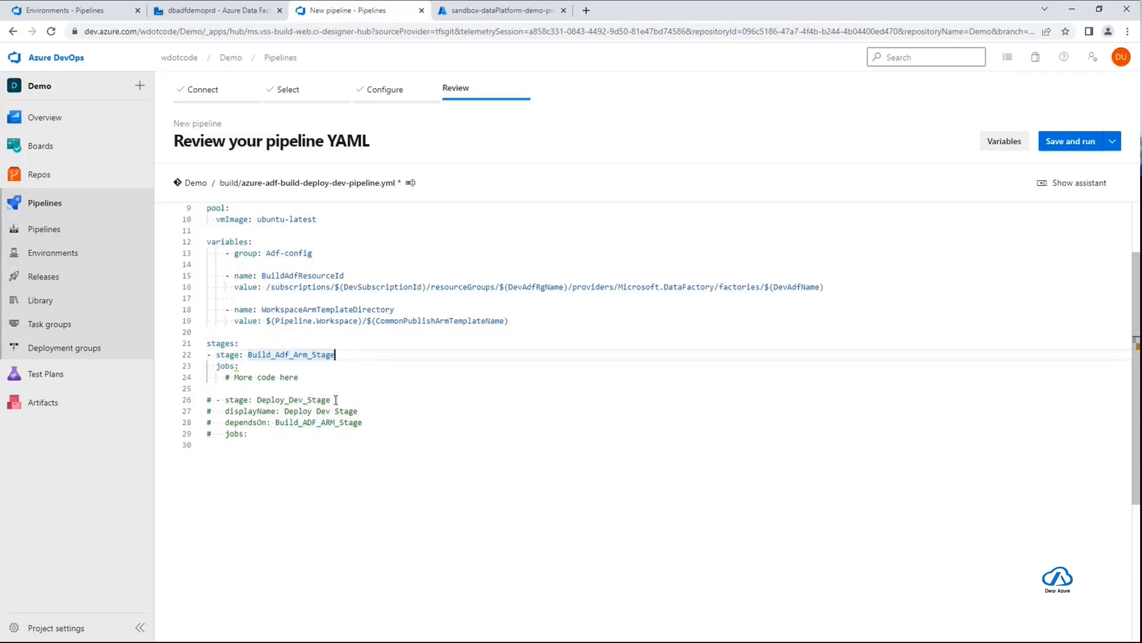
{"action": "left_click_drag", "start_coordinate": [331, 399], "coordinate": [256, 401]}
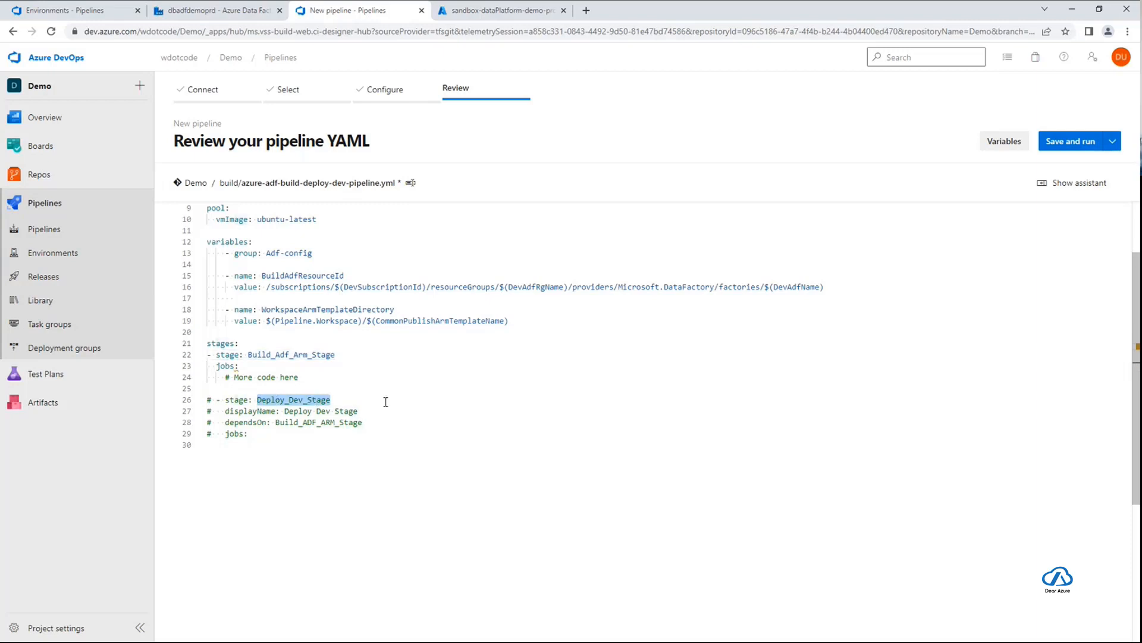
{"action": "left_click", "coordinate": [386, 401]}
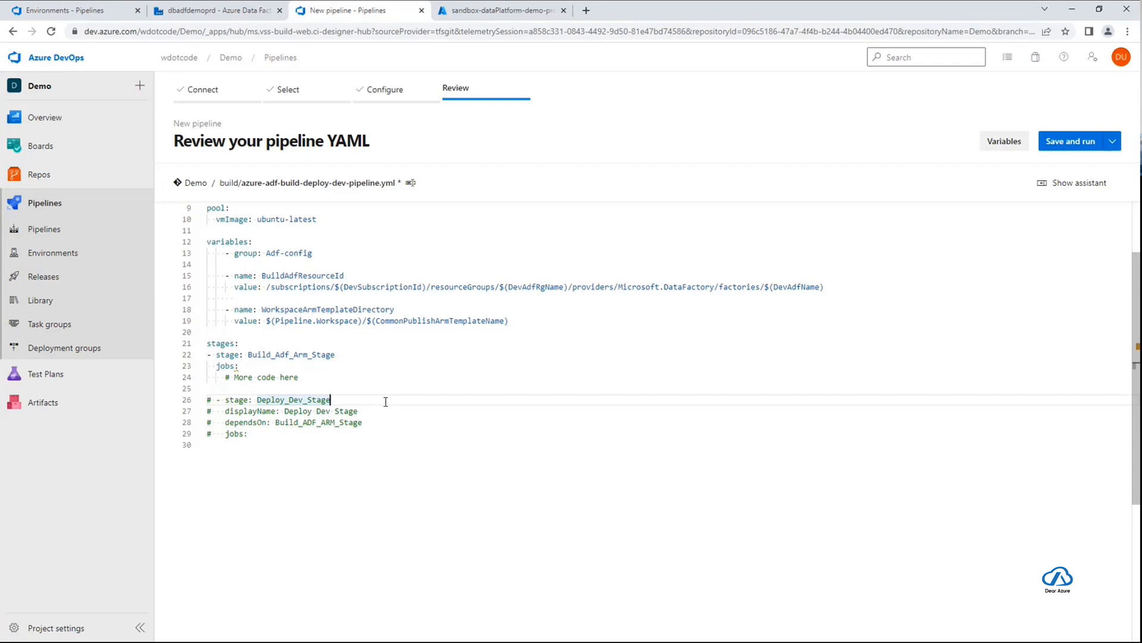
{"action": "left_click_drag", "start_coordinate": [256, 435], "coordinate": [201, 401]}
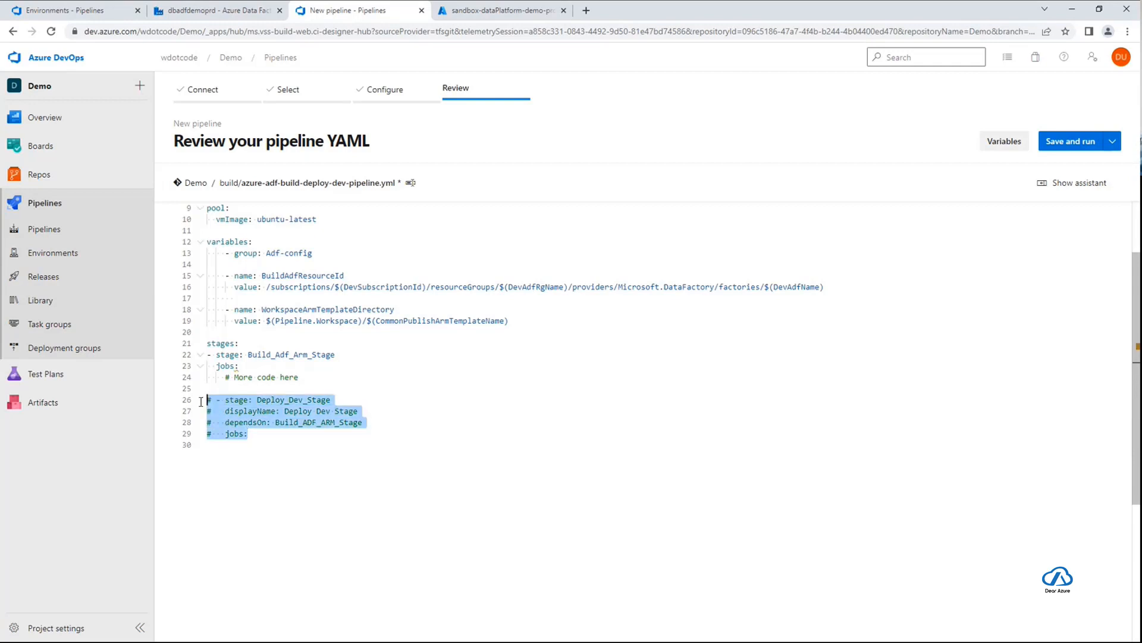
{"action": "left_click", "coordinate": [383, 451]}
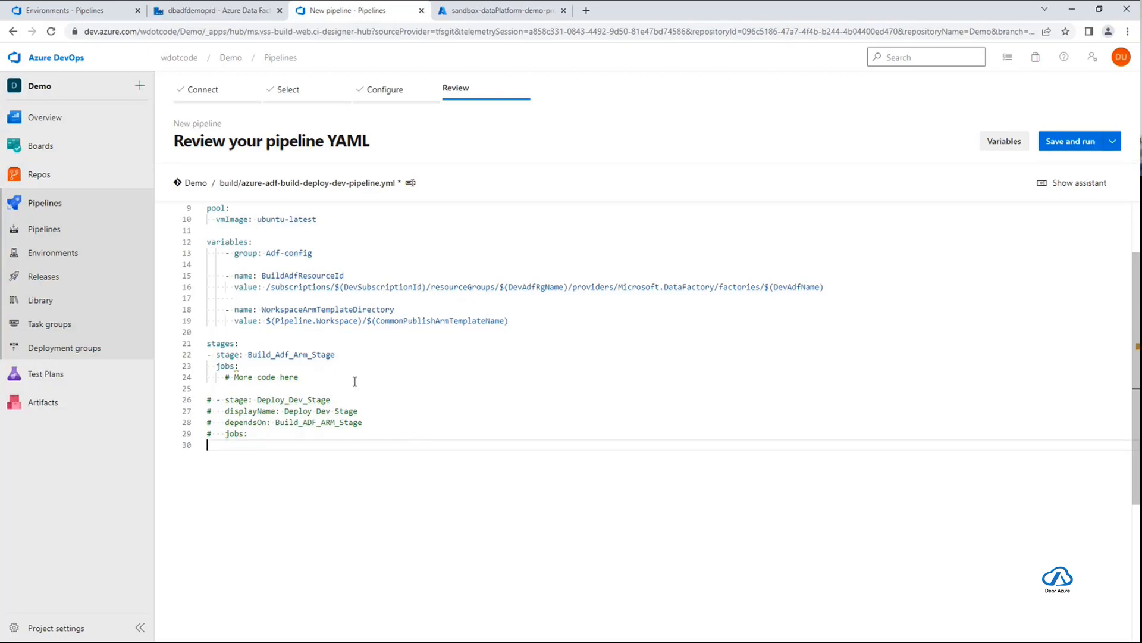
{"action": "left_click", "coordinate": [238, 367]}
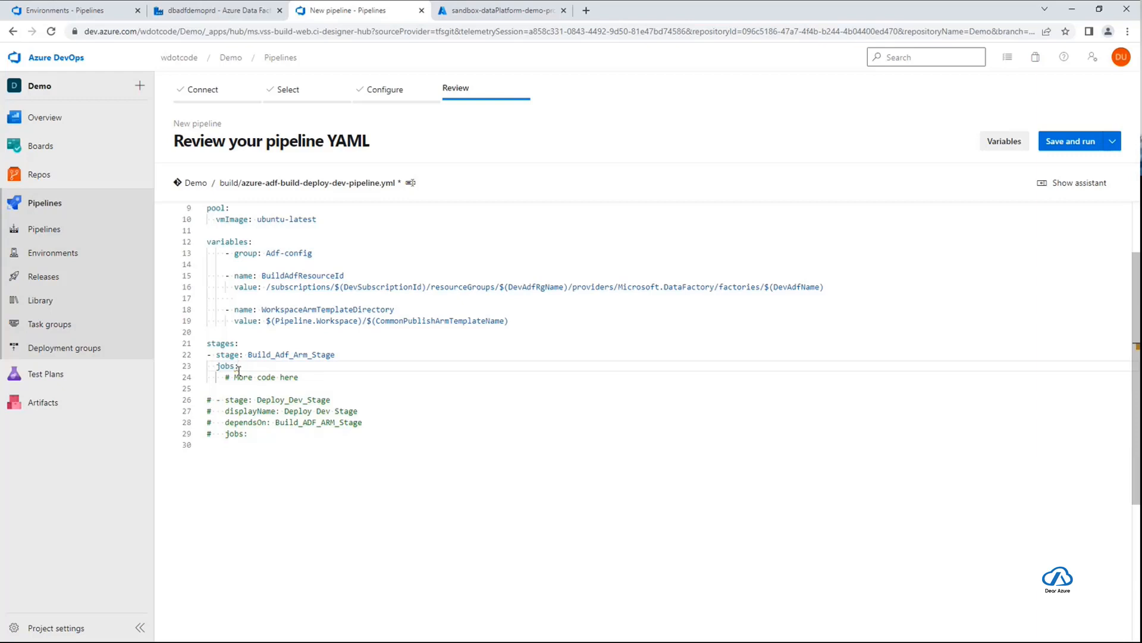
{"action": "double_click", "coordinate": [237, 366]}
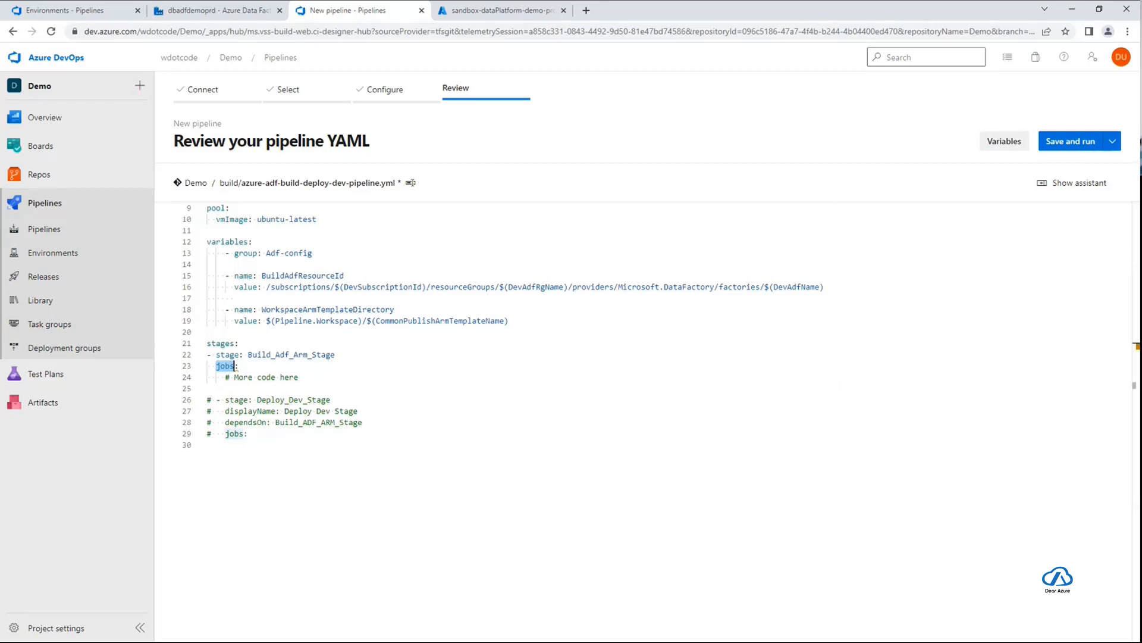
Save the pipeline without running it, committing directly to the main branch with the message "Init - Build & Deploy Dev pipeline"
{"action": "key", "text": "alt+Tab"}
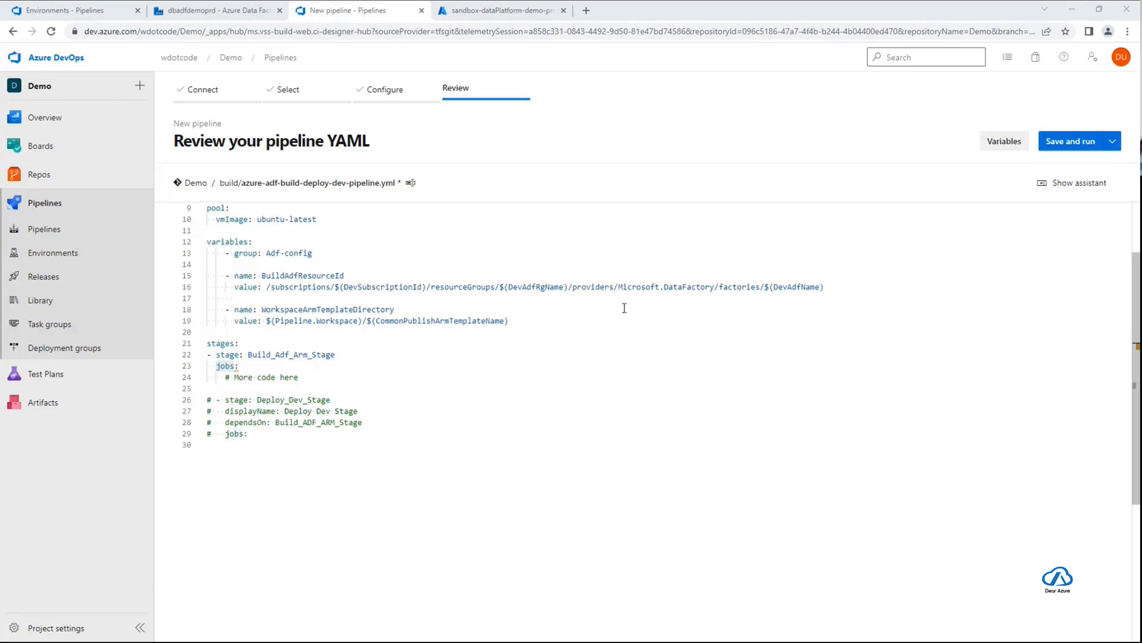
{"action": "left_click", "coordinate": [1114, 143]}
{"action": "left_click", "coordinate": [1114, 143]}
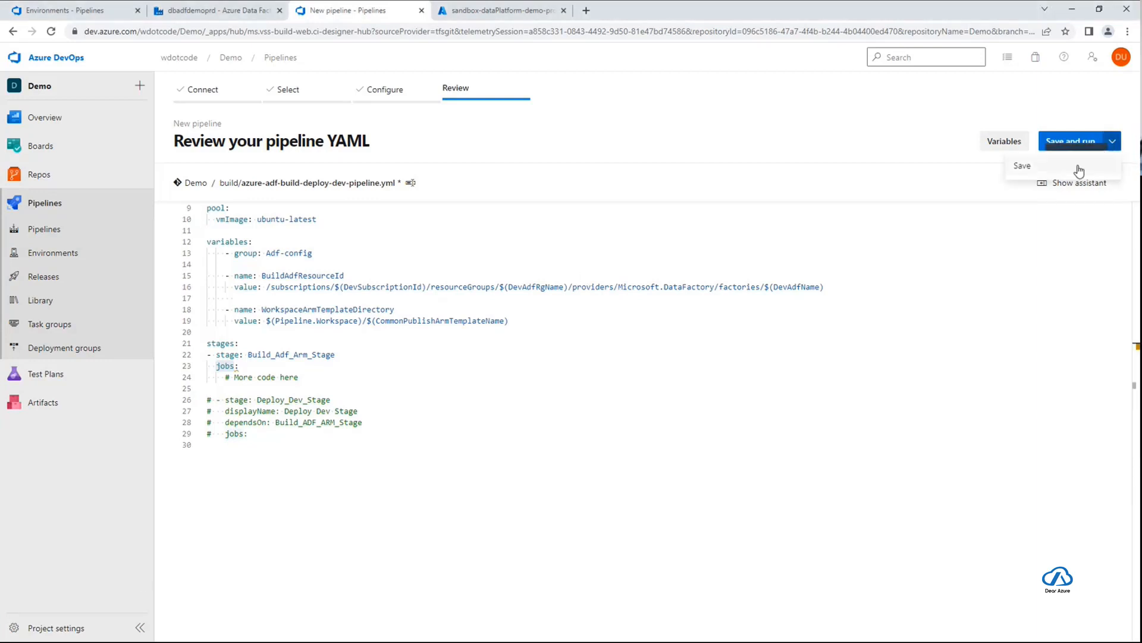
{"action": "left_click", "coordinate": [1041, 167]}
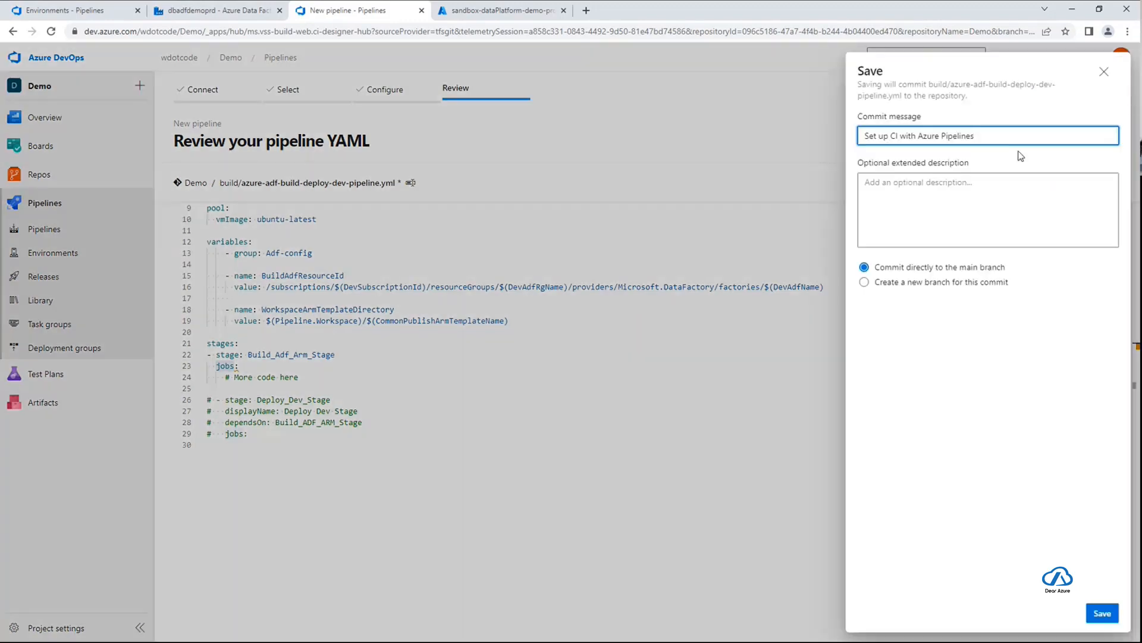
{"action": "left_click_drag", "start_coordinate": [1012, 134], "coordinate": [848, 150]}
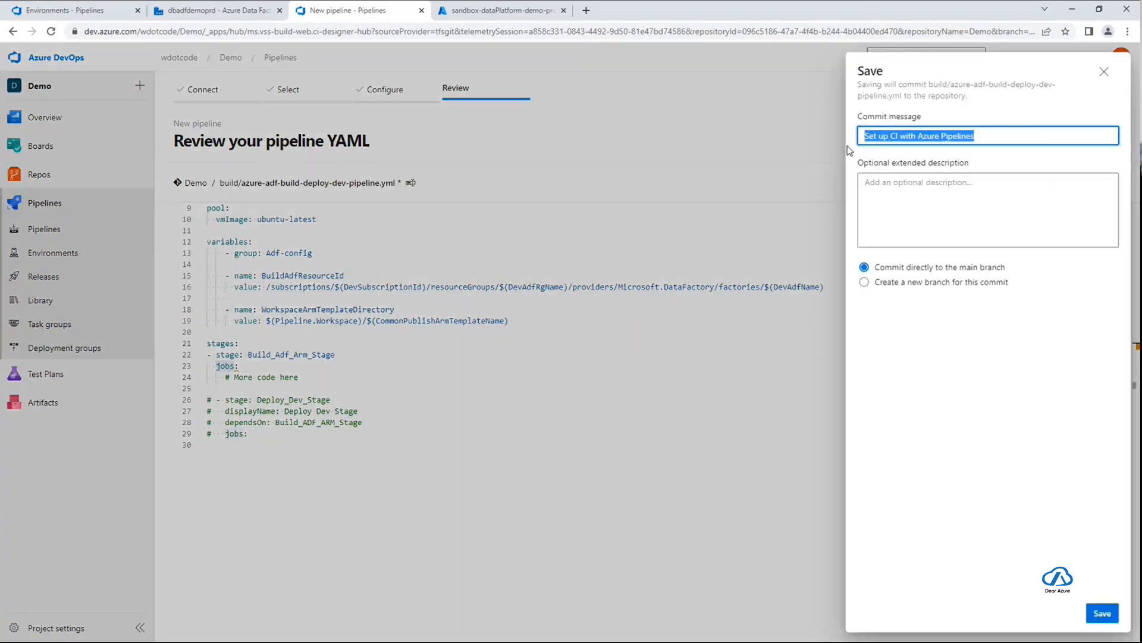
{"action": "type", "text": "Crfeating"}
{"action": "key", "text": "ctrl+a"}
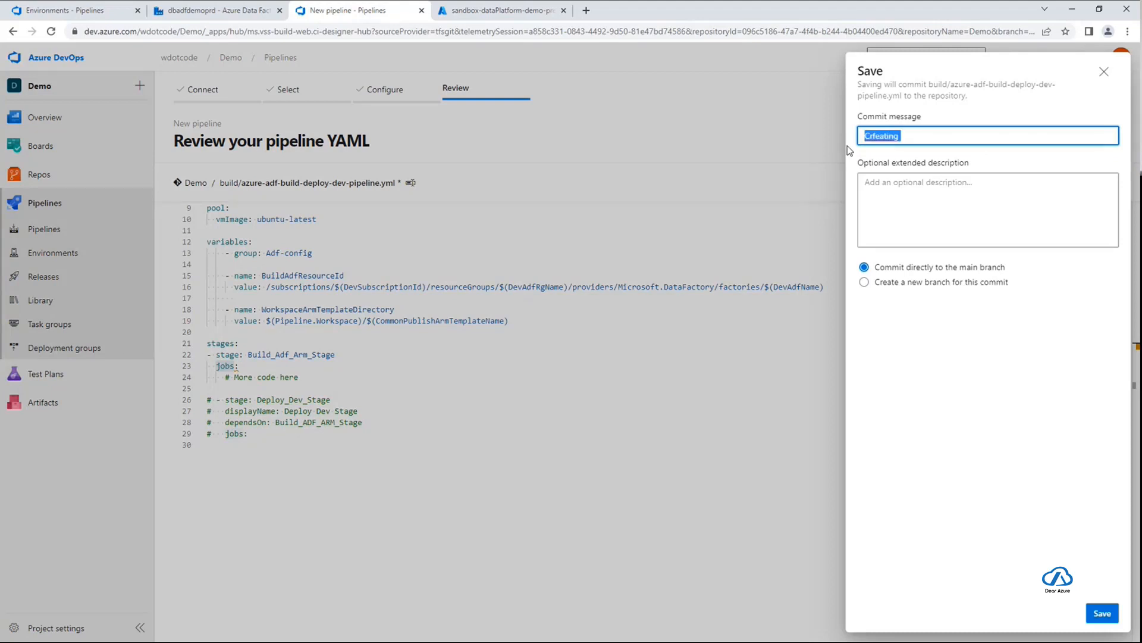
{"action": "type", "text": "Init - Build pipeline"}
{"action": "key", "text": "Left"}
{"action": "key", "text": "Left"}
{"action": "key", "text": "Left"}
{"action": "key", "text": "Left"}
{"action": "key", "text": "Left"}
{"action": "type", "text": "& D"}
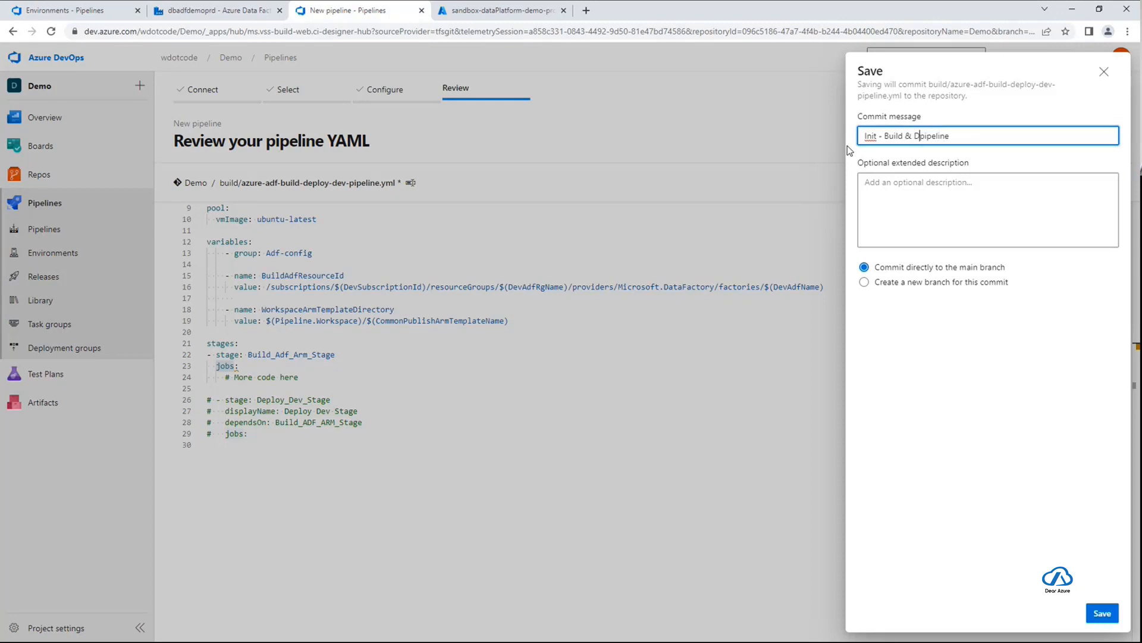
{"action": "type", "text": "eploy Dev"}
{"action": "left_click", "coordinate": [1104, 615]}
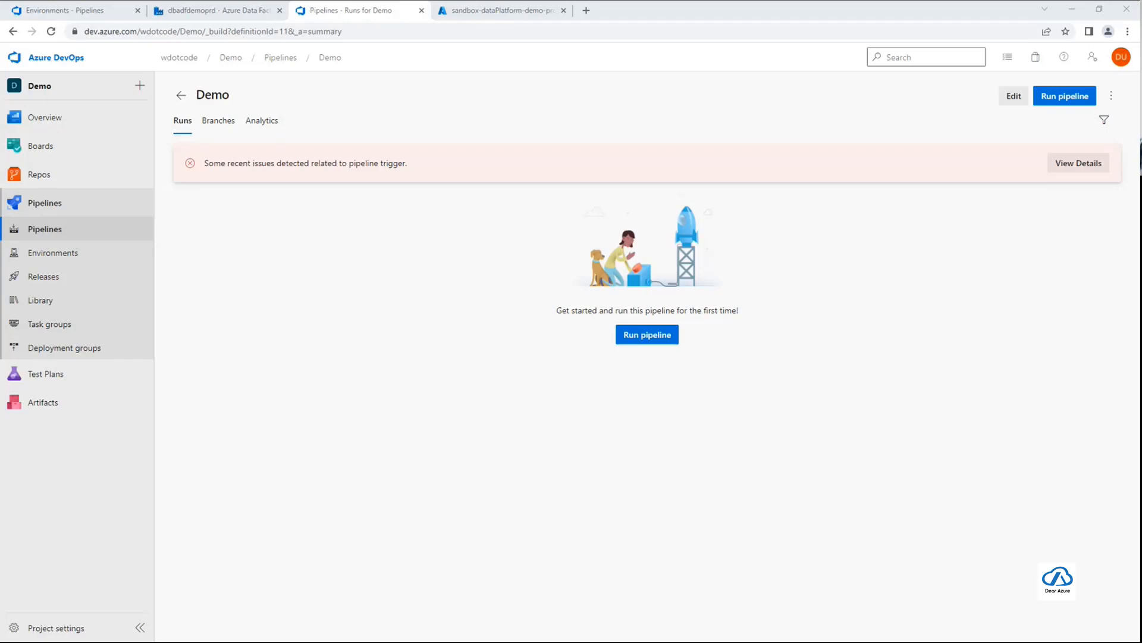
Rename the saved Demo pipeline to ADF-Demo-Build-Deploy-Dev-Pipeline, keeping it in the root folder
{"action": "left_click", "coordinate": [1008, 407]}
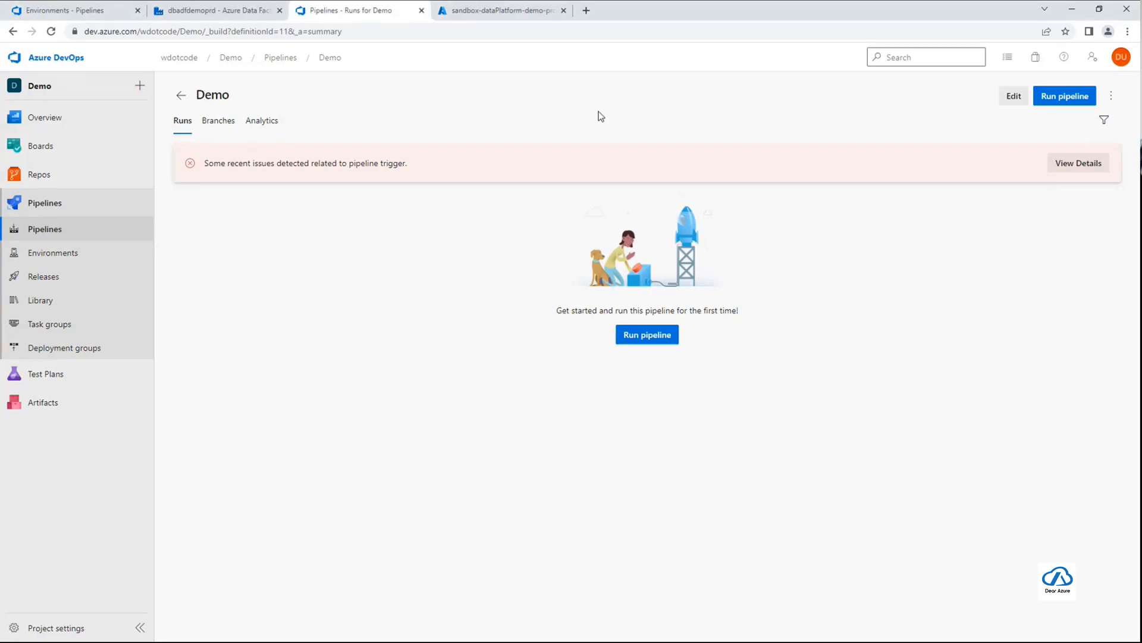
{"action": "left_click", "coordinate": [1110, 97]}
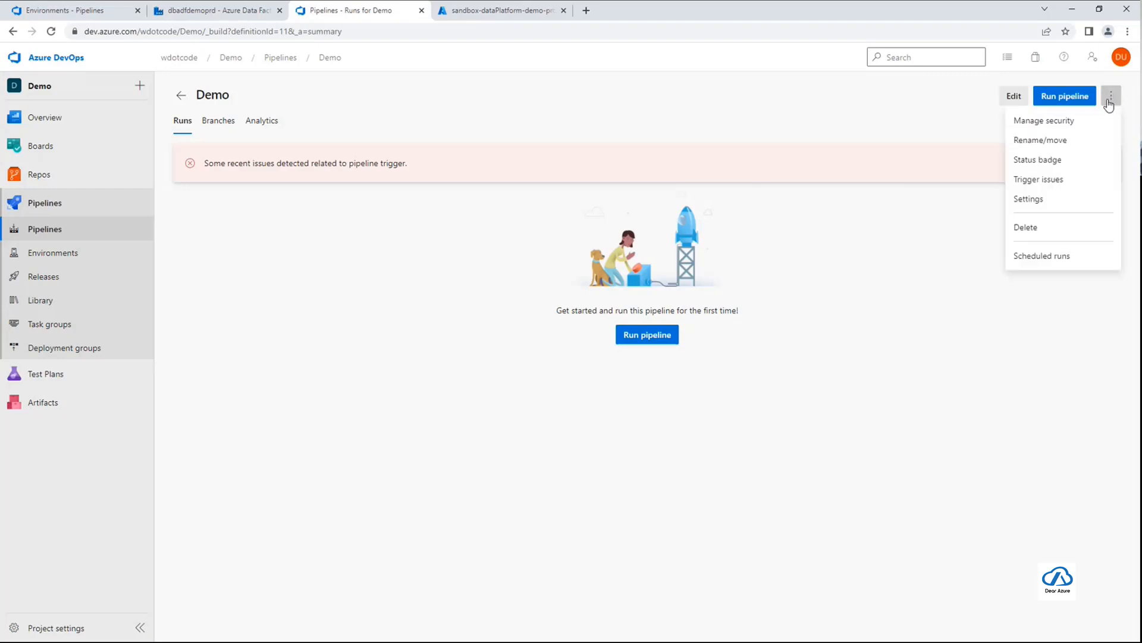
{"action": "left_click", "coordinate": [1078, 143]}
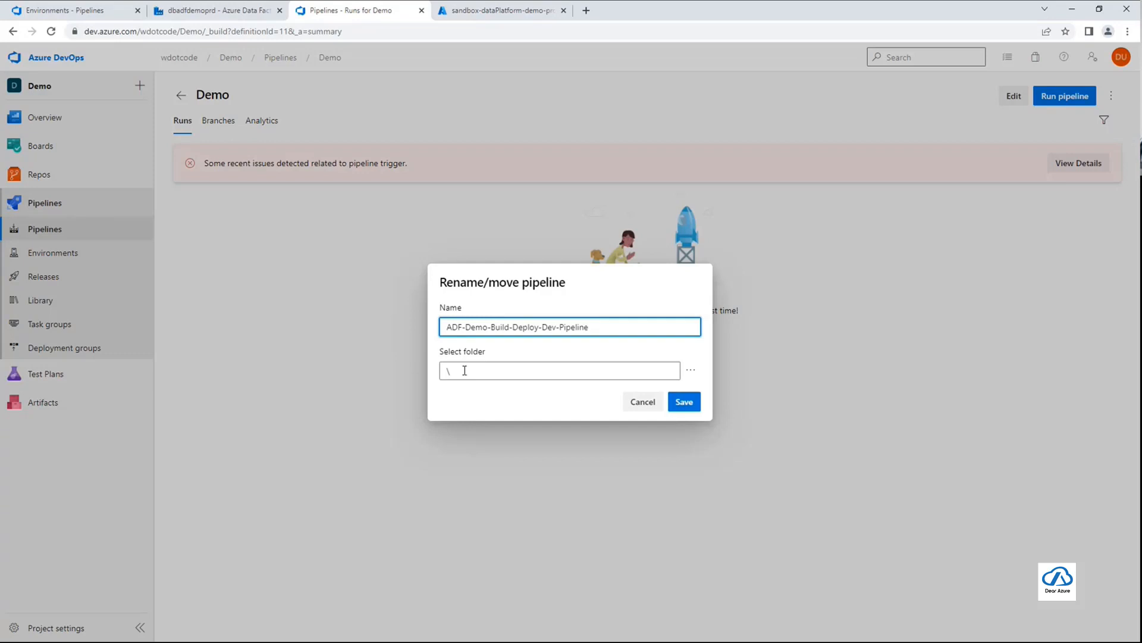
{"action": "left_click", "coordinate": [687, 407]}
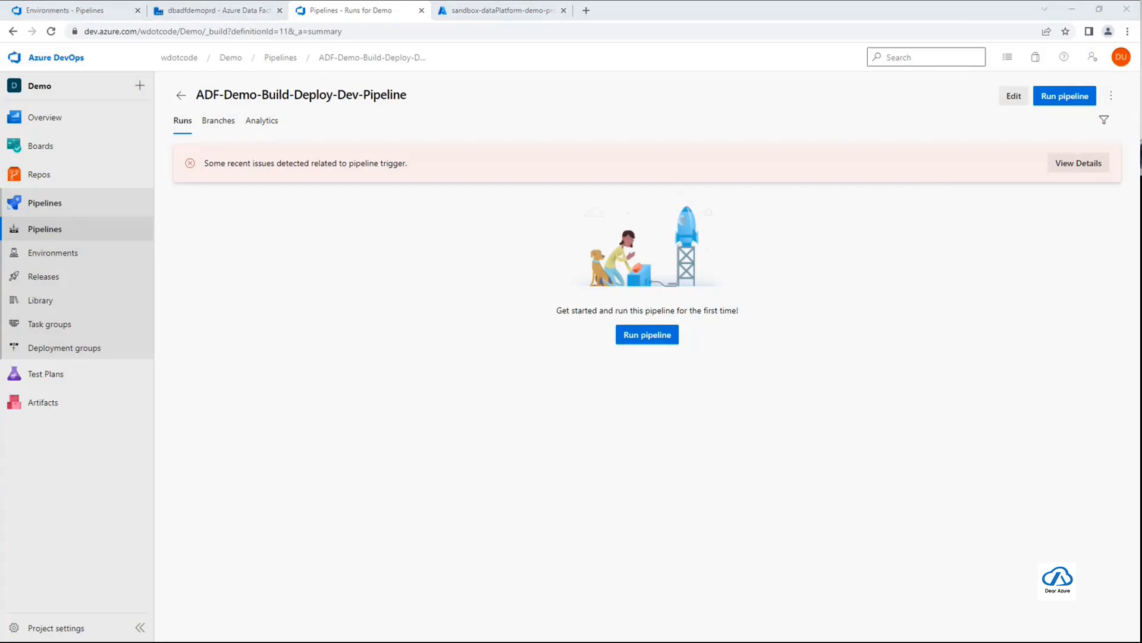
Open the ADF-Demo-Build-Deploy-Dev-Pipeline YAML for editing and check its none trigger entry
{"action": "left_click", "coordinate": [1015, 98]}
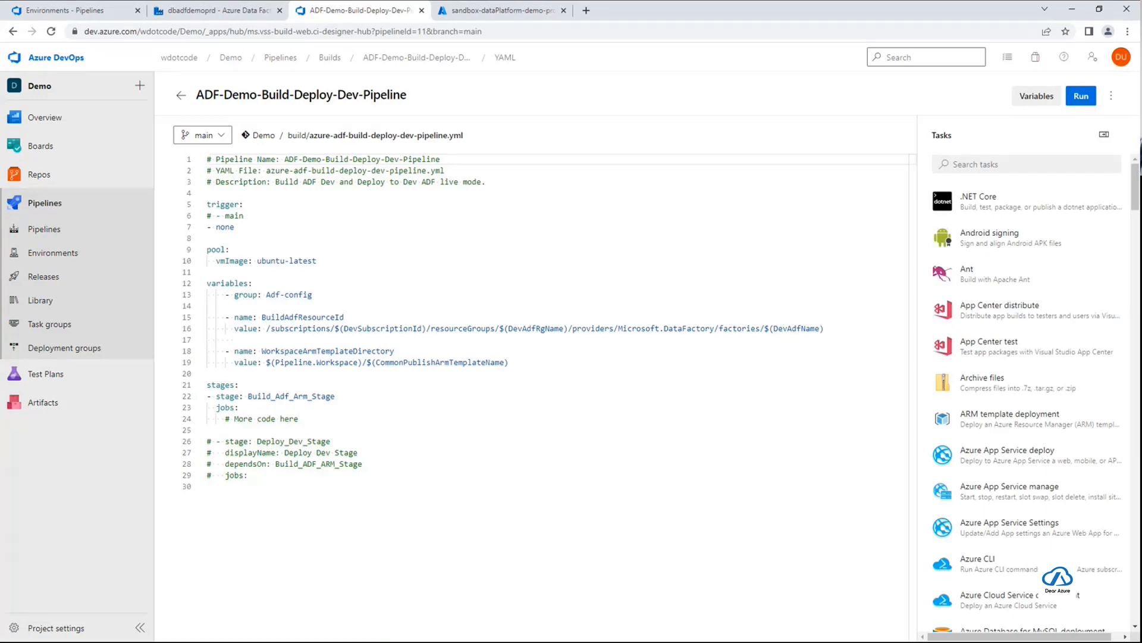
{"action": "triple_click", "coordinate": [252, 227]}
{"action": "left_click", "coordinate": [267, 223]}
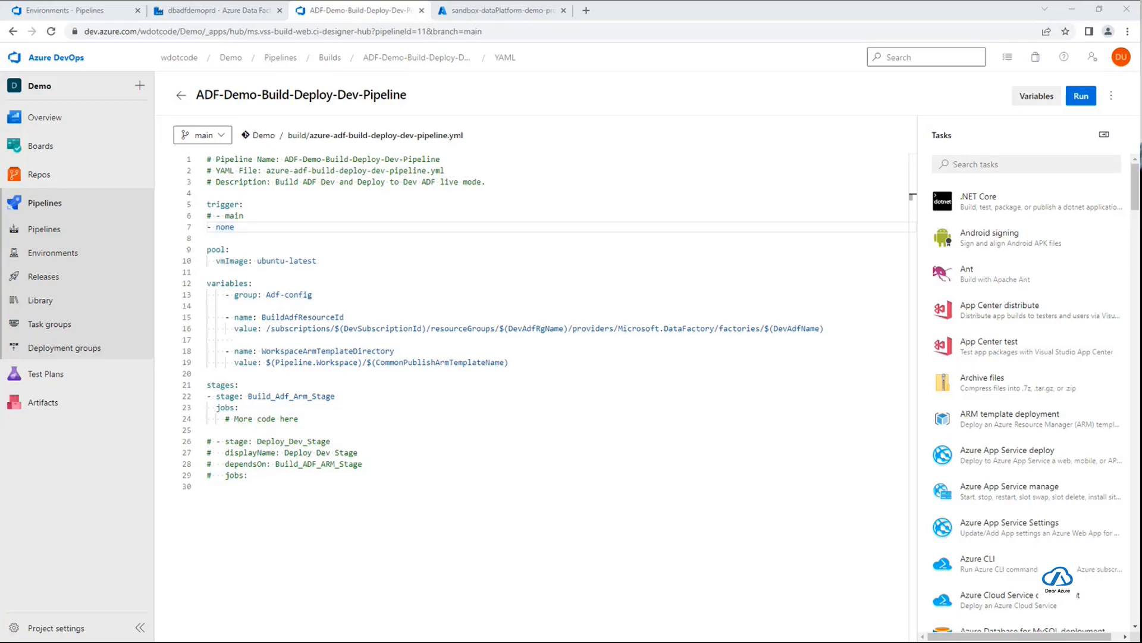
Replace the placeholder comment under jobs with the Build_Adf_Arm_Template job containing the self checkout, Node.js 10.x and npm package installation steps
{"action": "left_click", "coordinate": [341, 419]}
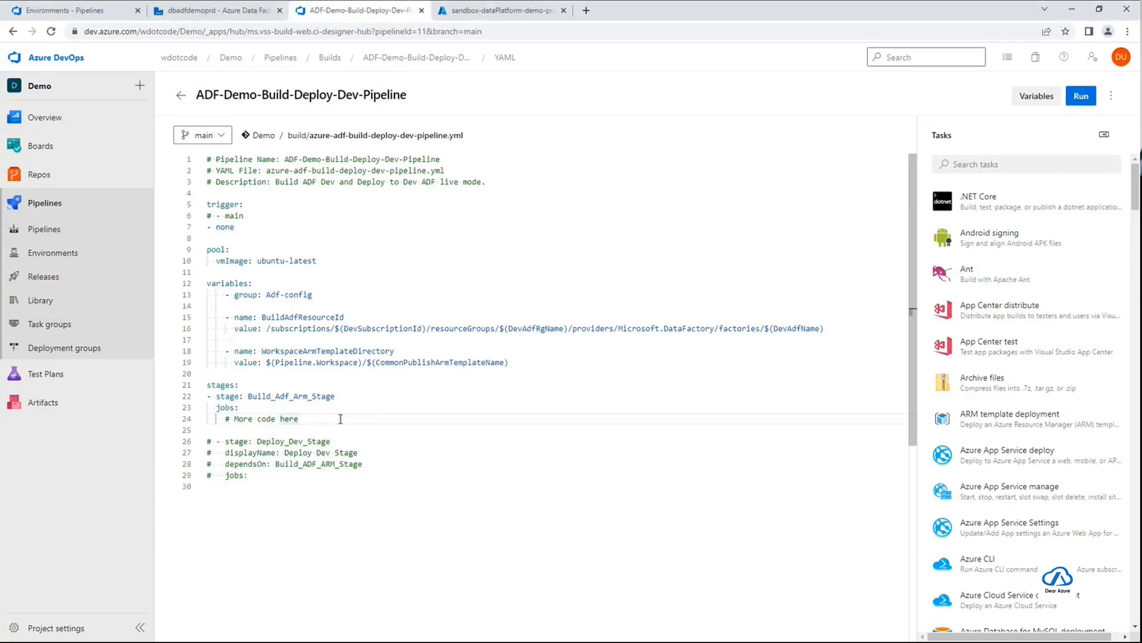
{"action": "key", "text": "shift+Home"}
{"action": "key", "text": "shift+Home"}
{"action": "type", "text": "- job: Build_Adf_Arm_Template       displayName: 'ADF - ARM template'       workspace:         clean: all       steps:       - checkout: self         displayName: 'Checkout ADF repo'         clean: true         path: $(DevAdfName)        # Installs Node and the npm packages saved in your package.json file in the build       - task: NodeTool@0         displayName: 'Install Node.js'         inputs:           versionSpec: '10.x'        - task: Npm@1         displayName: 'Install npm package'         inputs:           command: 'install'           workingDir: '$(Build.Repository.LocalPath)/build/'           verbose: true"}
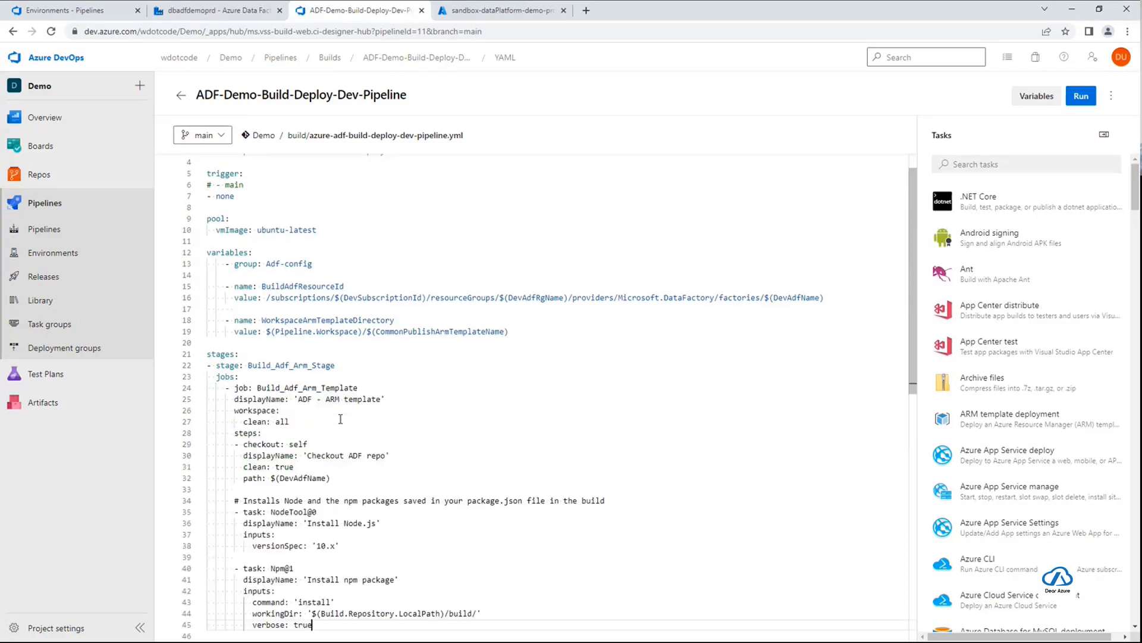
{"action": "scroll", "coordinate": [340, 418], "scroll_direction": "down", "scroll_amount": 3}
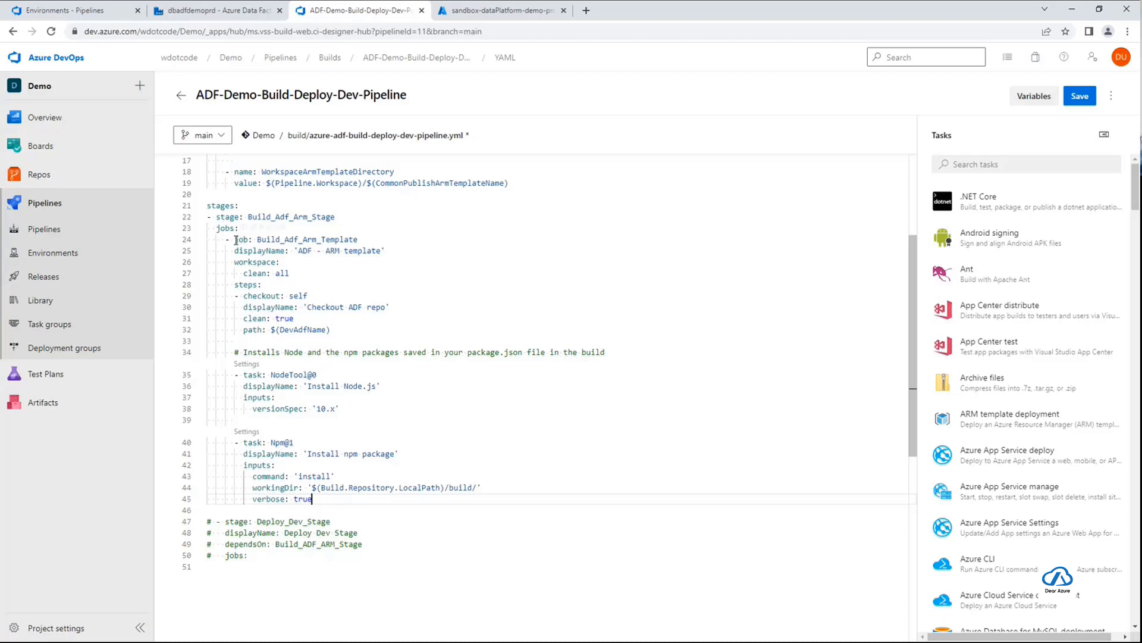
Examine the Build_Adf_Arm_Template job declaration and its workspace clean setting
{"action": "left_click_drag", "start_coordinate": [236, 239], "coordinate": [363, 239]}
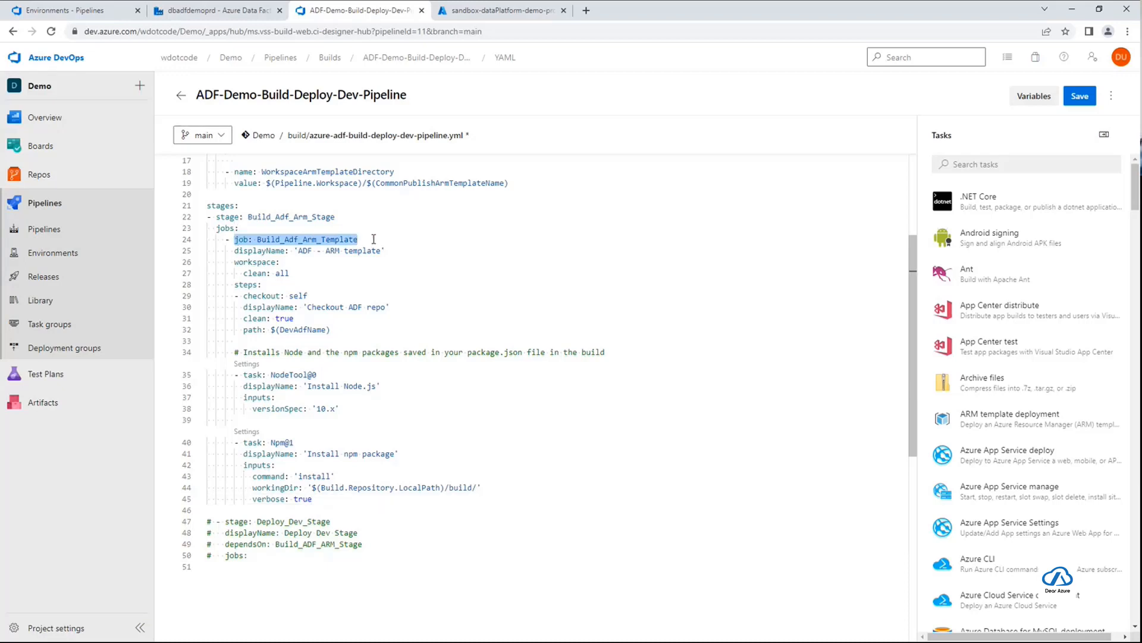
{"action": "left_click", "coordinate": [423, 295]}
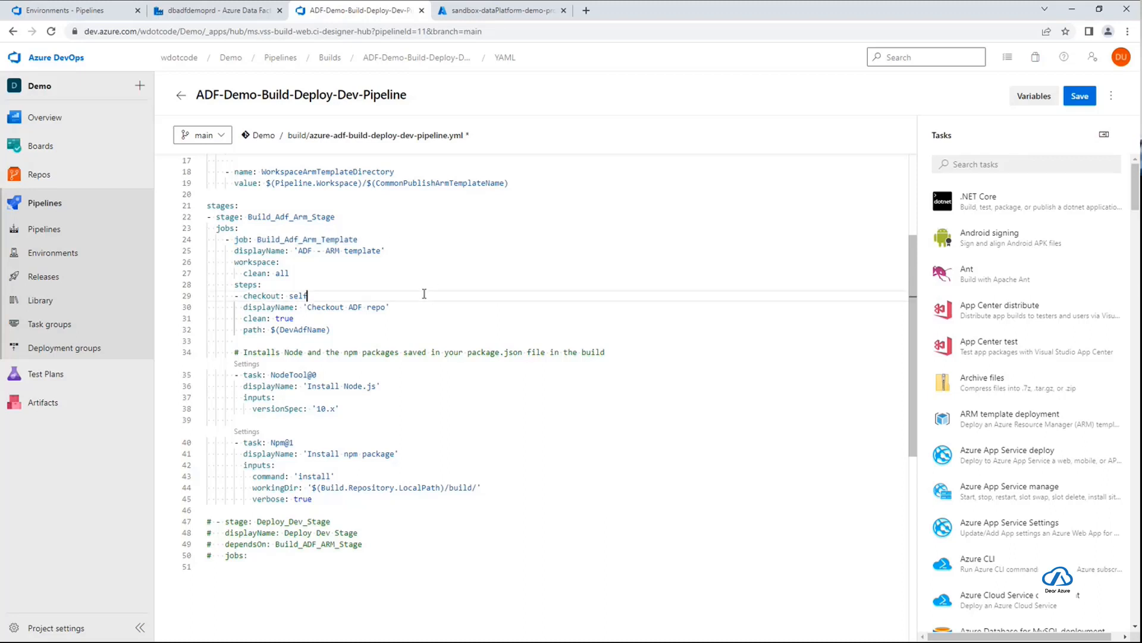
{"action": "left_click", "coordinate": [319, 273]}
{"action": "key", "text": "shift+Up"}
{"action": "key", "text": "shift+Home"}
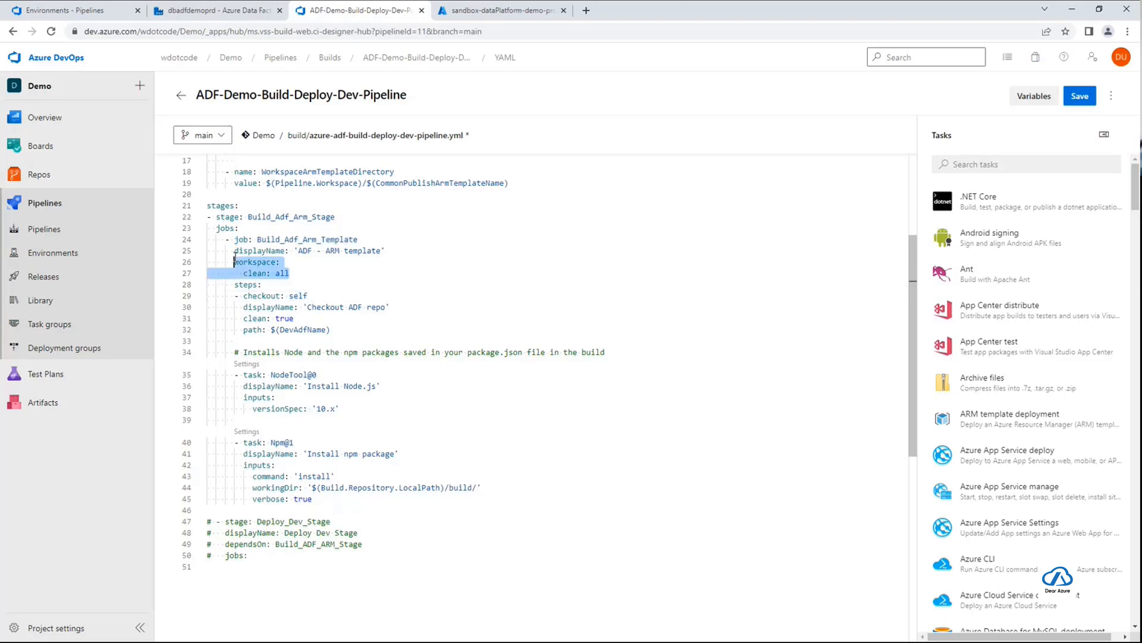
{"action": "left_click", "coordinate": [311, 273]}
{"action": "left_click_drag", "start_coordinate": [316, 273], "coordinate": [236, 262]}
{"action": "scroll", "coordinate": [455, 326], "scroll_direction": "down", "scroll_amount": 1}
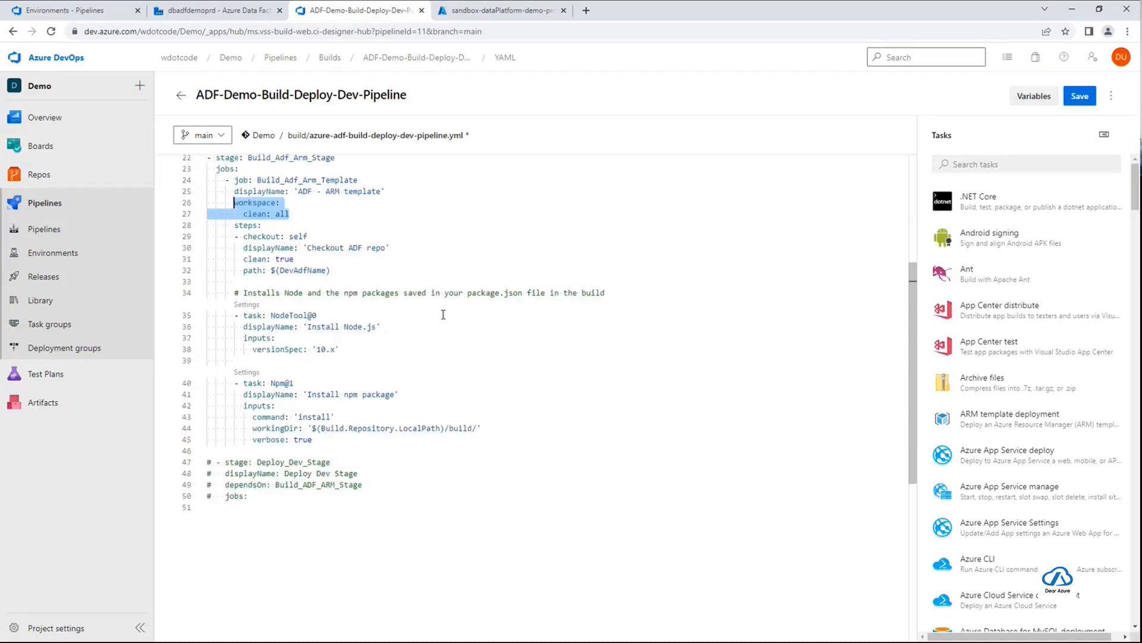
Examine the job's checkout step, including the self repository reference and the DevAdfName path variable
{"action": "left_click_drag", "start_coordinate": [233, 226], "coordinate": [370, 271]}
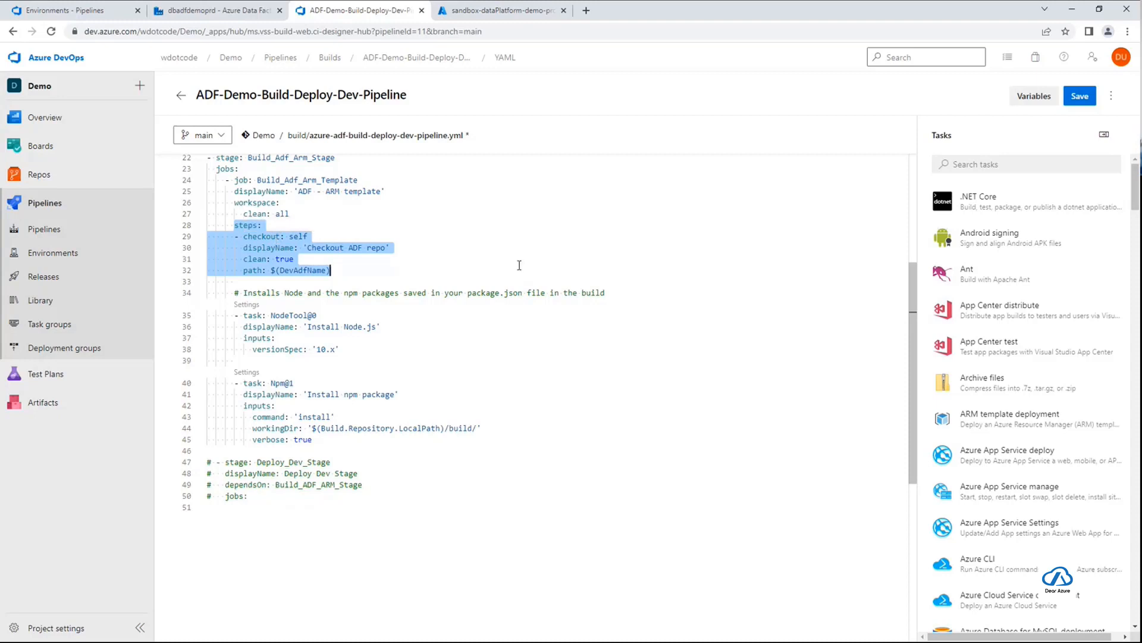
{"action": "double_click", "coordinate": [302, 238]}
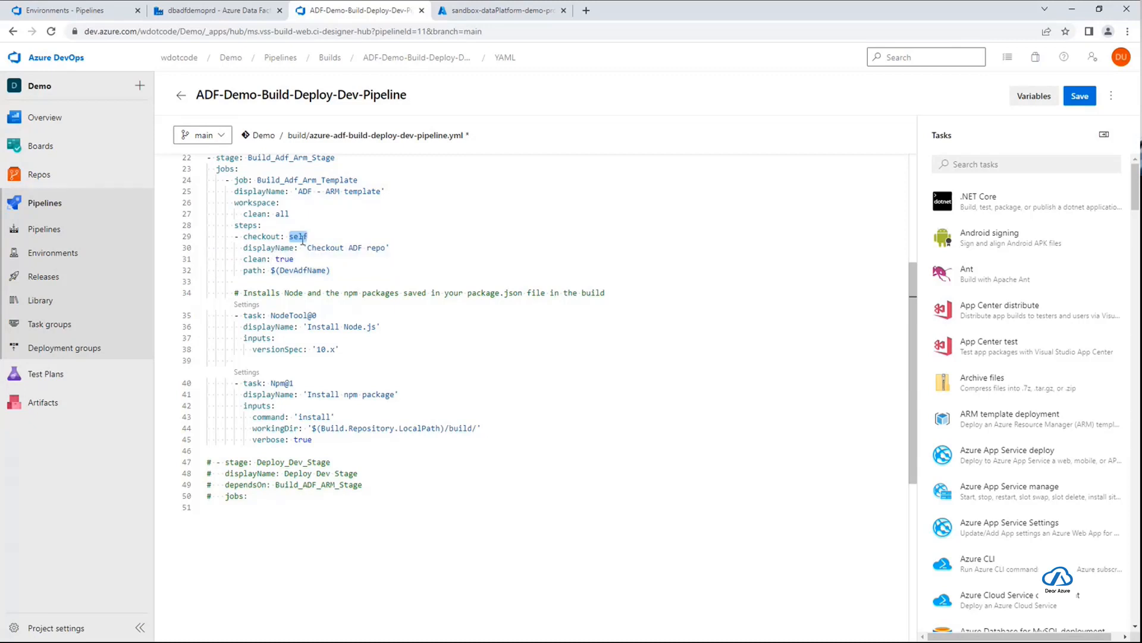
{"action": "left_click", "coordinate": [306, 237]}
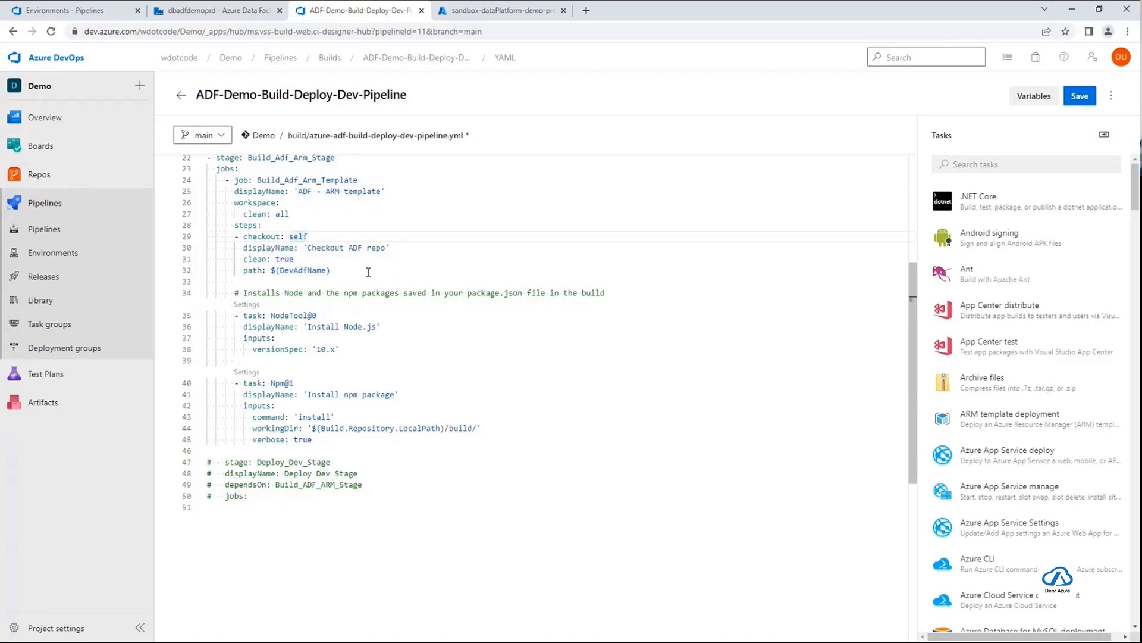
{"action": "double_click", "coordinate": [307, 271]}
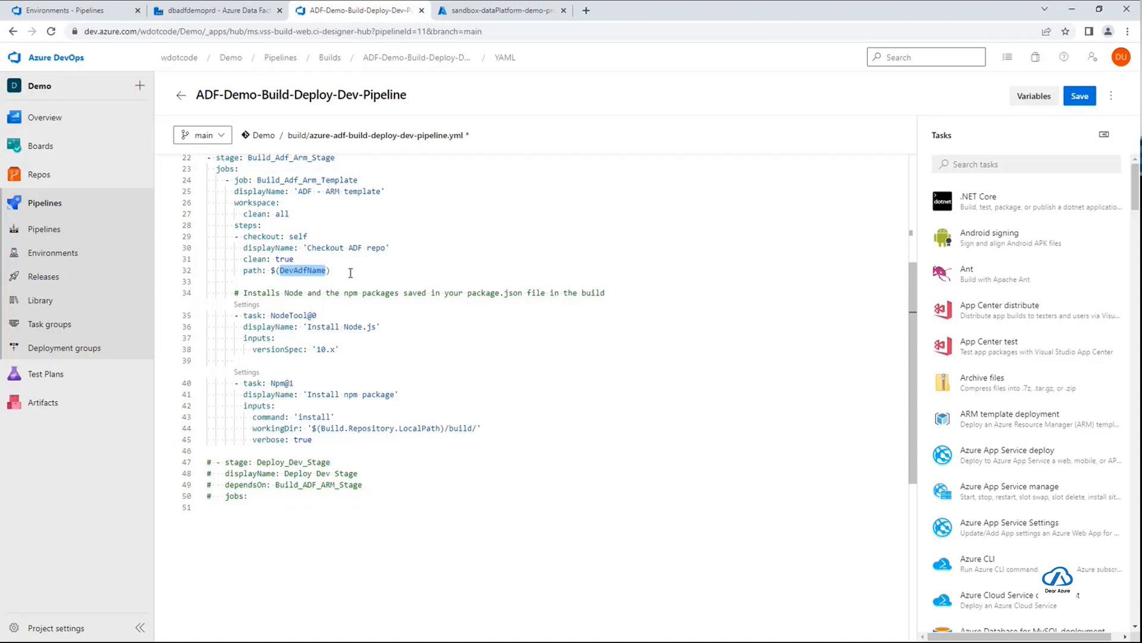
{"action": "scroll", "coordinate": [477, 364], "scroll_direction": "down", "scroll_amount": 1}
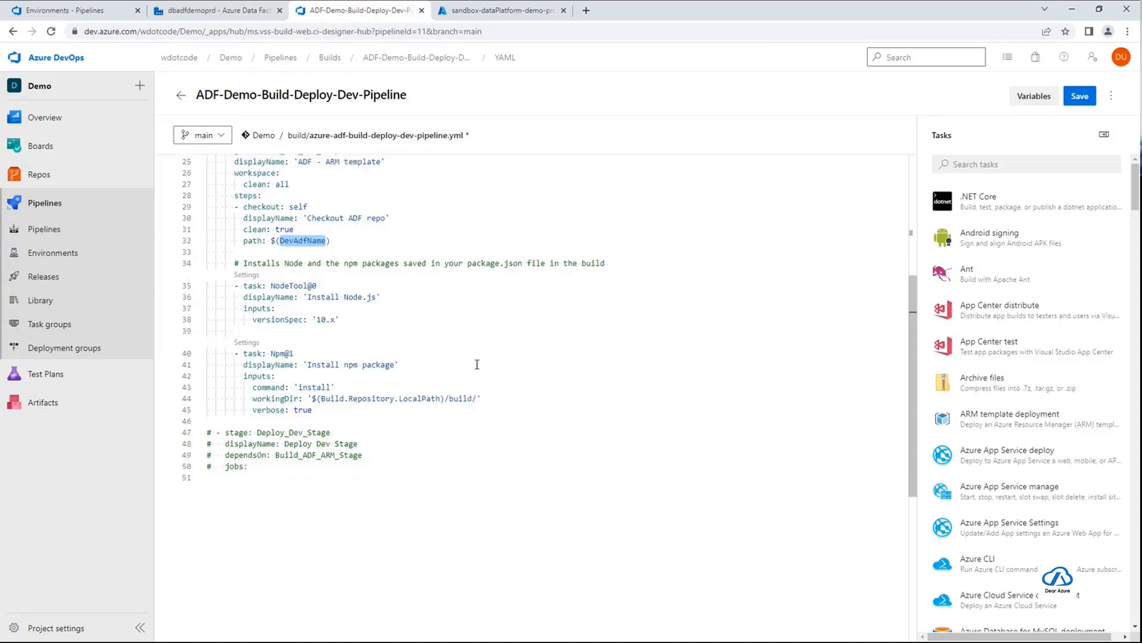
{"action": "scroll", "coordinate": [477, 364], "scroll_direction": "down", "scroll_amount": 1}
{"action": "key", "text": "alt+Tab"}
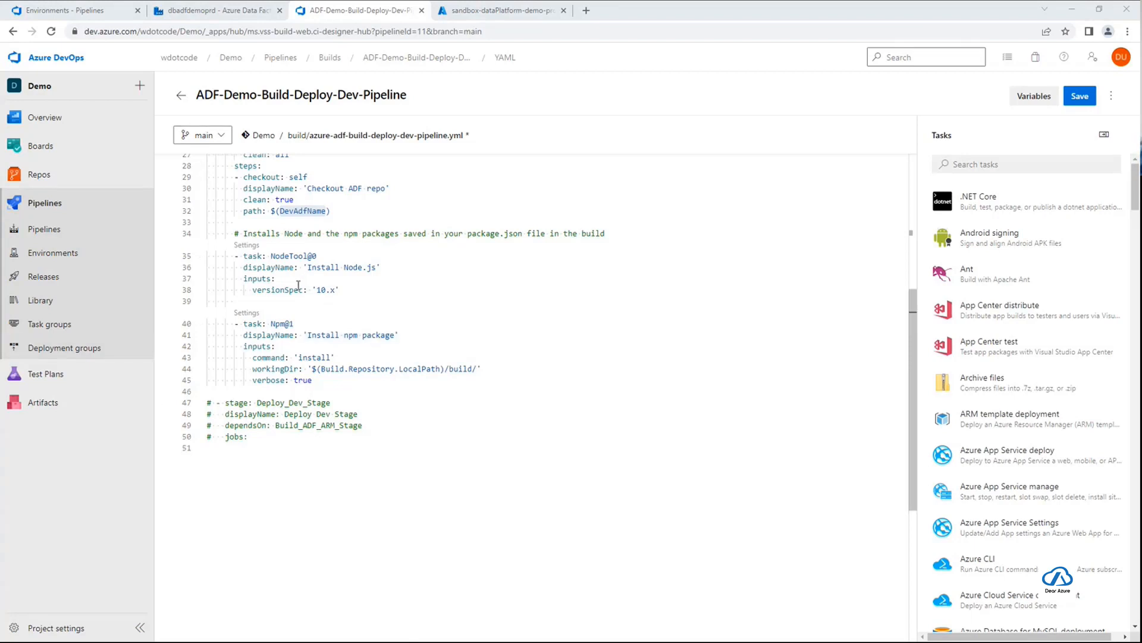
Examine the NodeTool and npm package installation tasks, including the npm working directory that points to the build folder
{"action": "double_click", "coordinate": [280, 256]}
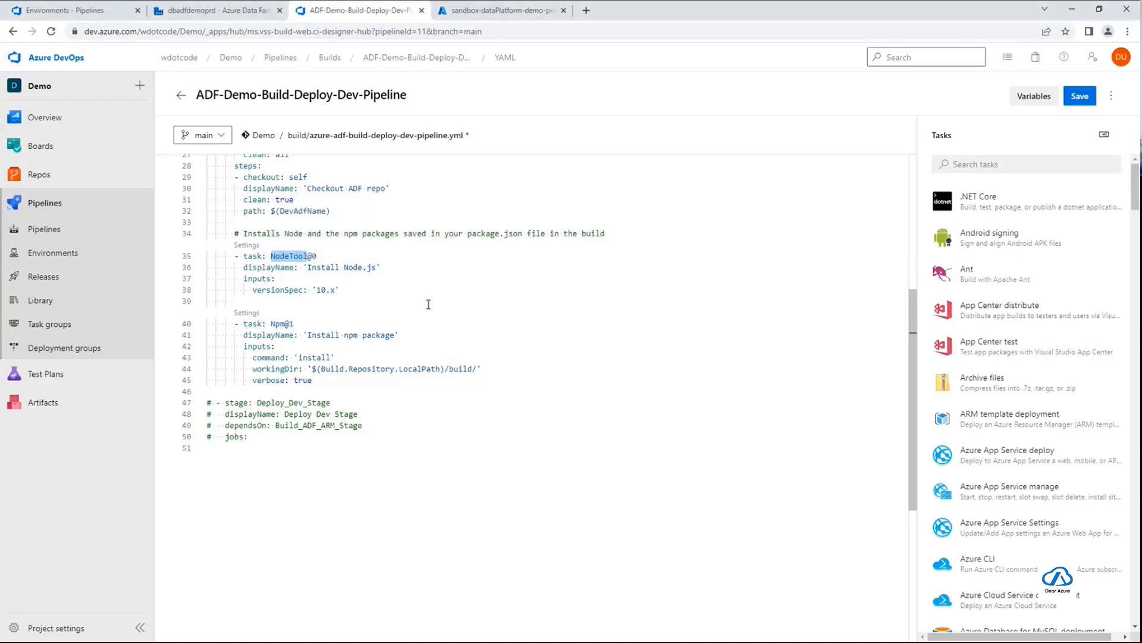
{"action": "double_click", "coordinate": [351, 335]}
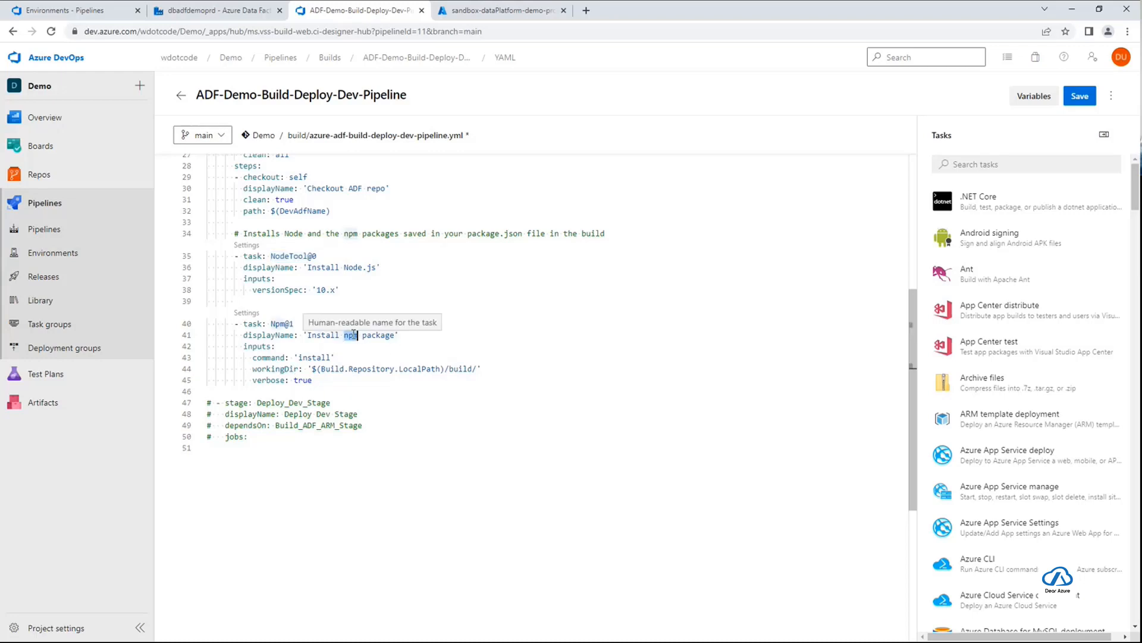
{"action": "double_click", "coordinate": [390, 335]}
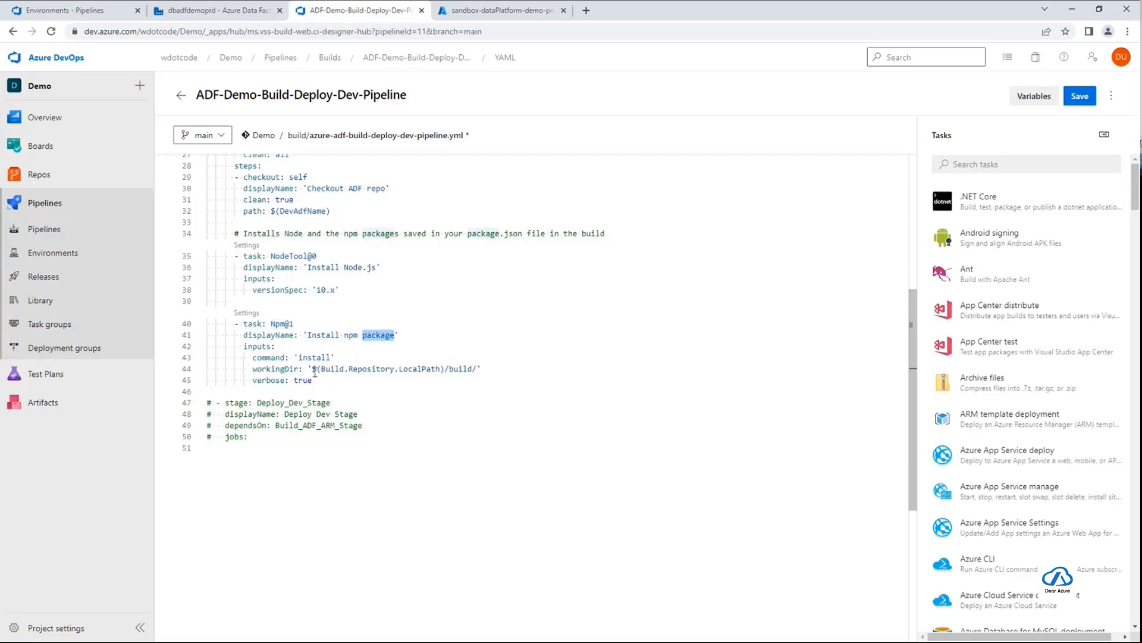
{"action": "left_click_drag", "start_coordinate": [313, 369], "coordinate": [475, 369]}
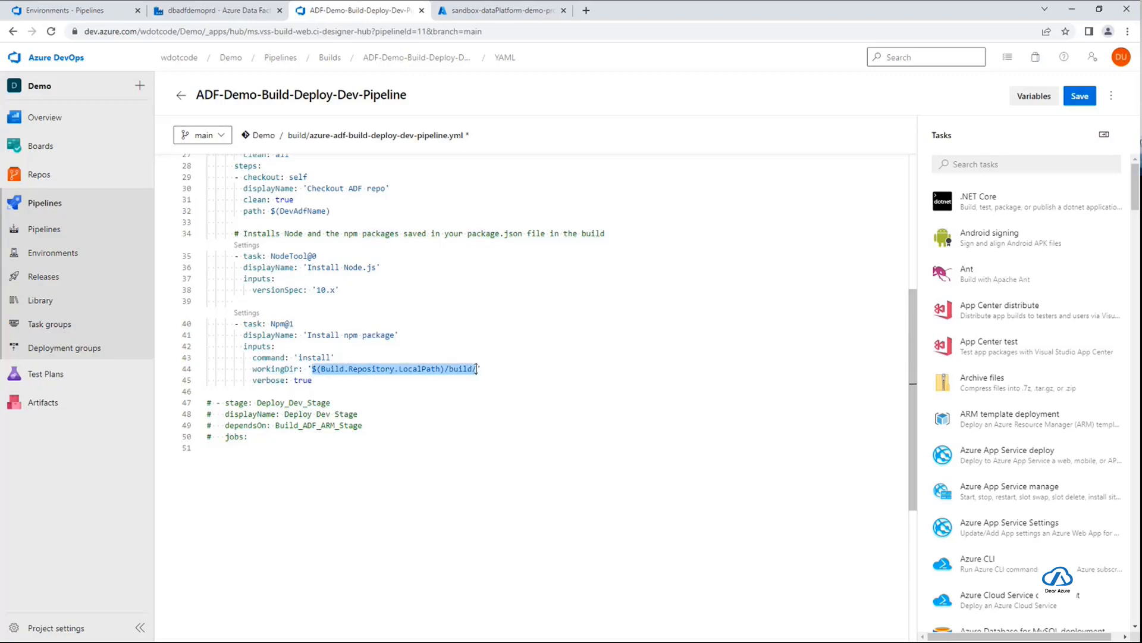
{"action": "scroll", "coordinate": [503, 400], "scroll_direction": "down", "scroll_amount": 1}
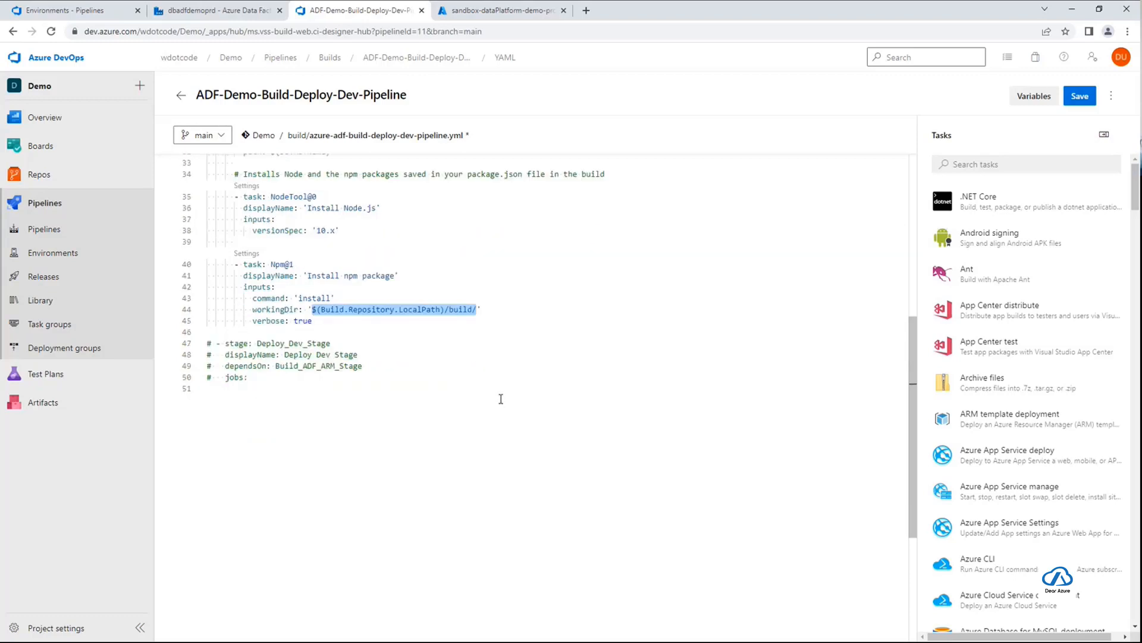
{"action": "left_click", "coordinate": [458, 309]}
{"action": "double_click", "coordinate": [459, 309]}
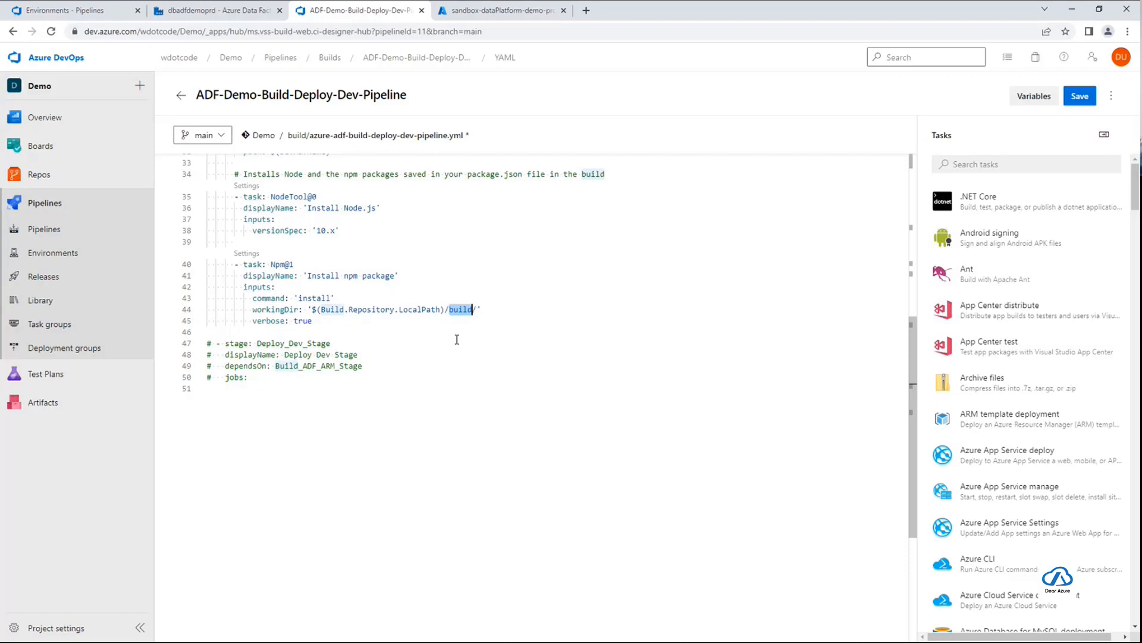
{"action": "left_click", "coordinate": [474, 309]}
{"action": "type", "text": "/"}
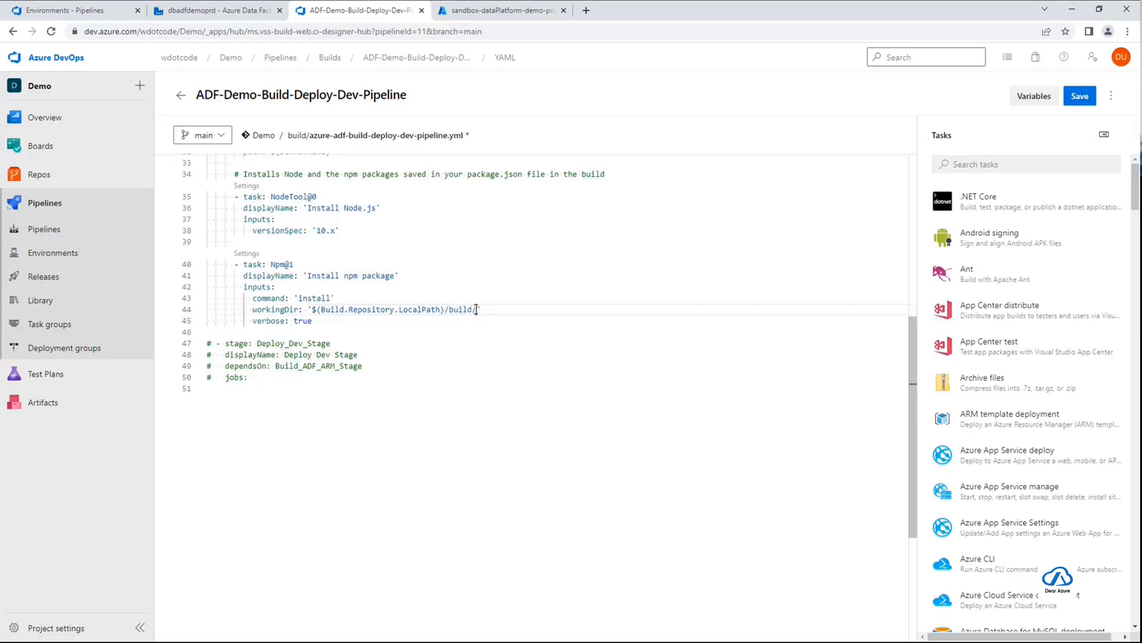
{"action": "double_click", "coordinate": [464, 309]}
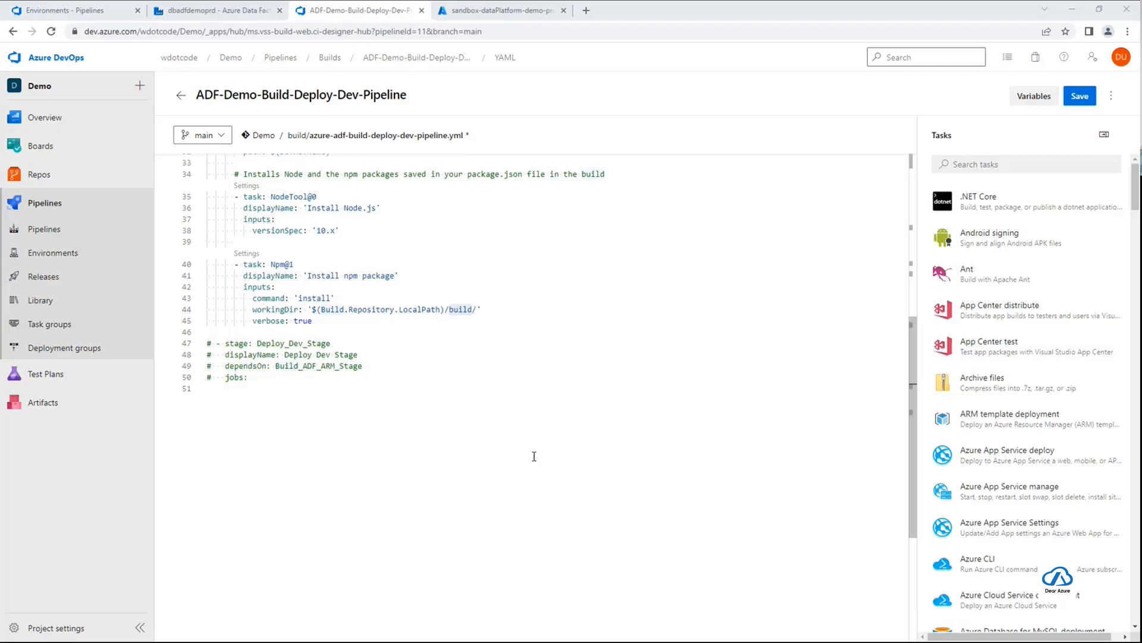
Add the Validate Source code, Generate ARM template and PublishPipelineArtifact tasks below the npm installation task, above the commented-out Deploy_Dev_Stage
{"action": "left_click", "coordinate": [371, 330]}
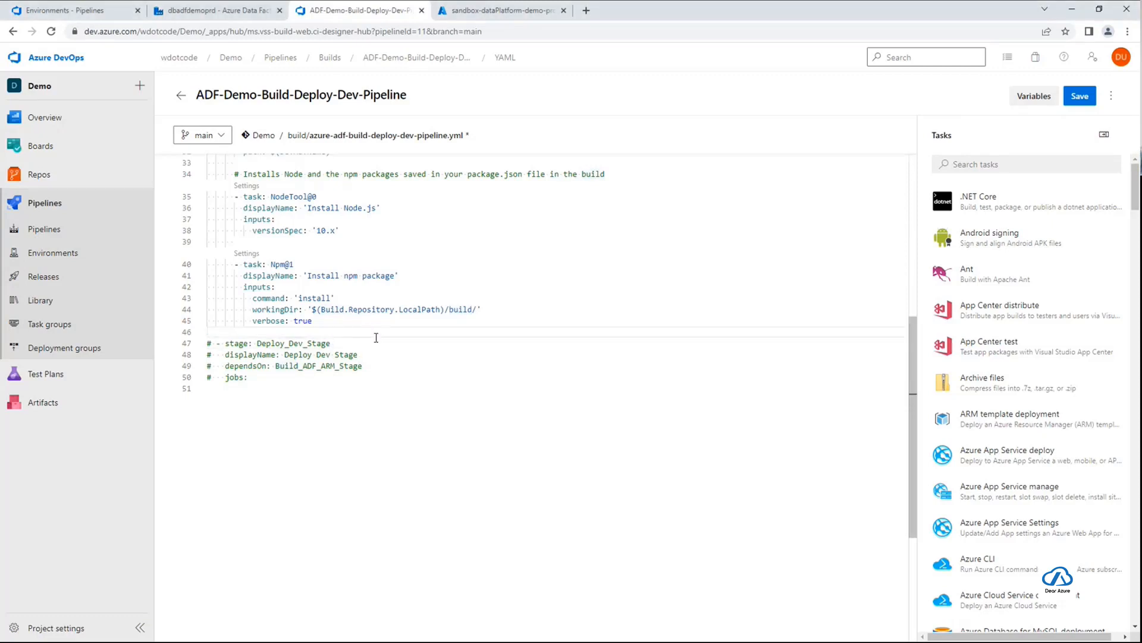
{"action": "key", "text": "Return"}
{"action": "key", "text": "ctrl+space"}
{"action": "key", "text": "Escape"}
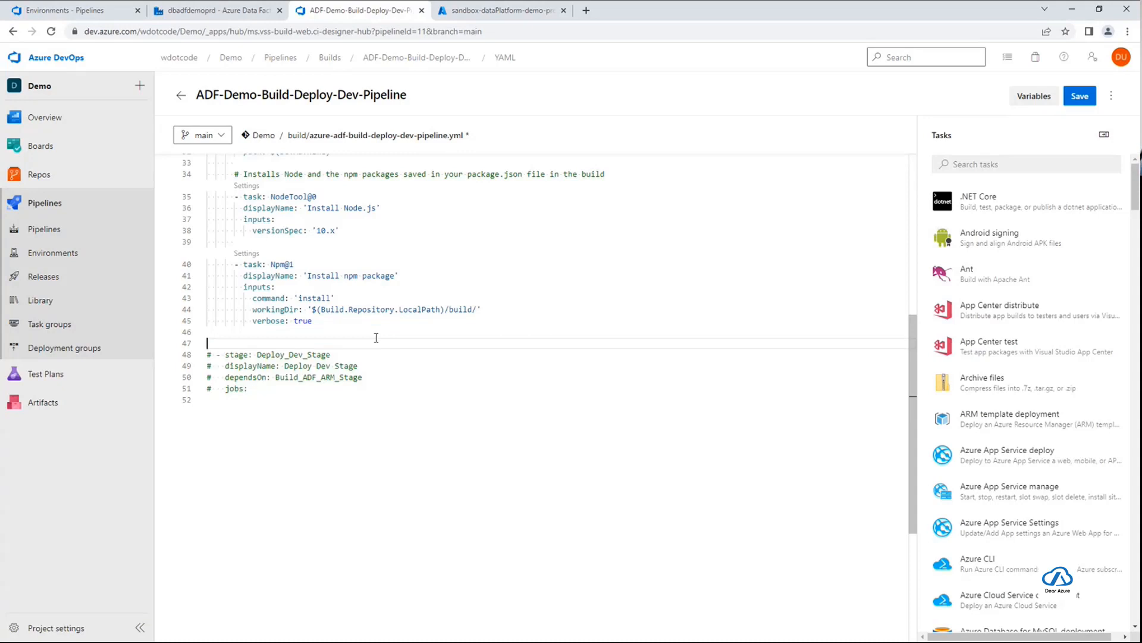
{"action": "key", "text": "Up"}
{"action": "key", "text": "Tab"}
{"action": "key", "text": "Tab"}
{"action": "key", "text": "Return"}
{"action": "key", "text": "ctrl+space"}
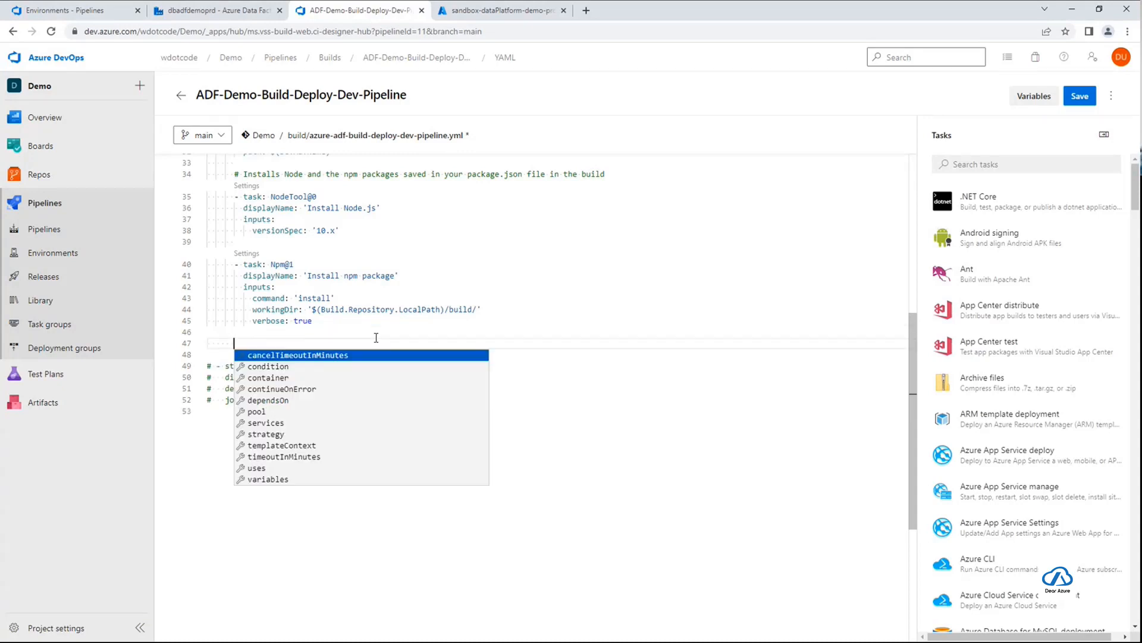
{"action": "type", "text": "# ADF - Validates all on adf-code. - task: Npm@1   displayName: 'Validate Source code'   inputs:     command: 'custom'     workingDir: '$(Build.Repository.LocalPath)/build/'     customCommand: 'run build validate $(Build.Repository.LocalPath)/adf-code $(BuildAdfResourceId)'  # ADF - Generate ARM template - task: Npm@1   displayName: 'Generate ARM template'   inputs:     command: 'custom'     workingDir: '$(Build.Repository.LocalPath)/build/'     customCommand: 'run build export $(Build.Repository.LocalPath)/adf-code $(BuildAdfResourceId) \"$(CommonPublishArmTemplateName)\"'  # Publish the artifact - task: PublishPipelineArtifact@1   displayName: 'Publish ARM tempate'   inputs:     targetPath: '$(Build.Repository.LocalPath)/build/$(CommonPublishArmTemplateName)'     artifact: '$(CommonPublishArmTemplateName)'     publishLocation: 'pipeline'"}
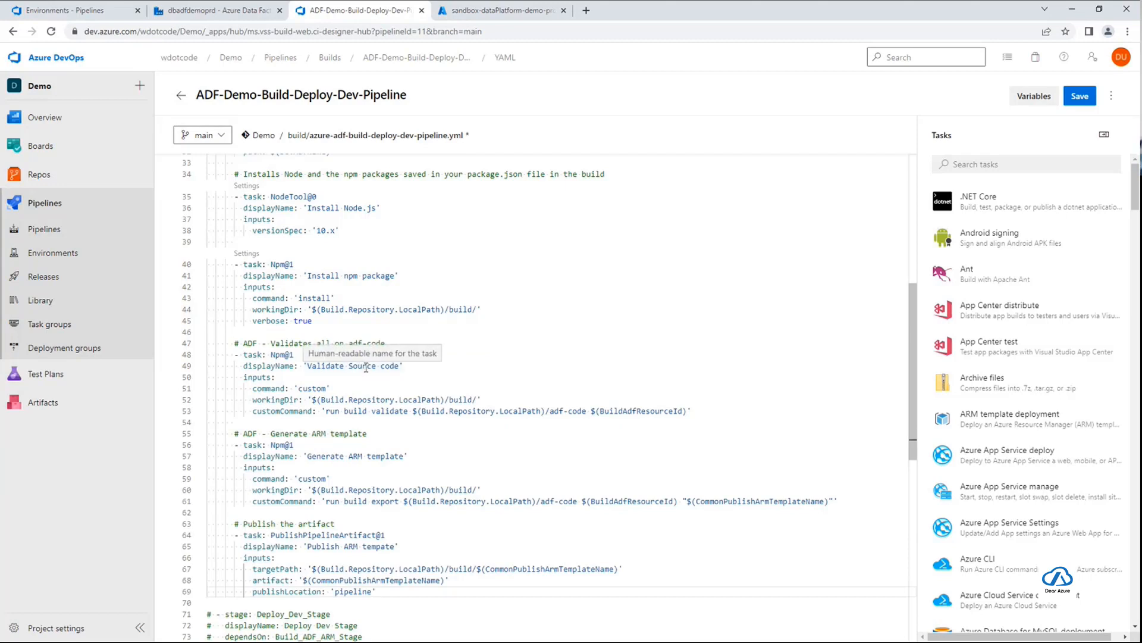
Examine the Validate Source code npm task and its custom build validate command against the adf-code folder
{"action": "scroll", "coordinate": [401, 370], "scroll_direction": "down", "scroll_amount": 1}
{"action": "scroll", "coordinate": [401, 369], "scroll_direction": "down", "scroll_amount": 1}
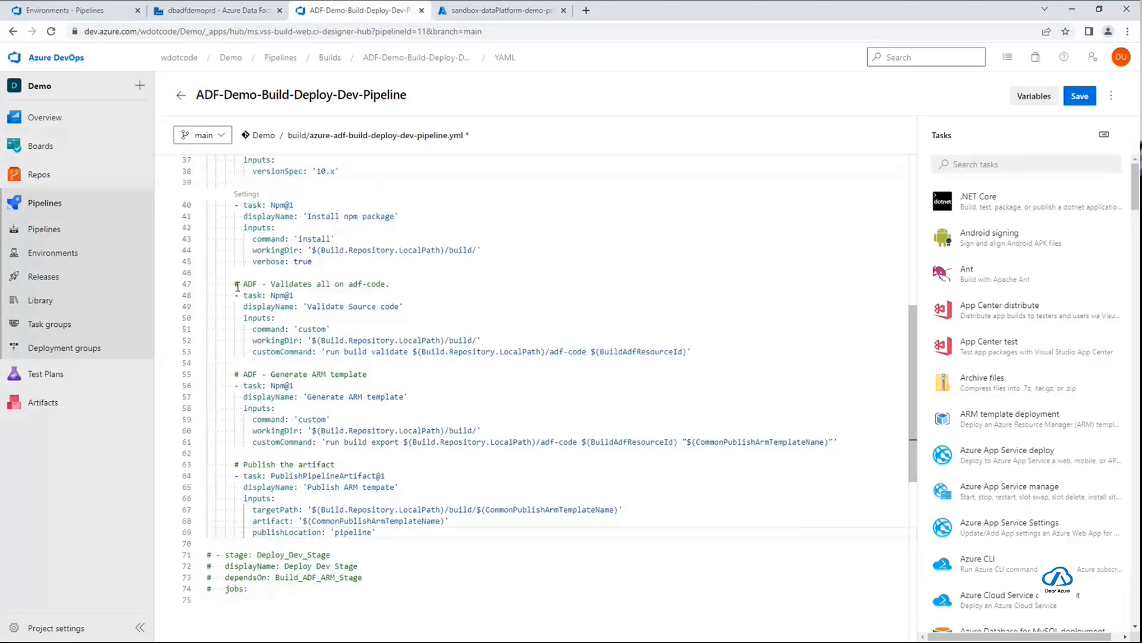
{"action": "left_click_drag", "start_coordinate": [236, 294], "coordinate": [302, 295]}
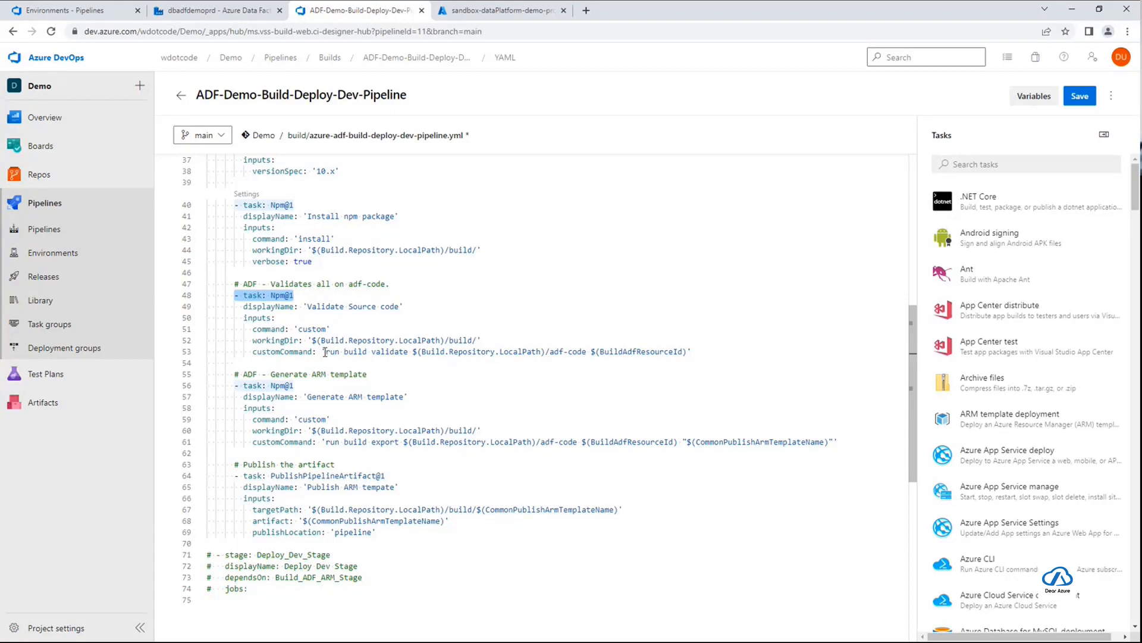
{"action": "left_click_drag", "start_coordinate": [325, 351], "coordinate": [687, 351]}
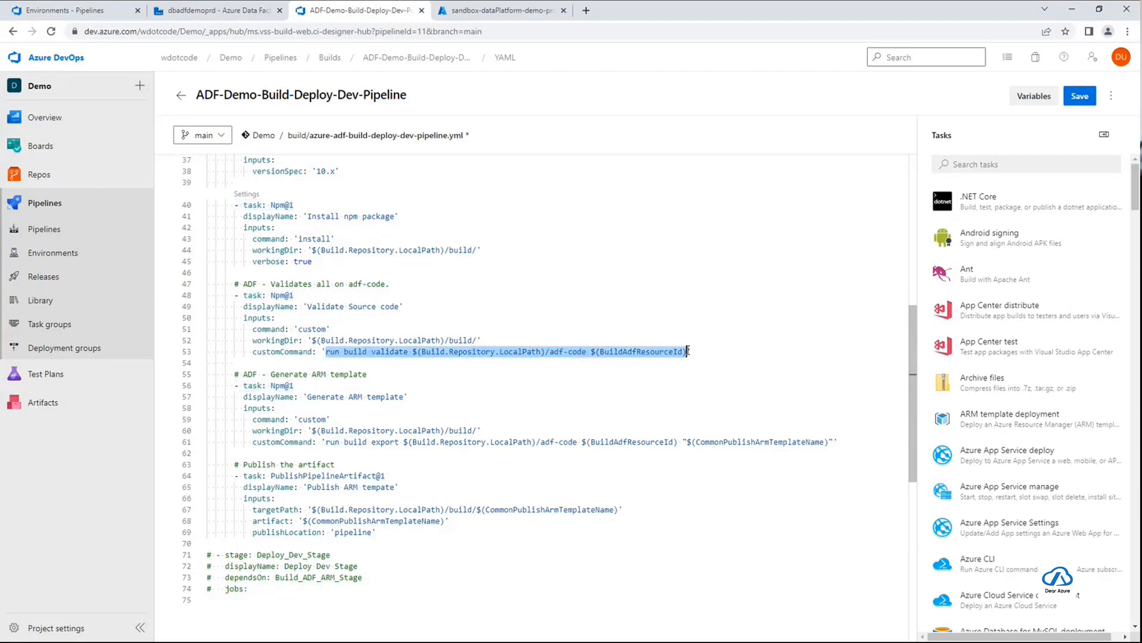
{"action": "left_click", "coordinate": [528, 351]}
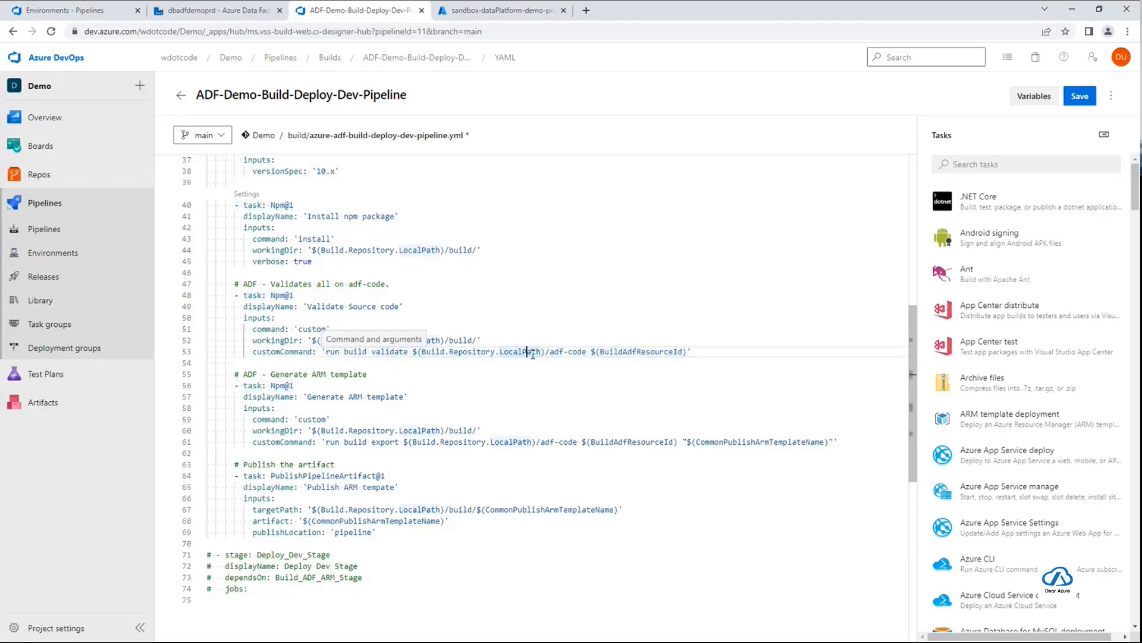
{"action": "scroll", "coordinate": [529, 348], "scroll_direction": "up", "scroll_amount": 1}
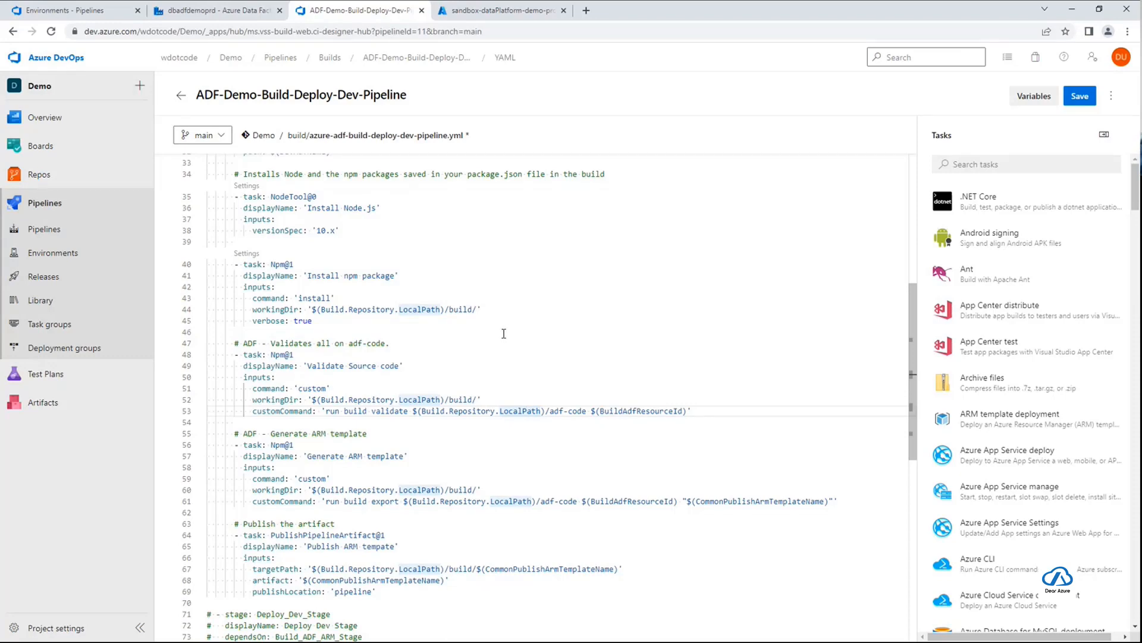
{"action": "scroll", "coordinate": [516, 371], "scroll_direction": "down", "scroll_amount": 1}
{"action": "scroll", "coordinate": [516, 372], "scroll_direction": "down", "scroll_amount": 1}
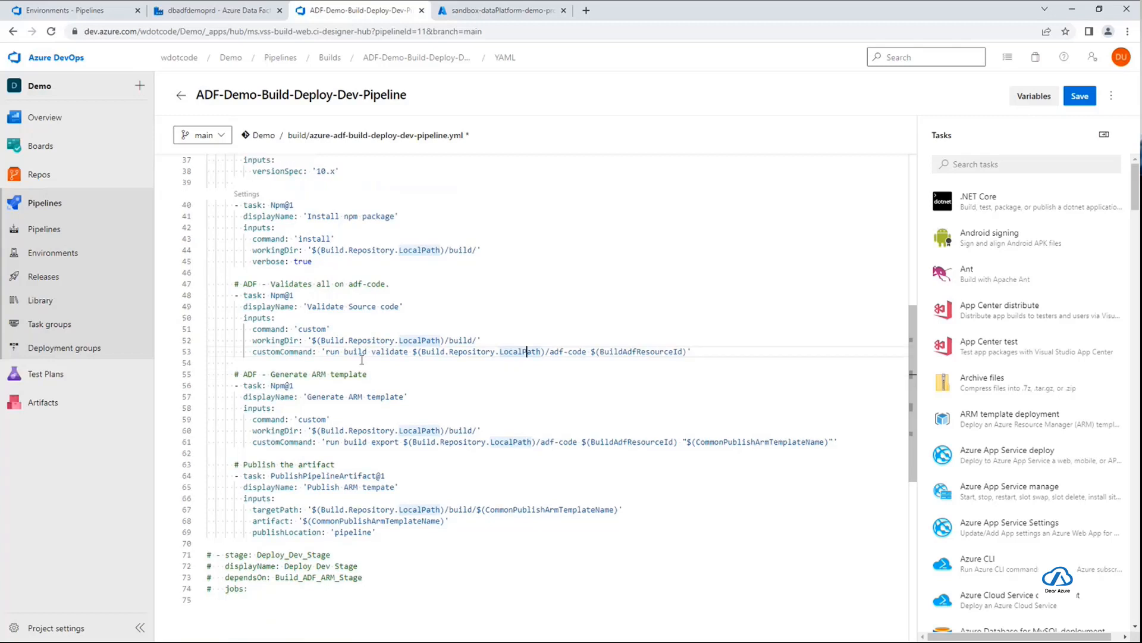
{"action": "left_click_drag", "start_coordinate": [321, 352], "coordinate": [688, 351]}
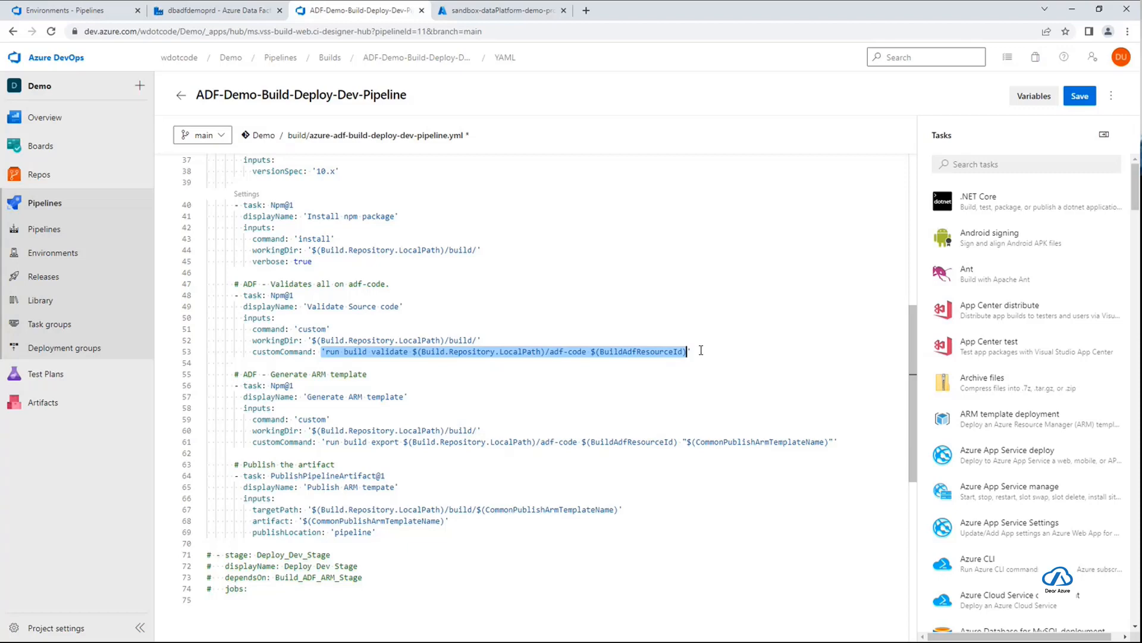
{"action": "left_click", "coordinate": [701, 350]}
Examine the Validate Source code and Generate ARM template tasks, including the custom build export command
{"action": "scroll", "coordinate": [699, 354], "scroll_direction": "down", "scroll_amount": 2}
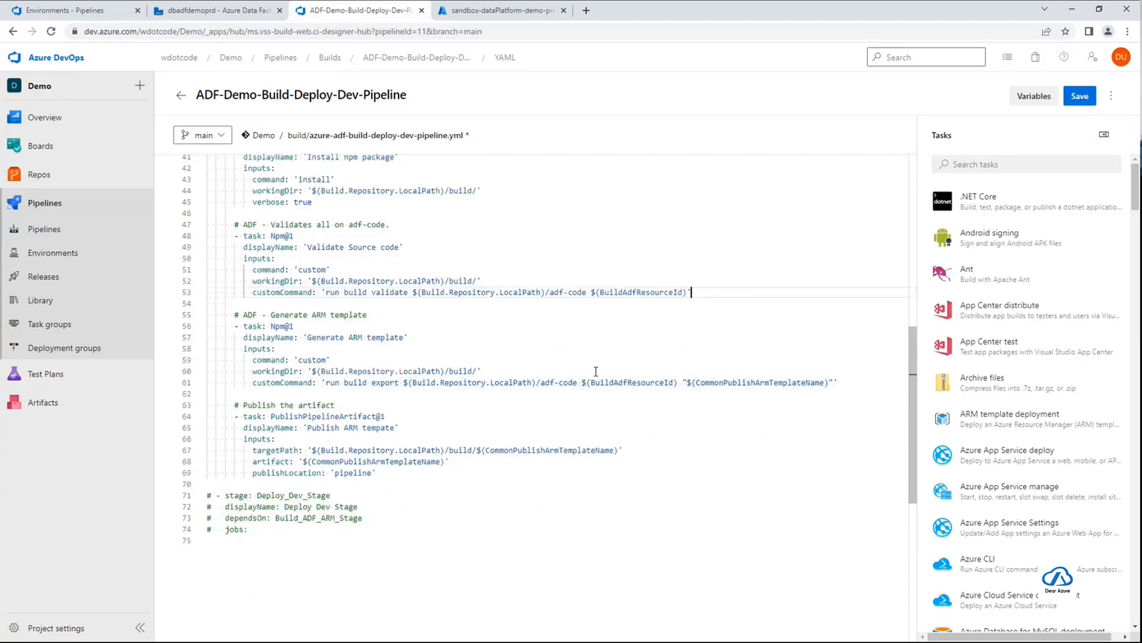
{"action": "scroll", "coordinate": [584, 423], "scroll_direction": "down", "scroll_amount": 1}
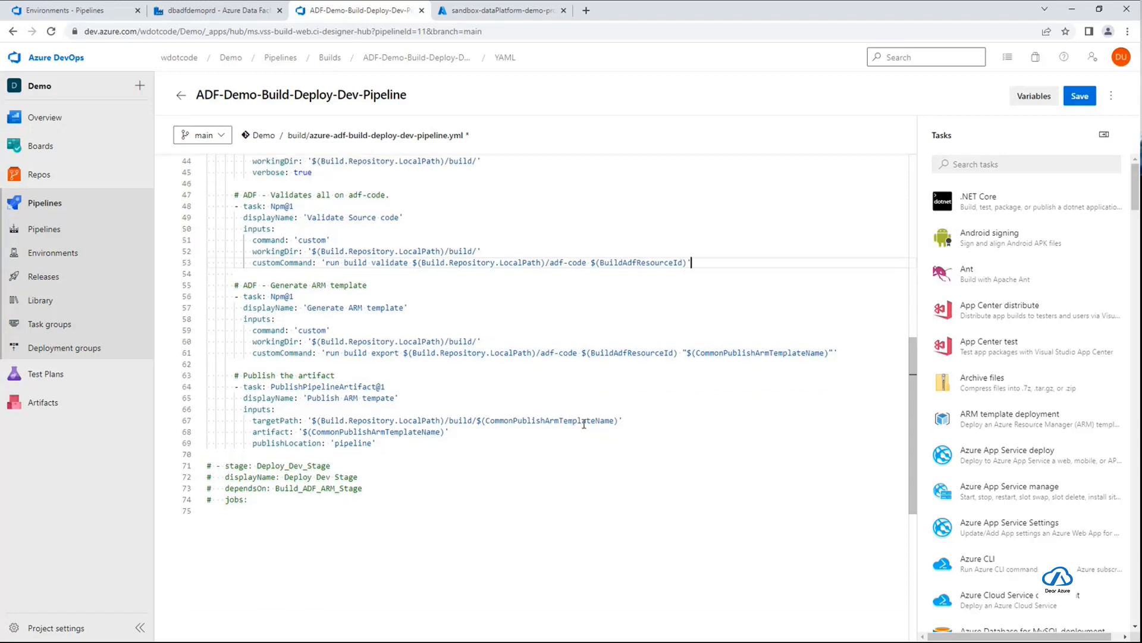
{"action": "left_click", "coordinate": [274, 296]}
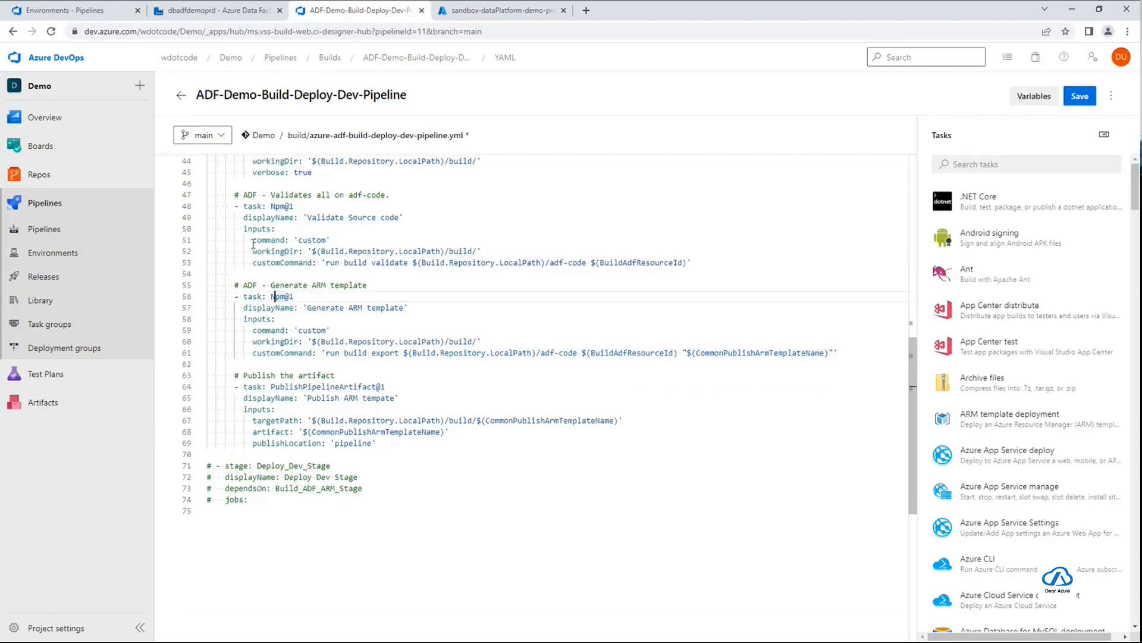
{"action": "left_click_drag", "start_coordinate": [235, 194], "coordinate": [851, 351]}
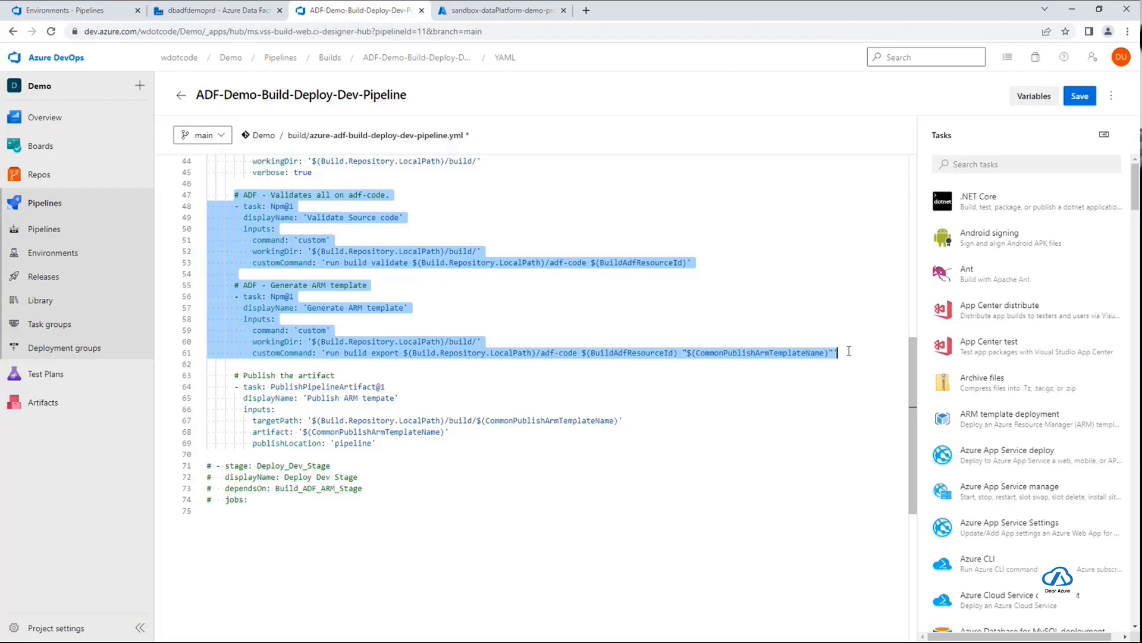
{"action": "left_click", "coordinate": [849, 351]}
{"action": "scroll", "coordinate": [849, 351], "scroll_direction": "down", "scroll_amount": 1}
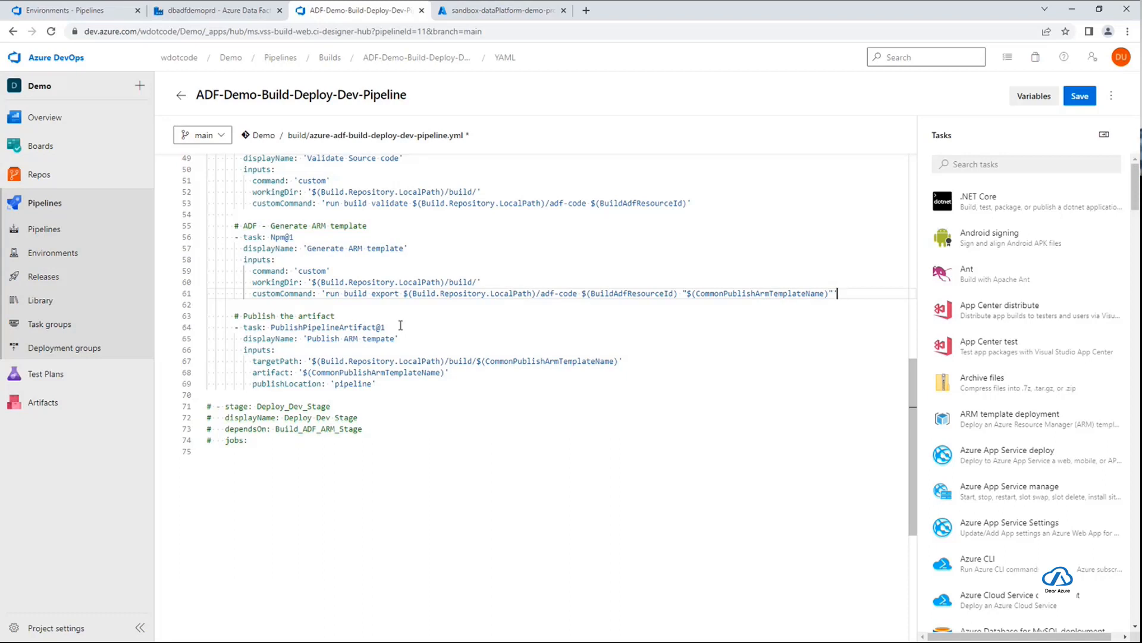
Examine the PublishPipelineArtifact task's target path, artifact name and publish location, comparing its path with the Generate ARM template working directory
{"action": "left_click_drag", "start_coordinate": [400, 327], "coordinate": [274, 328]}
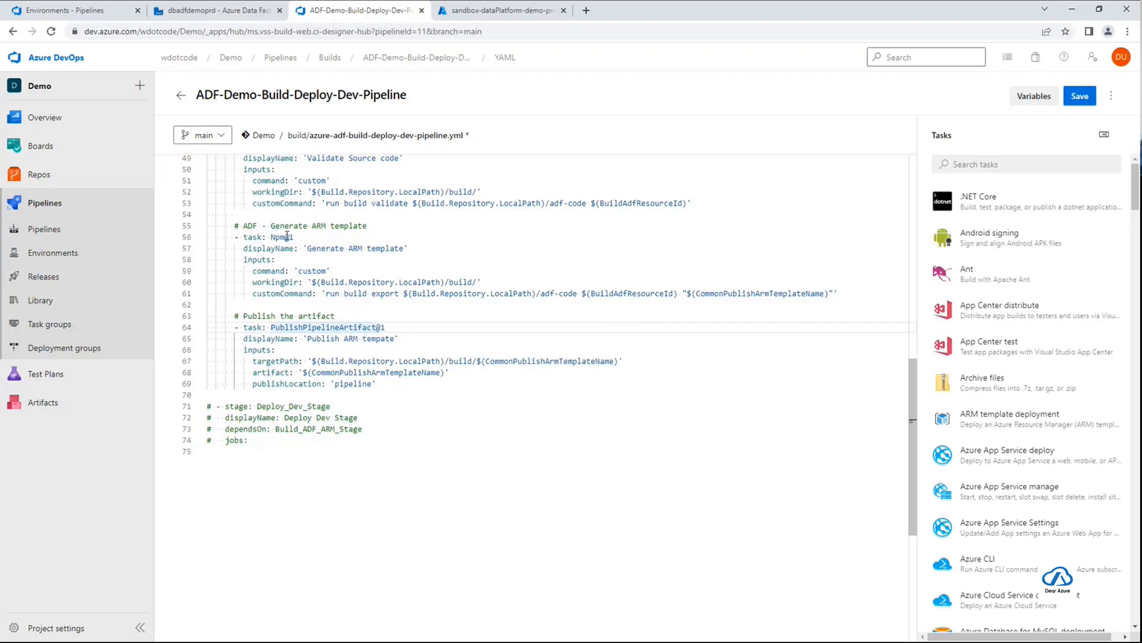
{"action": "left_click", "coordinate": [326, 226]}
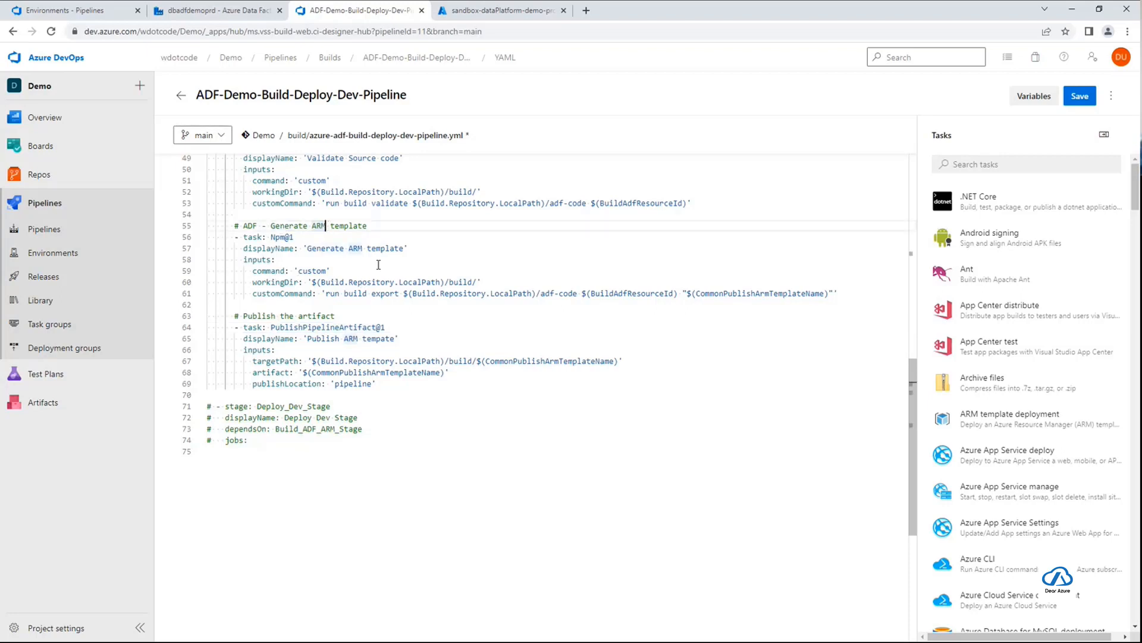
{"action": "left_click", "coordinate": [312, 282]}
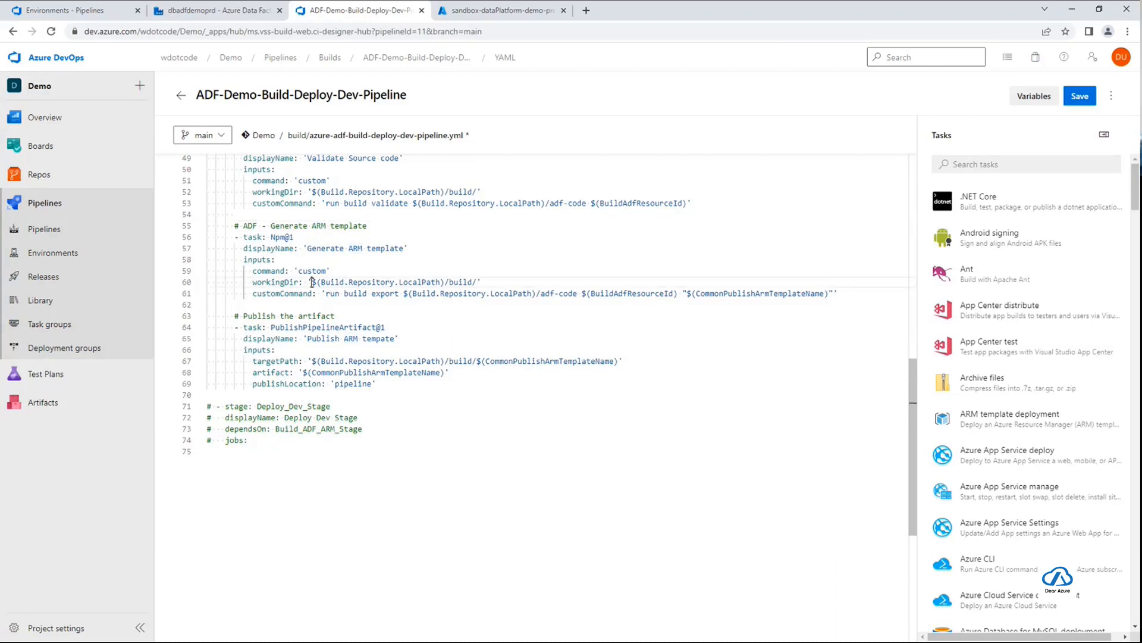
{"action": "left_click_drag", "start_coordinate": [312, 282], "coordinate": [477, 282]}
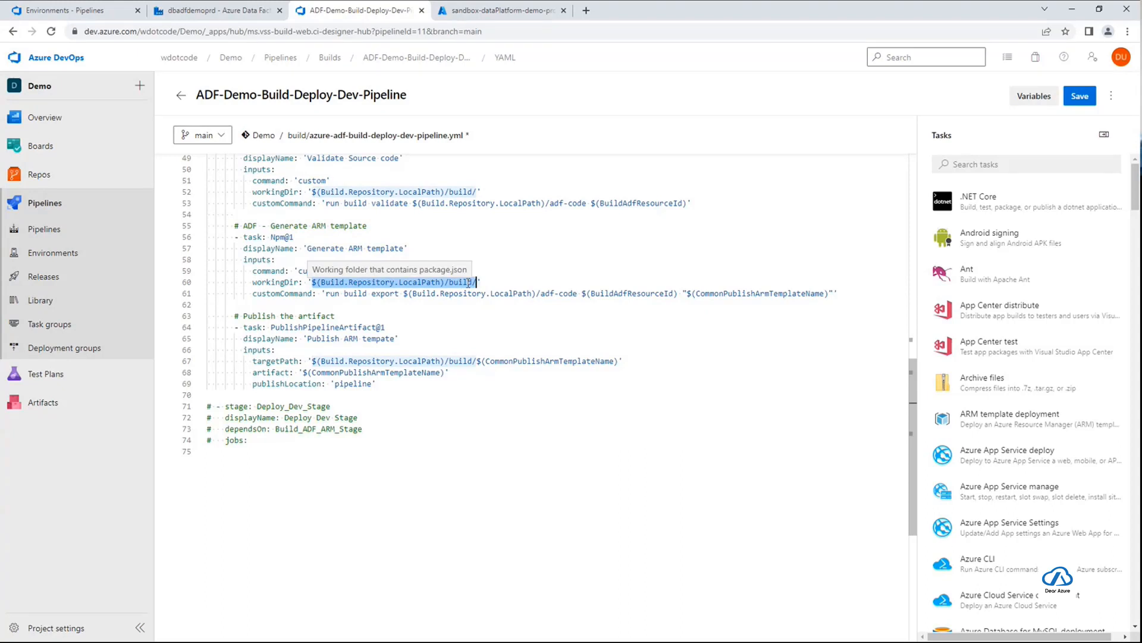
{"action": "left_click_drag", "start_coordinate": [312, 361], "coordinate": [618, 362]}
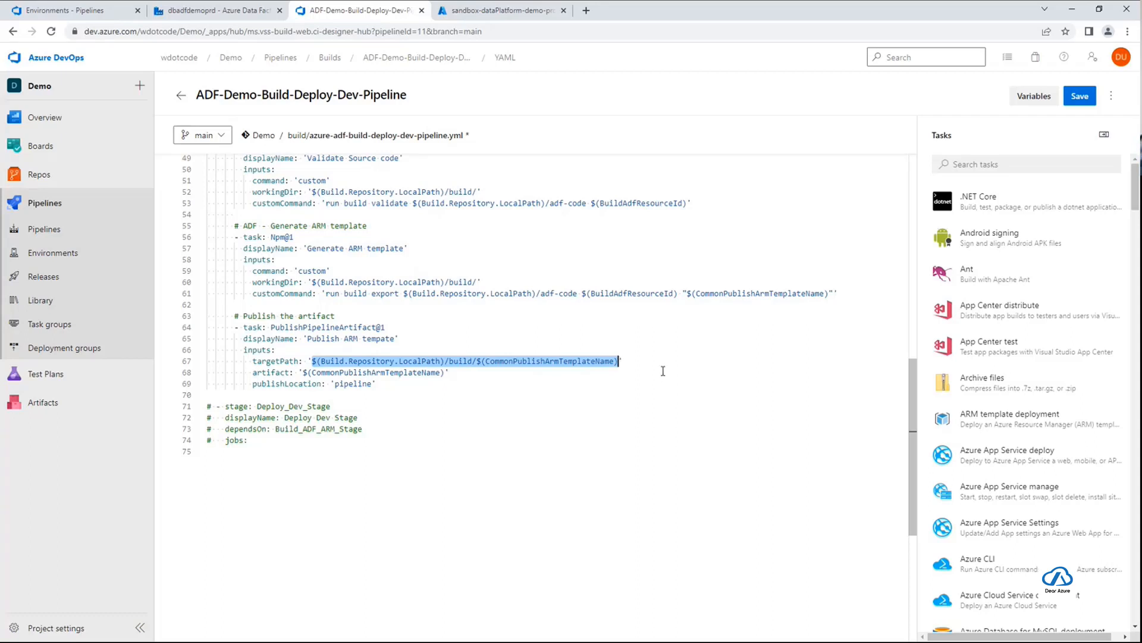
{"action": "double_click", "coordinate": [560, 362]}
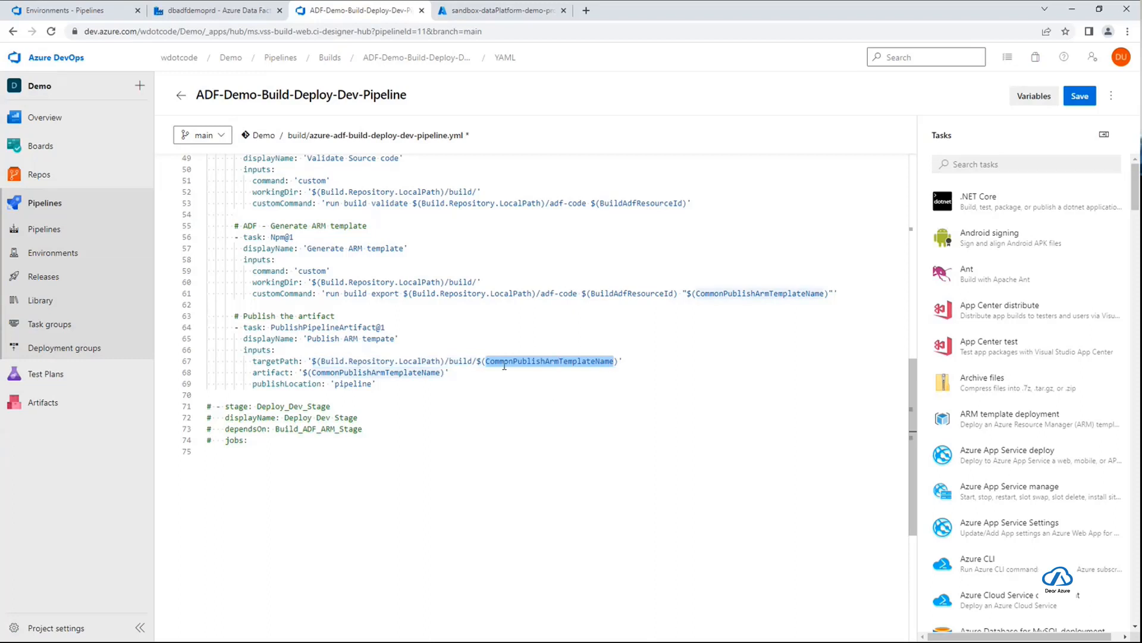
{"action": "left_click", "coordinate": [633, 361]}
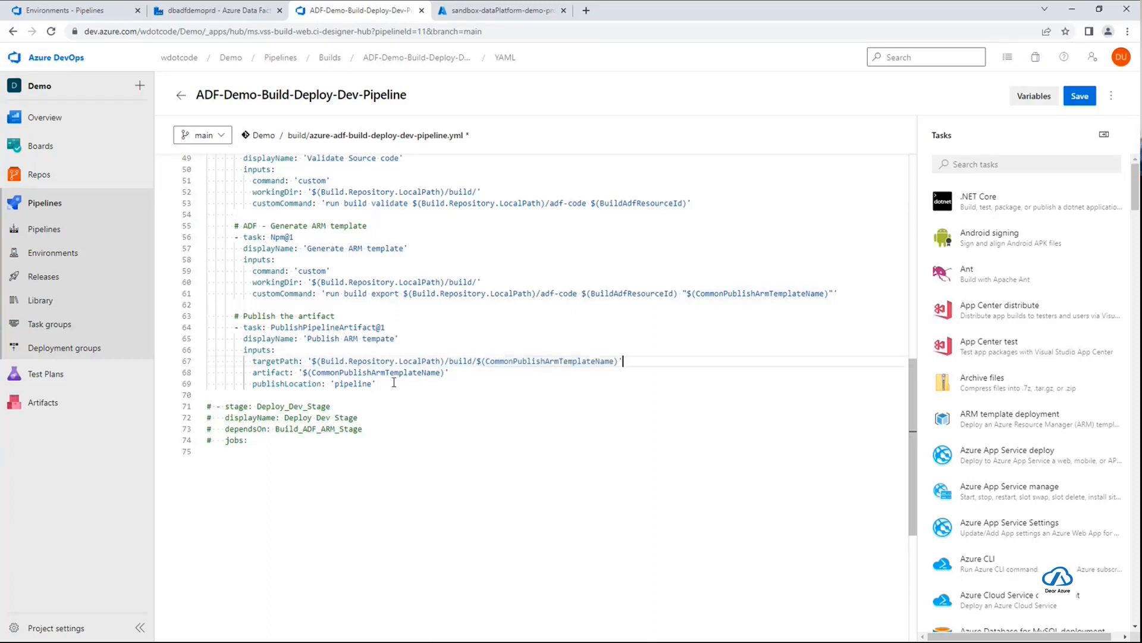
{"action": "double_click", "coordinate": [417, 372]}
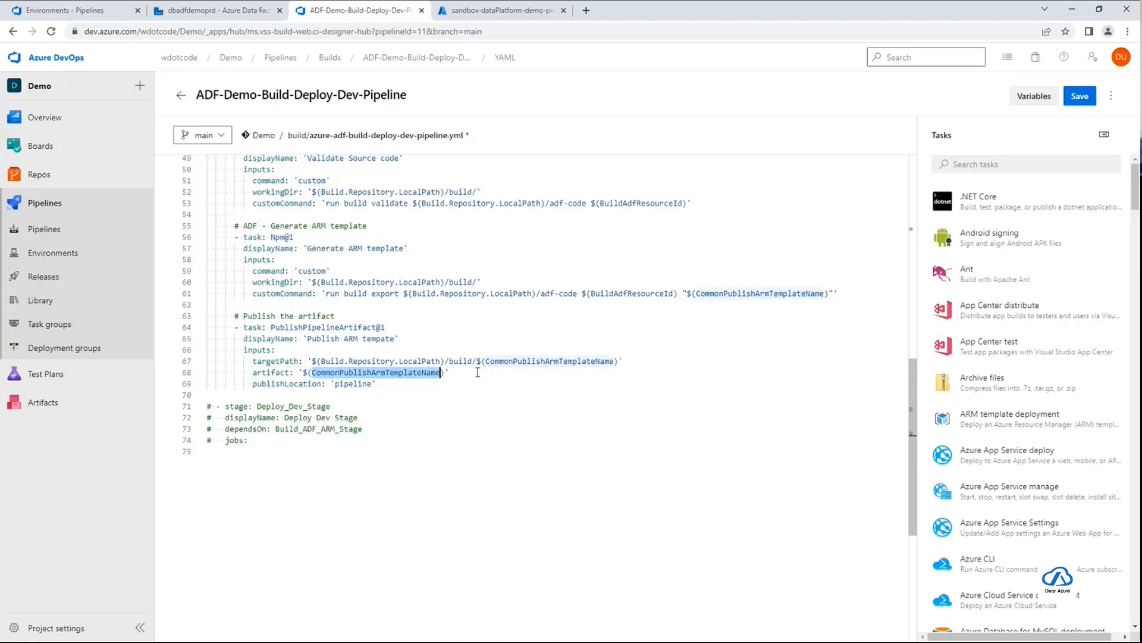
{"action": "double_click", "coordinate": [353, 384]}
{"action": "left_click", "coordinate": [420, 385]}
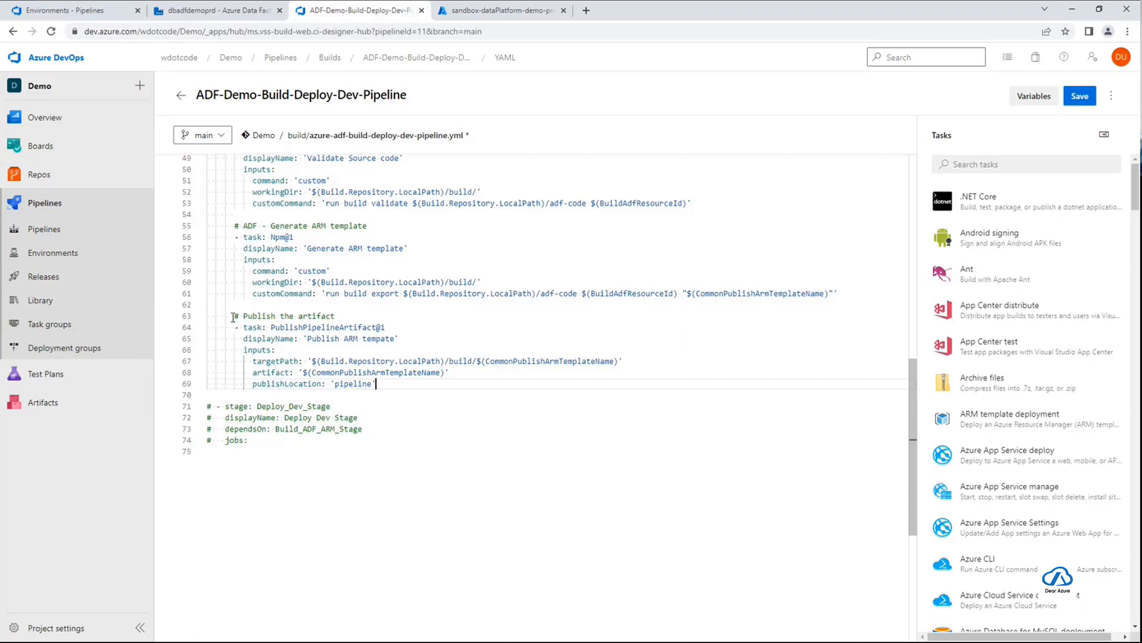
{"action": "left_click_drag", "start_coordinate": [233, 317], "coordinate": [483, 387]}
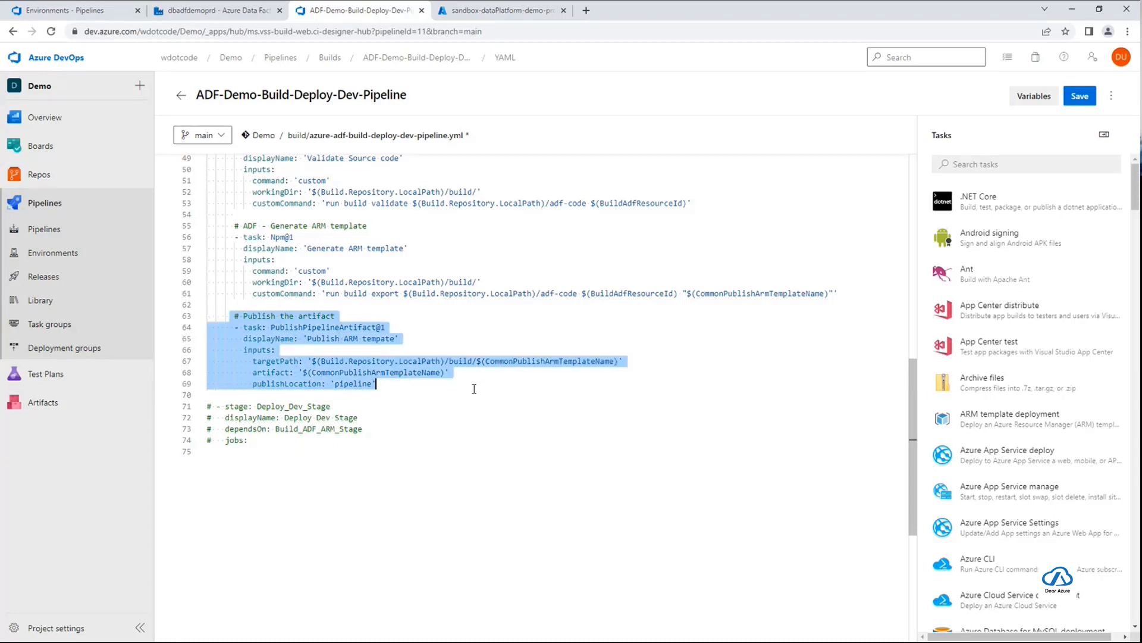
{"action": "left_click", "coordinate": [474, 389]}
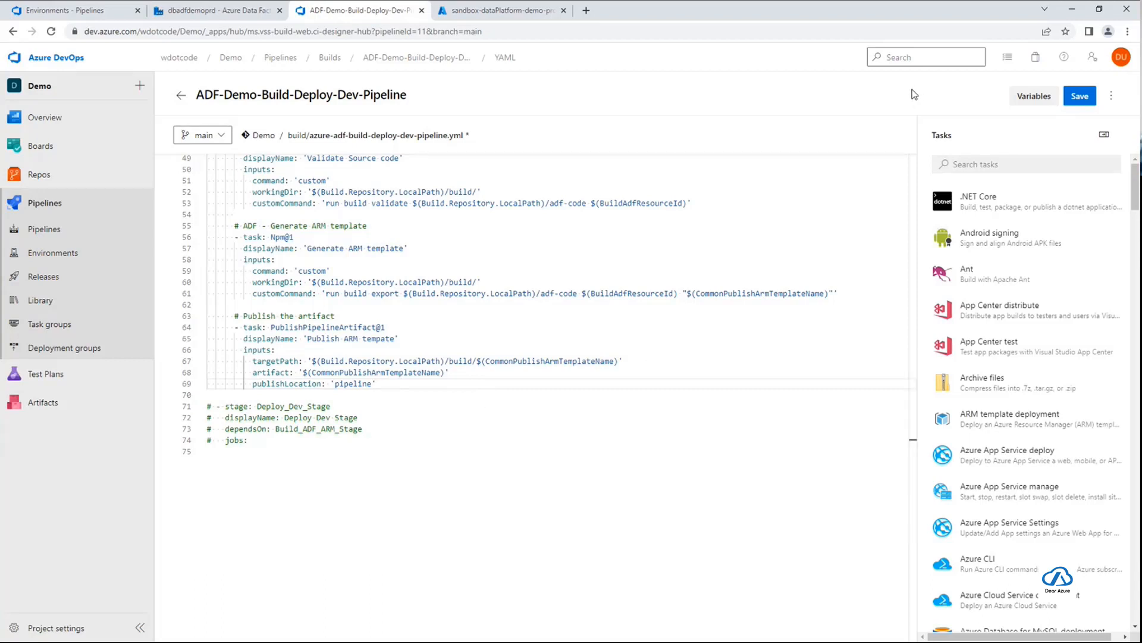
Save the pipeline YAML directly to the main branch with the commit message "Add steps for publishing ARM template"
{"action": "left_click", "coordinate": [1079, 96]}
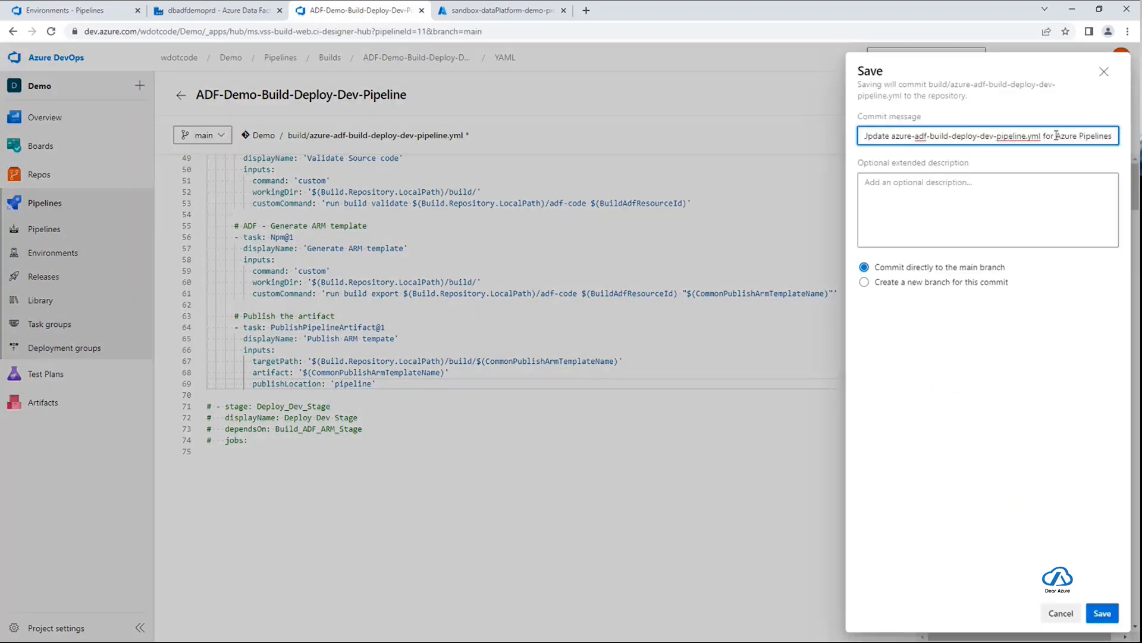
{"action": "key", "text": "ctrl+a"}
{"action": "type", "text": "Add ste"}
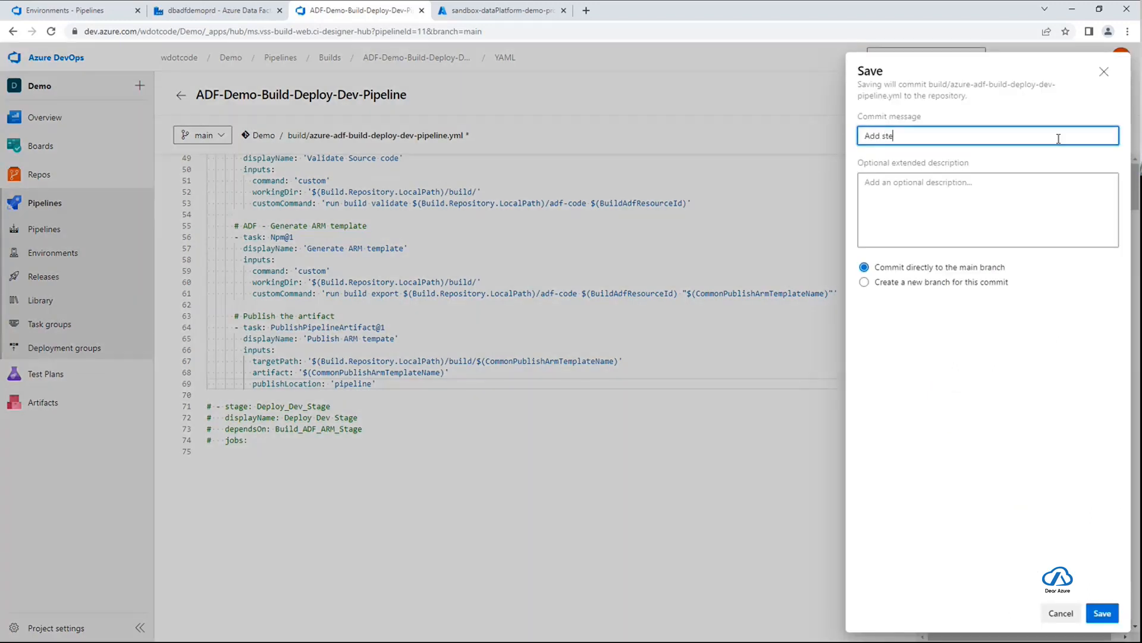
{"action": "type", "text": "ps for publsishing ARM template"}
{"action": "left_click", "coordinate": [1101, 614]}
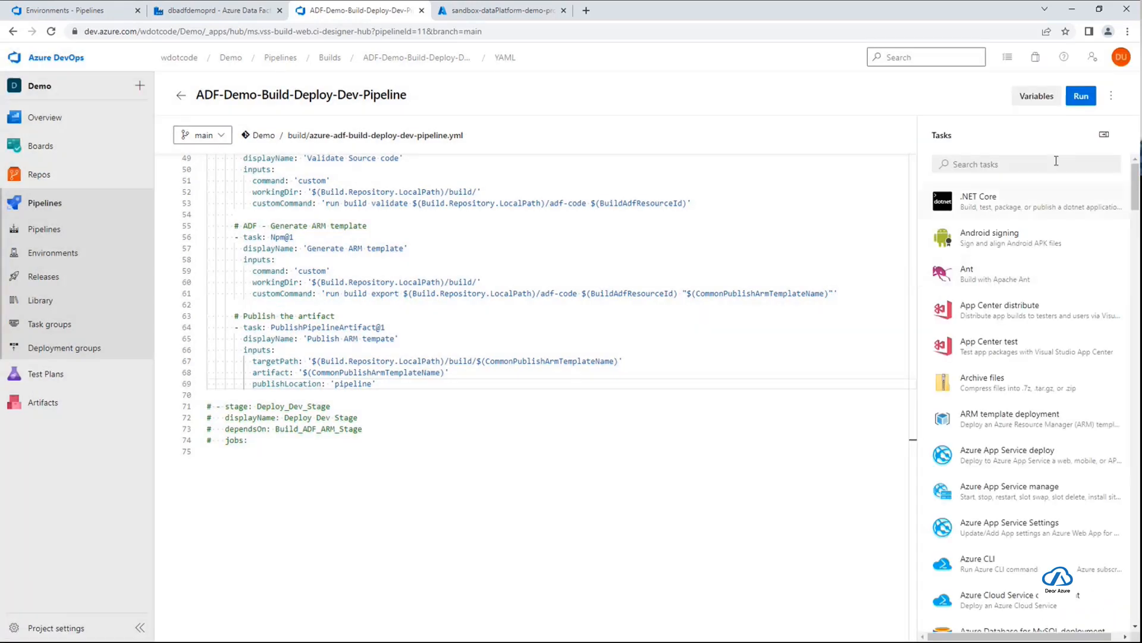
Run the pipeline on the main branch and open its ADF - ARM template job
{"action": "left_click", "coordinate": [1081, 95]}
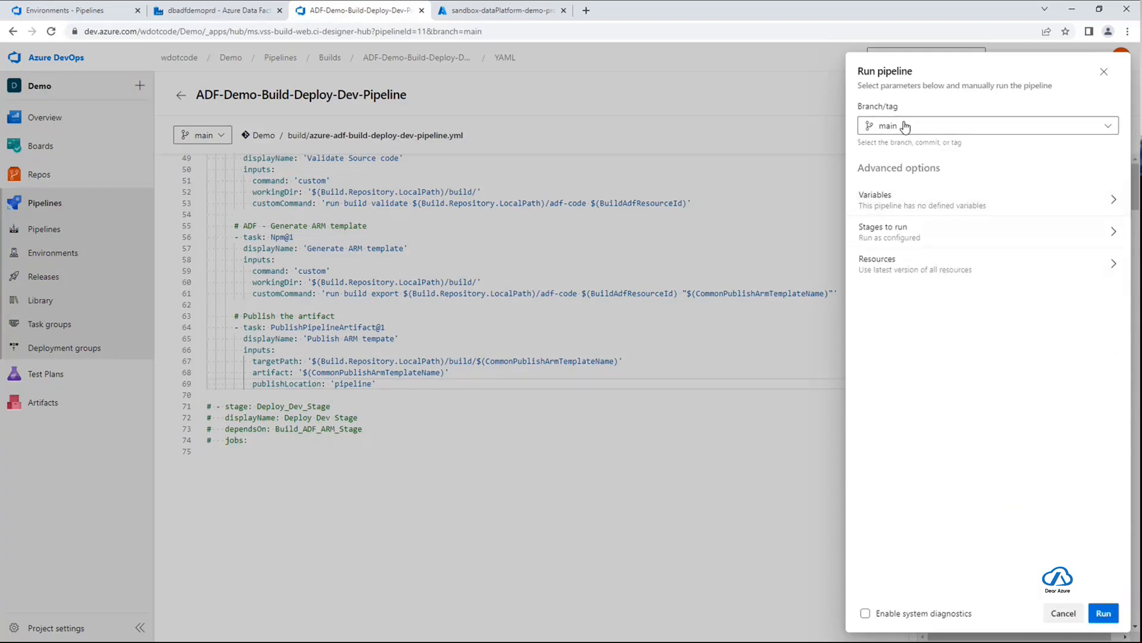
{"action": "left_click", "coordinate": [1107, 614]}
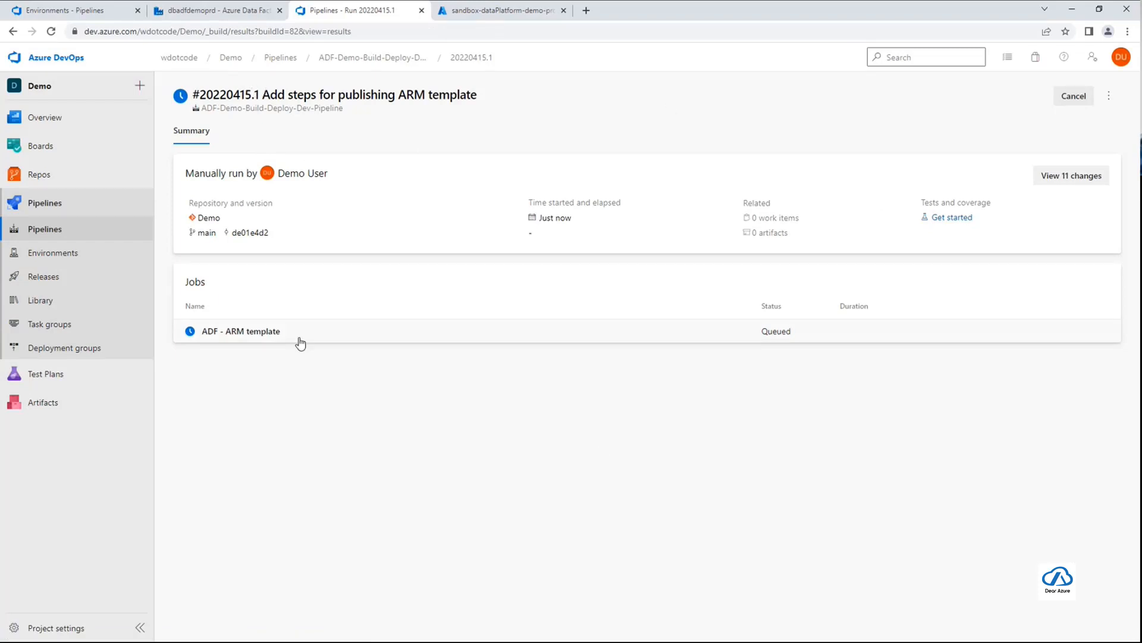
{"action": "left_click", "coordinate": [231, 339]}
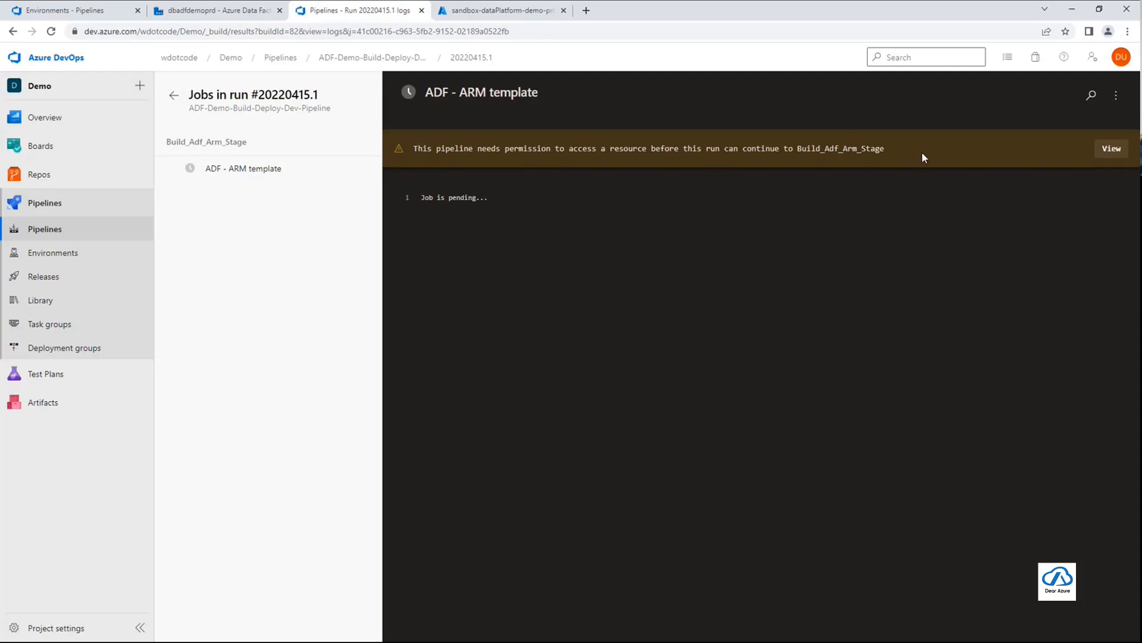
Permit the pipeline to use the Adf-config variable group required by Build_Adf_Arm_Stage
{"action": "double_click", "coordinate": [880, 148]}
{"action": "left_click", "coordinate": [901, 150]}
{"action": "left_click", "coordinate": [1111, 150]}
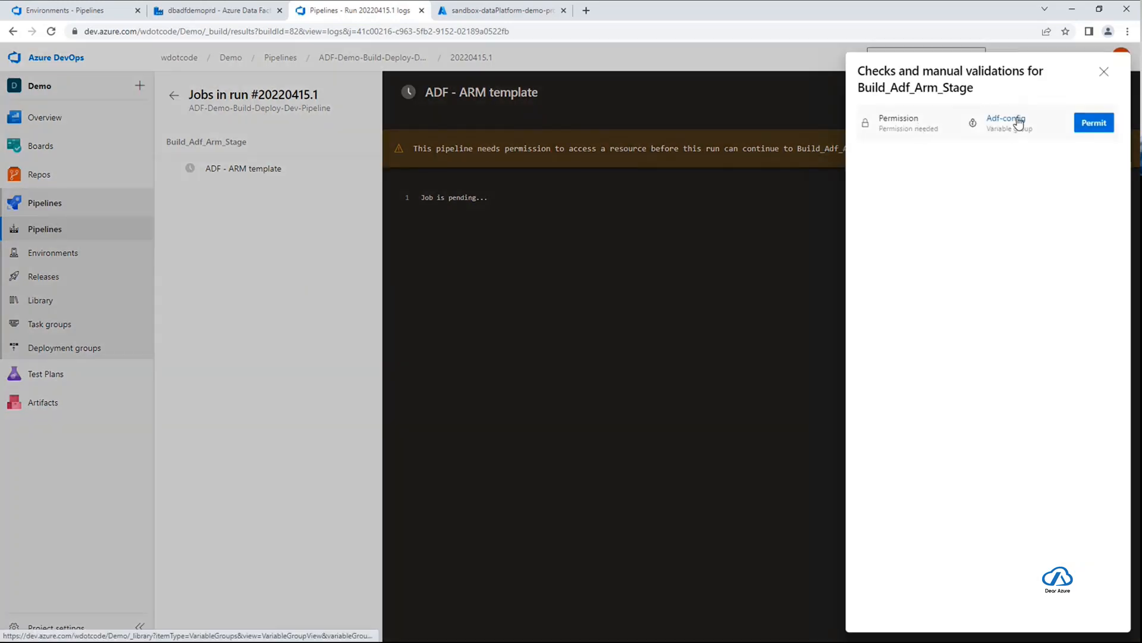
{"action": "left_click", "coordinate": [1097, 124]}
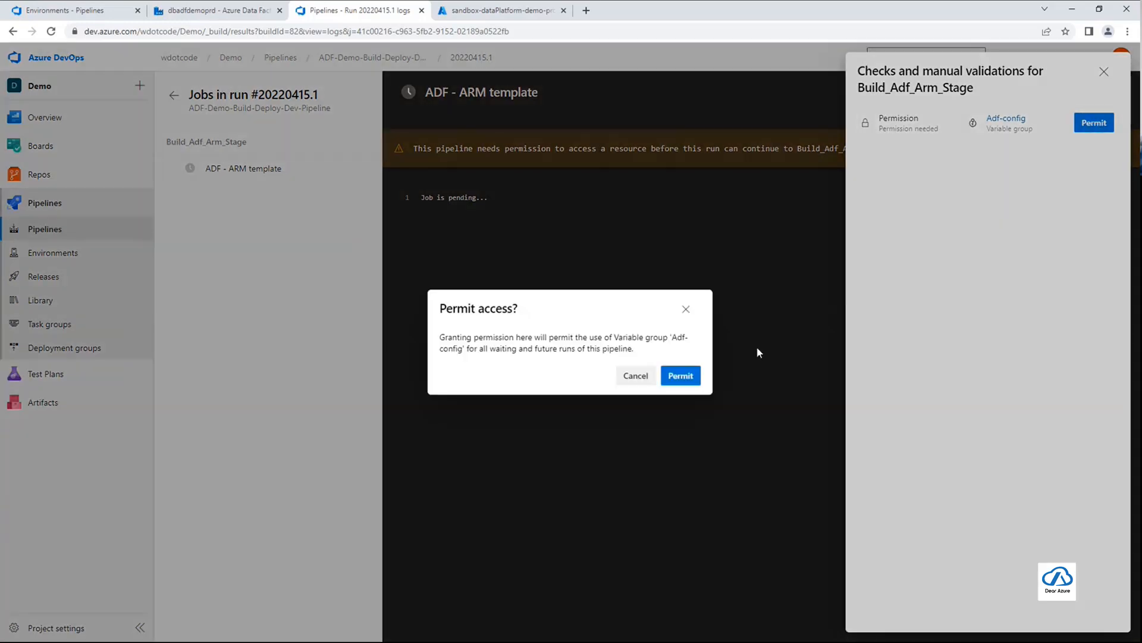
{"action": "left_click", "coordinate": [680, 376]}
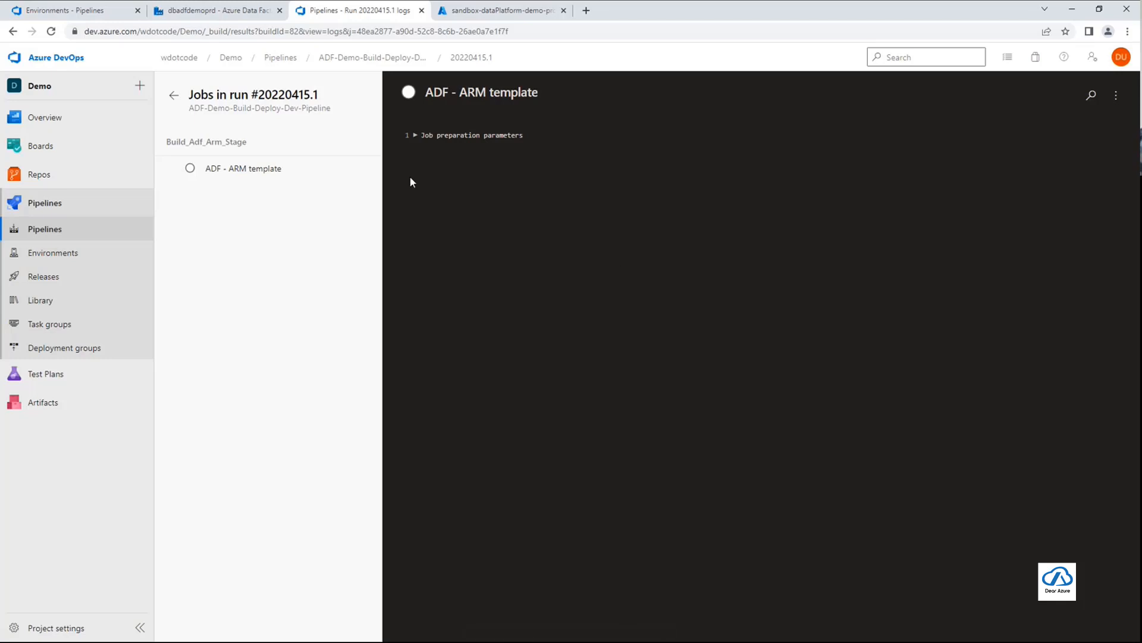
Reopen the ADF - ARM template job from the run summary and examine the Checkout ADF repo, Install Node.js and Install npm package logs
{"action": "left_click", "coordinate": [174, 96]}
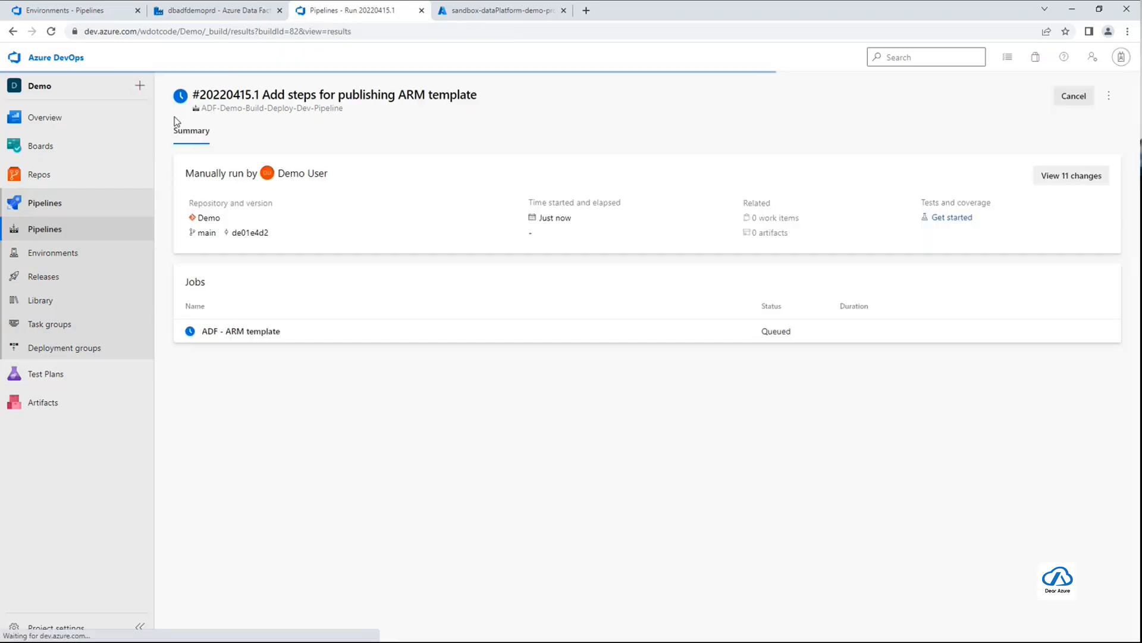
{"action": "left_click", "coordinate": [289, 340]}
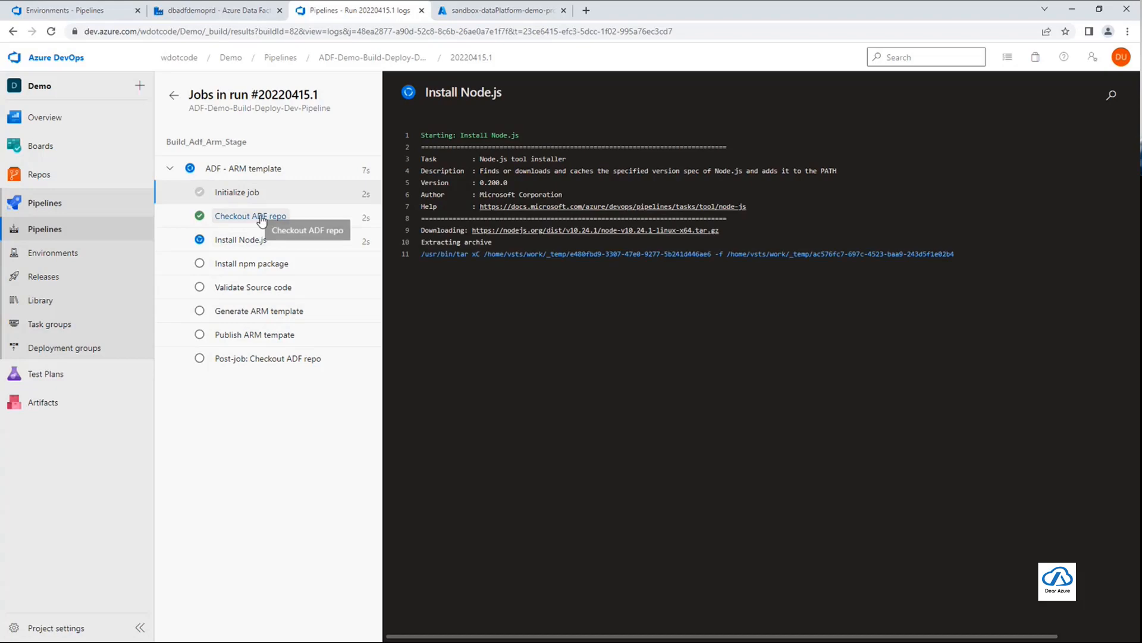
{"action": "left_click", "coordinate": [238, 217]}
{"action": "scroll", "coordinate": [626, 337], "scroll_direction": "down", "scroll_amount": 5}
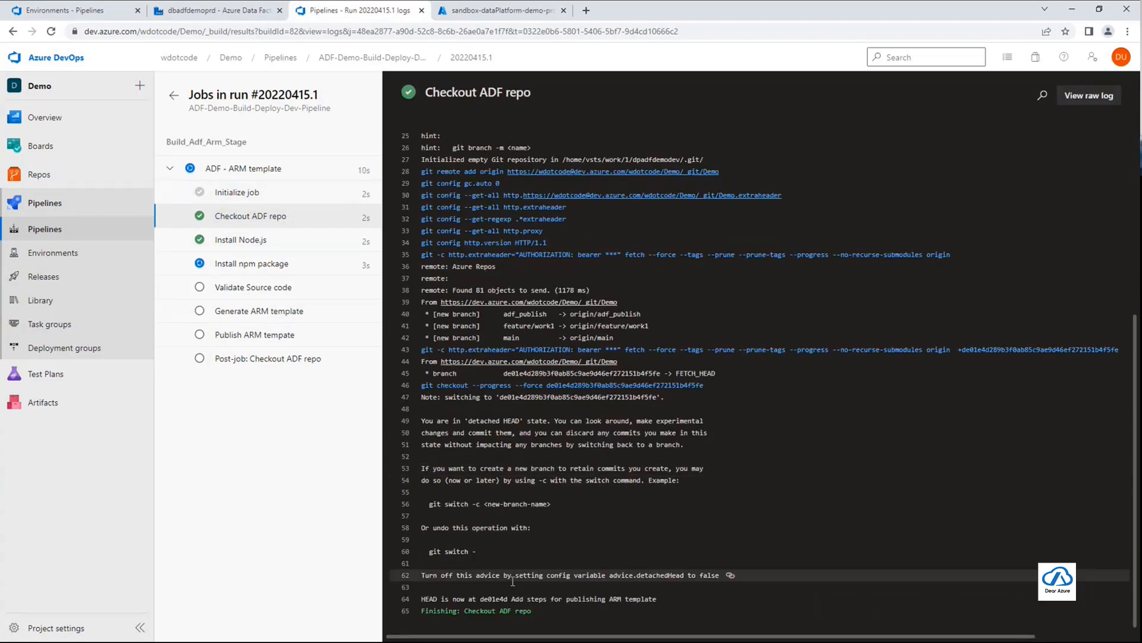
{"action": "left_click", "coordinate": [250, 243]}
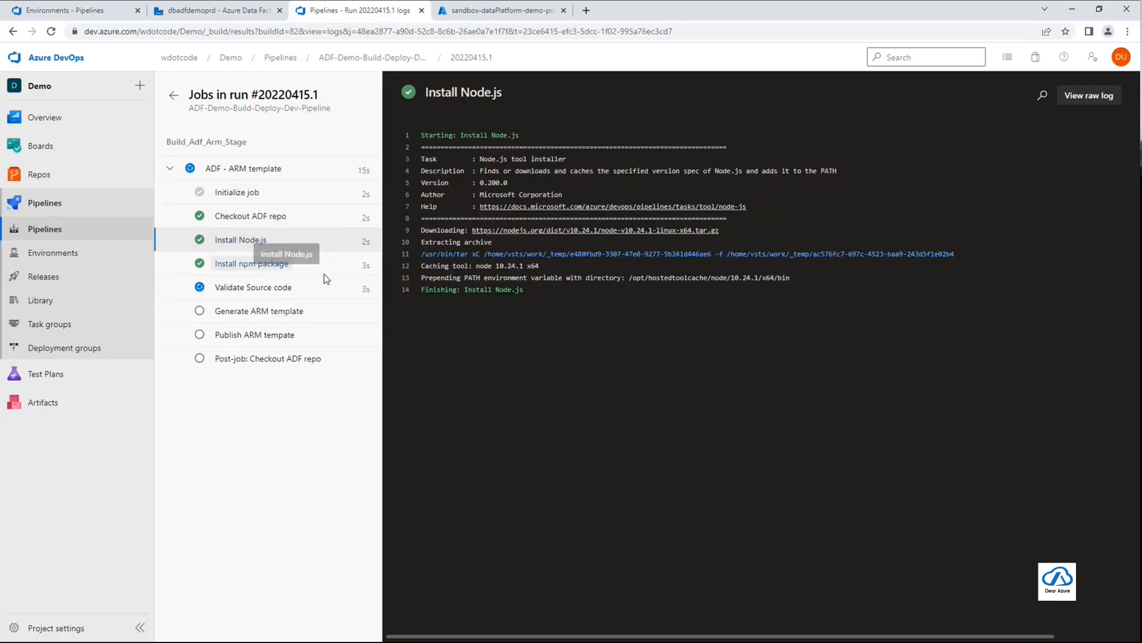
{"action": "left_click", "coordinate": [253, 261]}
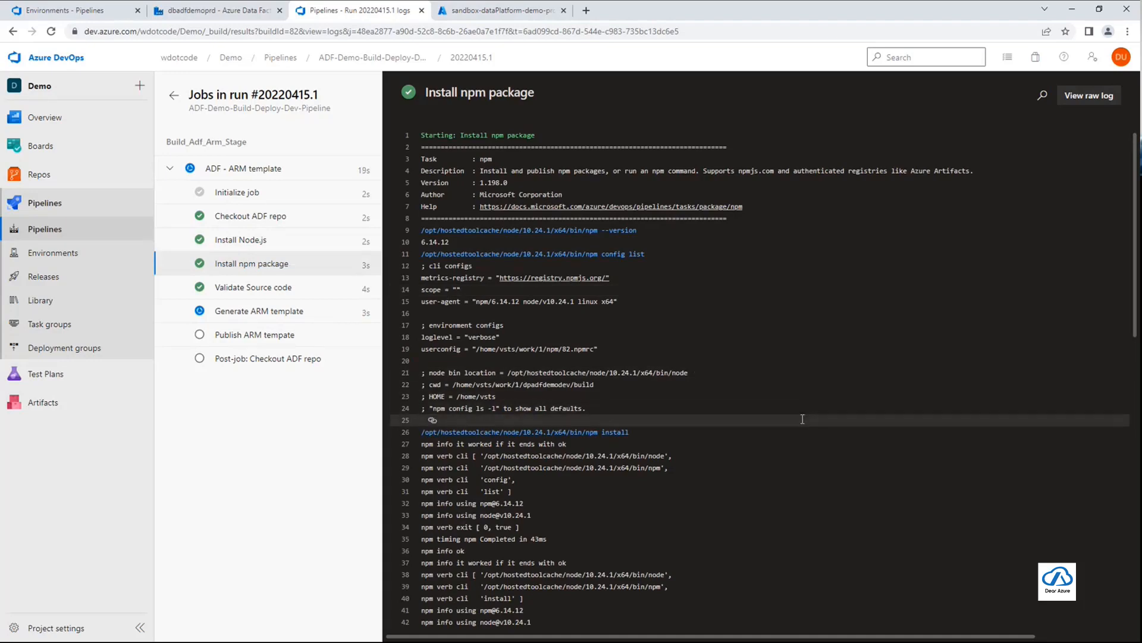
{"action": "scroll", "coordinate": [802, 418], "scroll_direction": "down", "scroll_amount": 12}
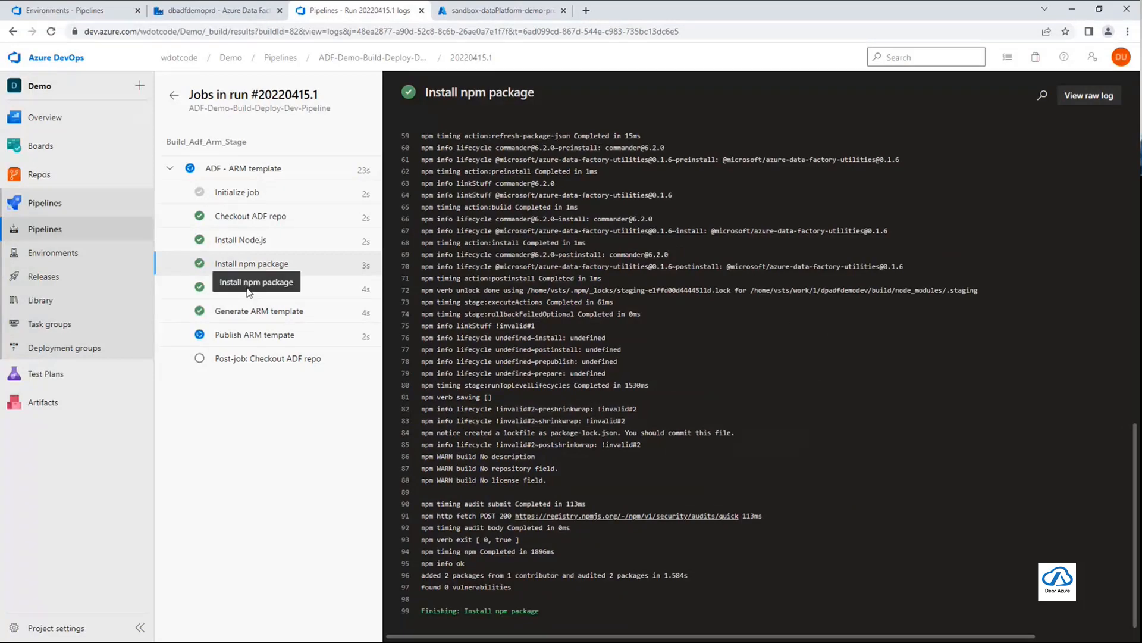
Examine the Validate Source code and Generate ARM template logs through to their final lines
{"action": "left_click", "coordinate": [275, 292]}
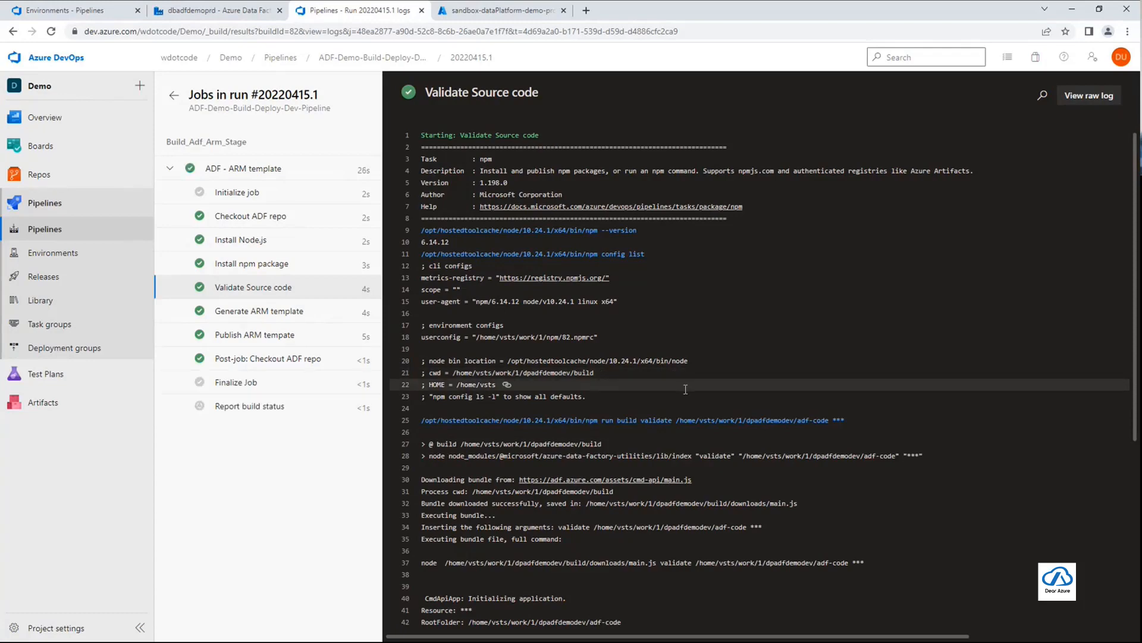
{"action": "scroll", "coordinate": [684, 386], "scroll_direction": "down", "scroll_amount": 3}
{"action": "scroll", "coordinate": [686, 390], "scroll_direction": "down", "scroll_amount": 2}
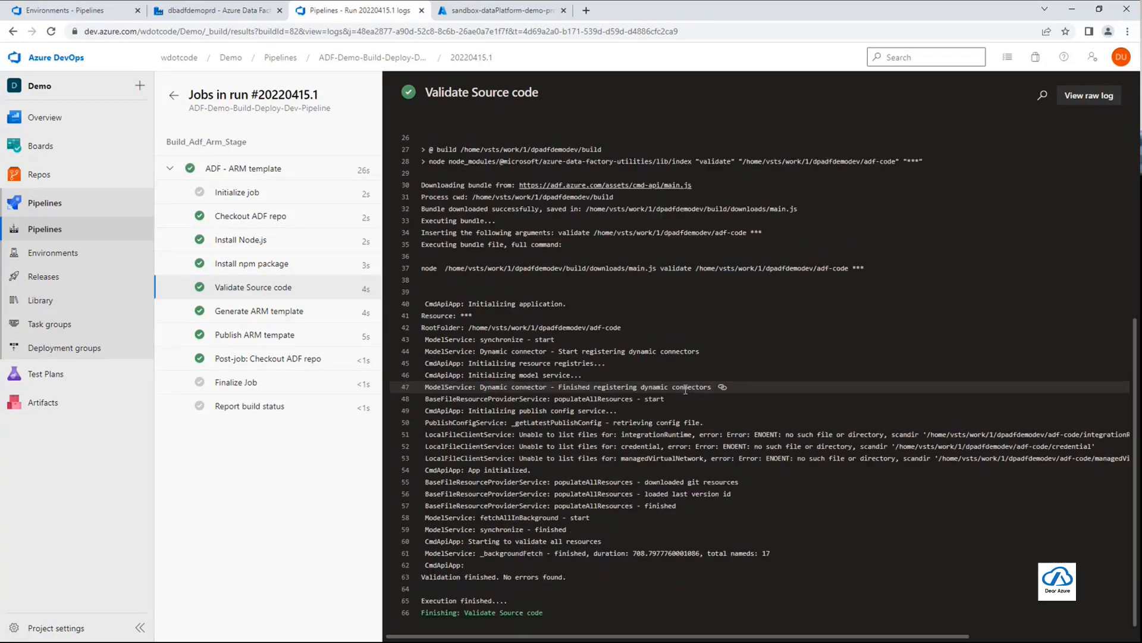
{"action": "left_click", "coordinate": [266, 313]}
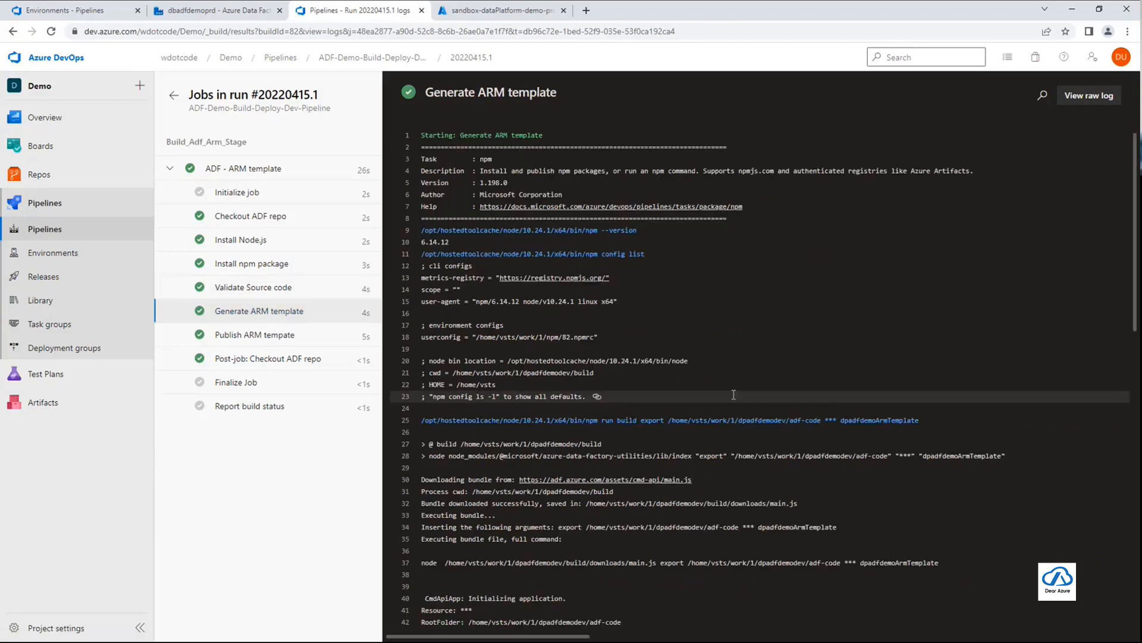
{"action": "scroll", "coordinate": [734, 393], "scroll_direction": "down", "scroll_amount": 12}
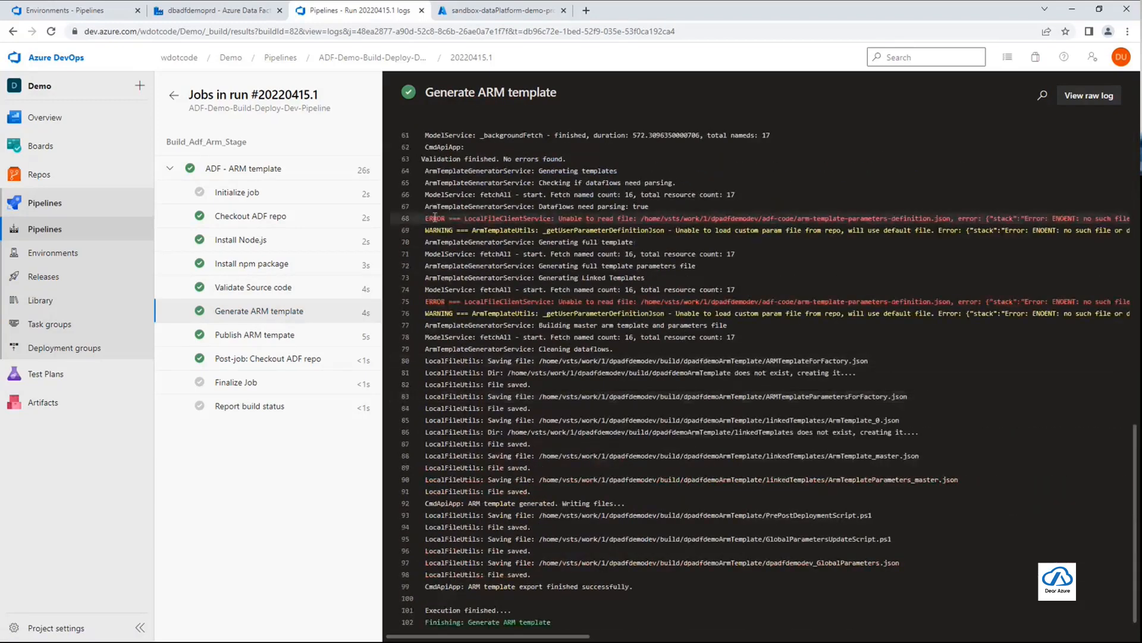
Examine the error and warning lines about arm-template-parameters-definition.json in the Generate ARM template log
{"action": "left_click_drag", "start_coordinate": [427, 218], "coordinate": [946, 232]}
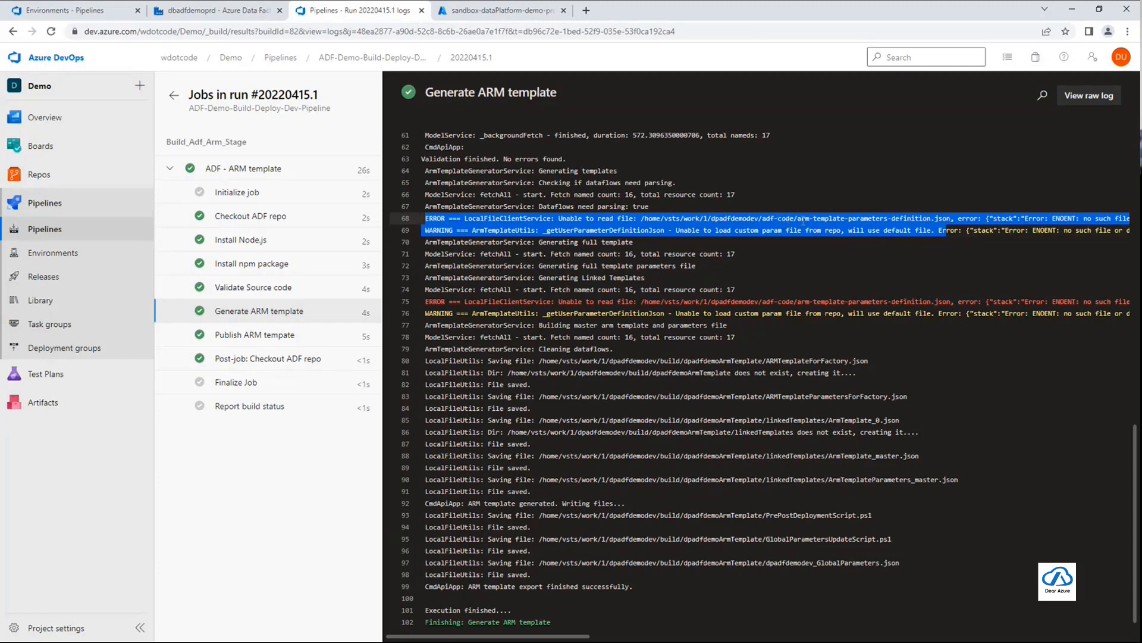
{"action": "left_click", "coordinate": [827, 242]}
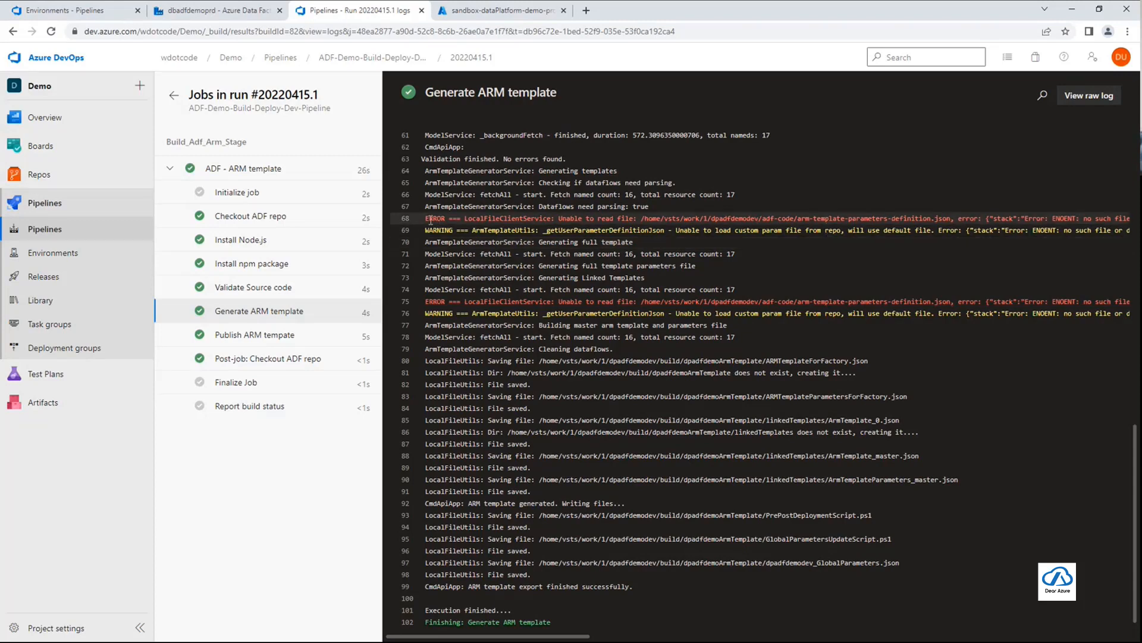
{"action": "left_click_drag", "start_coordinate": [427, 219], "coordinate": [716, 227]}
{"action": "left_click", "coordinate": [729, 226]}
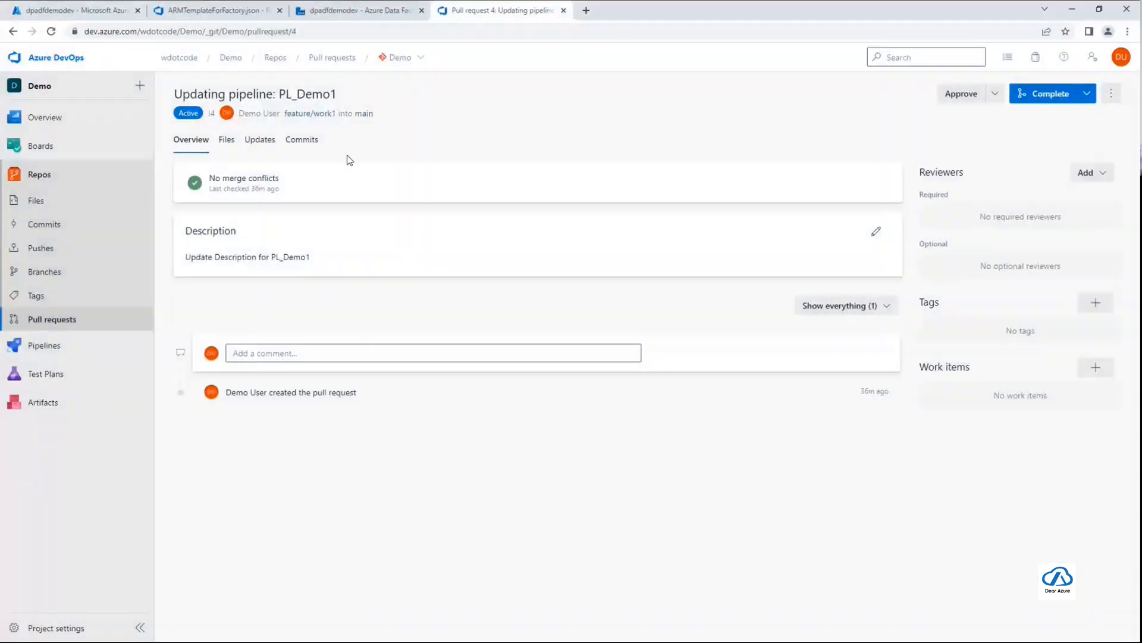
View the ARM template management page of the dpadfdemodev data factory and return to the Generate ARM template log
{"action": "left_click", "coordinate": [366, 10]}
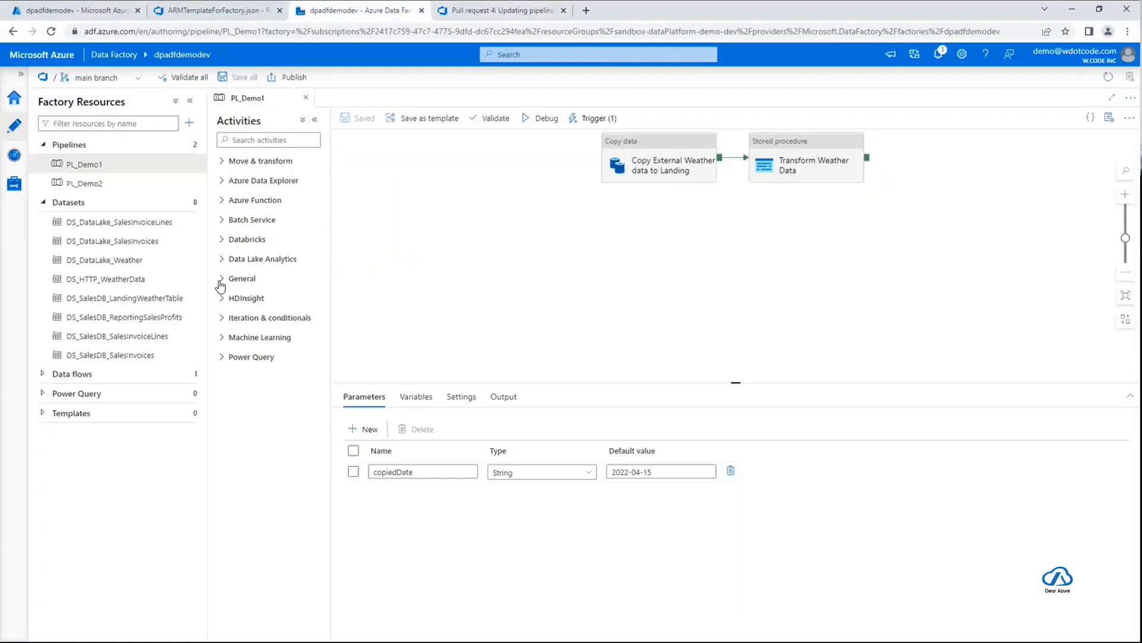
{"action": "left_click", "coordinate": [14, 183]}
{"action": "left_click", "coordinate": [83, 239]}
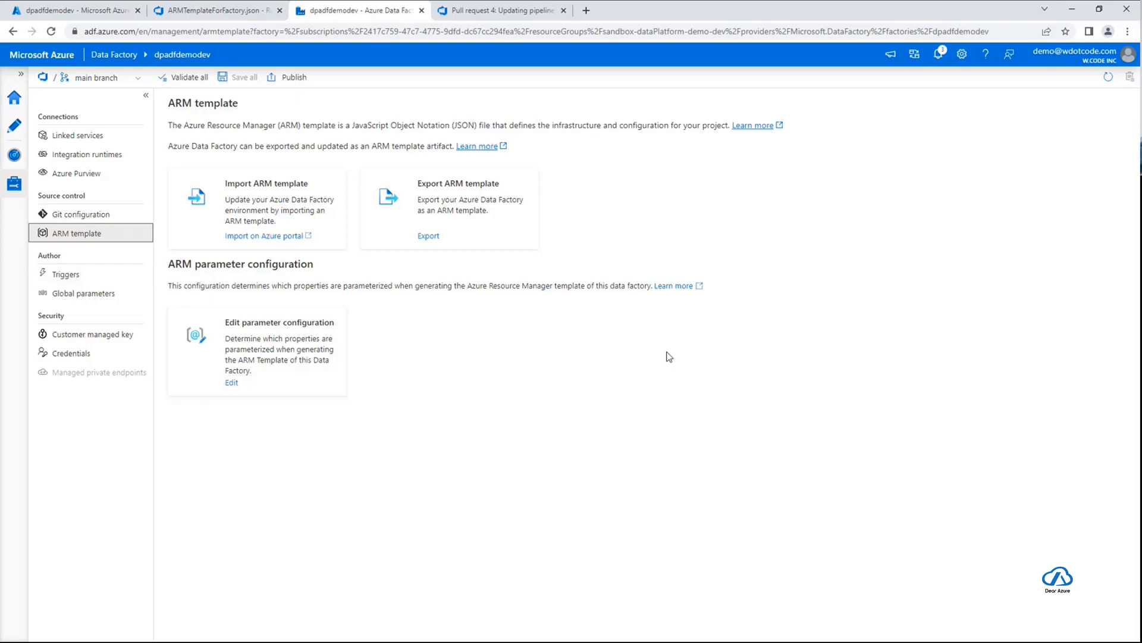
{"action": "left_click", "coordinate": [1072, 10]}
{"action": "scroll", "coordinate": [655, 476], "scroll_direction": "down", "scroll_amount": 1}
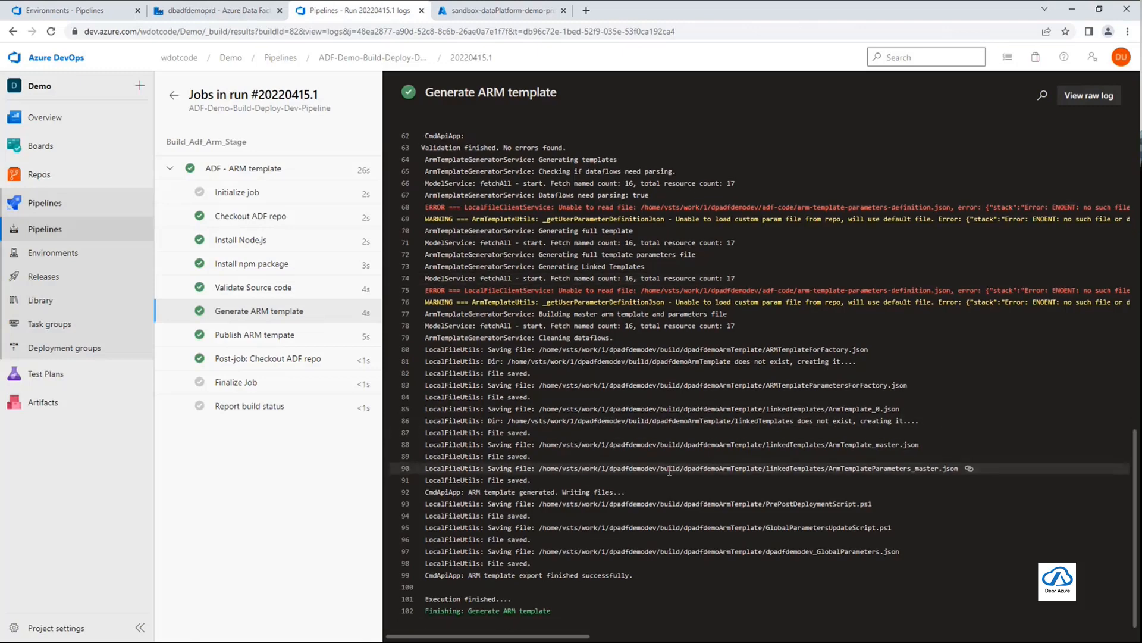
Examine the Publish ARM tempate log's processed-files lines and open the Post-job: Checkout ADF repo log
{"action": "left_click", "coordinate": [238, 335]}
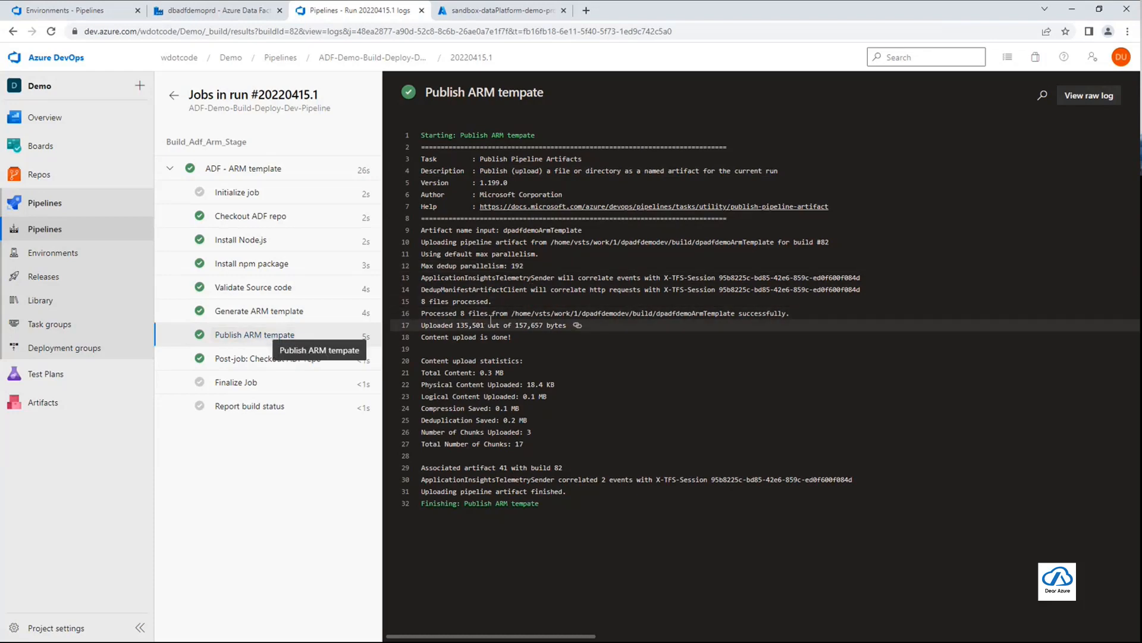
{"action": "left_click_drag", "start_coordinate": [423, 314], "coordinate": [787, 396]}
{"action": "left_click", "coordinate": [787, 396]}
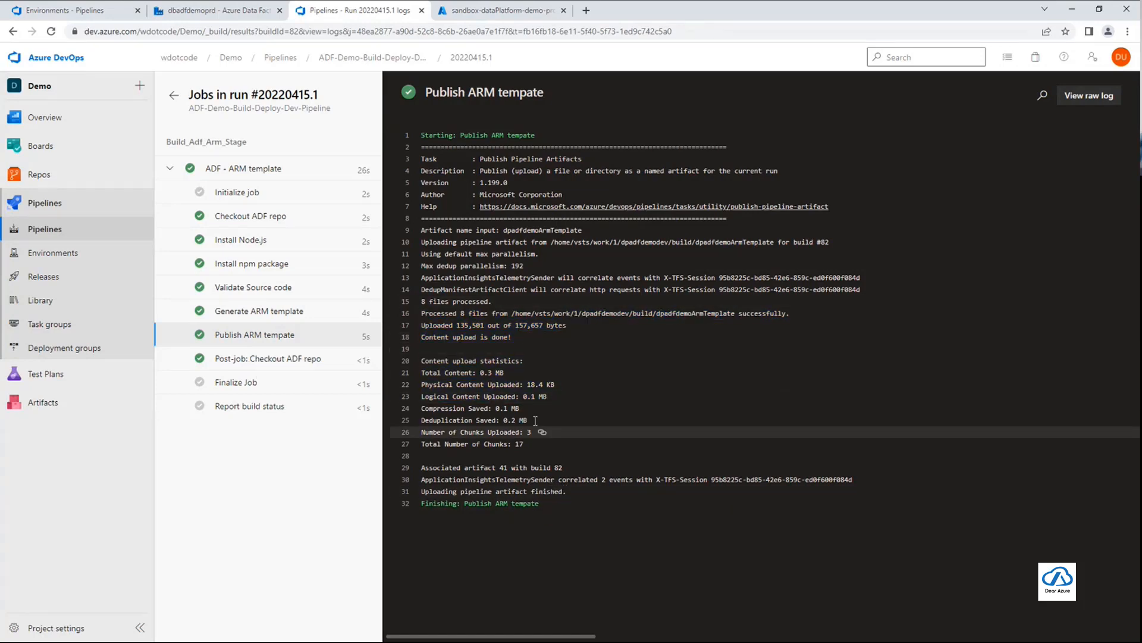
{"action": "left_click", "coordinate": [268, 359]}
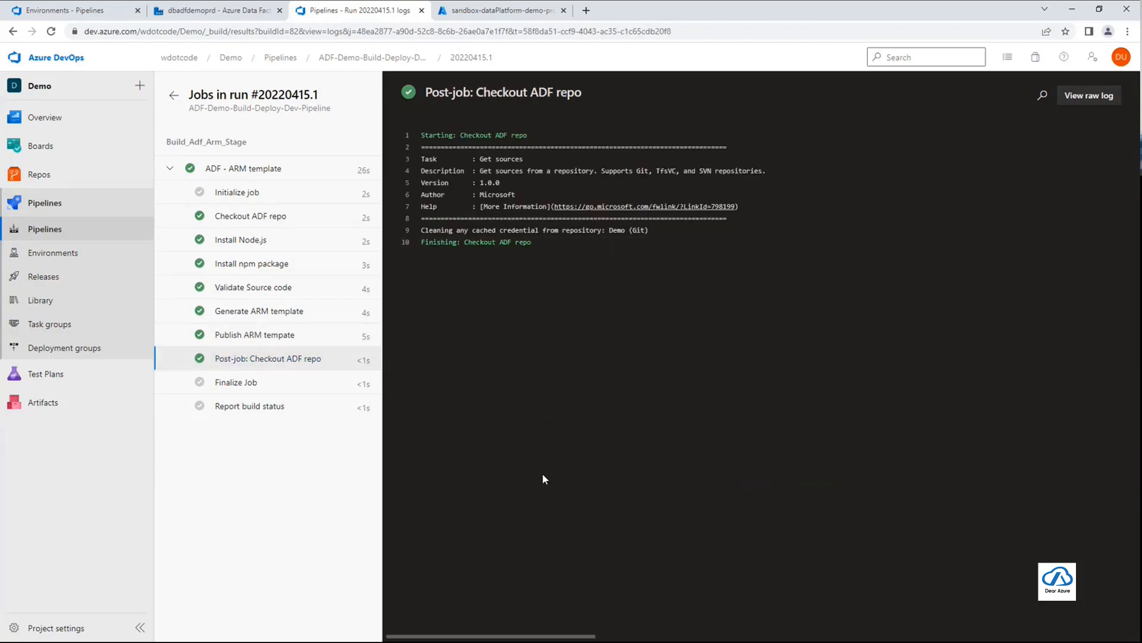
Return to the run summary, open its published artifacts and expand dpadfdemoArmTemplate to list its files
{"action": "left_click", "coordinate": [174, 96]}
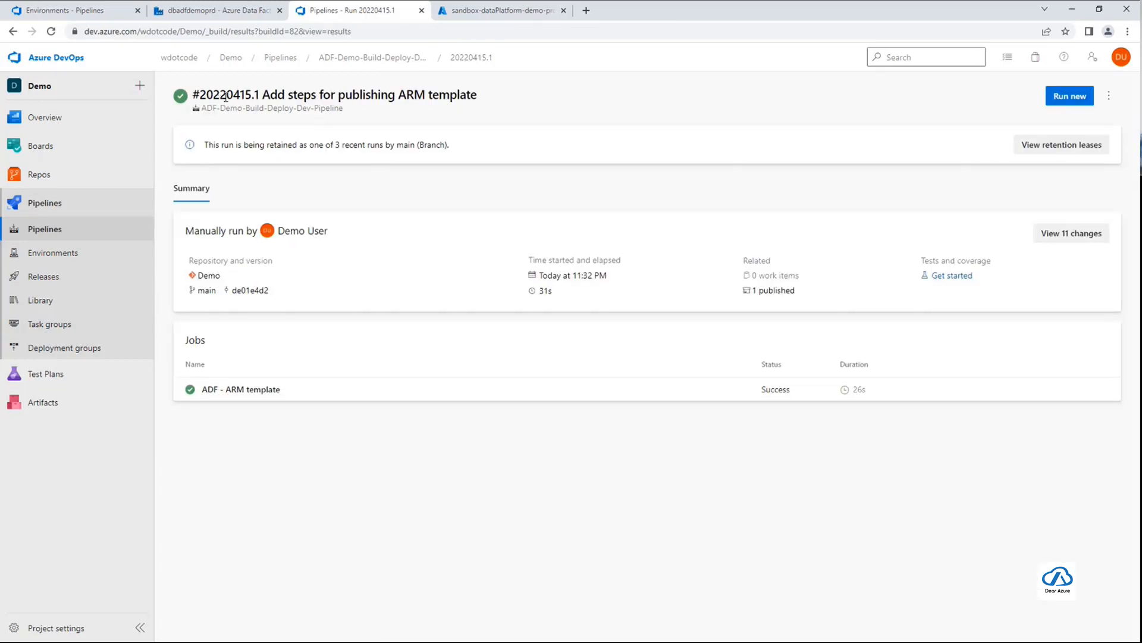
{"action": "left_click_drag", "start_coordinate": [199, 97], "coordinate": [262, 97]}
{"action": "left_click", "coordinate": [322, 118]}
{"action": "left_click", "coordinate": [768, 292]}
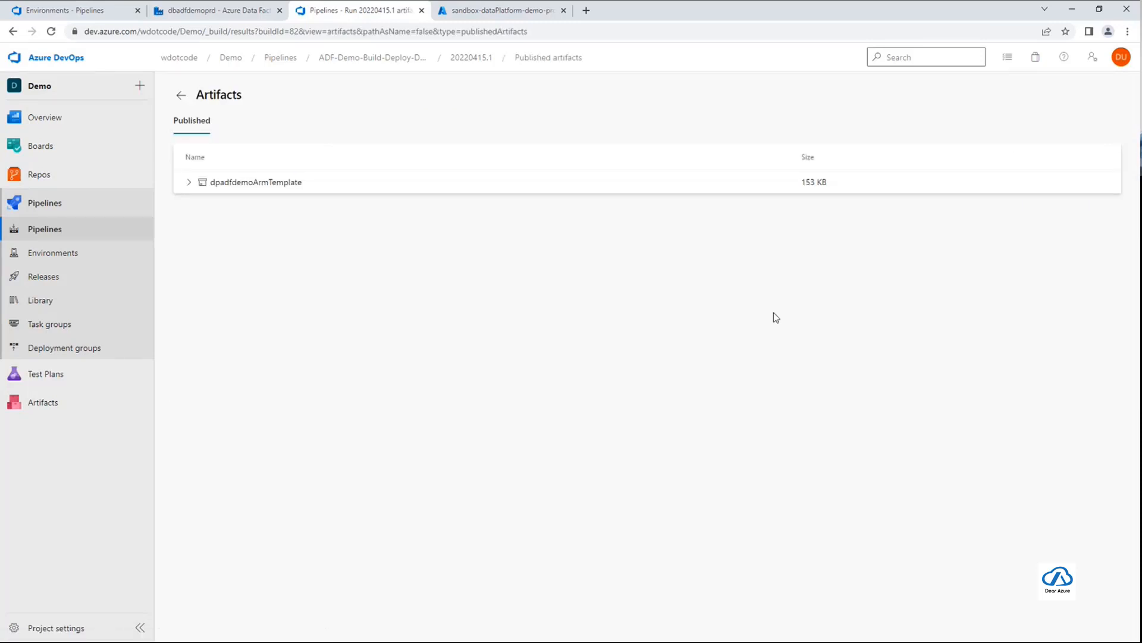
{"action": "left_click", "coordinate": [189, 182]}
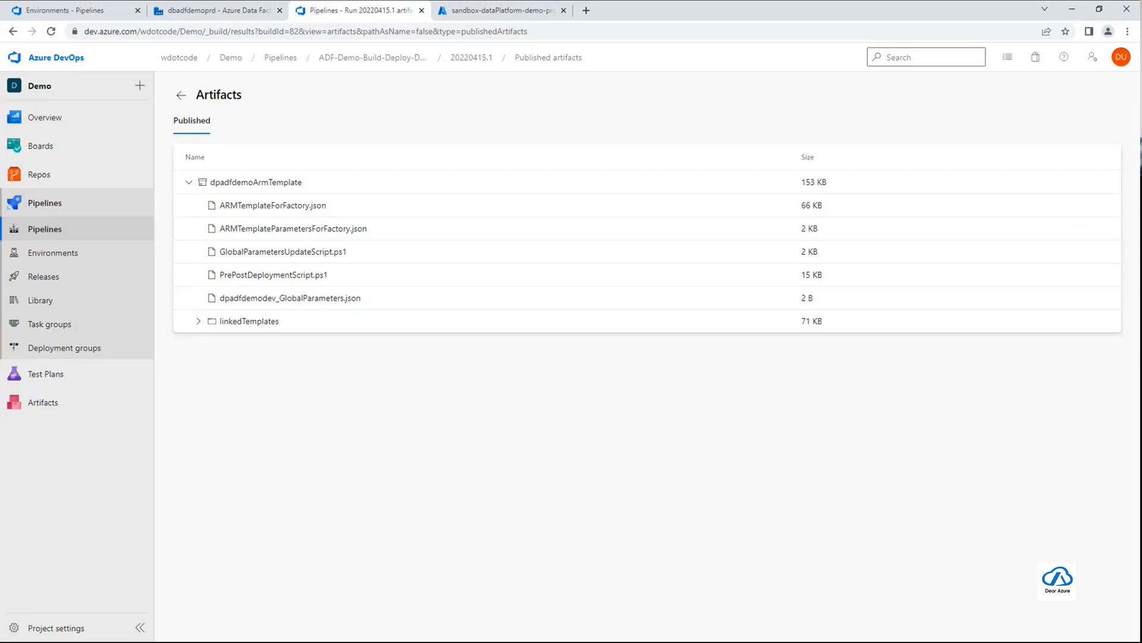
Switch to Visual Studio Code and examine the parameters and resources in ARMTemplateForFactory.json
{"action": "key", "text": "alt+Tab"}
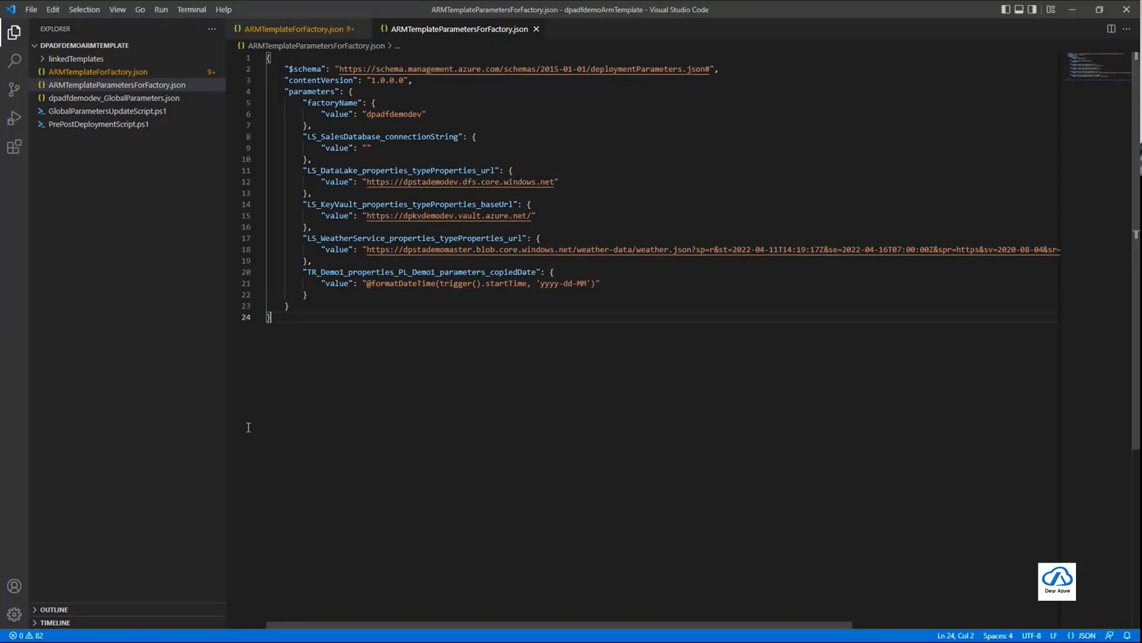
{"action": "left_click", "coordinate": [62, 164]}
{"action": "left_click", "coordinate": [304, 29]}
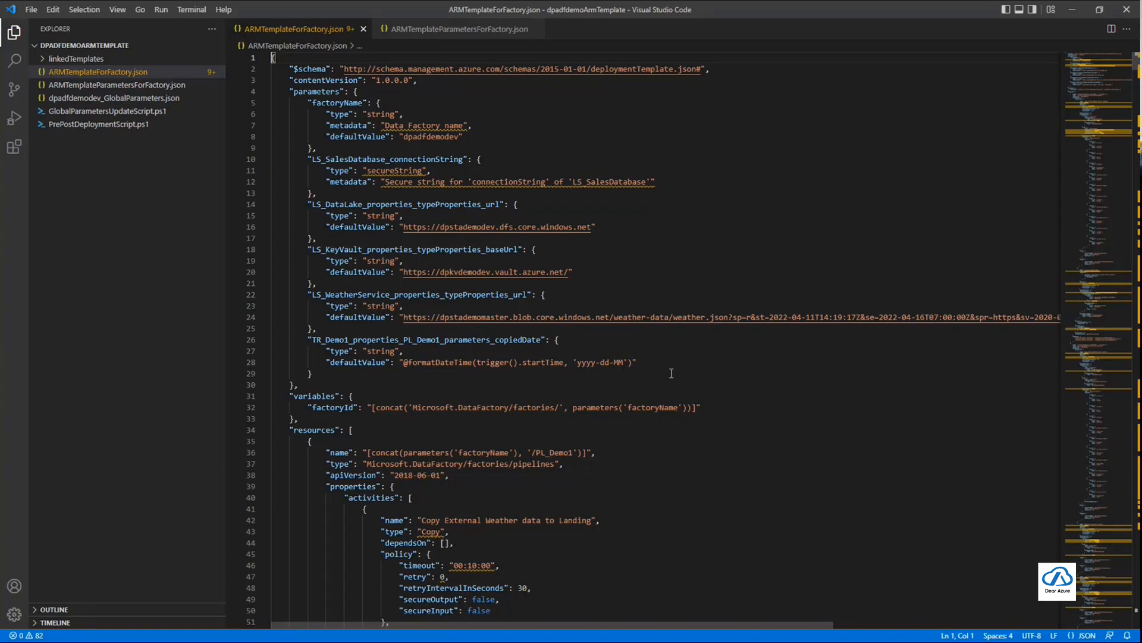
{"action": "scroll", "coordinate": [668, 373], "scroll_direction": "down", "scroll_amount": 10}
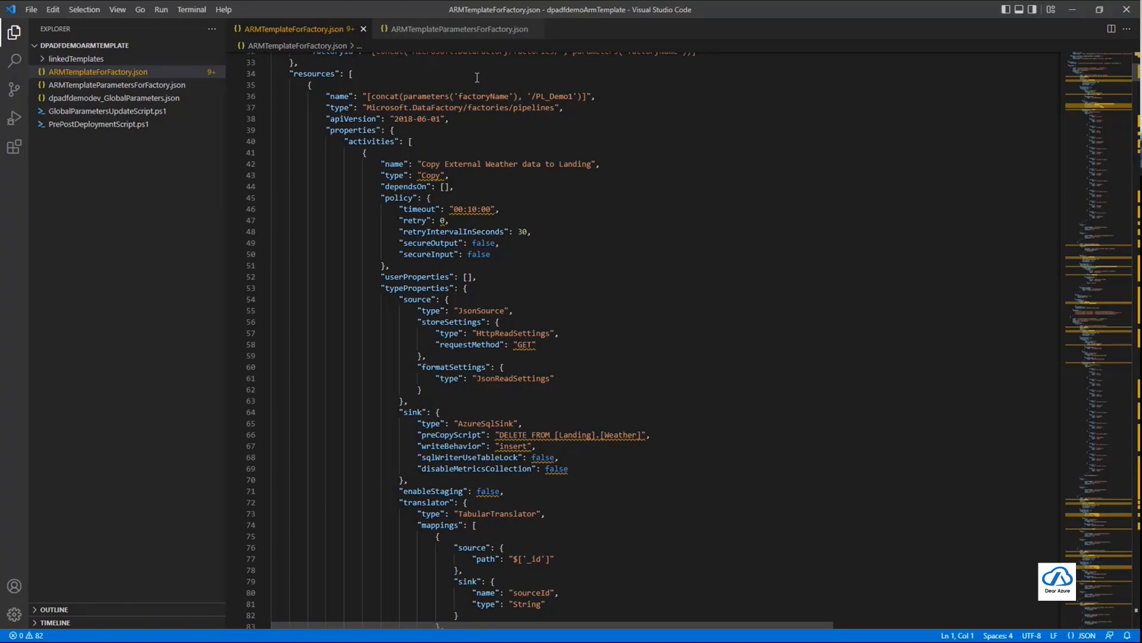
Open ARMTemplateParametersForFactory.json and inspect its factoryName and LS_SalesDatabase_connectionString parameters
{"action": "left_click", "coordinate": [470, 30]}
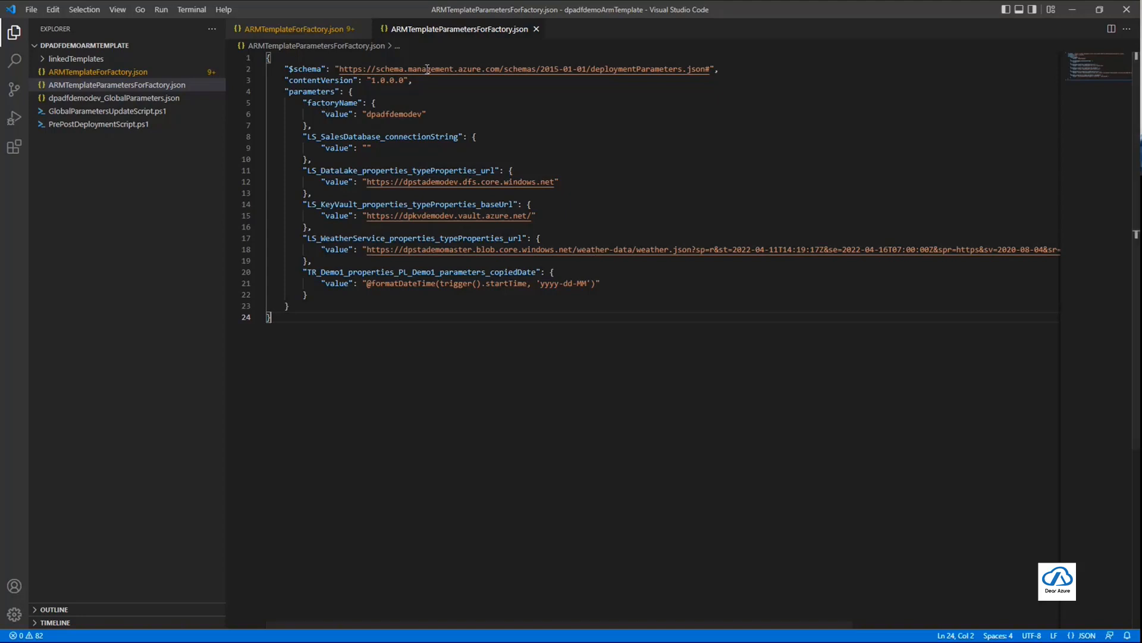
{"action": "double_click", "coordinate": [343, 103]}
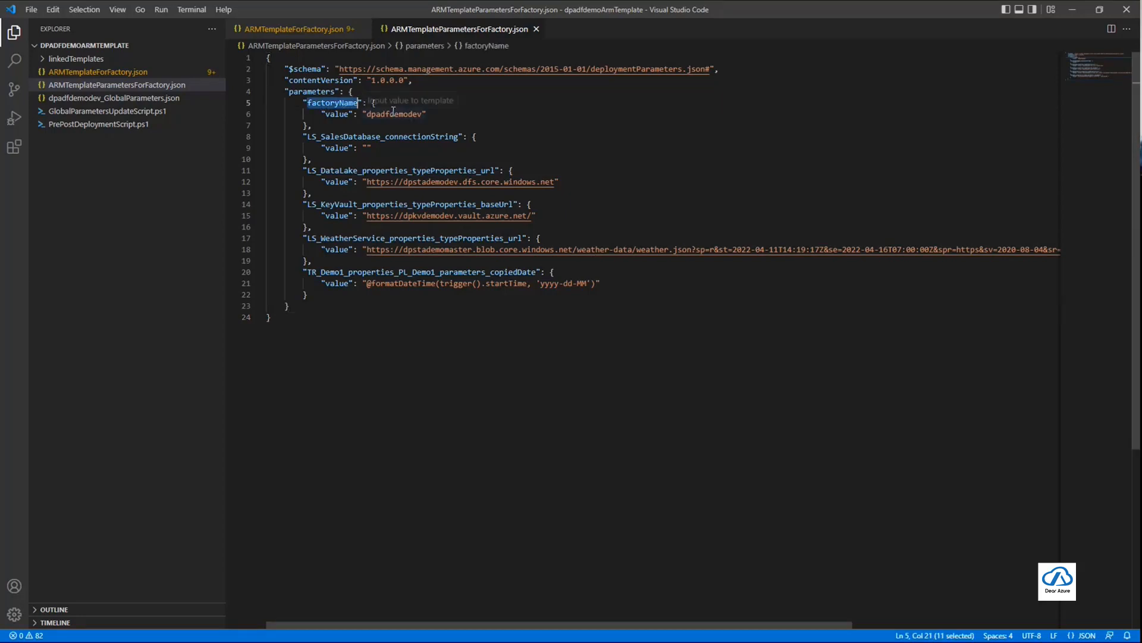
{"action": "double_click", "coordinate": [392, 113]}
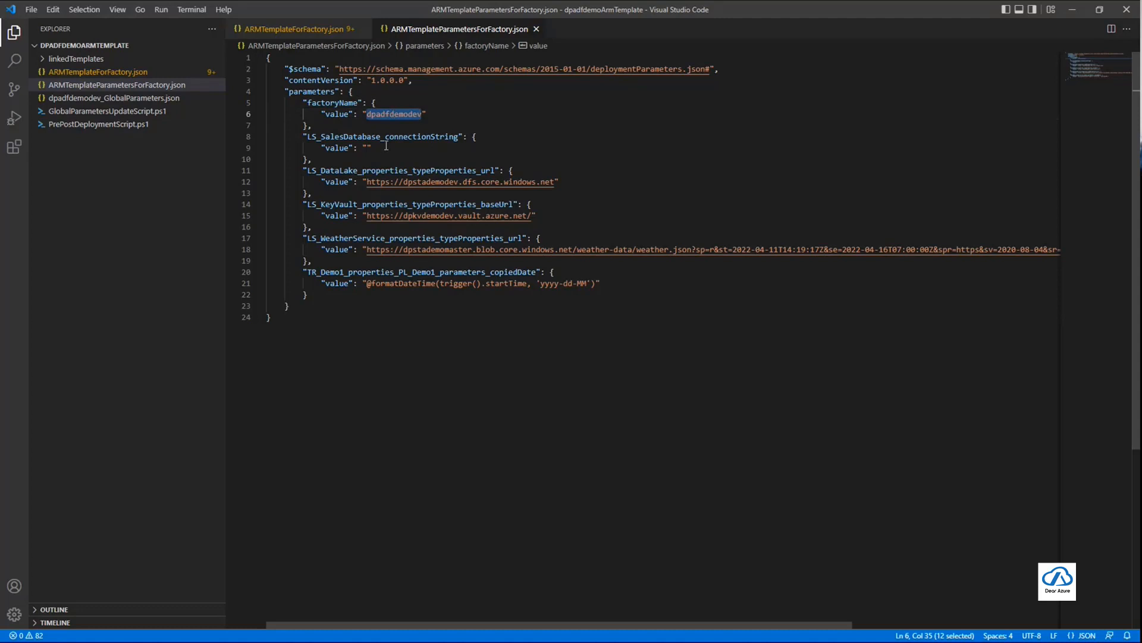
{"action": "double_click", "coordinate": [391, 137]}
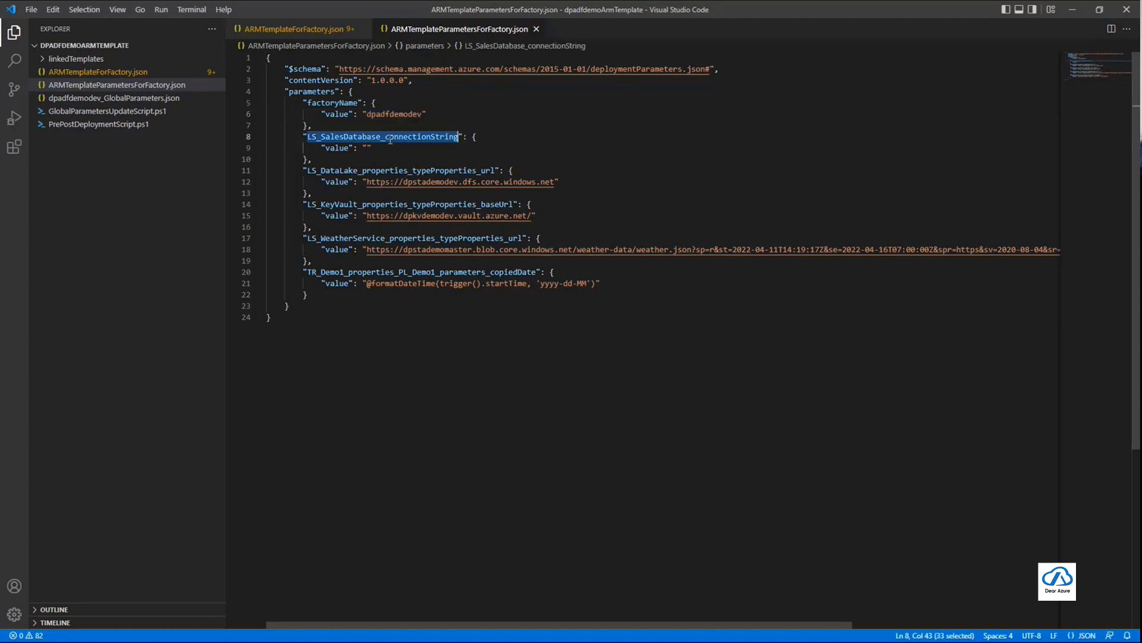
{"action": "left_click", "coordinate": [444, 137]}
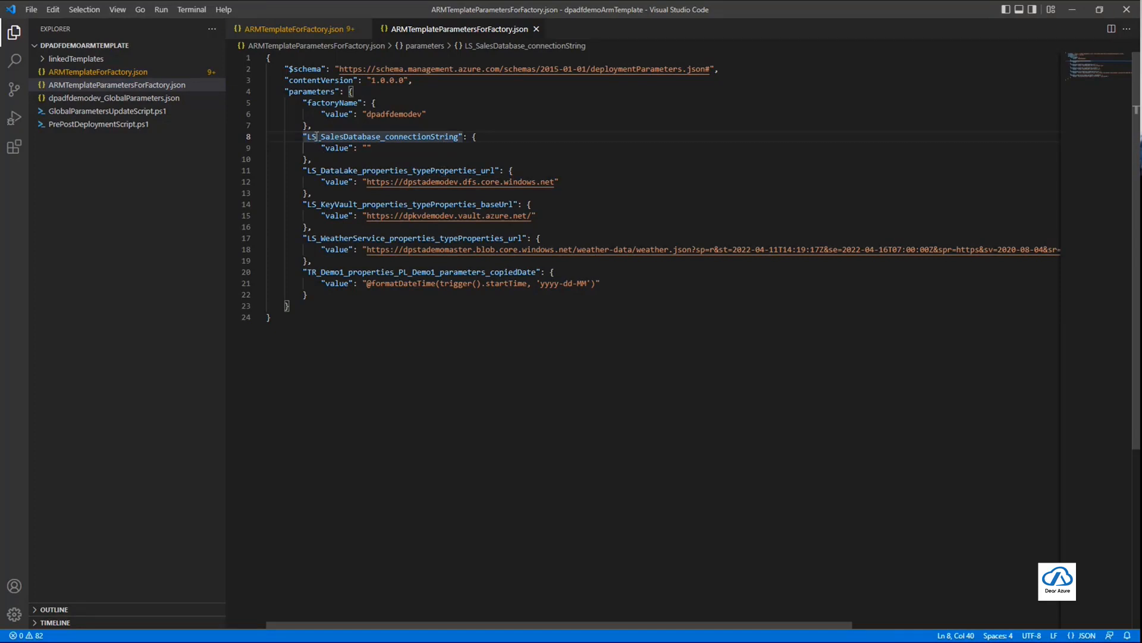
Highlight the LS_ and TR_ prefixes in the parameter names to inspect the linked service and trigger naming
{"action": "left_click_drag", "start_coordinate": [322, 136], "coordinate": [306, 136]}
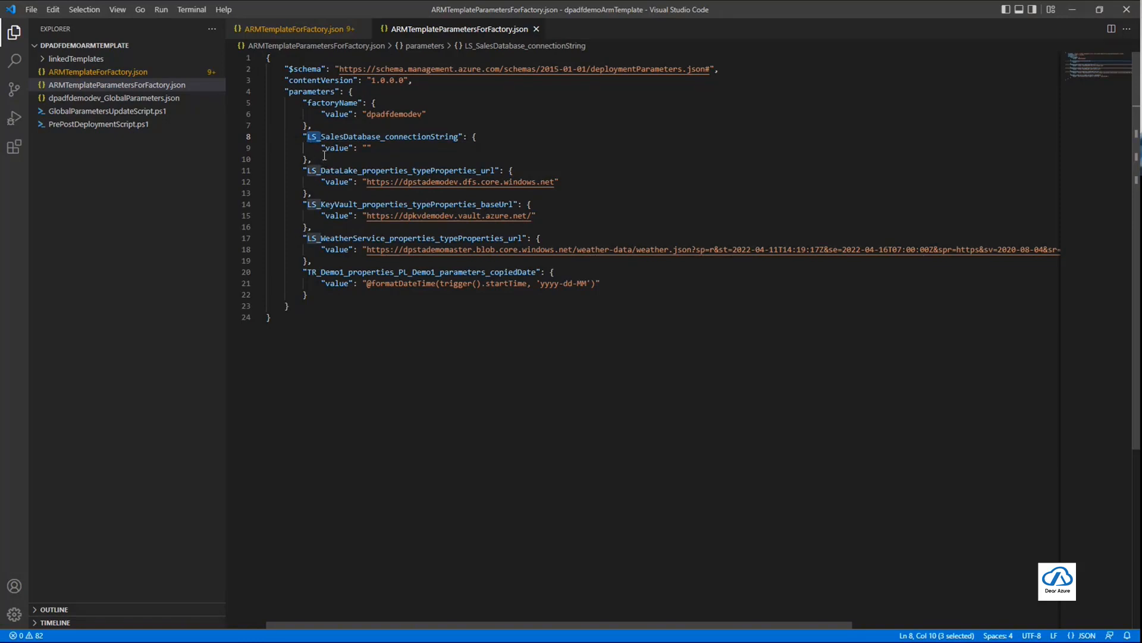
{"action": "left_click", "coordinate": [322, 137]}
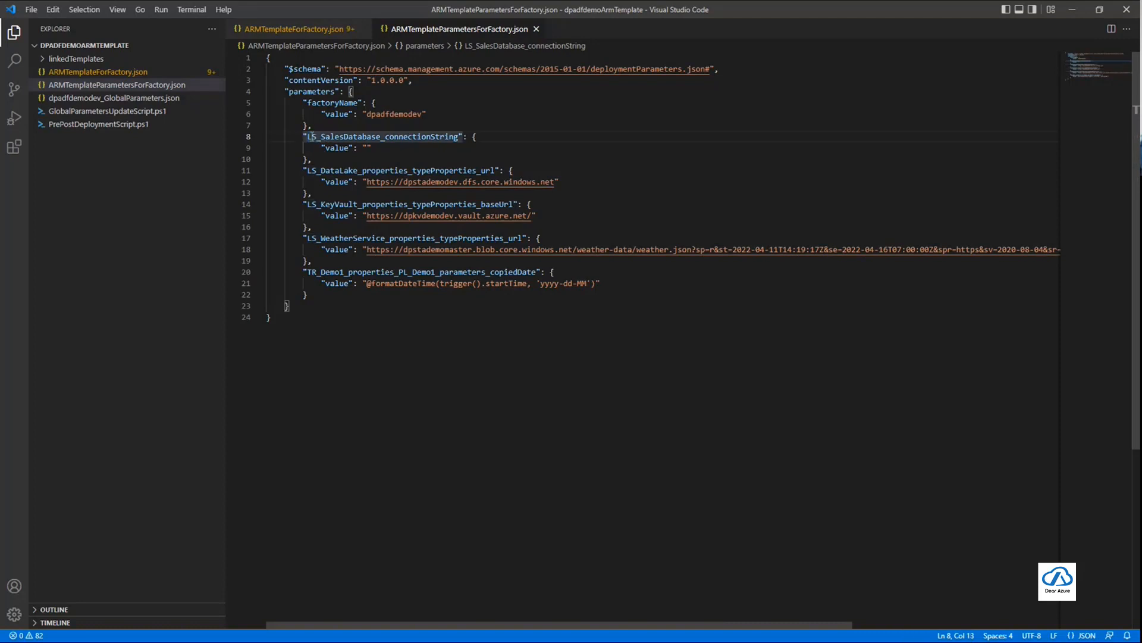
{"action": "double_click", "coordinate": [321, 137]}
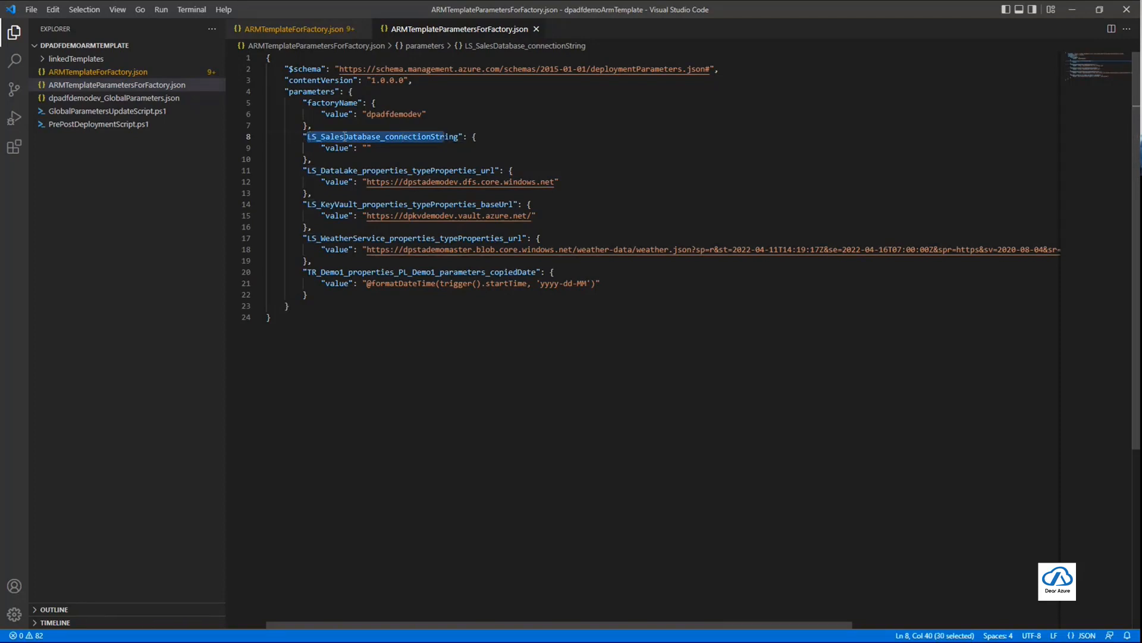
{"action": "left_click", "coordinate": [322, 136]}
{"action": "left_click_drag", "start_coordinate": [321, 137], "coordinate": [307, 136]}
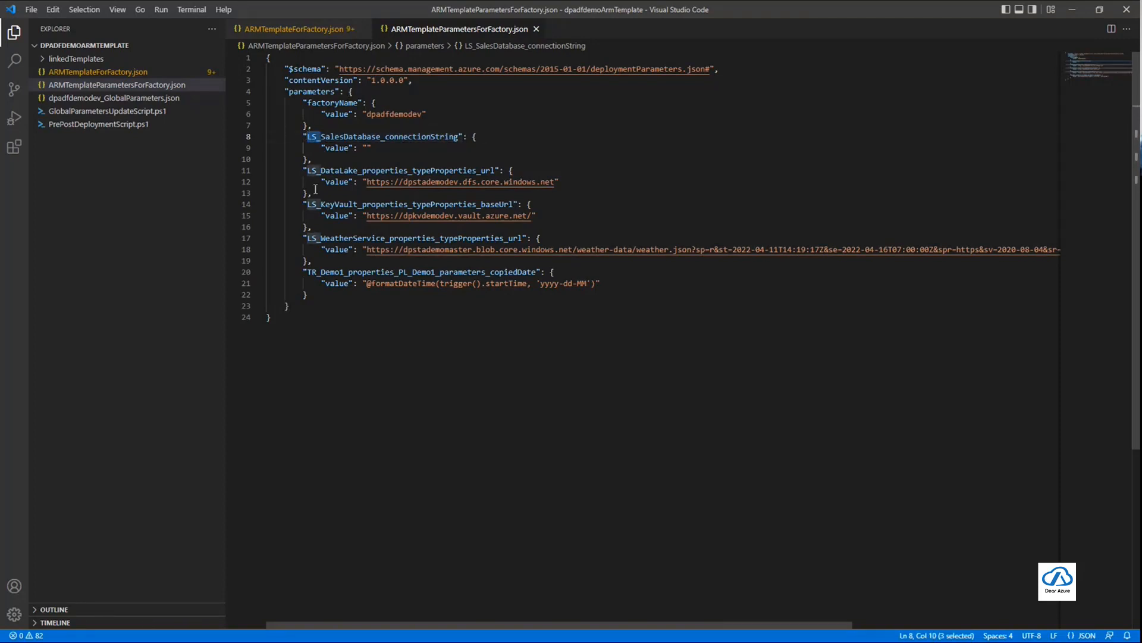
{"action": "left_click_drag", "start_coordinate": [307, 271], "coordinate": [321, 271]}
{"action": "left_click", "coordinate": [321, 272]}
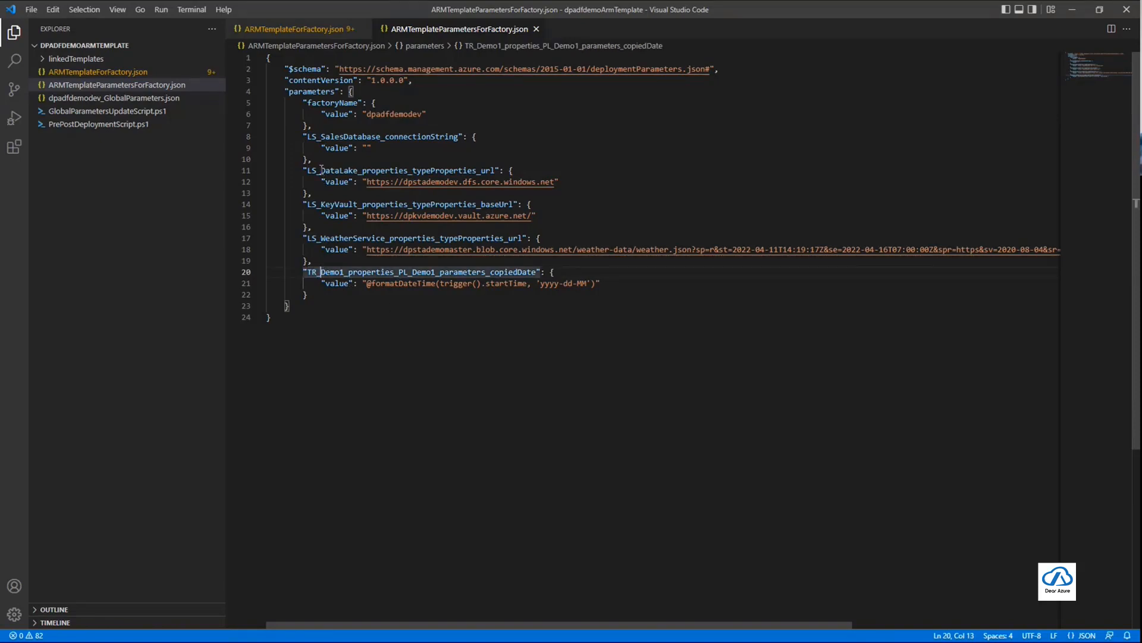
Inspect the DataLake, KeyVault and WeatherService linked service names within the parameter keys
{"action": "left_click_drag", "start_coordinate": [321, 171], "coordinate": [459, 171]}
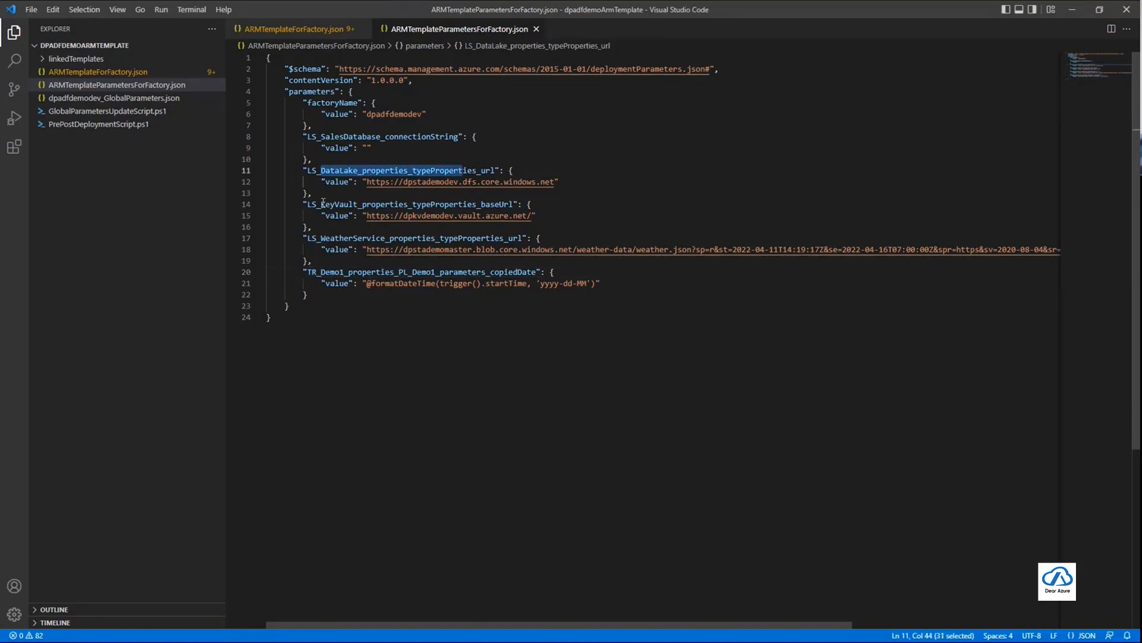
{"action": "left_click_drag", "start_coordinate": [317, 204], "coordinate": [412, 204]}
{"action": "left_click_drag", "start_coordinate": [325, 238], "coordinate": [440, 238]}
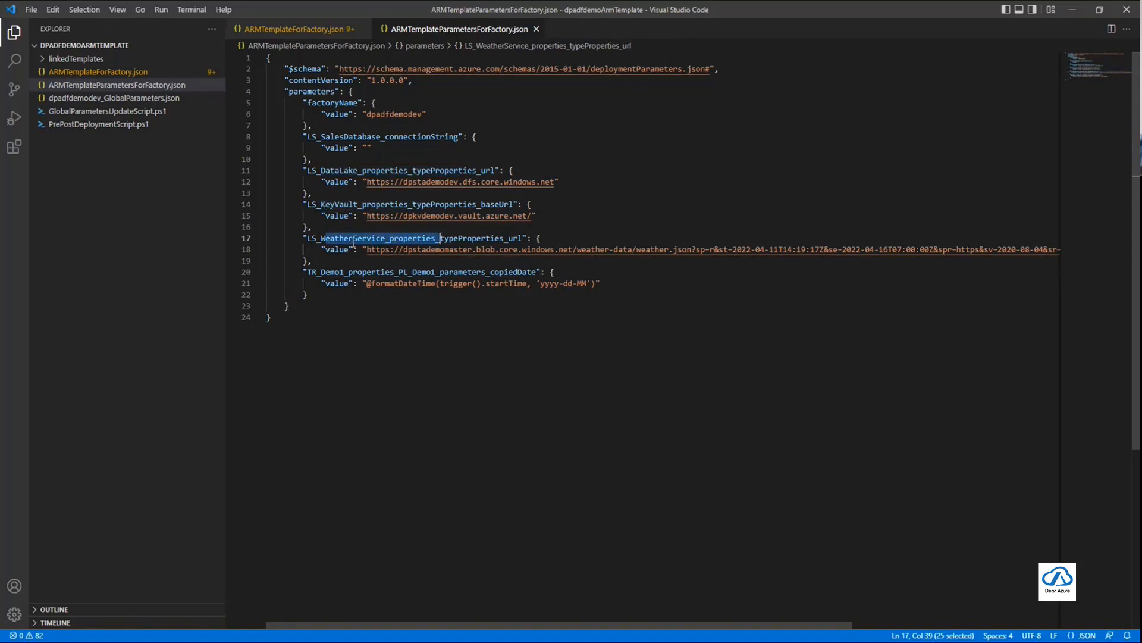
{"action": "left_click", "coordinate": [456, 328]}
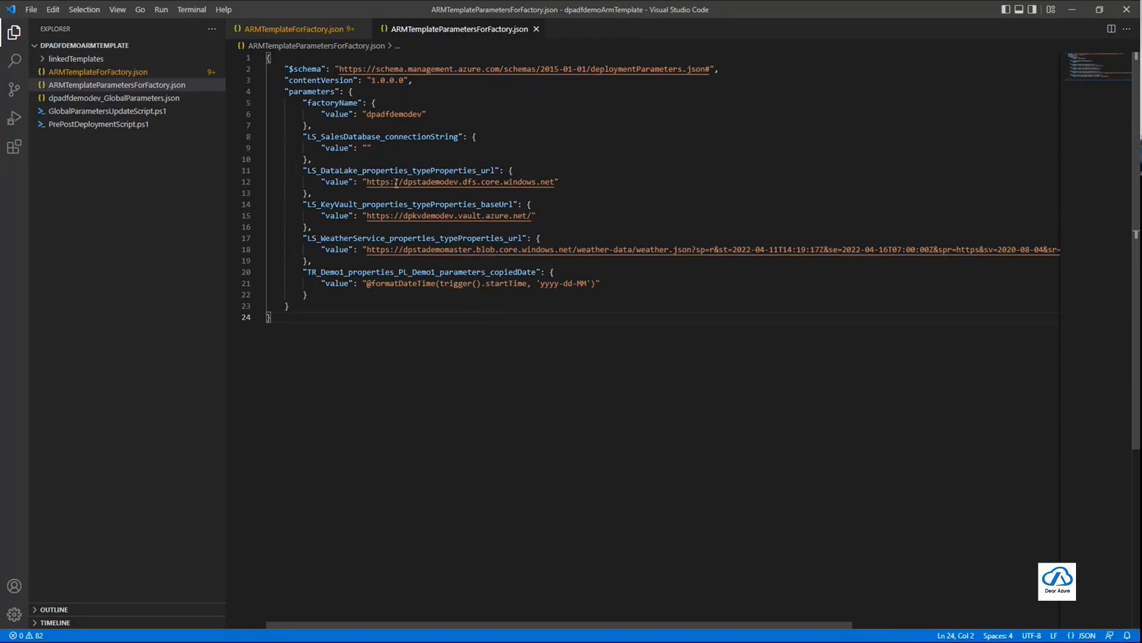
Review the parameter block from factoryName to LS_KeyVault, plus the LS_WeatherService URL and TR_Demo1 copiedDate parameters
{"action": "left_click_drag", "start_coordinate": [309, 104], "coordinate": [591, 223]}
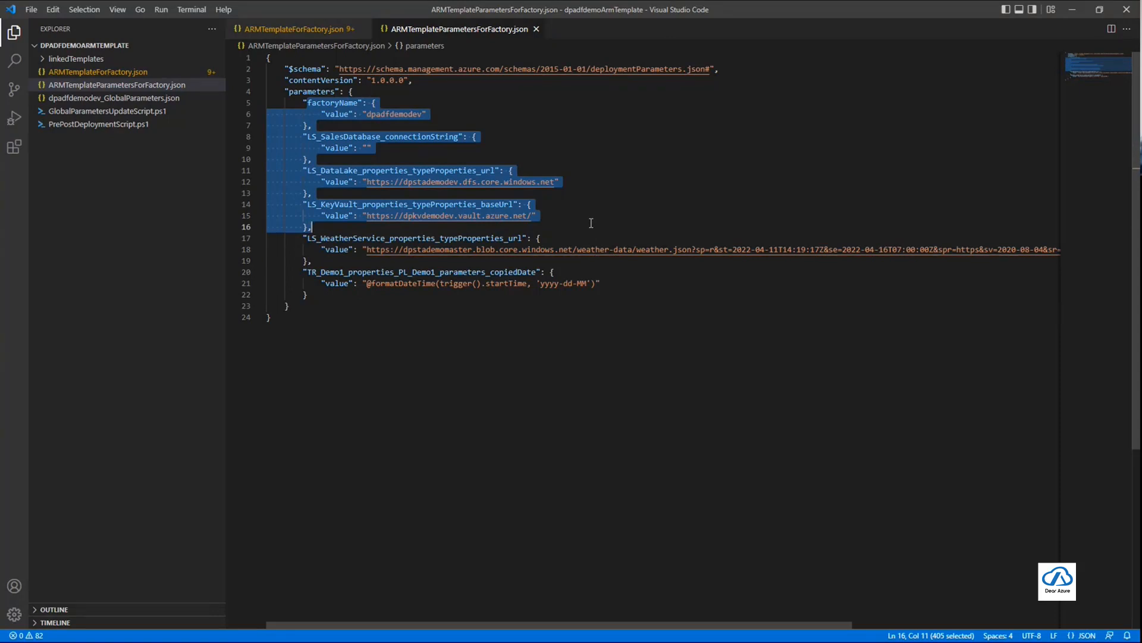
{"action": "double_click", "coordinate": [366, 238]}
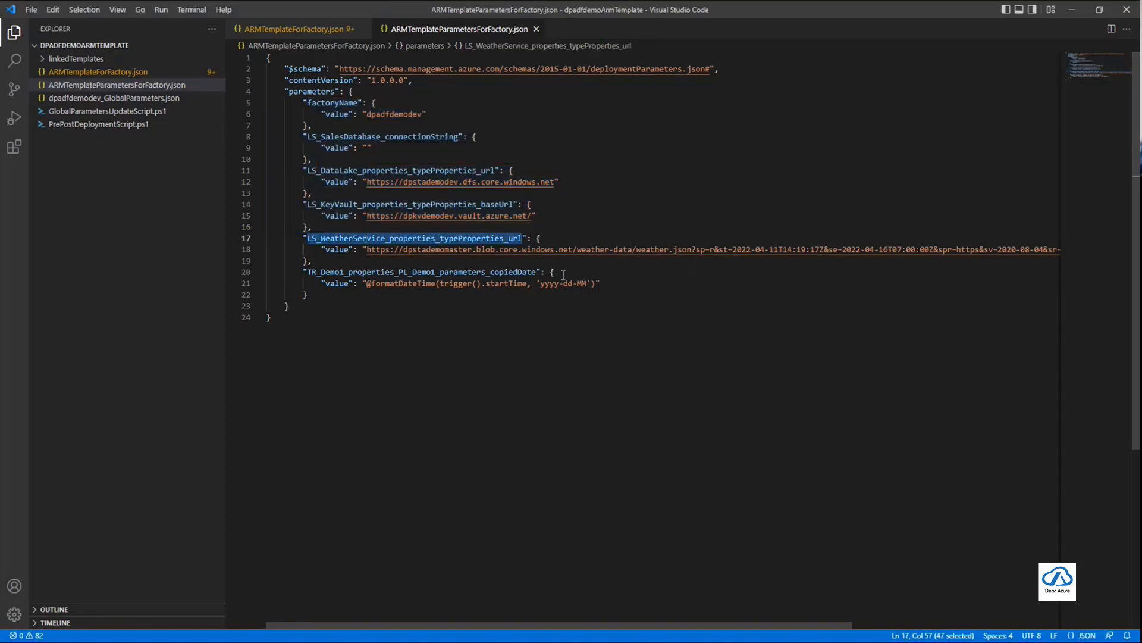
{"action": "double_click", "coordinate": [506, 272]}
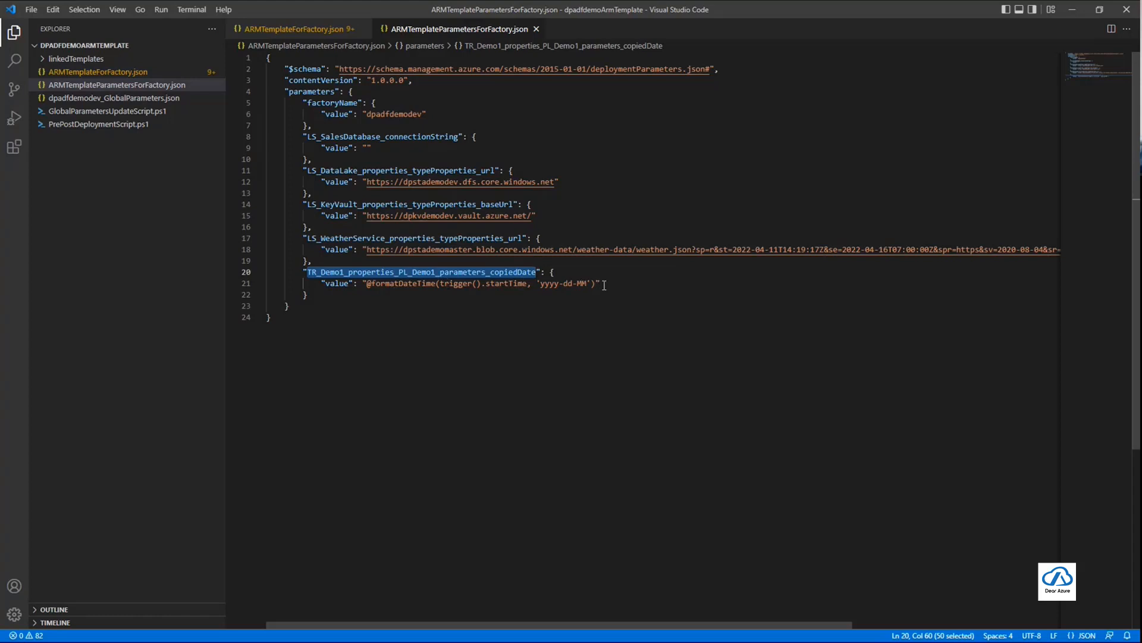
{"action": "left_click", "coordinate": [366, 283]}
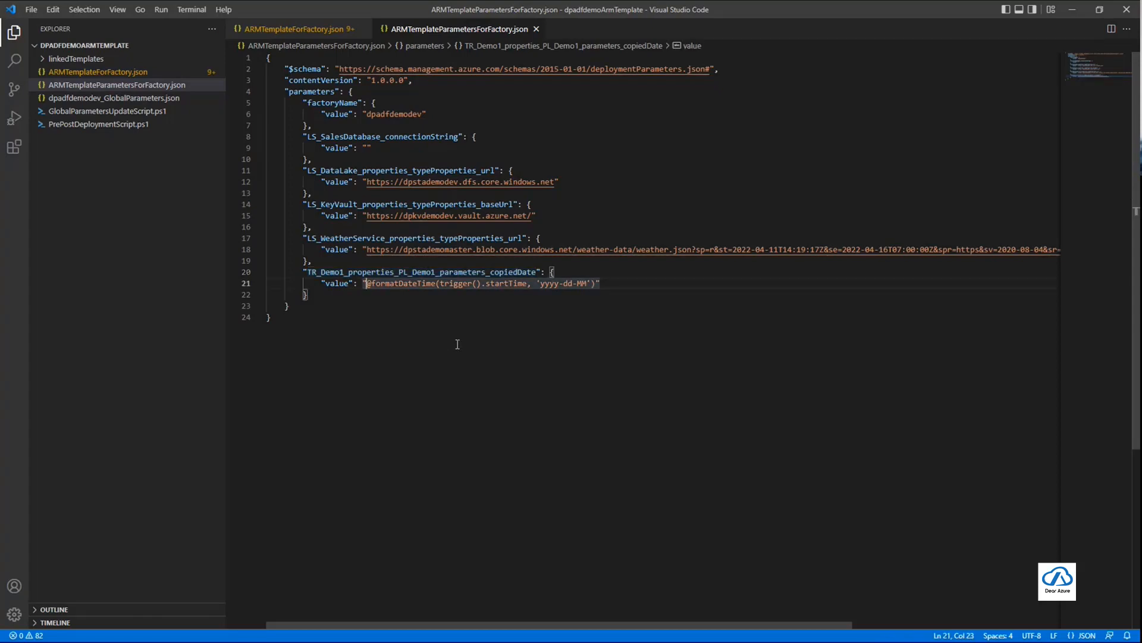
Check the dpadfdemodev ARM template page in Azure Data Factory and return to the parameters file in Visual Studio Code
{"action": "key", "text": "alt+Tab"}
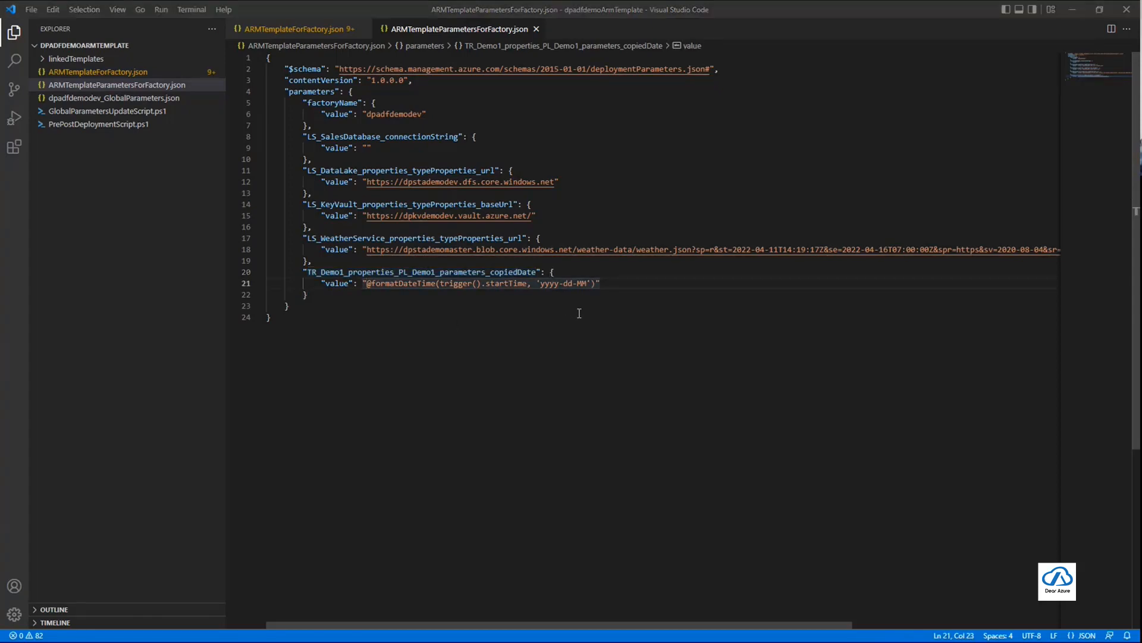
{"action": "key", "text": "alt+Tab"}
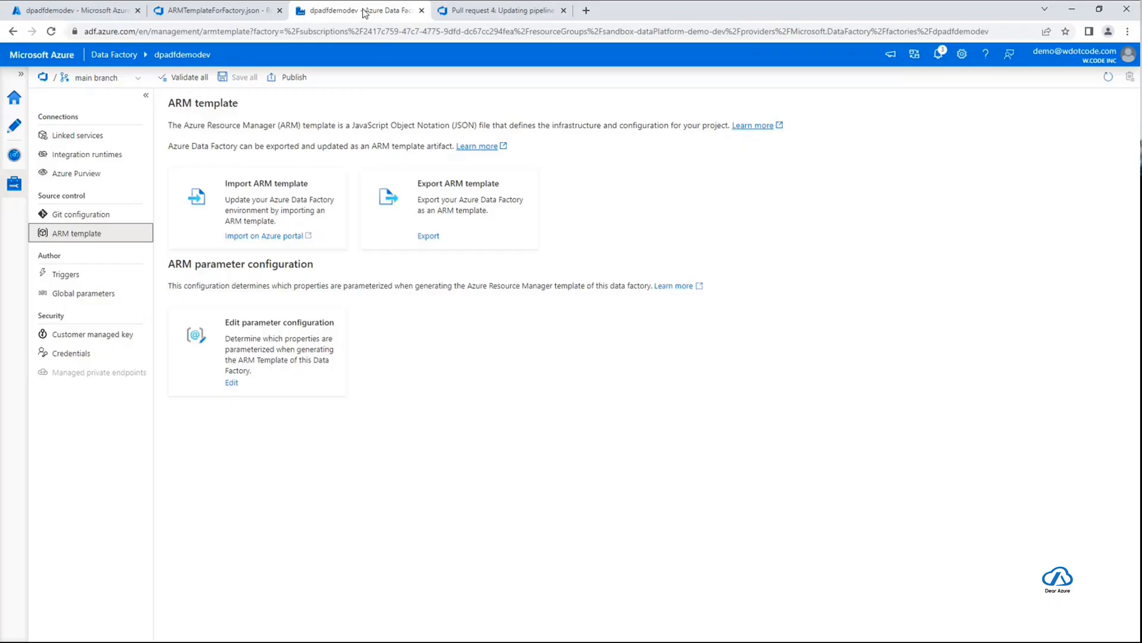
{"action": "key", "text": "alt+Tab"}
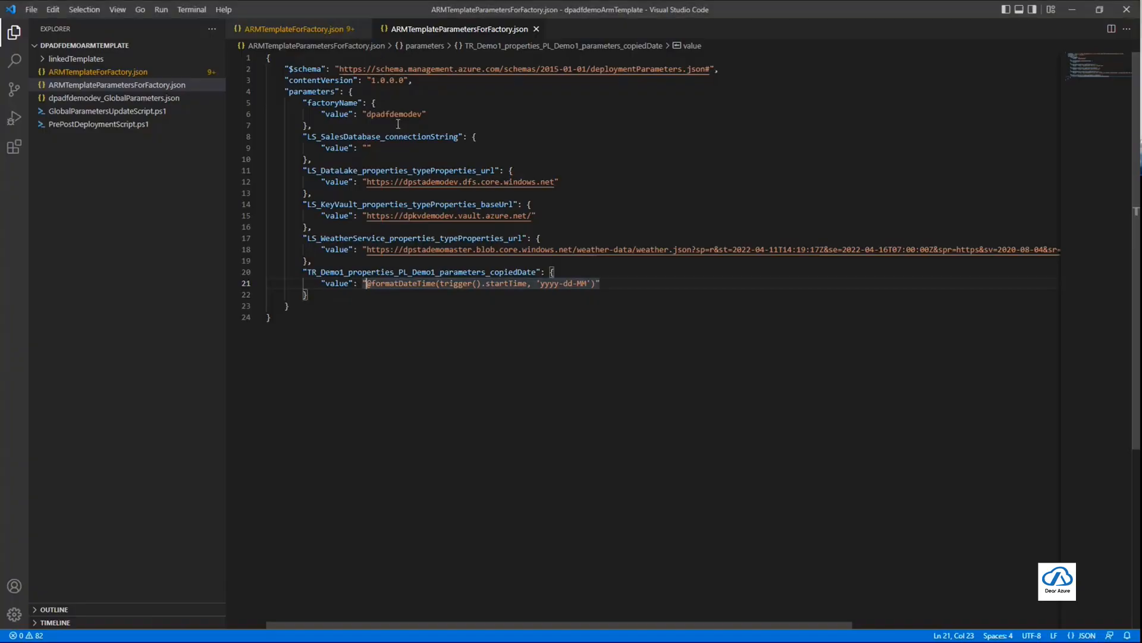
Switch to Azure Data Factory, list the linked services, and inspect the url property in the JSON code of LS_DataLake
{"action": "left_click", "coordinate": [367, 147]}
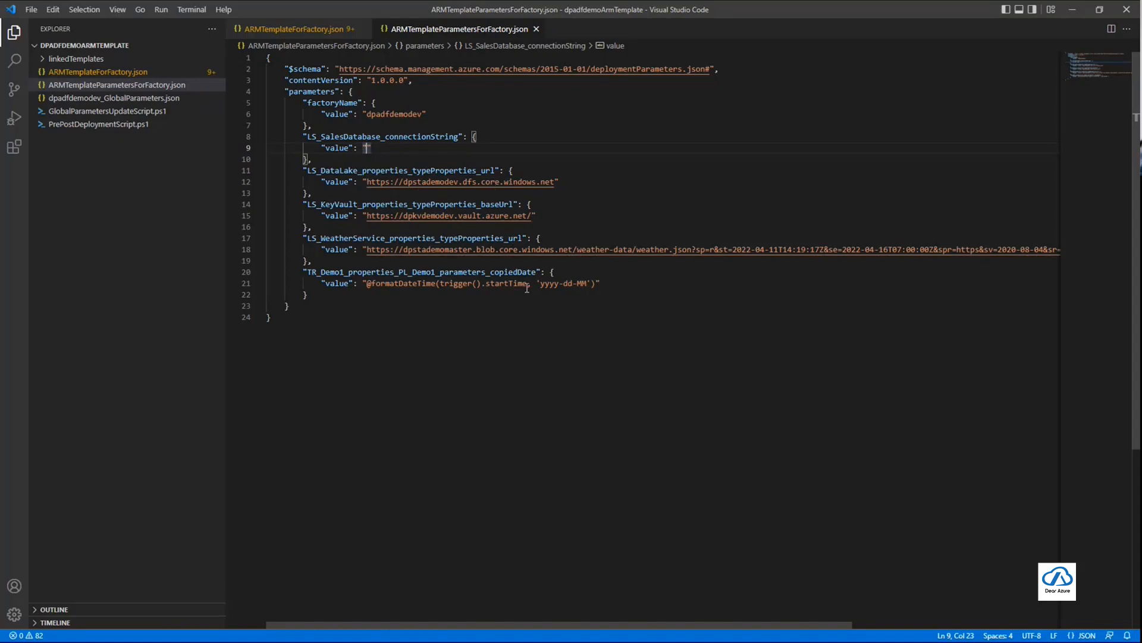
{"action": "key", "text": "alt+Tab"}
{"action": "left_click", "coordinate": [101, 459]}
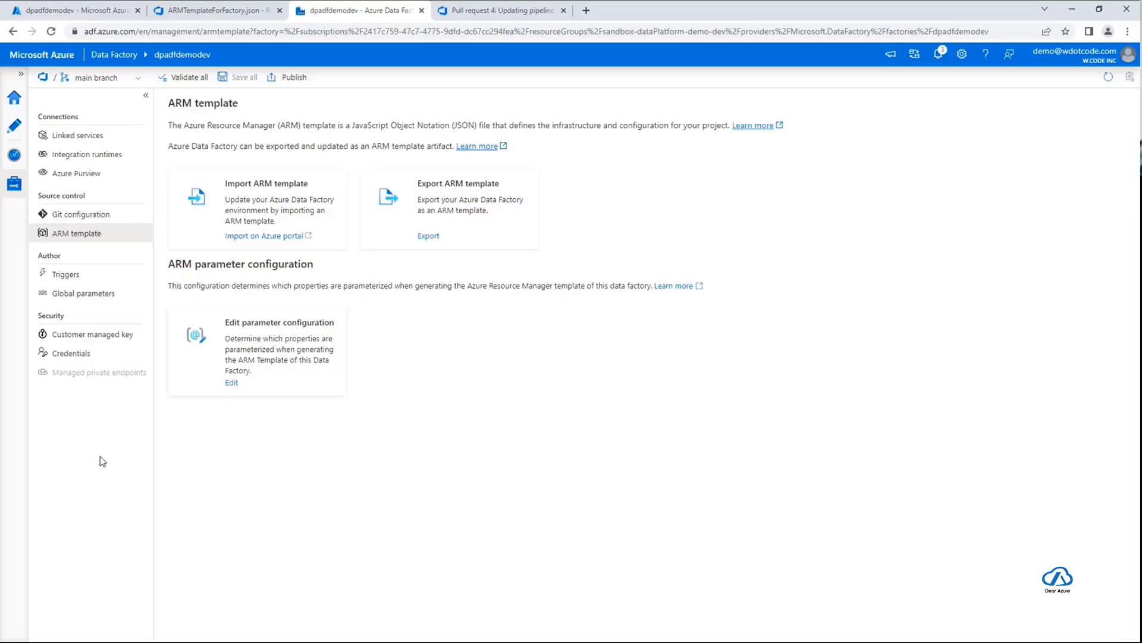
{"action": "left_click", "coordinate": [70, 138]}
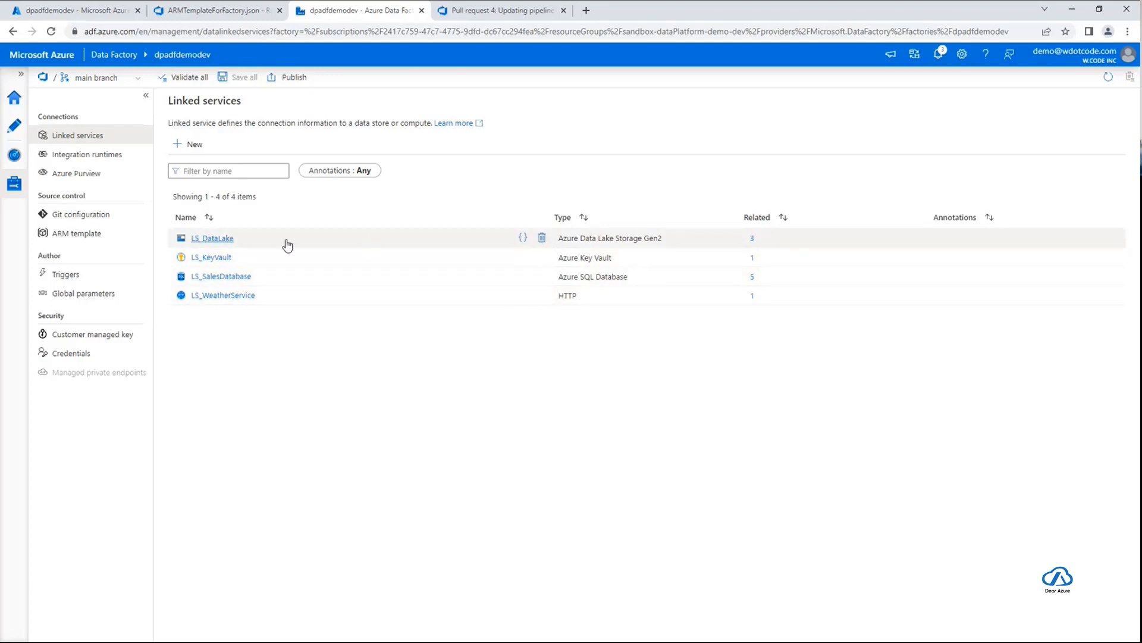
{"action": "left_click", "coordinate": [523, 238]}
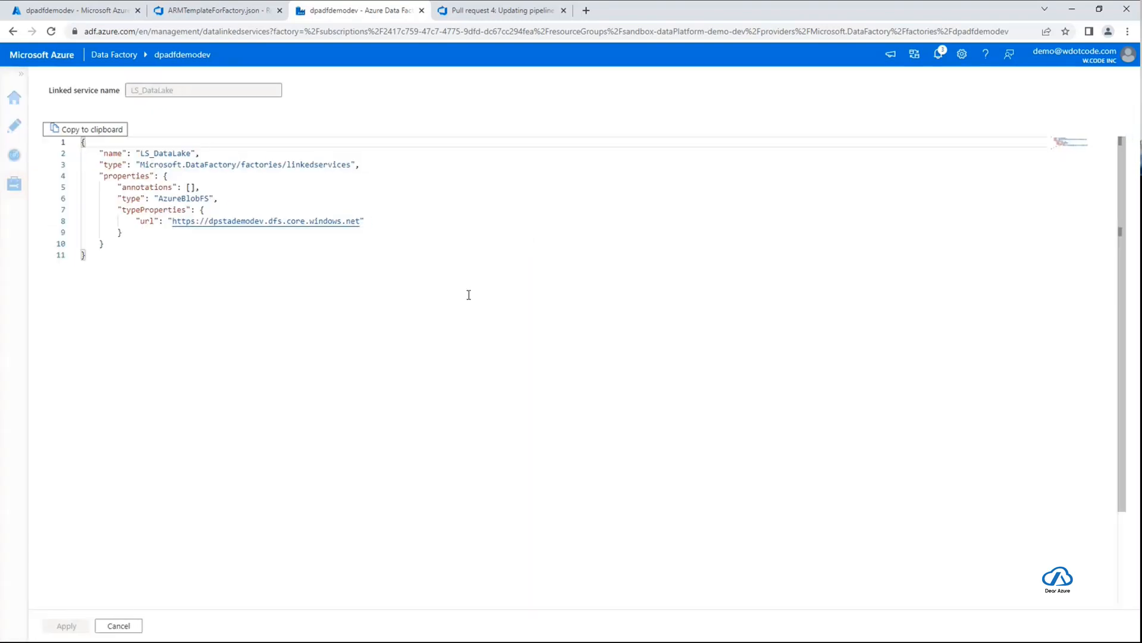
{"action": "left_click_drag", "start_coordinate": [172, 221], "coordinate": [359, 217]}
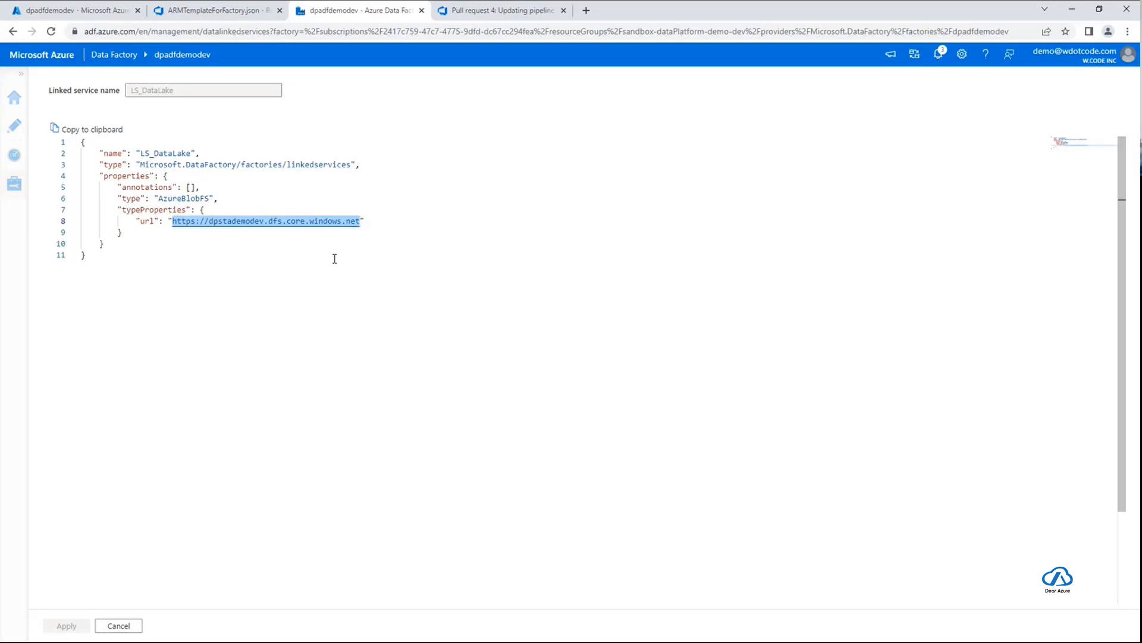
{"action": "left_click", "coordinate": [131, 629]}
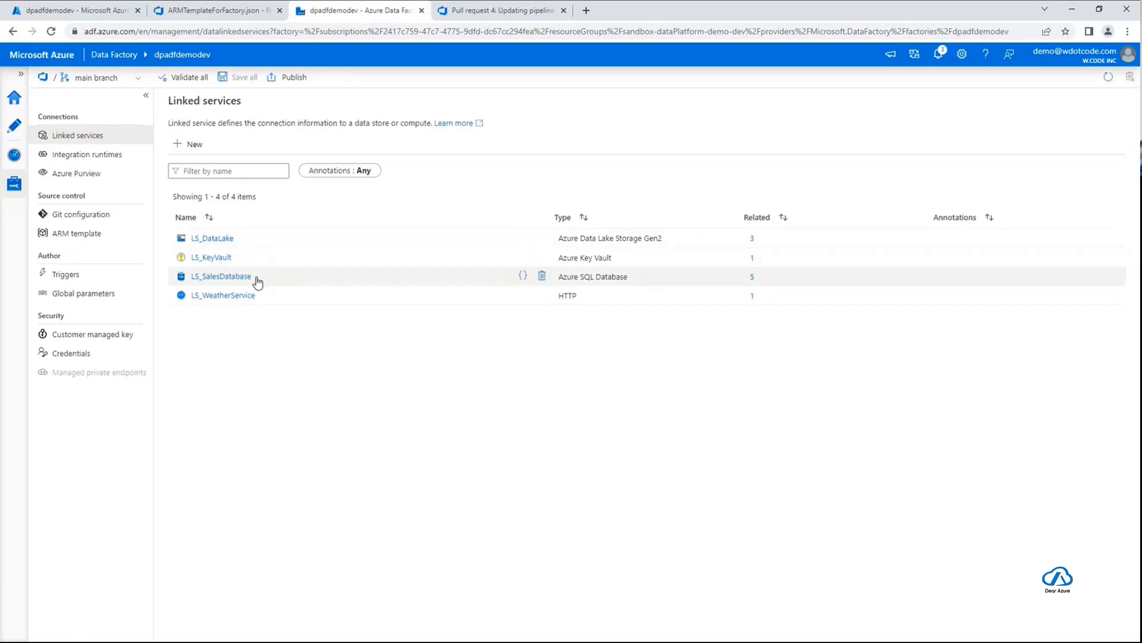
Open the JSON code of LS_SalesDatabase and examine the connectionString, including its data source, initial catalog and user ID
{"action": "left_click", "coordinate": [523, 278]}
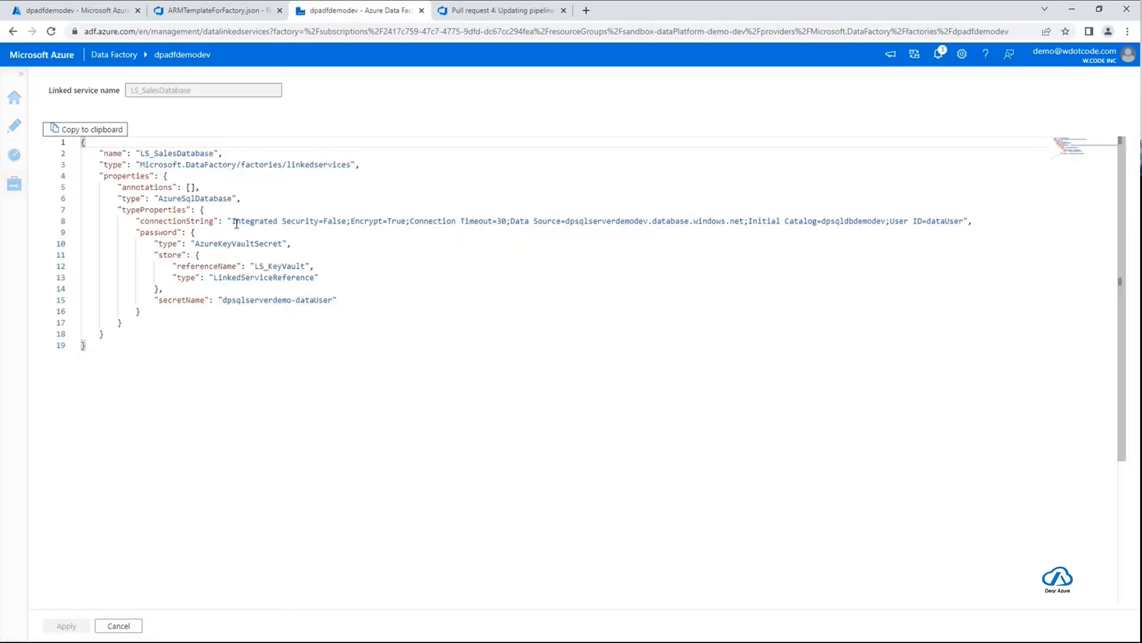
{"action": "left_click_drag", "start_coordinate": [236, 224], "coordinate": [963, 221]}
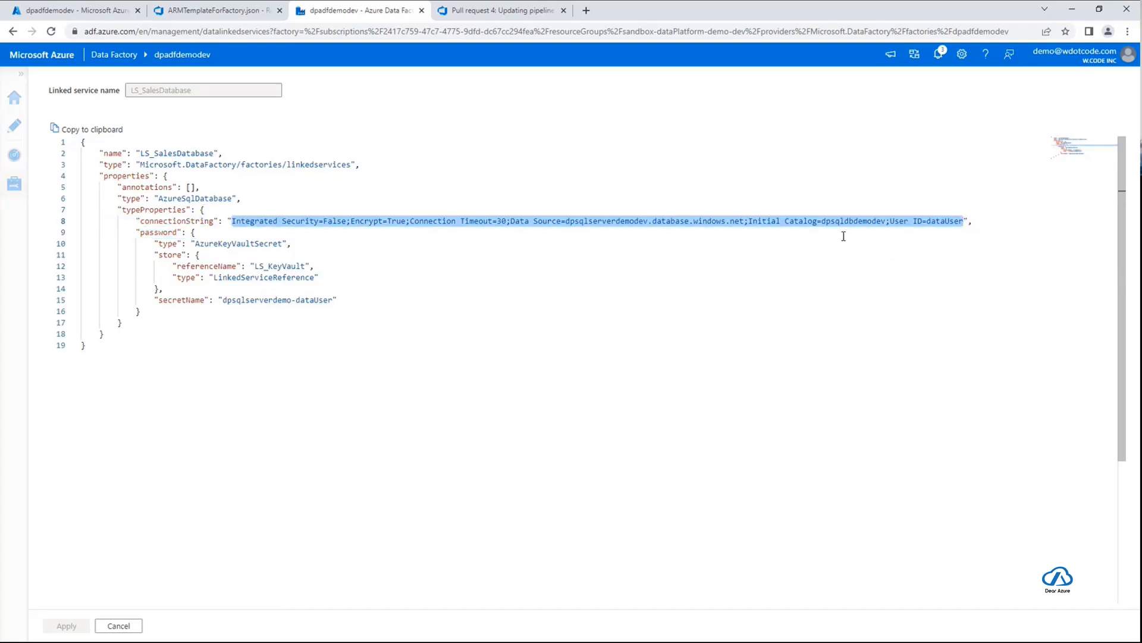
{"action": "double_click", "coordinate": [595, 222]}
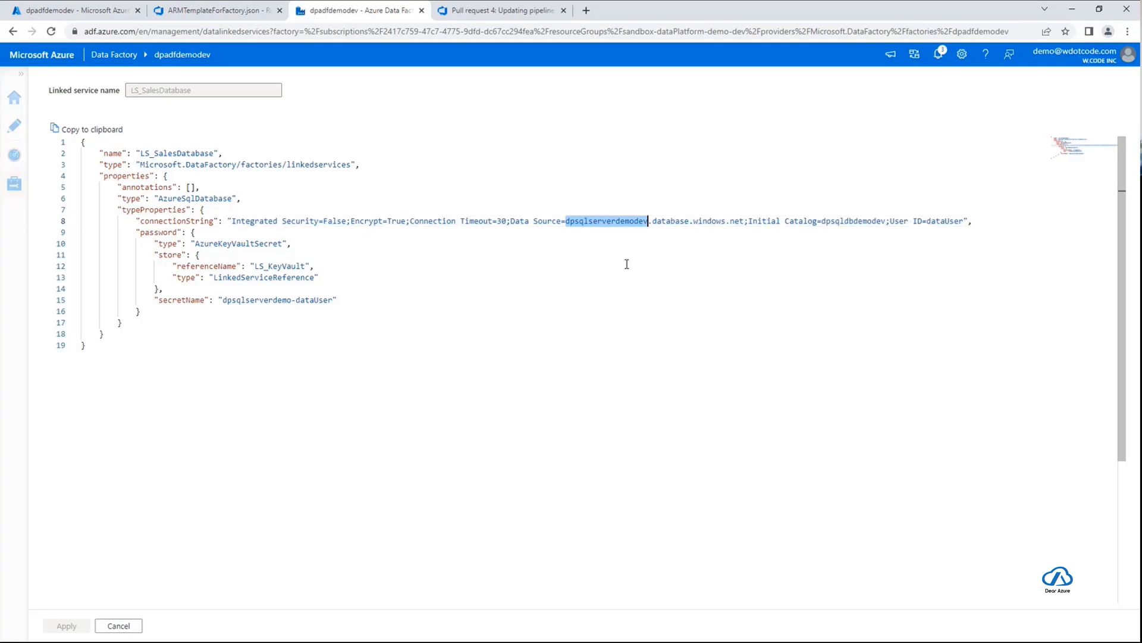
{"action": "double_click", "coordinate": [947, 221]}
{"action": "double_click", "coordinate": [853, 221]}
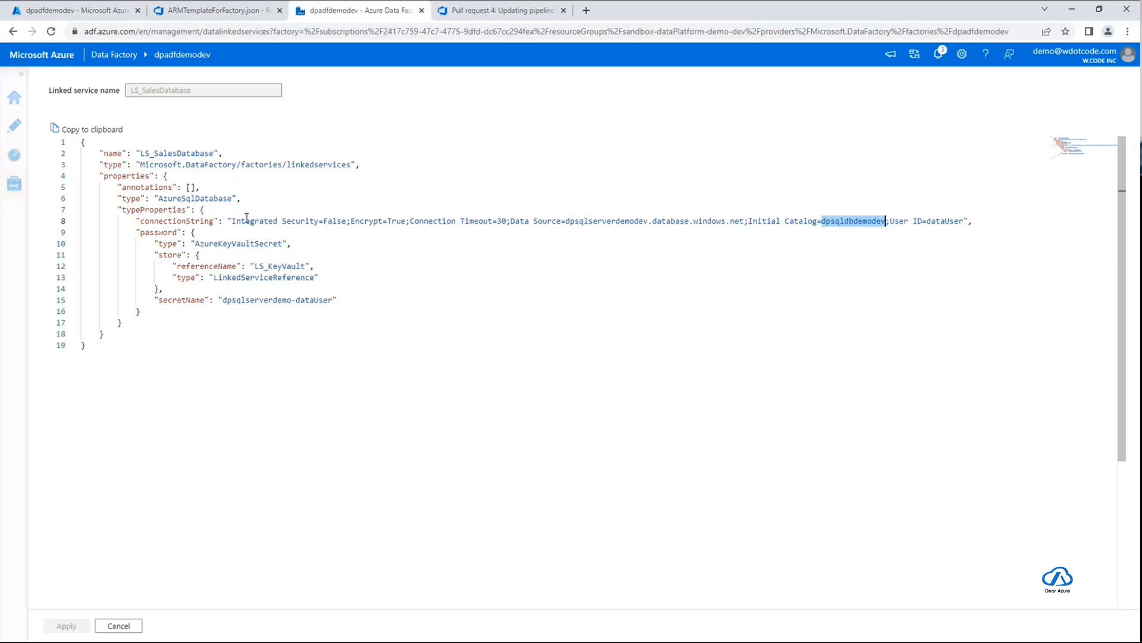
{"action": "left_click_drag", "start_coordinate": [234, 224], "coordinate": [964, 221]}
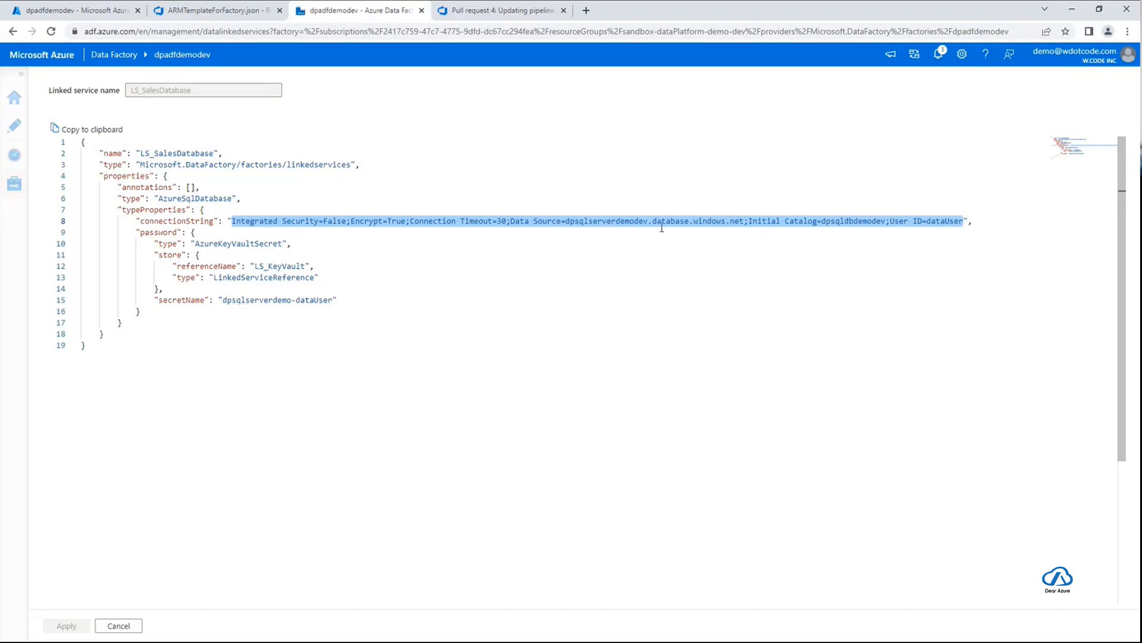
Switch to Visual Studio Code and review the full contents of ARMTemplateParametersForFactory.json
{"action": "key", "text": "alt+Tab"}
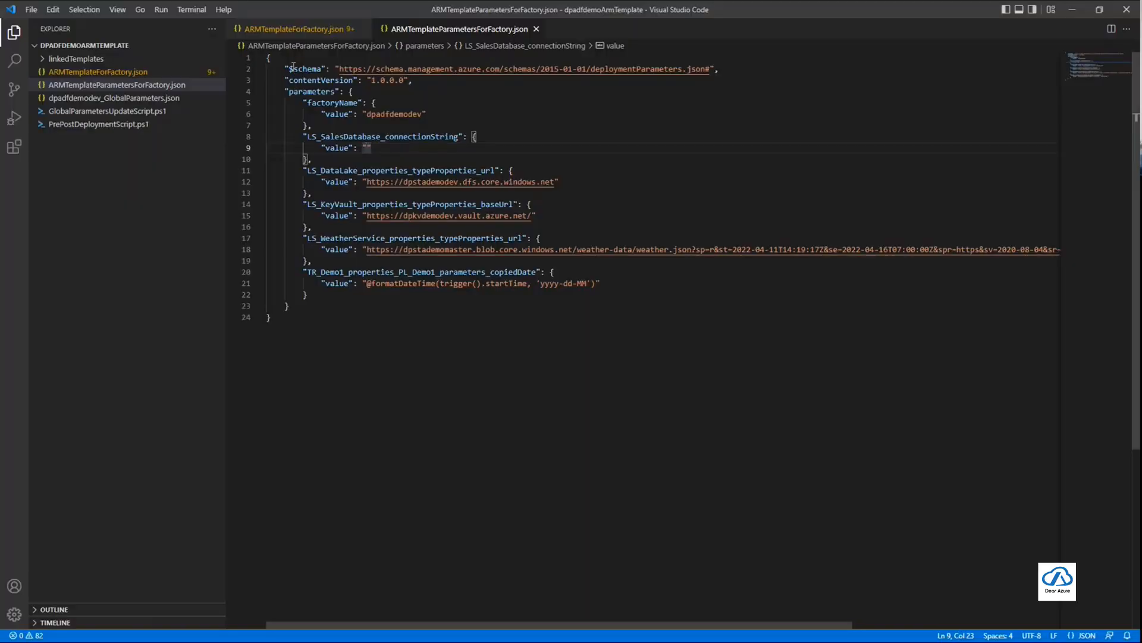
{"action": "left_click_drag", "start_coordinate": [291, 69], "coordinate": [659, 338]}
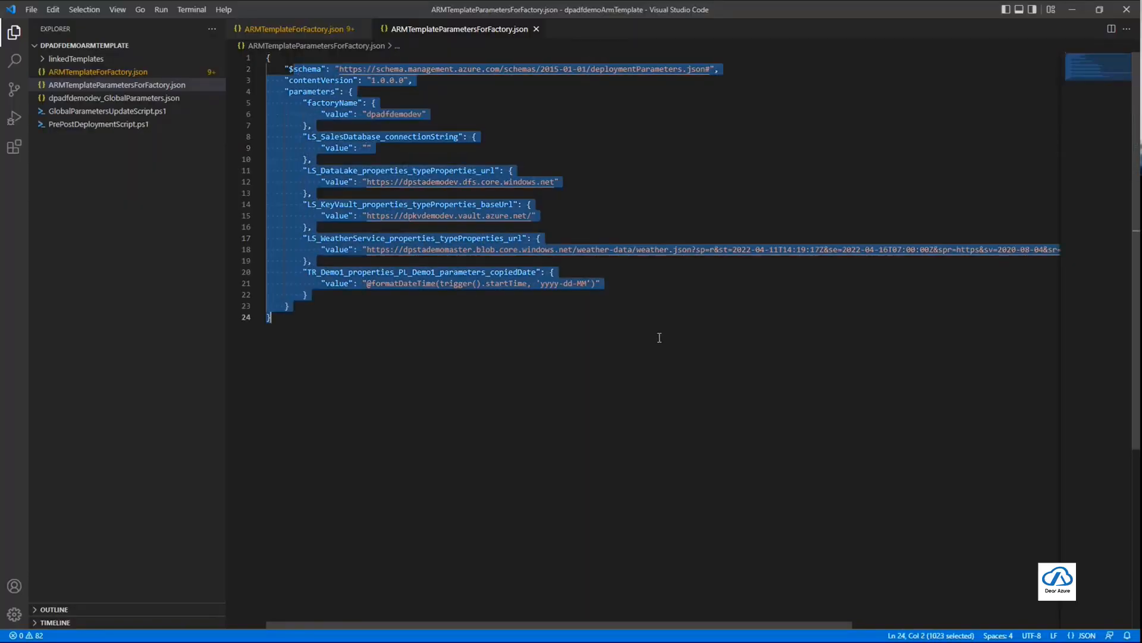
{"action": "left_click", "coordinate": [659, 337]}
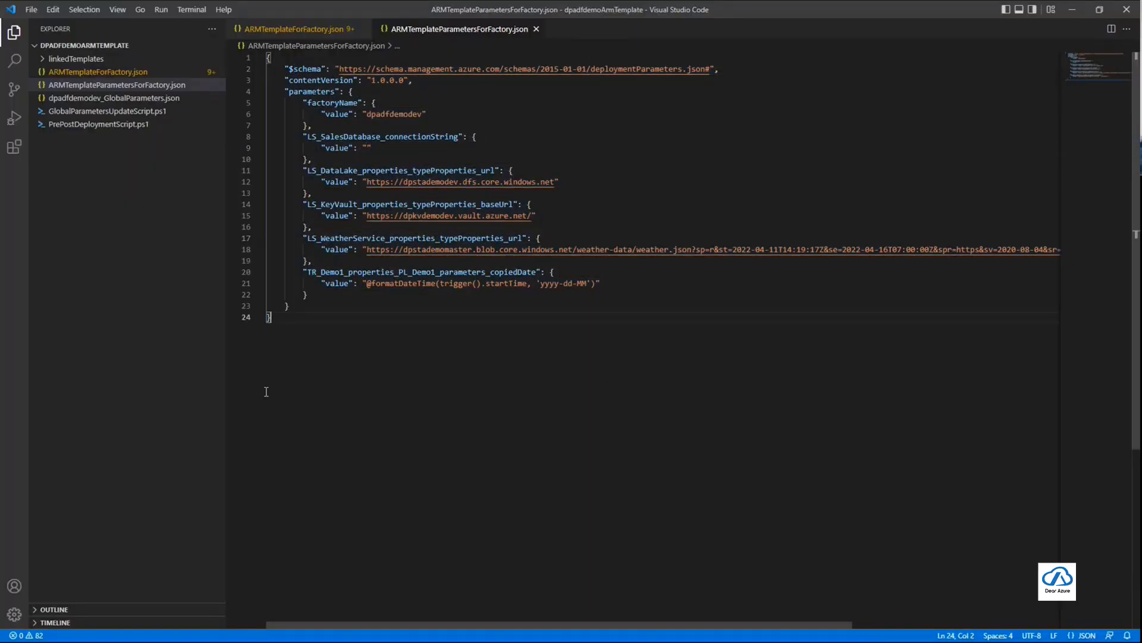
{"action": "left_click", "coordinate": [159, 410]}
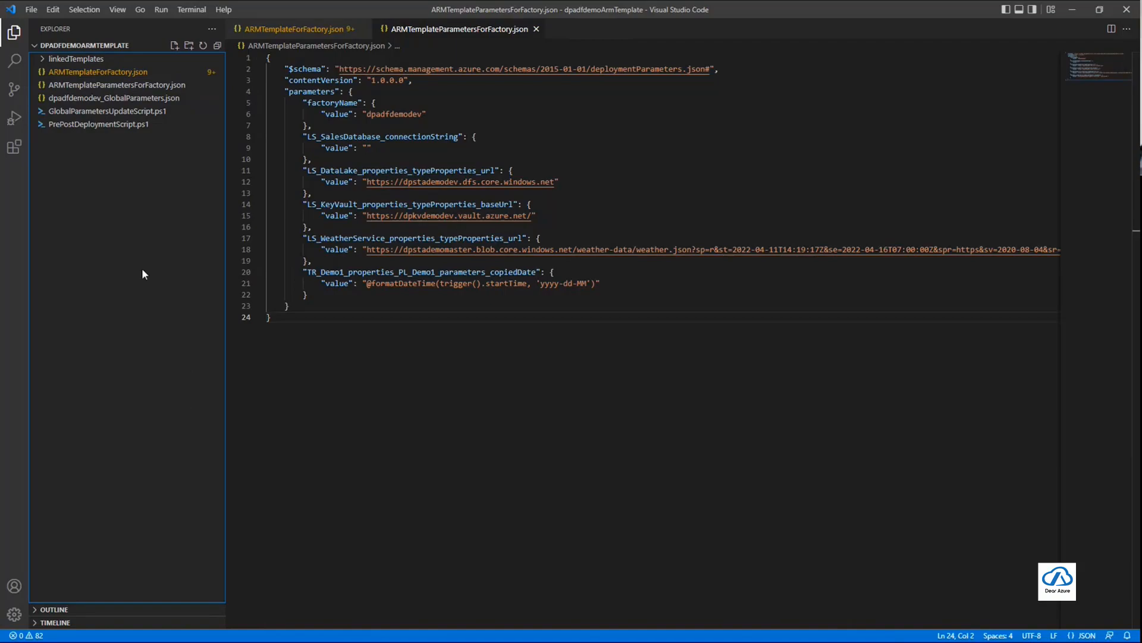
Switch to the published artifacts in Azure DevOps and open the YAML of ADF-Demo-Build-Deploy-Dev-Pipeline for editing
{"action": "key", "text": "alt+Tab"}
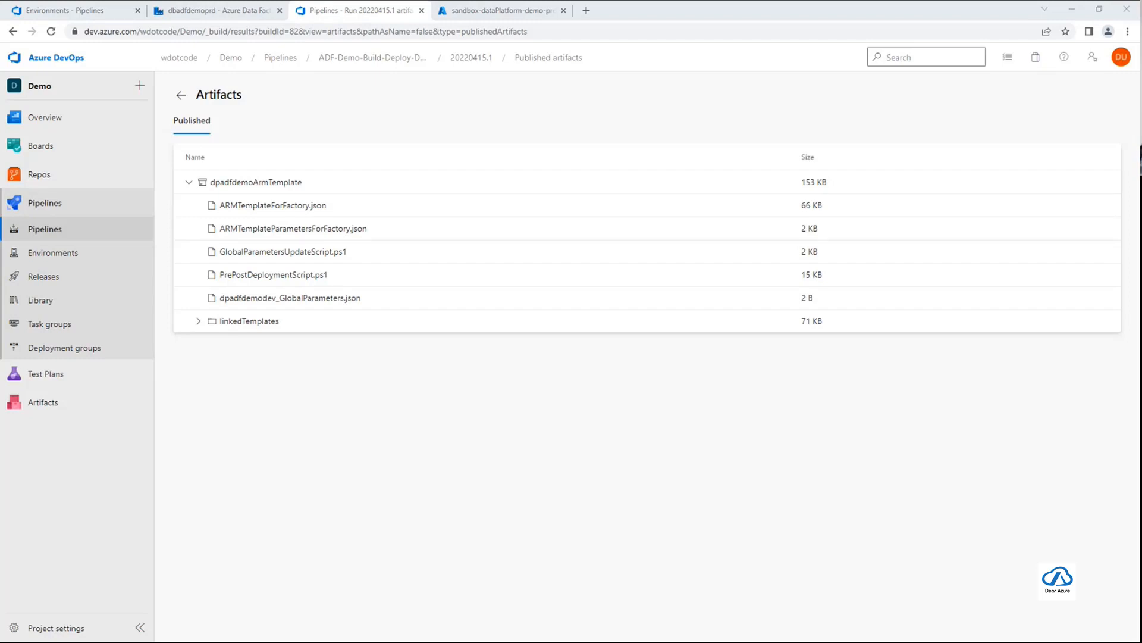
{"action": "left_click", "coordinate": [464, 432]}
{"action": "left_click", "coordinate": [181, 95]}
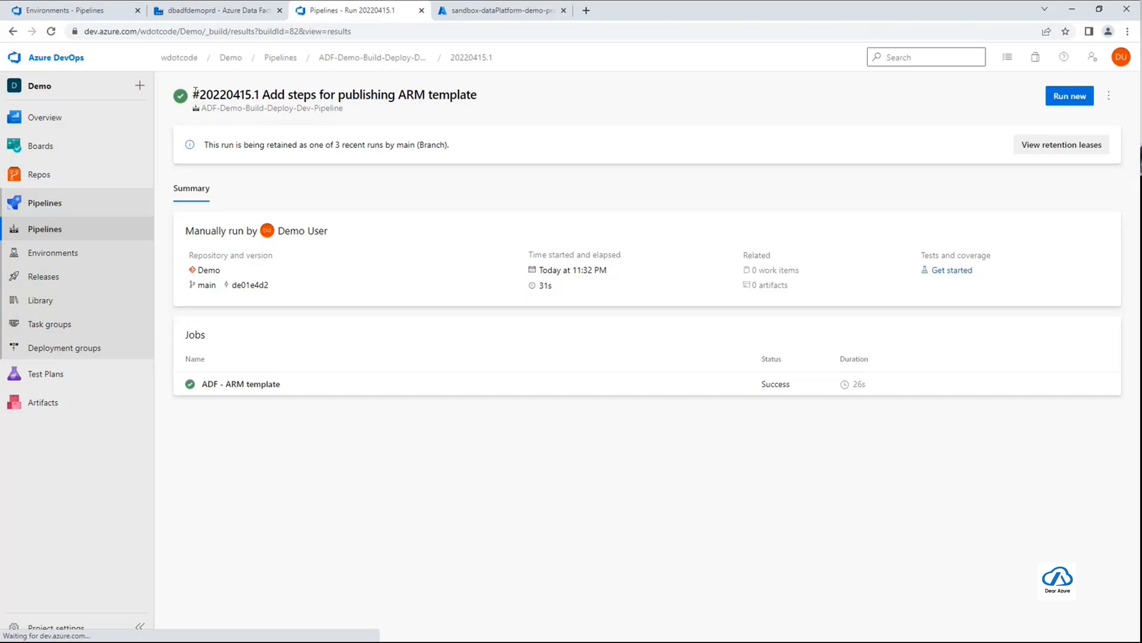
{"action": "left_click", "coordinate": [368, 57]}
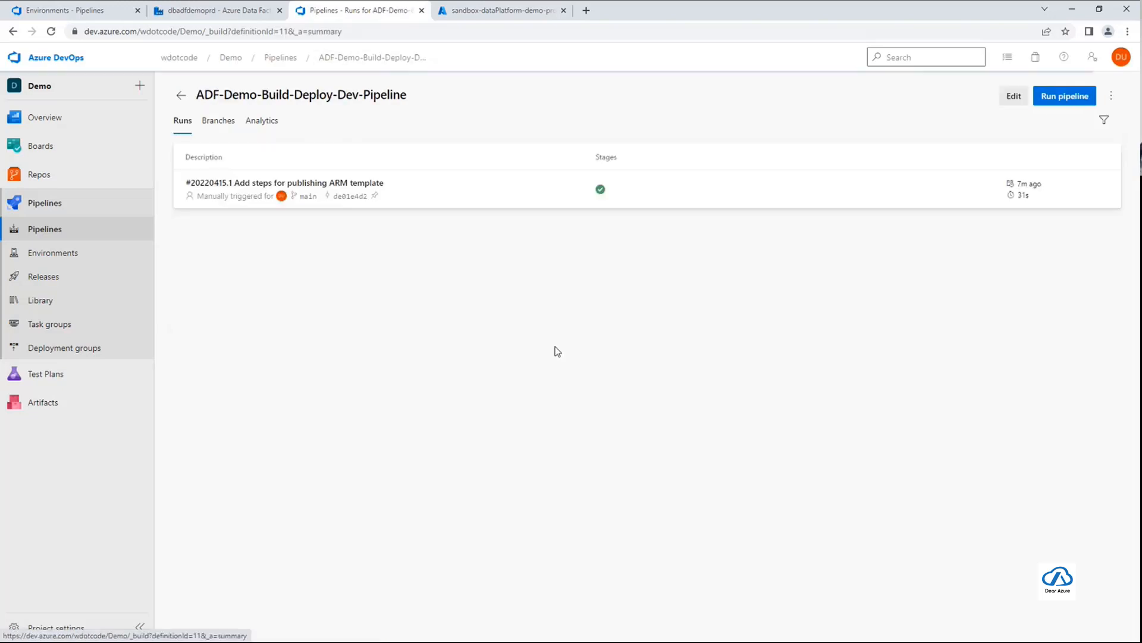
{"action": "left_click", "coordinate": [1015, 97]}
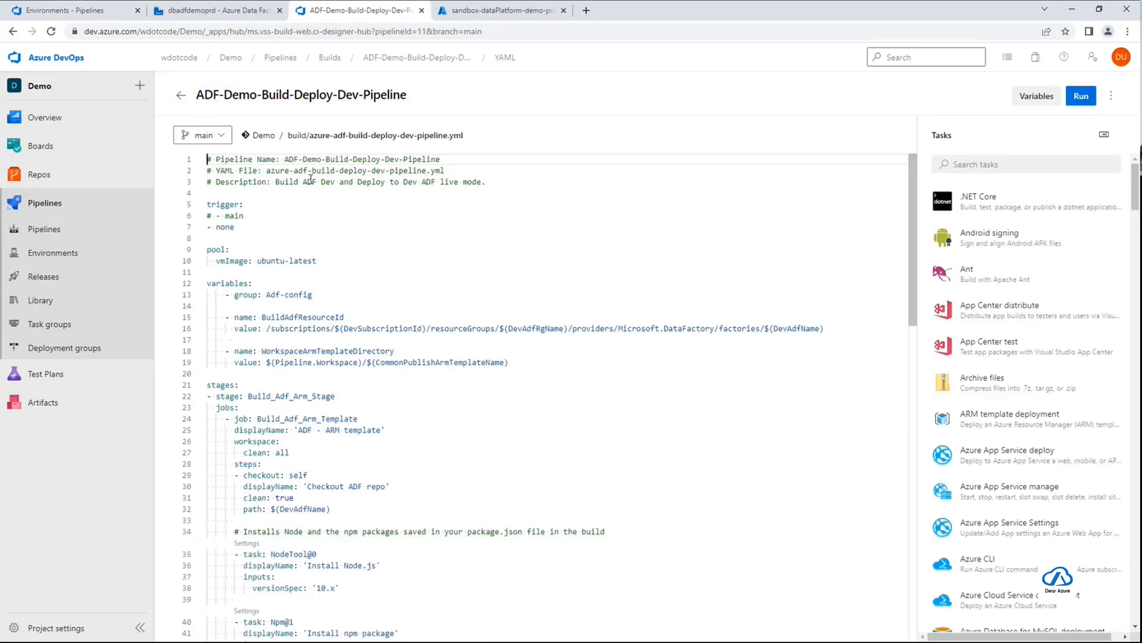
{"action": "left_click", "coordinate": [181, 95]}
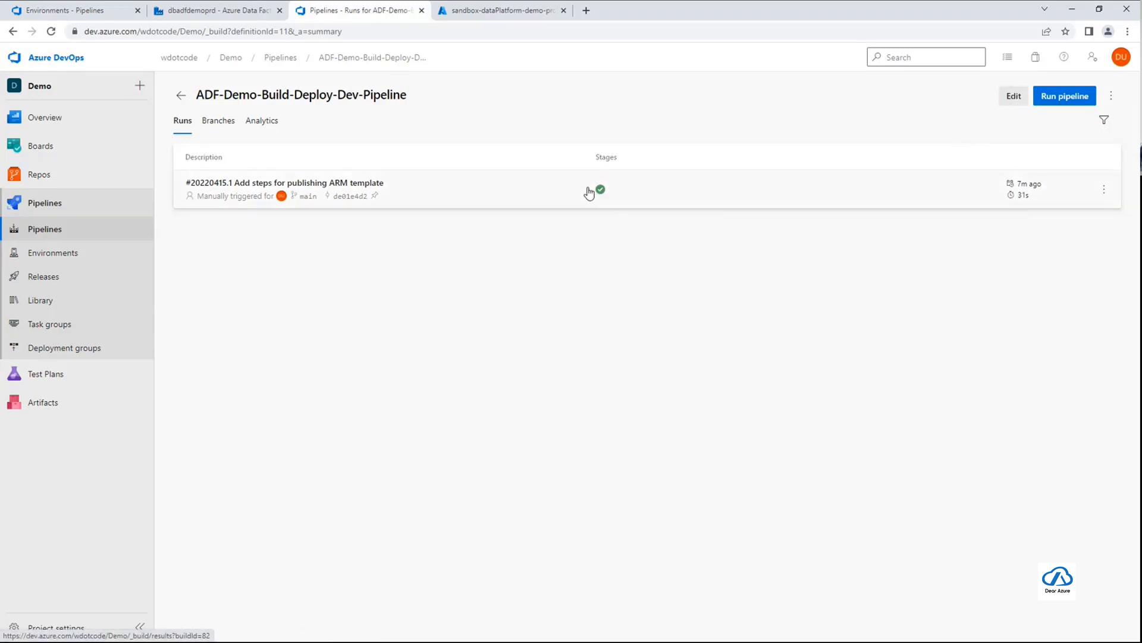
{"action": "left_click", "coordinate": [1009, 100]}
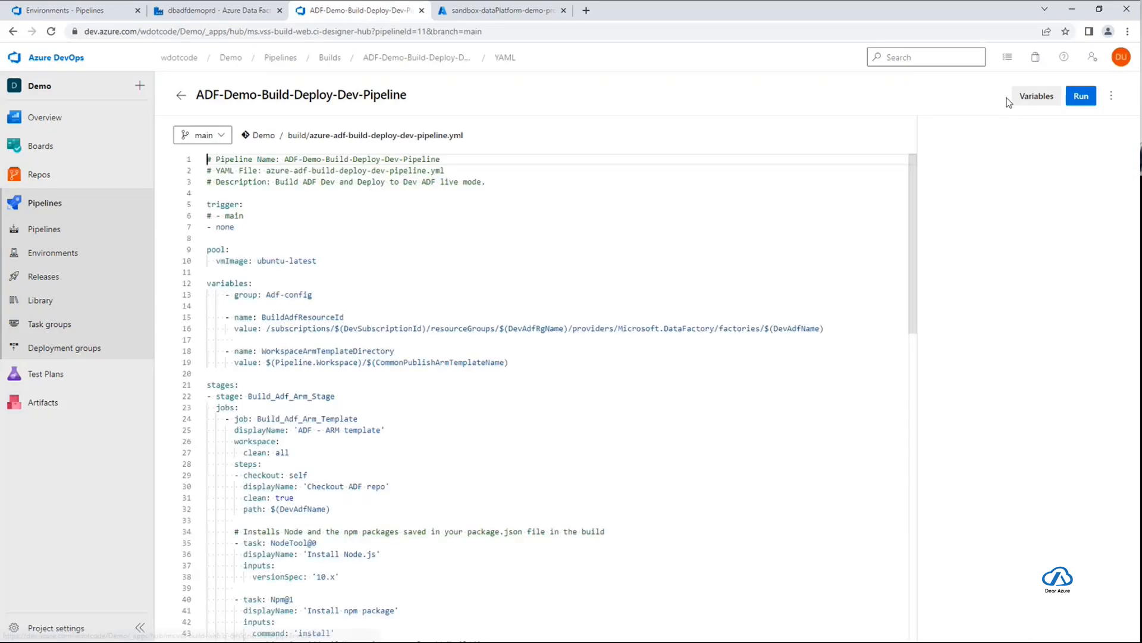
Hide the task assistant and uncomment the four-line Deploy_Dev_Stage block at the end of the pipeline YAML
{"action": "scroll", "coordinate": [881, 238], "scroll_direction": "down", "scroll_amount": 15}
{"action": "scroll", "coordinate": [977, 210], "scroll_direction": "down", "scroll_amount": 13}
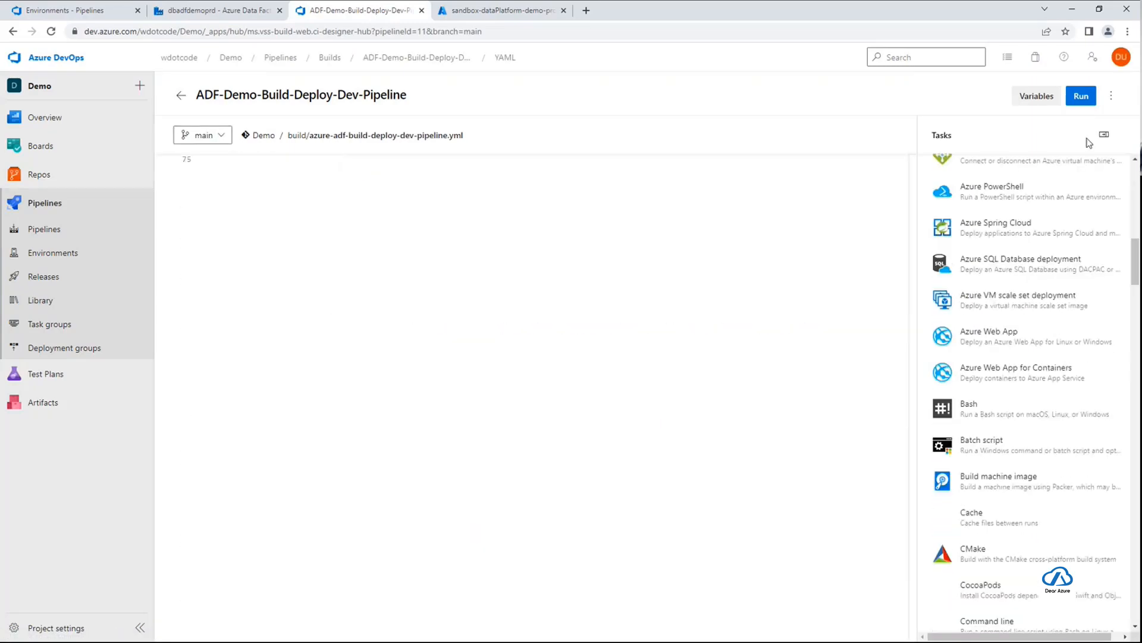
{"action": "left_click", "coordinate": [1102, 136]}
{"action": "scroll", "coordinate": [615, 386], "scroll_direction": "up", "scroll_amount": 9}
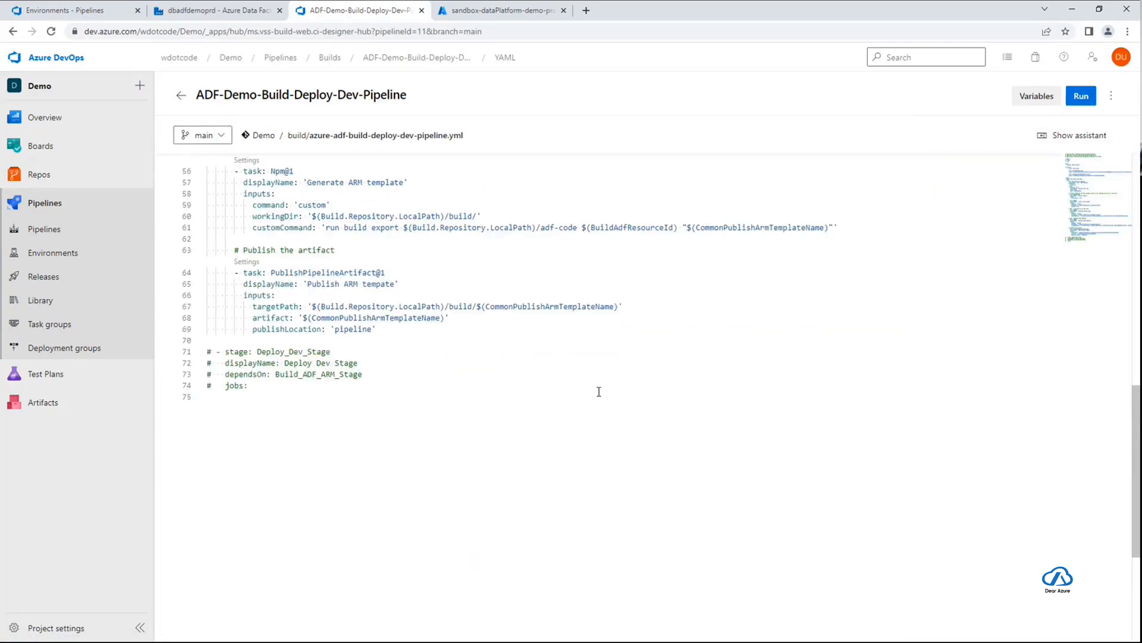
{"action": "left_click", "coordinate": [340, 379]}
{"action": "key", "text": "Home"}
{"action": "key", "text": "shift+End"}
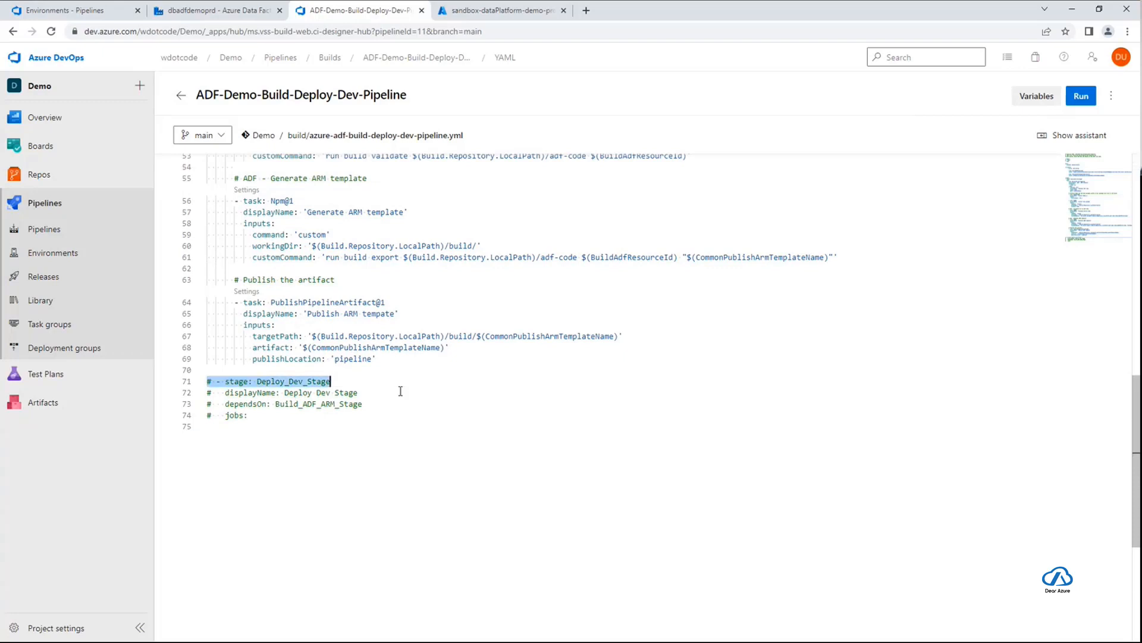
{"action": "key", "text": "shift+Down"}
{"action": "key", "text": "shift+Down"}
{"action": "key", "text": "shift+Down"}
{"action": "key", "text": "ctrl+slash"}
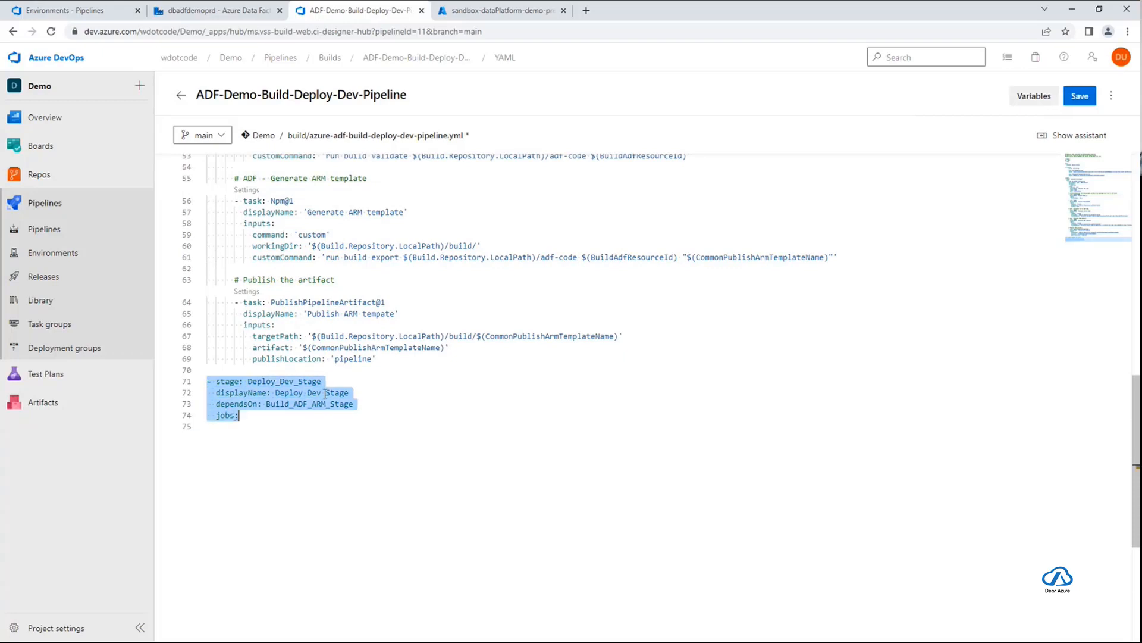
Paste the copied Deploy_Dev deployment job under jobs, including the artifact download, file listing and AzureResourceManagerTemplateDeployment@3 steps
{"action": "key", "text": "End"}
{"action": "key", "text": "Return"}
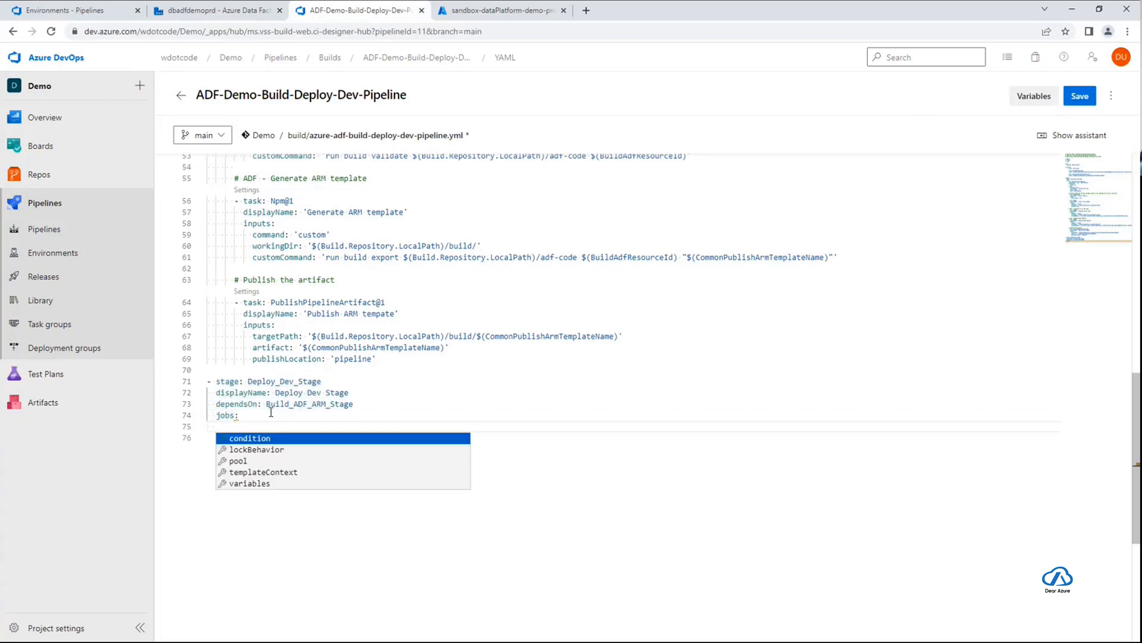
{"action": "key", "text": "Escape"}
{"action": "key", "text": "Tab"}
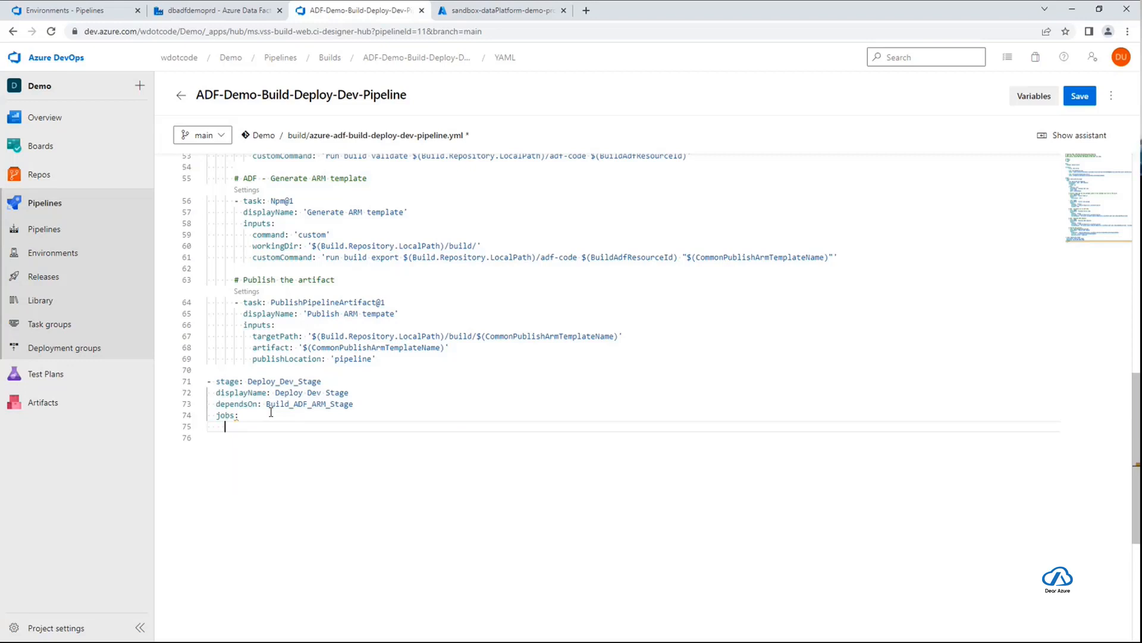
{"action": "key", "text": "alt+Tab"}
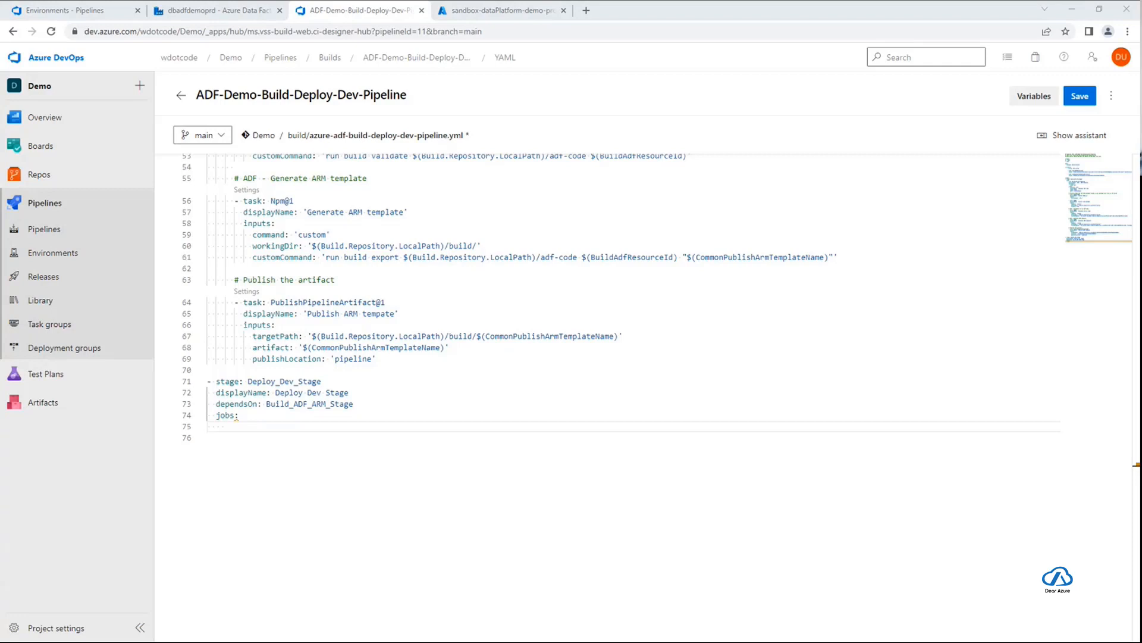
{"action": "left_click", "coordinate": [486, 429]}
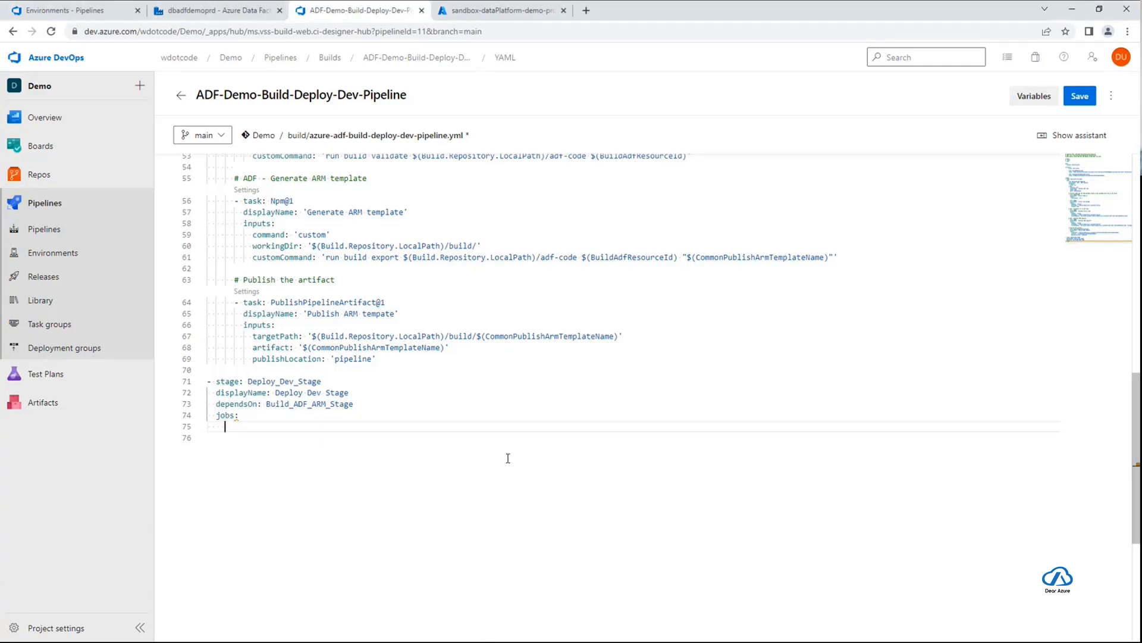
{"action": "key", "text": "ctrl+v"}
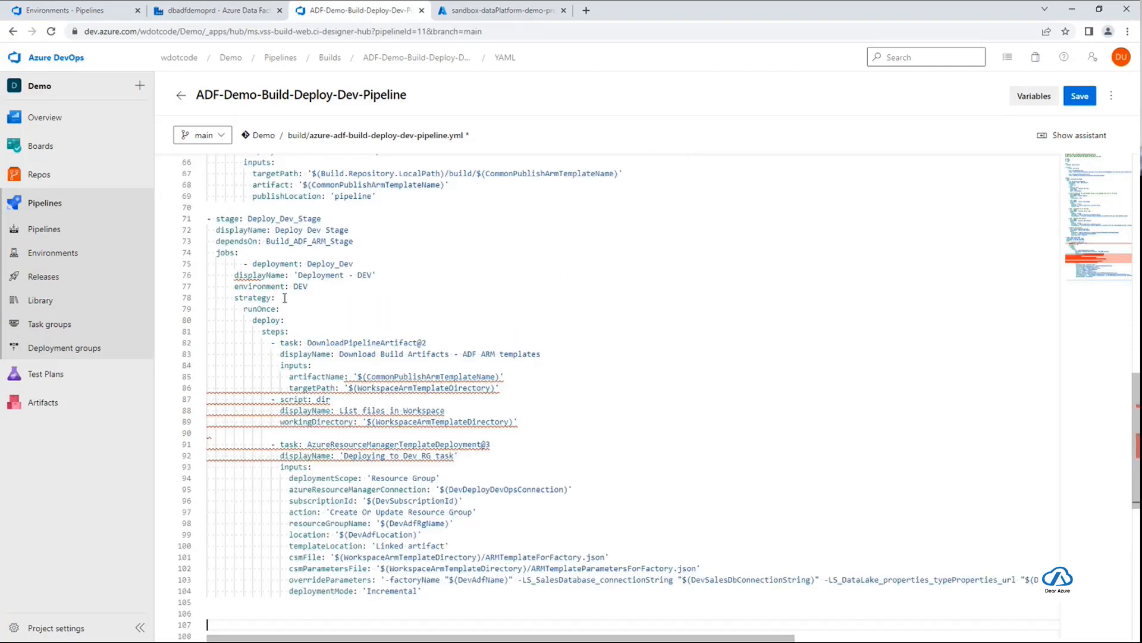
Outdent the deployment: Deploy_Dev line by two spaces so that its key aligns with displayName
{"action": "left_click", "coordinate": [245, 262]}
{"action": "key", "text": "BackSpace"}
{"action": "key", "text": "BackSpace"}
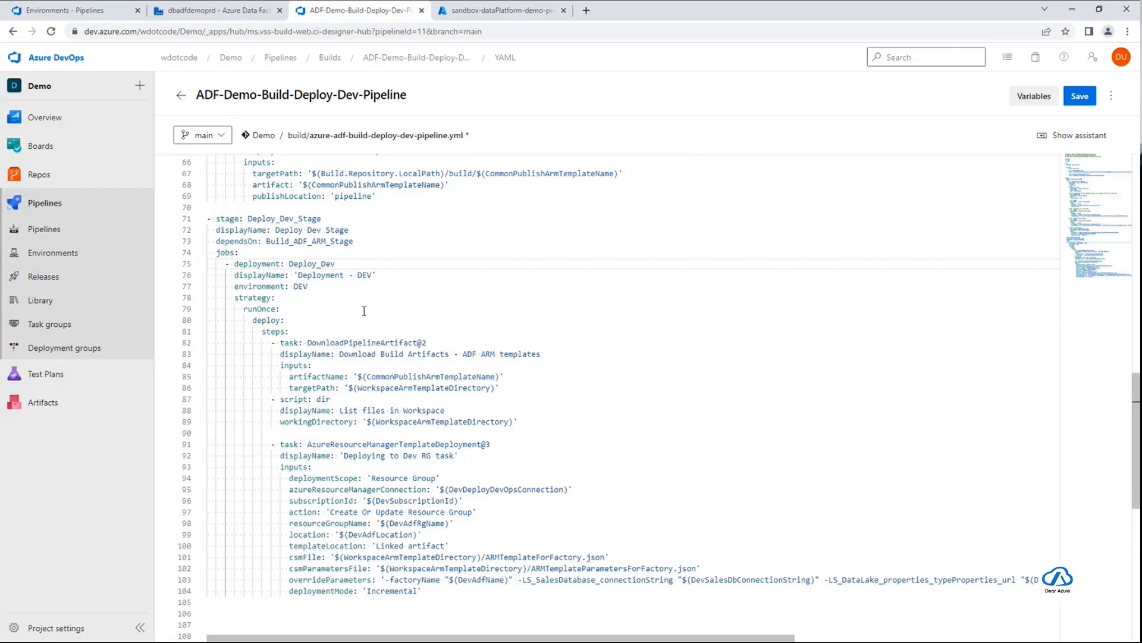
Review the strategy and deploy keys of the Deploy_Dev job and the stage's dependsOn reference to Build_ADF_ARM_Stage
{"action": "scroll", "coordinate": [456, 354], "scroll_direction": "up", "scroll_amount": 2}
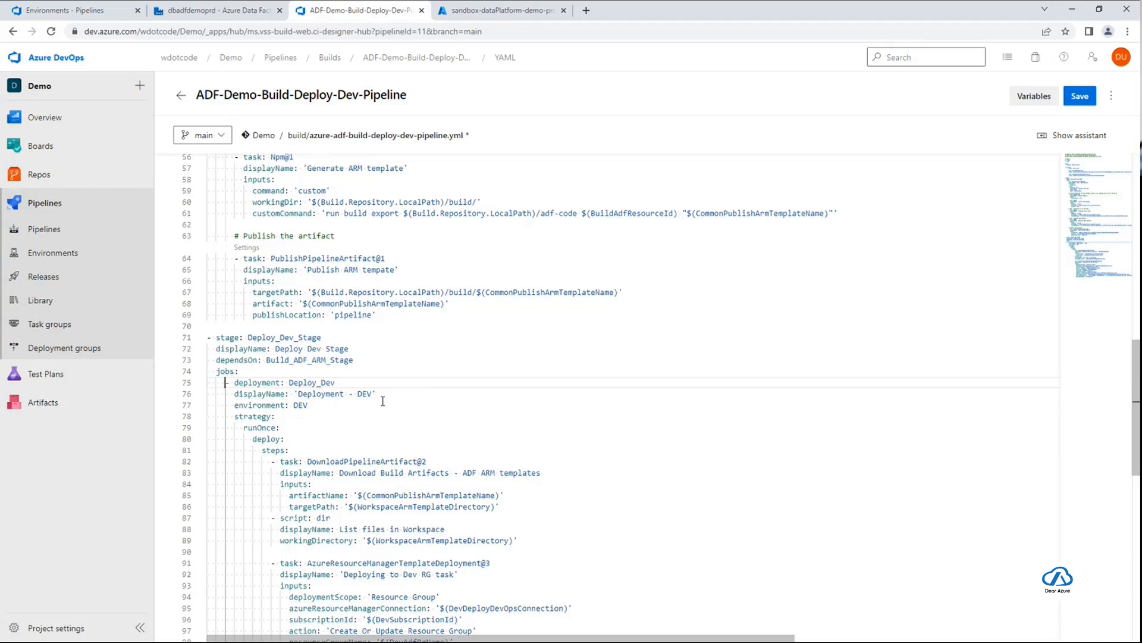
{"action": "double_click", "coordinate": [267, 414]}
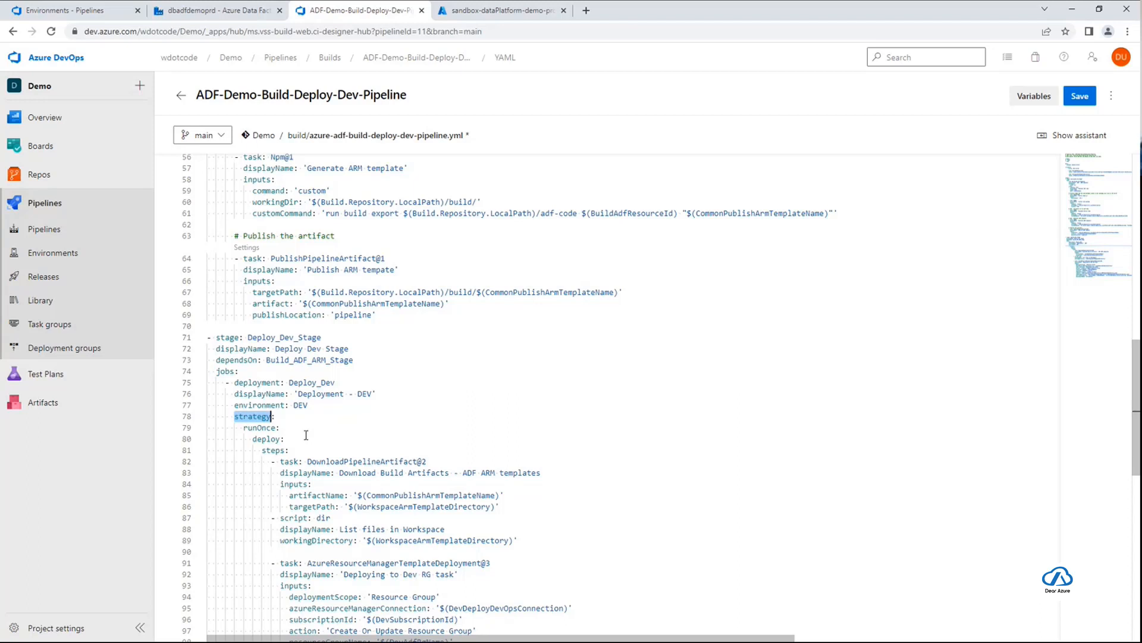
{"action": "left_click", "coordinate": [273, 439]}
{"action": "double_click", "coordinate": [273, 439]}
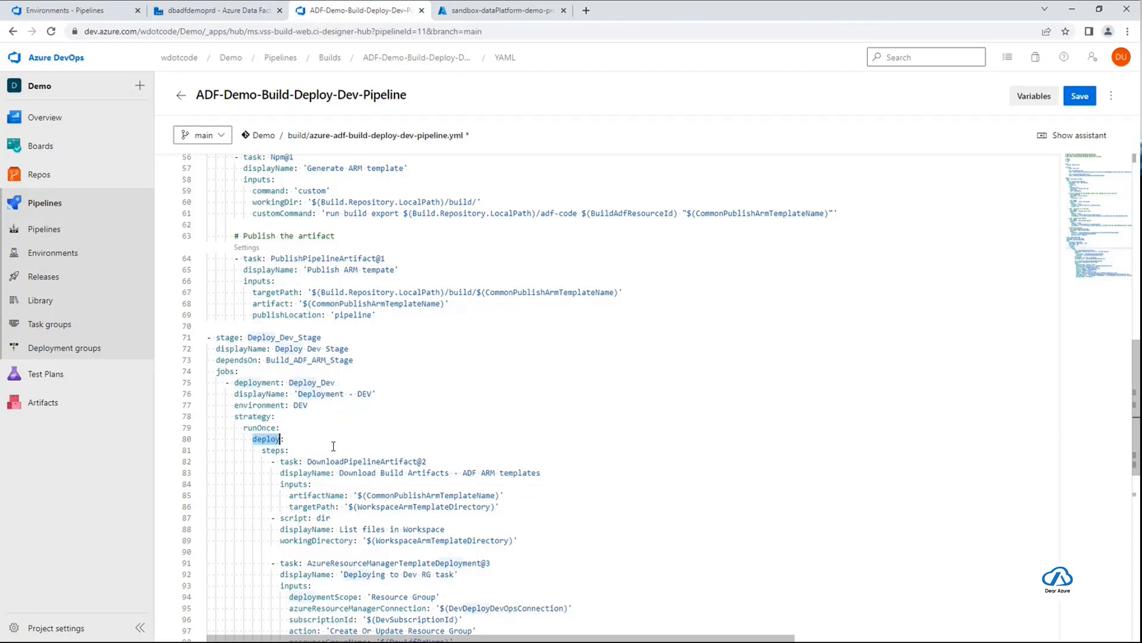
{"action": "left_click", "coordinate": [354, 437]}
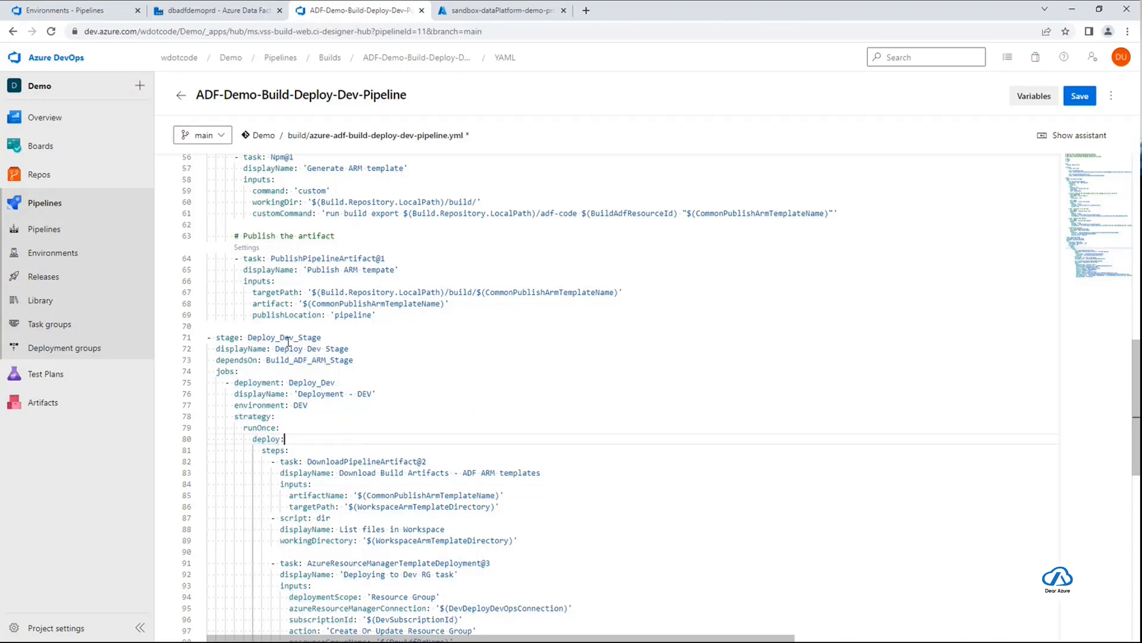
{"action": "left_click_drag", "start_coordinate": [217, 360], "coordinate": [355, 360]}
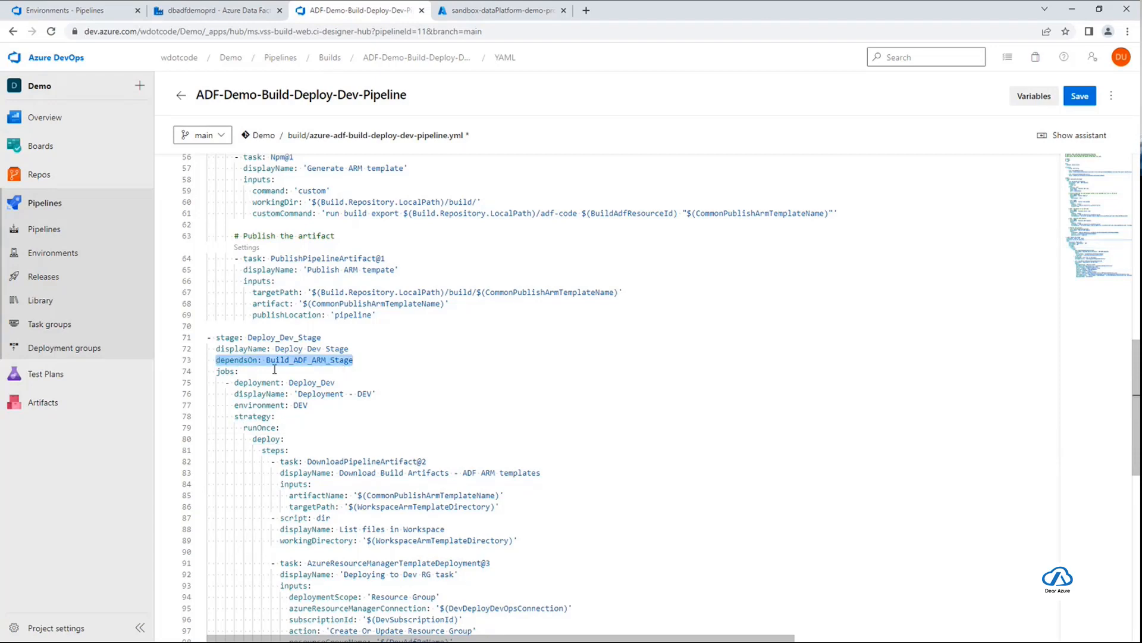
{"action": "double_click", "coordinate": [233, 362]}
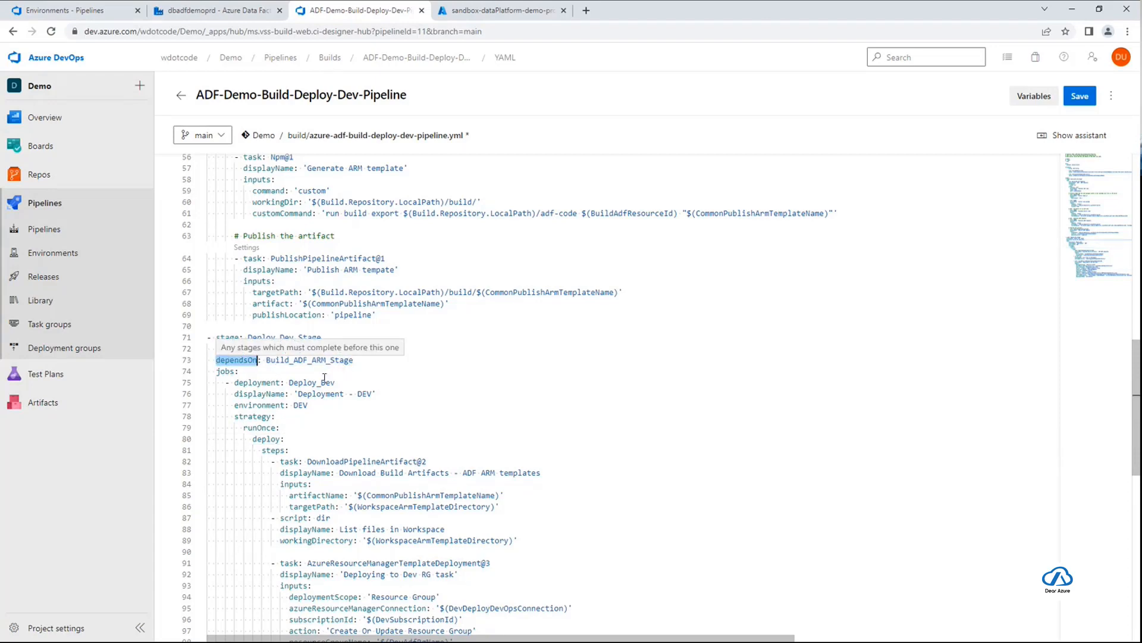
{"action": "left_click", "coordinate": [389, 362]}
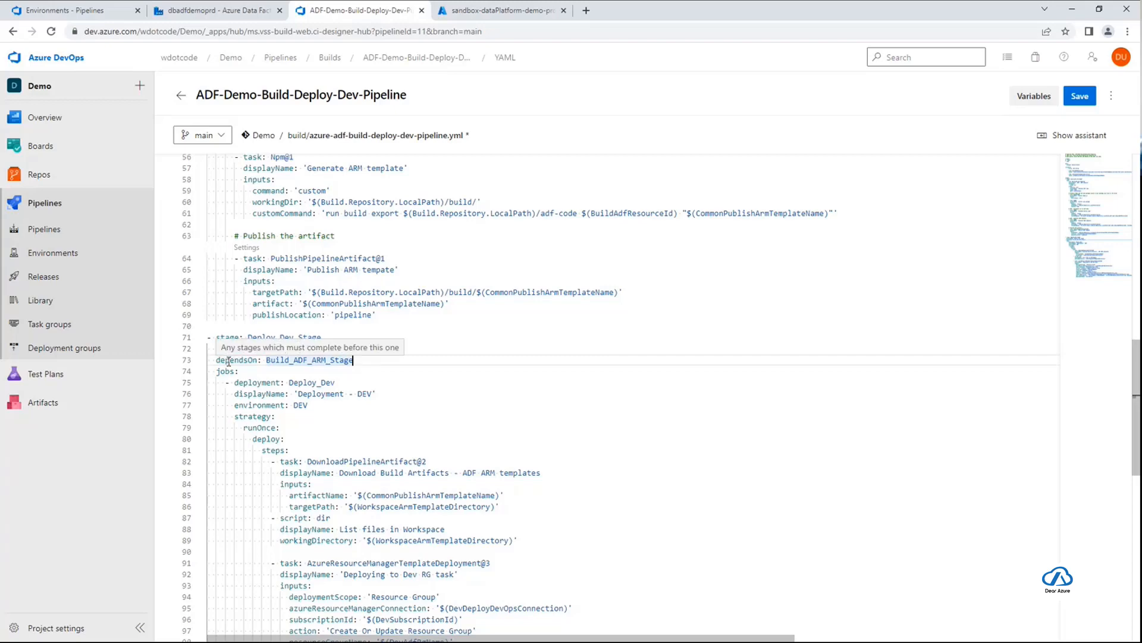
{"action": "double_click", "coordinate": [326, 360]}
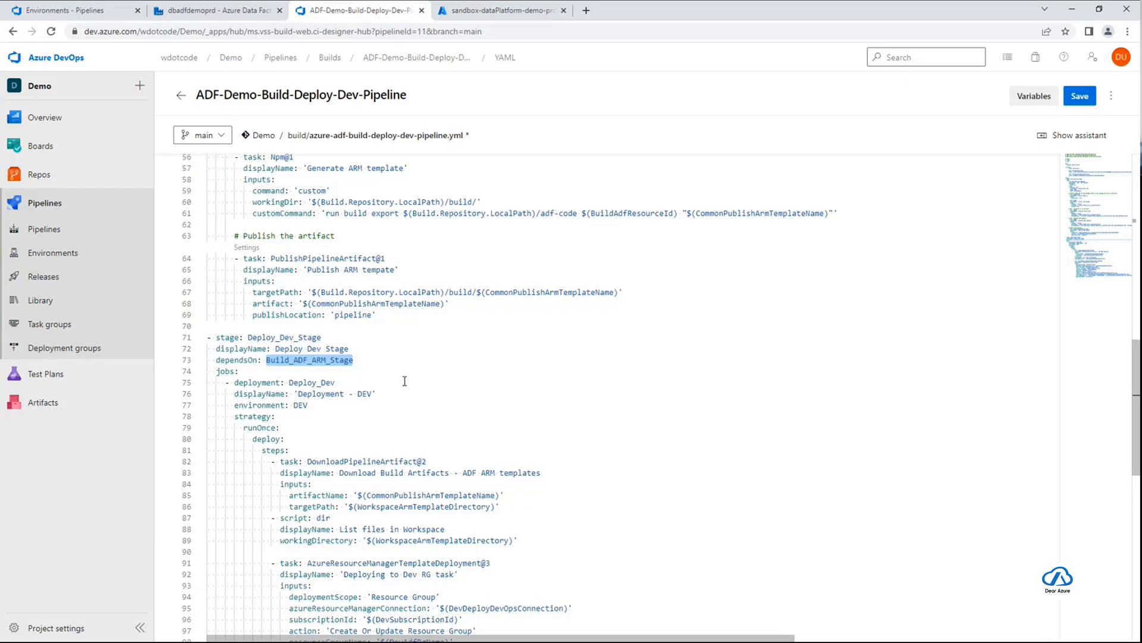
Examine the environment: DEV setting of the Deploy_Dev job
{"action": "scroll", "coordinate": [405, 380], "scroll_direction": "down", "scroll_amount": 3}
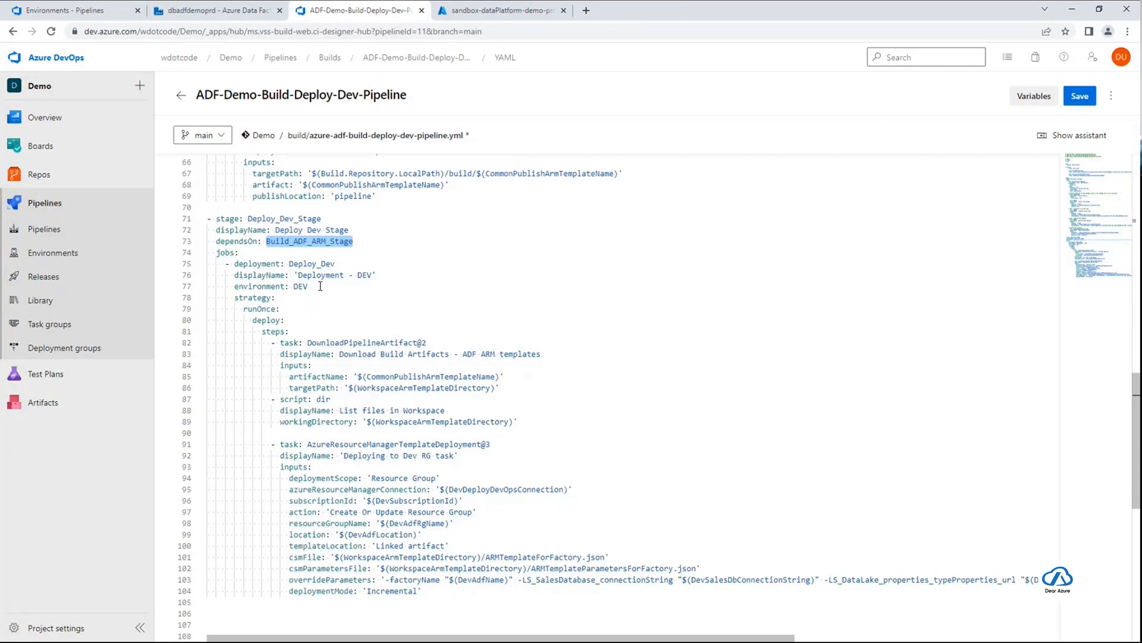
{"action": "left_click_drag", "start_coordinate": [320, 286], "coordinate": [233, 286]}
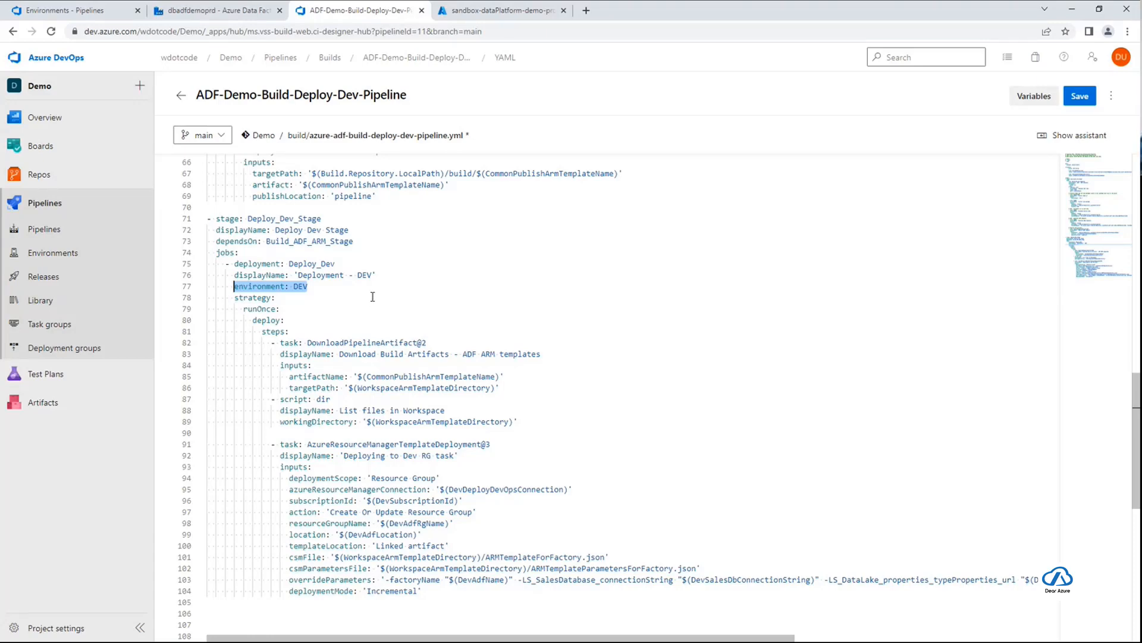
{"action": "left_click_drag", "start_coordinate": [314, 286], "coordinate": [235, 288]}
{"action": "left_click", "coordinate": [308, 286]}
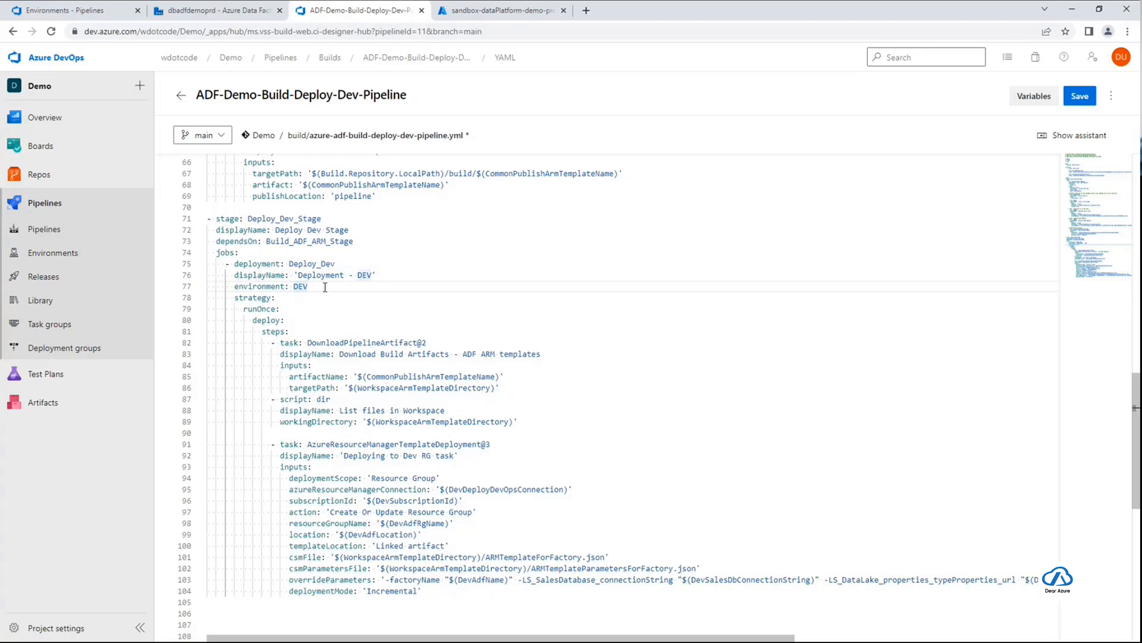
{"action": "scroll", "coordinate": [329, 314], "scroll_direction": "down", "scroll_amount": 2}
{"action": "scroll", "coordinate": [322, 298], "scroll_direction": "up", "scroll_amount": 1}
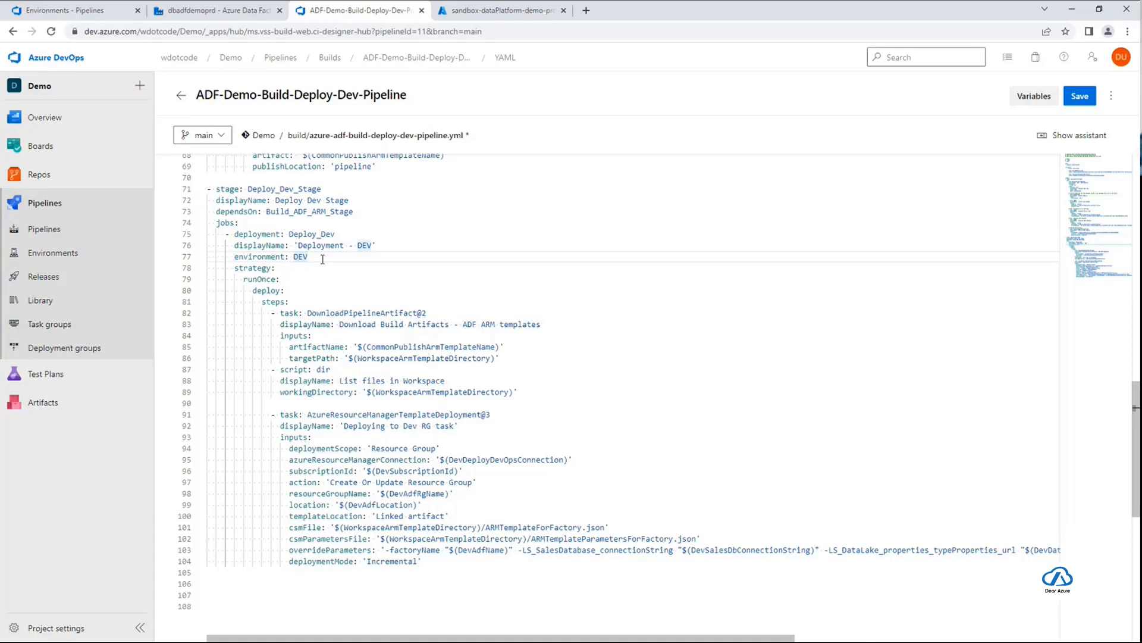
{"action": "left_click_drag", "start_coordinate": [311, 259], "coordinate": [236, 258]}
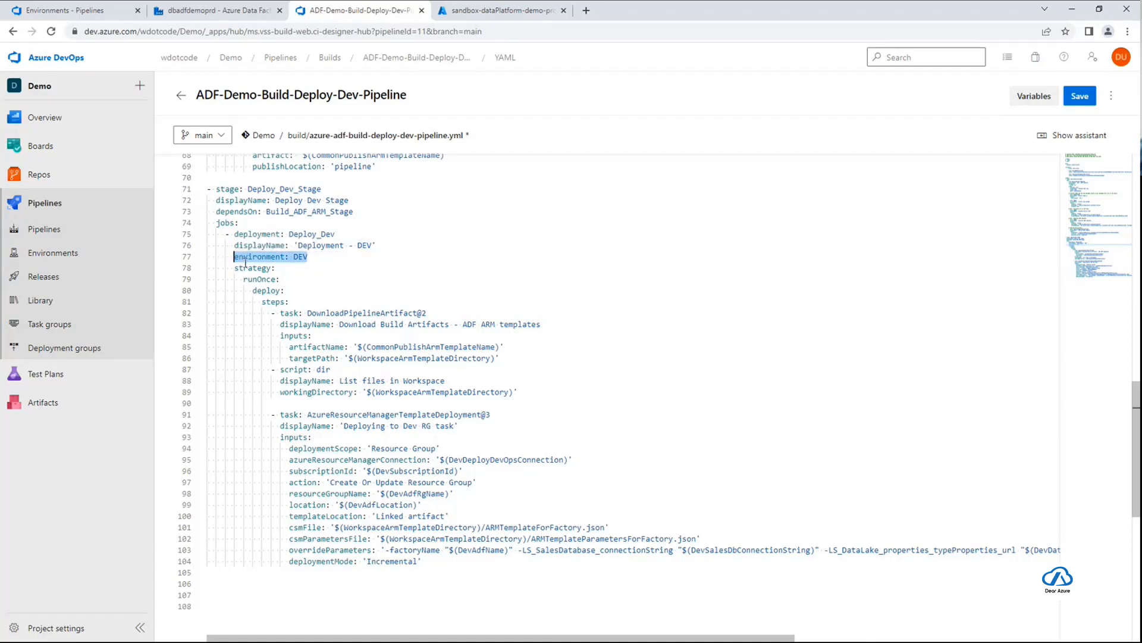
{"action": "left_click", "coordinate": [327, 255]}
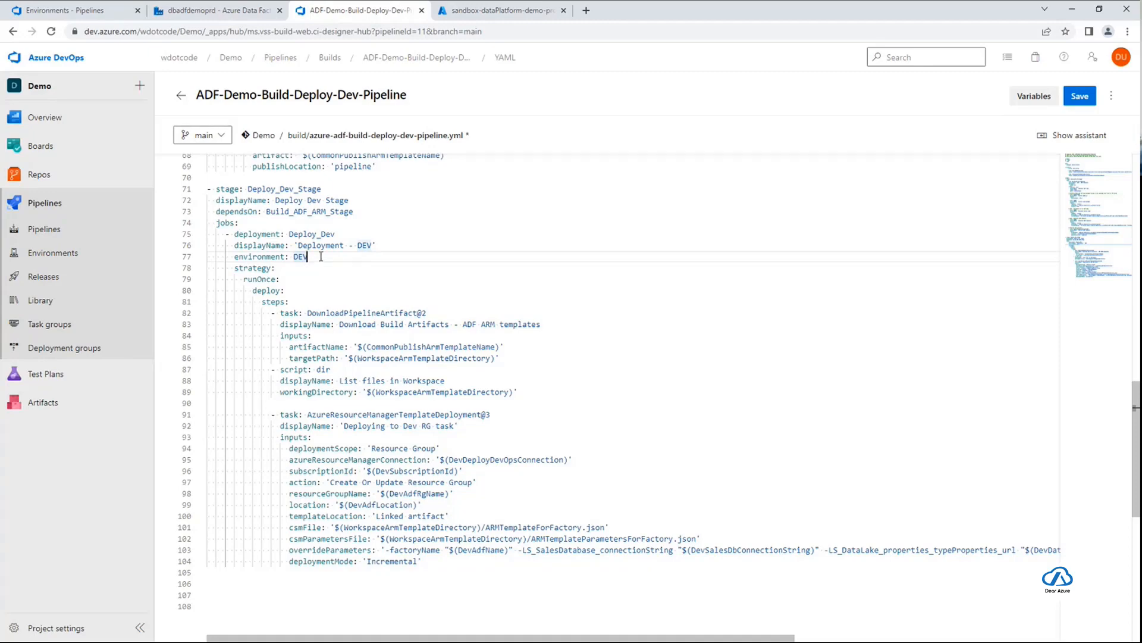
{"action": "left_click_drag", "start_coordinate": [307, 261], "coordinate": [235, 257]}
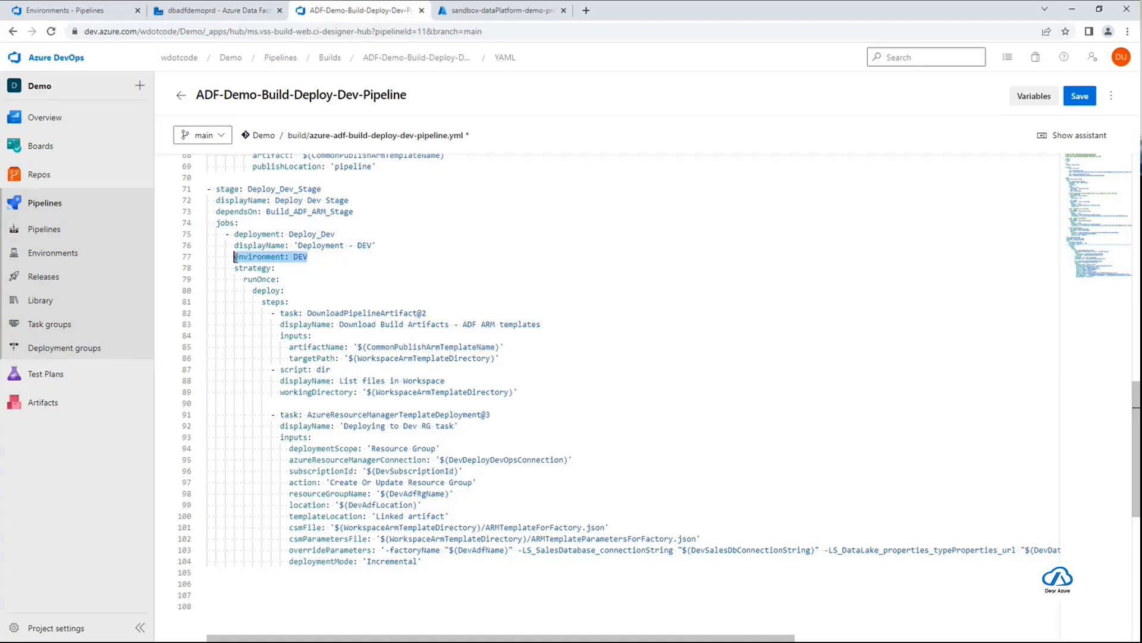
Review the DEV environment value and the DownloadPipelineArtifact@2 task's artifactName and targetPath variables in the Deploy_Dev job
{"action": "left_click", "coordinate": [314, 259]}
{"action": "double_click", "coordinate": [300, 259]}
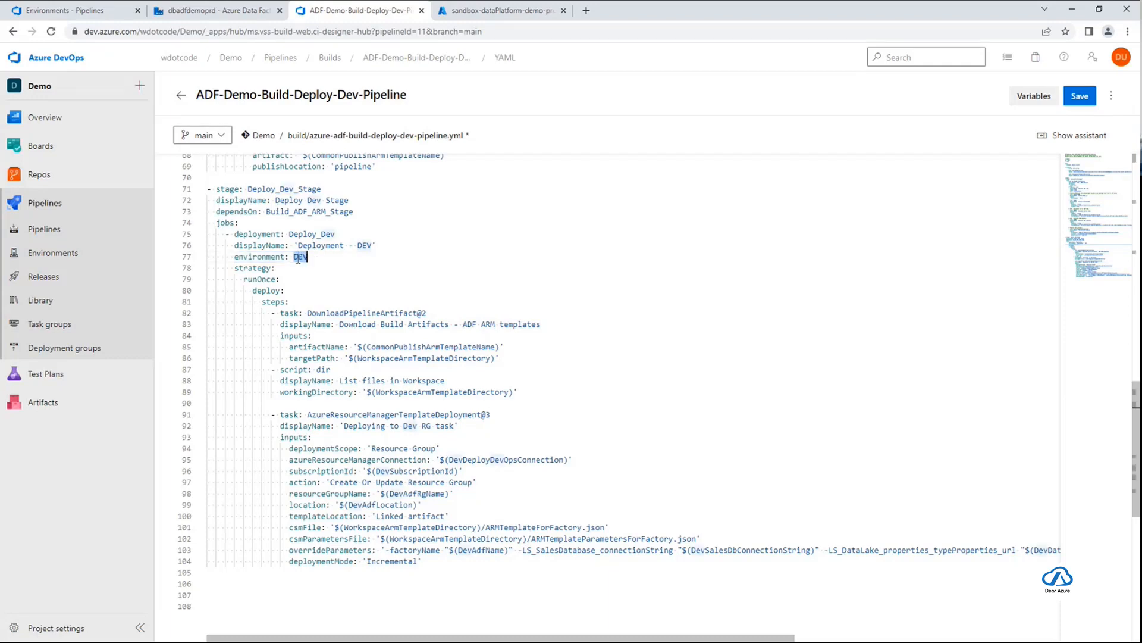
{"action": "left_click", "coordinate": [331, 257]}
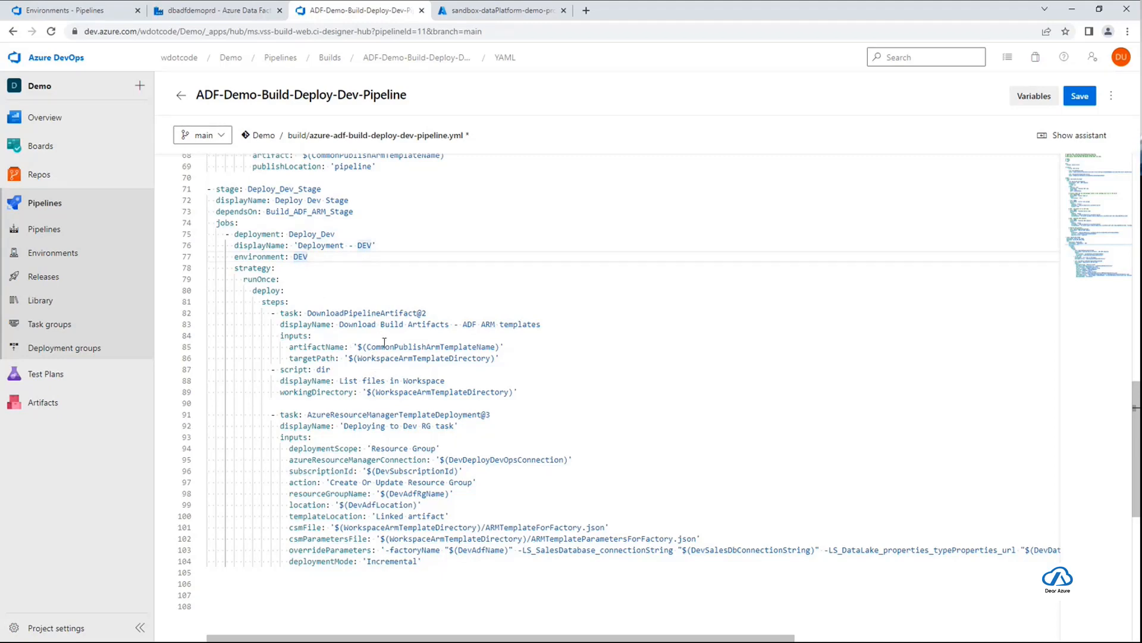
{"action": "scroll", "coordinate": [594, 390], "scroll_direction": "down", "scroll_amount": 1}
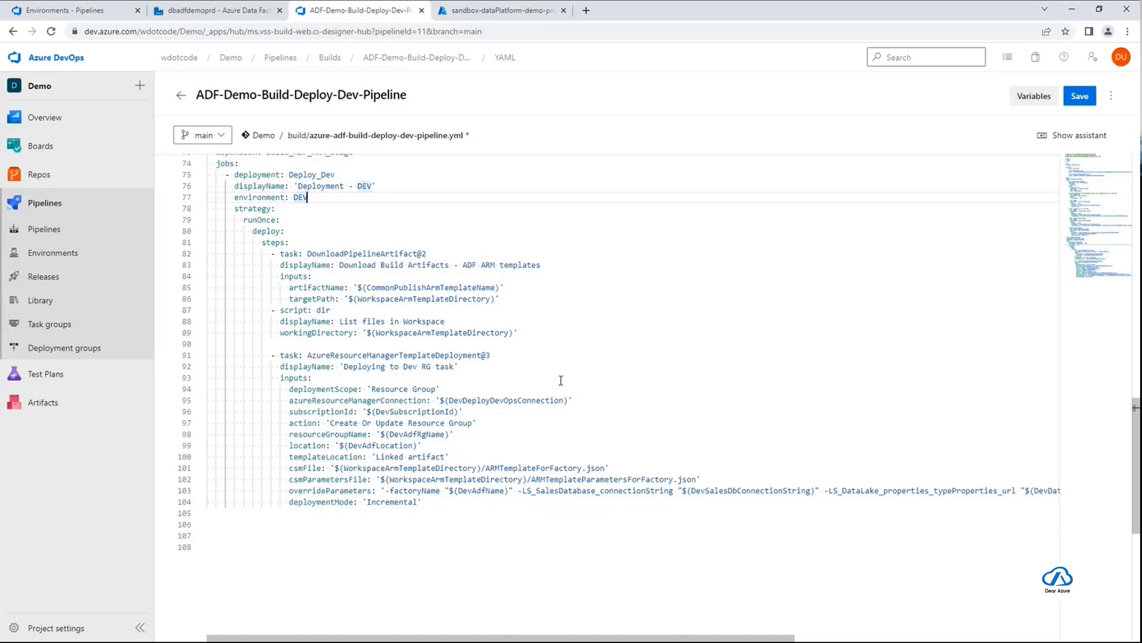
{"action": "left_click", "coordinate": [390, 253]}
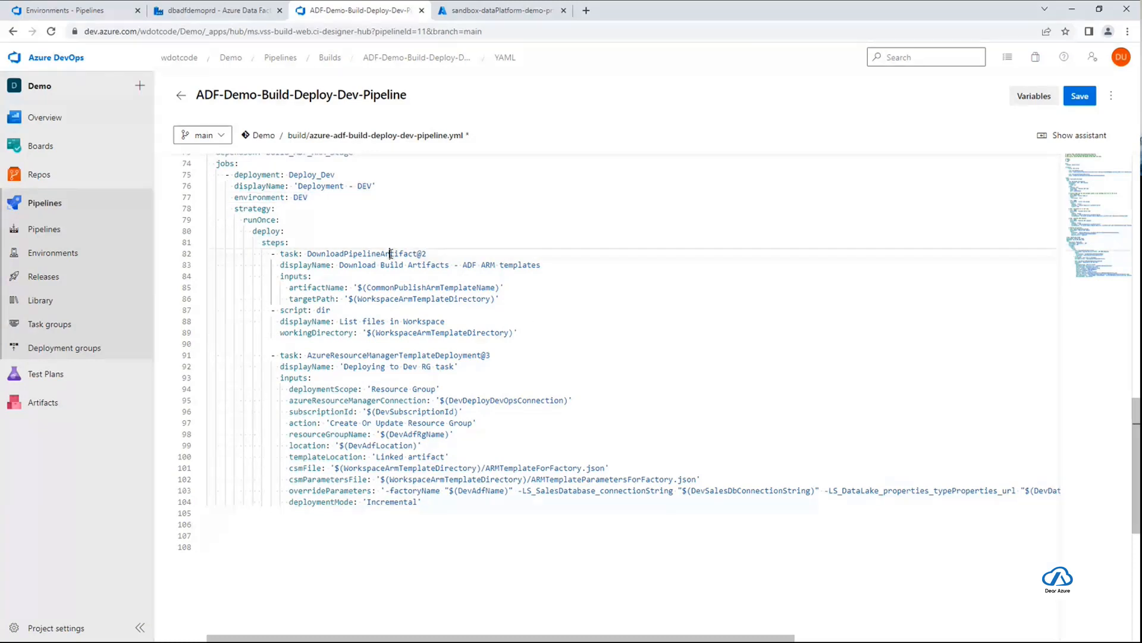
{"action": "double_click", "coordinate": [390, 253]}
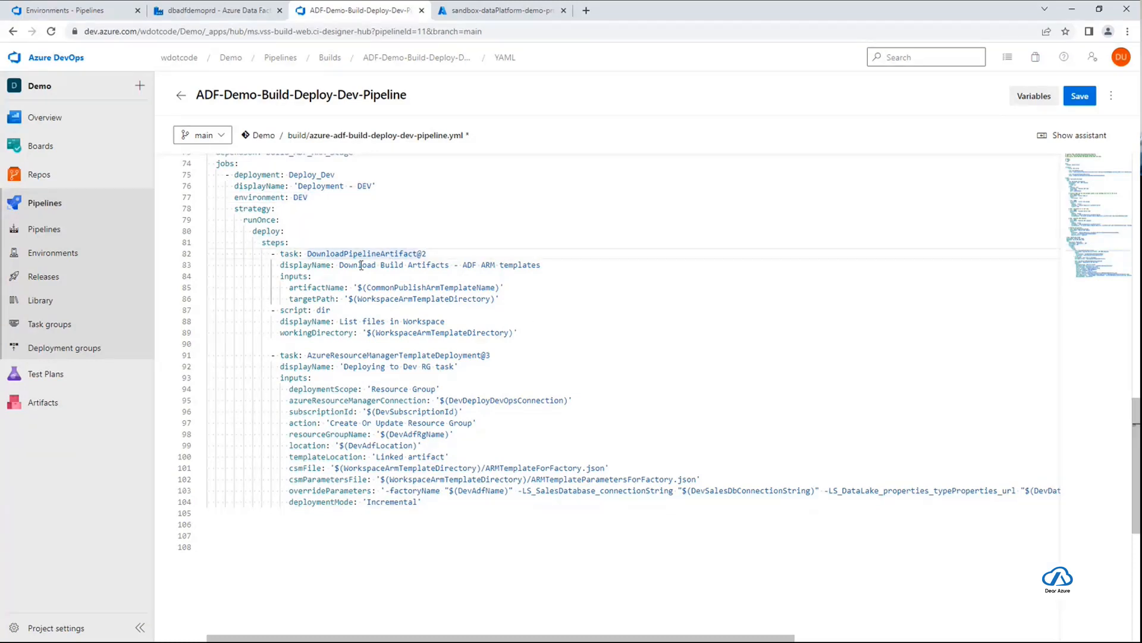
{"action": "left_click", "coordinate": [440, 252]}
{"action": "scroll", "coordinate": [605, 332], "scroll_direction": "up", "scroll_amount": 1}
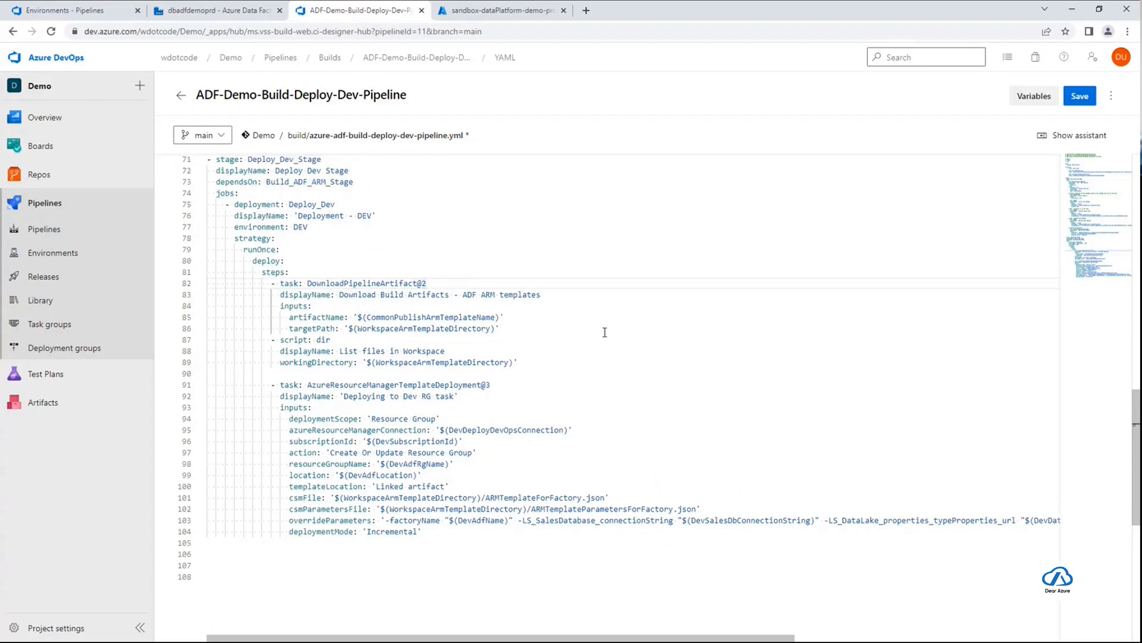
{"action": "scroll", "coordinate": [604, 332], "scroll_direction": "down", "scroll_amount": 1}
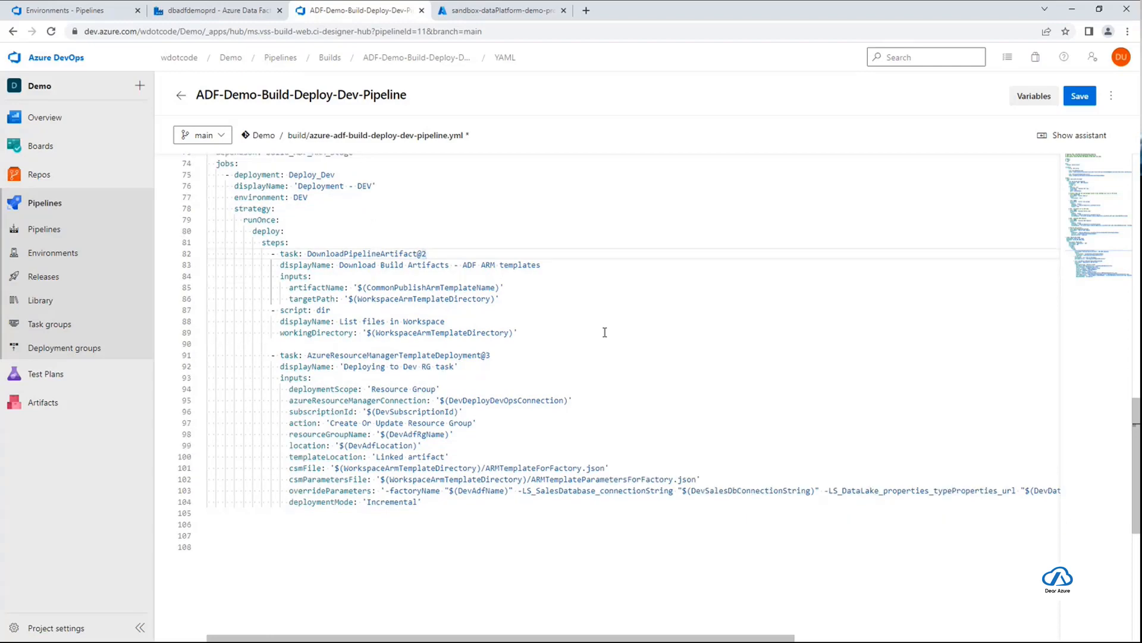
{"action": "double_click", "coordinate": [323, 255]}
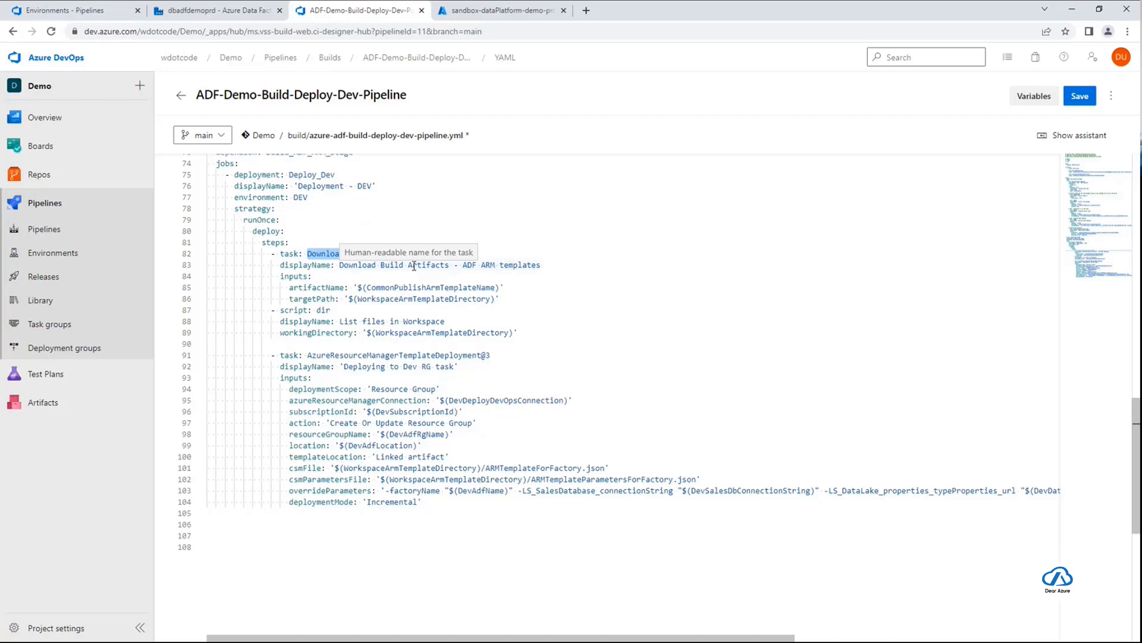
{"action": "double_click", "coordinate": [430, 288]}
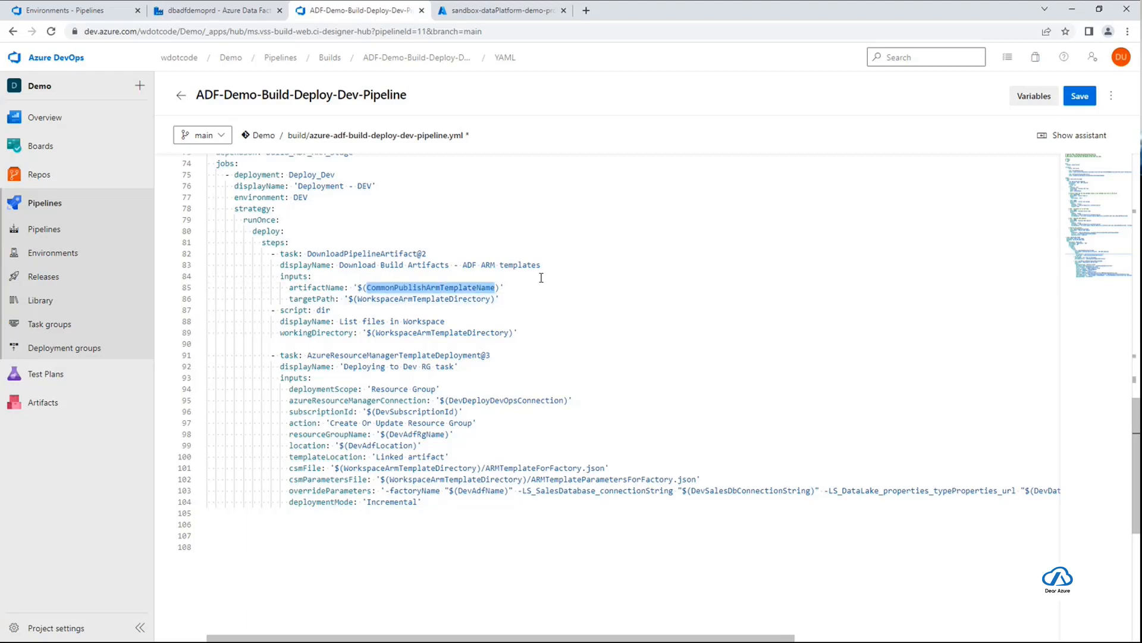
{"action": "double_click", "coordinate": [455, 300]}
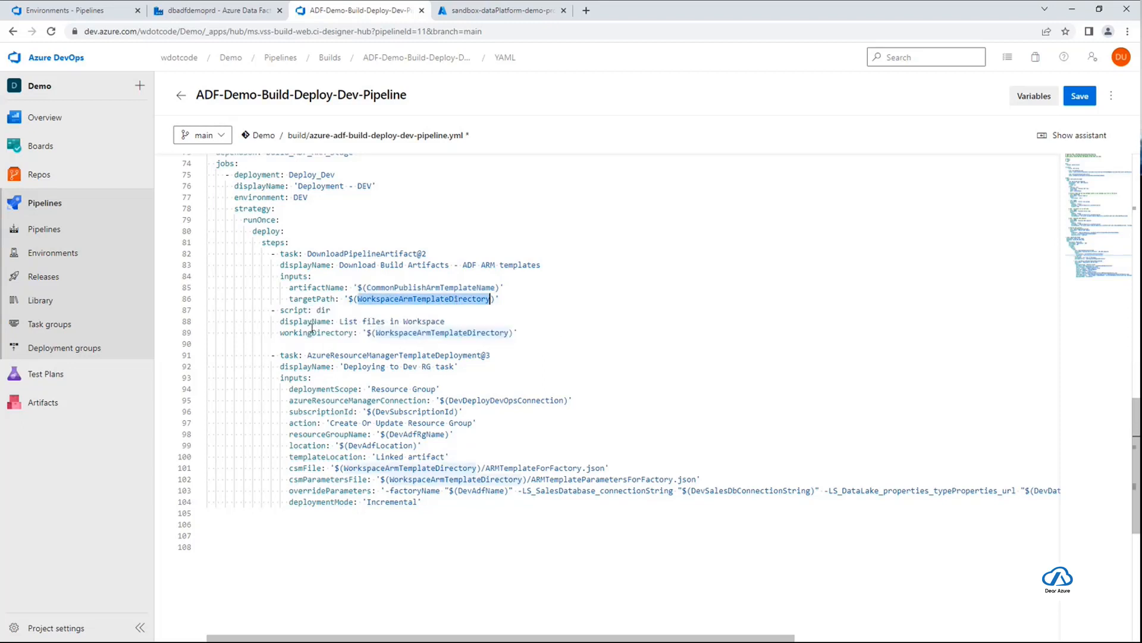
Review the script: dir step that lists the files in the workspace ARM template directory
{"action": "left_click_drag", "start_coordinate": [274, 310], "coordinate": [518, 335]}
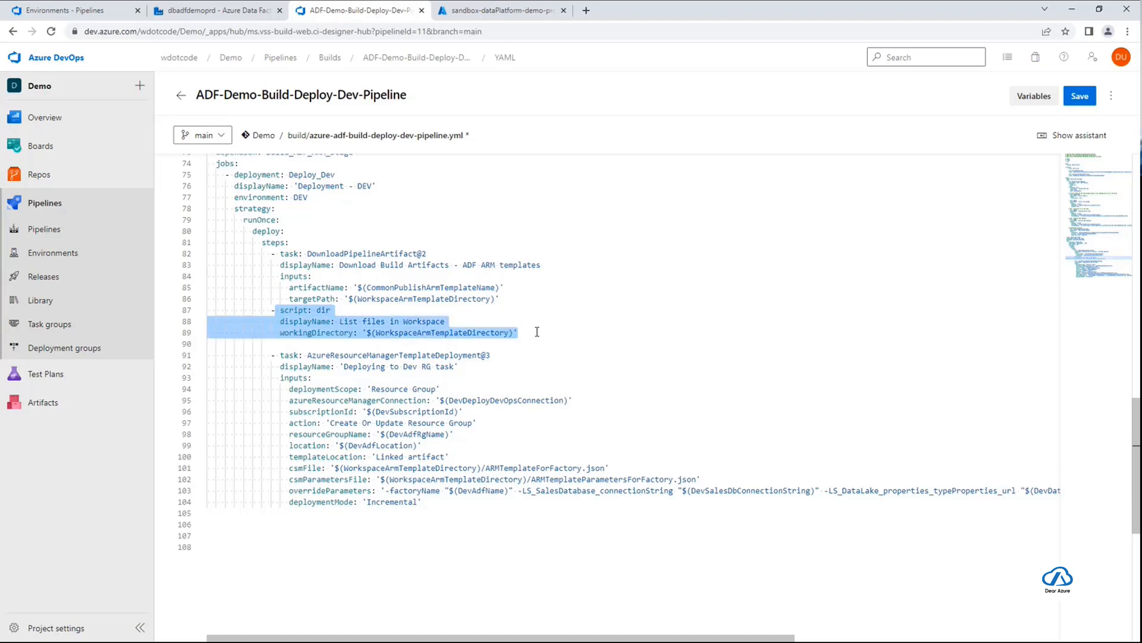
{"action": "left_click", "coordinate": [534, 332]}
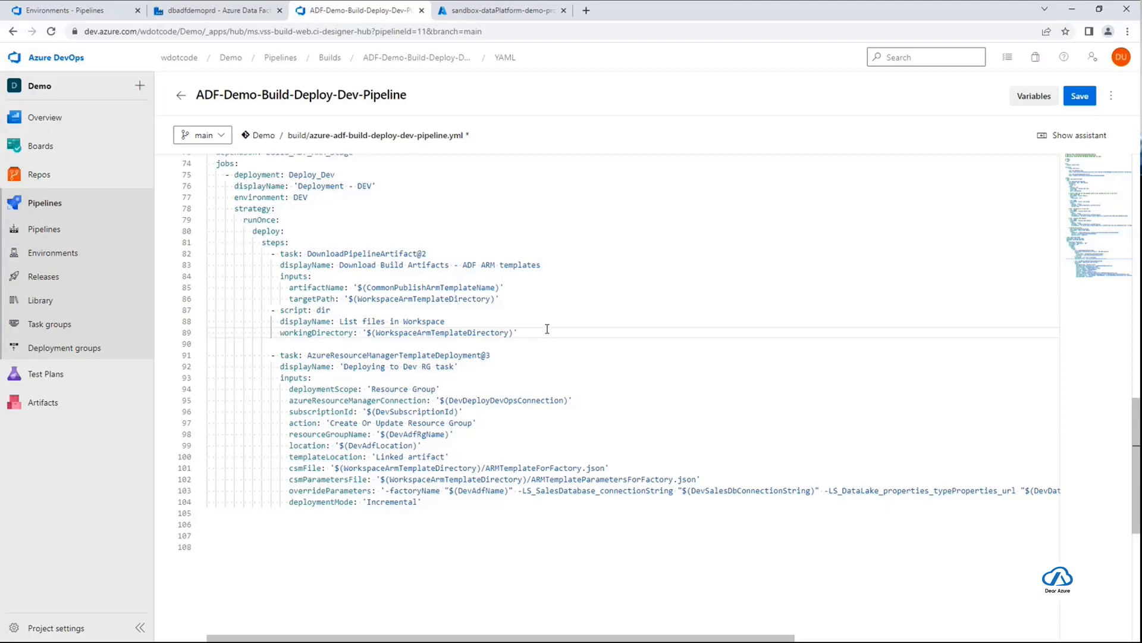
{"action": "left_click_drag", "start_coordinate": [548, 329], "coordinate": [207, 308]}
{"action": "left_click", "coordinate": [557, 332]}
{"action": "scroll", "coordinate": [564, 345], "scroll_direction": "down", "scroll_amount": 1}
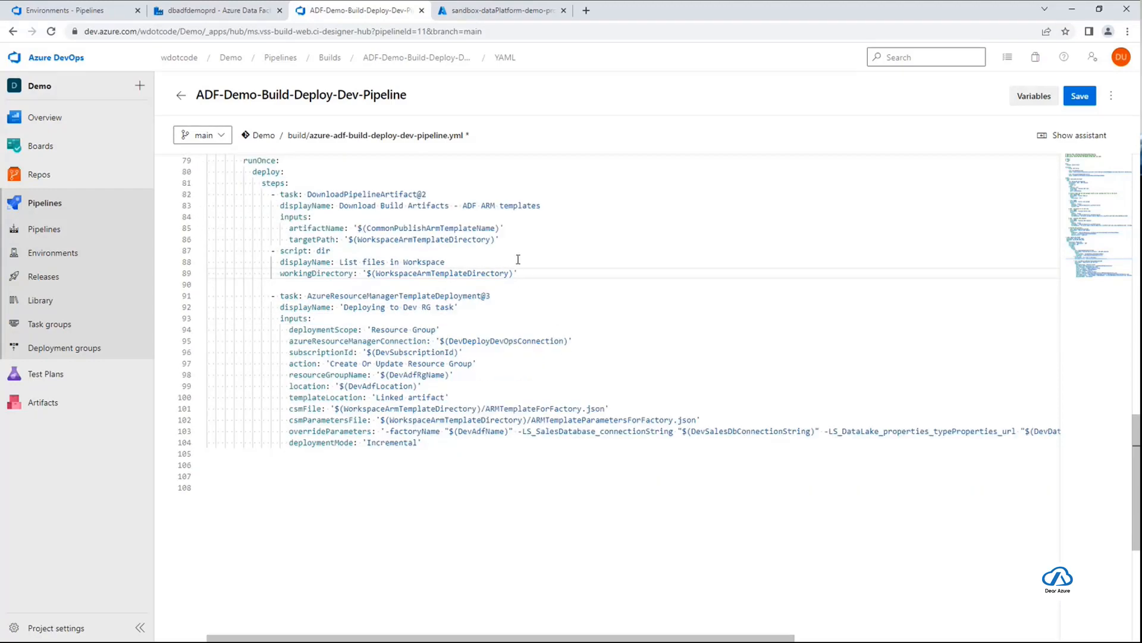
{"action": "left_click_drag", "start_coordinate": [523, 273], "coordinate": [199, 257]}
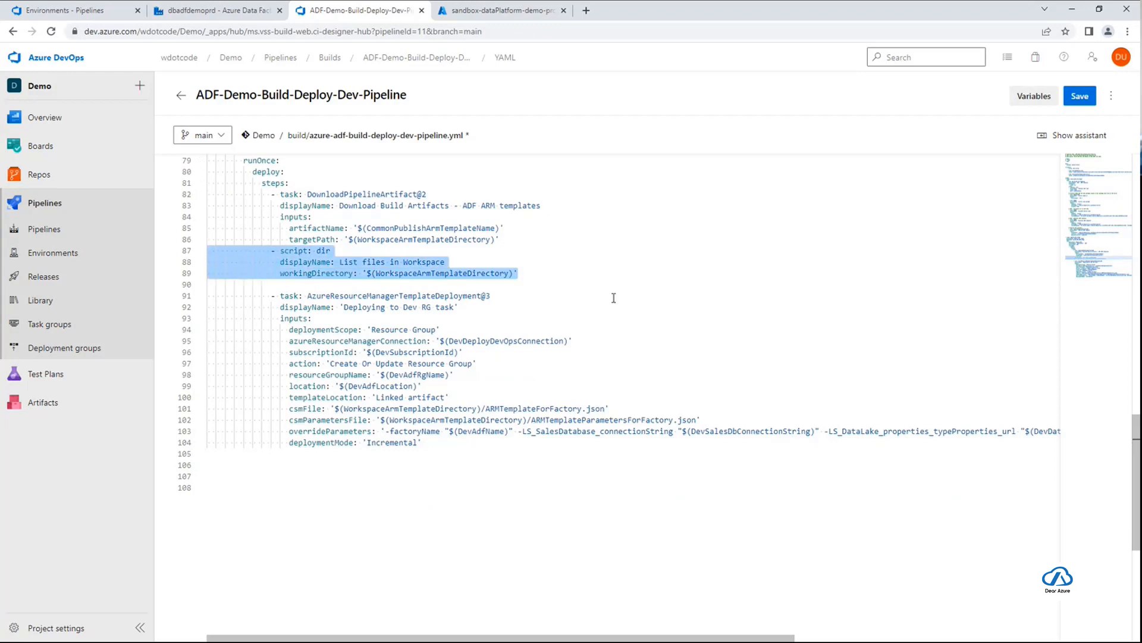
{"action": "left_click", "coordinate": [536, 274]}
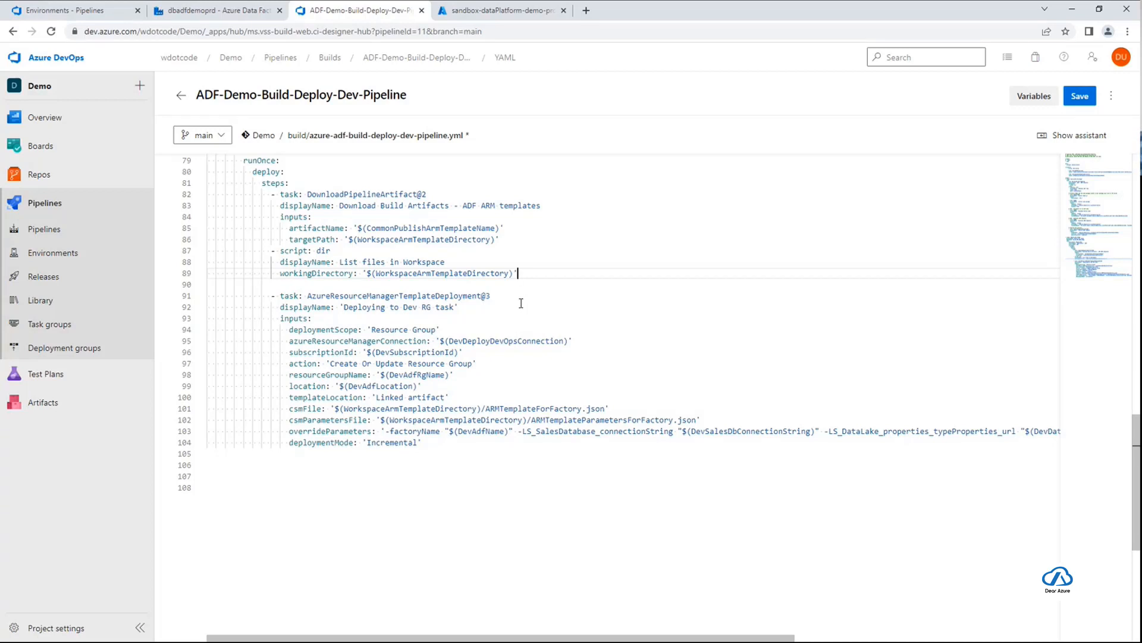
Review the AzureResourceManagerTemplateDeployment@3 task's subscription, action, resource group and location inputs
{"action": "double_click", "coordinate": [333, 296]}
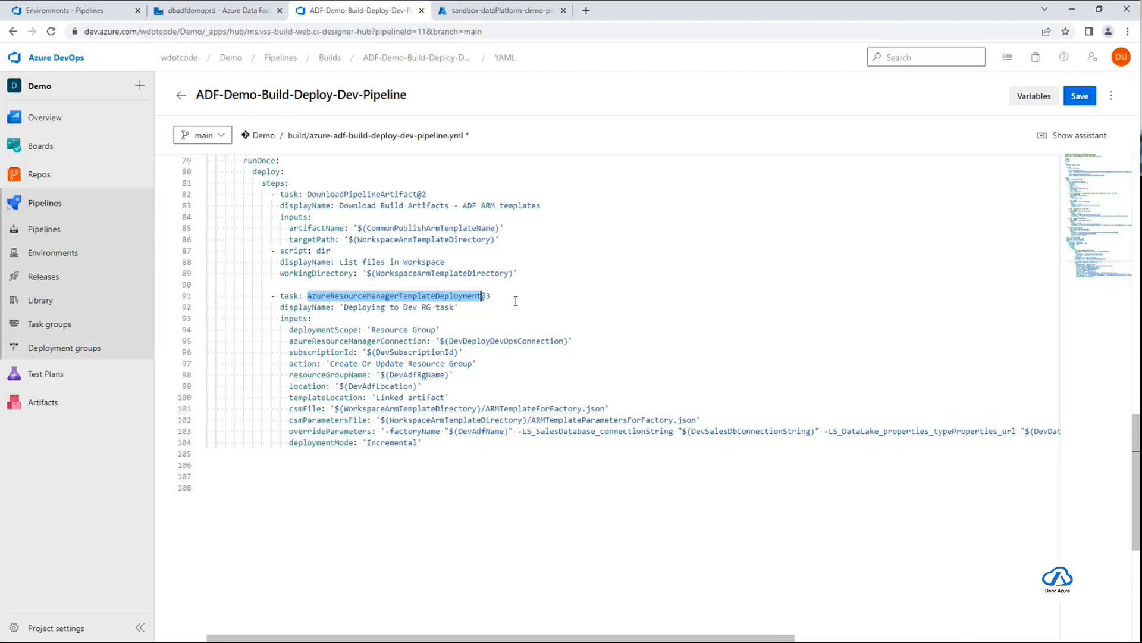
{"action": "scroll", "coordinate": [521, 376], "scroll_direction": "down", "scroll_amount": 1}
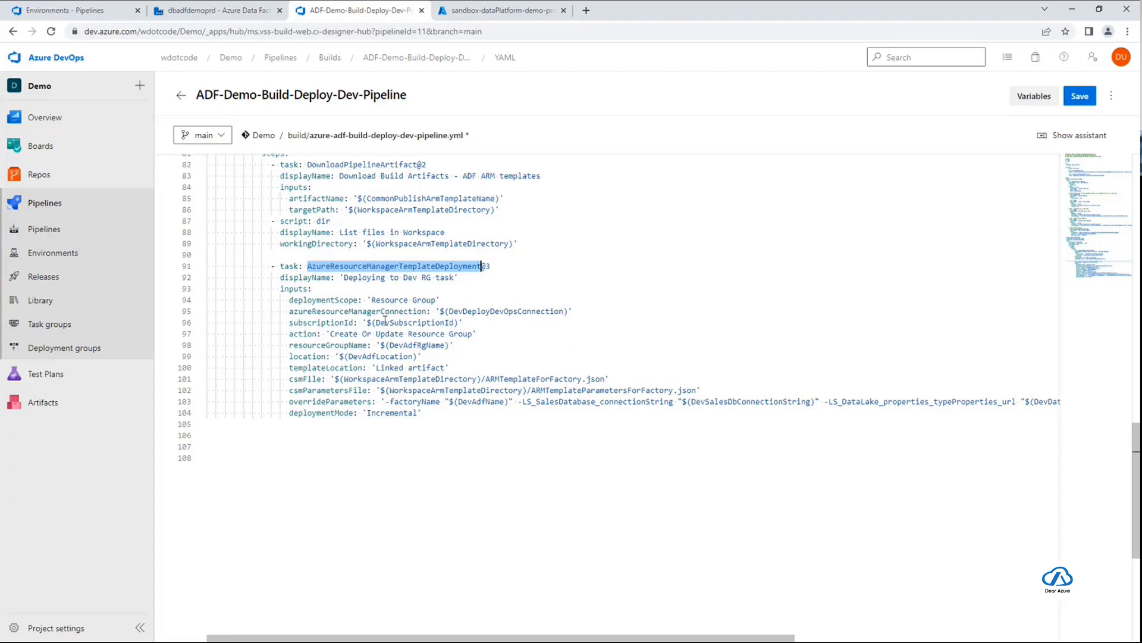
{"action": "double_click", "coordinate": [385, 322]}
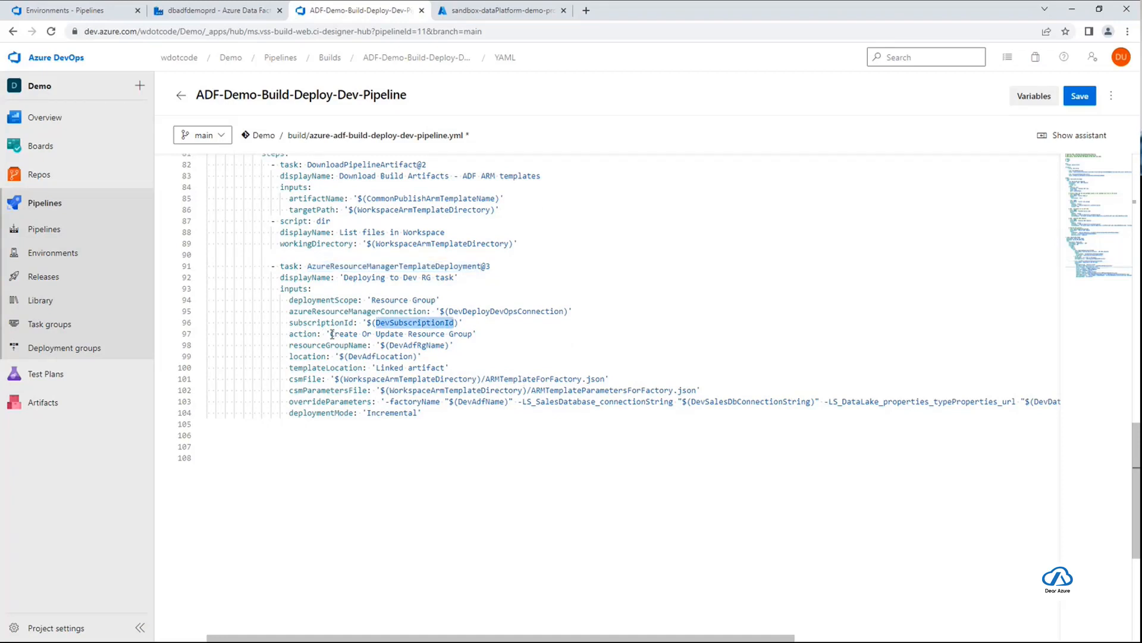
{"action": "left_click_drag", "start_coordinate": [332, 334], "coordinate": [472, 337]}
{"action": "left_click", "coordinate": [478, 338]}
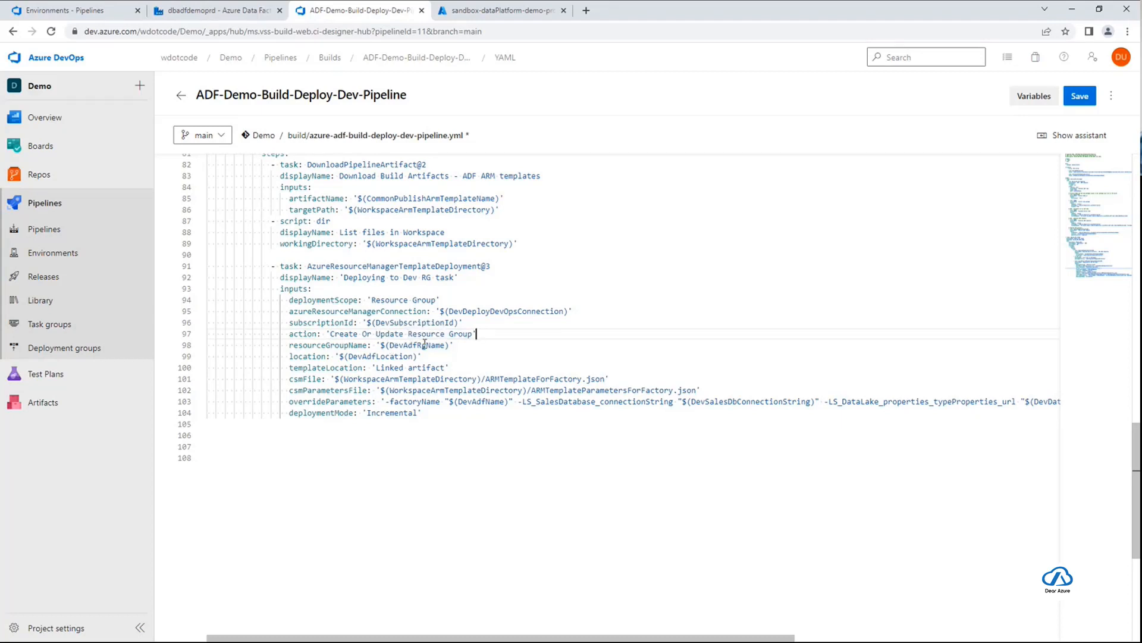
{"action": "left_click", "coordinate": [423, 345]}
{"action": "double_click", "coordinate": [423, 345]}
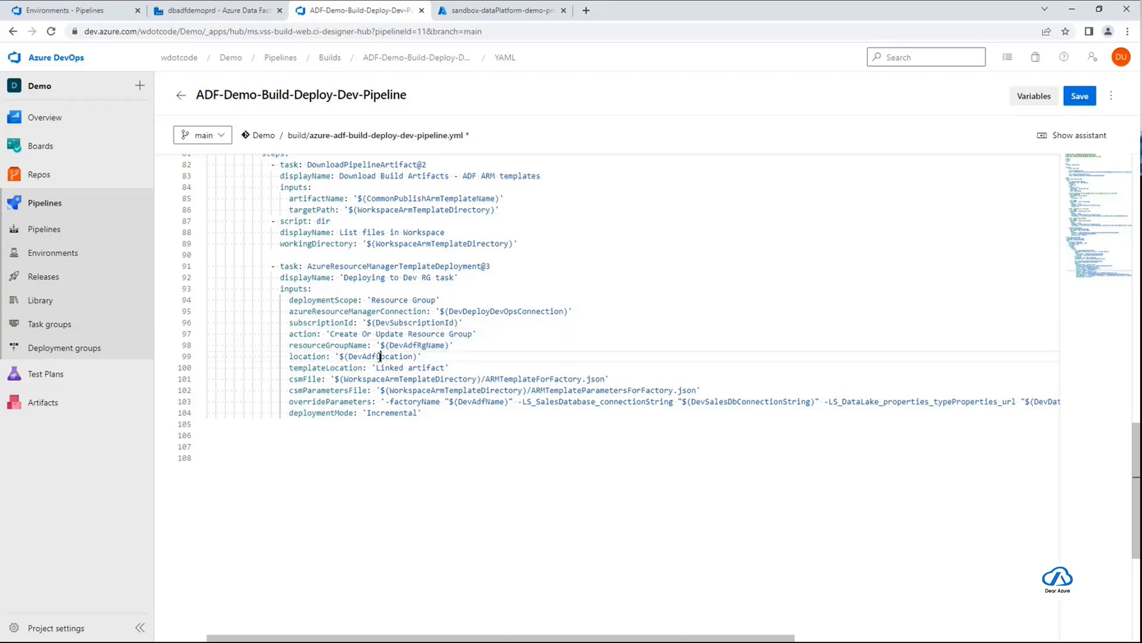
{"action": "double_click", "coordinate": [387, 357]}
Examine the csmFile and csmParametersFile paths of the ARM template deployment task
{"action": "scroll", "coordinate": [493, 452], "scroll_direction": "down", "scroll_amount": 1}
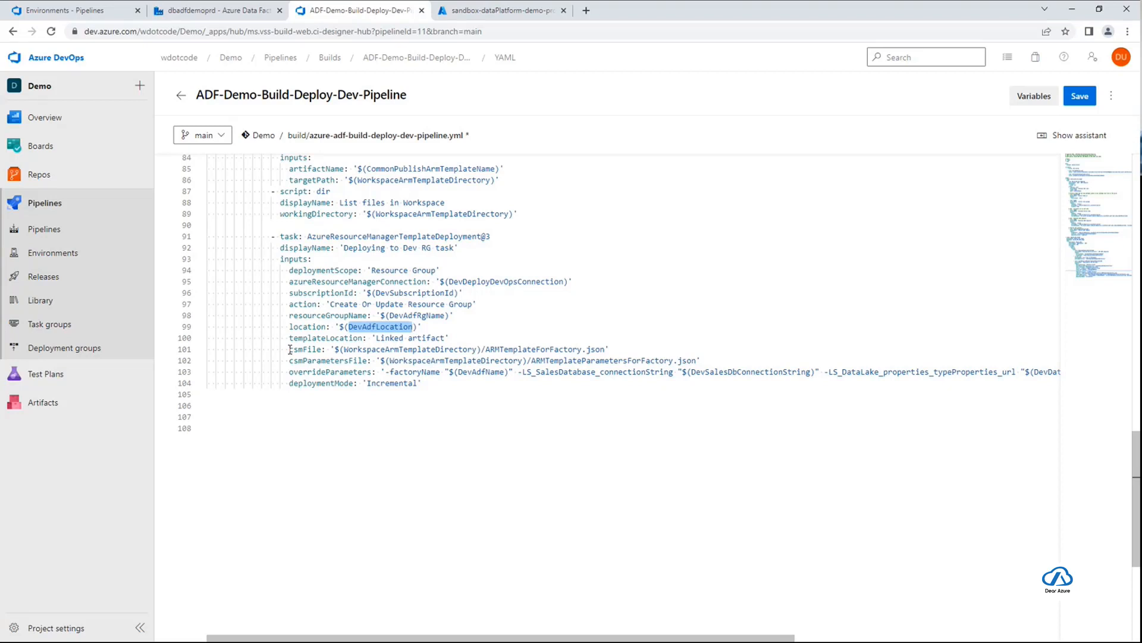
{"action": "left_click", "coordinate": [509, 348]}
{"action": "double_click", "coordinate": [509, 349]}
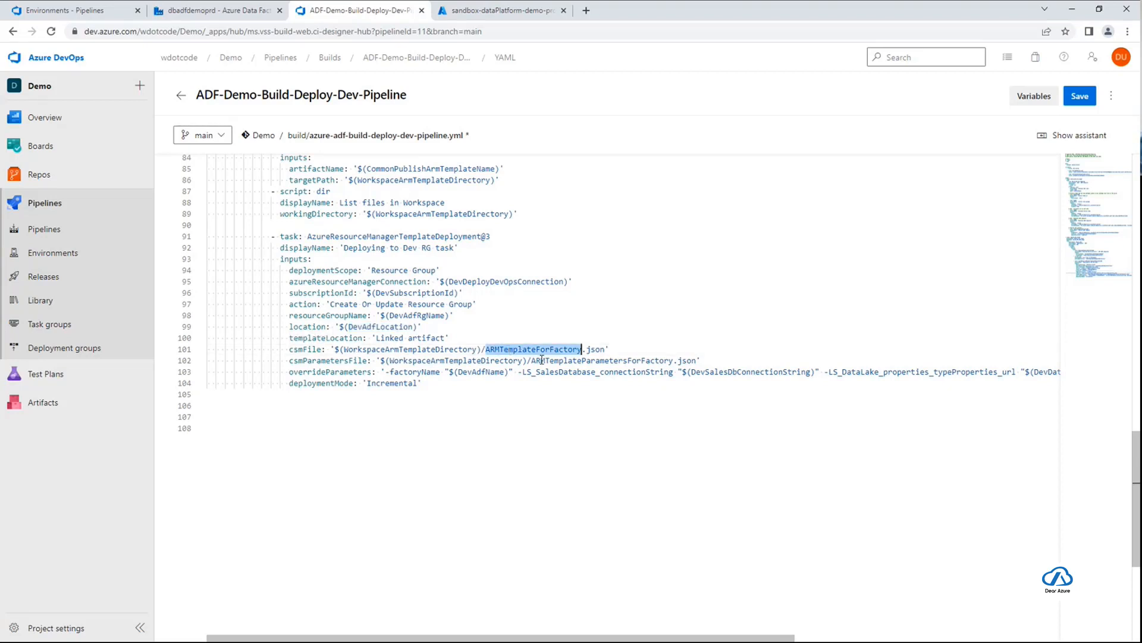
{"action": "double_click", "coordinate": [339, 360]}
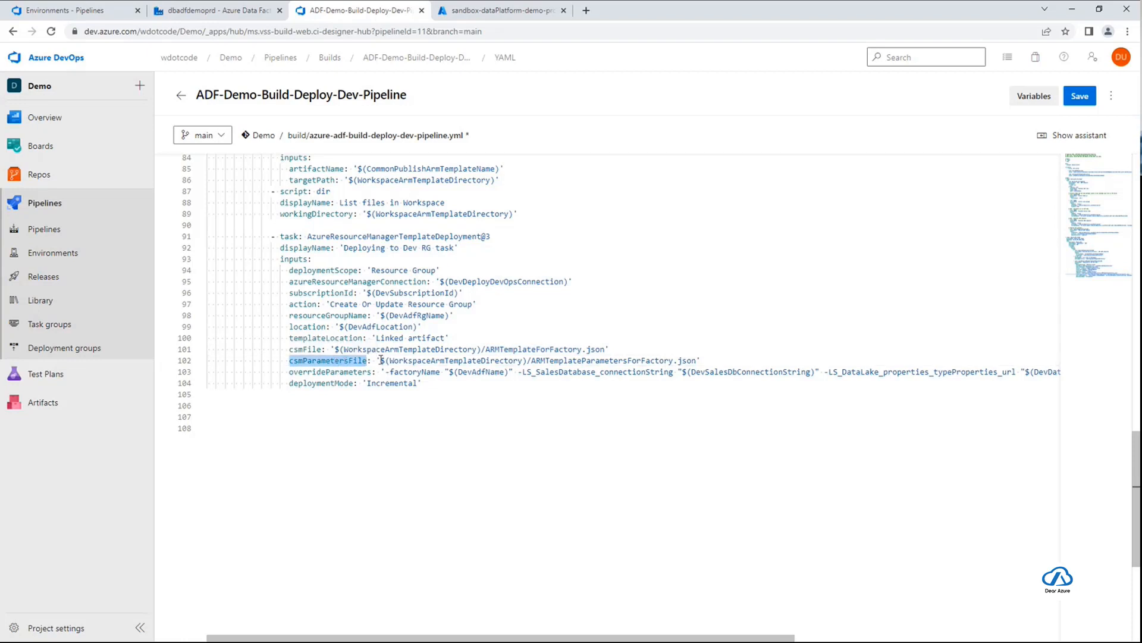
{"action": "left_click_drag", "start_coordinate": [381, 360], "coordinate": [835, 359]}
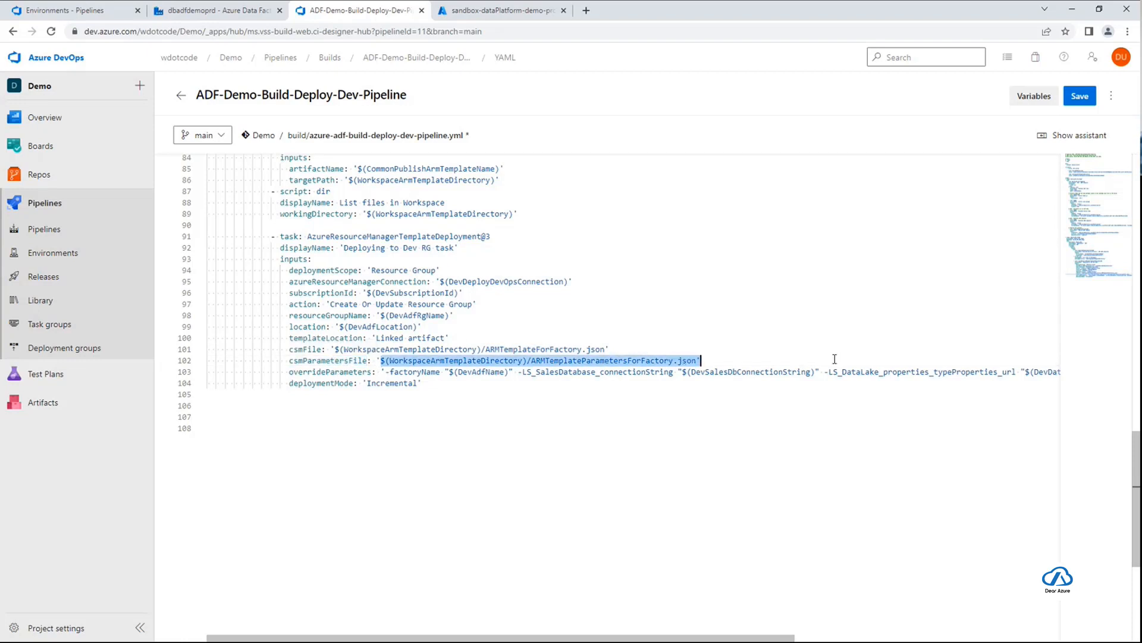
{"action": "left_click_drag", "start_coordinate": [725, 359], "coordinate": [381, 360]}
Check the overrideParameters names against factoryName and LS_SalesDatabase_connectionString in ARMTemplateParametersForFactory.json, switching to Visual Studio Code
{"action": "left_click_drag", "start_coordinate": [290, 372], "coordinate": [372, 371]}
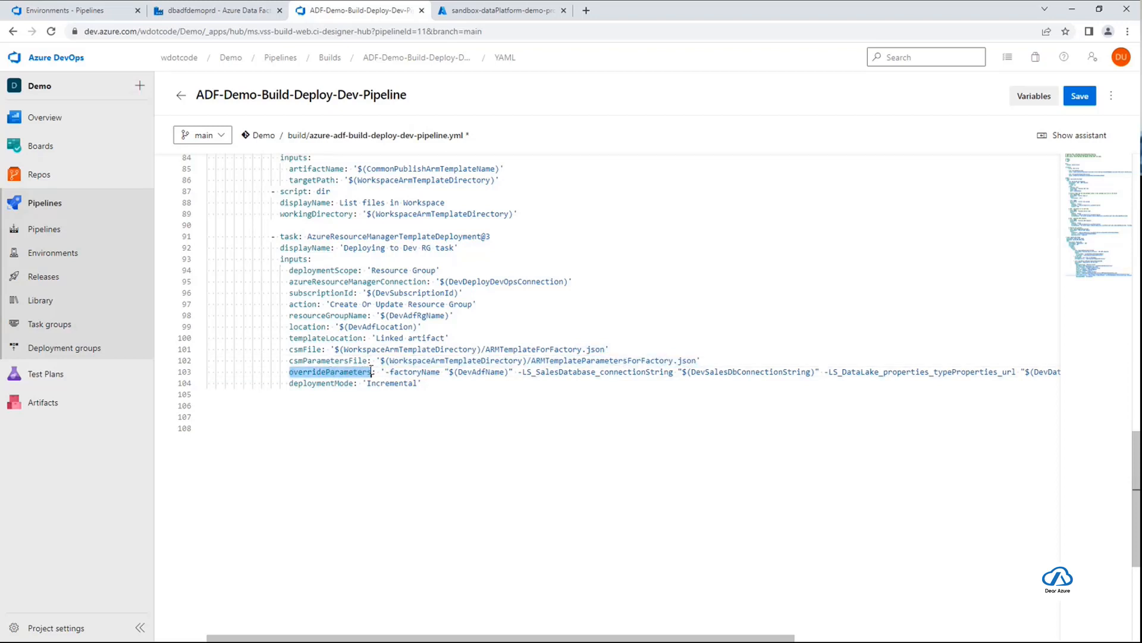
{"action": "left_click", "coordinate": [377, 372]}
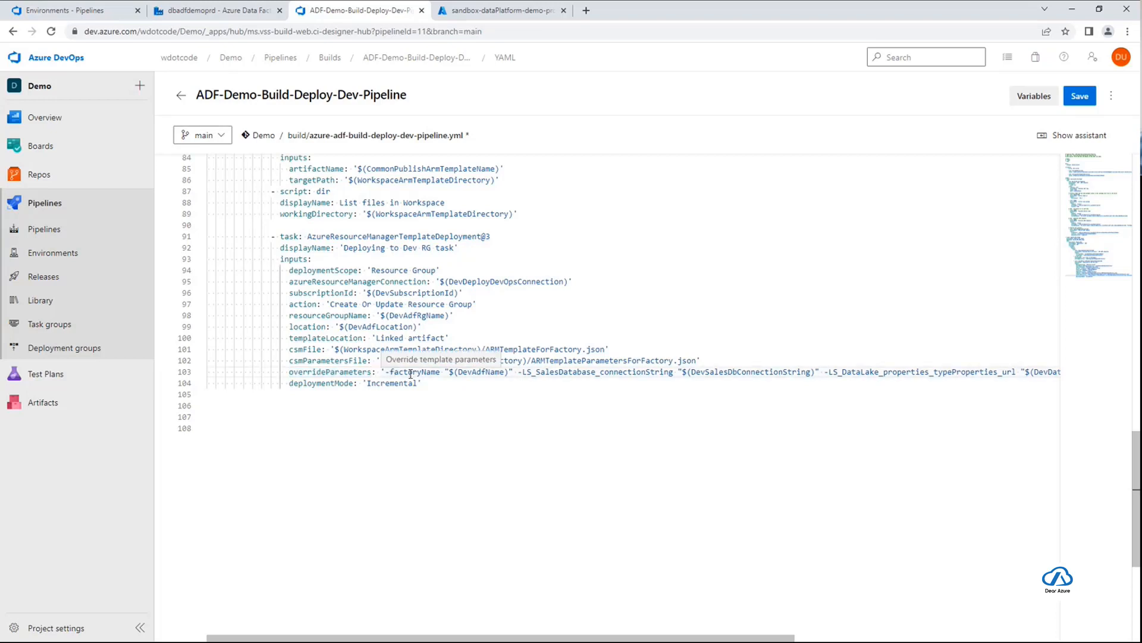
{"action": "double_click", "coordinate": [415, 372]}
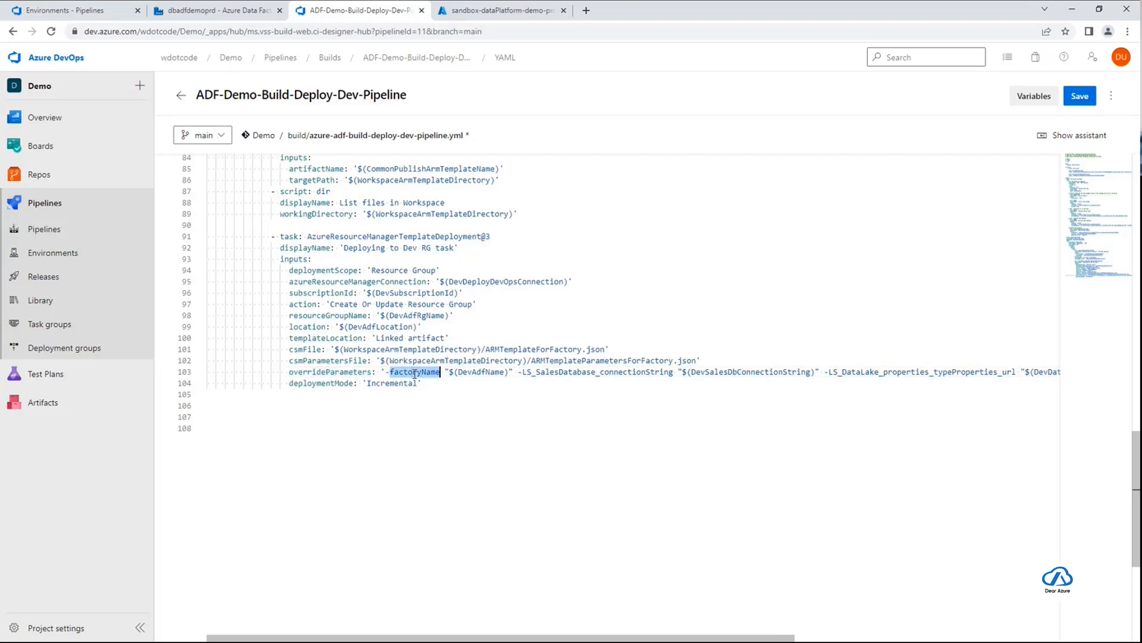
{"action": "key", "text": "alt+Tab"}
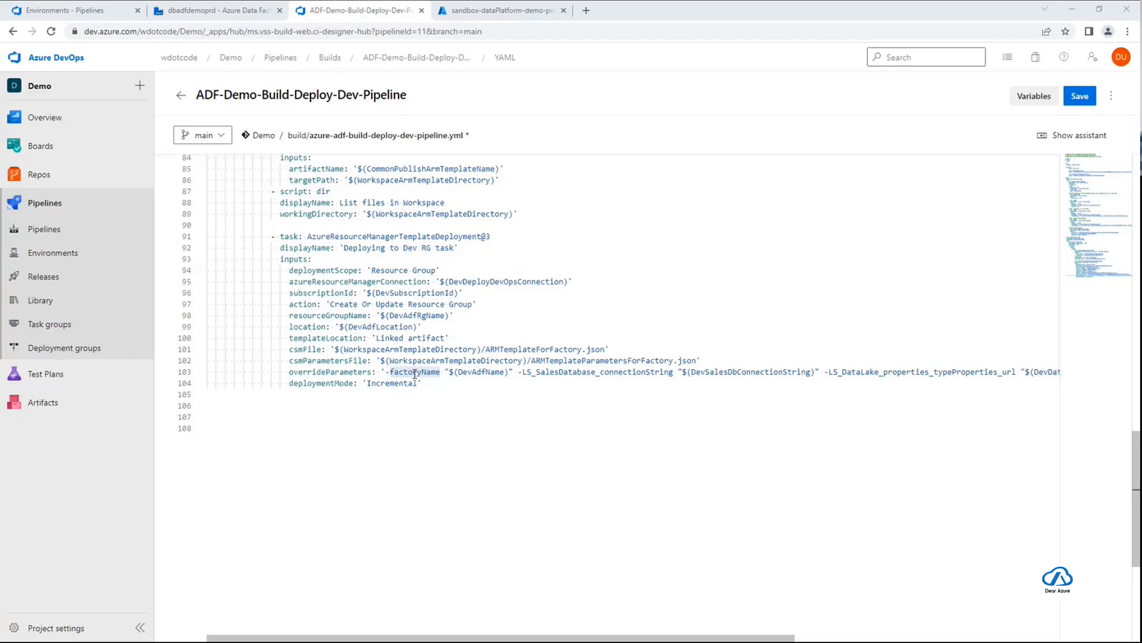
{"action": "key", "text": "alt+Tab"}
{"action": "double_click", "coordinate": [333, 102]}
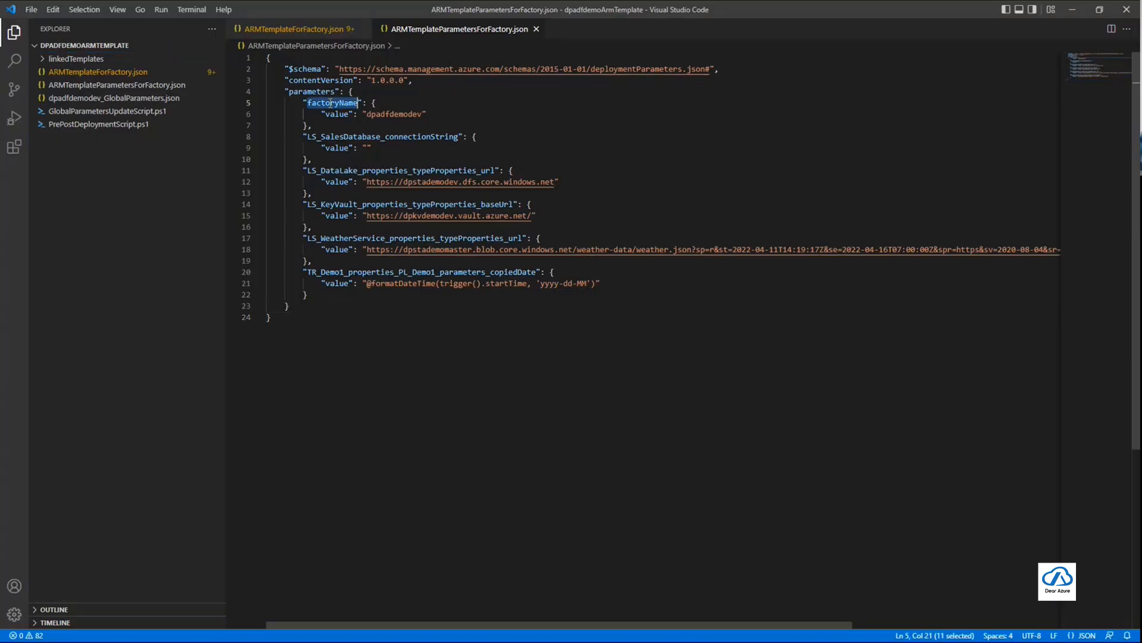
{"action": "double_click", "coordinate": [329, 136]}
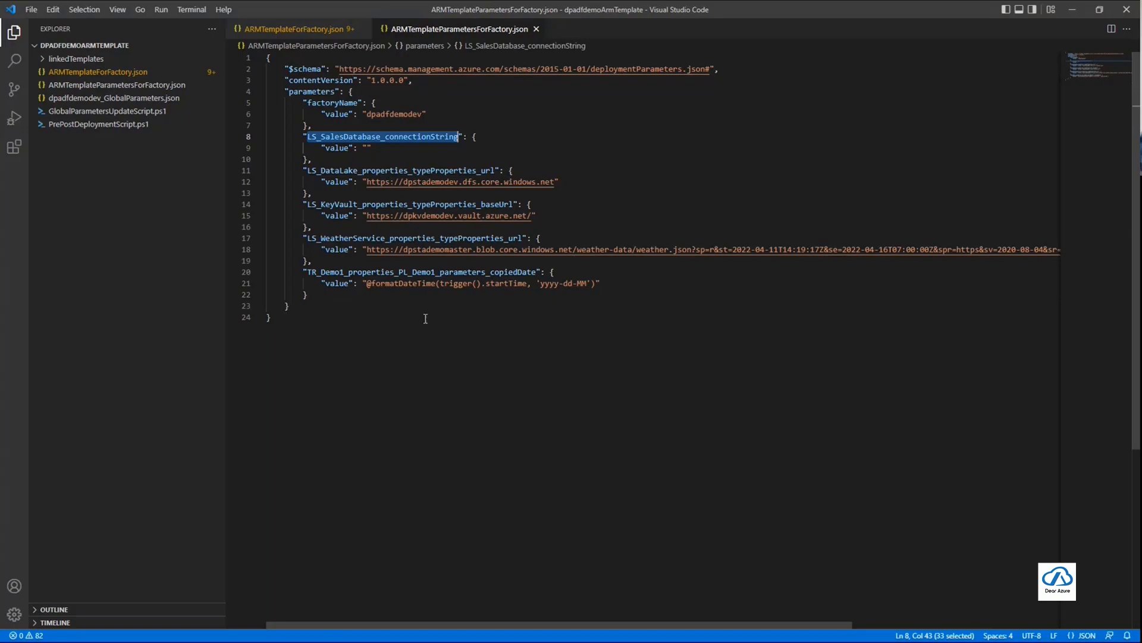
Switch back to Azure DevOps and check which variable the LS_SalesDatabase_connectionString override uses
{"action": "key", "text": "alt+Tab"}
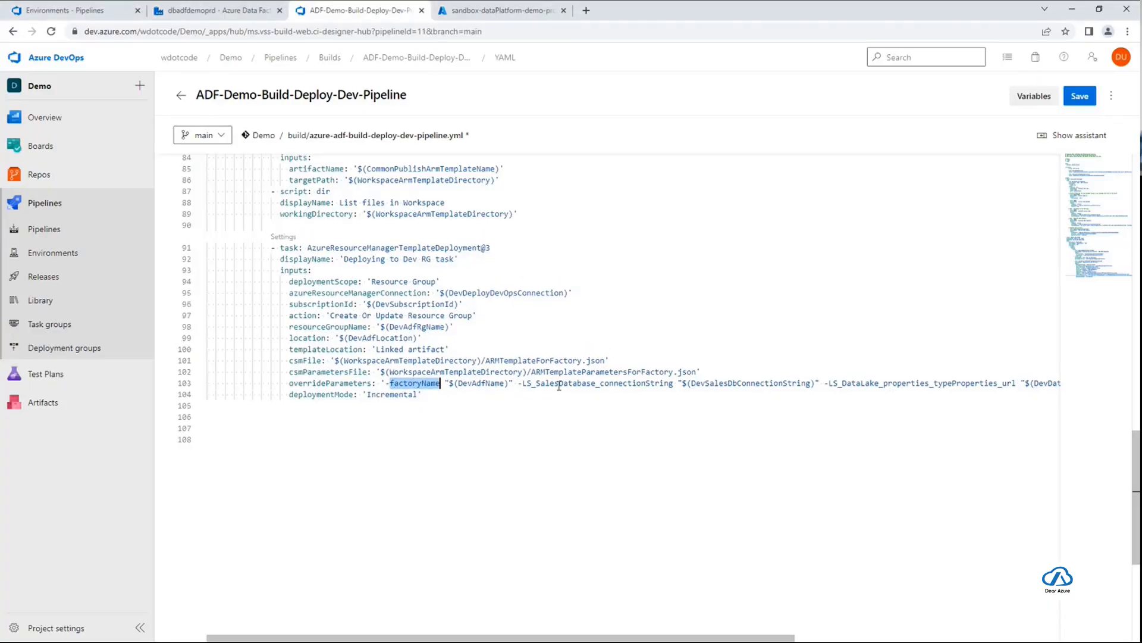
{"action": "double_click", "coordinate": [874, 383]}
{"action": "double_click", "coordinate": [632, 383]}
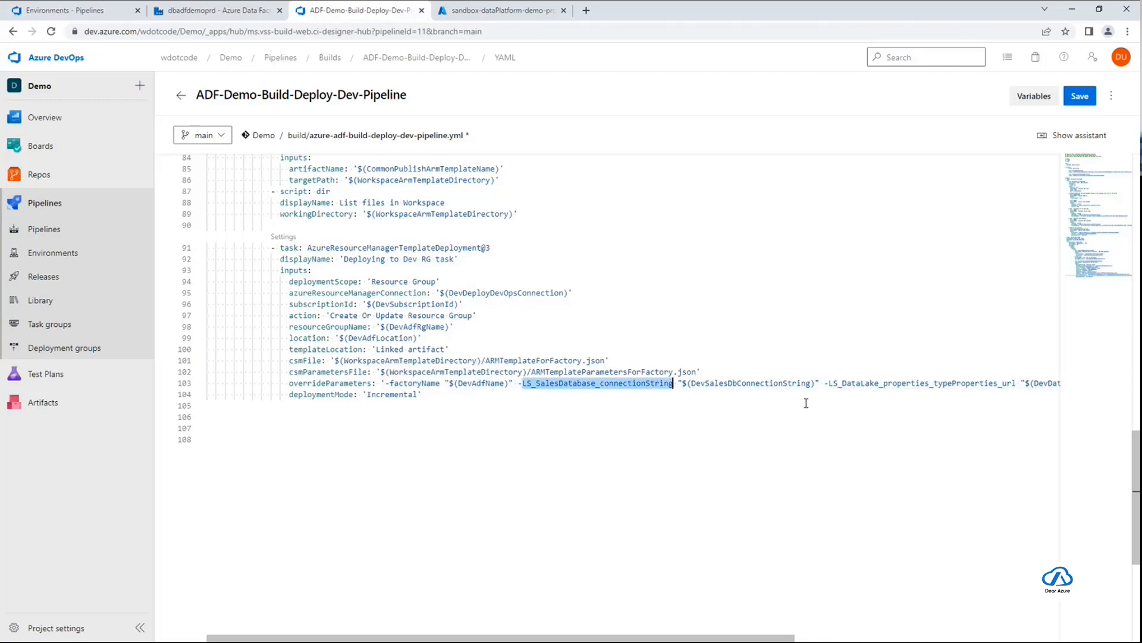
{"action": "left_click", "coordinate": [771, 383]}
{"action": "double_click", "coordinate": [770, 383]}
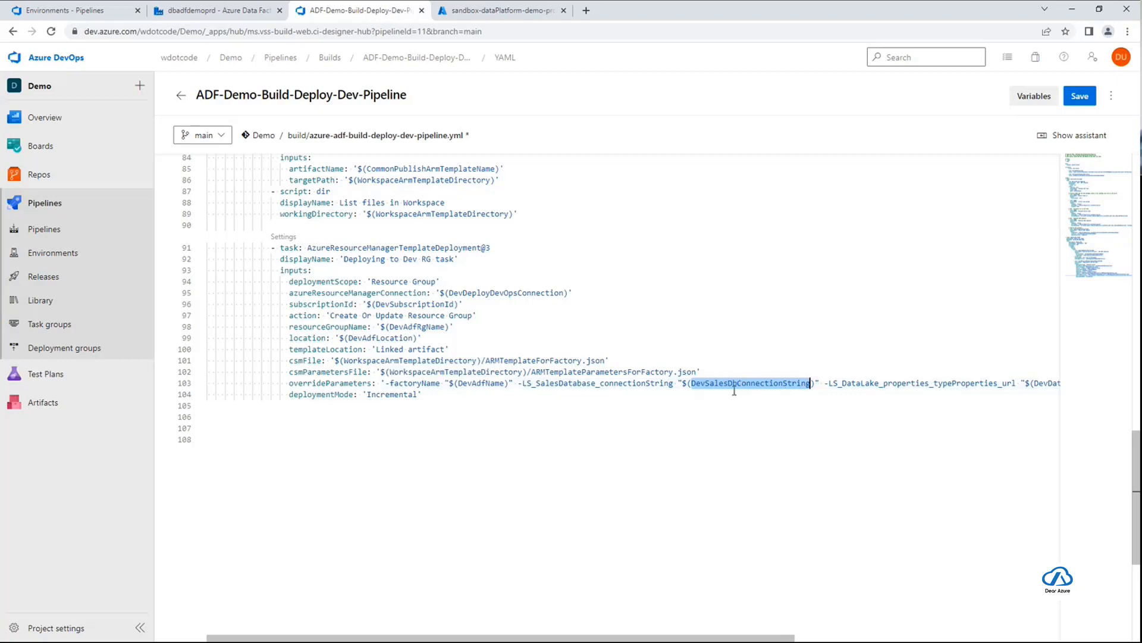
{"action": "left_click", "coordinate": [655, 397]}
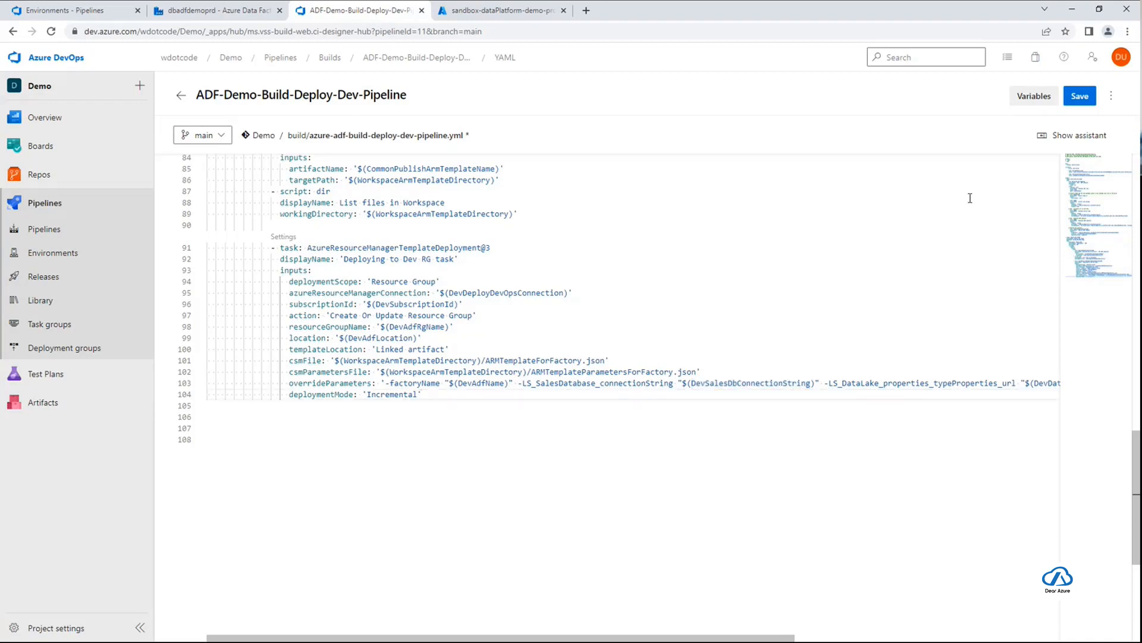
Commit the pipeline YAML directly to main with the message "Adding Dev ADF deployment" and run the pipeline on main
{"action": "left_click", "coordinate": [1087, 100]}
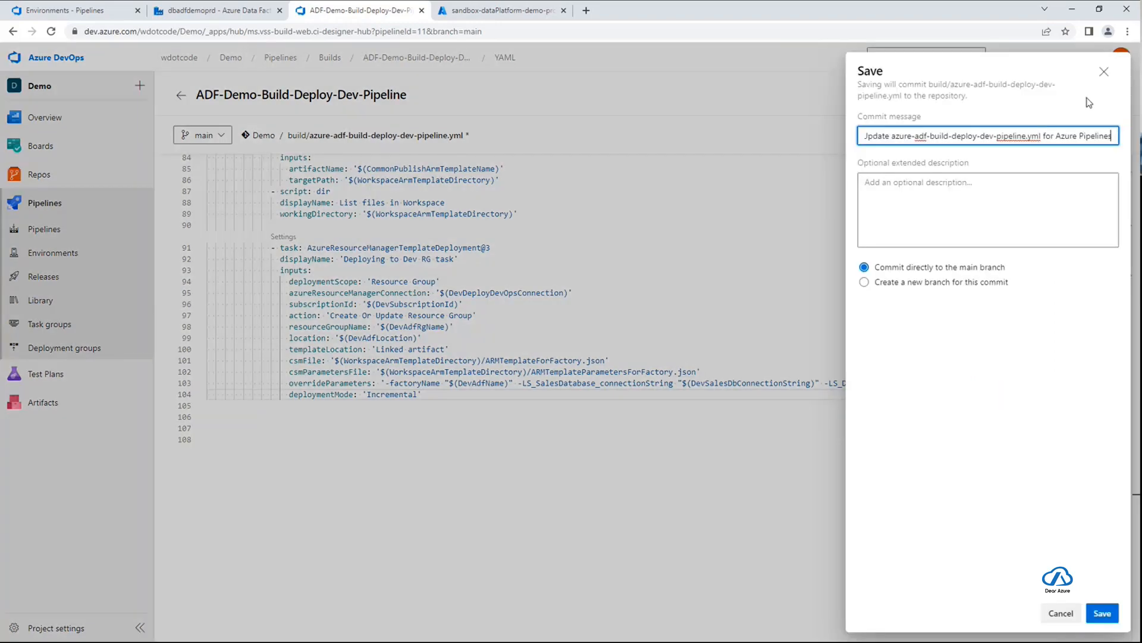
{"action": "triple_click", "coordinate": [1058, 139]}
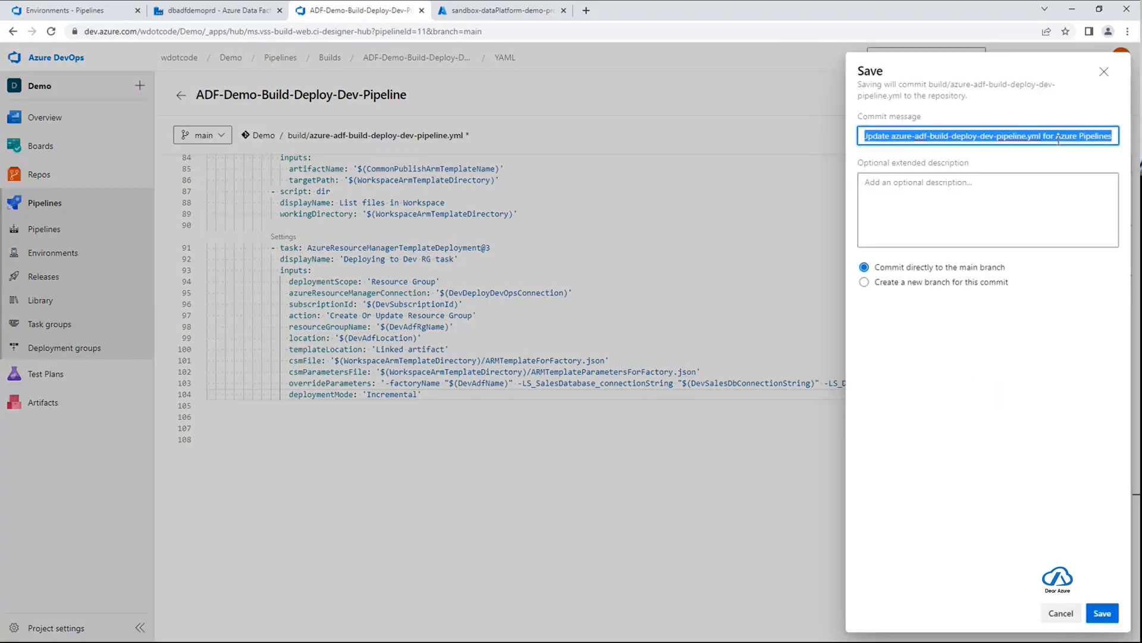
{"action": "type", "text": "Adding De"}
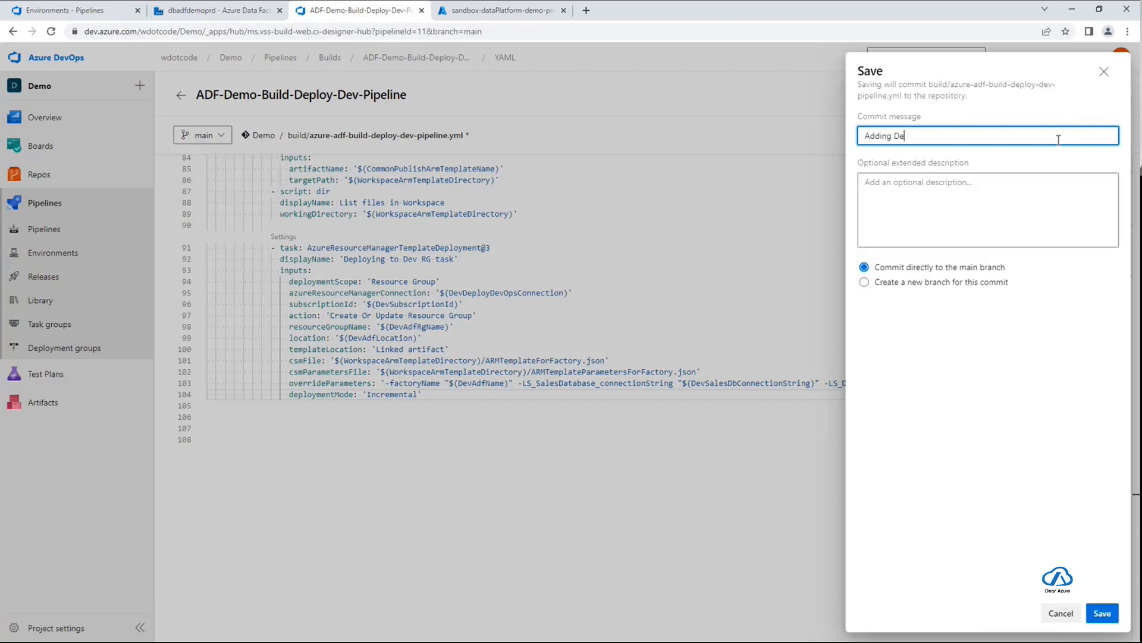
{"action": "type", "text": "v ADF deployment"}
{"action": "left_click", "coordinate": [1103, 613]}
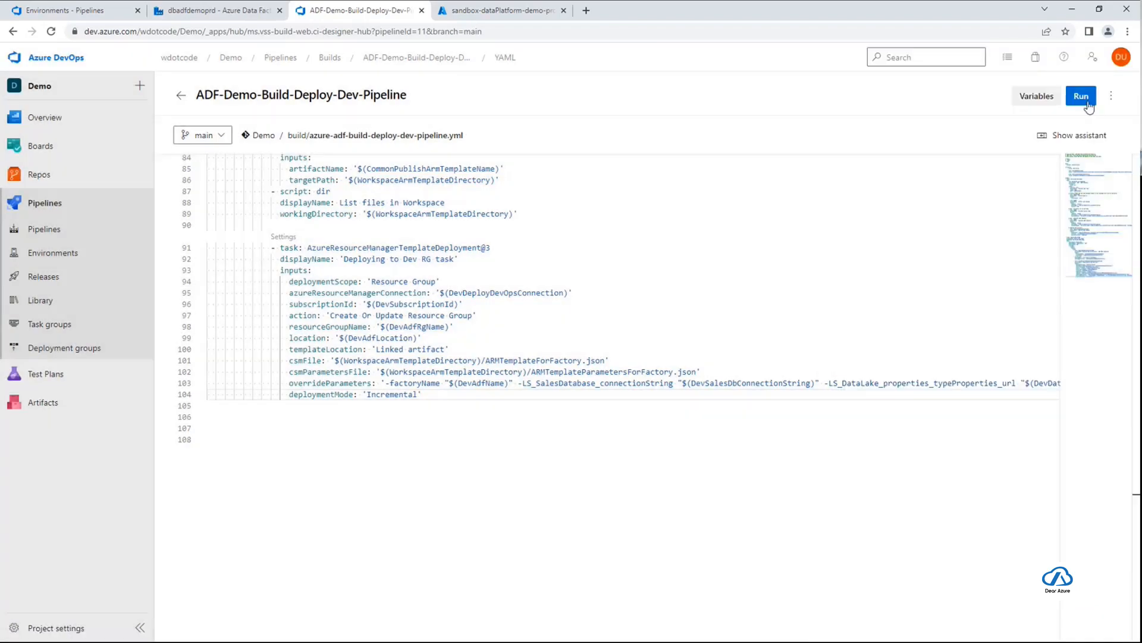
{"action": "left_click", "coordinate": [1081, 96]}
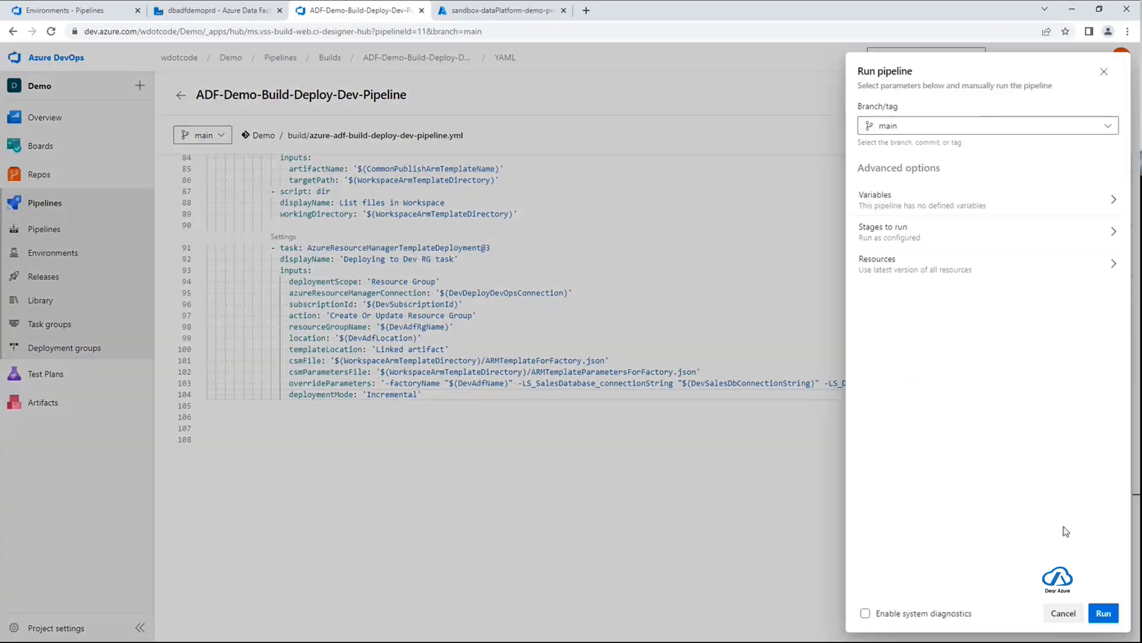
{"action": "left_click", "coordinate": [1104, 613]}
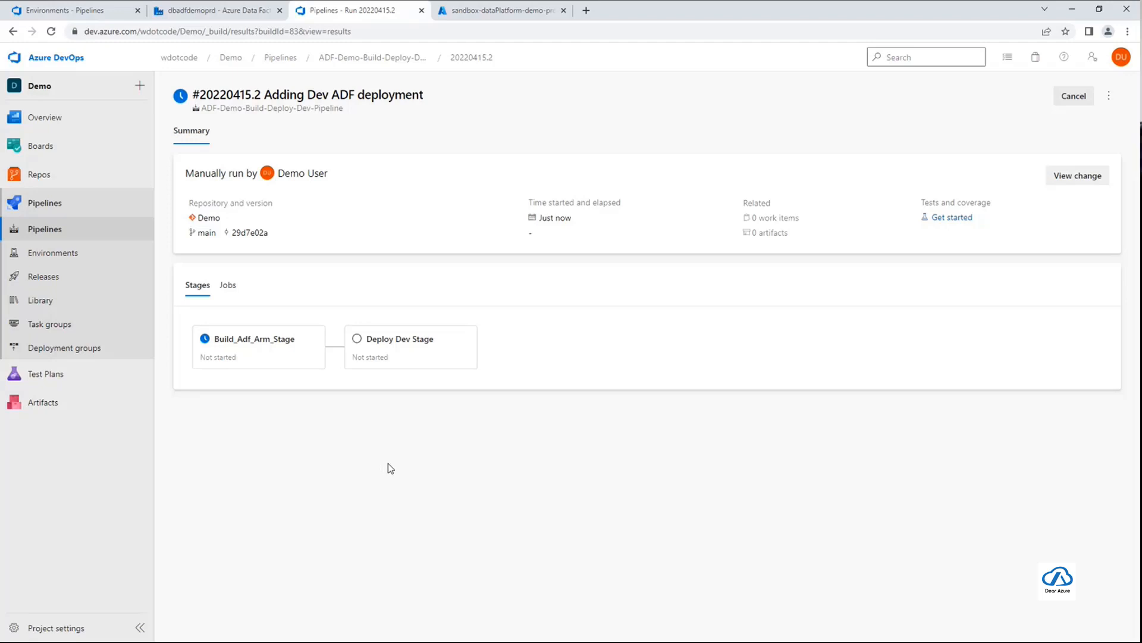
Switch to the dbadfdemoprd data factory and review its factory resources and integration runtimes
{"action": "left_click", "coordinate": [238, 15]}
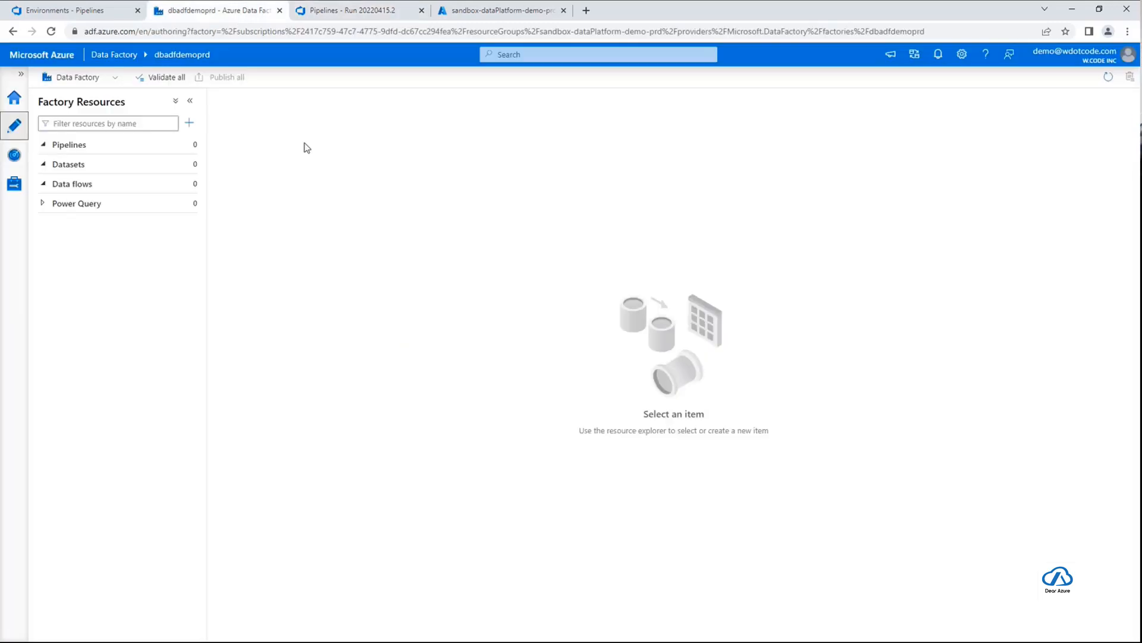
{"action": "left_click", "coordinate": [18, 188]}
{"action": "left_click", "coordinate": [87, 154]}
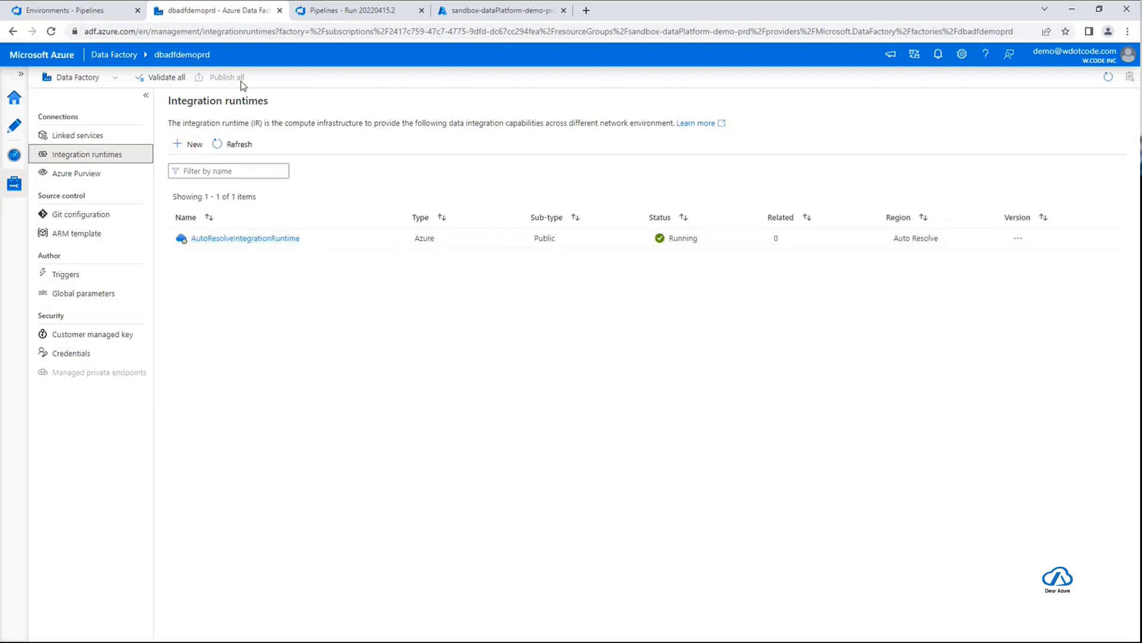
{"action": "left_click", "coordinate": [17, 126]}
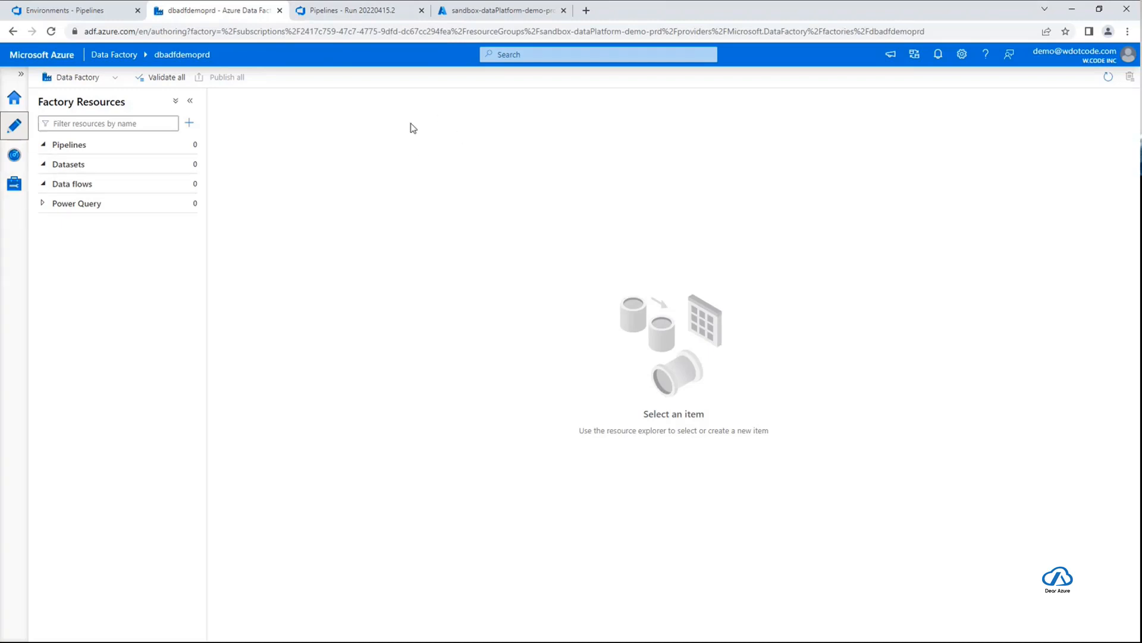
{"action": "left_click", "coordinate": [14, 185]}
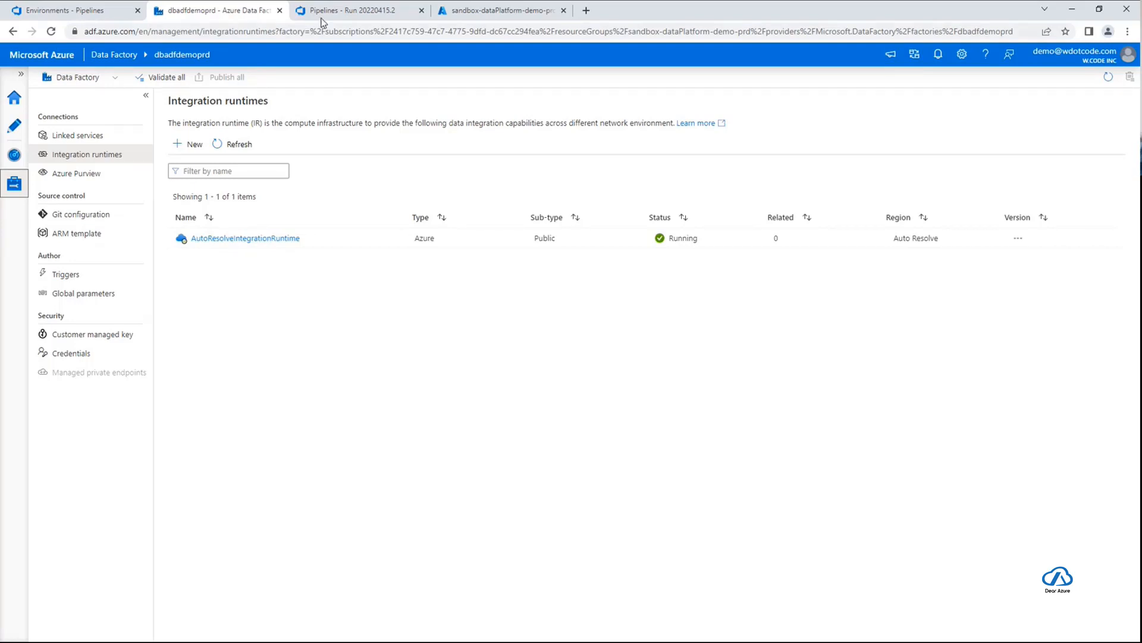
Return to the Azure DevOps run and permit Deploy Dev Stage to use the DEV environment and dp-devOps-demo-deploy service connection
{"action": "left_click", "coordinate": [373, 12]}
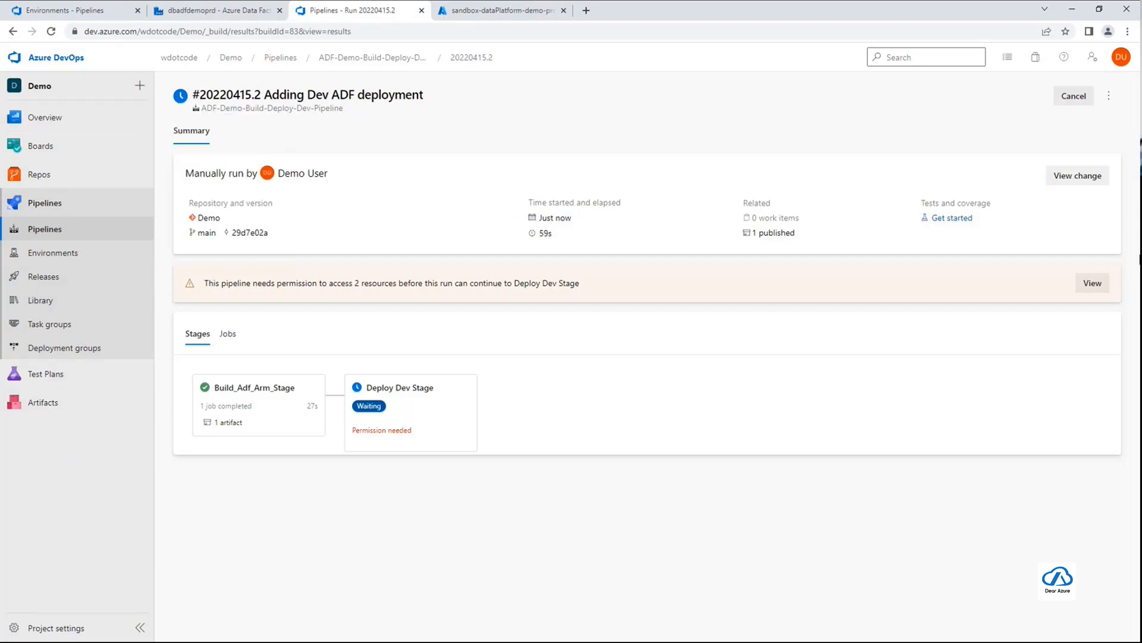
{"action": "left_click", "coordinate": [1093, 285]}
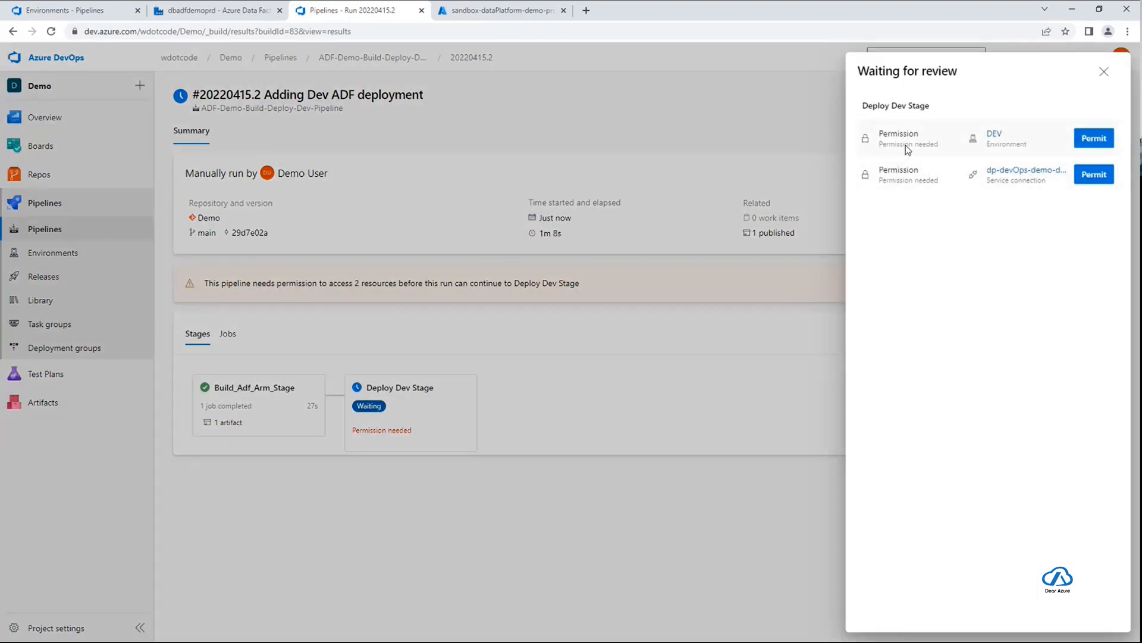
{"action": "left_click", "coordinate": [1099, 139]}
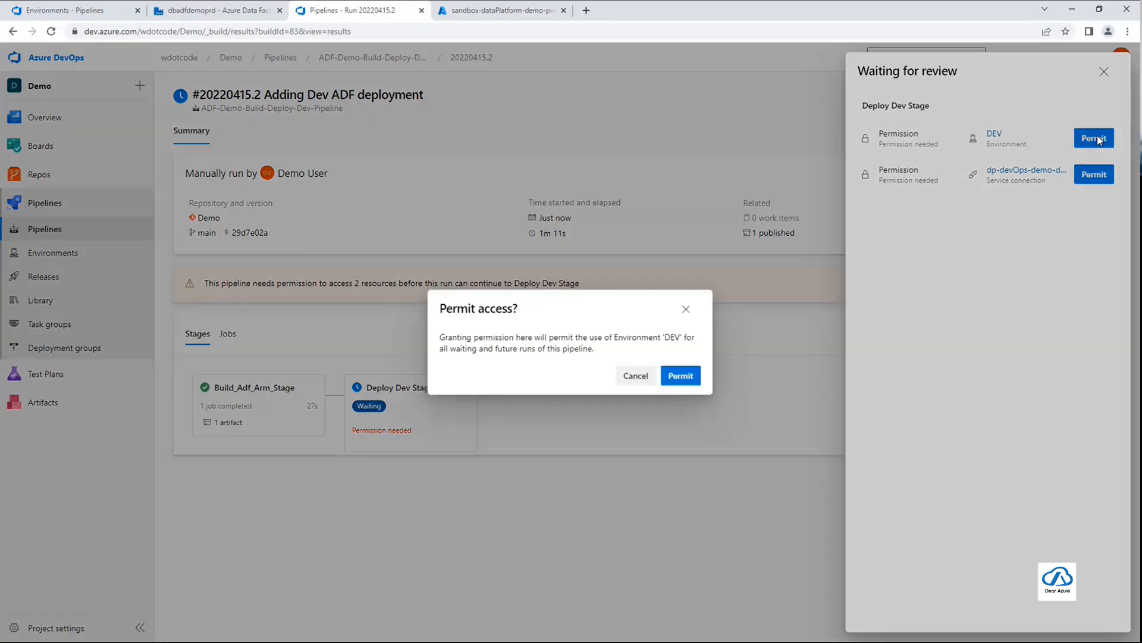
{"action": "left_click", "coordinate": [680, 376]}
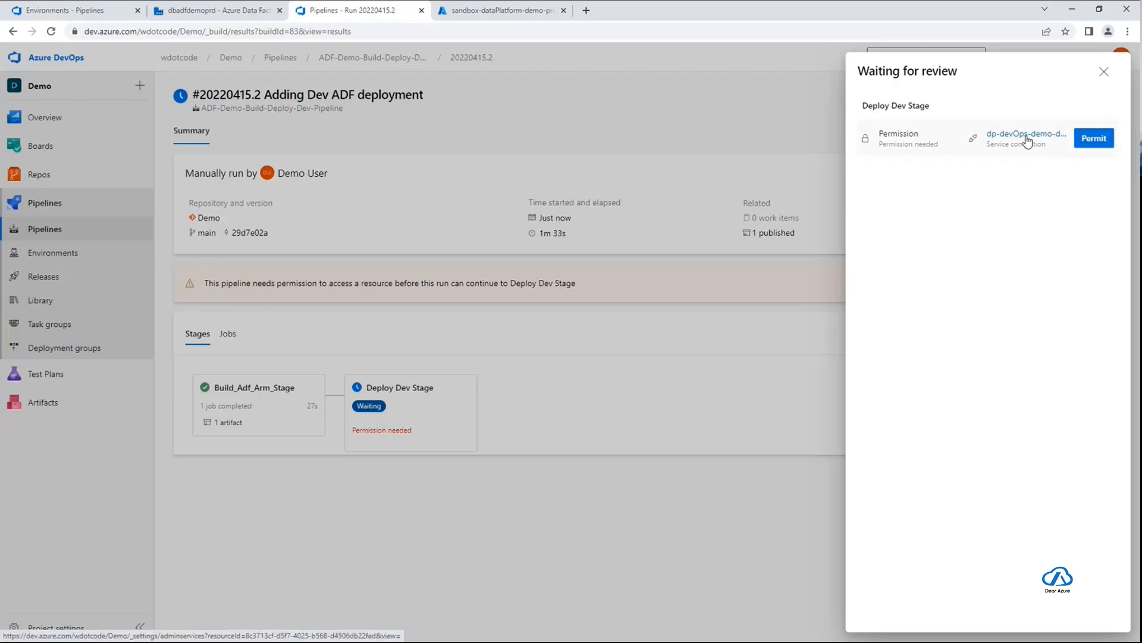
{"action": "left_click", "coordinate": [1096, 140]}
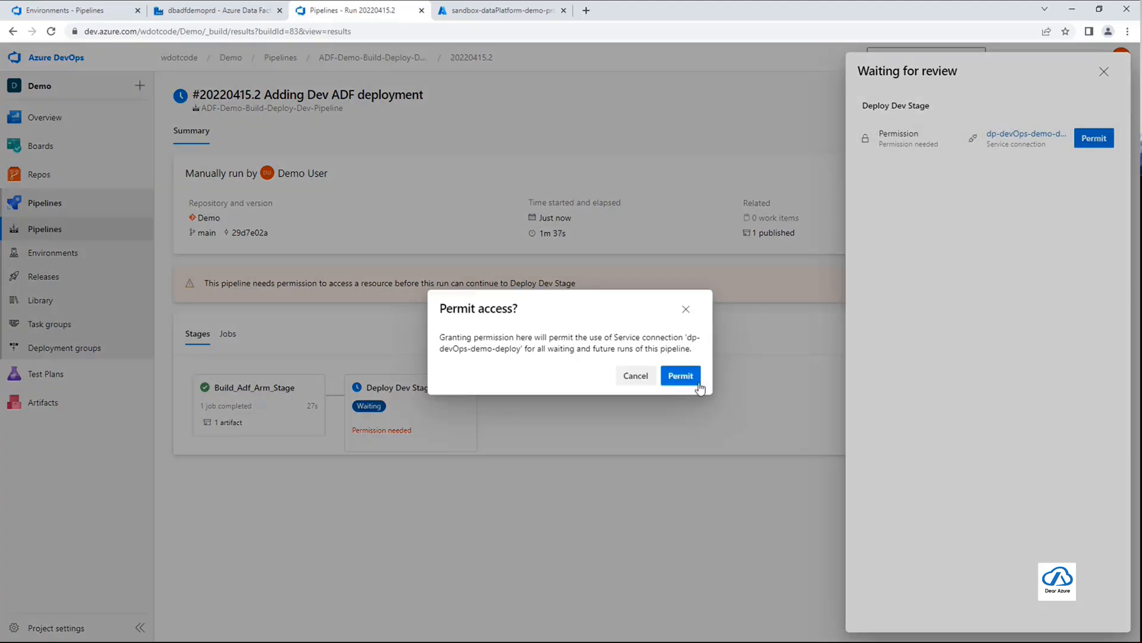
{"action": "left_click", "coordinate": [691, 376]}
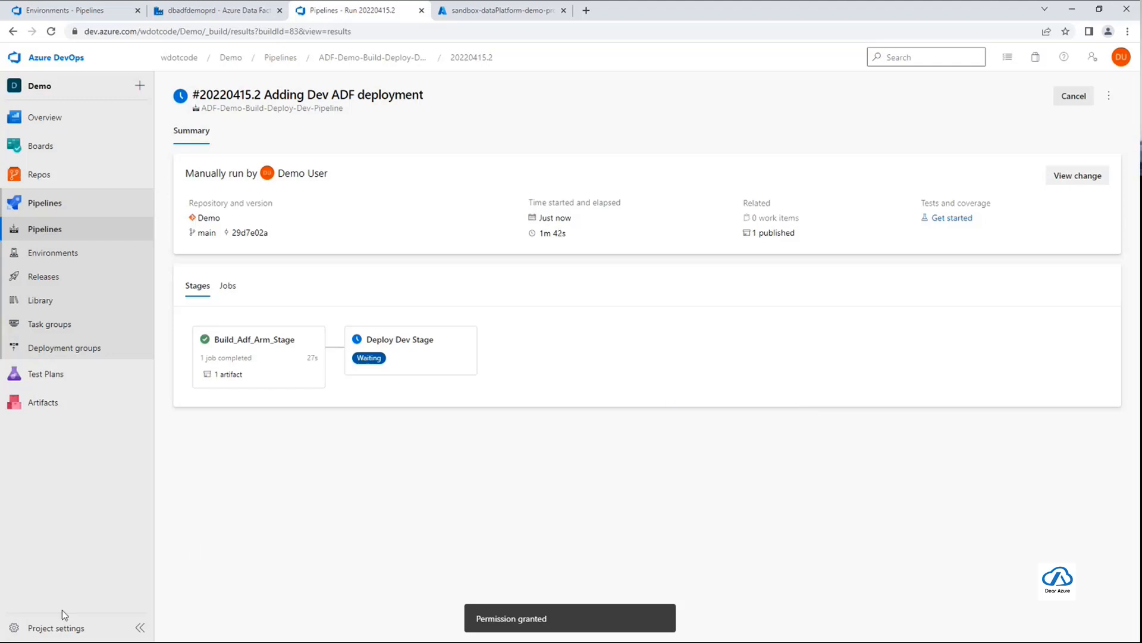
Check the agents of the Default agent pool in the project settings
{"action": "left_click", "coordinate": [63, 628]}
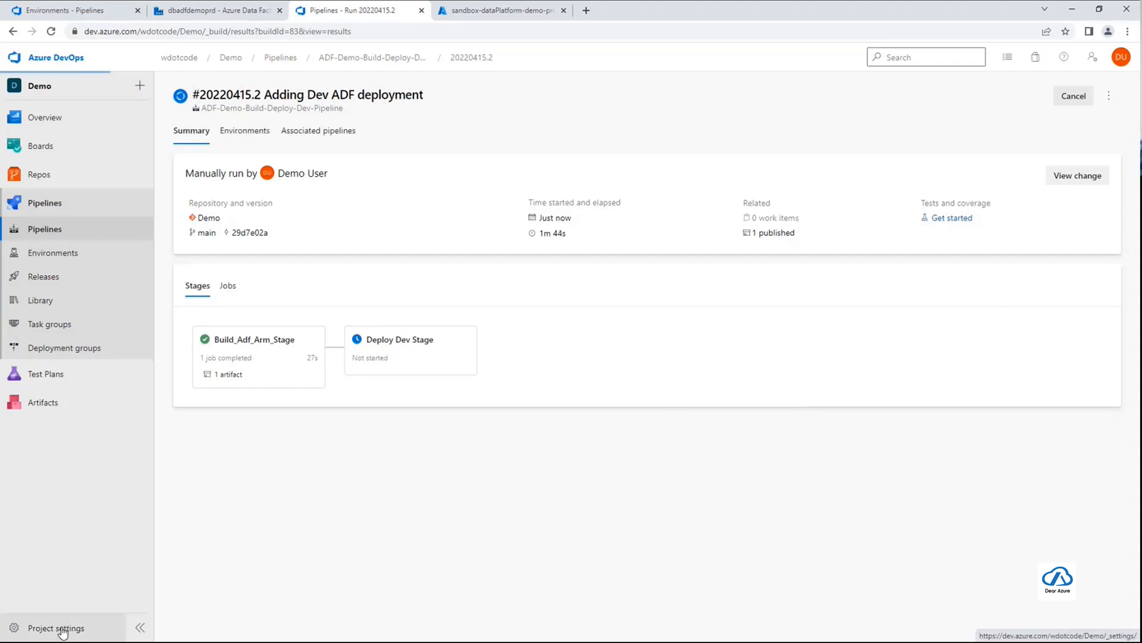
{"action": "scroll", "coordinate": [101, 434], "scroll_direction": "down", "scroll_amount": 1}
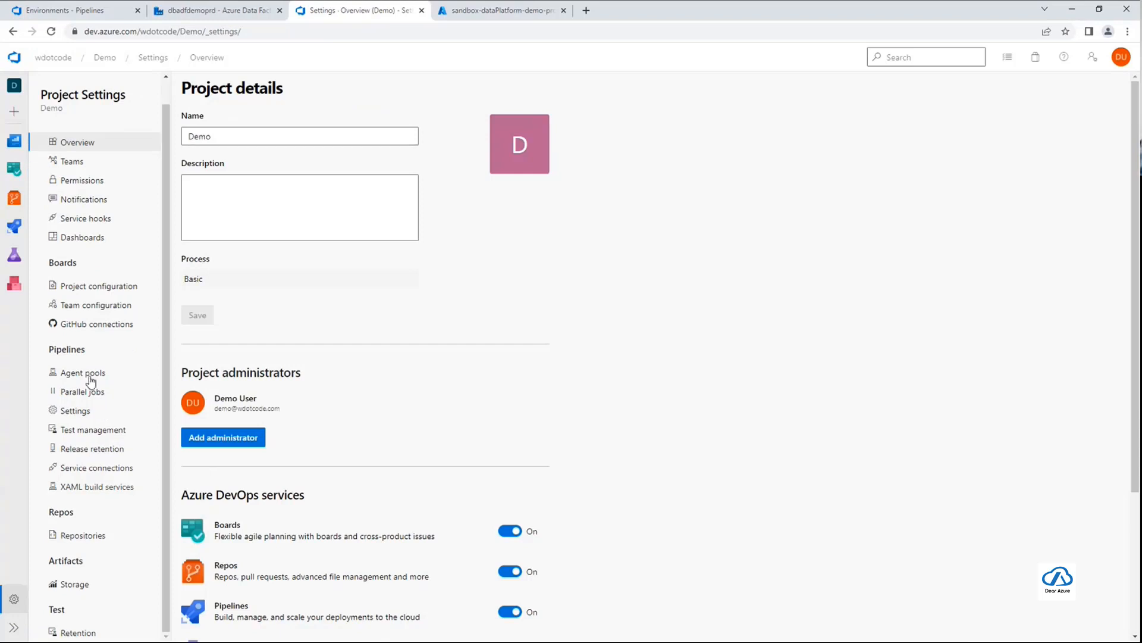
{"action": "left_click", "coordinate": [90, 379]}
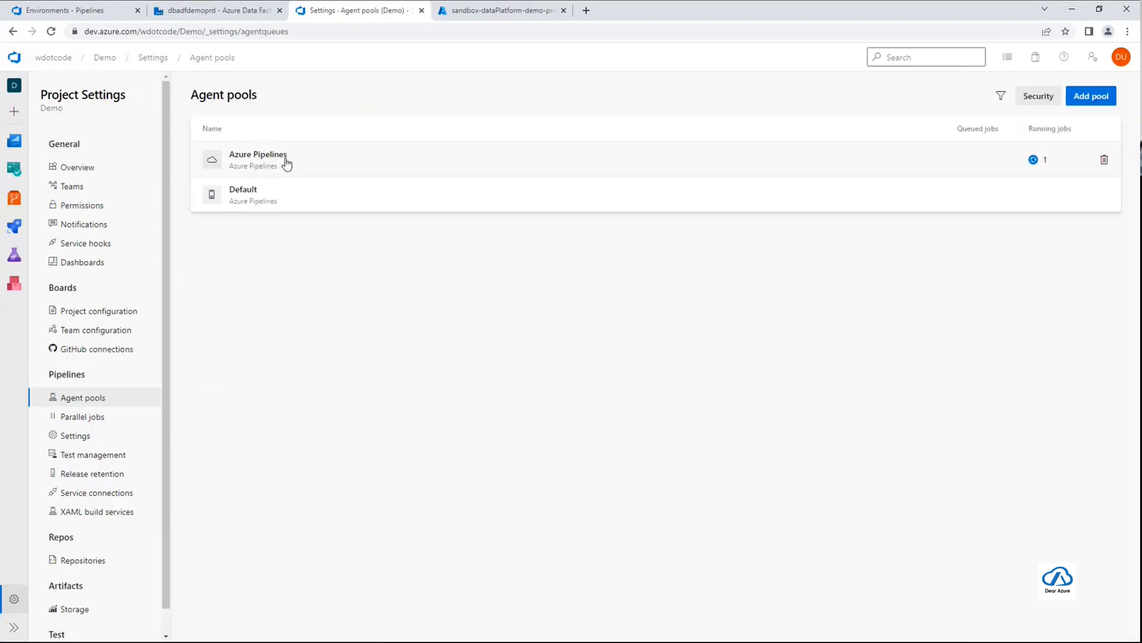
{"action": "left_click", "coordinate": [287, 212]}
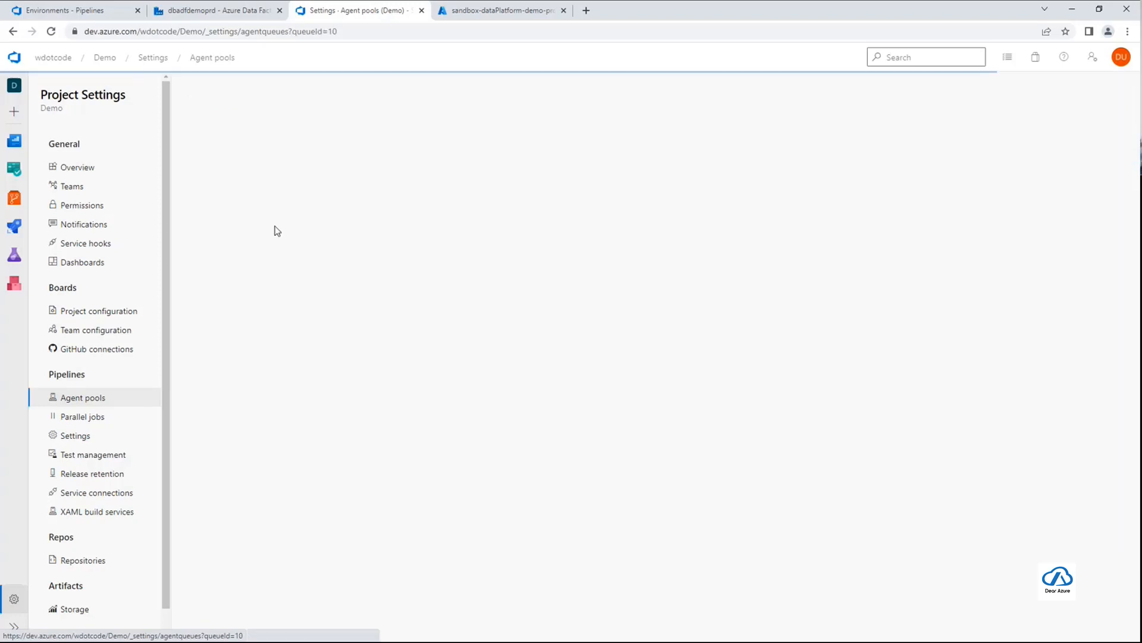
{"action": "left_click", "coordinate": [230, 120]}
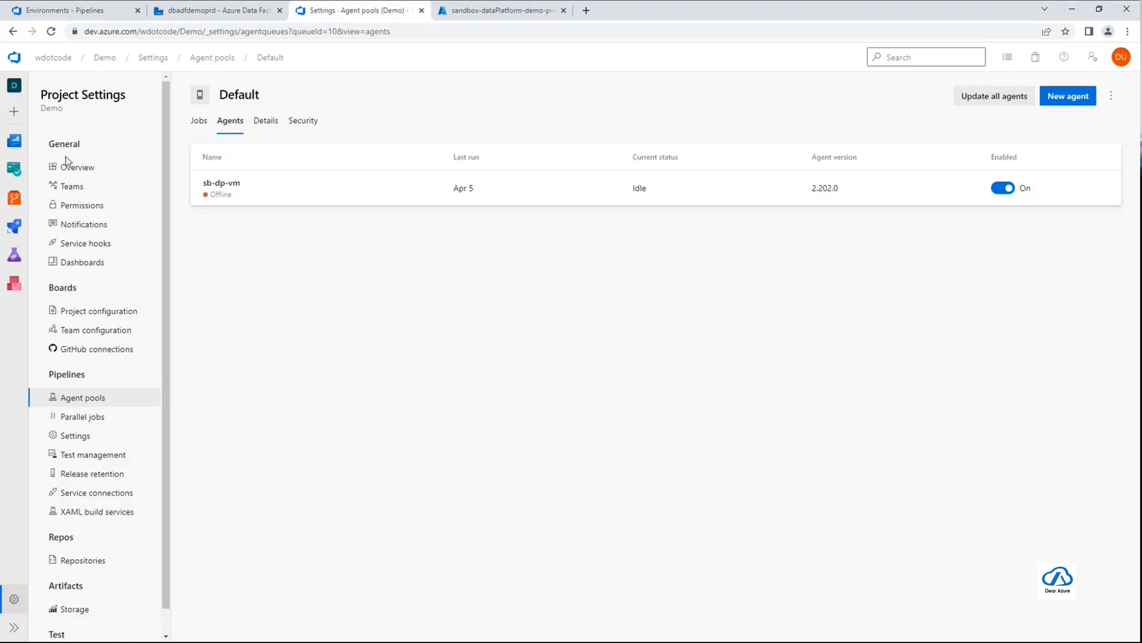
Reopen the Adding Dev ADF deployment run of ADF-Demo-Build-Deploy-Dev-Pipeline and check the Download Artifact log of its Deployment - DEV job
{"action": "left_click", "coordinate": [17, 229]}
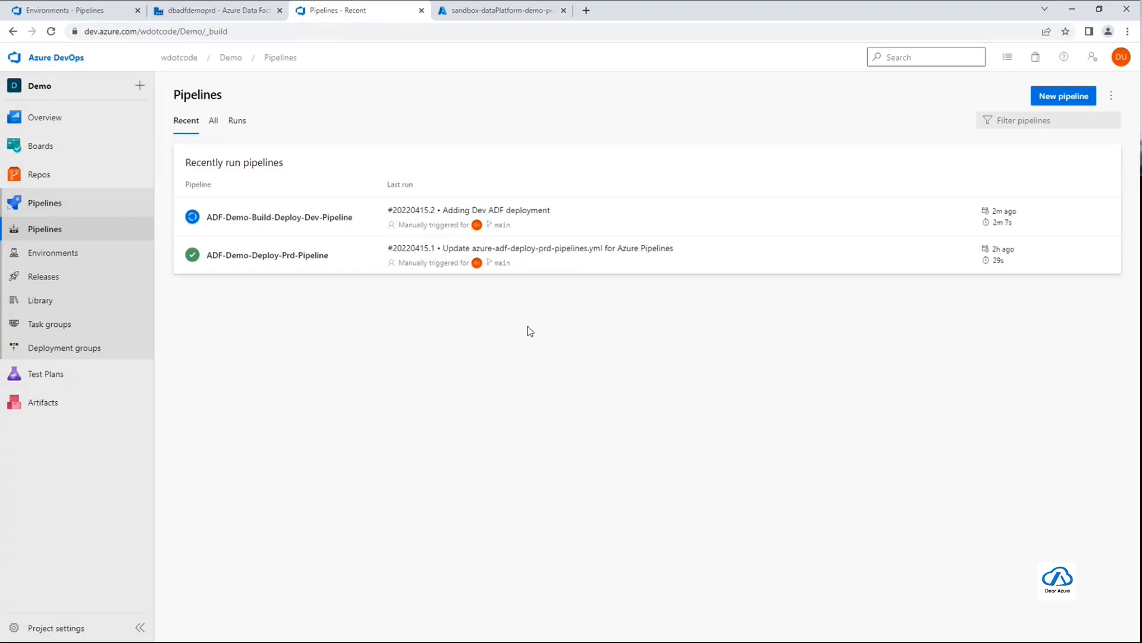
{"action": "left_click", "coordinate": [368, 228]}
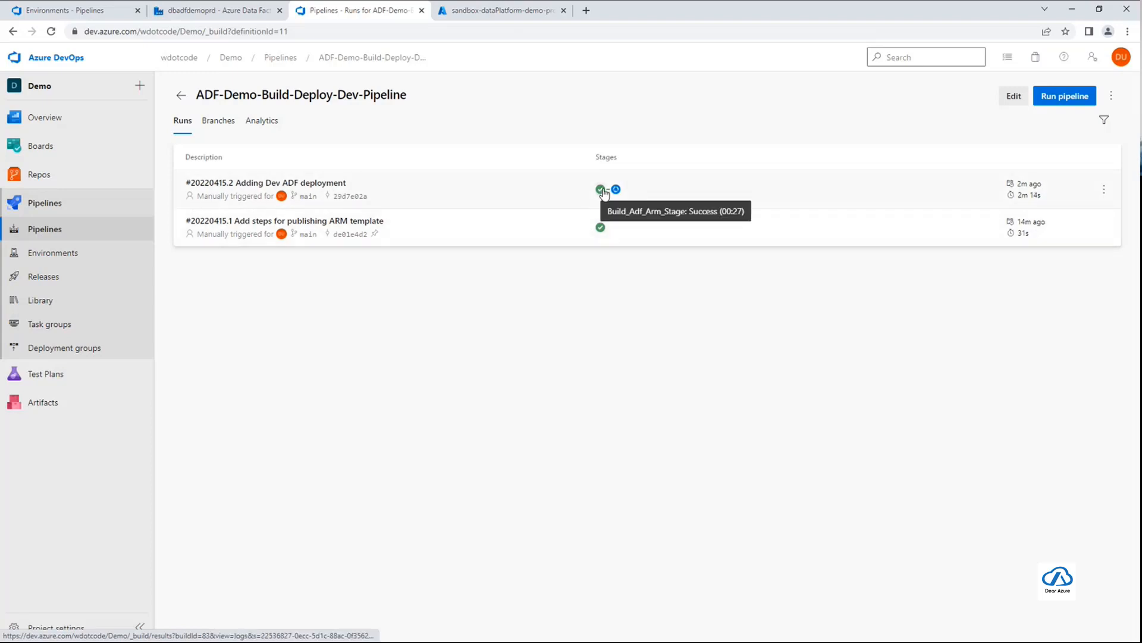
{"action": "left_click", "coordinate": [456, 202]}
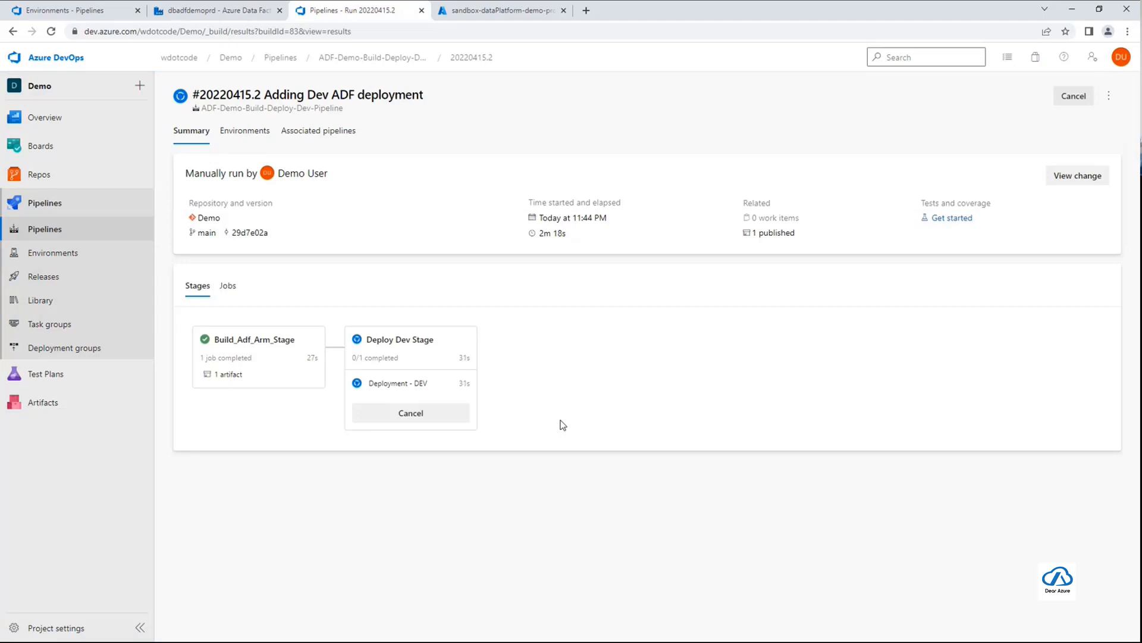
{"action": "left_click", "coordinate": [398, 384]}
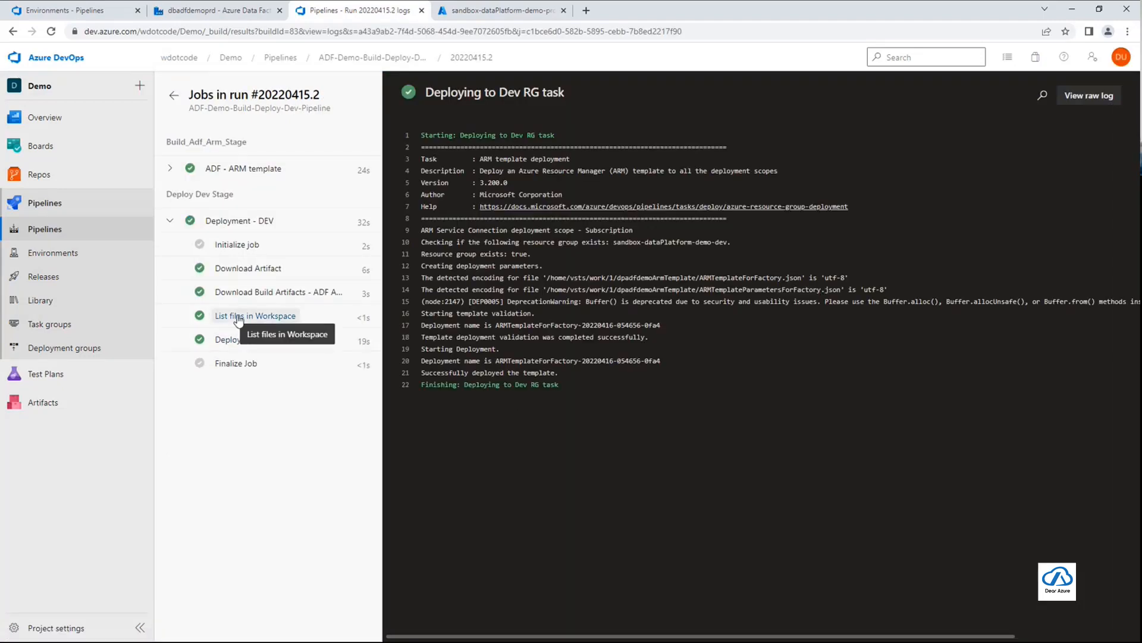
{"action": "left_click", "coordinate": [238, 268]}
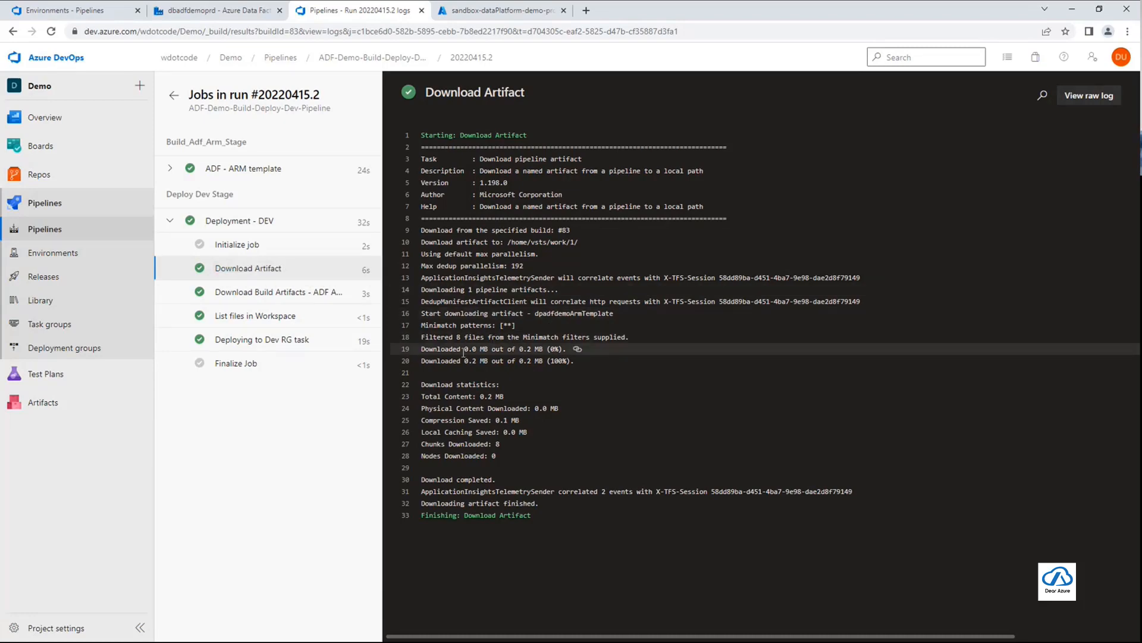
{"action": "left_click_drag", "start_coordinate": [445, 361], "coordinate": [589, 365]}
{"action": "left_click_drag", "start_coordinate": [452, 397], "coordinate": [506, 396]}
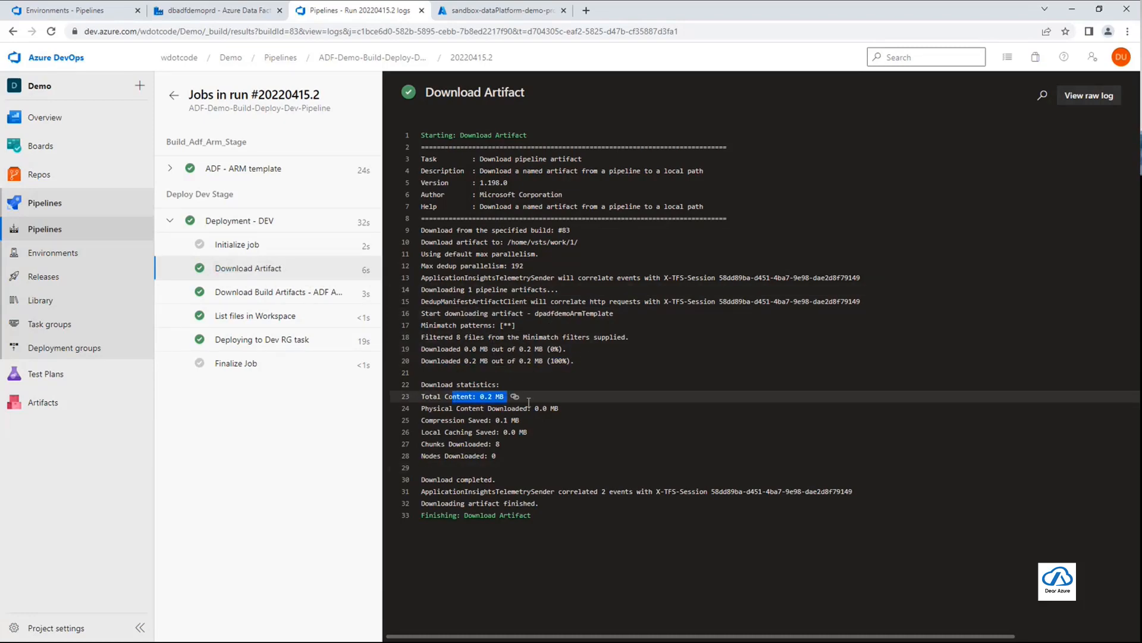
Review the Download Build Artifacts log and the files output by the List files in Workspace task
{"action": "left_click", "coordinate": [251, 292]}
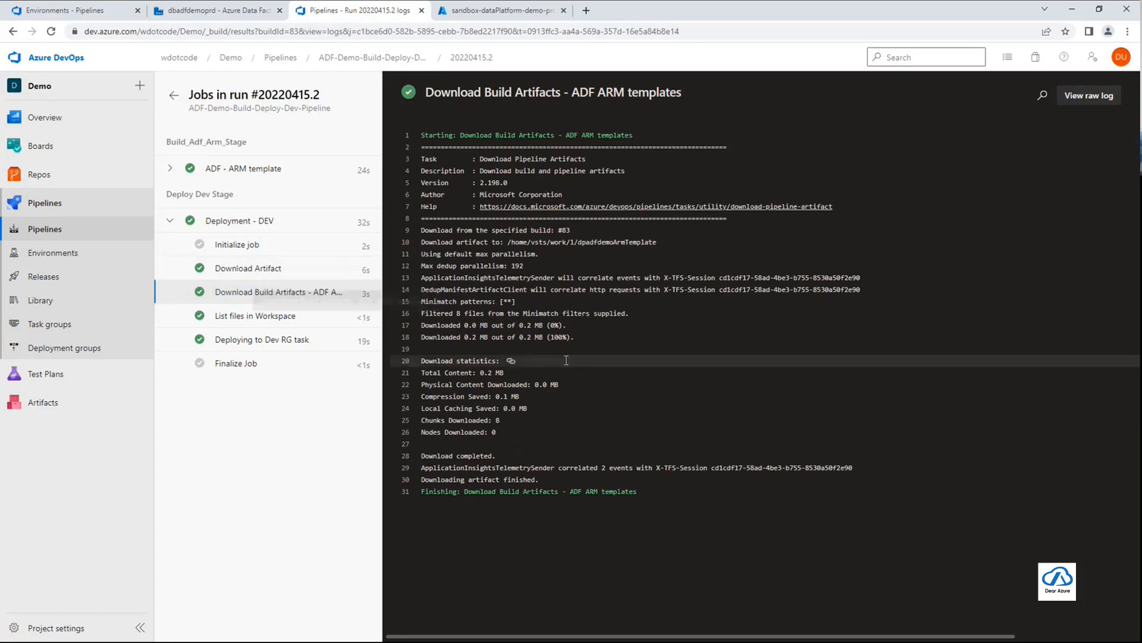
{"action": "left_click", "coordinate": [279, 316]}
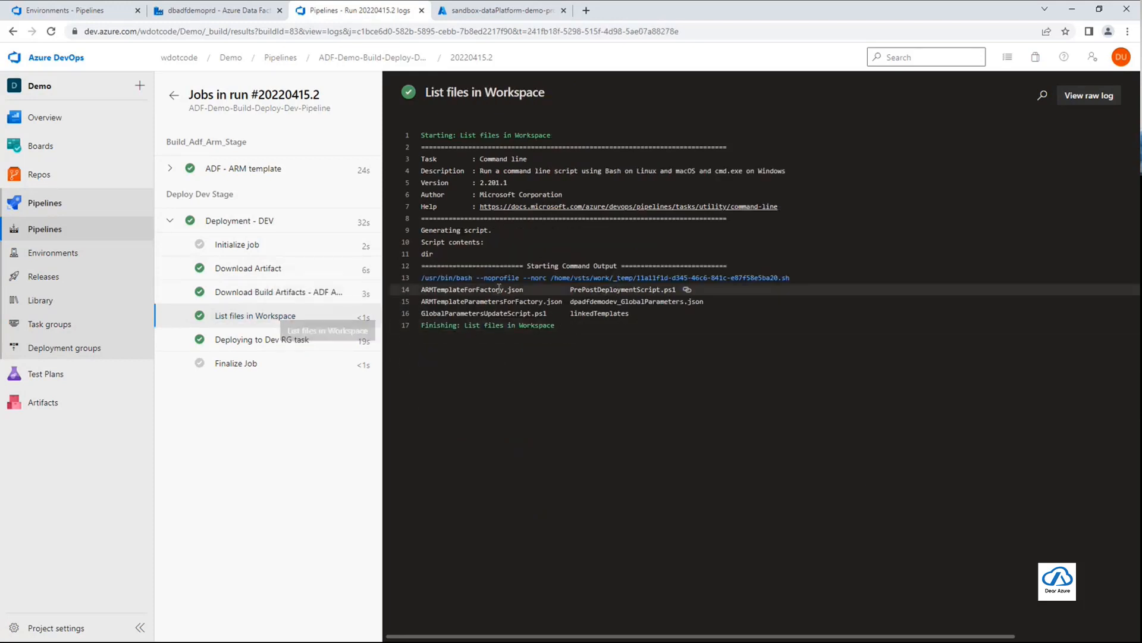
{"action": "left_click_drag", "start_coordinate": [420, 284], "coordinate": [710, 318]}
{"action": "left_click", "coordinate": [700, 344]}
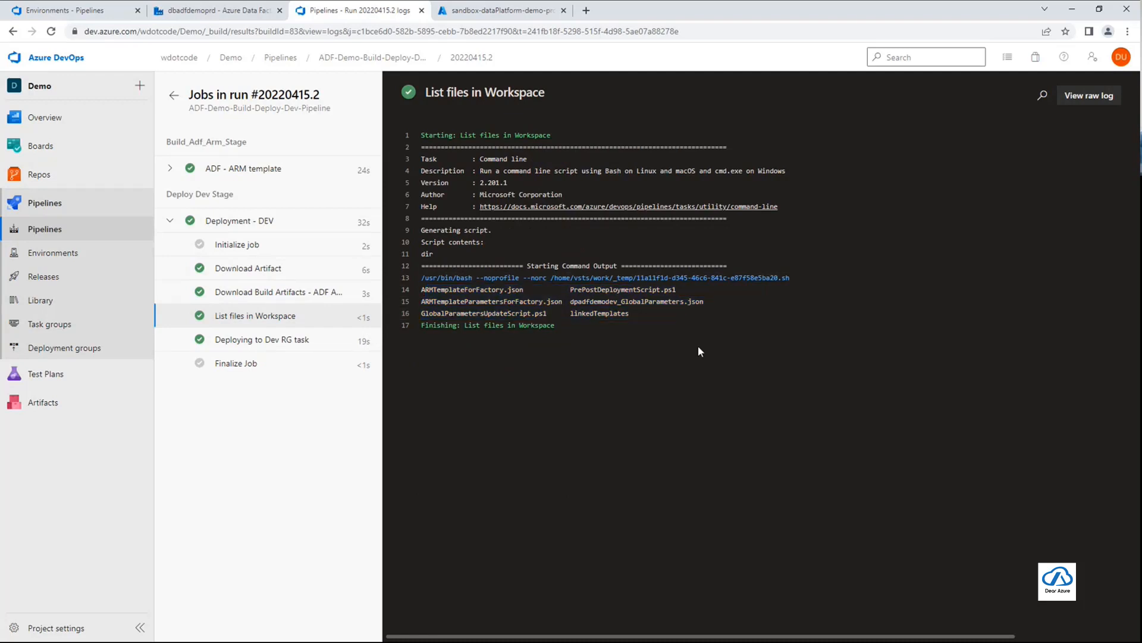
Examine the log of the Deploying to Dev RG task
{"action": "left_click", "coordinate": [282, 341]}
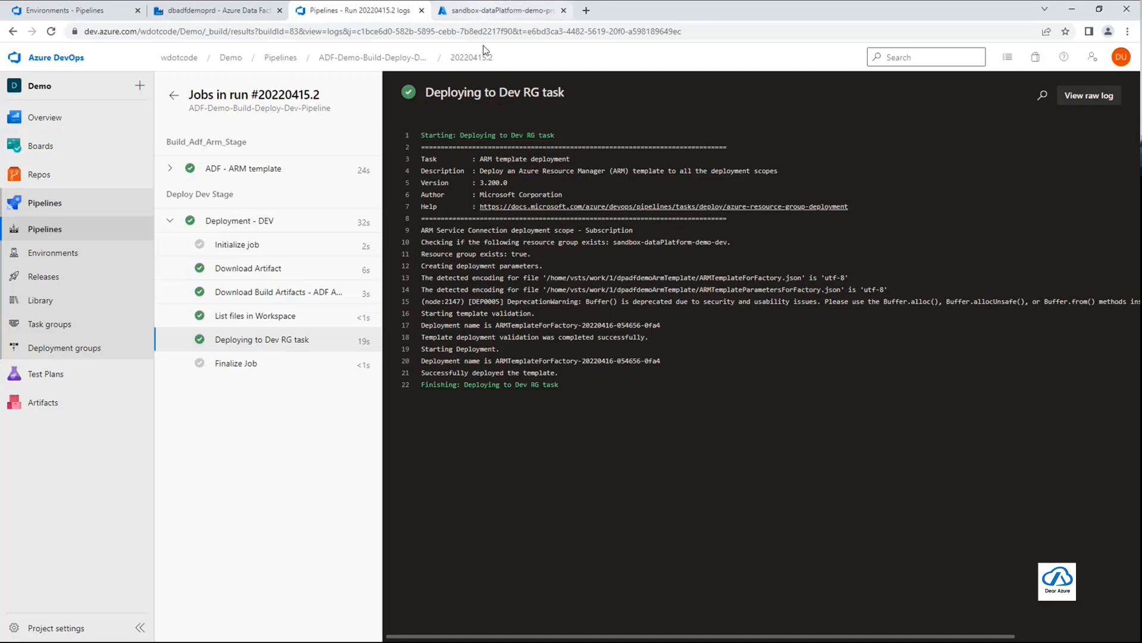
{"action": "left_click_drag", "start_coordinate": [503, 95], "coordinate": [564, 95]}
{"action": "left_click", "coordinate": [562, 55]}
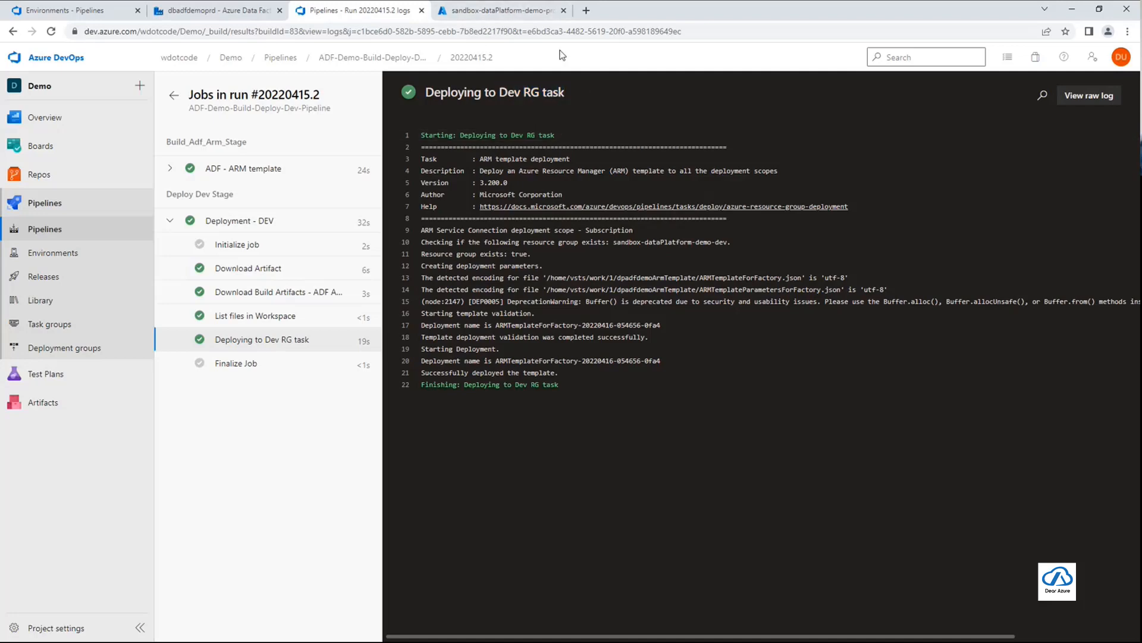
Switch to the Azure portal and open the sandbox-dataPlatform-demo-dev resource group
{"action": "left_click", "coordinate": [534, 17]}
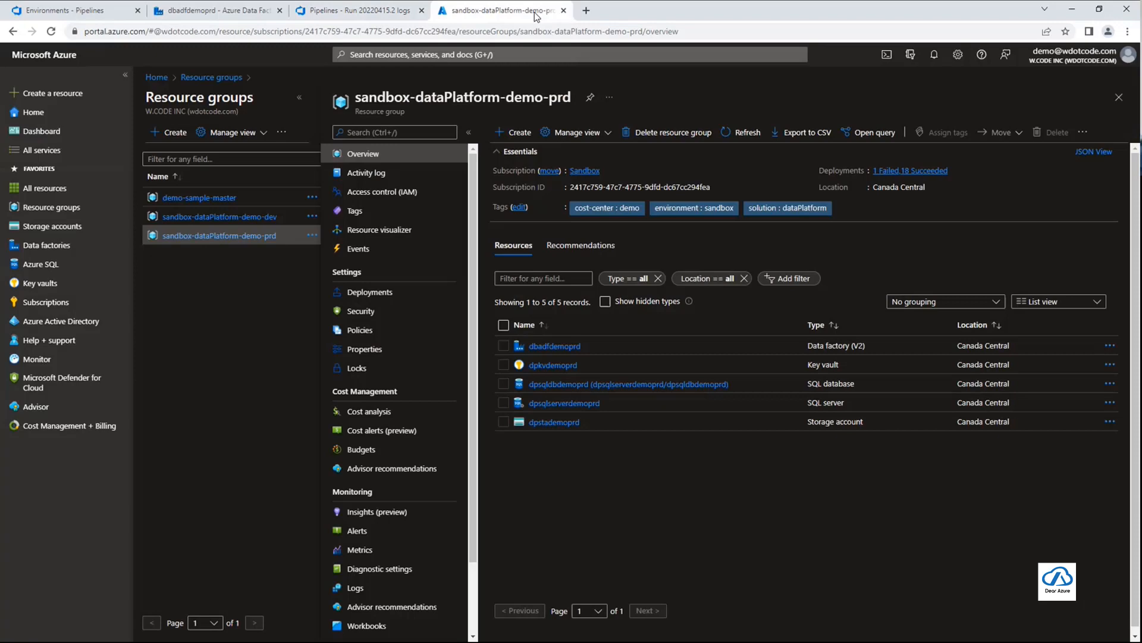
{"action": "left_click", "coordinate": [259, 218]}
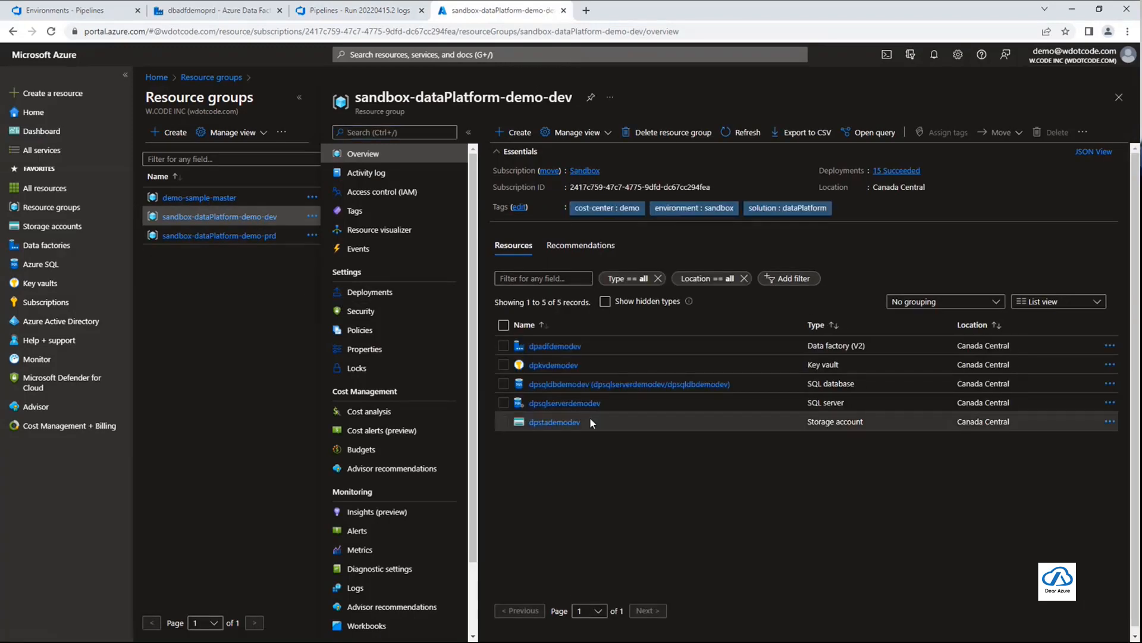
Open the dpadfdemodev data factory in Azure Data Factory Studio and go to its linked services
{"action": "left_click", "coordinate": [547, 350]}
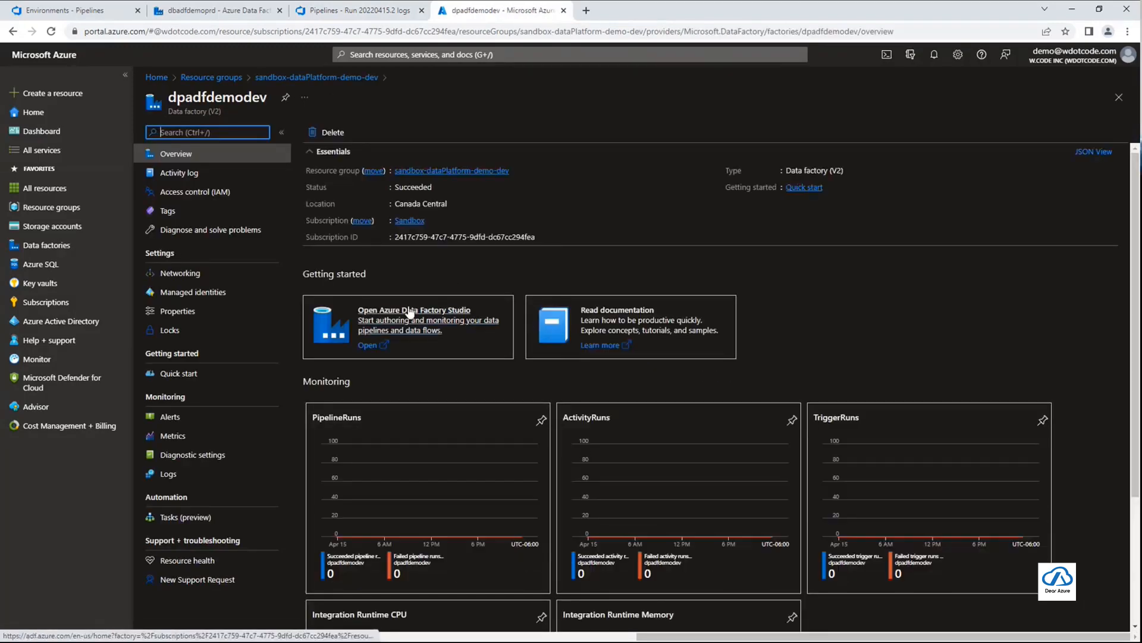
{"action": "left_click", "coordinate": [409, 313]}
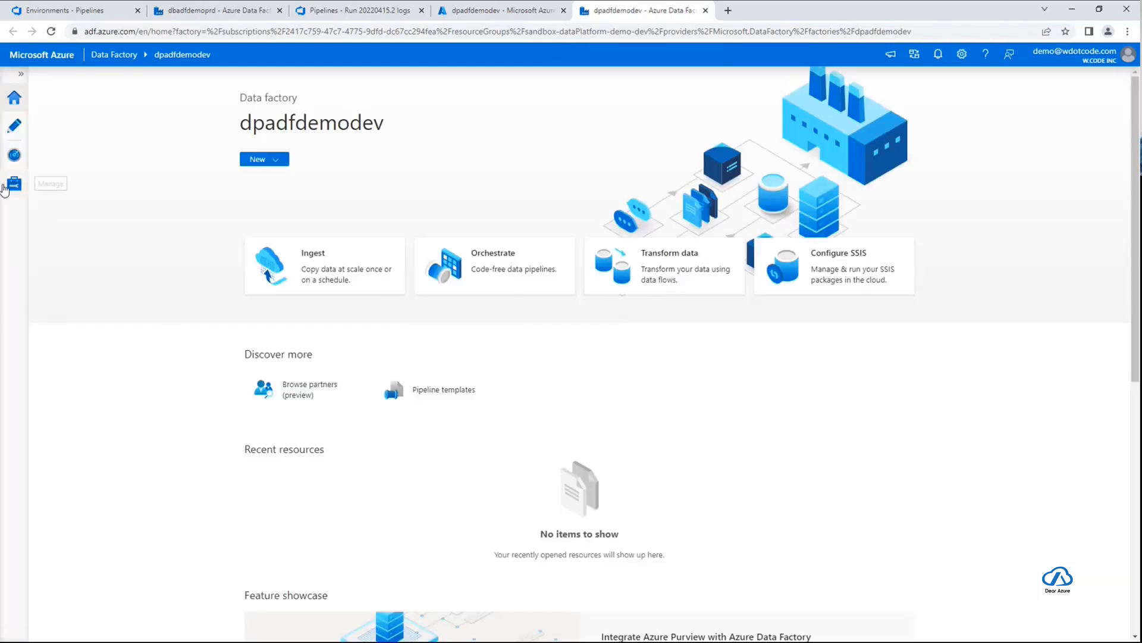
{"action": "left_click", "coordinate": [12, 189]}
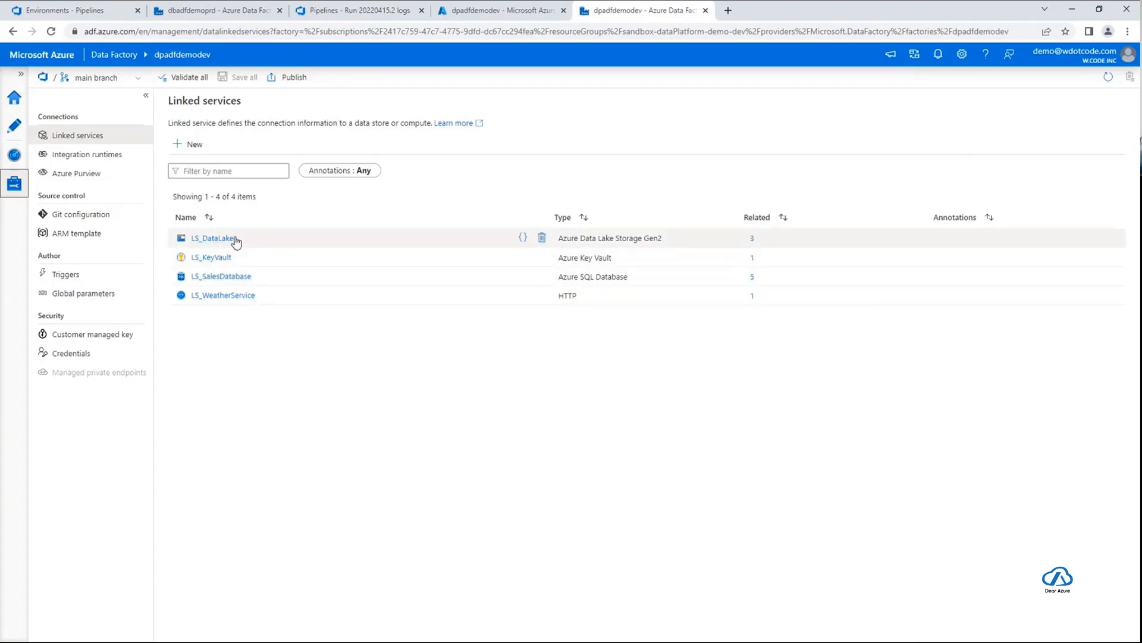
Inspect the JSON code of the LS_DataLake, LS_KeyVault and LS_SalesDatabase linked services for their dev resource references, leaving each unchanged
{"action": "left_click", "coordinate": [522, 238]}
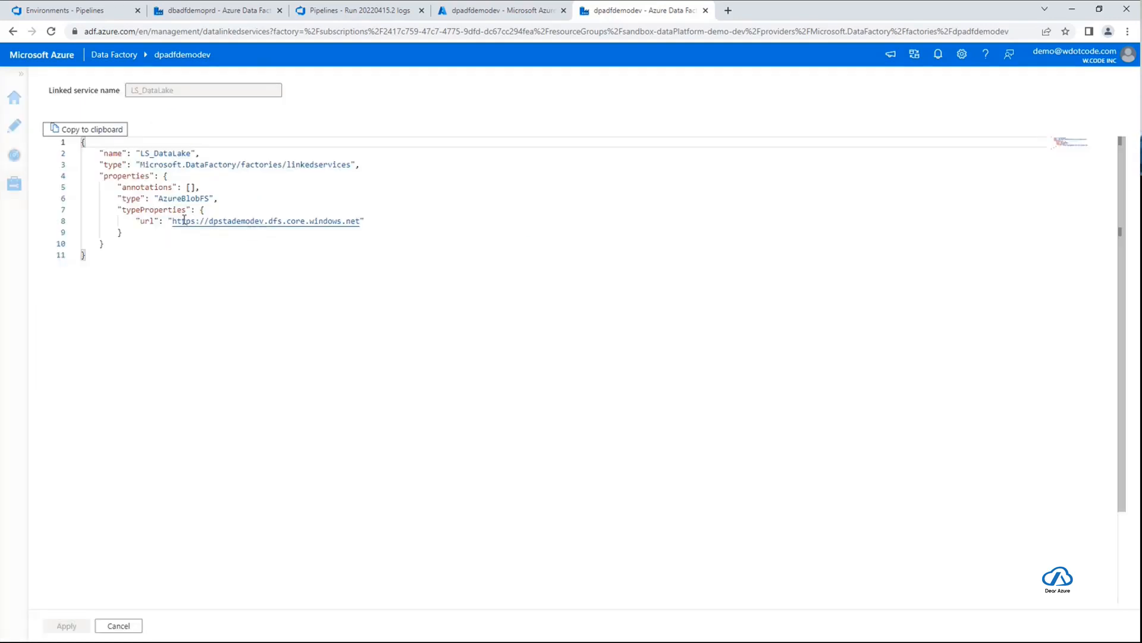
{"action": "left_click", "coordinate": [346, 221]}
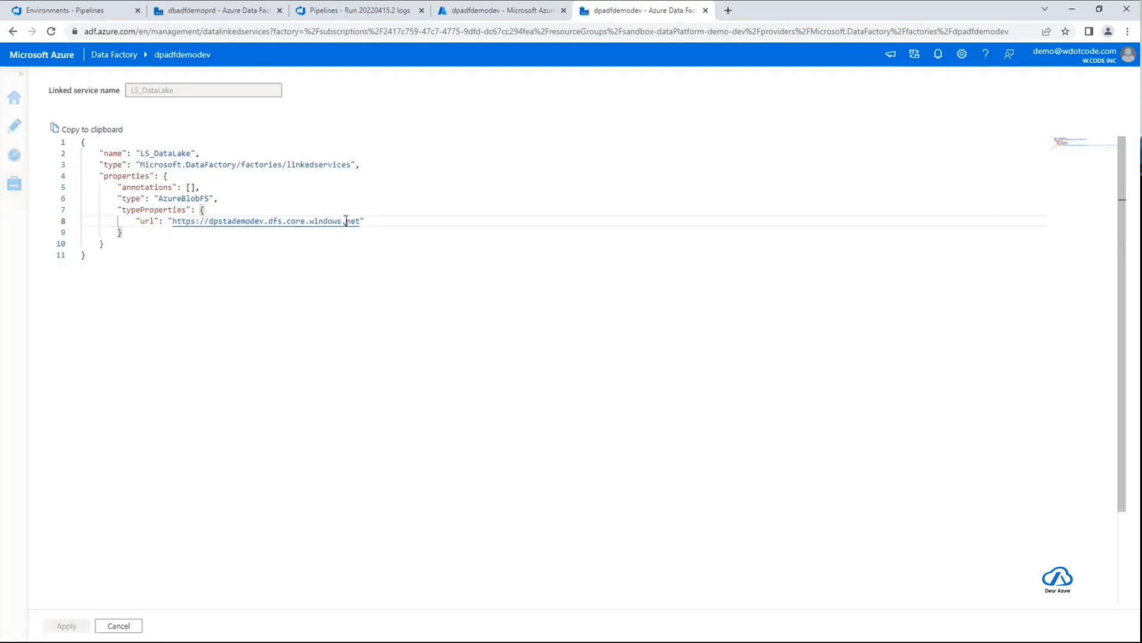
{"action": "left_click", "coordinate": [118, 625]}
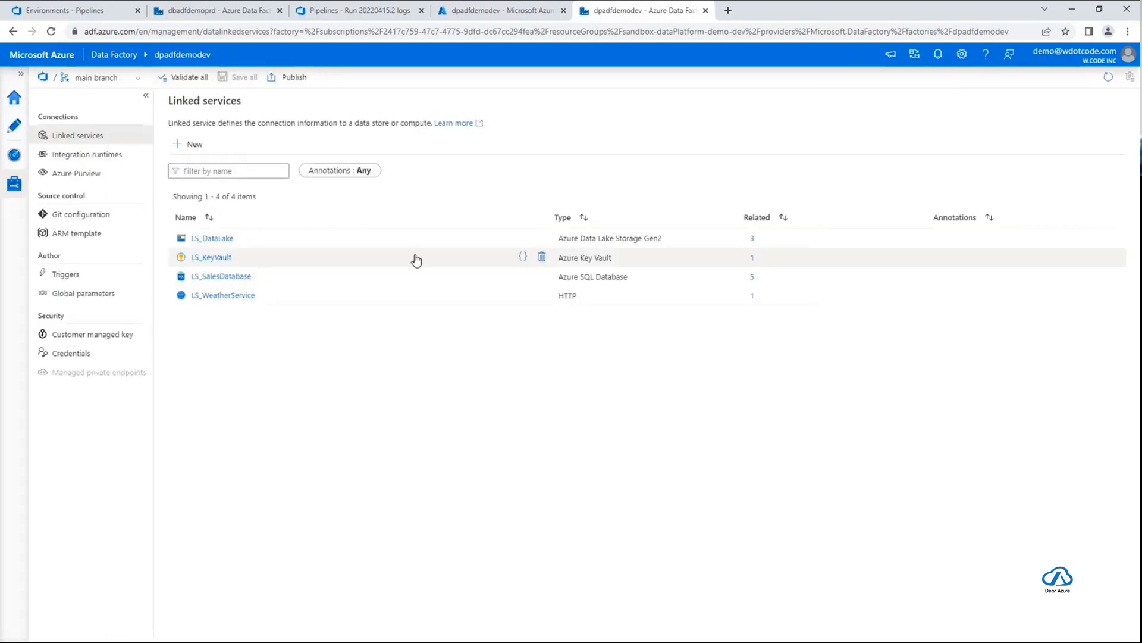
{"action": "left_click", "coordinate": [522, 257]}
{"action": "left_click_drag", "start_coordinate": [227, 221], "coordinate": [355, 221]}
{"action": "left_click", "coordinate": [139, 626]}
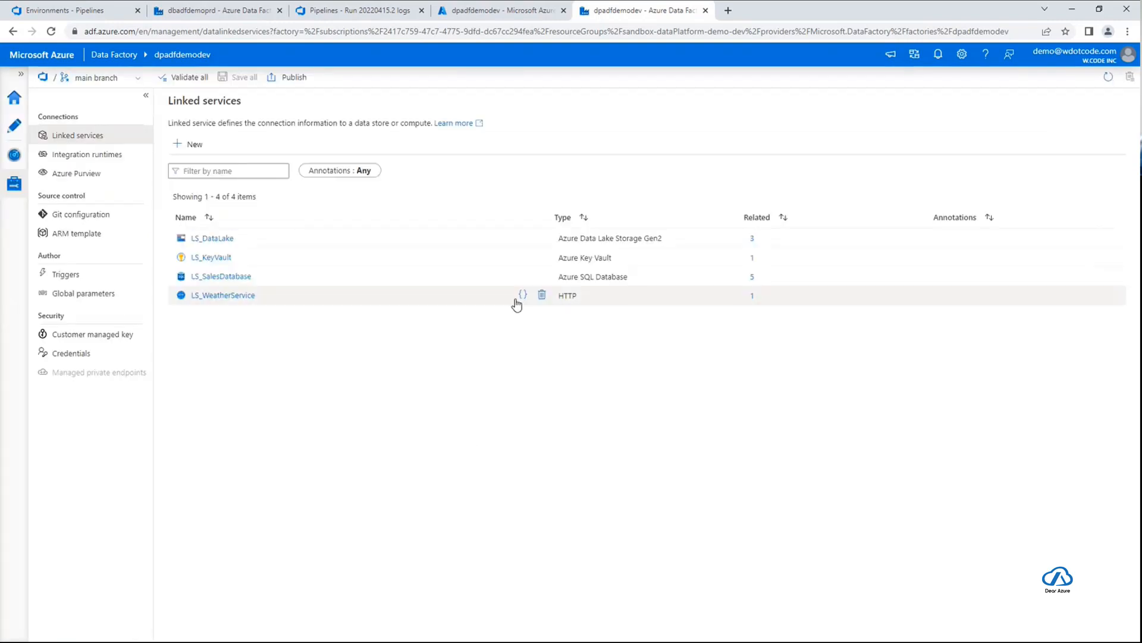
{"action": "left_click", "coordinate": [524, 277]}
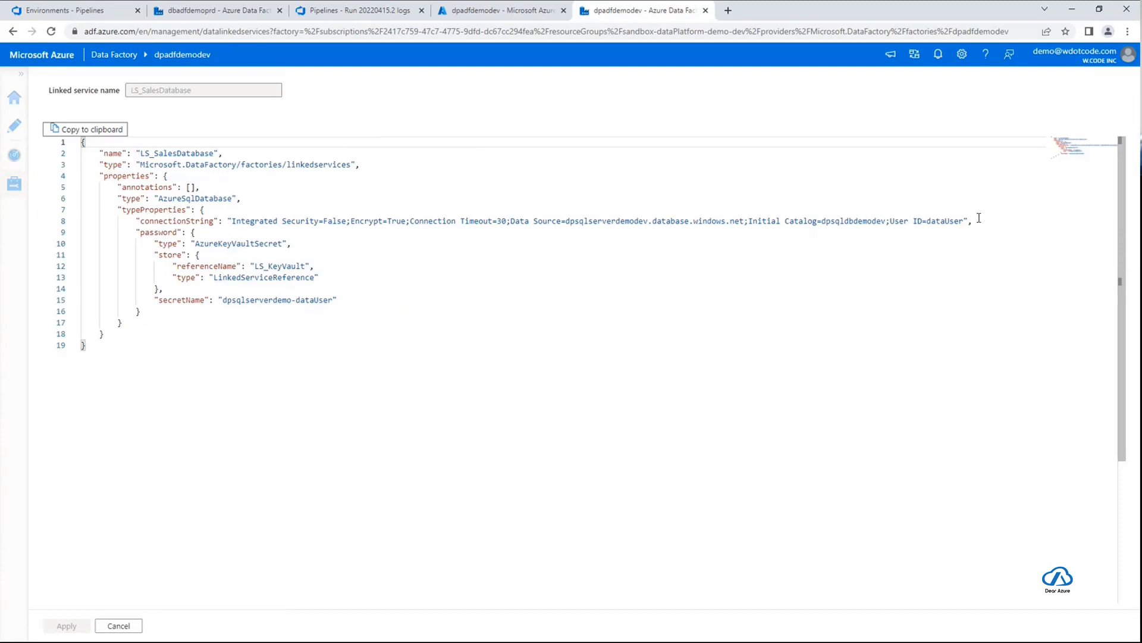
{"action": "double_click", "coordinate": [569, 223]}
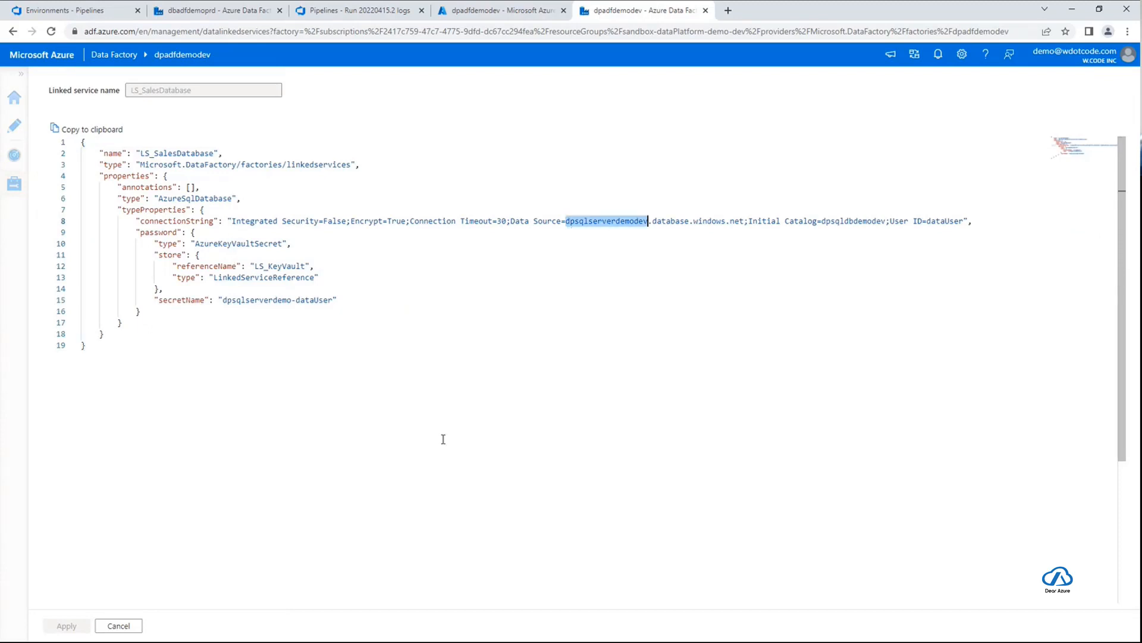
{"action": "left_click", "coordinate": [138, 625]}
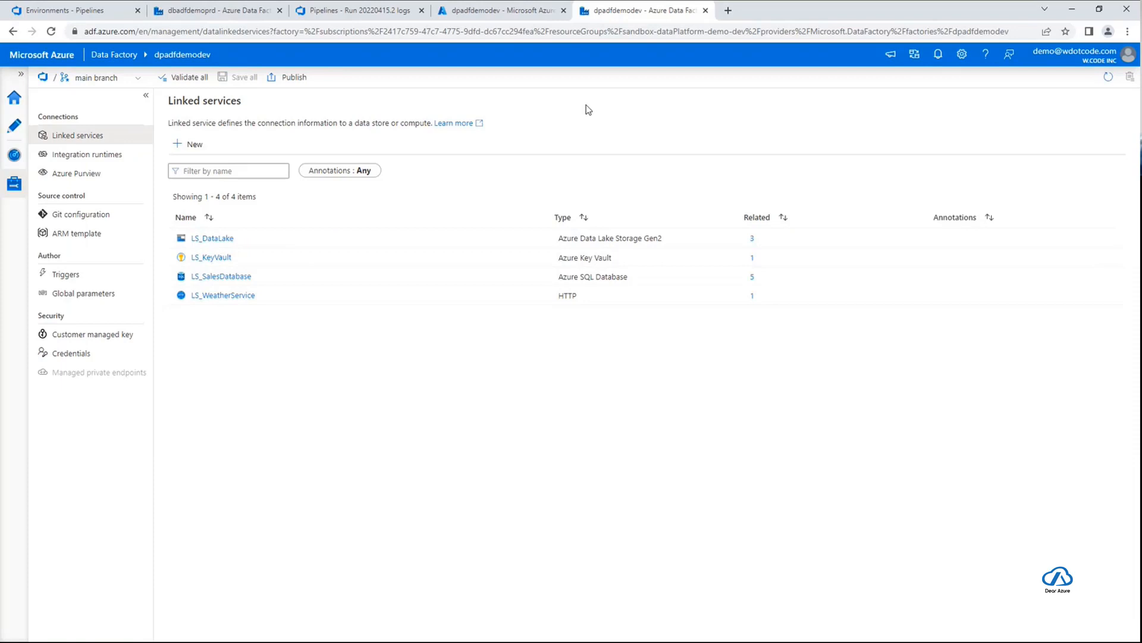
Switch the data factory from the main branch to live mode and refresh the linked services
{"action": "left_click", "coordinate": [99, 79]}
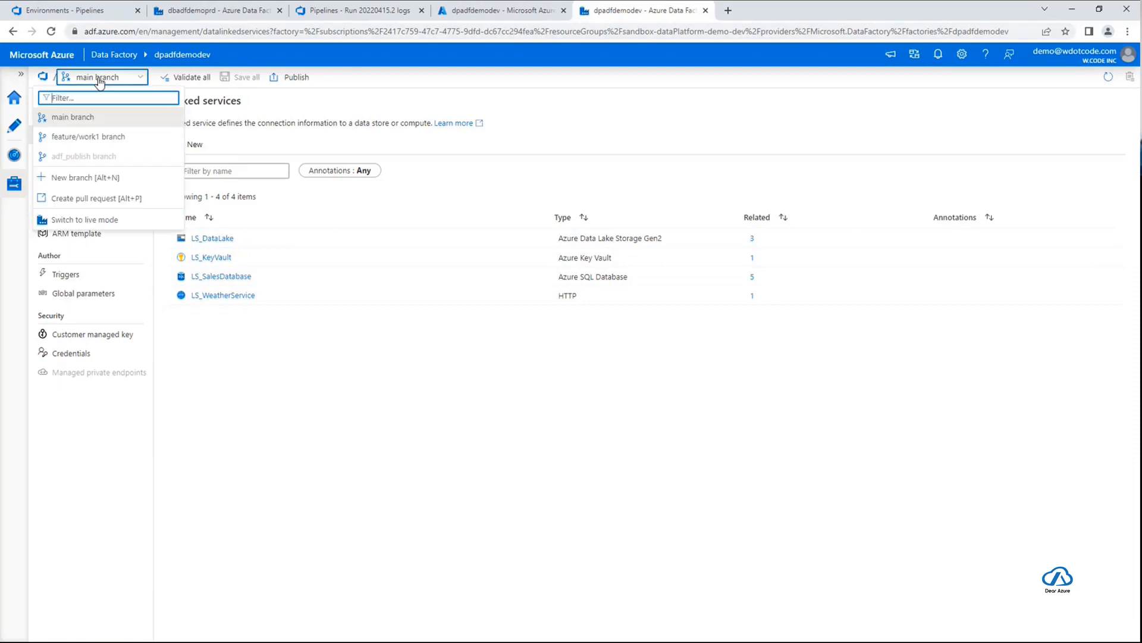
{"action": "left_click", "coordinate": [85, 221]}
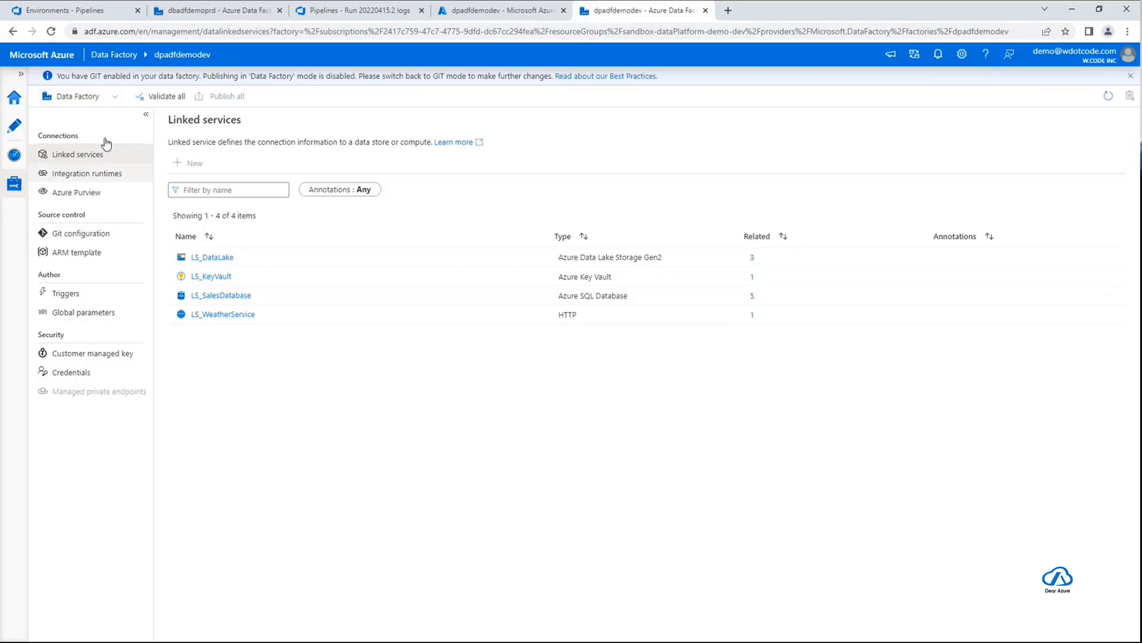
{"action": "left_click", "coordinate": [98, 97]}
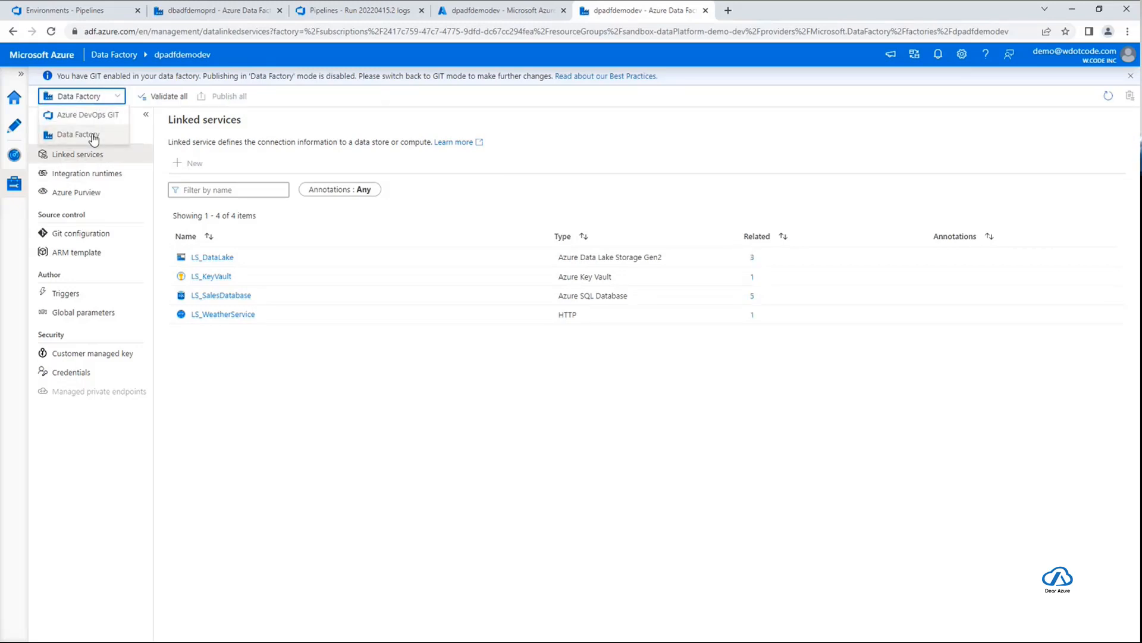
{"action": "left_click", "coordinate": [323, 369]}
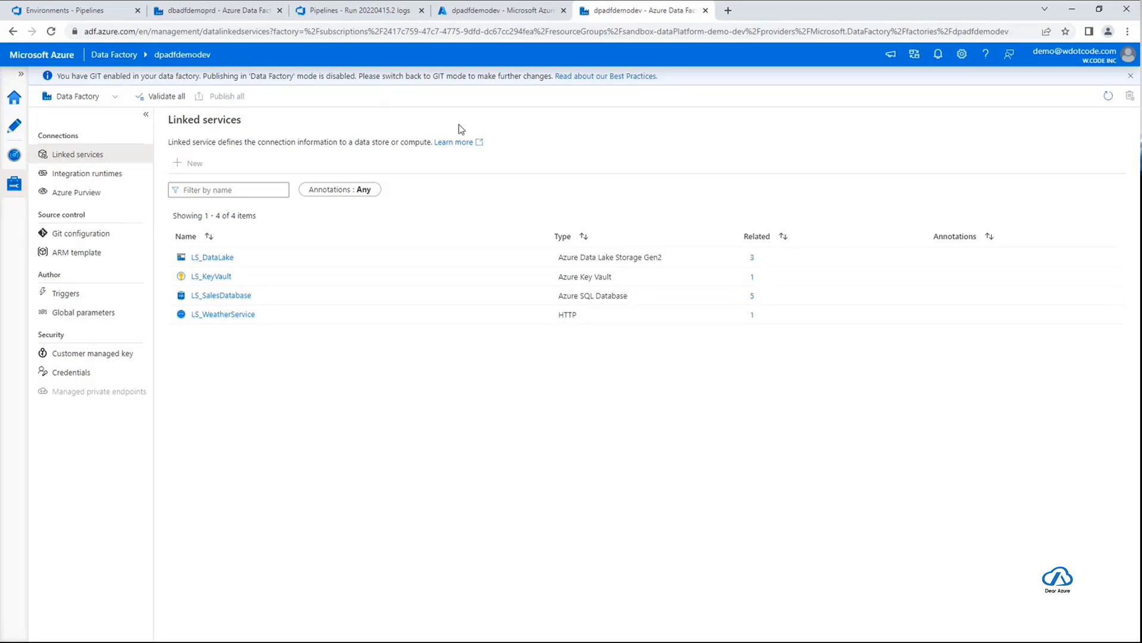
{"action": "left_click", "coordinate": [1108, 96]}
Check the live-mode JSON code of the LS_DataLake, LS_KeyVault and LS_SalesDatabase linked services
{"action": "left_click", "coordinate": [522, 256]}
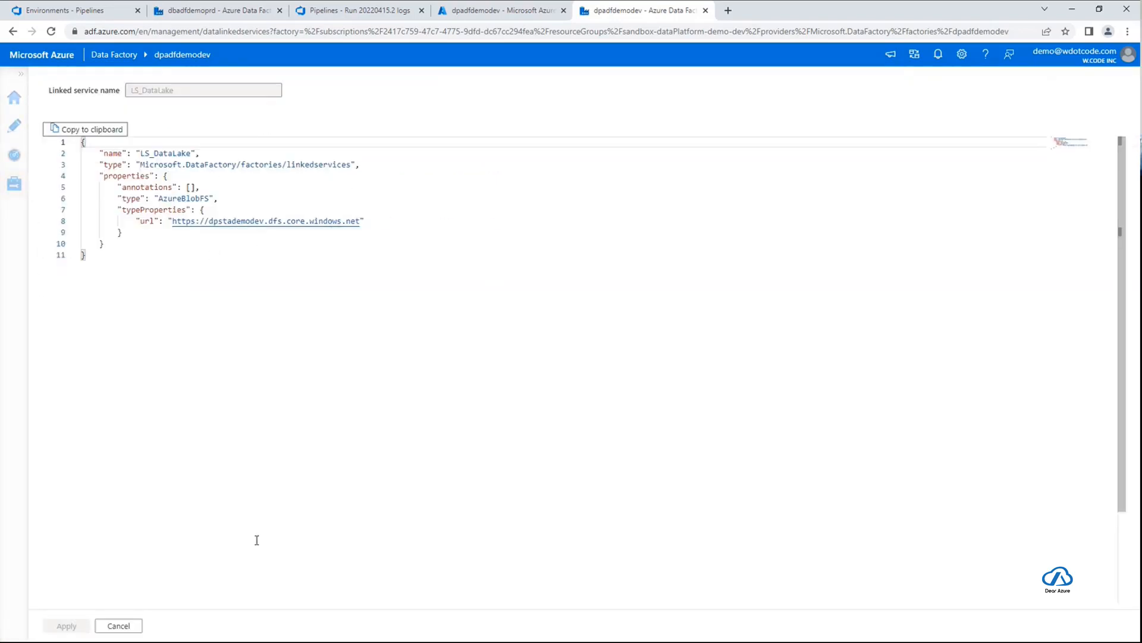
{"action": "left_click", "coordinate": [135, 624]}
{"action": "left_click", "coordinate": [523, 277]}
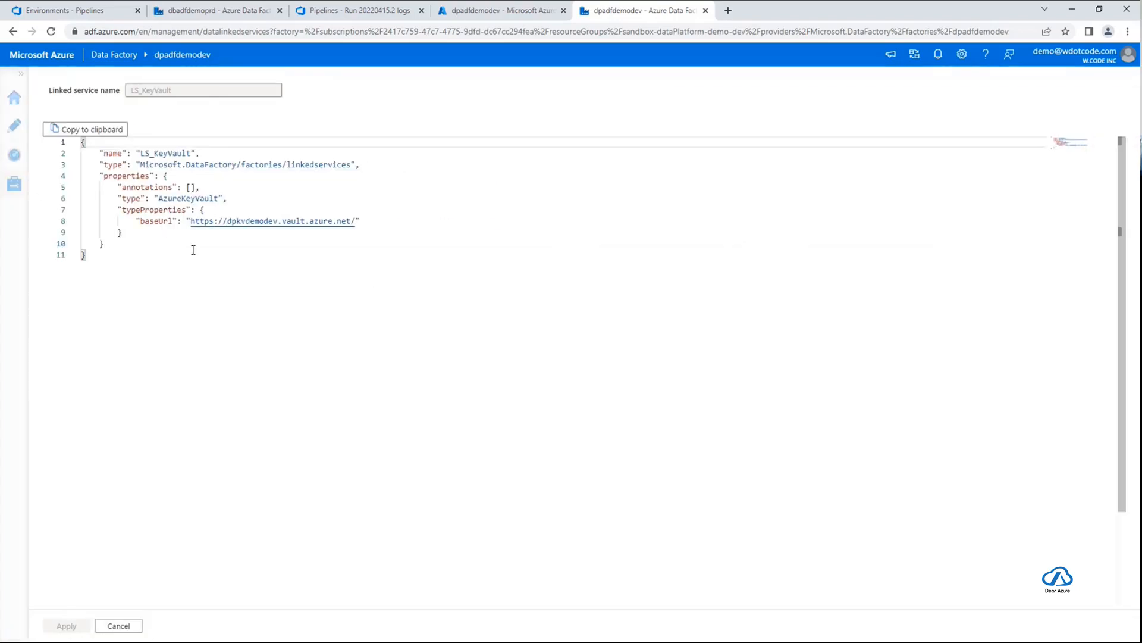
{"action": "left_click", "coordinate": [130, 625]}
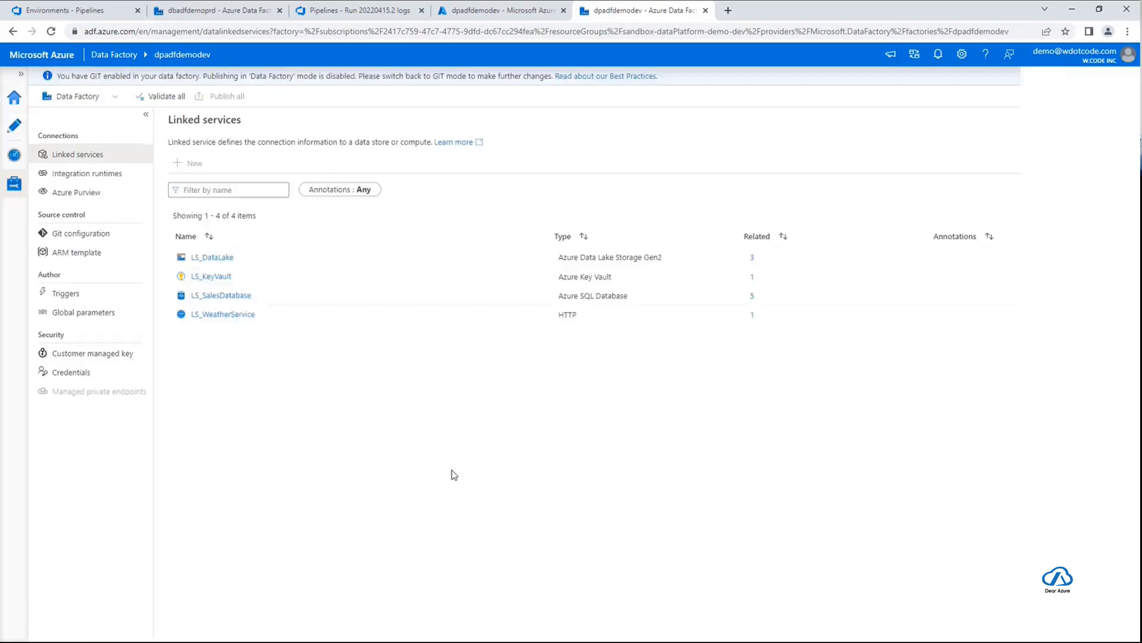
{"action": "mouse_move", "coordinate": [494, 304]}
{"action": "left_click", "coordinate": [523, 294]}
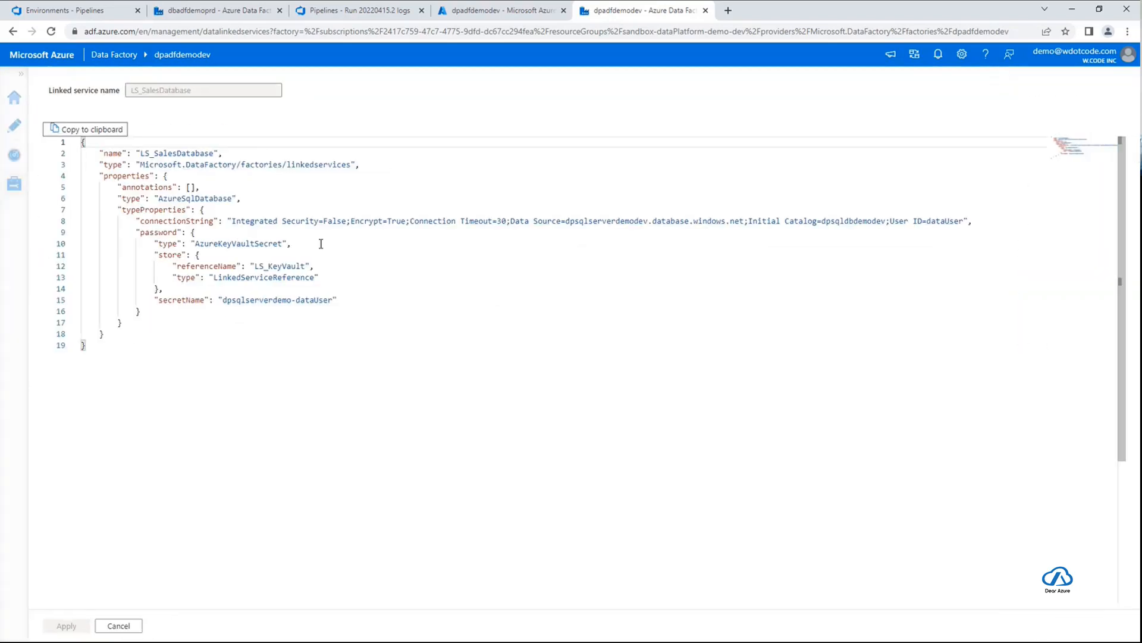
{"action": "left_click", "coordinate": [129, 625]}
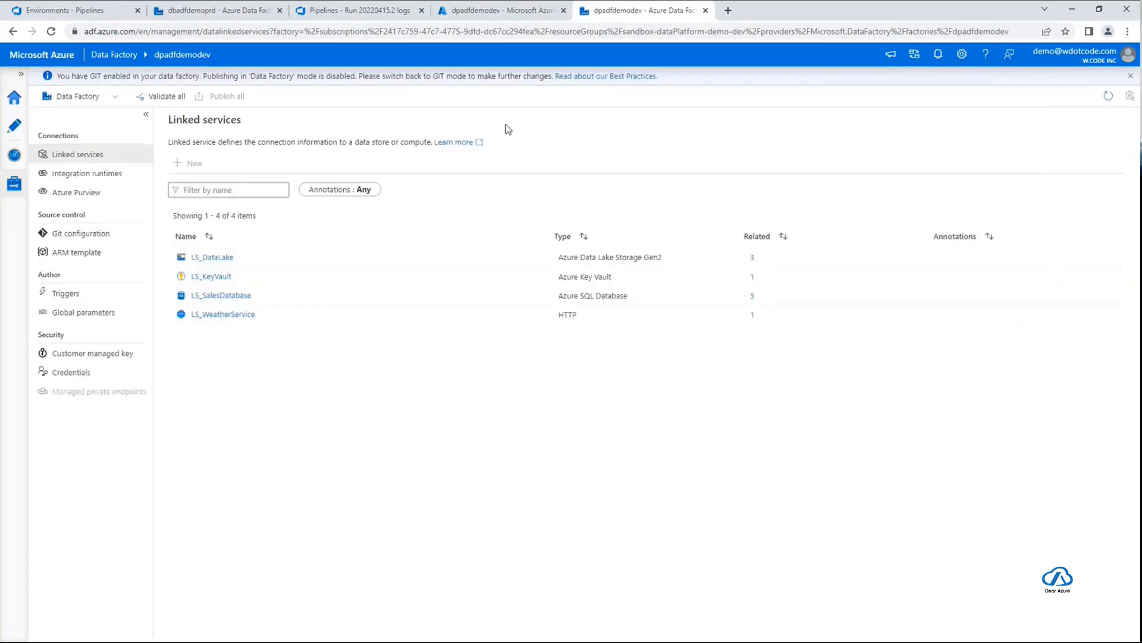
Switch back to Azure DevOps, leave the dev run and open ADF-Demo-Deploy-Prd-Pipeline from the pipelines list
{"action": "left_click", "coordinate": [377, 13]}
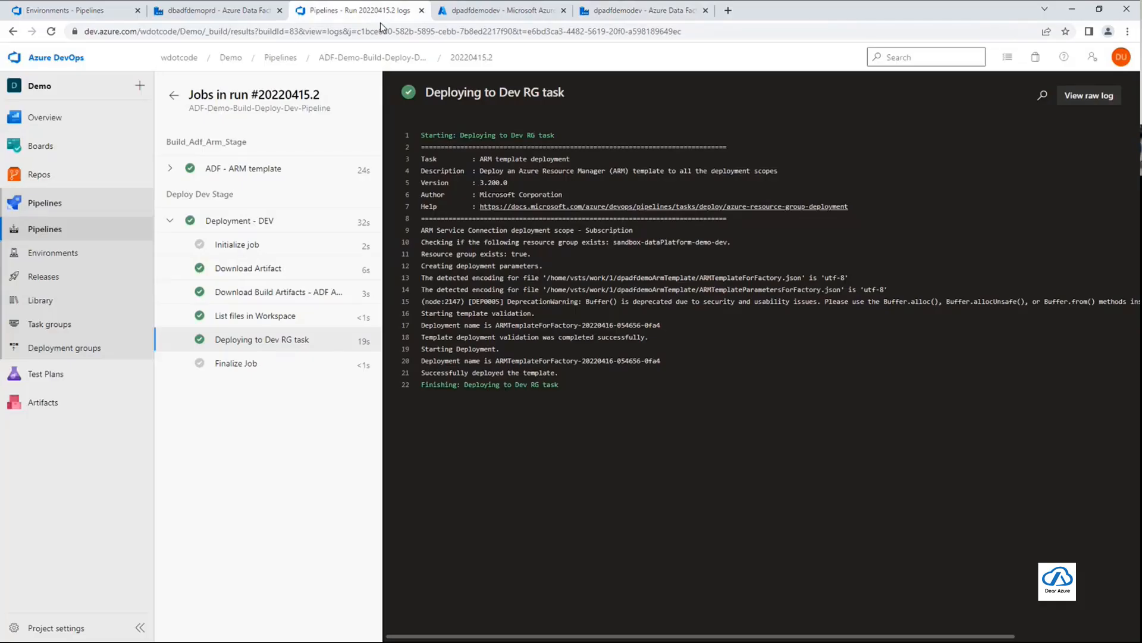
{"action": "left_click", "coordinate": [177, 97]}
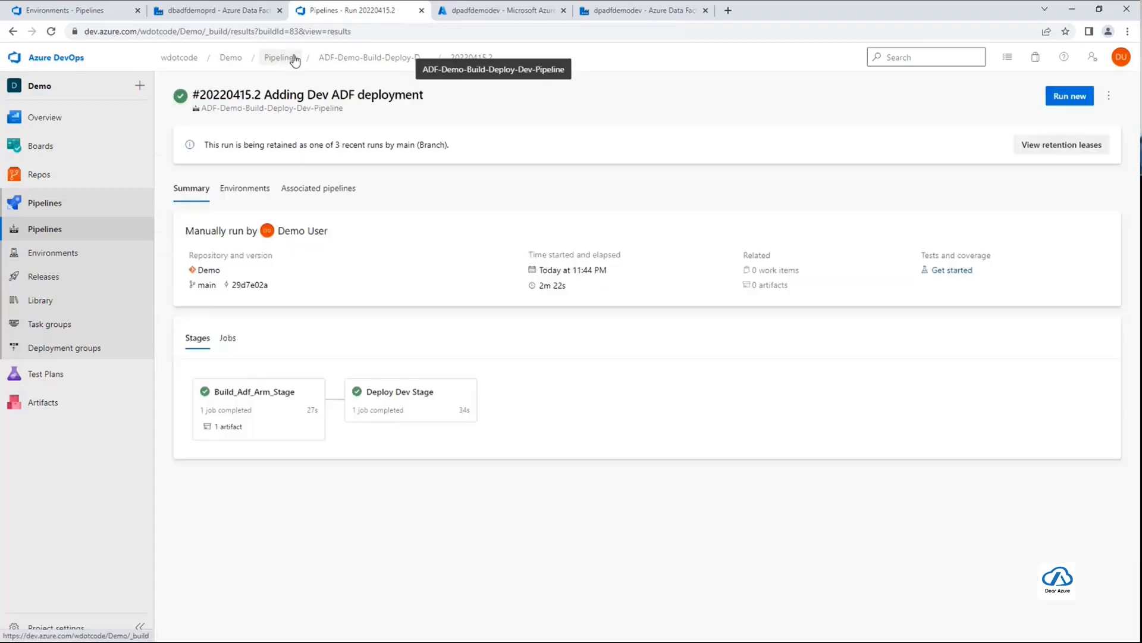
{"action": "left_click", "coordinate": [292, 58]}
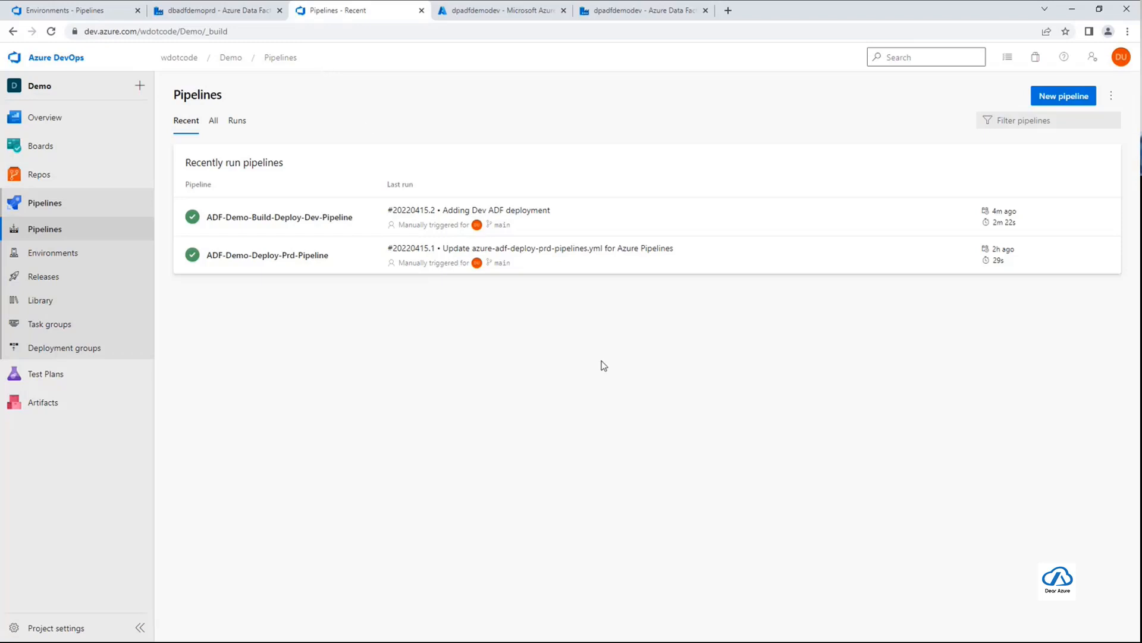
{"action": "left_click", "coordinate": [307, 260]}
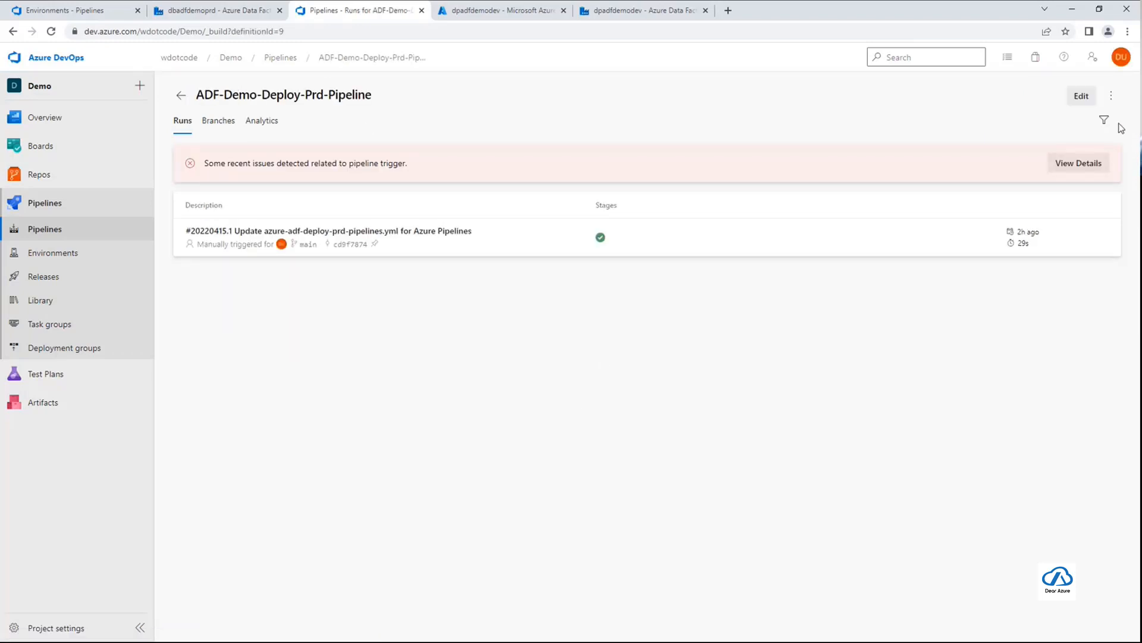
Set processing of new run requests to Enabled for ADF-Demo-Deploy-Prd-Pipeline and save the pipeline settings
{"action": "left_click", "coordinate": [1111, 95]}
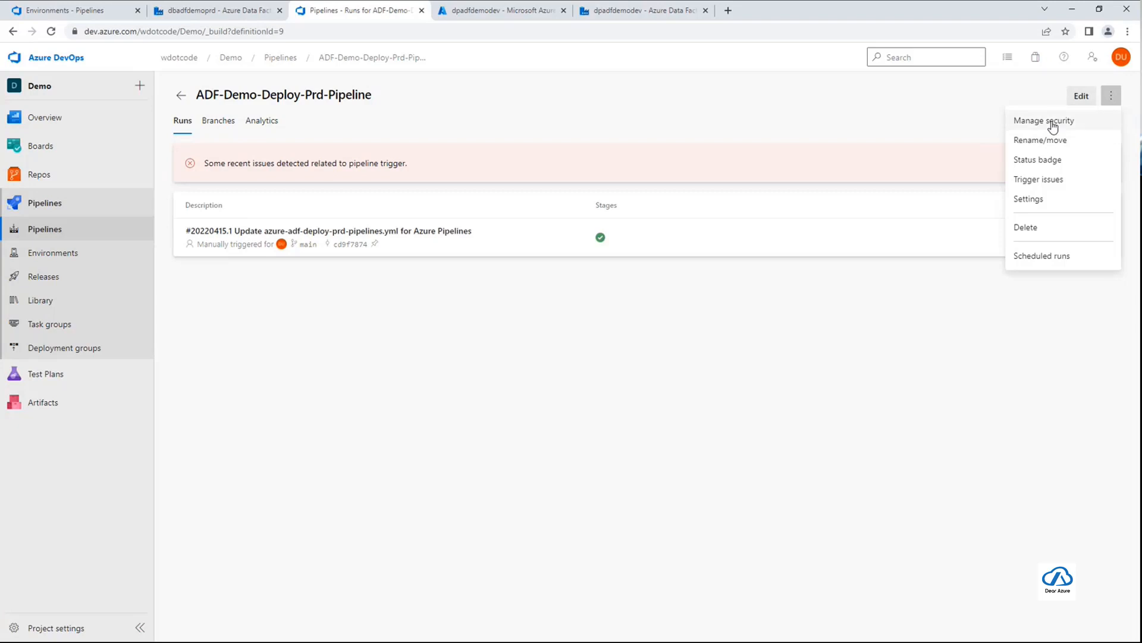
{"action": "left_click", "coordinate": [1046, 201]}
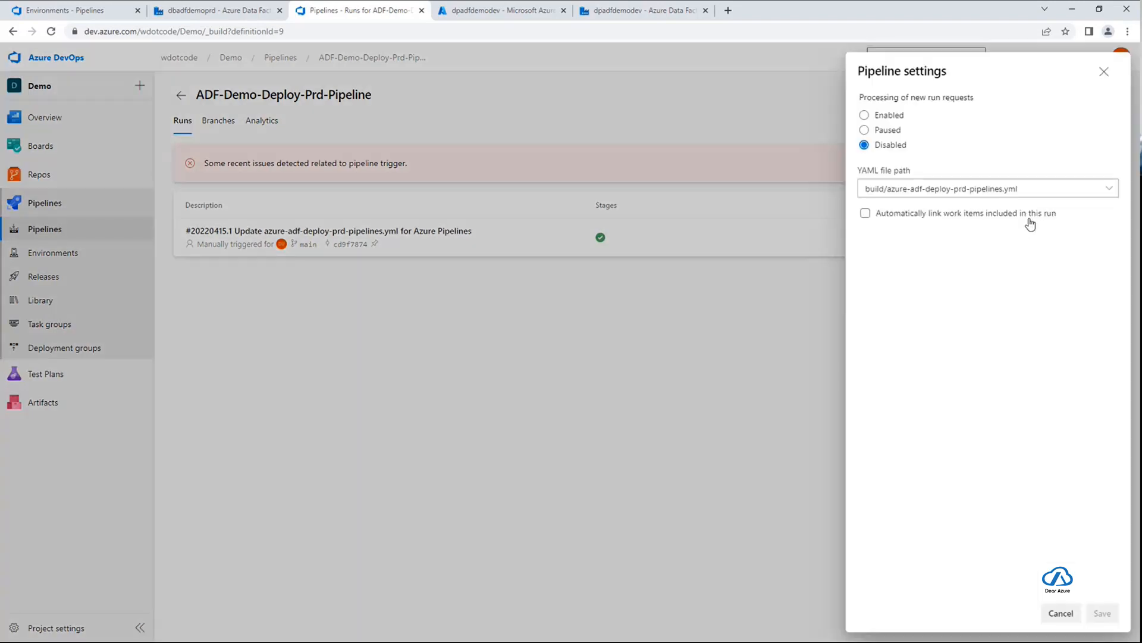
{"action": "left_click", "coordinate": [886, 115]}
{"action": "left_click", "coordinate": [1106, 612]}
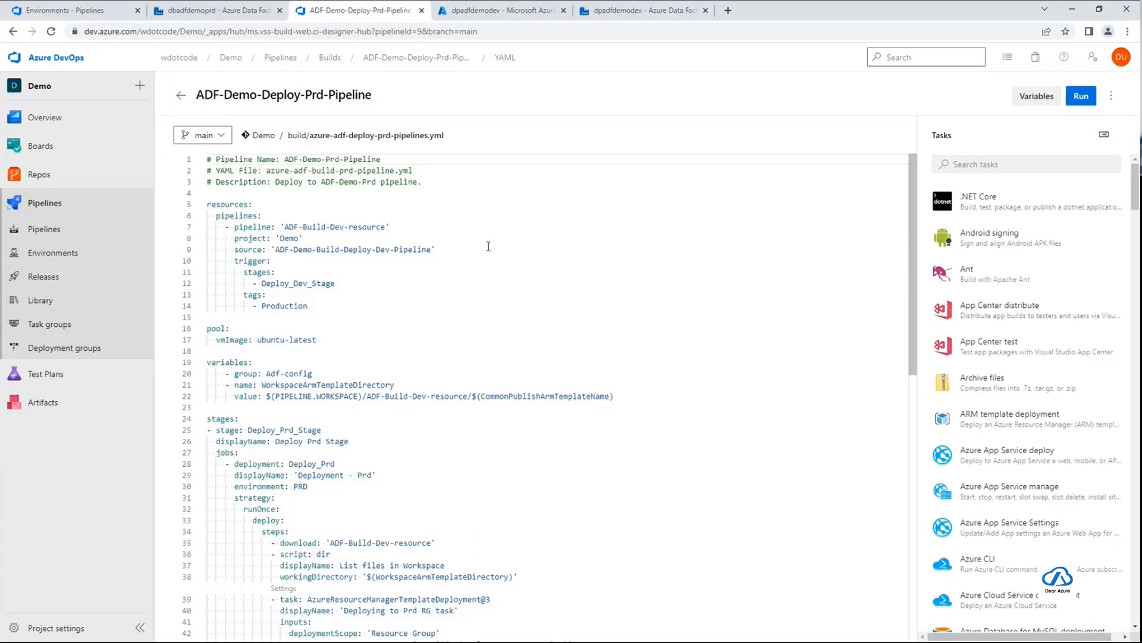
Examine the resources section of azure-adf-deploy-prd-pipelines.yml, including its source pipeline and the Deploy_Dev_Stage trigger
{"action": "scroll", "coordinate": [488, 245], "scroll_direction": "down", "scroll_amount": 1}
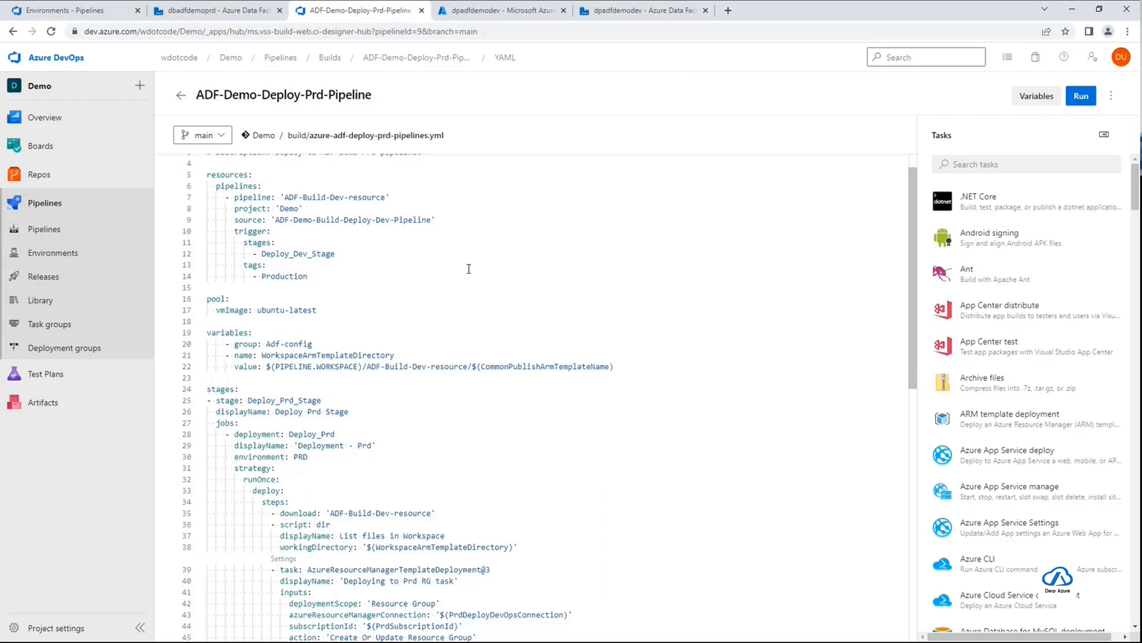
{"action": "scroll", "coordinate": [468, 266], "scroll_direction": "up", "scroll_amount": 1}
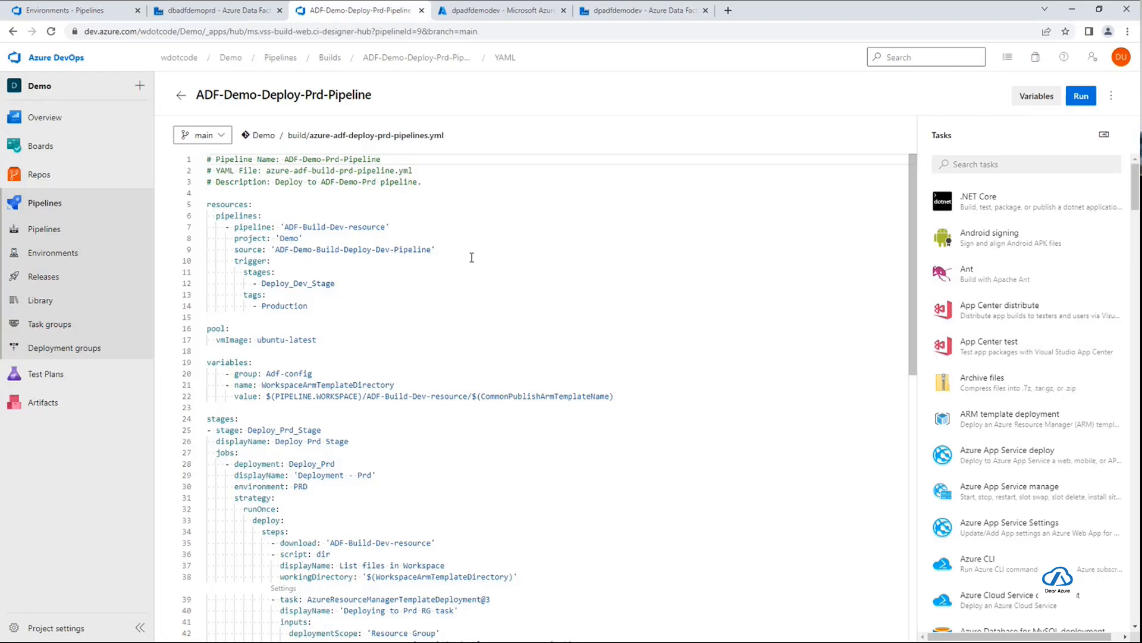
{"action": "left_click", "coordinate": [215, 204]}
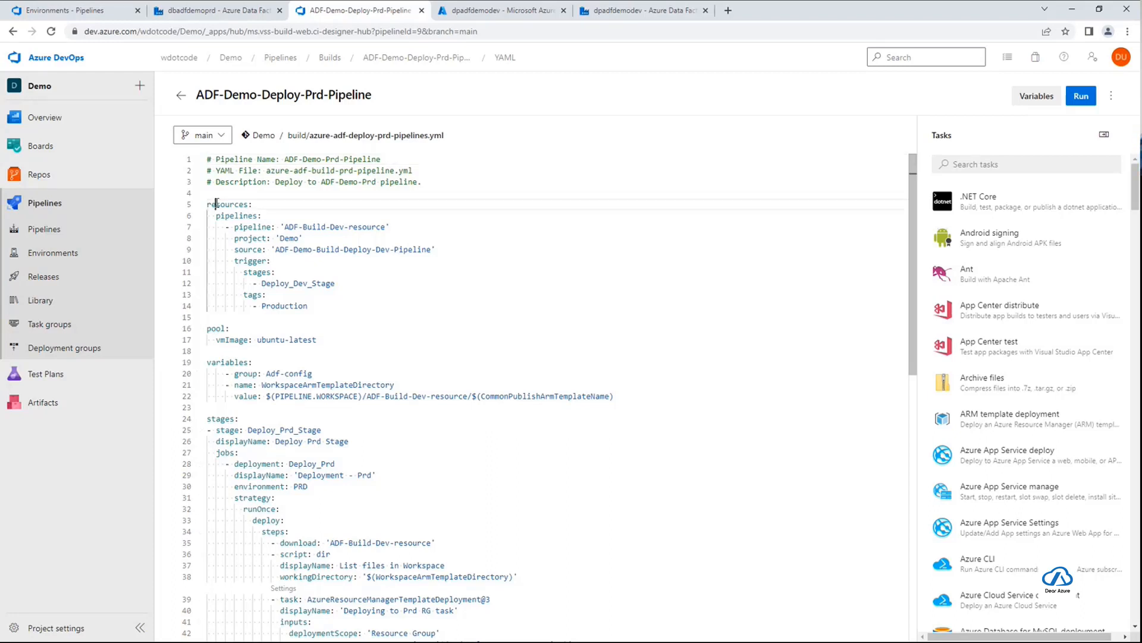
{"action": "double_click", "coordinate": [217, 204]}
{"action": "left_click", "coordinate": [237, 216]}
{"action": "double_click", "coordinate": [238, 216]}
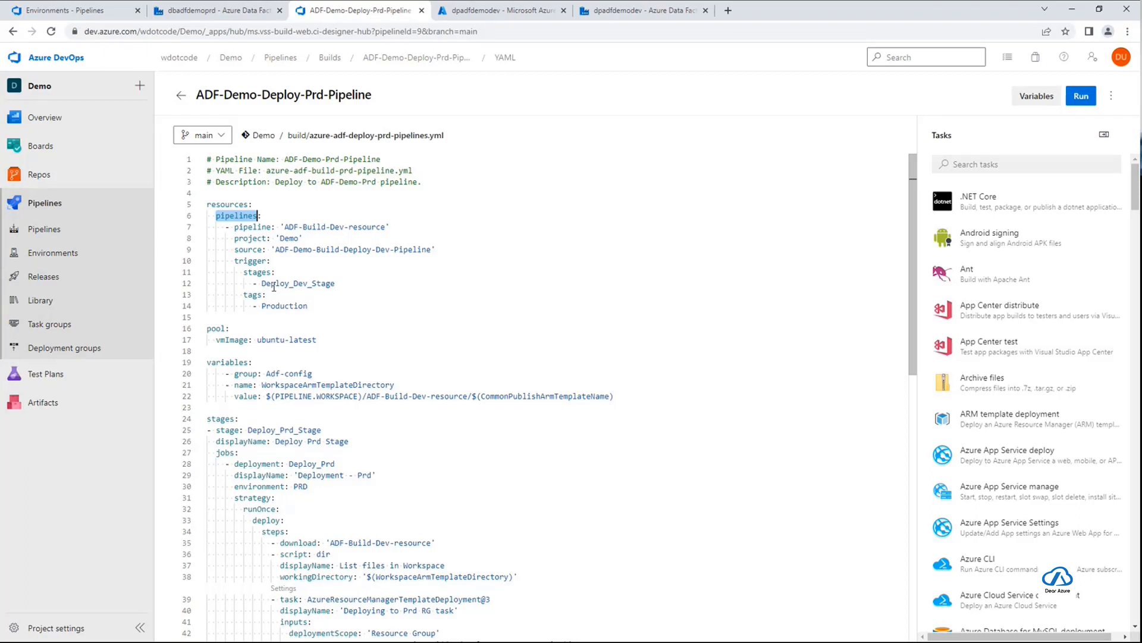
{"action": "double_click", "coordinate": [250, 249]}
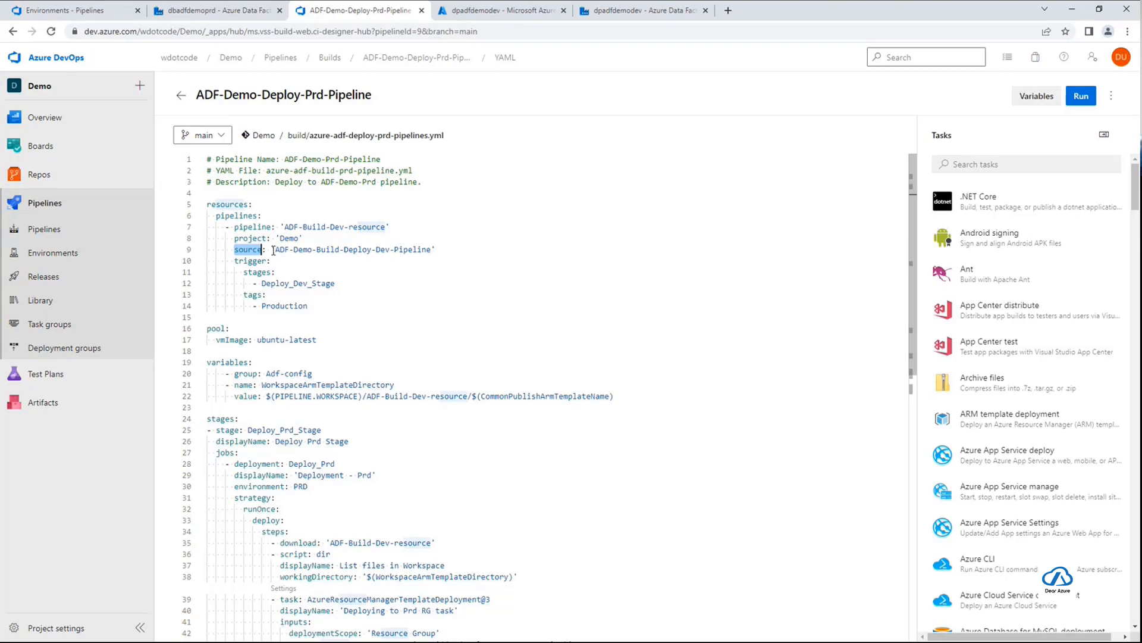
{"action": "left_click_drag", "start_coordinate": [275, 249], "coordinate": [430, 250]}
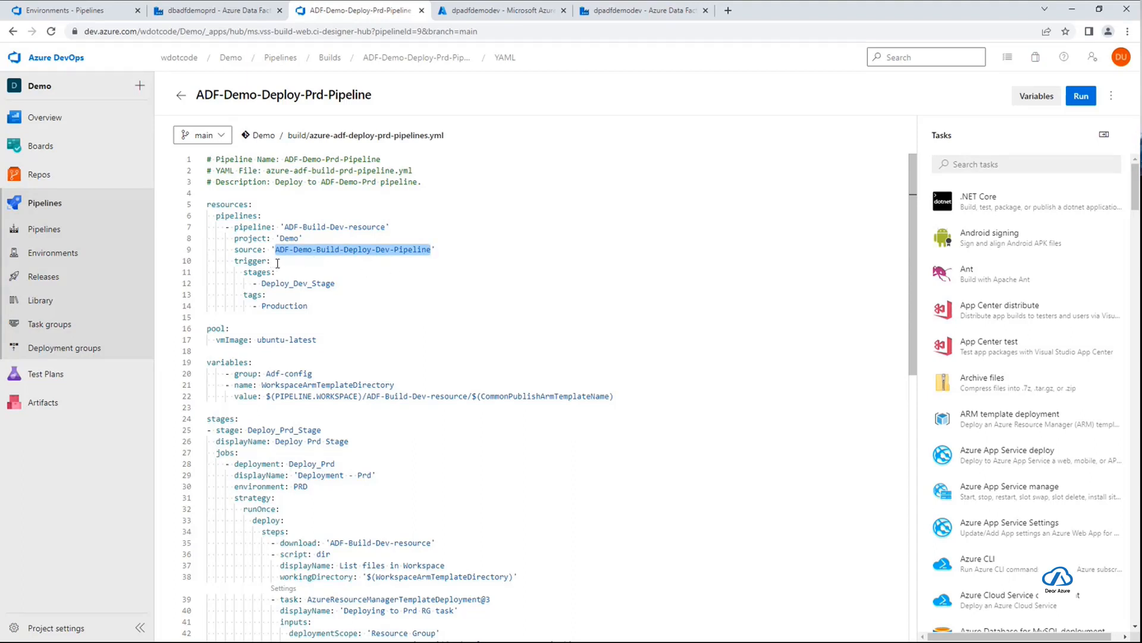
{"action": "double_click", "coordinate": [254, 265]}
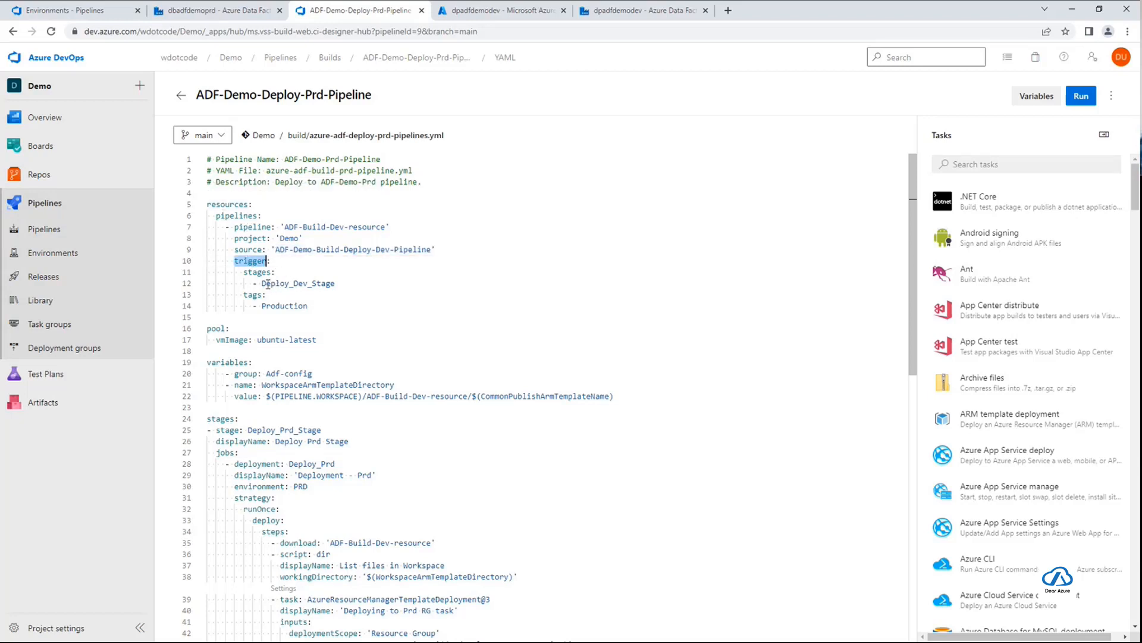
{"action": "left_click_drag", "start_coordinate": [263, 284], "coordinate": [352, 286]}
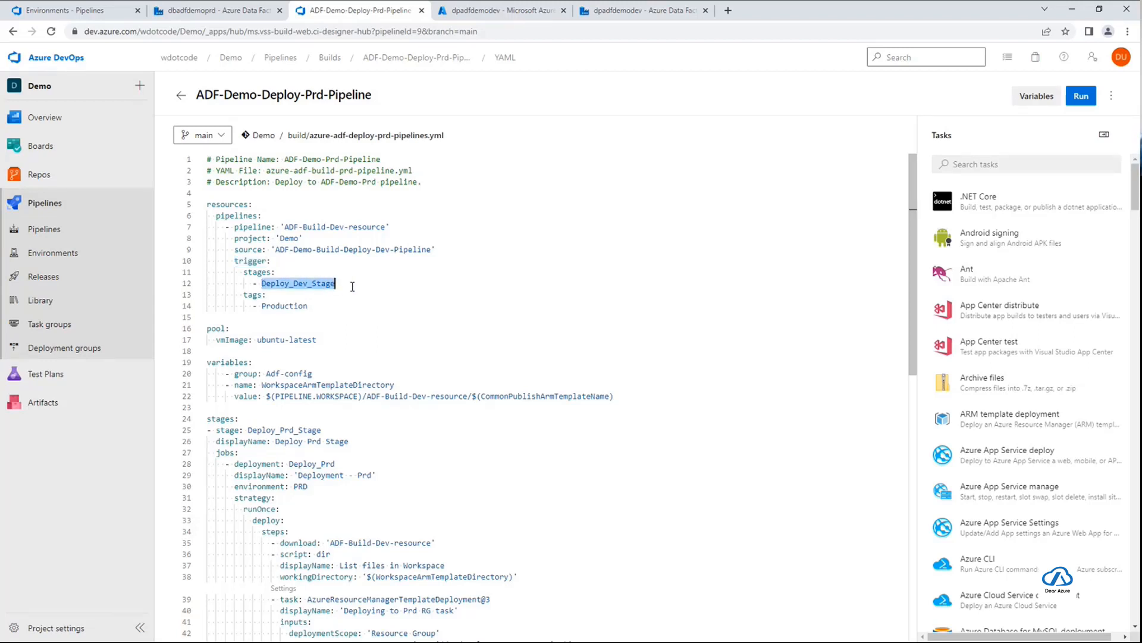
{"action": "left_click", "coordinate": [352, 286]}
{"action": "left_click_drag", "start_coordinate": [278, 252], "coordinate": [428, 250]}
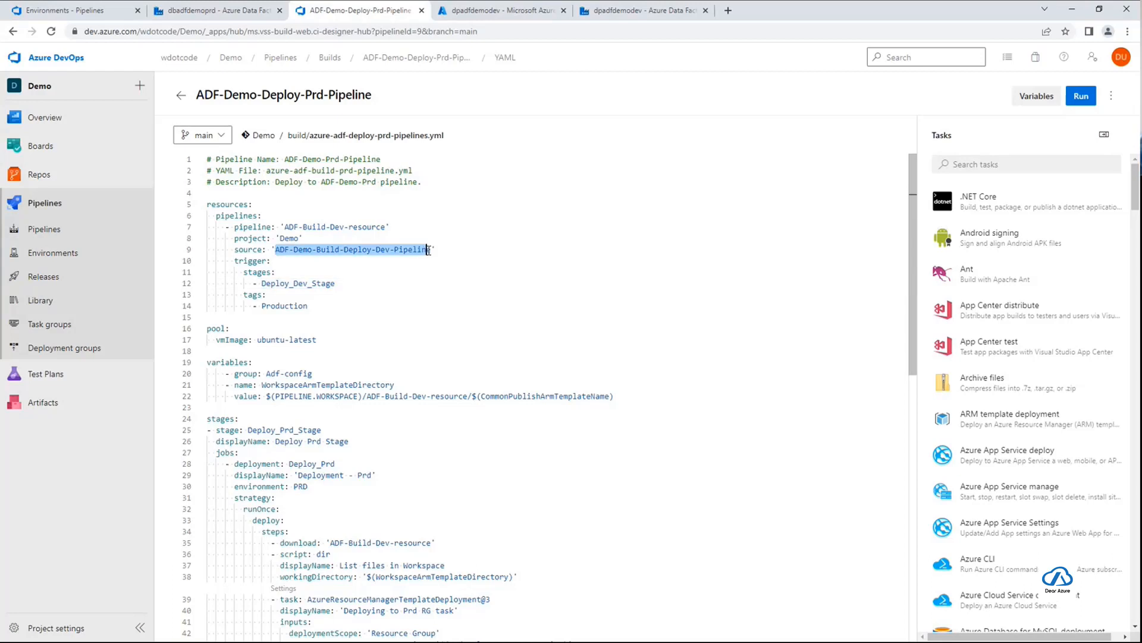
Examine the Production tag filter under the pipeline resource trigger and skim the remaining YAML down to the deployment stage
{"action": "double_click", "coordinate": [302, 306]}
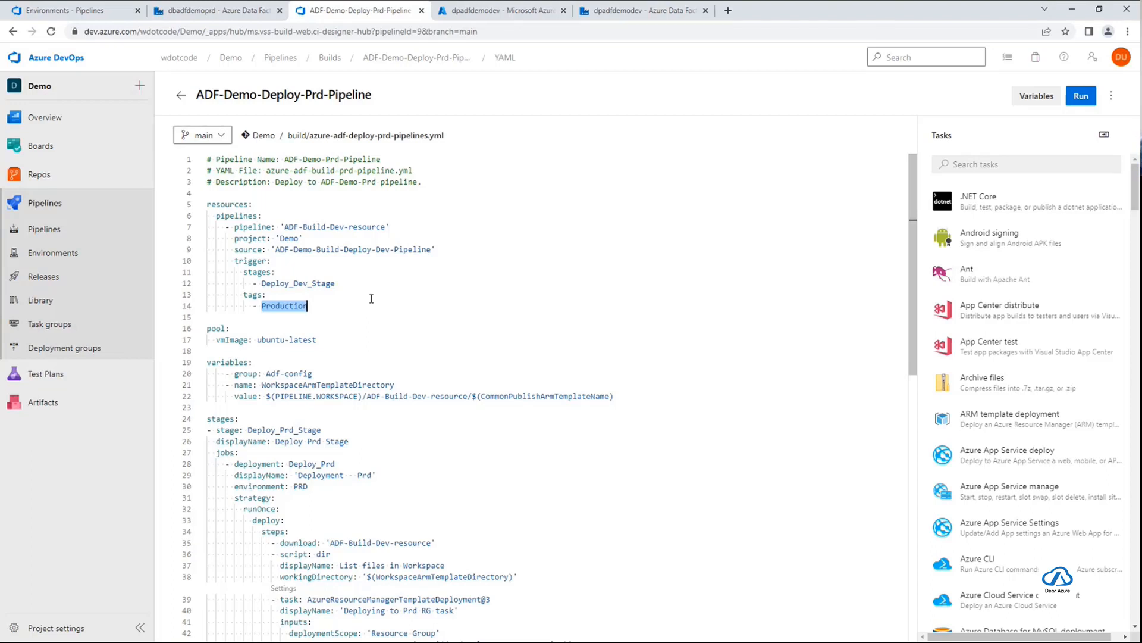
{"action": "left_click", "coordinate": [334, 304]}
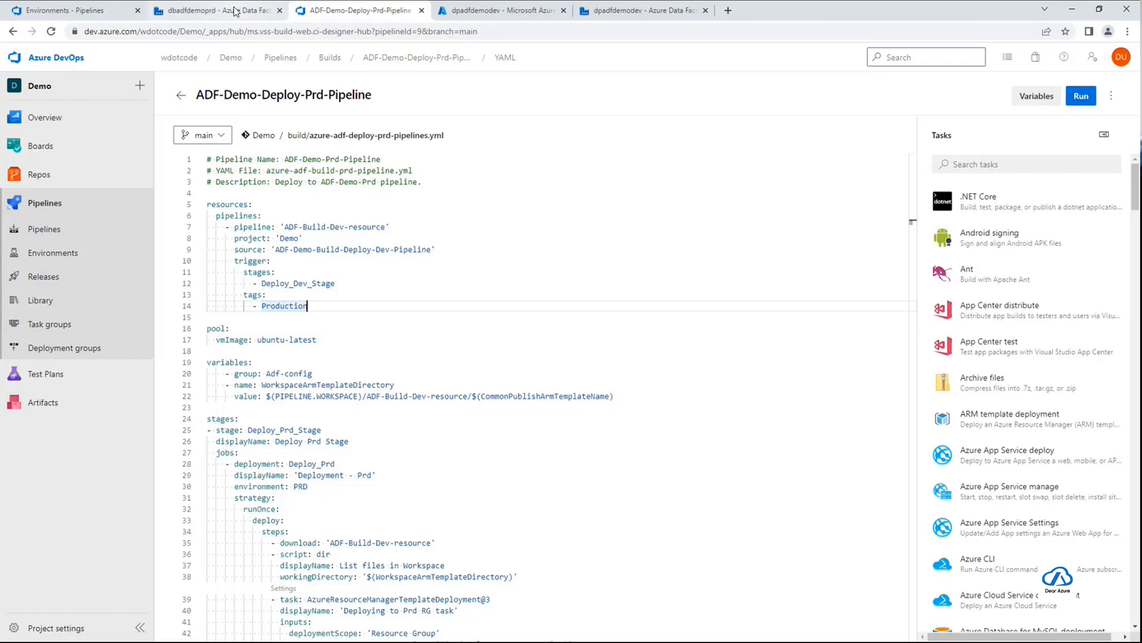
{"action": "scroll", "coordinate": [596, 421], "scroll_direction": "down", "scroll_amount": 5}
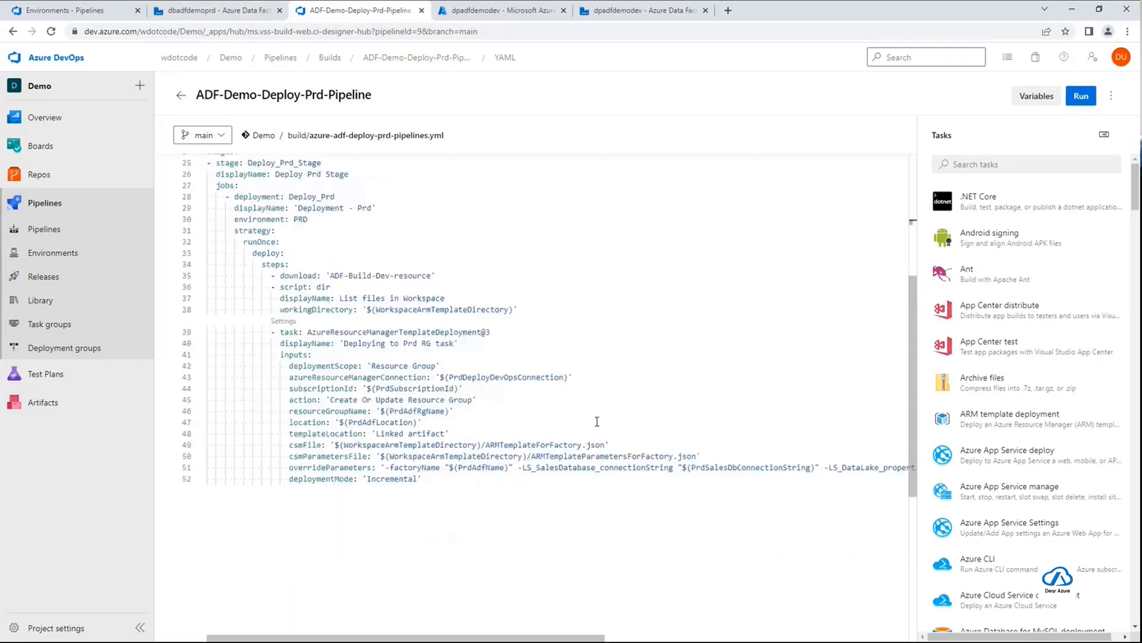
{"action": "scroll", "coordinate": [596, 421], "scroll_direction": "up", "scroll_amount": 1}
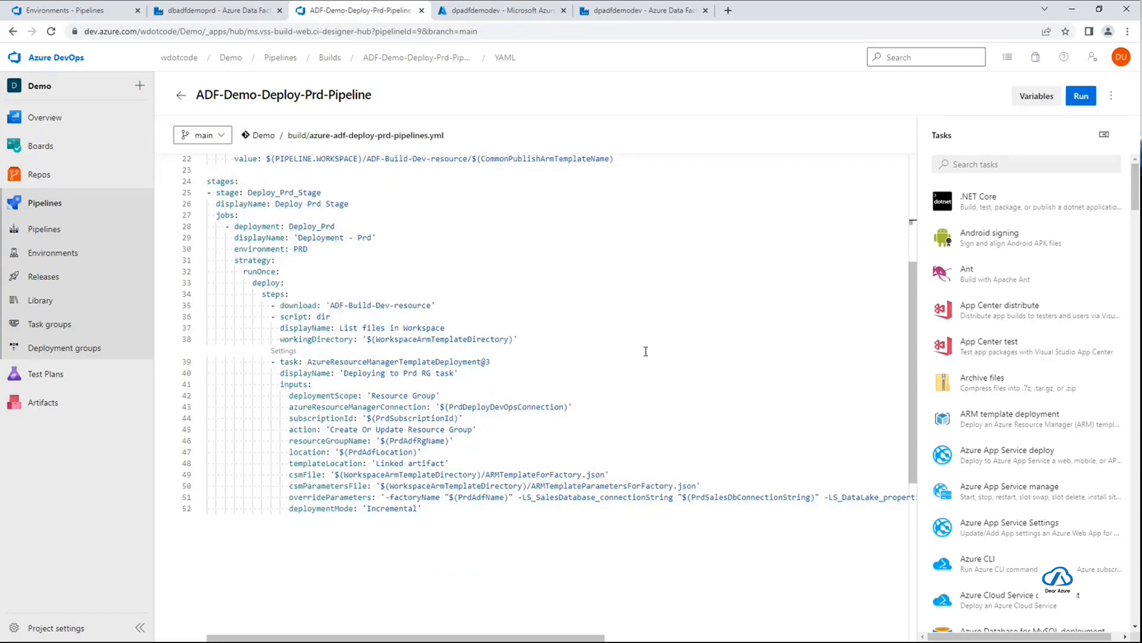
{"action": "scroll", "coordinate": [645, 351], "scroll_direction": "up", "scroll_amount": 5}
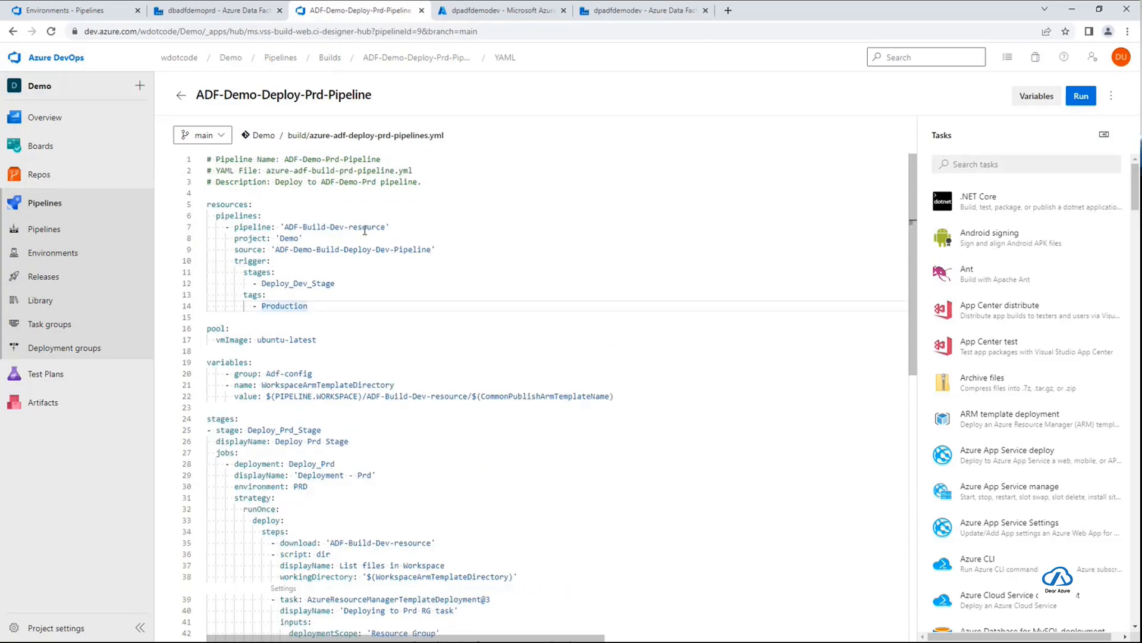
{"action": "scroll", "coordinate": [390, 304], "scroll_direction": "down", "scroll_amount": 6}
{"action": "scroll", "coordinate": [464, 368], "scroll_direction": "up", "scroll_amount": 2}
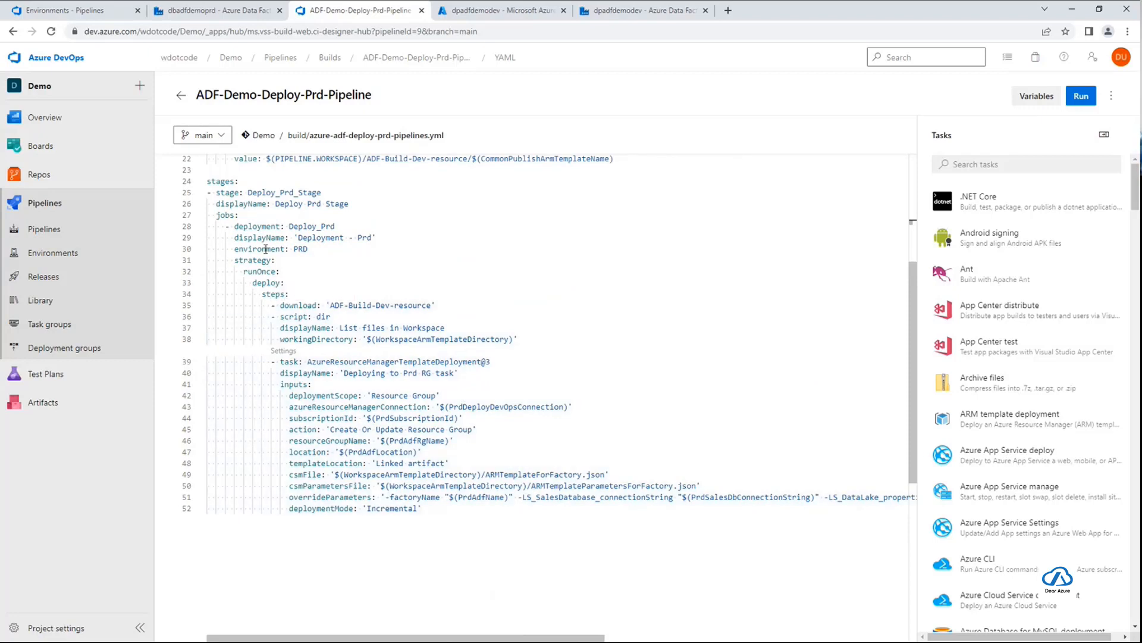
Check the PRD environment and the ADF-Build-Dev-resource download step in the Deploy_Prd deployment job
{"action": "left_click_drag", "start_coordinate": [232, 250], "coordinate": [307, 250]}
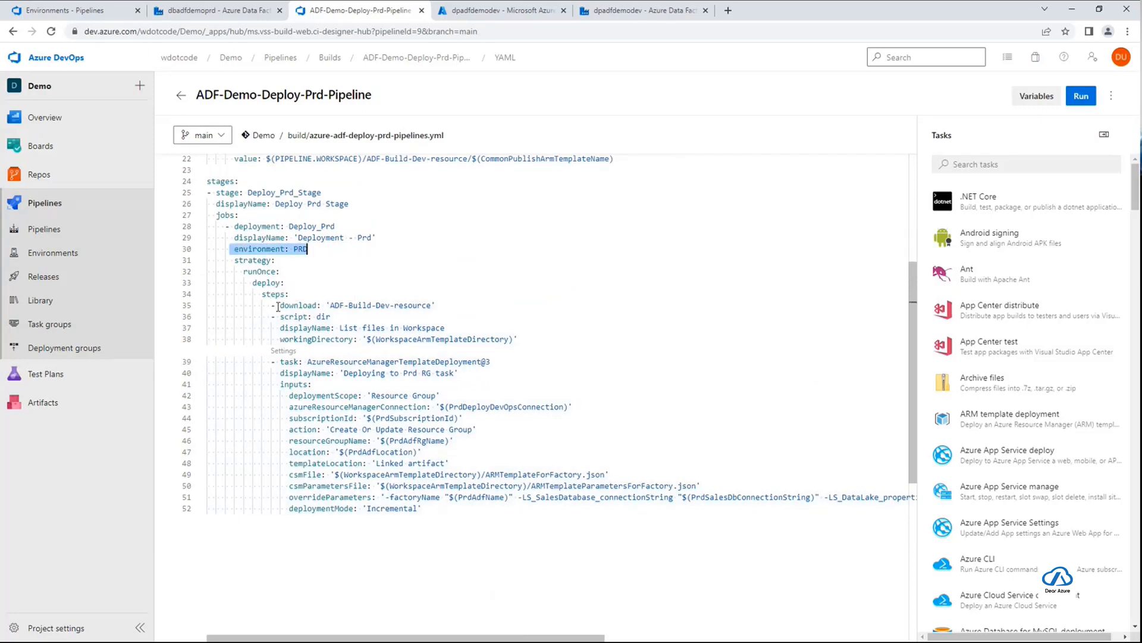
{"action": "left_click_drag", "start_coordinate": [278, 305], "coordinate": [455, 307]}
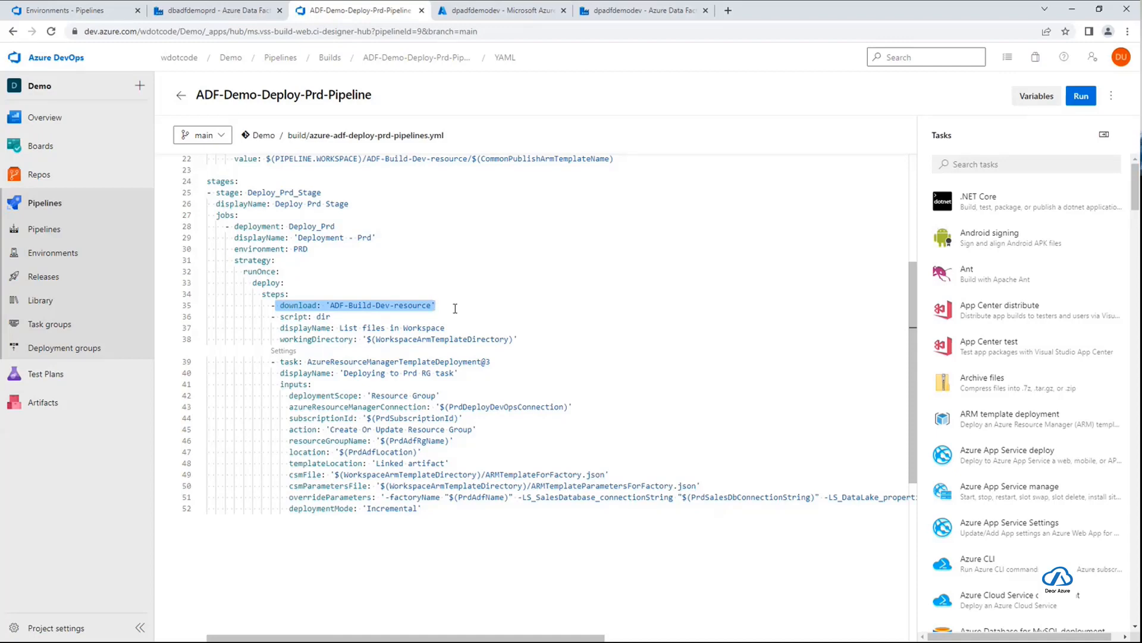
{"action": "scroll", "coordinate": [458, 354], "scroll_direction": "up", "scroll_amount": 3}
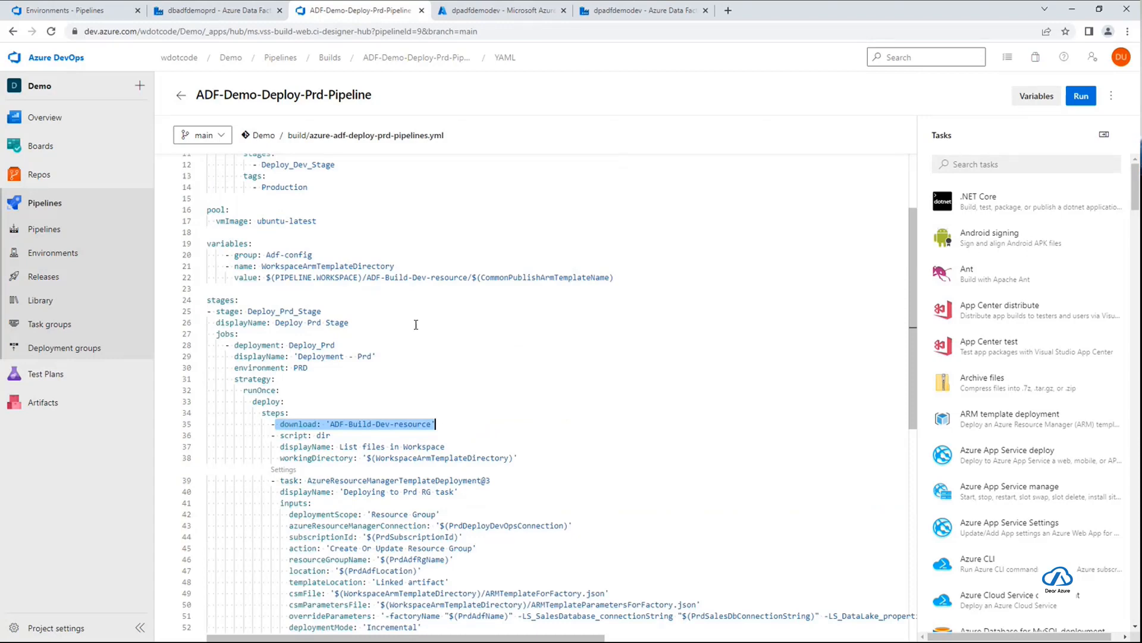
{"action": "scroll", "coordinate": [416, 324], "scroll_direction": "up", "scroll_amount": 3}
{"action": "scroll", "coordinate": [430, 405], "scroll_direction": "down", "scroll_amount": 2}
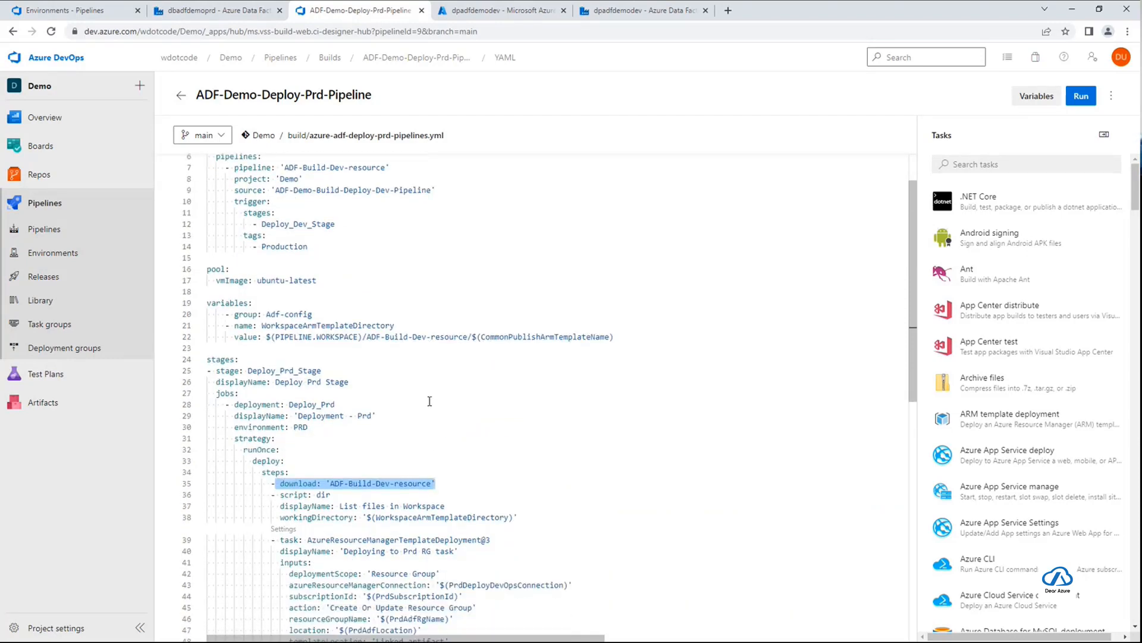
{"action": "scroll", "coordinate": [438, 397], "scroll_direction": "down", "scroll_amount": 2}
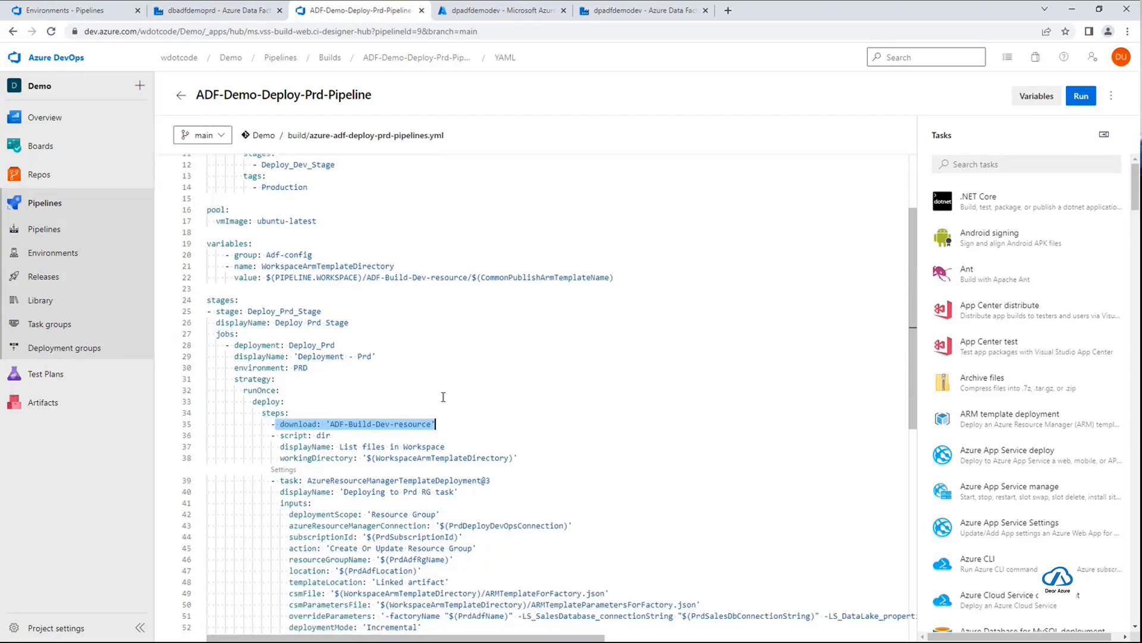
{"action": "double_click", "coordinate": [383, 424]}
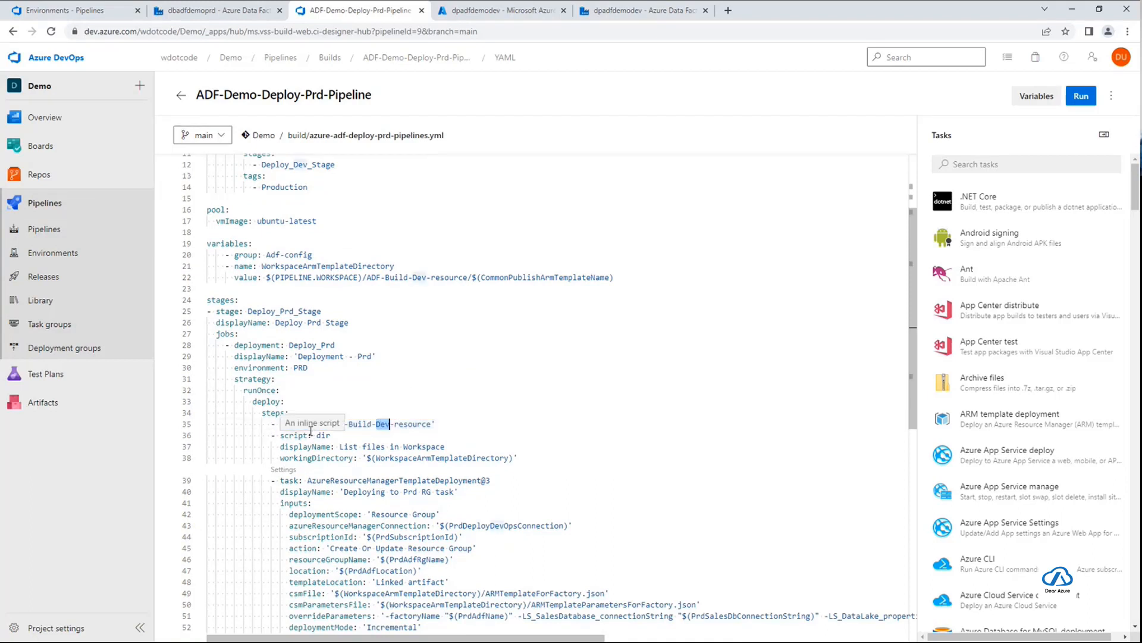
{"action": "left_click_drag", "start_coordinate": [272, 424], "coordinate": [467, 424]}
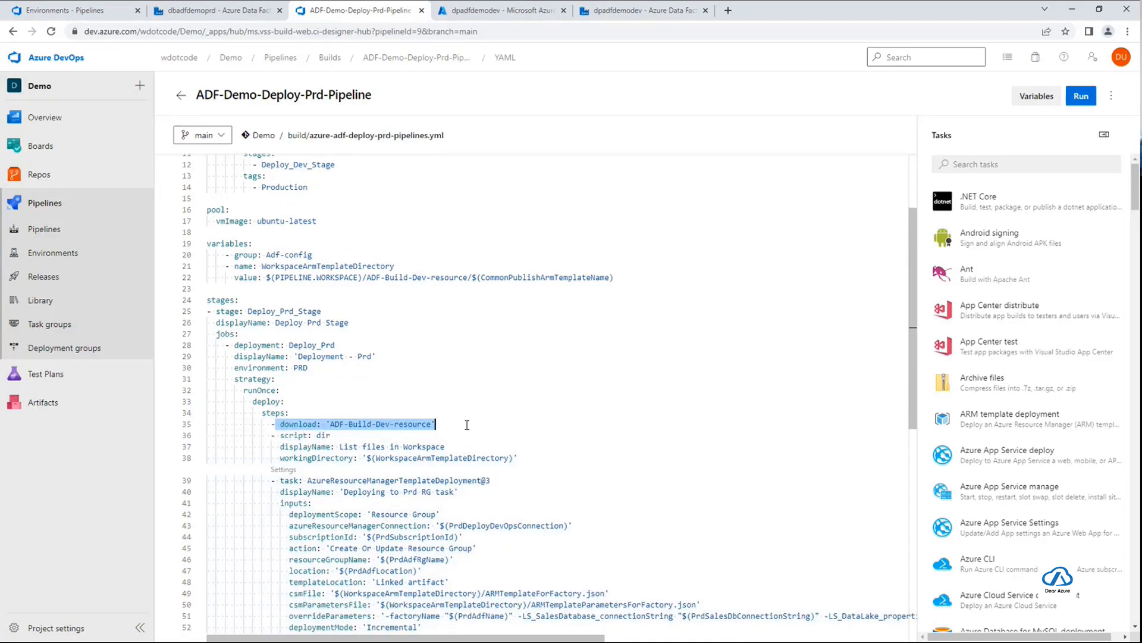
Compare the resource name in the download step with its references in the resources and variables sections
{"action": "scroll", "coordinate": [479, 386], "scroll_direction": "down", "scroll_amount": 1}
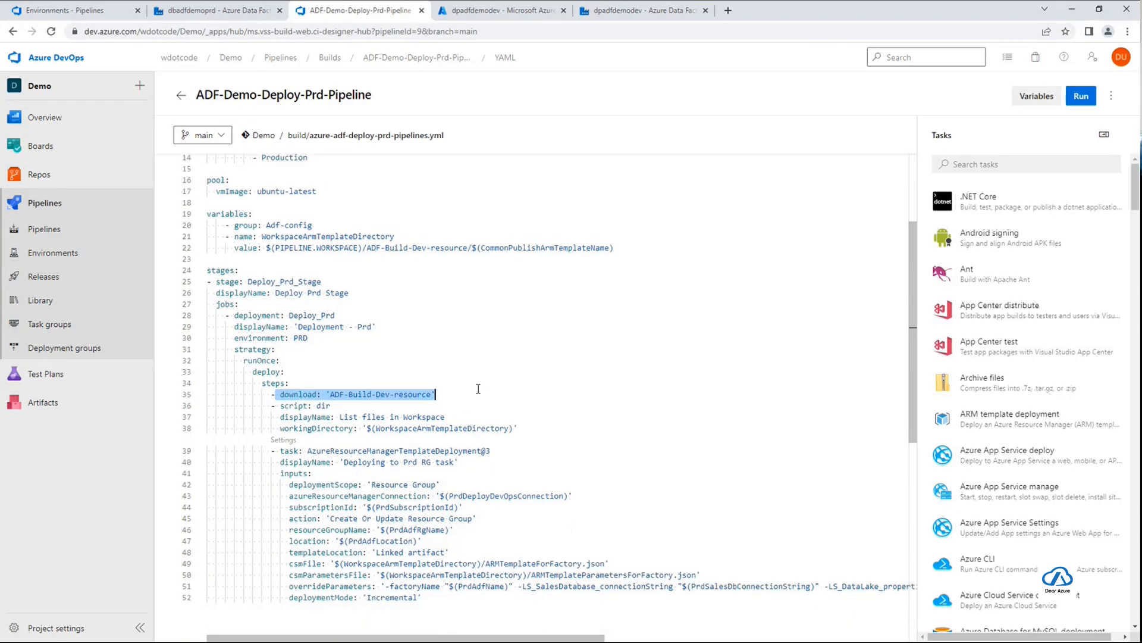
{"action": "double_click", "coordinate": [301, 395]}
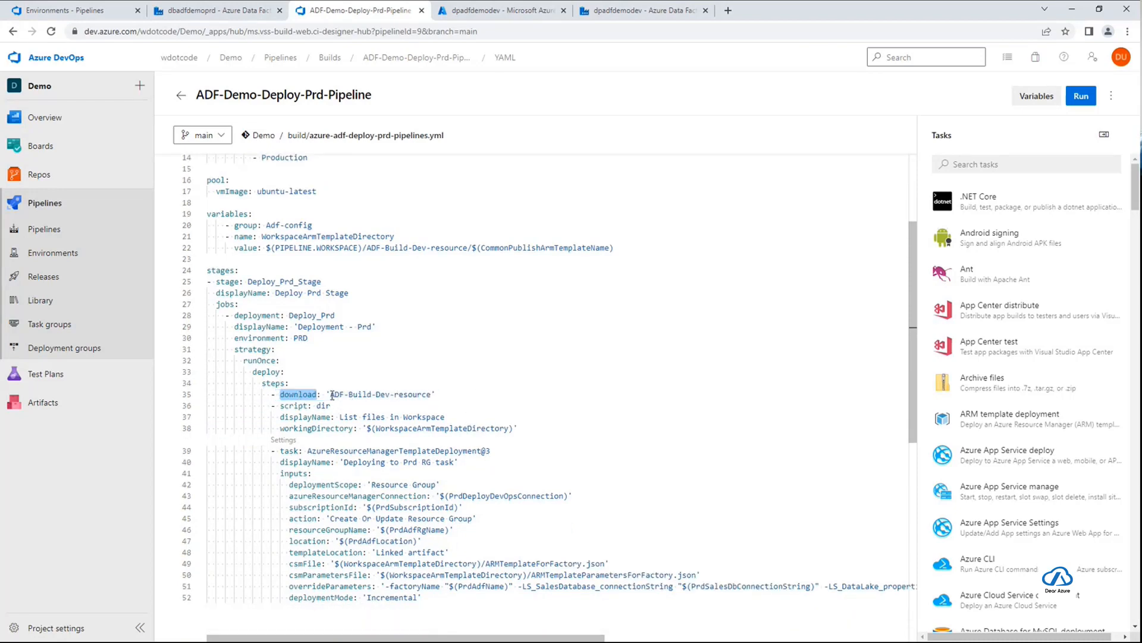
{"action": "left_click_drag", "start_coordinate": [332, 396], "coordinate": [431, 395]}
{"action": "scroll", "coordinate": [355, 328], "scroll_direction": "up", "scroll_amount": 5}
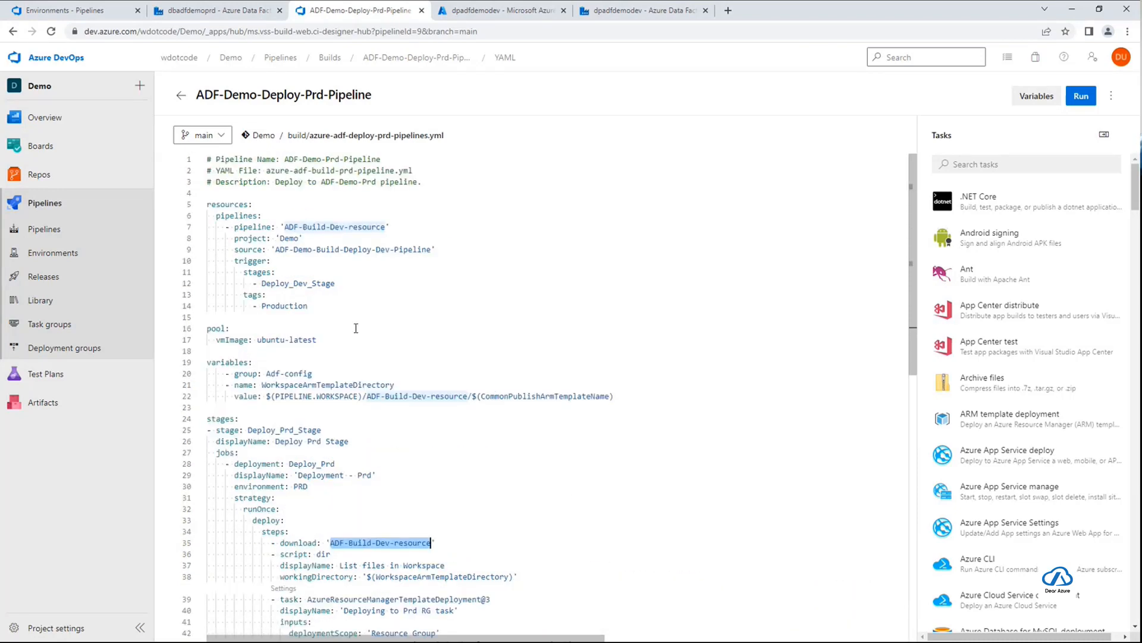
{"action": "scroll", "coordinate": [561, 489], "scroll_direction": "down", "scroll_amount": 3}
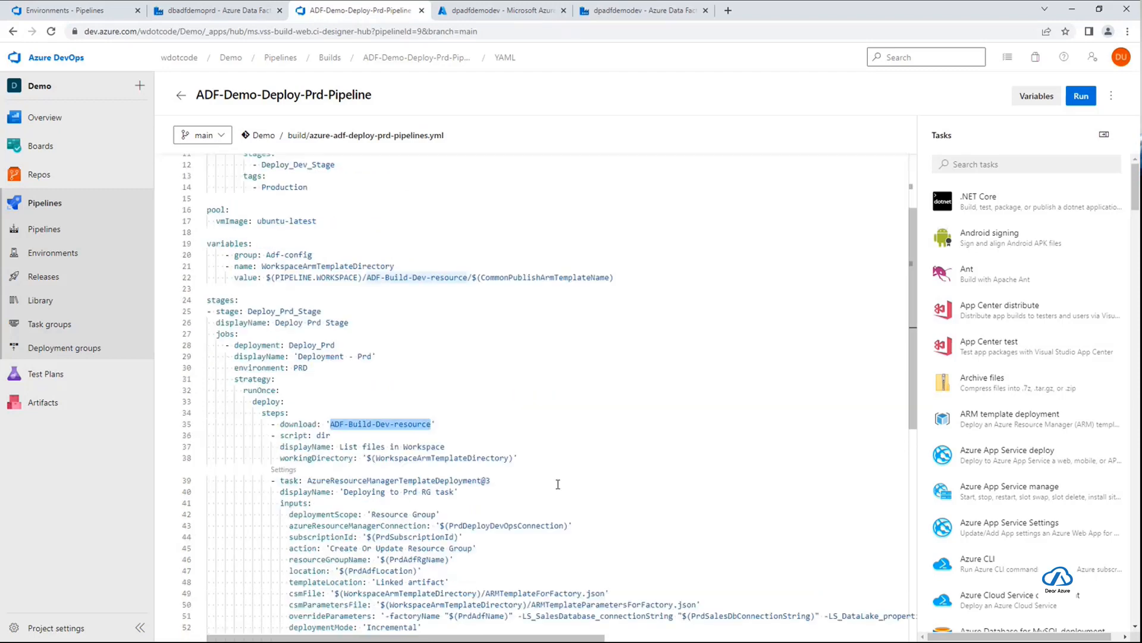
{"action": "scroll", "coordinate": [560, 474], "scroll_direction": "down", "scroll_amount": 2}
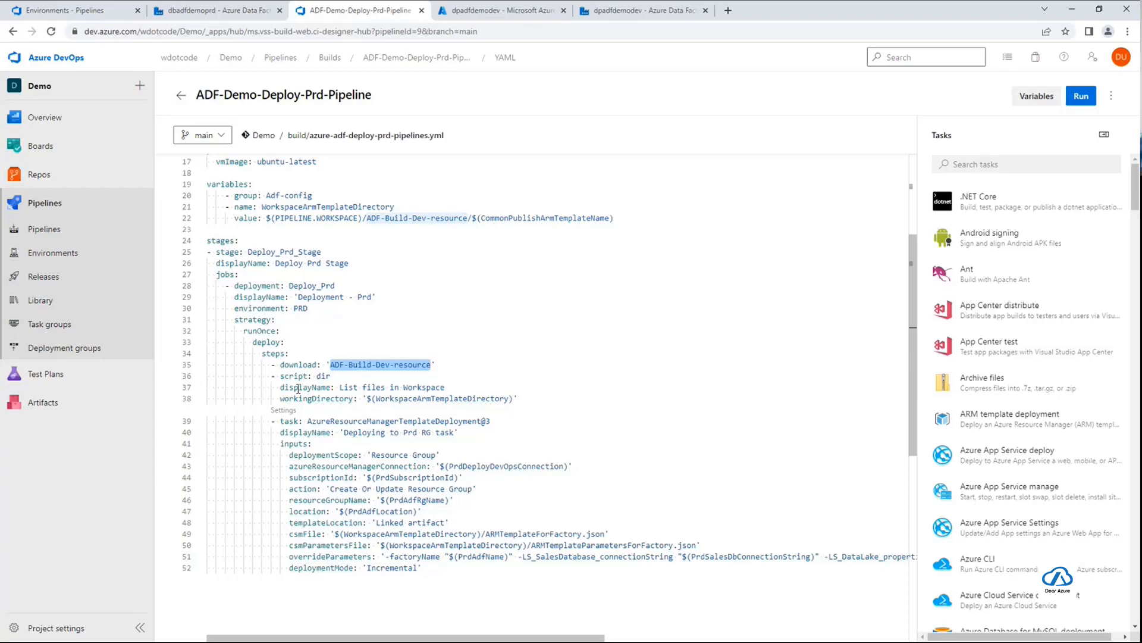
Review the script step that lists files in the workspace and the AzureResourceManagerTemplateDeployment@3 task below it
{"action": "left_click_drag", "start_coordinate": [284, 387], "coordinate": [519, 398]}
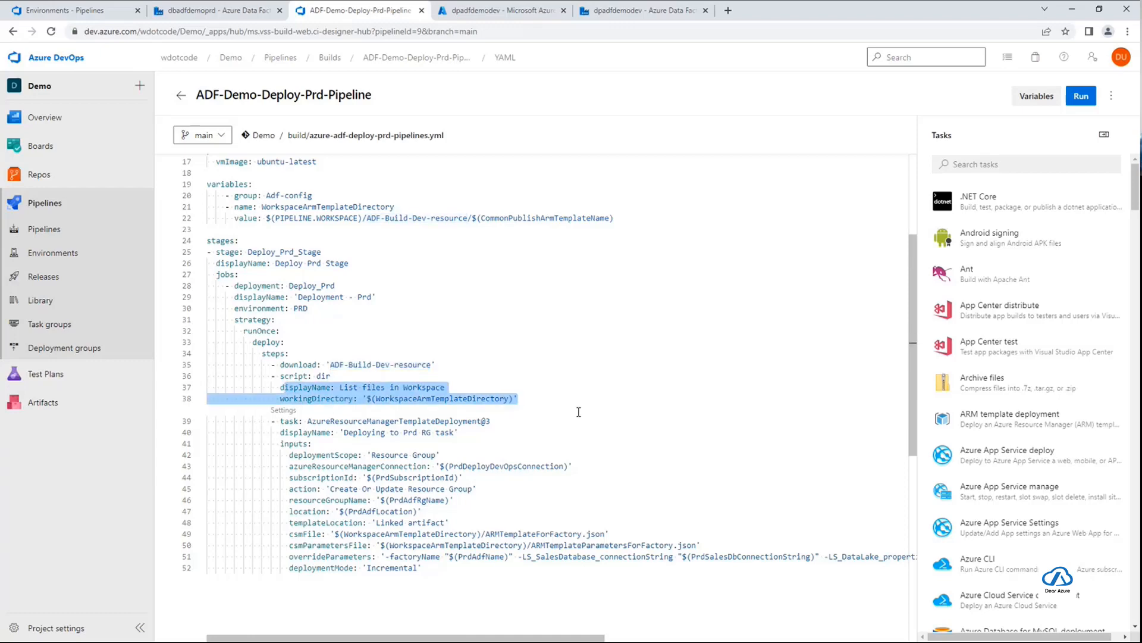
{"action": "scroll", "coordinate": [579, 412], "scroll_direction": "down", "scroll_amount": 3}
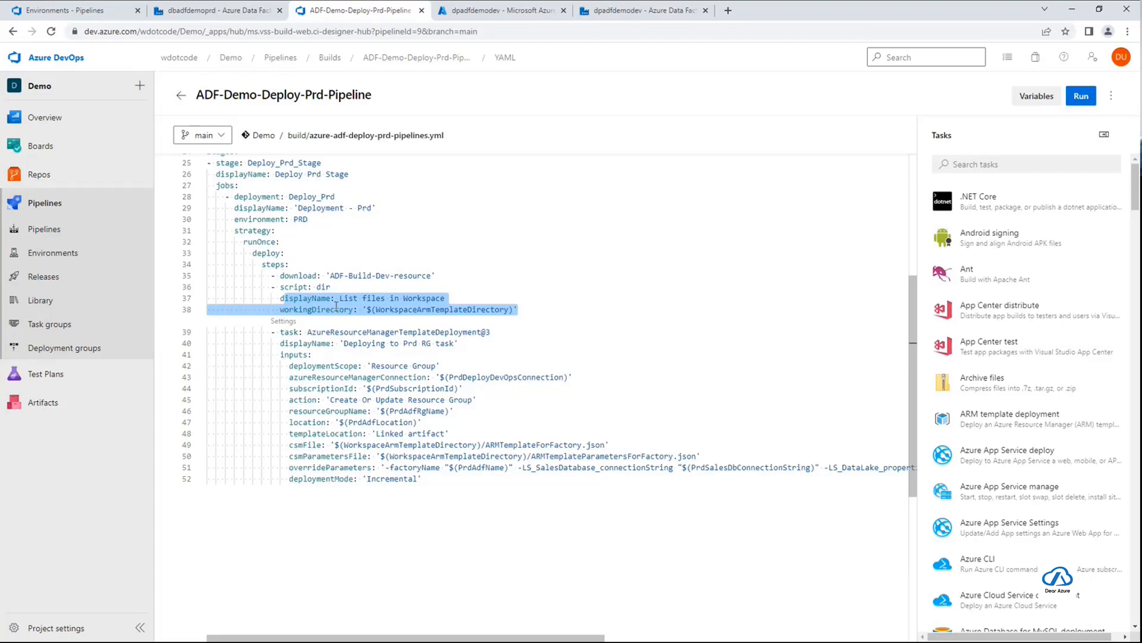
{"action": "left_click_drag", "start_coordinate": [275, 298], "coordinate": [552, 303]}
{"action": "left_click_drag", "start_coordinate": [281, 335], "coordinate": [513, 484]}
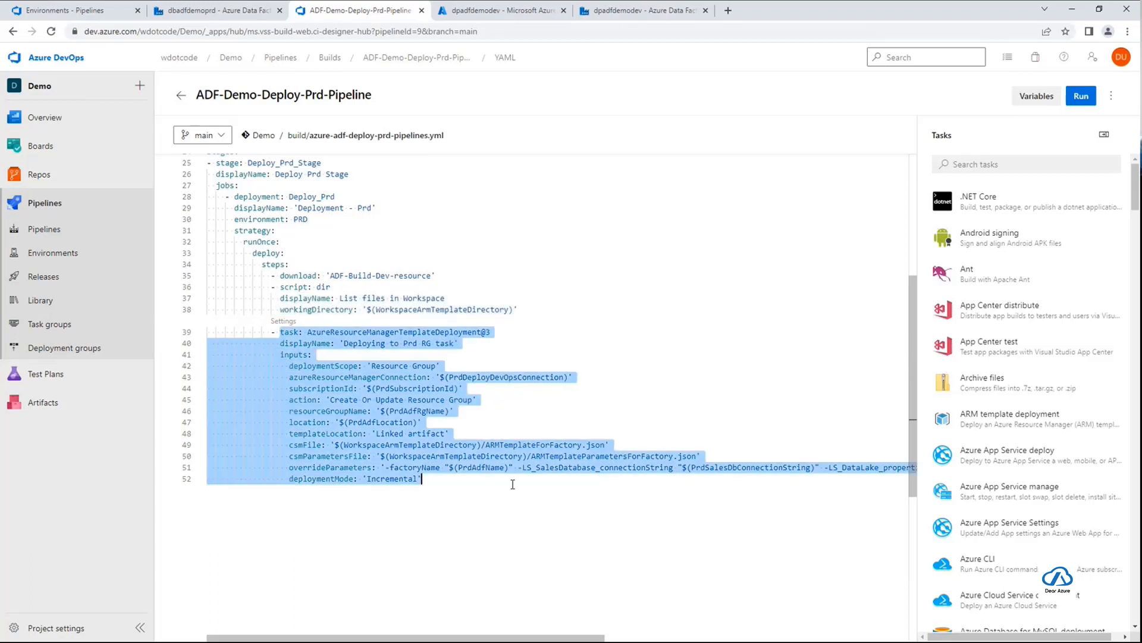
{"action": "left_click", "coordinate": [487, 491]}
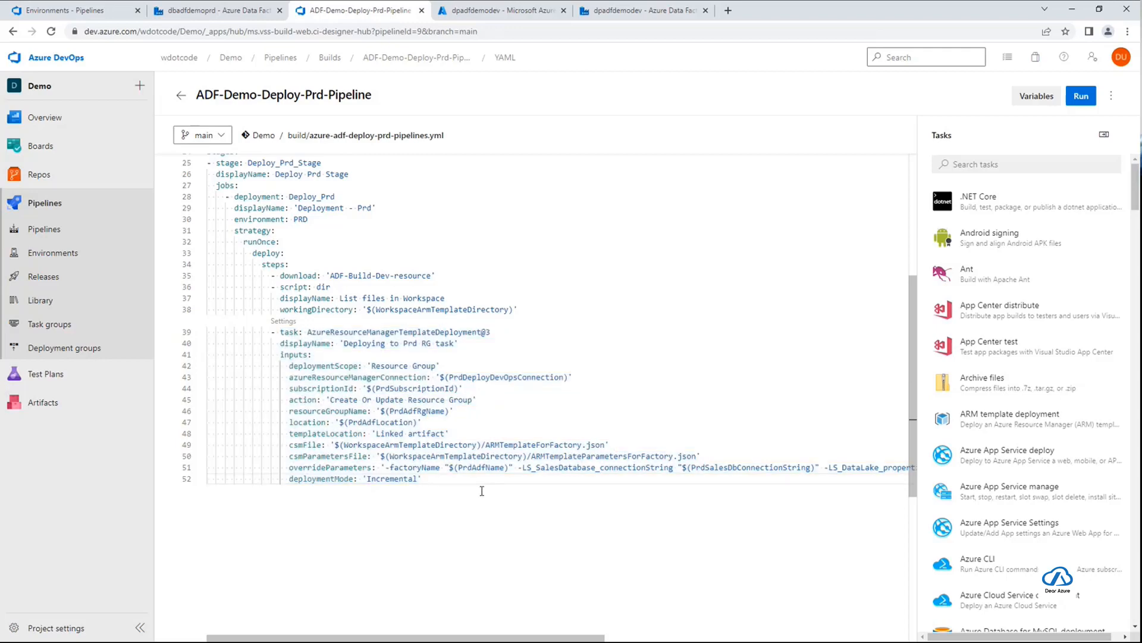
Inspect the production variables for service connection, subscription and resource group in the ARM template deployment task's inputs
{"action": "scroll", "coordinate": [482, 491], "scroll_direction": "down", "scroll_amount": 3}
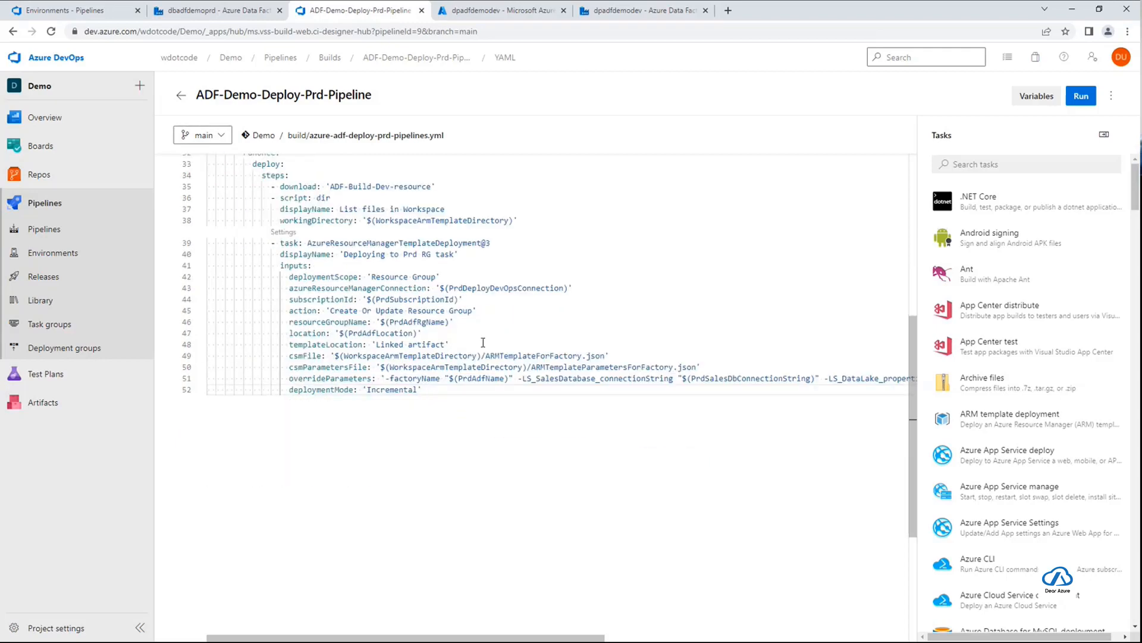
{"action": "double_click", "coordinate": [455, 288]}
{"action": "double_click", "coordinate": [384, 299]}
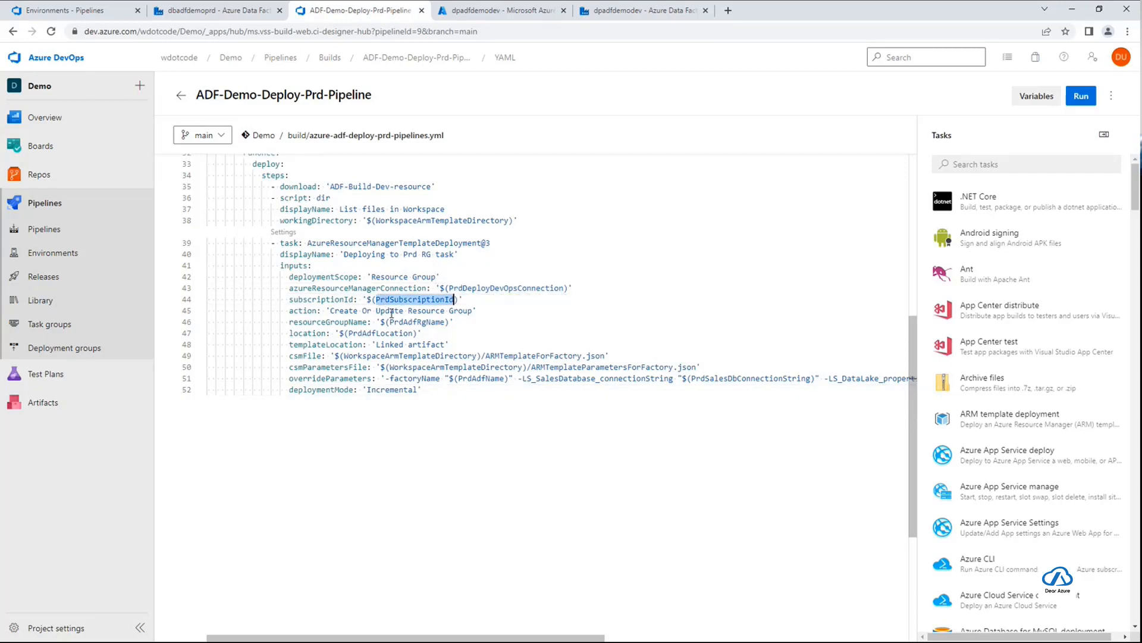
{"action": "double_click", "coordinate": [393, 321]}
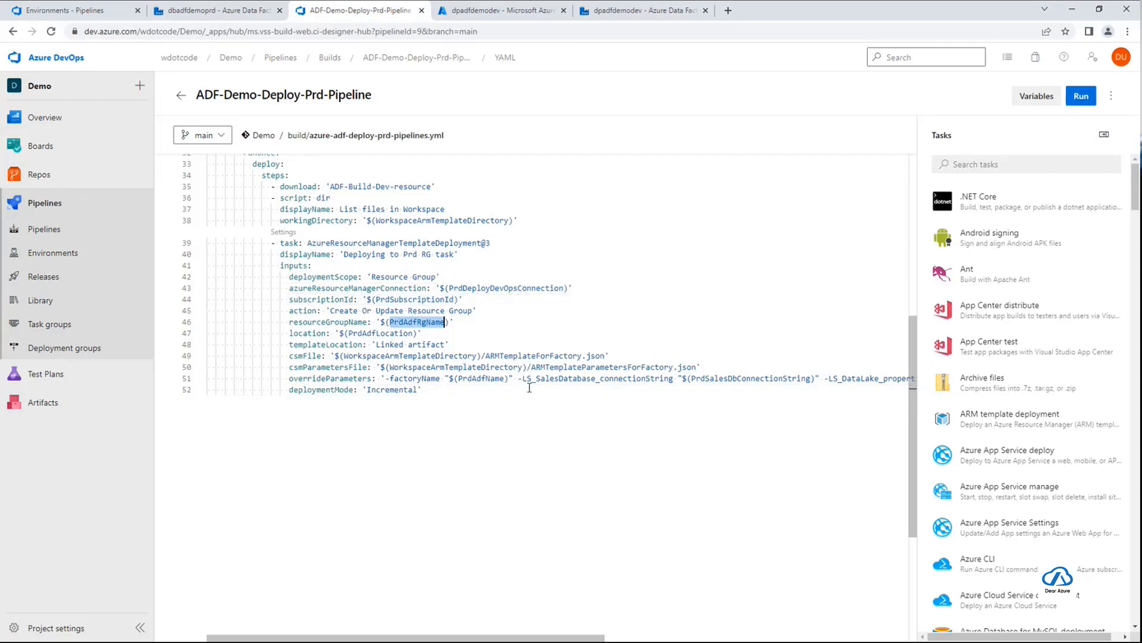
{"action": "scroll", "coordinate": [534, 401], "scroll_direction": "up", "scroll_amount": 2}
{"action": "scroll", "coordinate": [534, 401], "scroll_direction": "up", "scroll_amount": 1}
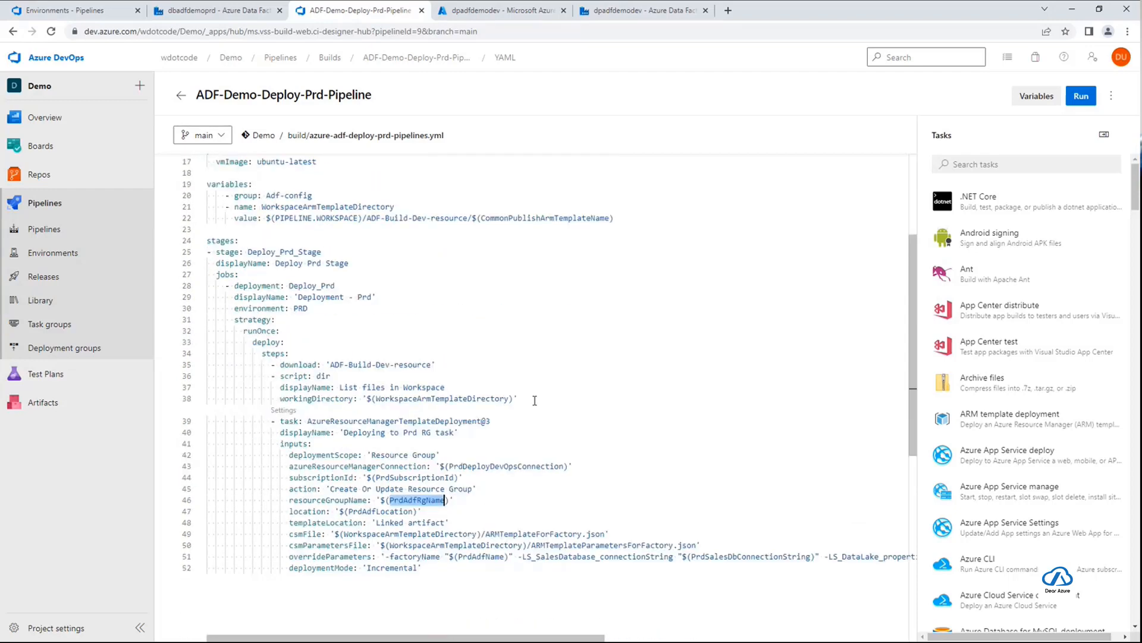
{"action": "scroll", "coordinate": [534, 401], "scroll_direction": "down", "scroll_amount": 1}
{"action": "double_click", "coordinate": [506, 436]}
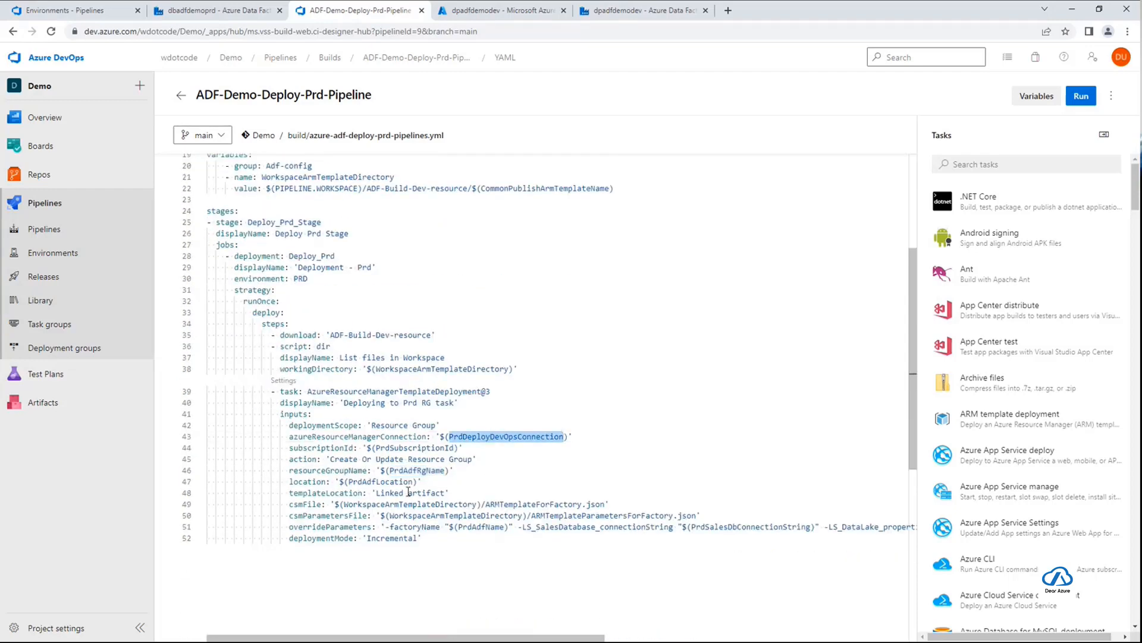
Check the Adf-config variable group in the variables section against the variables used by the Prd deployment task
{"action": "scroll", "coordinate": [552, 499], "scroll_direction": "up", "scroll_amount": 4}
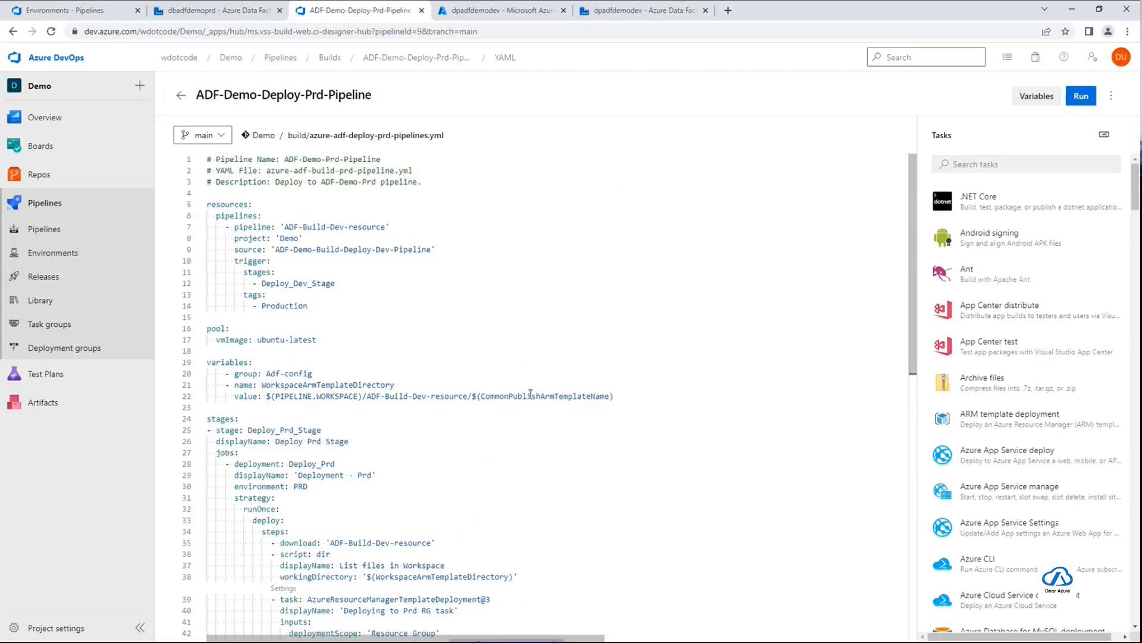
{"action": "scroll", "coordinate": [530, 394], "scroll_direction": "down", "scroll_amount": 1}
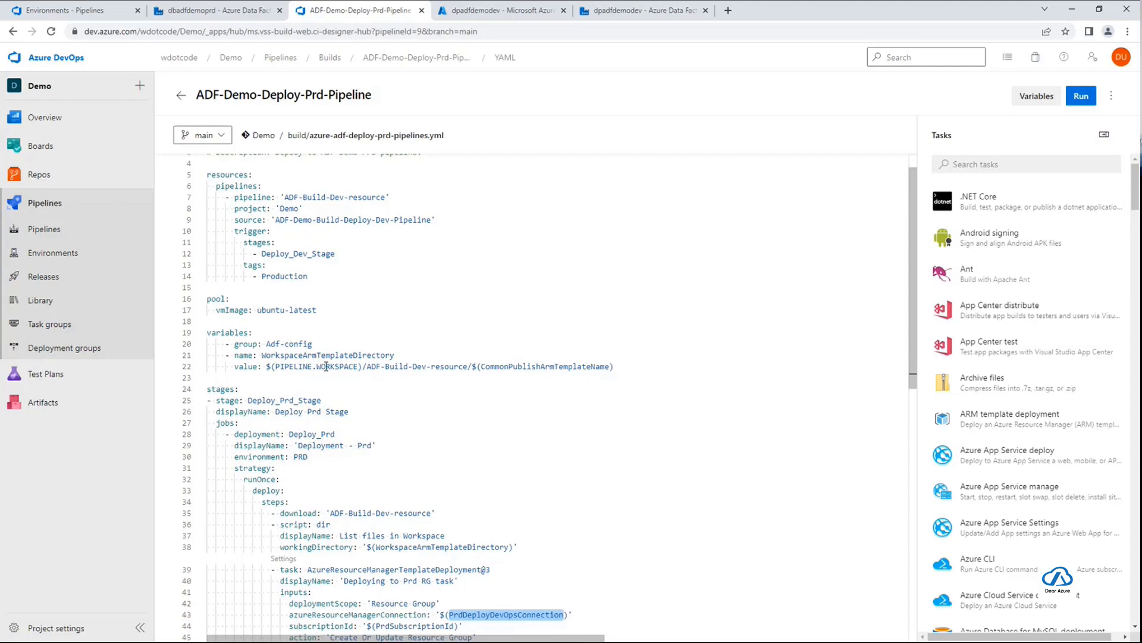
{"action": "double_click", "coordinate": [283, 338]}
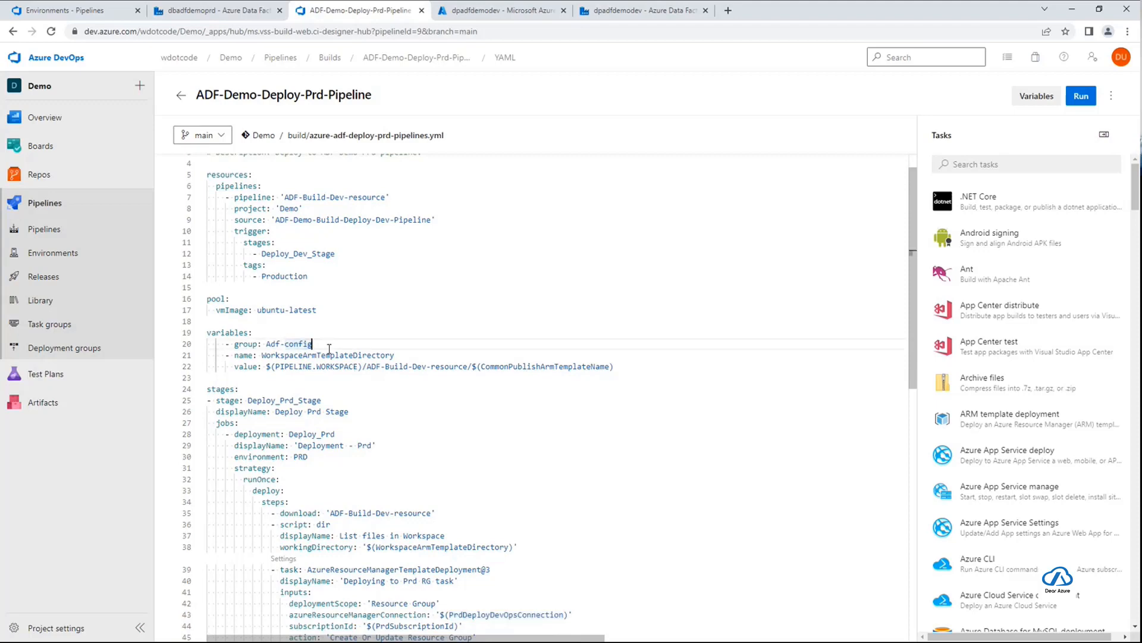
{"action": "scroll", "coordinate": [607, 423], "scroll_direction": "down", "scroll_amount": 10}
{"action": "scroll", "coordinate": [607, 423], "scroll_direction": "up", "scroll_amount": 5}
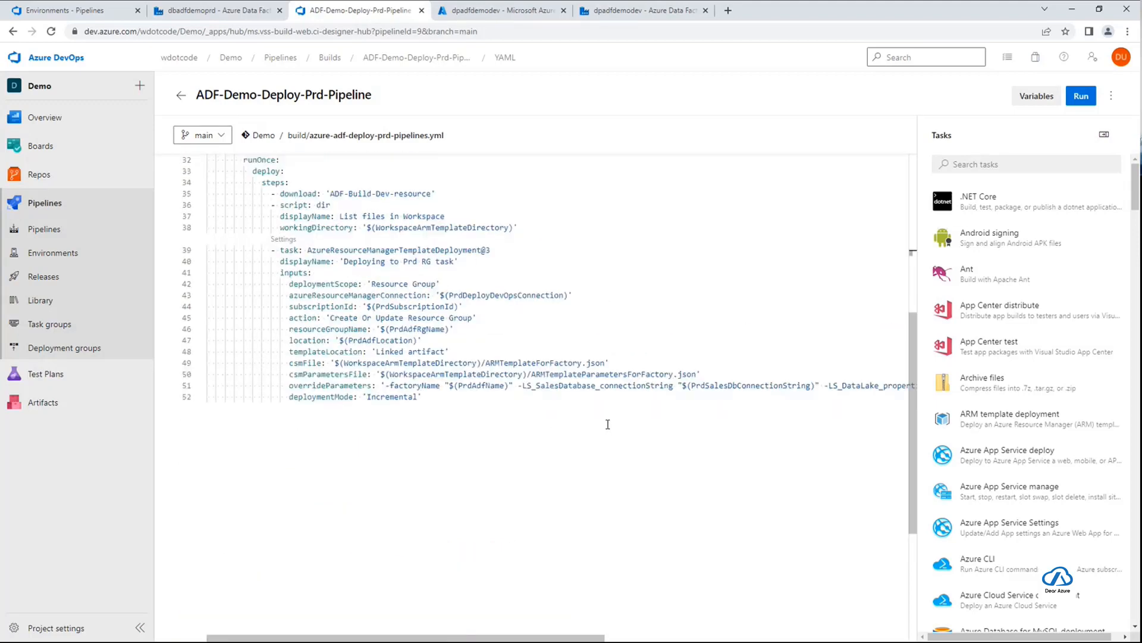
{"action": "scroll", "coordinate": [528, 355], "scroll_direction": "up", "scroll_amount": 6}
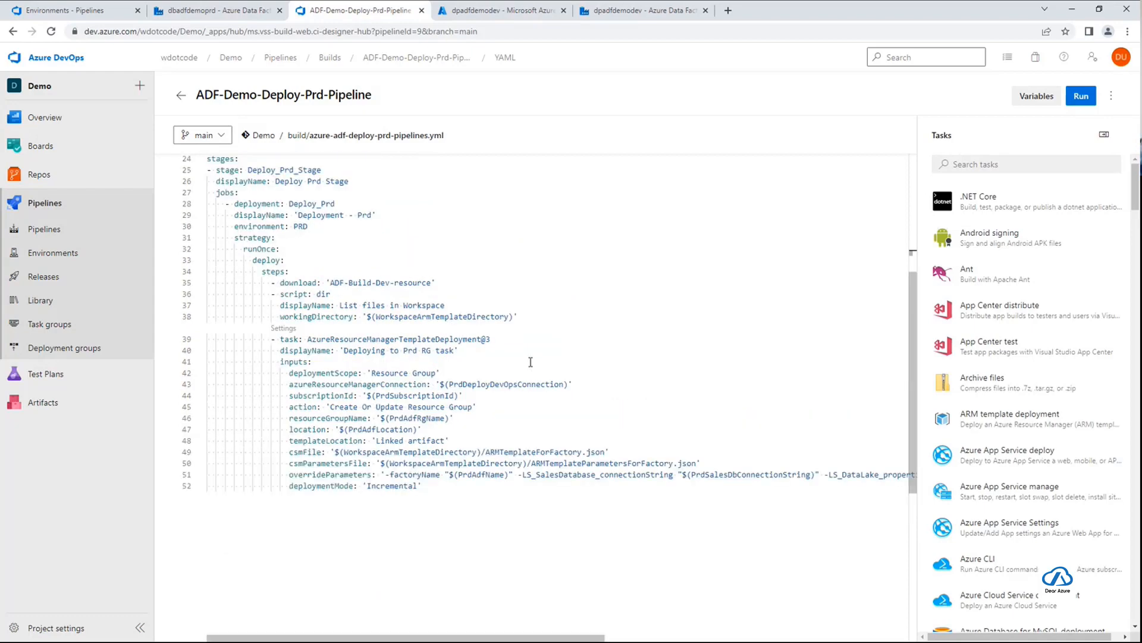
Leave the YAML editor, return to the pipelines list and open ADF-Demo-Build-Deploy-Dev-Pipeline
{"action": "left_click", "coordinate": [181, 96]}
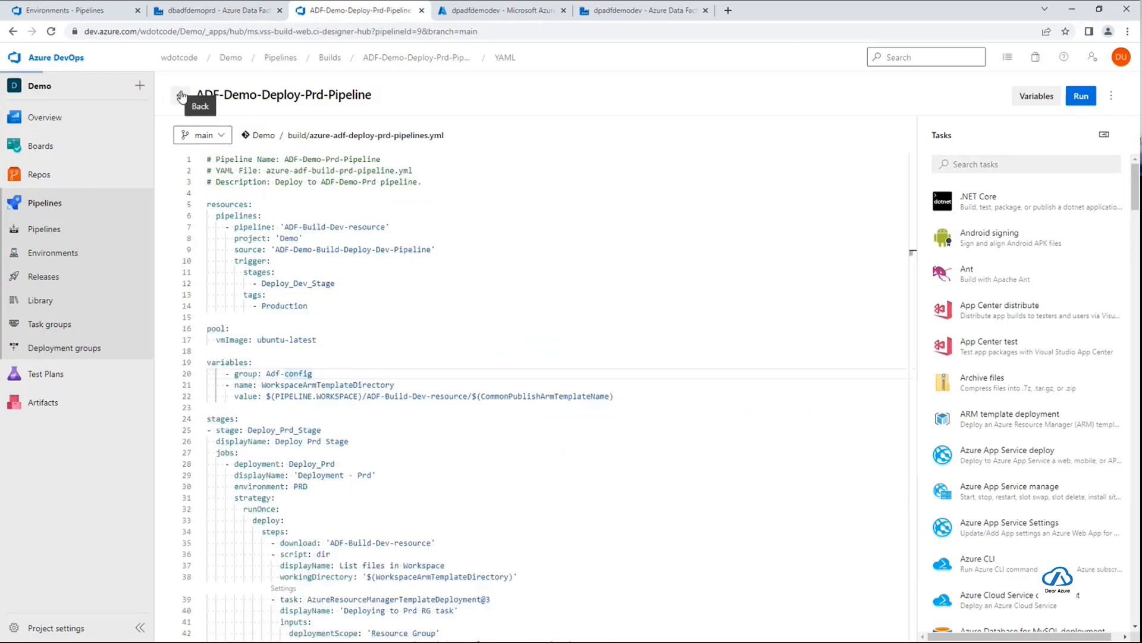
{"action": "left_click", "coordinate": [181, 95]}
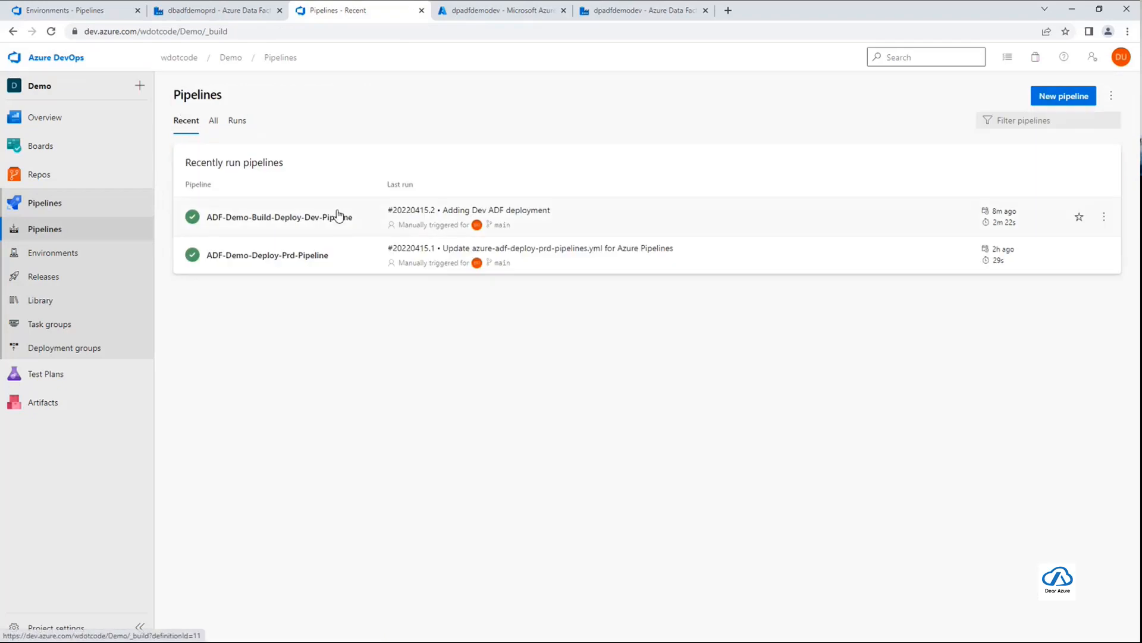
{"action": "left_click", "coordinate": [339, 220]}
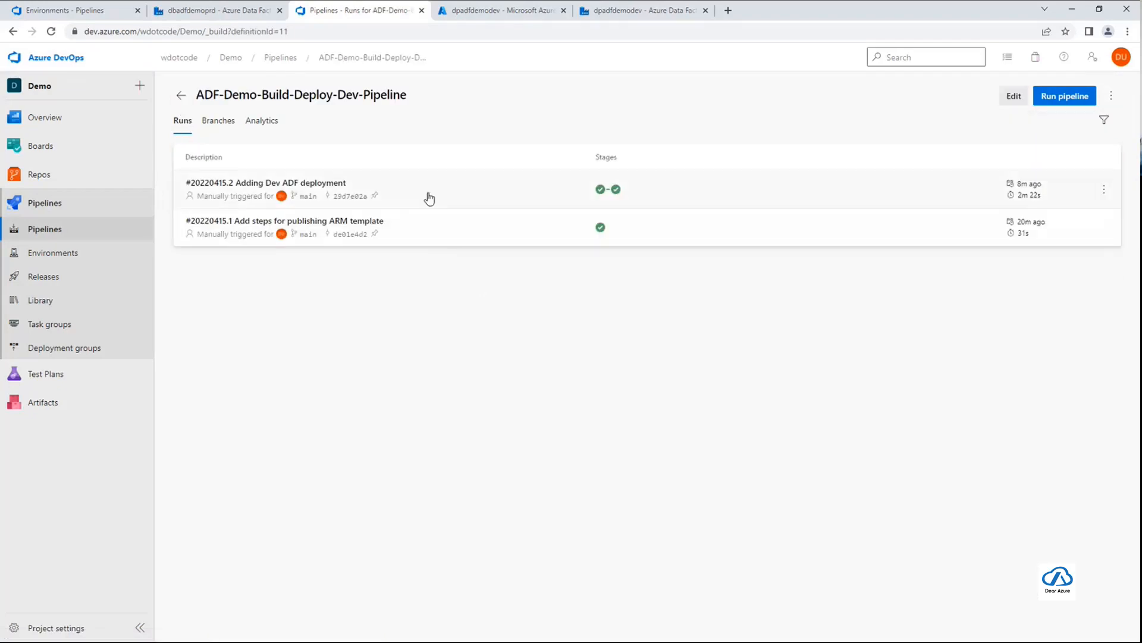
Open run #20220415.2 of the dev pipeline and save the tag Production on it
{"action": "left_click", "coordinate": [392, 190]}
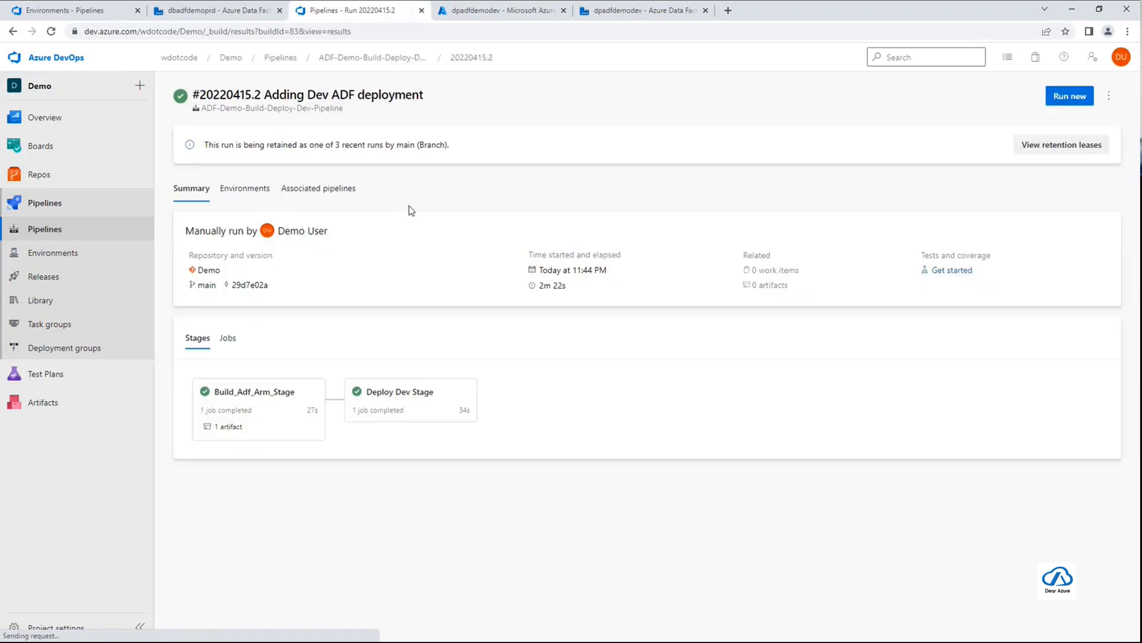
{"action": "left_click", "coordinate": [1109, 100]}
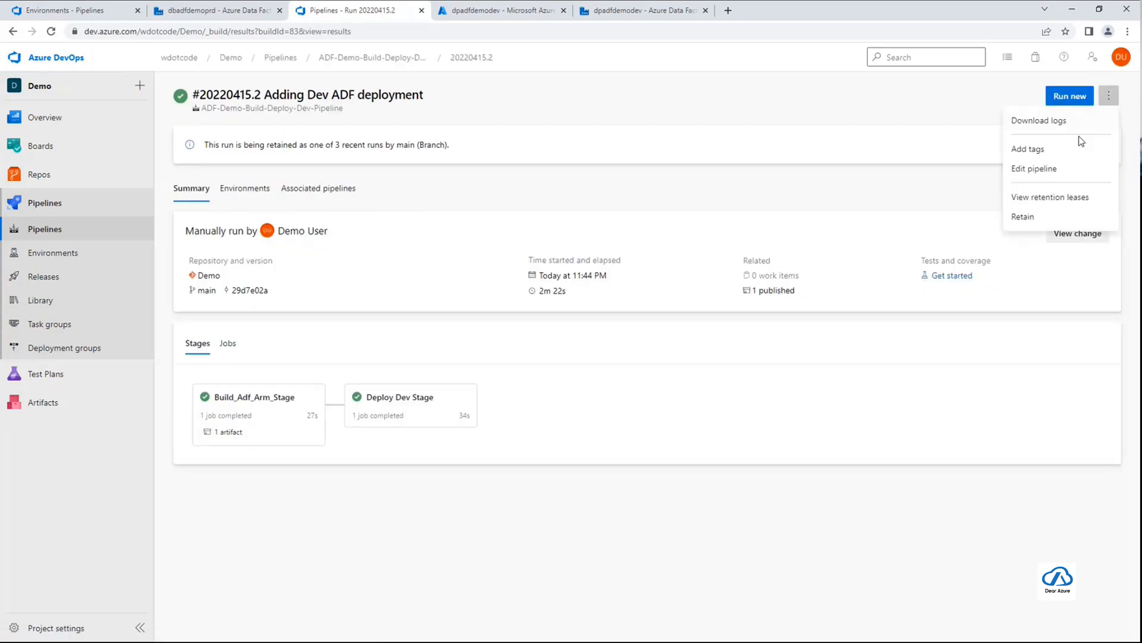
{"action": "left_click", "coordinate": [1063, 151]}
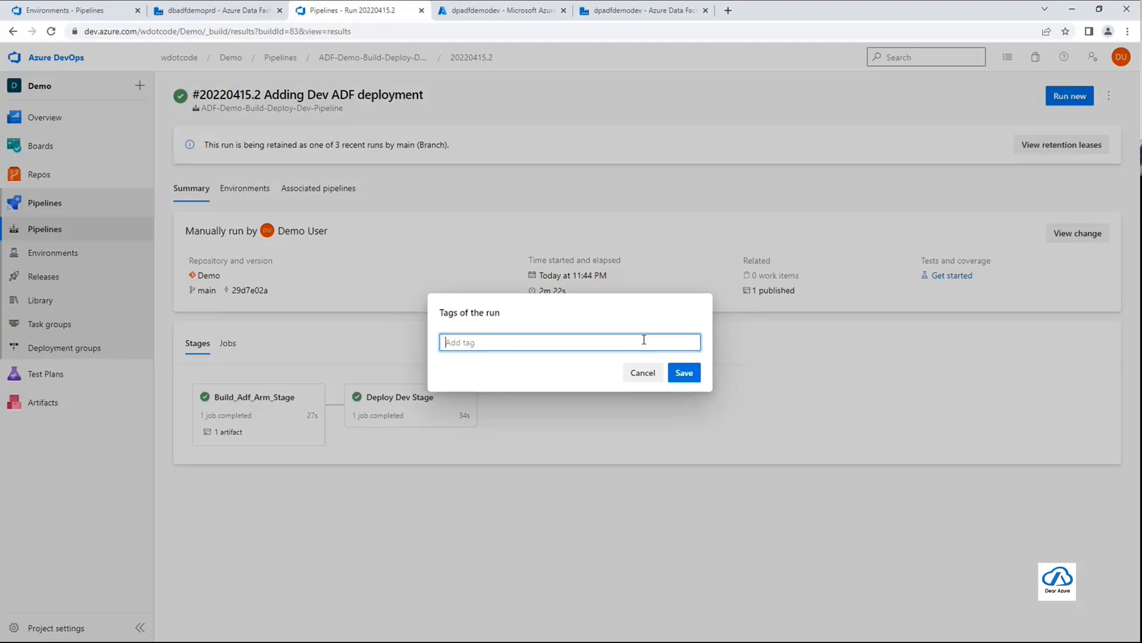
{"action": "type", "text": "Production"}
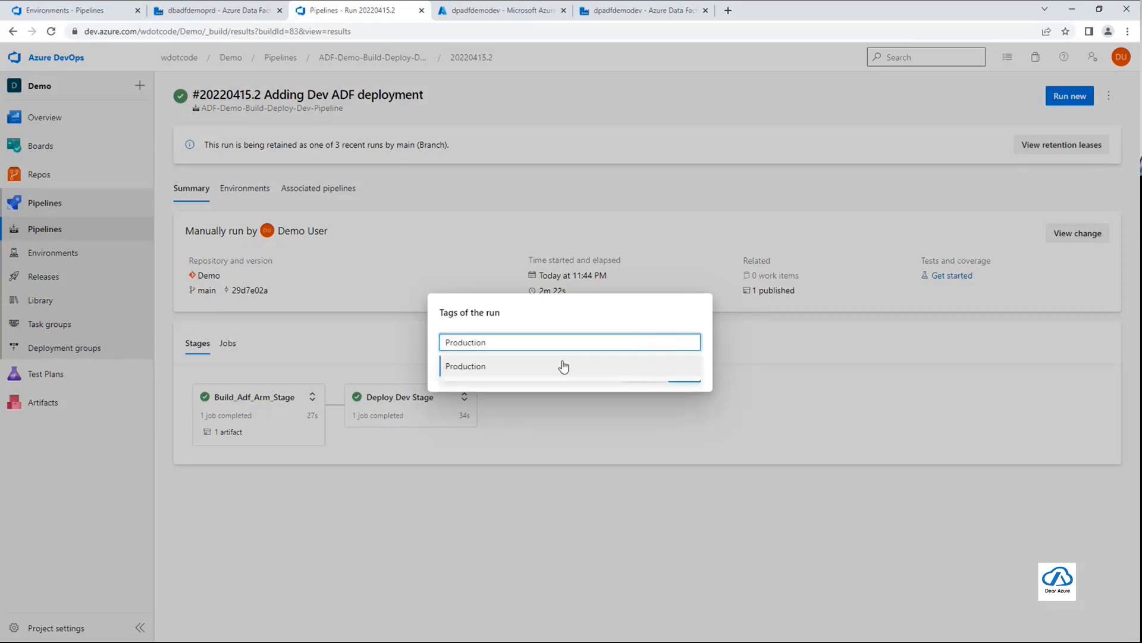
{"action": "left_click", "coordinate": [564, 366]}
{"action": "left_click", "coordinate": [684, 374]}
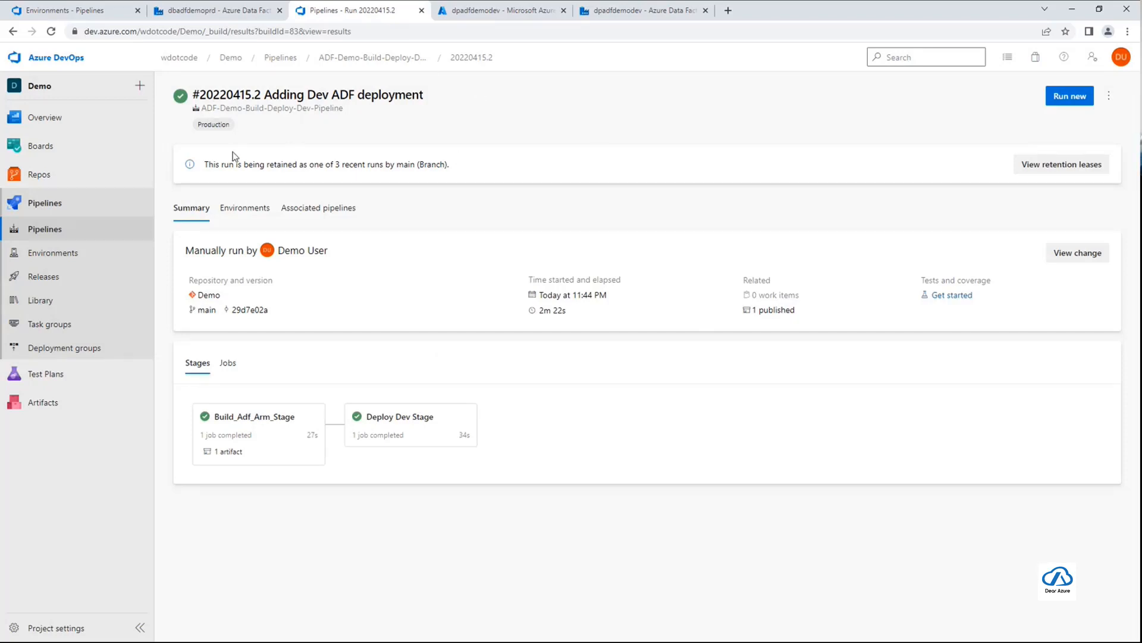
Review the published dpadfdemoArmTemplate artifact of run #20220415.2, and return to the pipelines list
{"action": "left_click", "coordinate": [777, 309]}
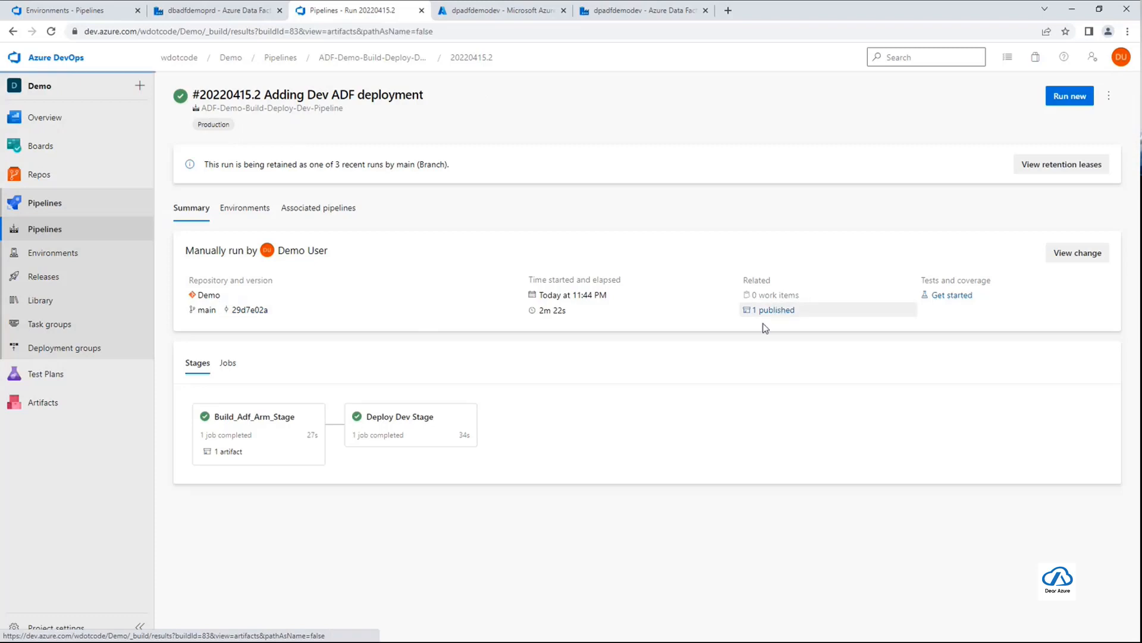
{"action": "left_click", "coordinate": [191, 182]}
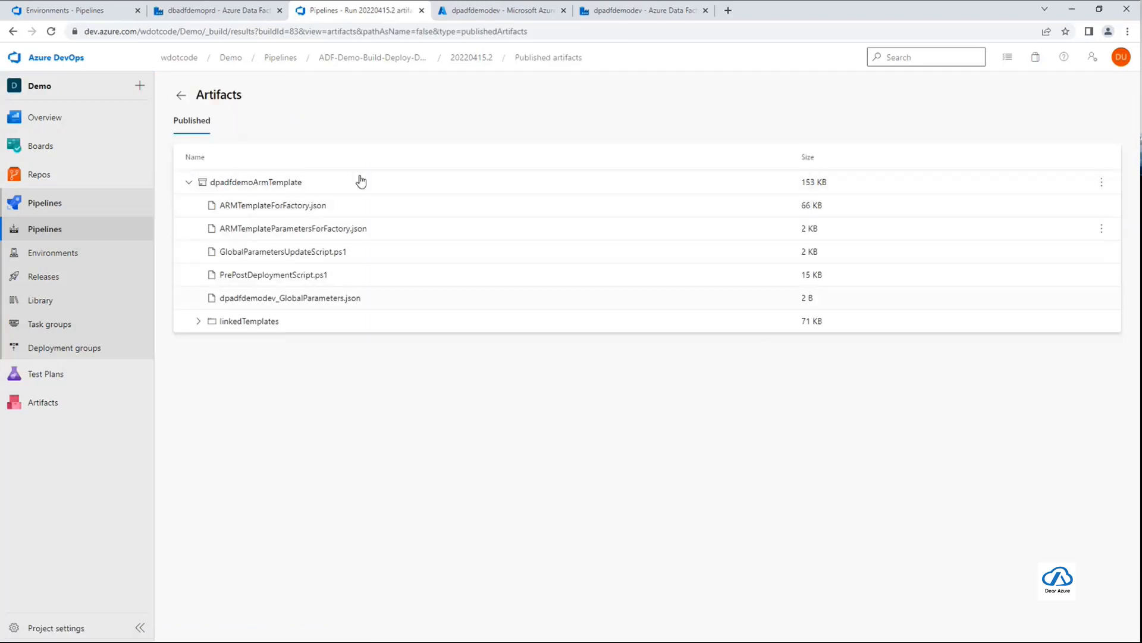
{"action": "left_click", "coordinate": [367, 65]}
{"action": "left_click", "coordinate": [290, 62]}
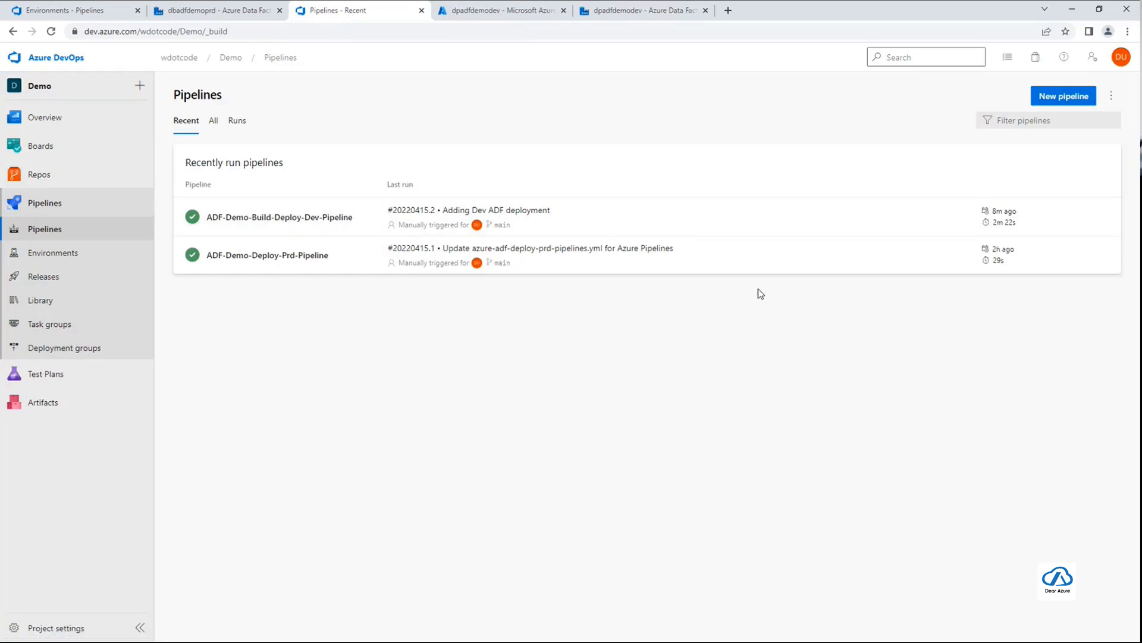
Check ADF-Demo-Deploy-Prd-Pipeline for a newly triggered run and view the details of its run #20220415.1
{"action": "left_click", "coordinate": [702, 262]}
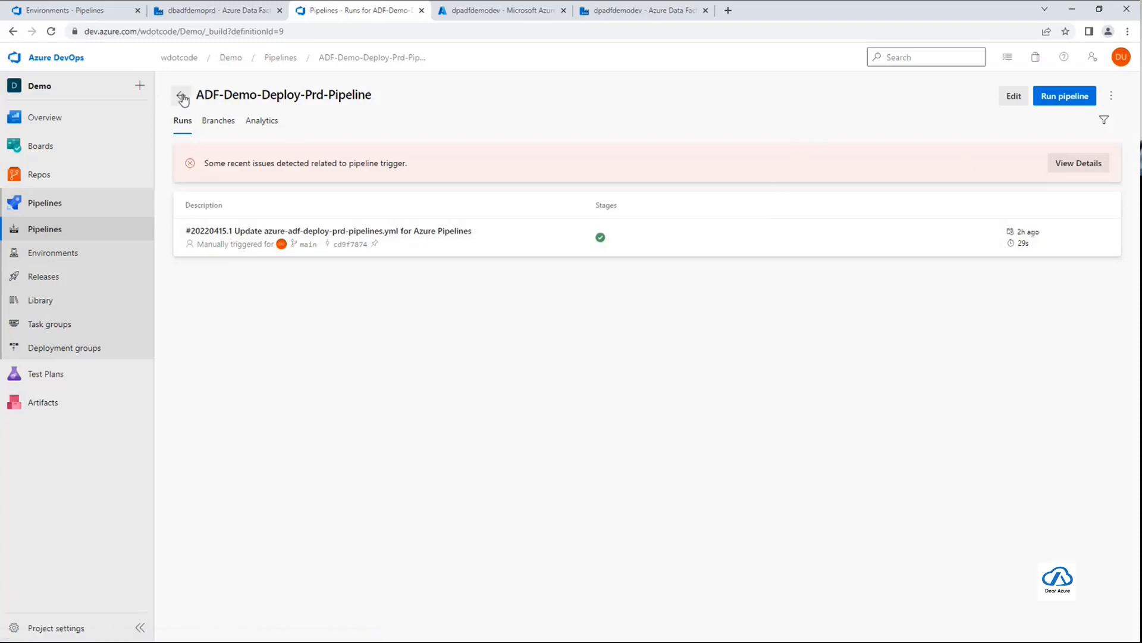
{"action": "left_click", "coordinate": [1111, 96]}
{"action": "left_click", "coordinate": [831, 113]}
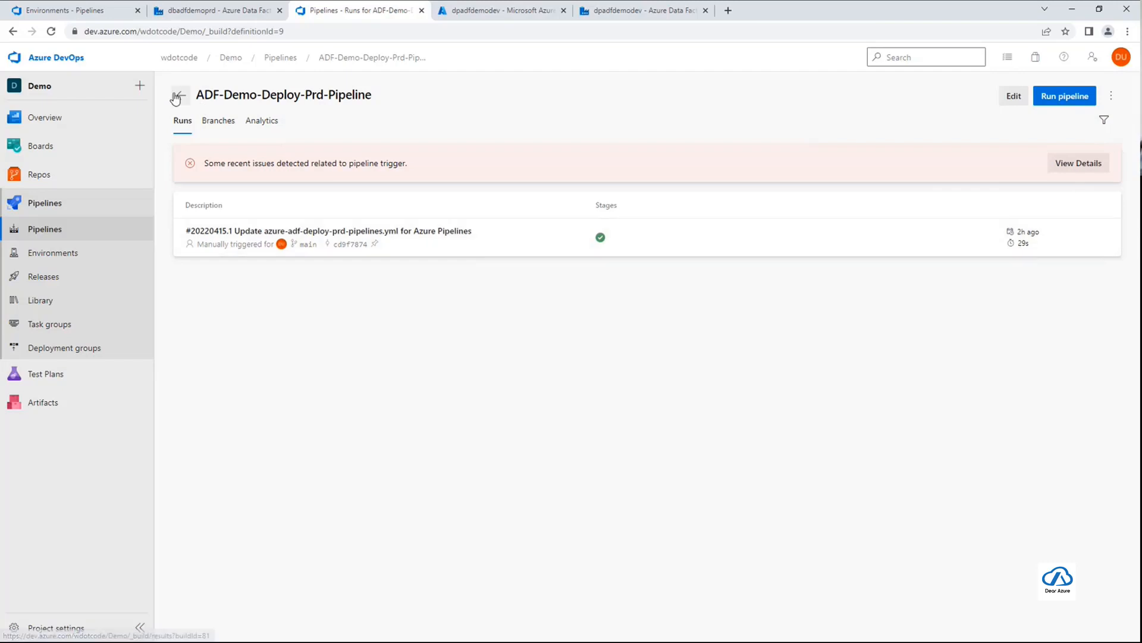
{"action": "left_click", "coordinate": [696, 252]}
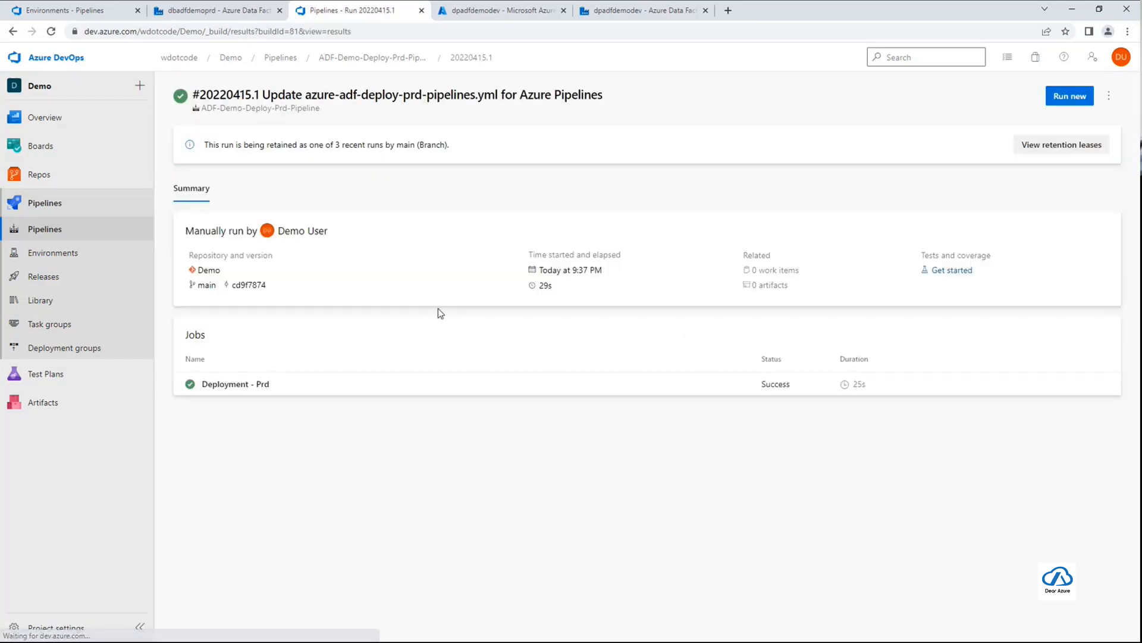
Open the YAML of ADF-Demo-Deploy-Prd-Pipeline and check the Production tag in its resource trigger
{"action": "left_click", "coordinate": [372, 58]}
{"action": "left_click", "coordinate": [1015, 95]}
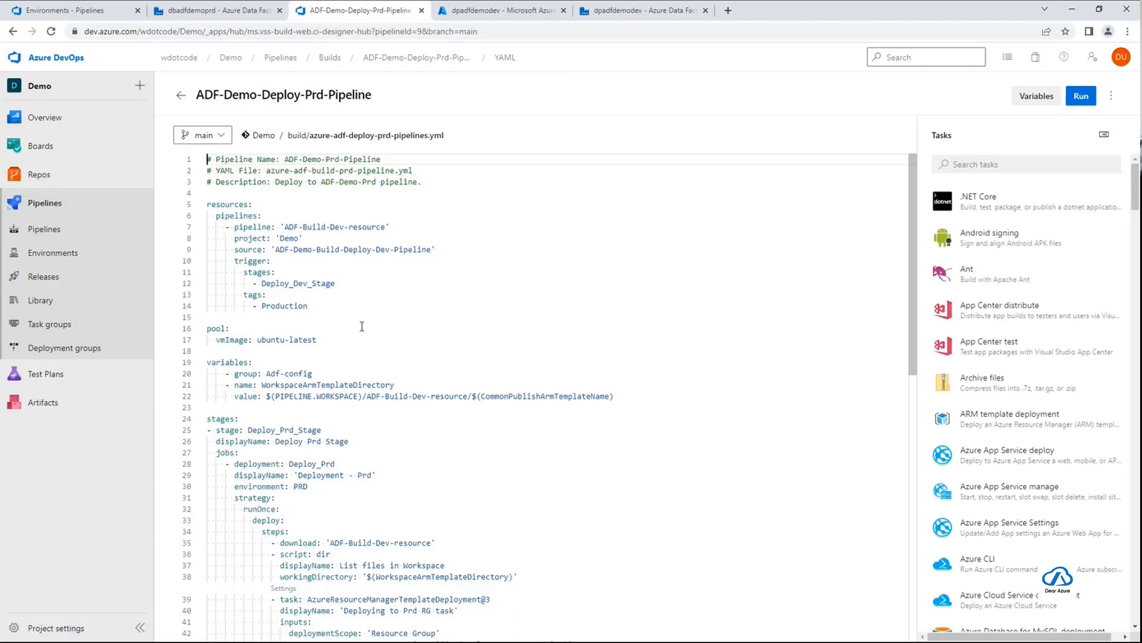
{"action": "left_click", "coordinate": [325, 307]}
{"action": "double_click", "coordinate": [307, 306]}
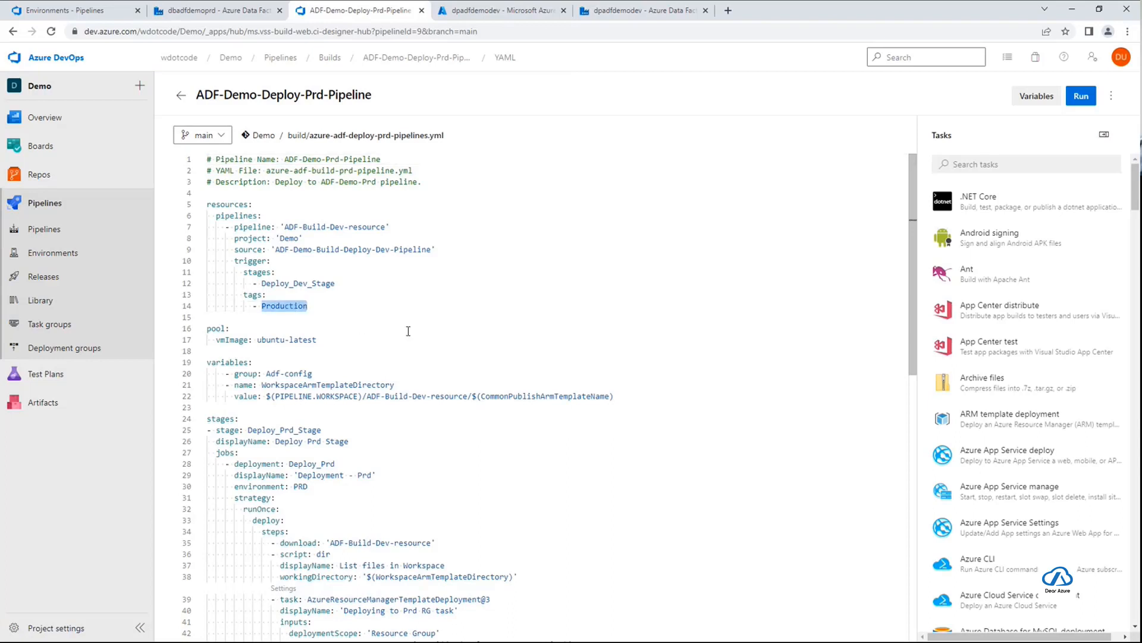
Return to ADF-Demo-Build-Deploy-Dev-Pipeline and start a new run on the main branch
{"action": "left_click", "coordinate": [183, 96]}
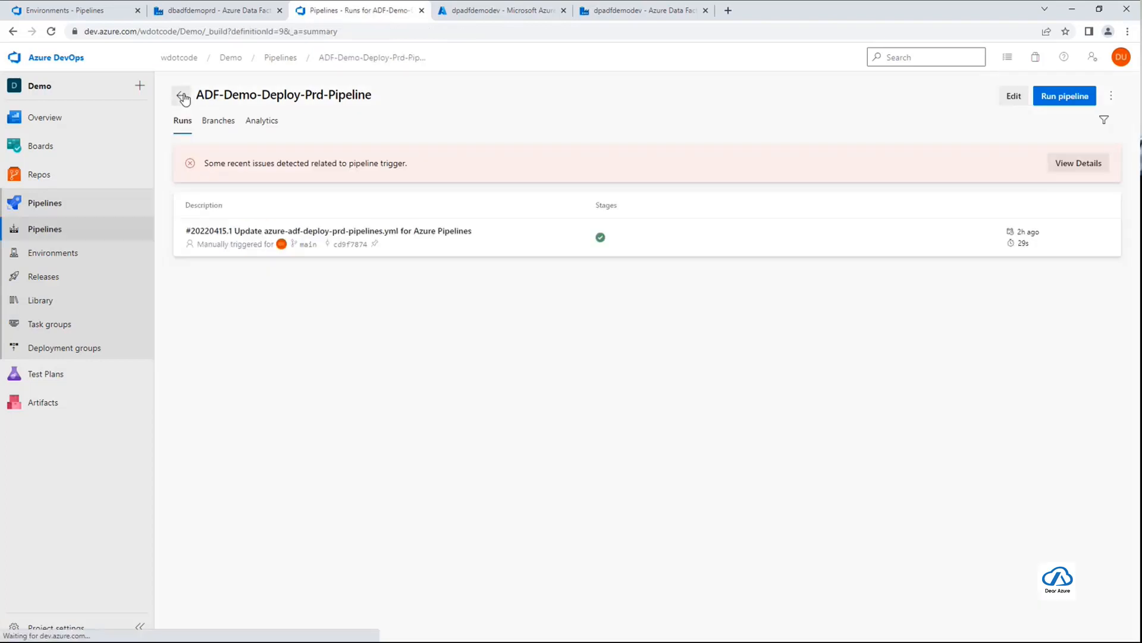
{"action": "left_click", "coordinate": [182, 96]}
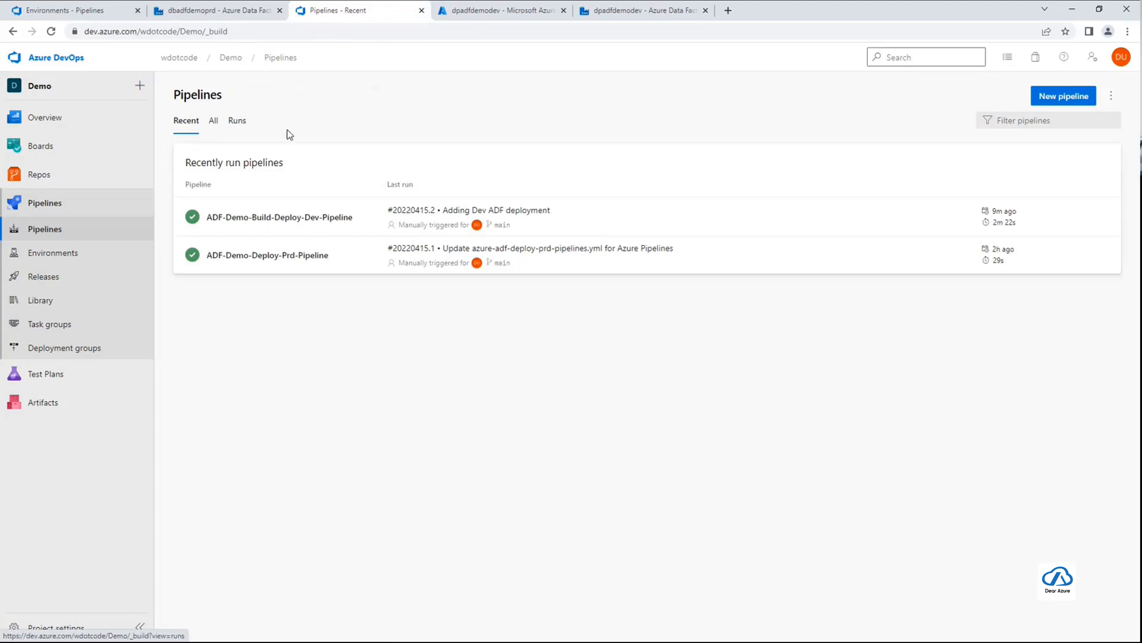
{"action": "left_click", "coordinate": [351, 220]}
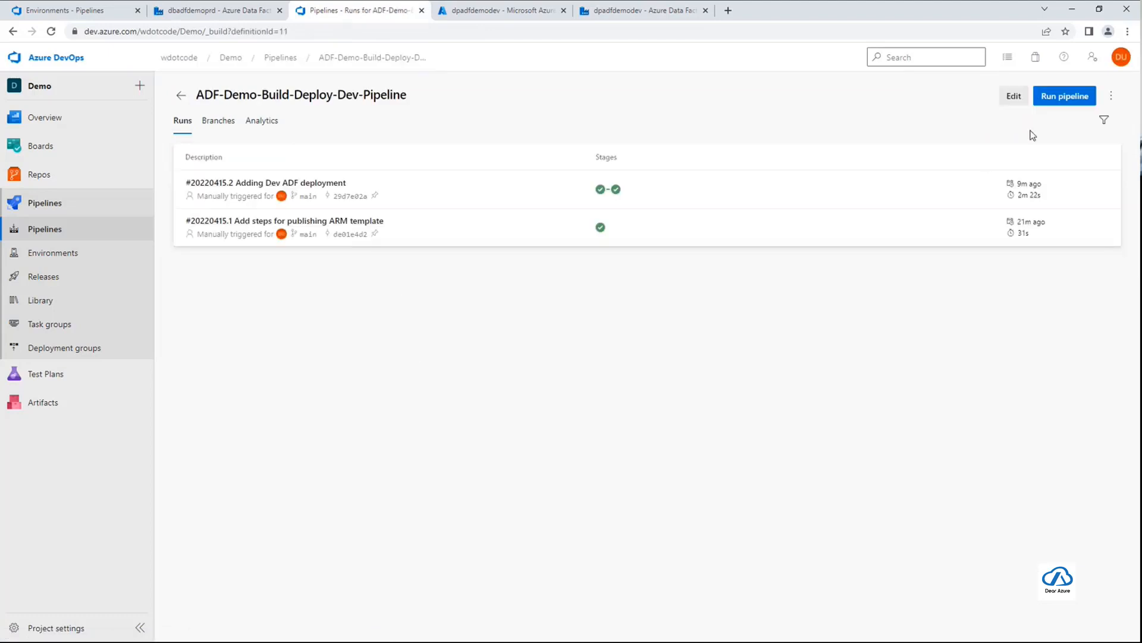
{"action": "left_click", "coordinate": [1083, 96]}
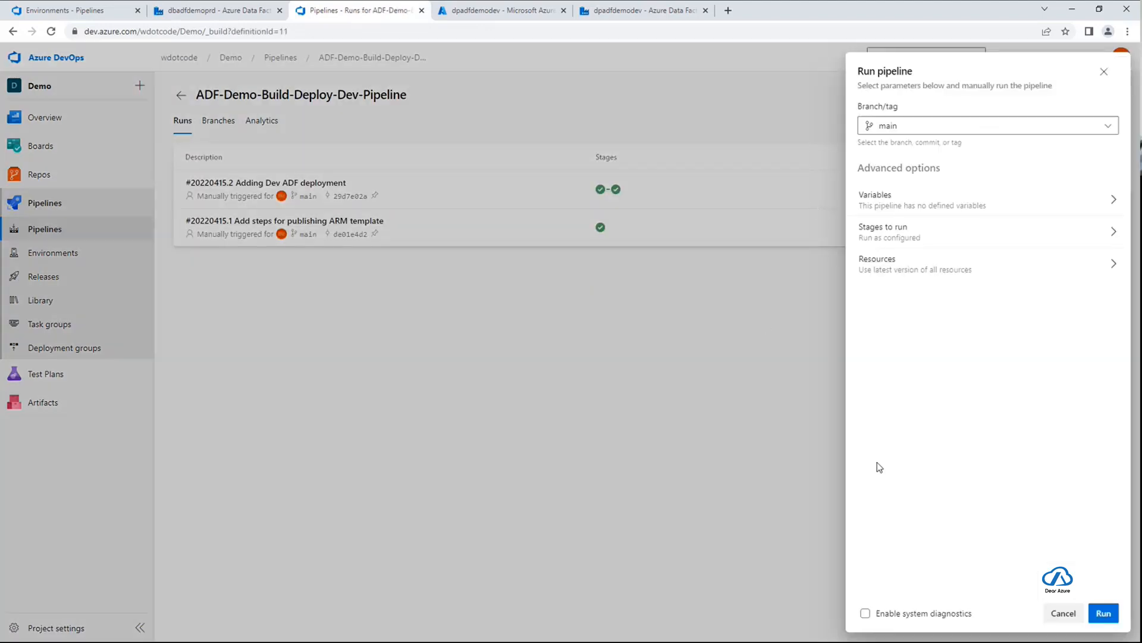
{"action": "left_click", "coordinate": [1103, 613]}
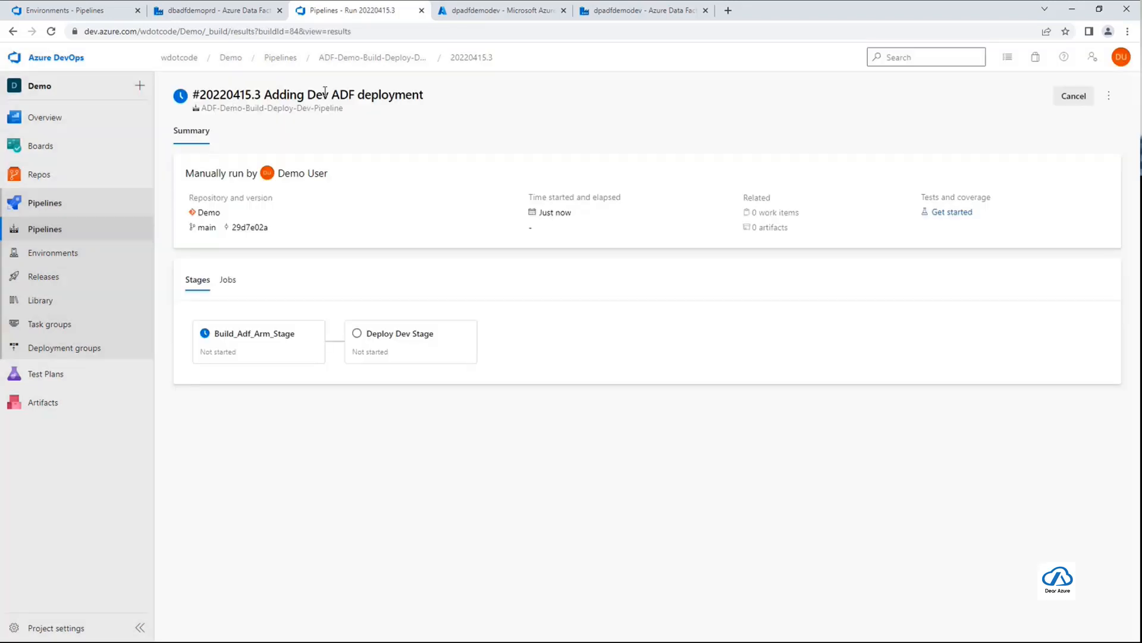
Go to ADF-Demo-Deploy-Prd-Pipeline and view the details of its pipeline trigger issues
{"action": "left_click", "coordinate": [399, 59]}
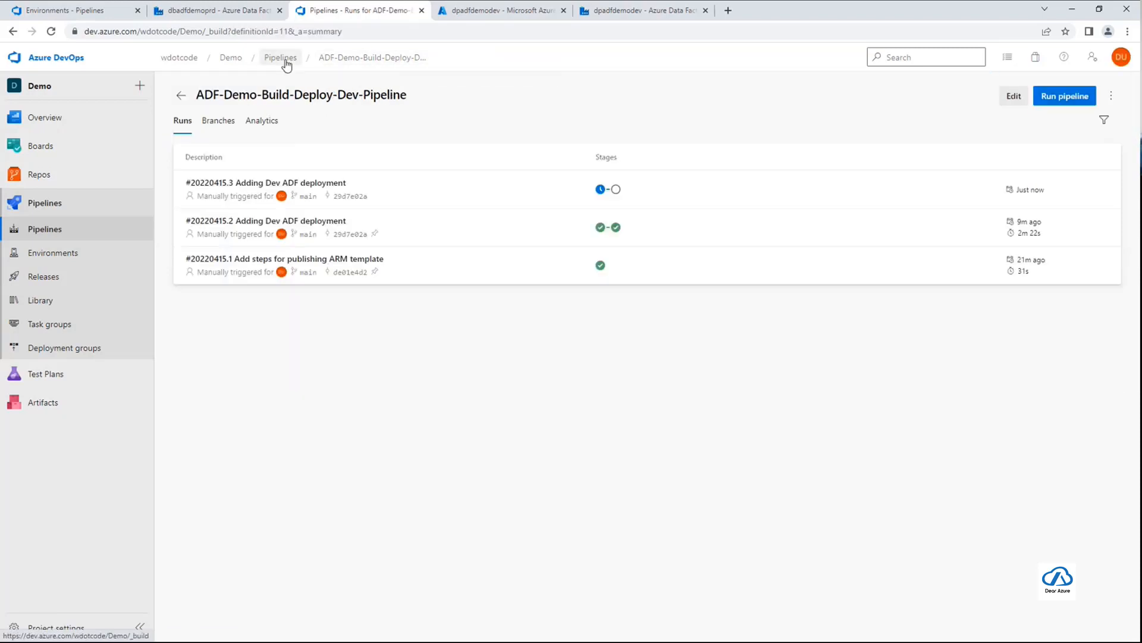
{"action": "left_click", "coordinate": [286, 59]}
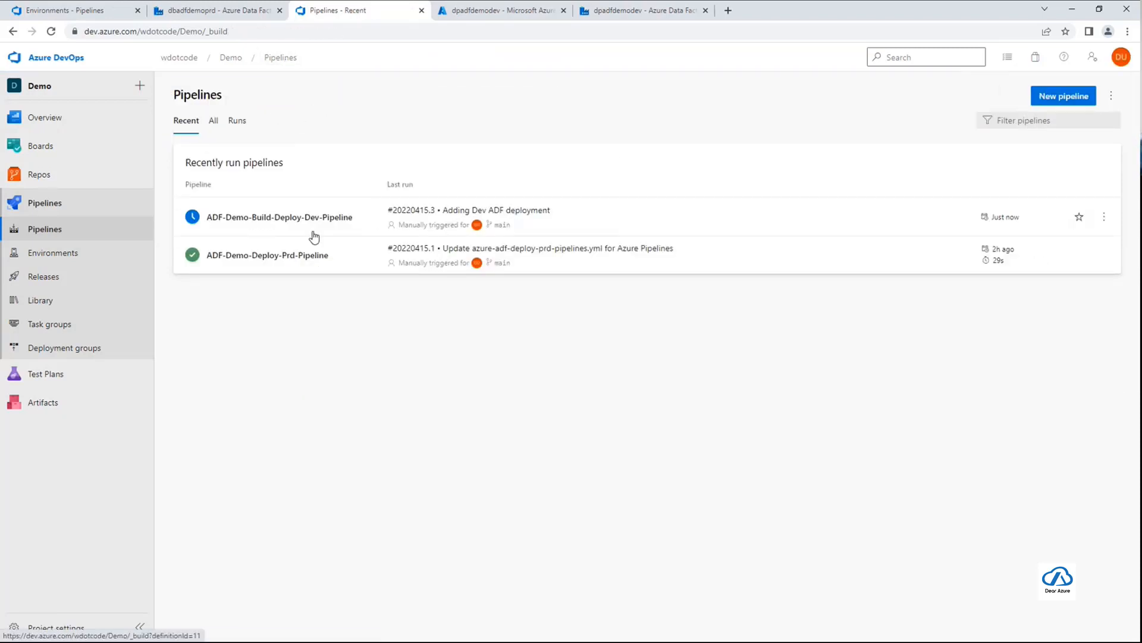
{"action": "left_click", "coordinate": [345, 264]}
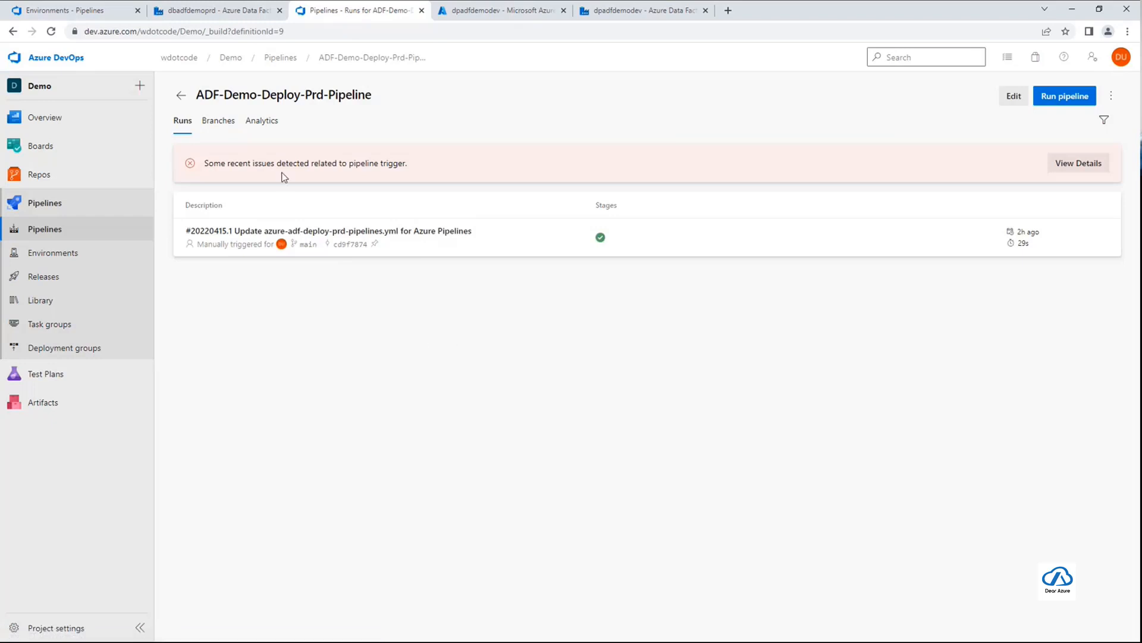
{"action": "left_click", "coordinate": [219, 122]}
{"action": "left_click", "coordinate": [183, 121]}
{"action": "left_click", "coordinate": [1078, 163]}
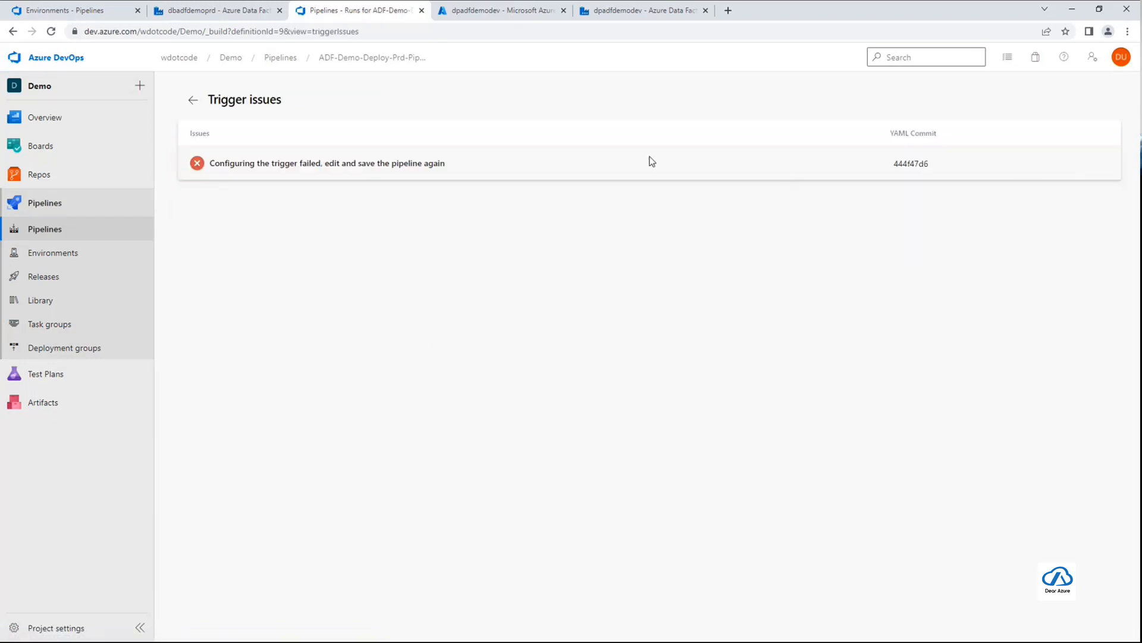
Check the source pipeline name in the production YAML's resources section, and return to the pipelines list
{"action": "left_click", "coordinate": [193, 100]}
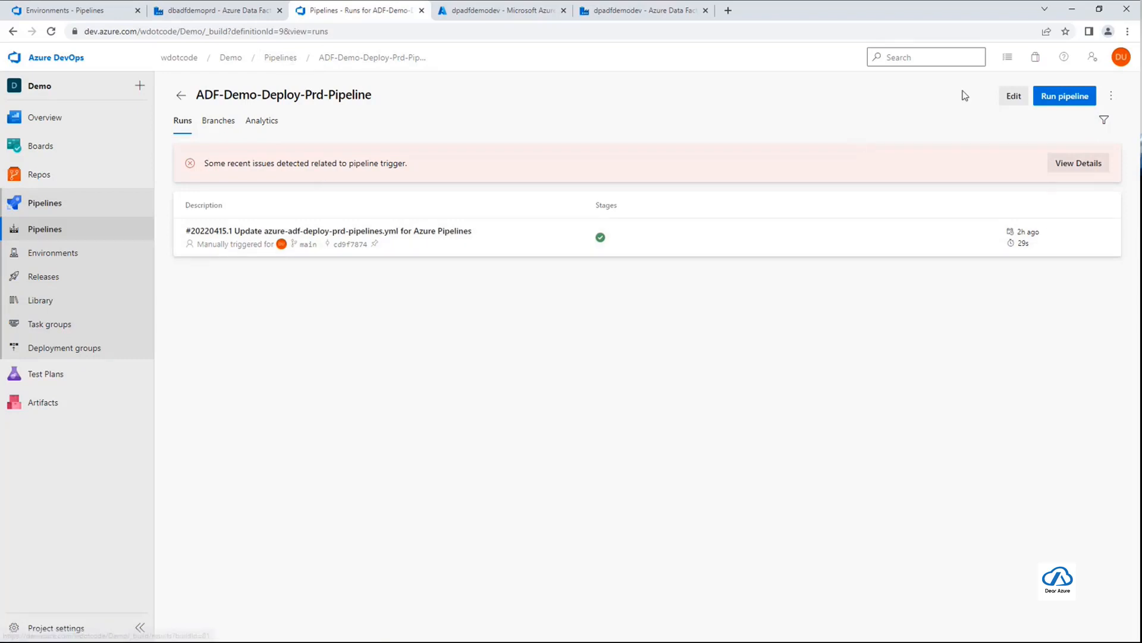
{"action": "left_click", "coordinate": [1013, 96]}
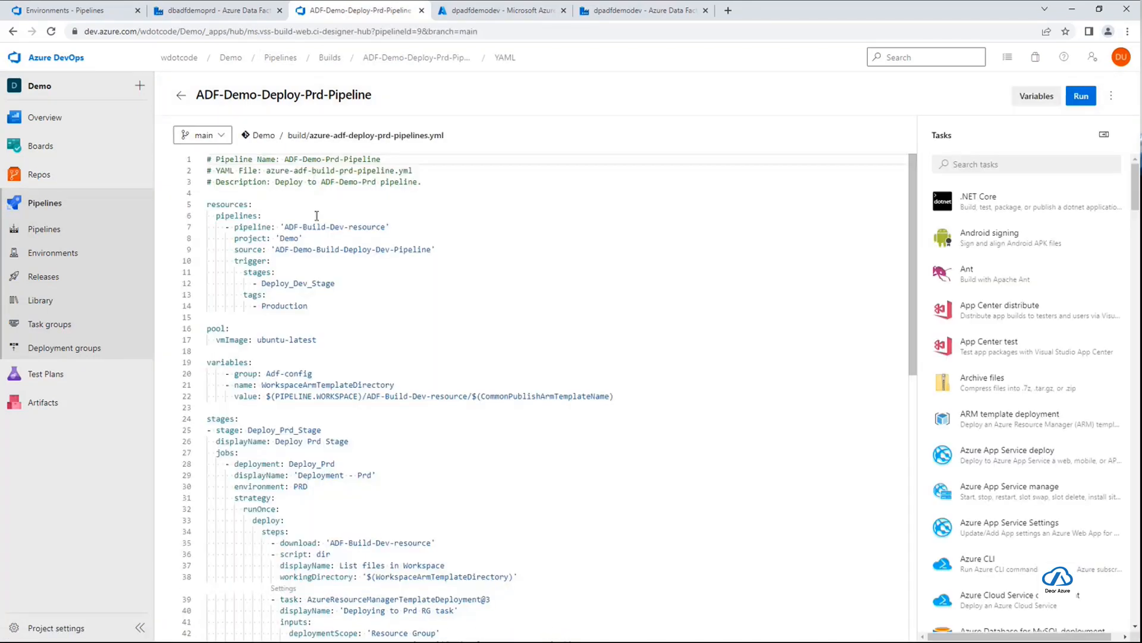
{"action": "left_click_drag", "start_coordinate": [275, 250], "coordinate": [433, 250]}
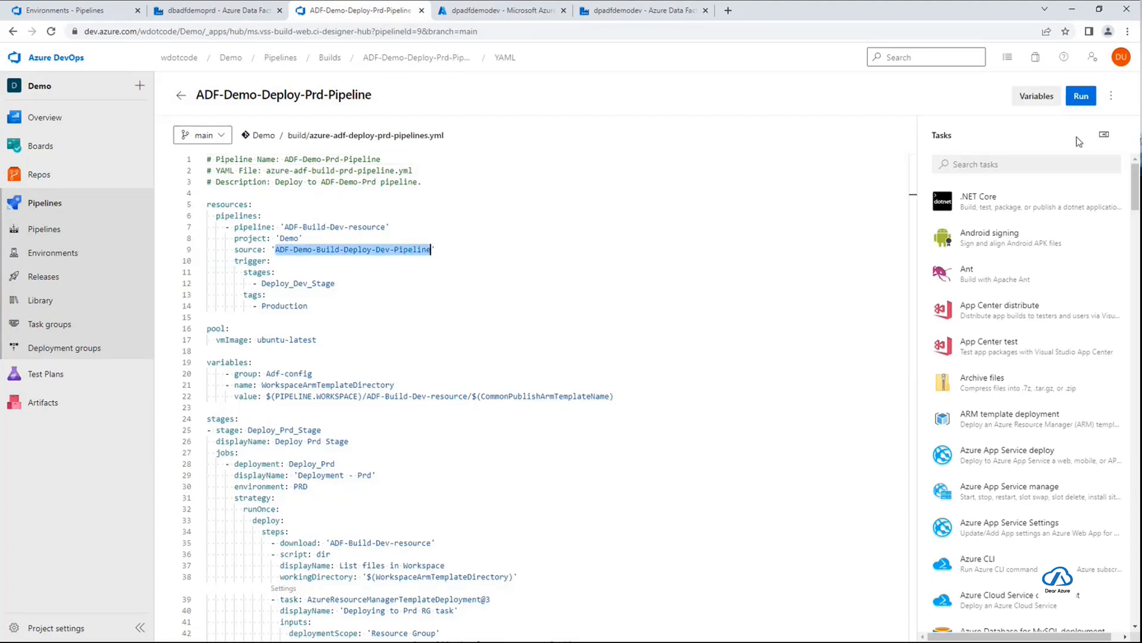
{"action": "left_click", "coordinate": [181, 97]}
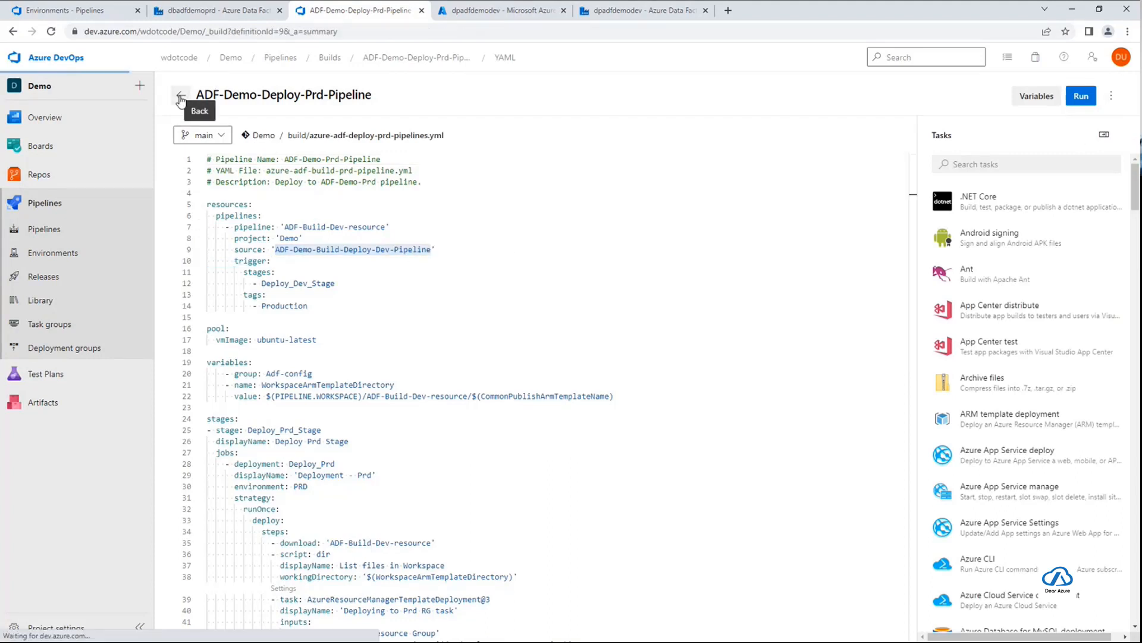
{"action": "left_click", "coordinate": [180, 98]}
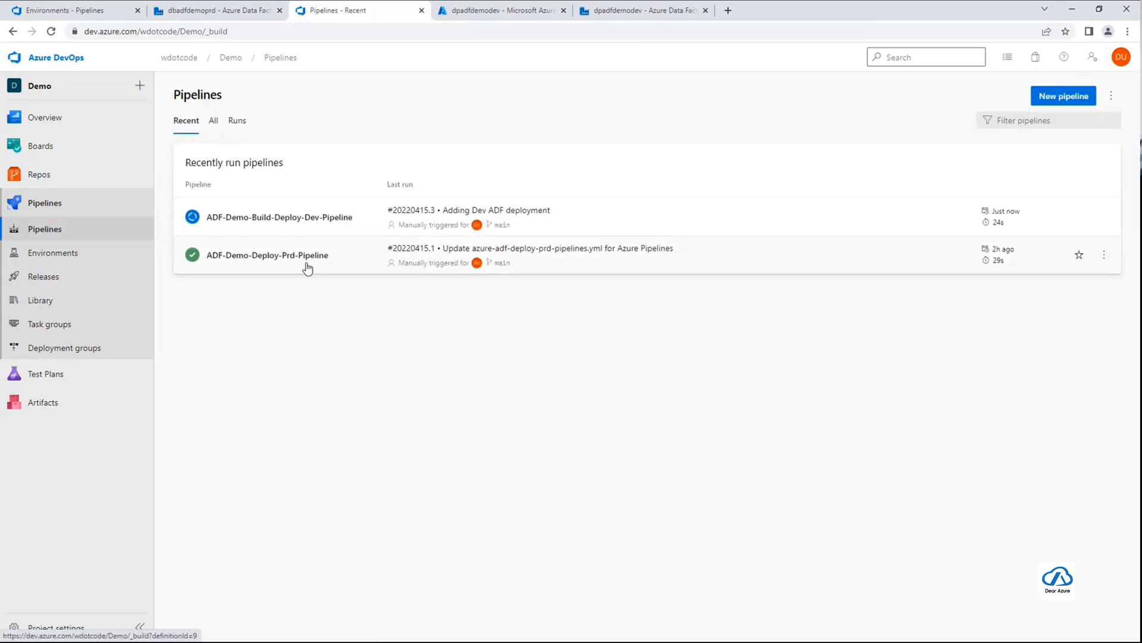
Open dev pipeline run #20220415.3 and inspect the log of its Deploying to Dev RG task
{"action": "left_click", "coordinate": [356, 220]}
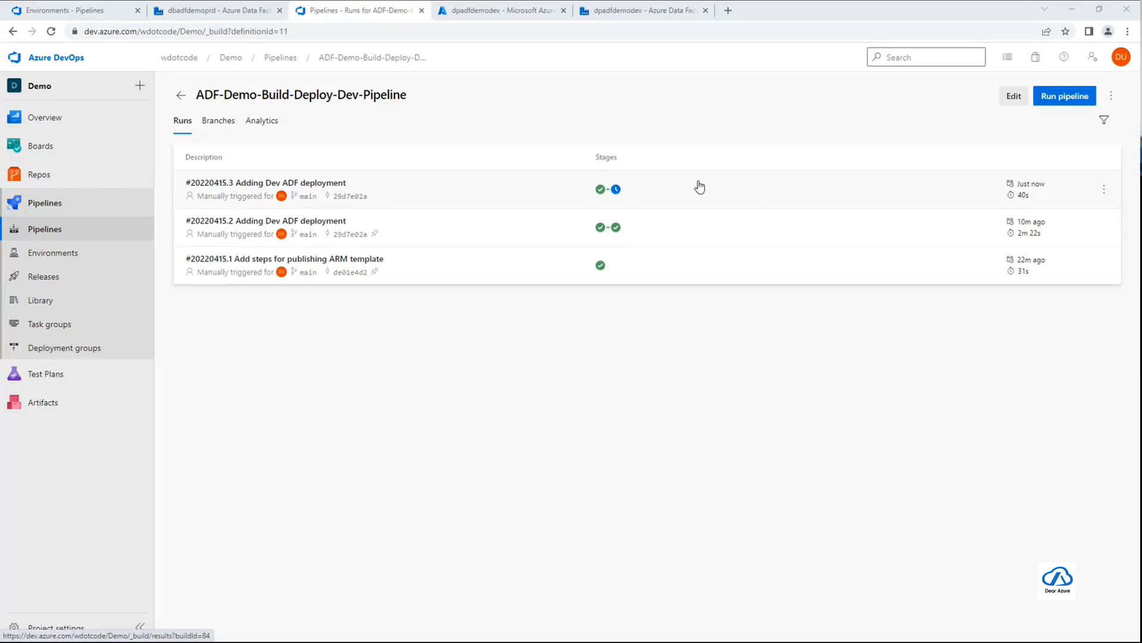
{"action": "left_click", "coordinate": [536, 195]}
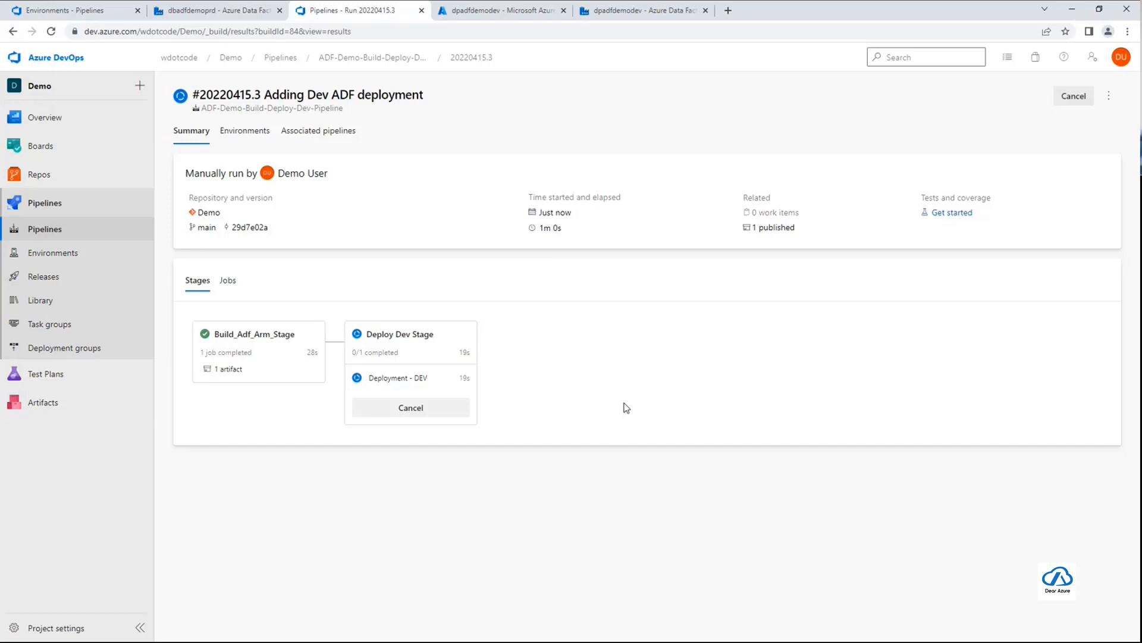
{"action": "left_click", "coordinate": [431, 353]}
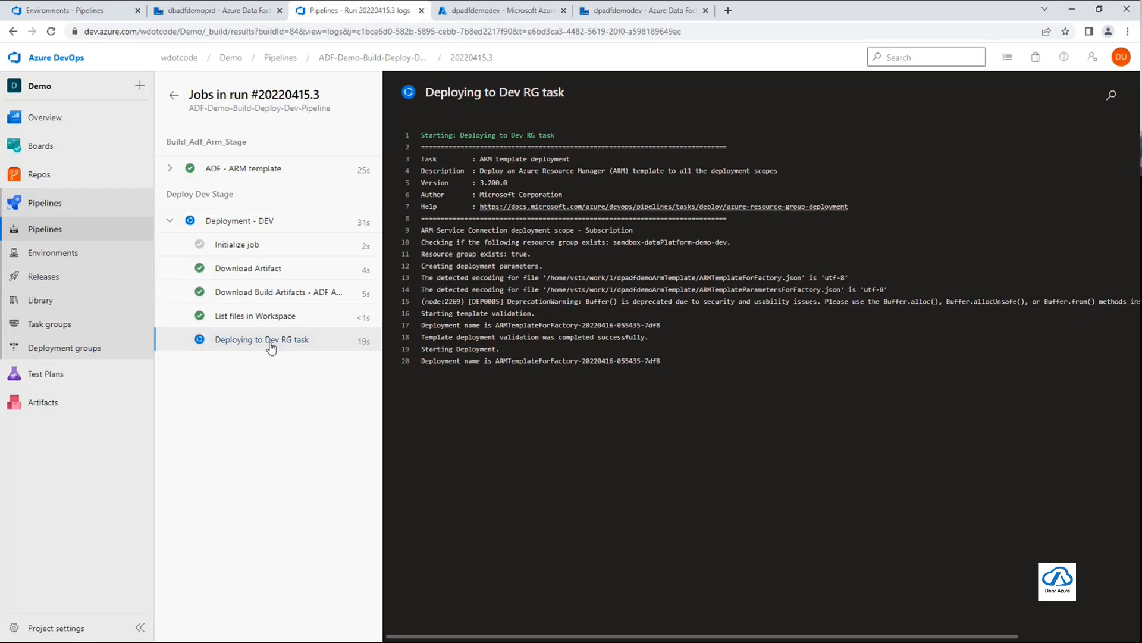
{"action": "left_click", "coordinate": [174, 95]}
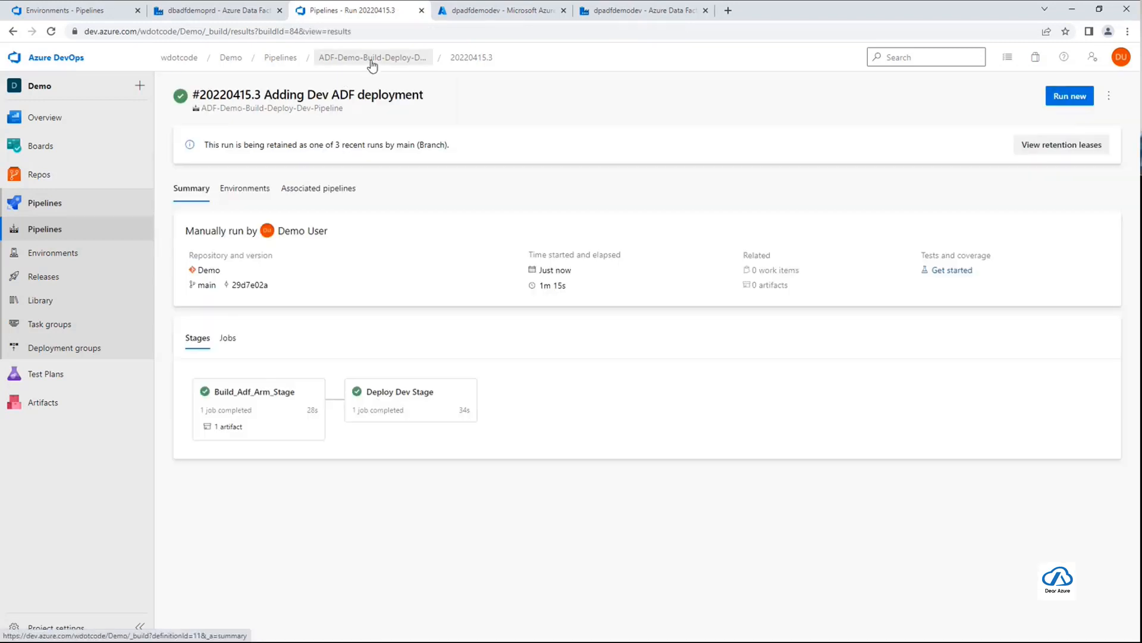
Add the tag Production to run #20220415.3 of ADF-Demo-Build-Deploy-Dev-Pipeline and save it
{"action": "left_click", "coordinate": [372, 58]}
{"action": "left_click", "coordinate": [408, 188]}
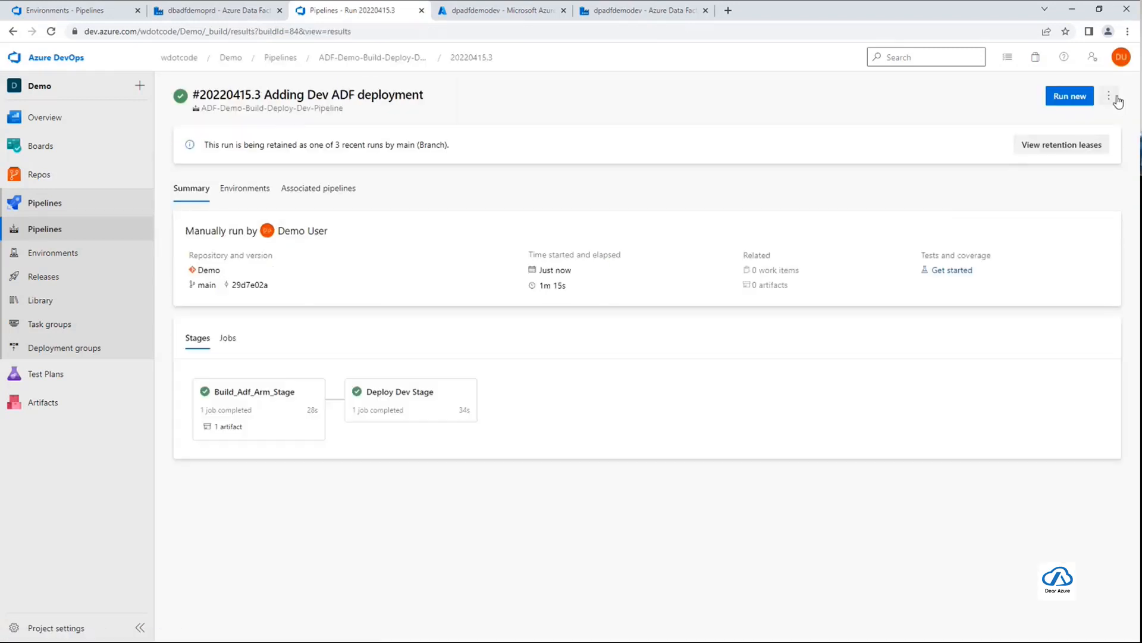
{"action": "left_click", "coordinate": [1116, 98]}
{"action": "left_click", "coordinate": [1019, 148]}
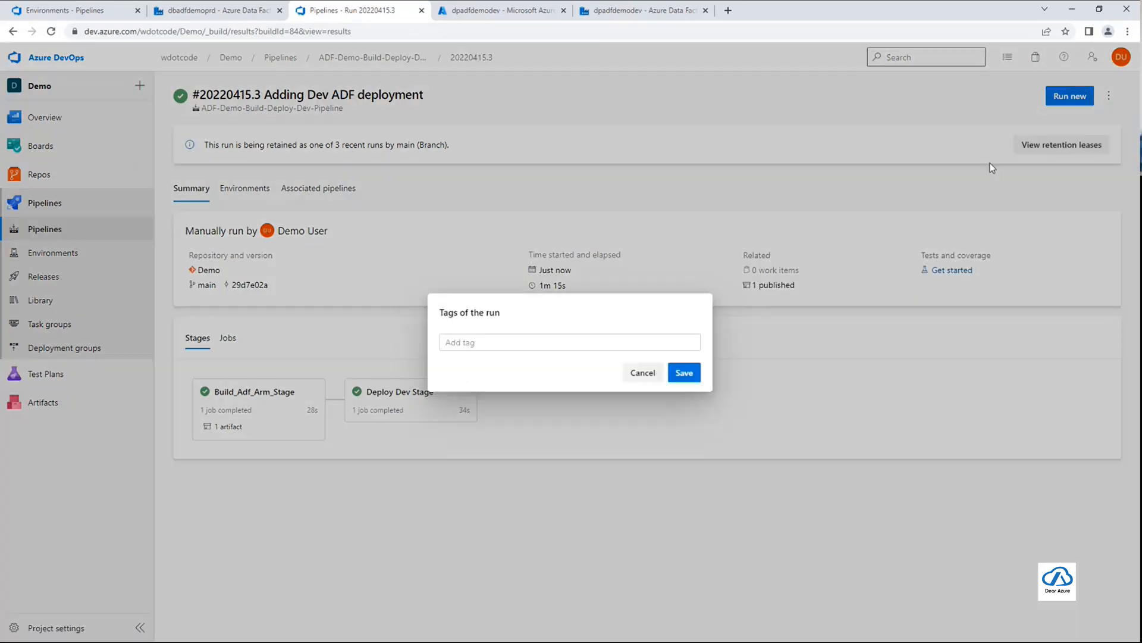
{"action": "left_click", "coordinate": [467, 345]}
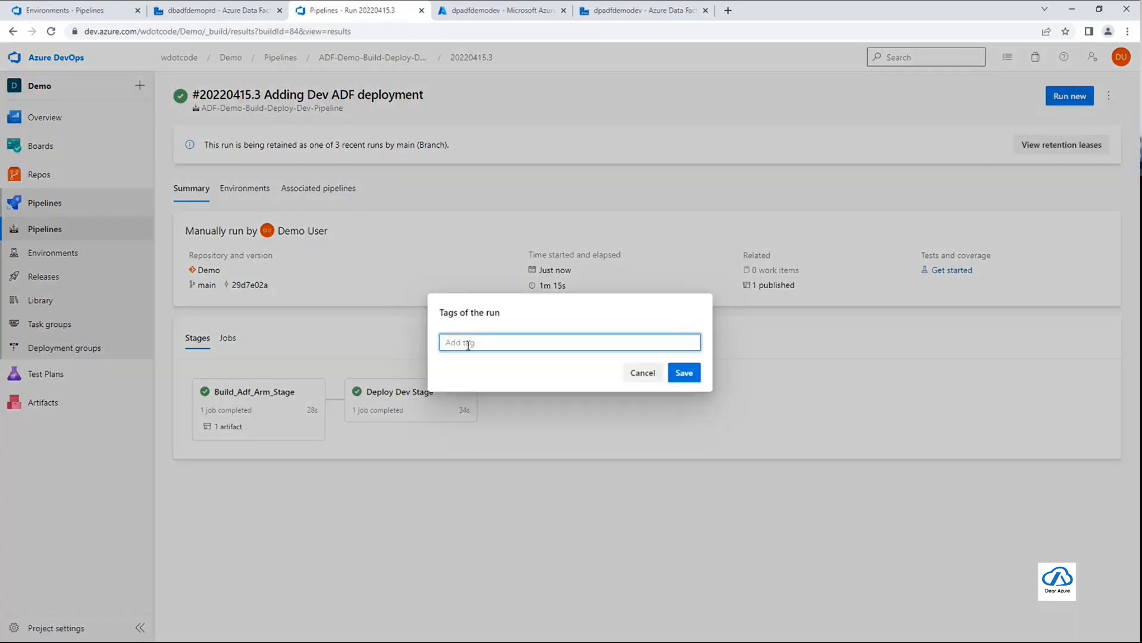
{"action": "type", "text": "Production"}
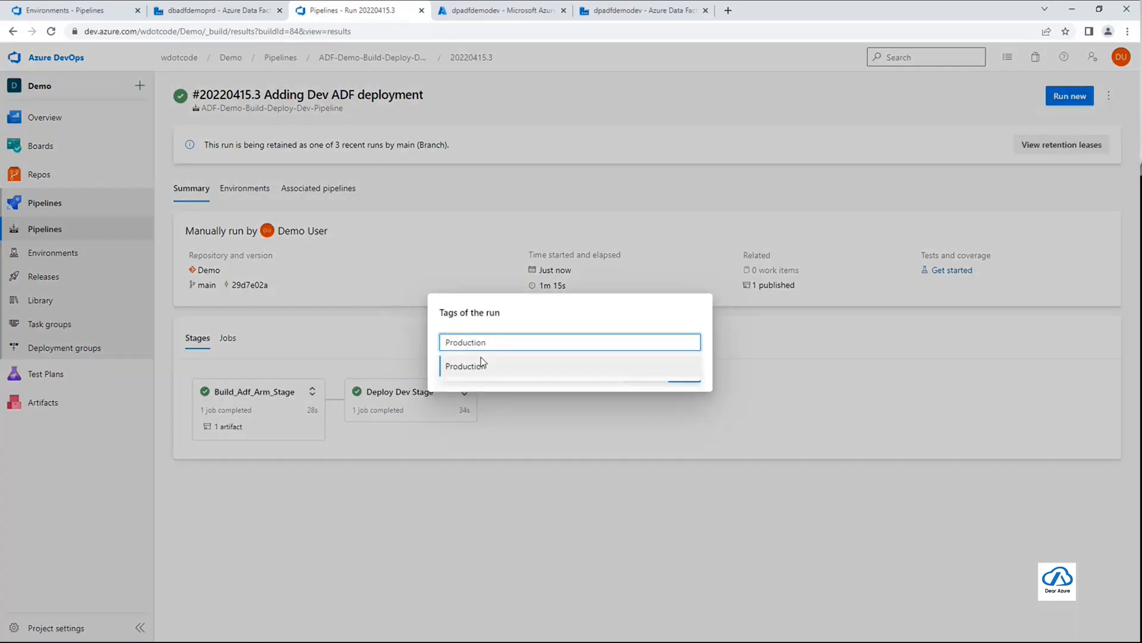
{"action": "left_click", "coordinate": [479, 365]}
{"action": "left_click", "coordinate": [685, 372]}
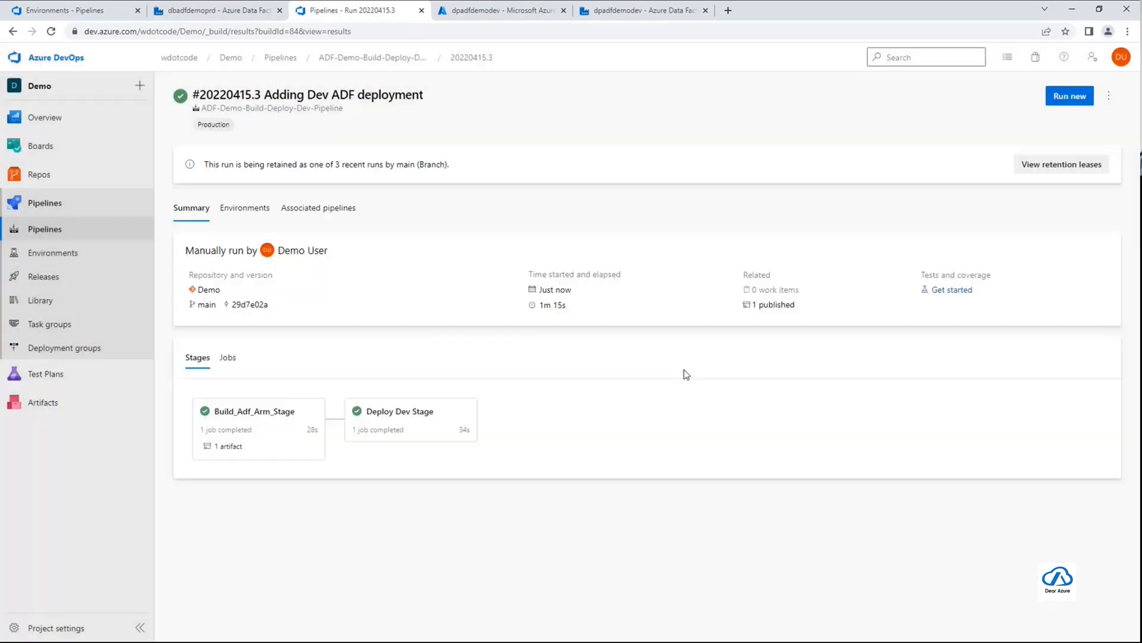
Go to ADF-Demo-Deploy-Prd-Pipeline and start a new run manually on the main branch
{"action": "left_click", "coordinate": [283, 57]}
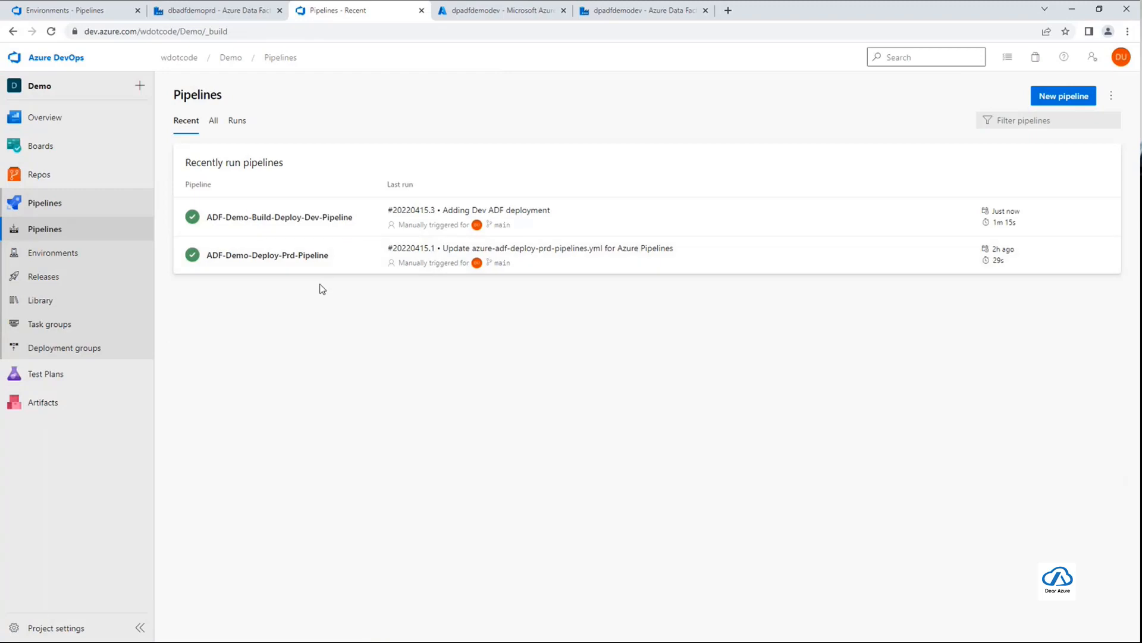
{"action": "left_click", "coordinate": [280, 255]}
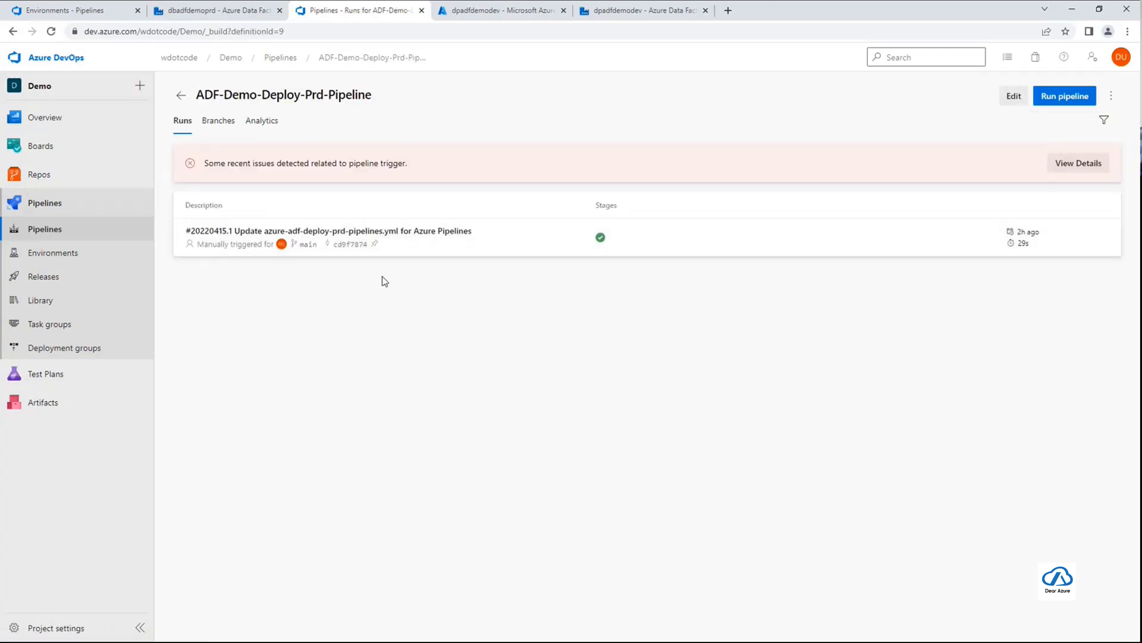
{"action": "left_click", "coordinate": [1069, 100]}
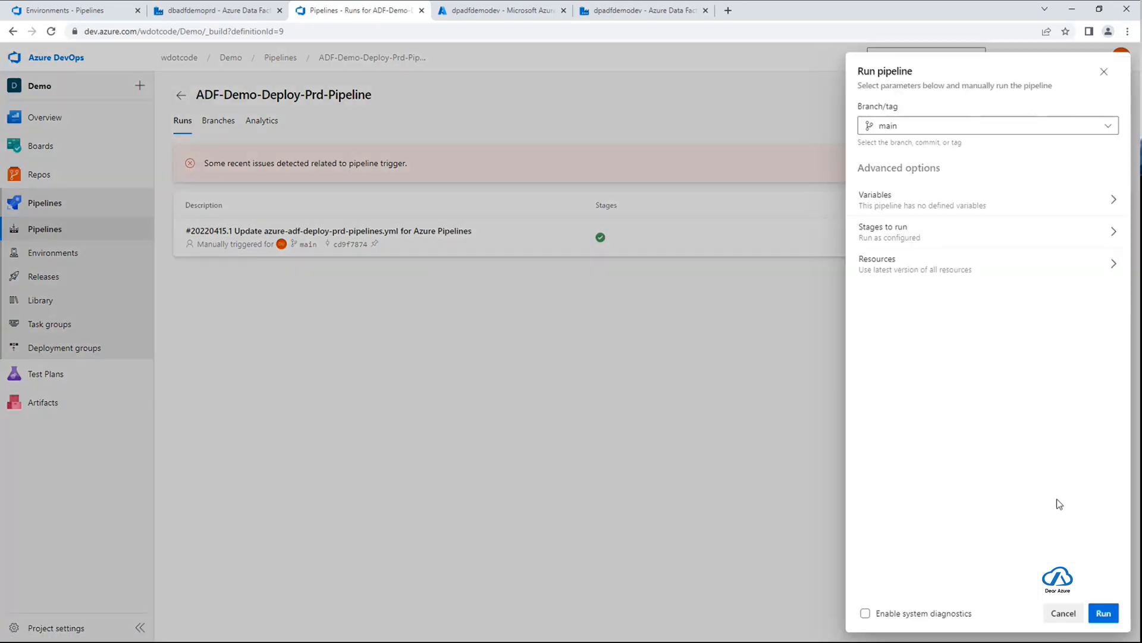
{"action": "left_click", "coordinate": [1103, 614]}
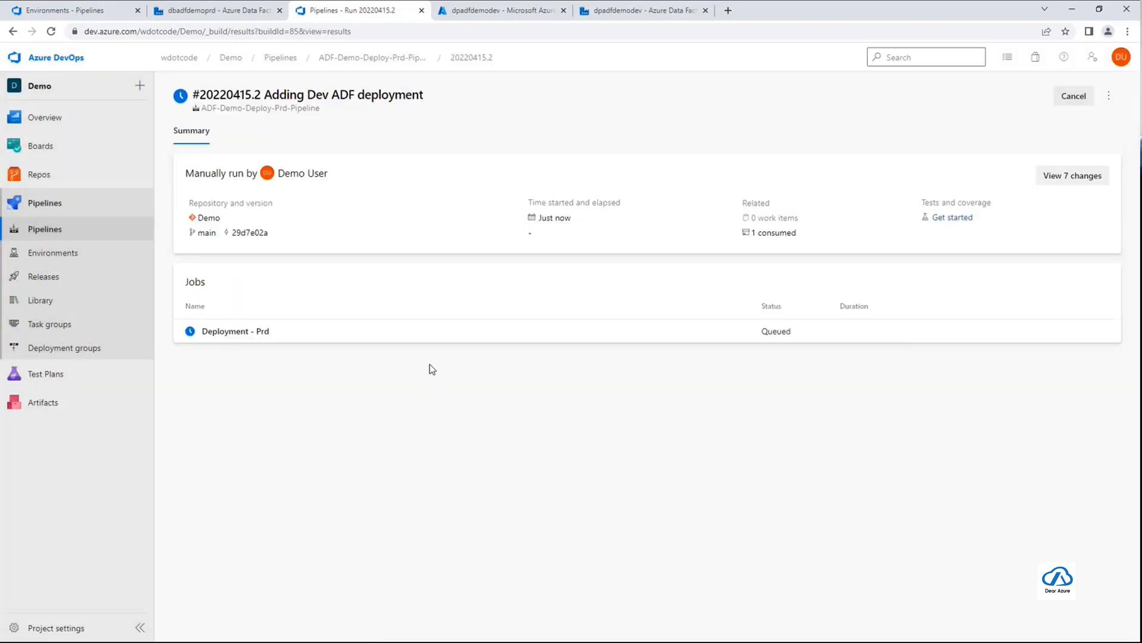
Open the Deployment - Prd job and permit the pipeline to access the PRD environment
{"action": "left_click", "coordinate": [356, 331]}
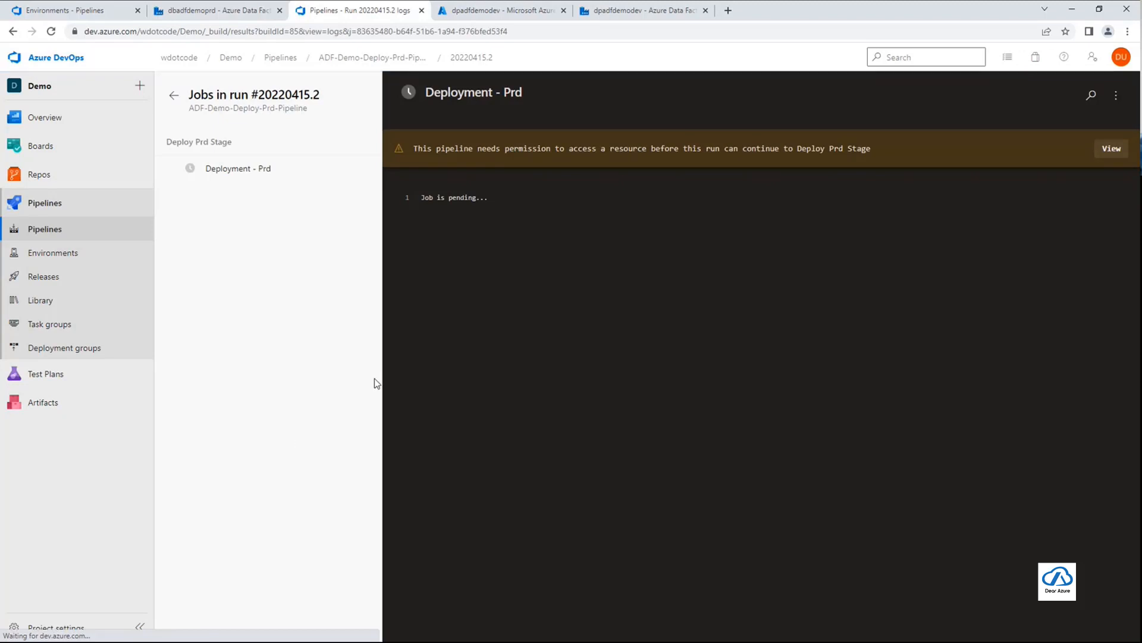
{"action": "left_click", "coordinate": [1112, 148]}
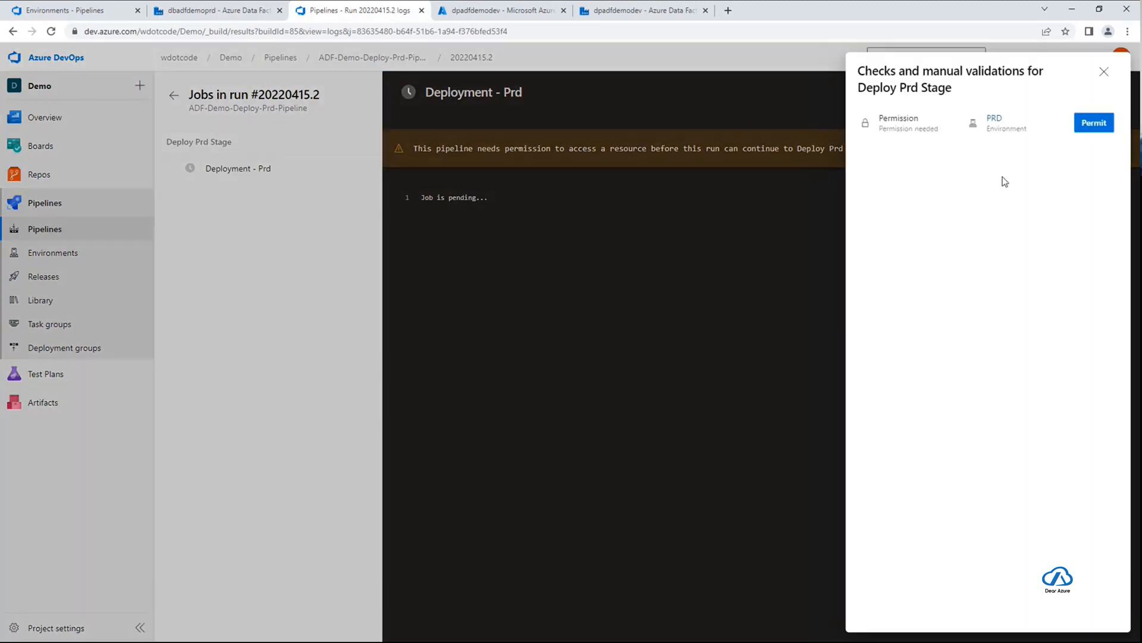
{"action": "left_click", "coordinate": [1104, 122]}
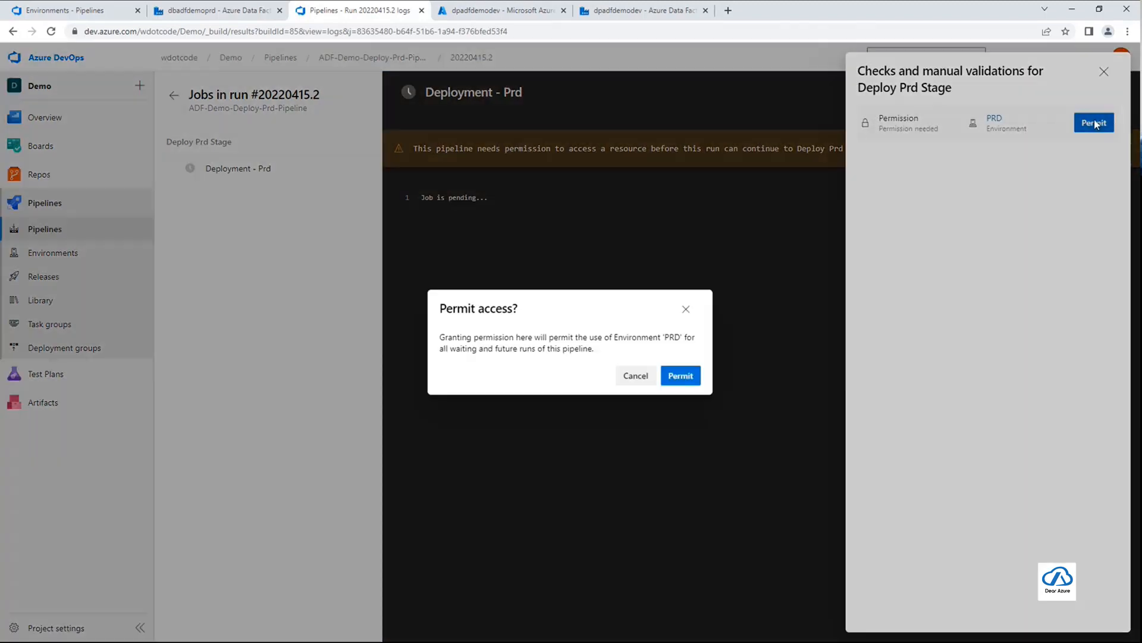
{"action": "left_click", "coordinate": [678, 377]}
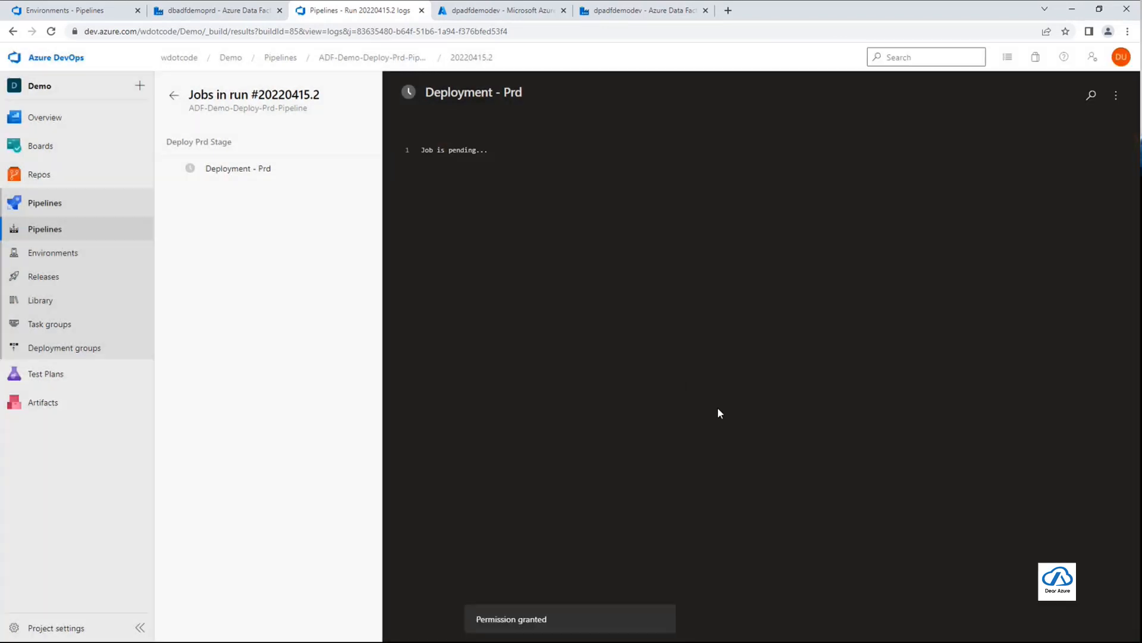
Return to the new production run's summary and approve its pending review for Deploy Prd Stage
{"action": "left_click", "coordinate": [372, 58]}
{"action": "left_click", "coordinate": [508, 241]}
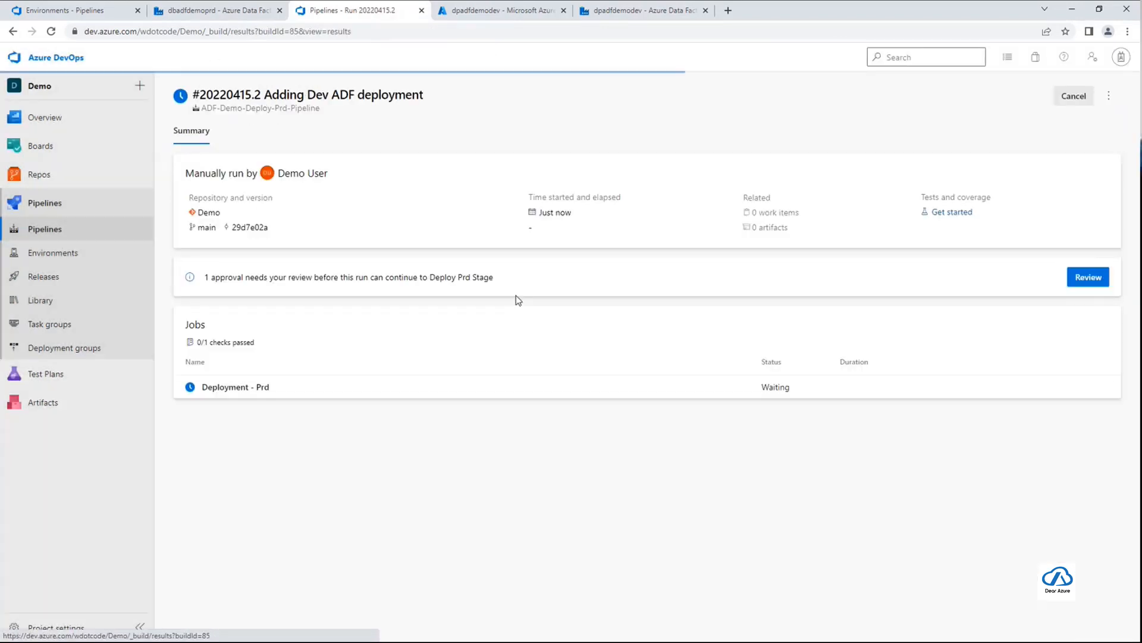
{"action": "mouse_move", "coordinate": [212, 283]}
{"action": "left_mouse_down"}
{"action": "mouse_move", "coordinate": [492, 283]}
{"action": "mouse_move", "coordinate": [204, 284]}
{"action": "left_mouse_up"}
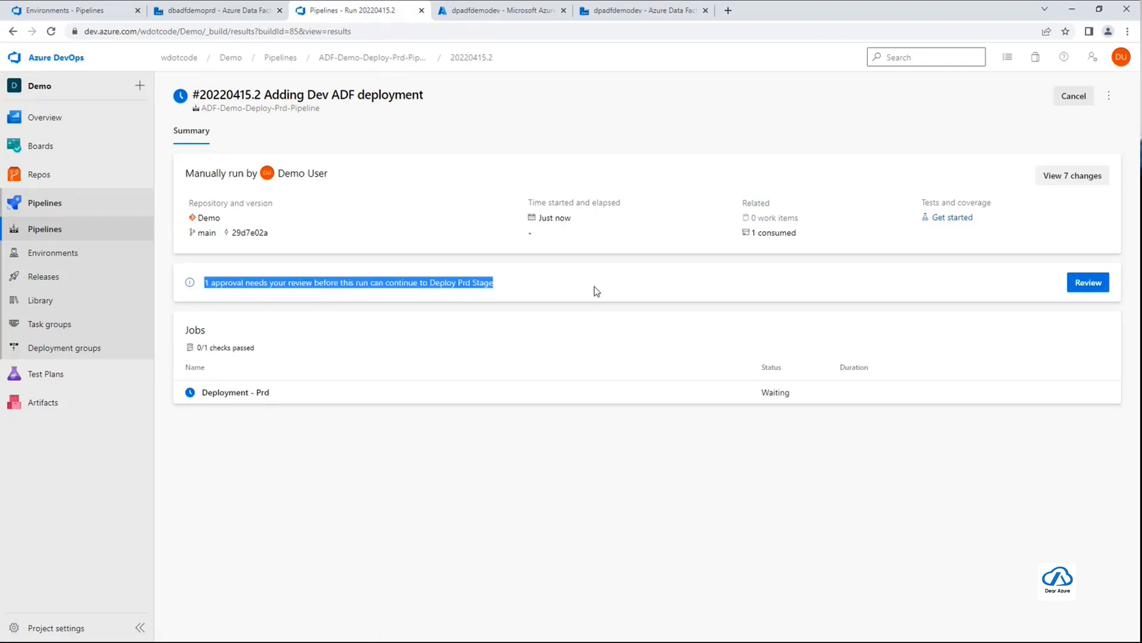
{"action": "left_click", "coordinate": [1089, 284]}
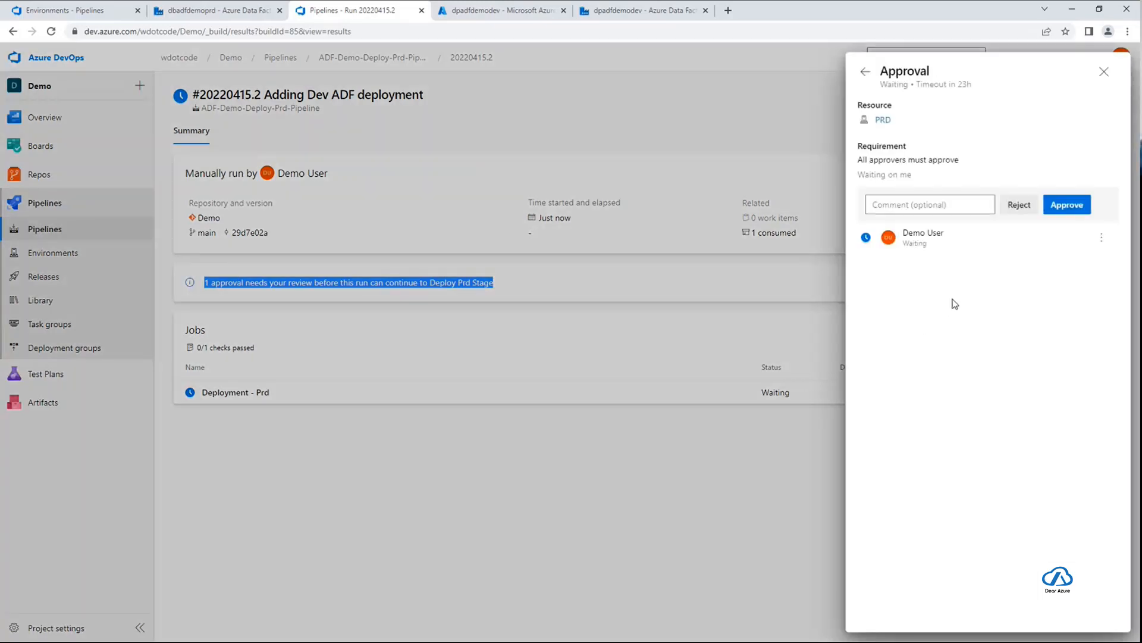
{"action": "left_click", "coordinate": [1081, 209]}
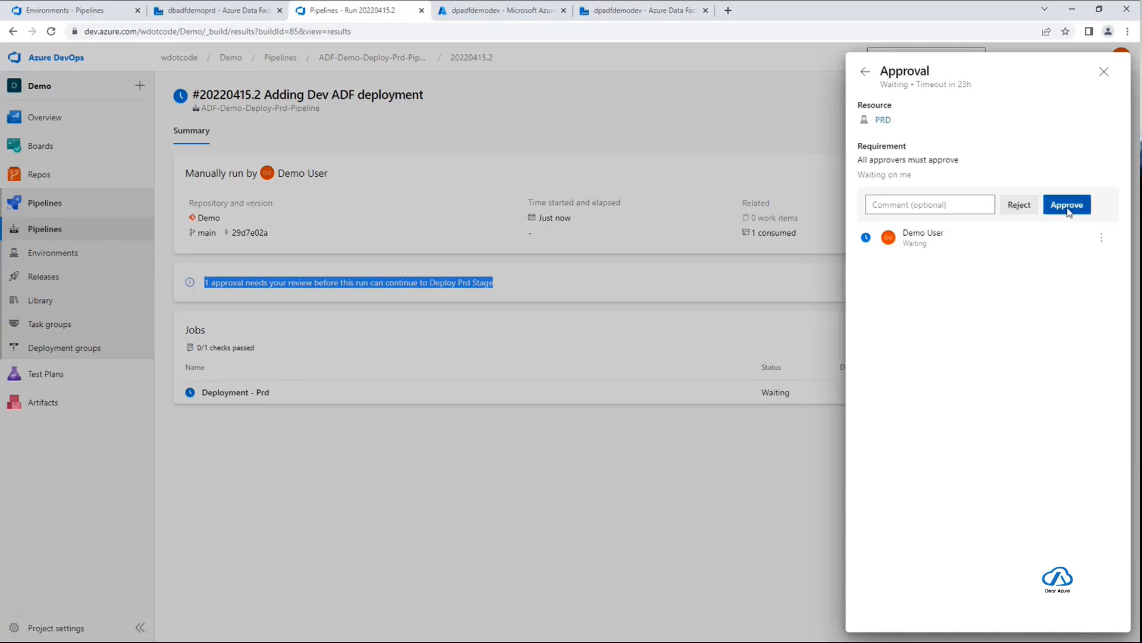
{"action": "left_click", "coordinate": [1068, 206]}
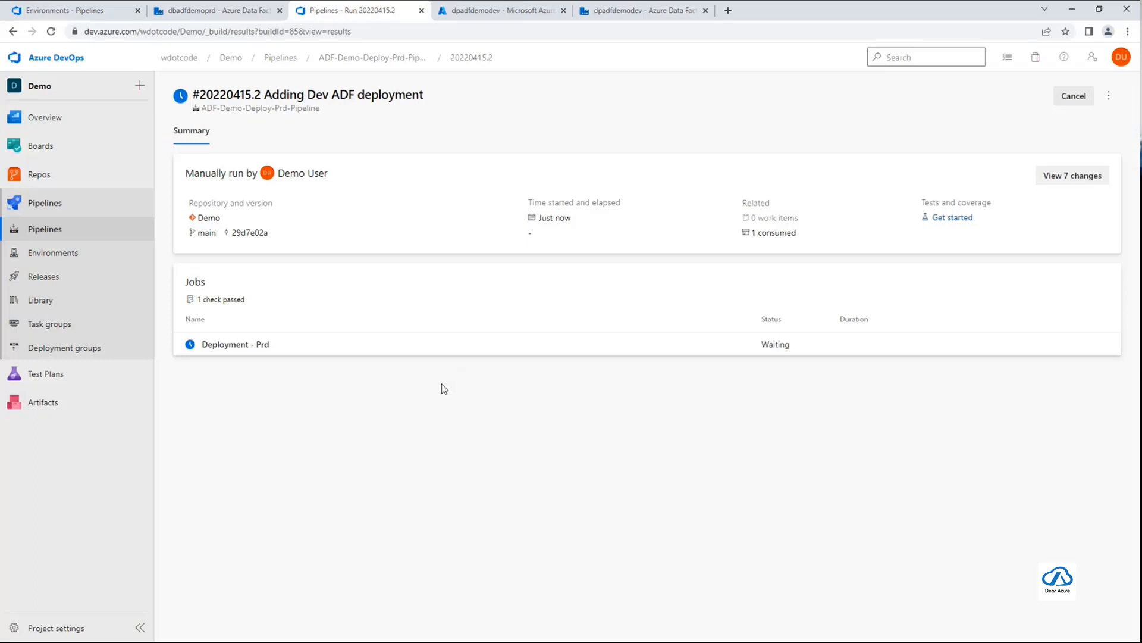
Inspect the Deployment - Prd job's Download and List files in Workspace logs, checking the files and the source build number
{"action": "left_click", "coordinate": [303, 352]}
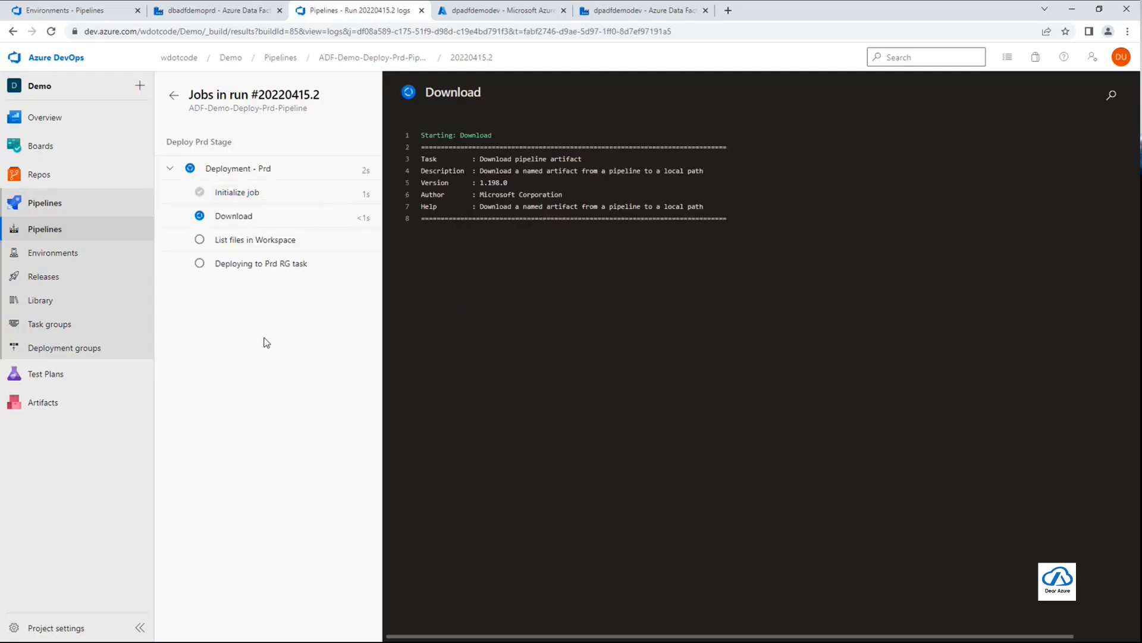
{"action": "left_click", "coordinate": [233, 223]}
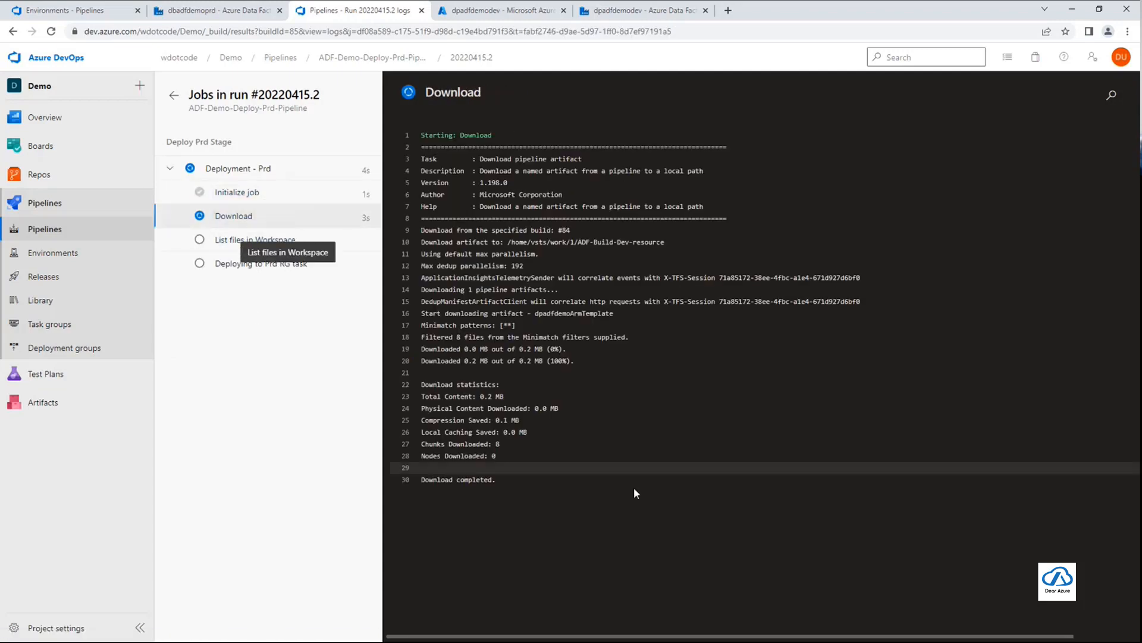
{"action": "left_click", "coordinate": [255, 241]}
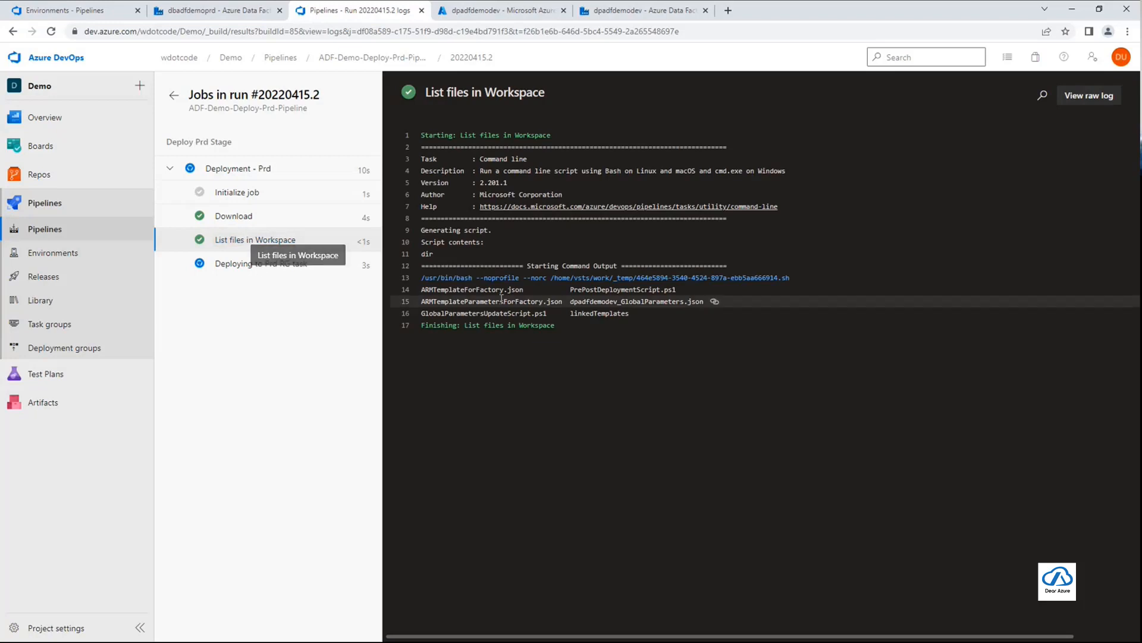
{"action": "left_click_drag", "start_coordinate": [473, 289], "coordinate": [553, 314]}
{"action": "left_click", "coordinate": [669, 425]}
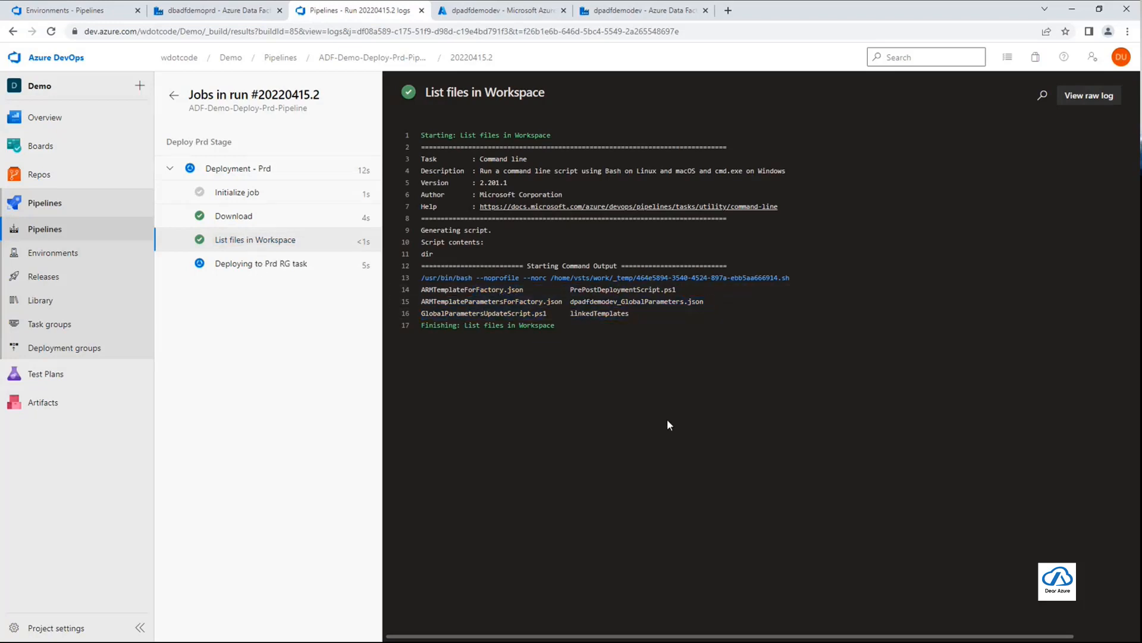
{"action": "left_click", "coordinate": [234, 217]}
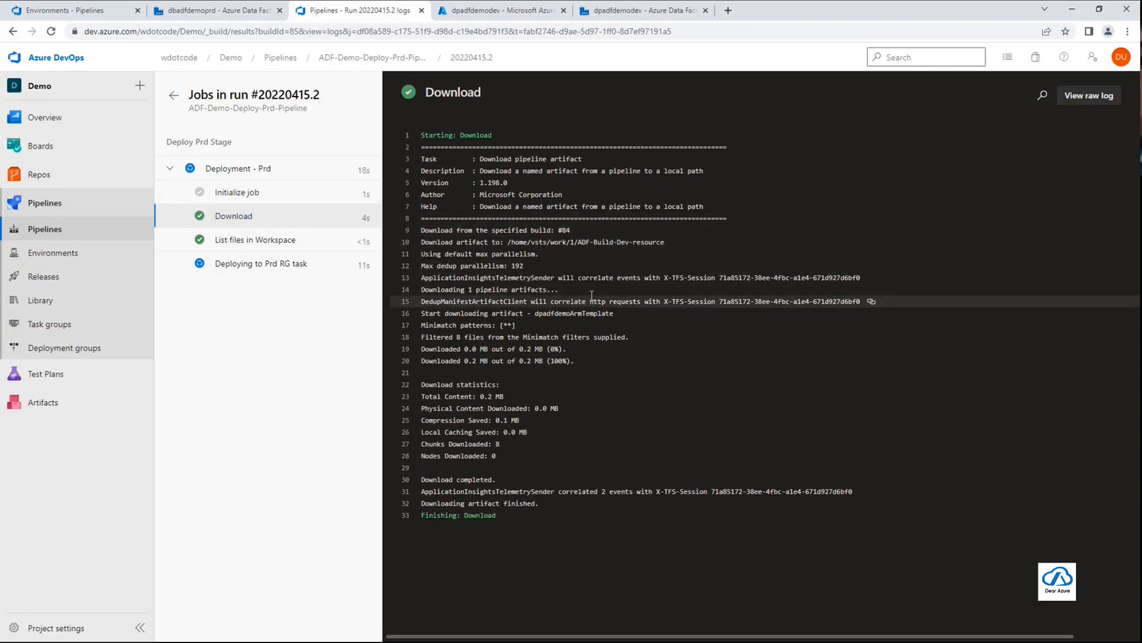
{"action": "double_click", "coordinate": [566, 230]}
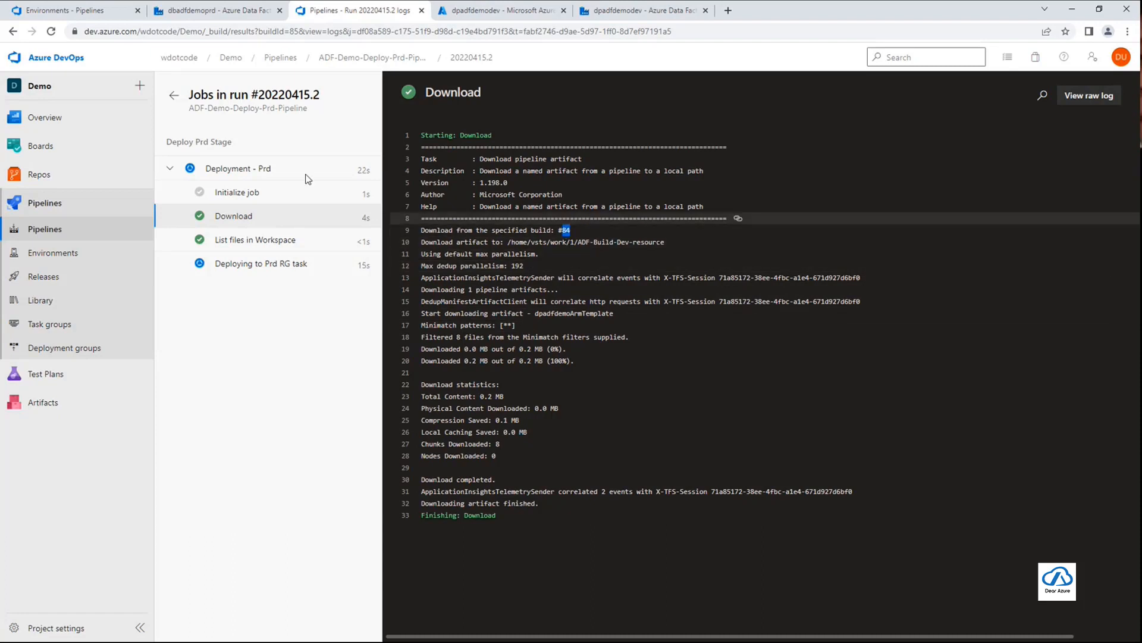
Open dev pipeline run #20220415.3 in a separate browser tab and check the build ID in its URL
{"action": "right_click", "coordinate": [70, 232]}
{"action": "left_click", "coordinate": [107, 241]}
{"action": "left_click", "coordinate": [490, 12]}
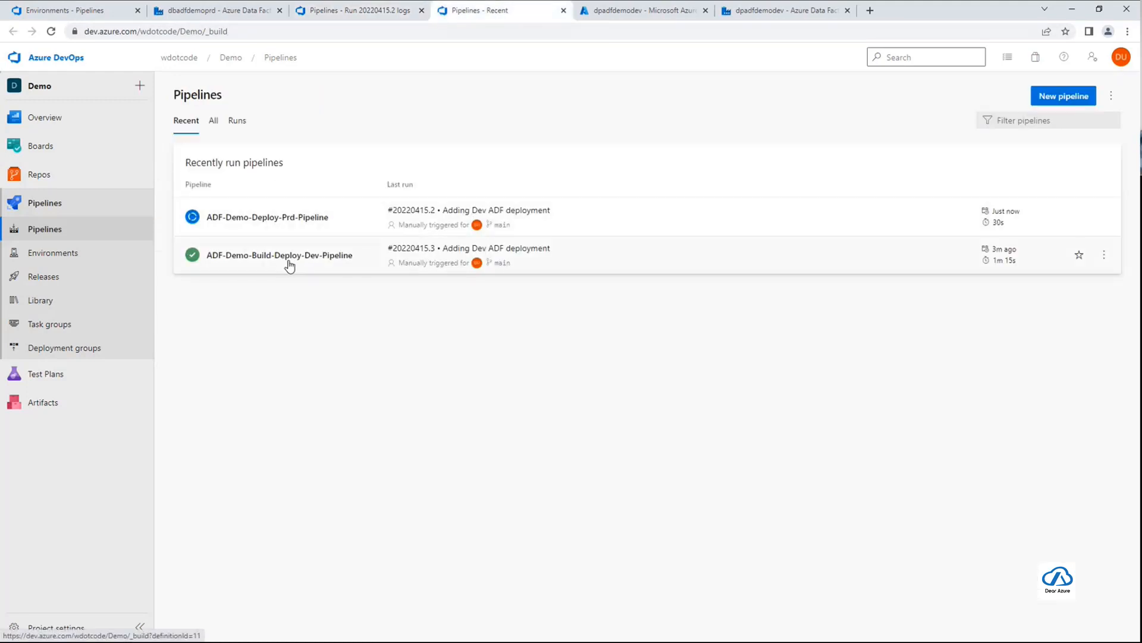
{"action": "left_click", "coordinate": [289, 263]}
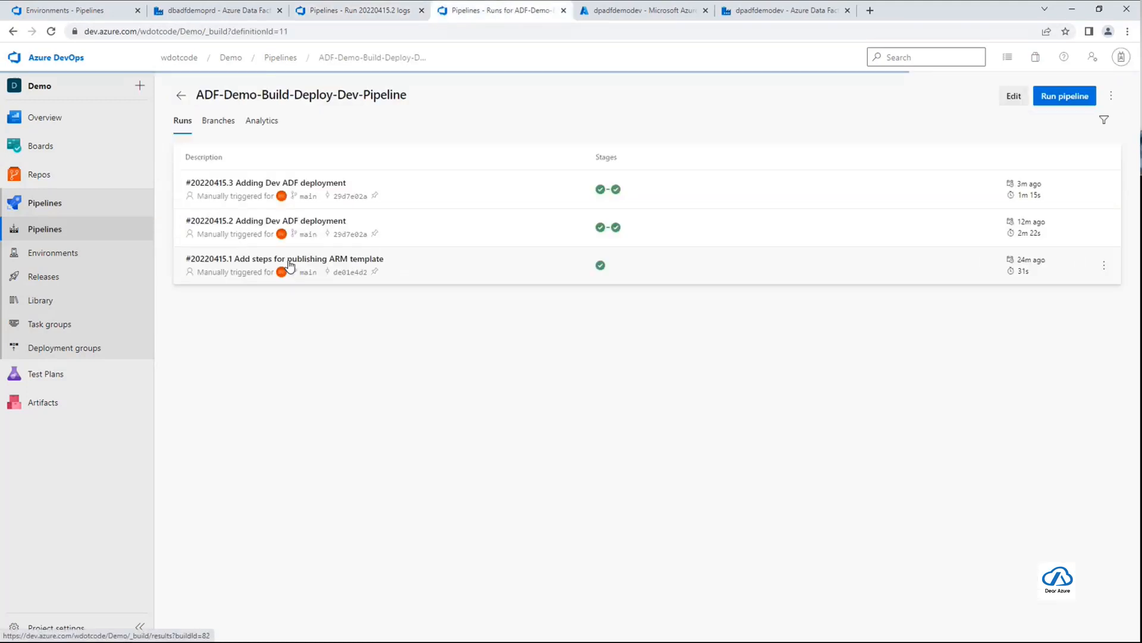
{"action": "left_click", "coordinate": [446, 198]}
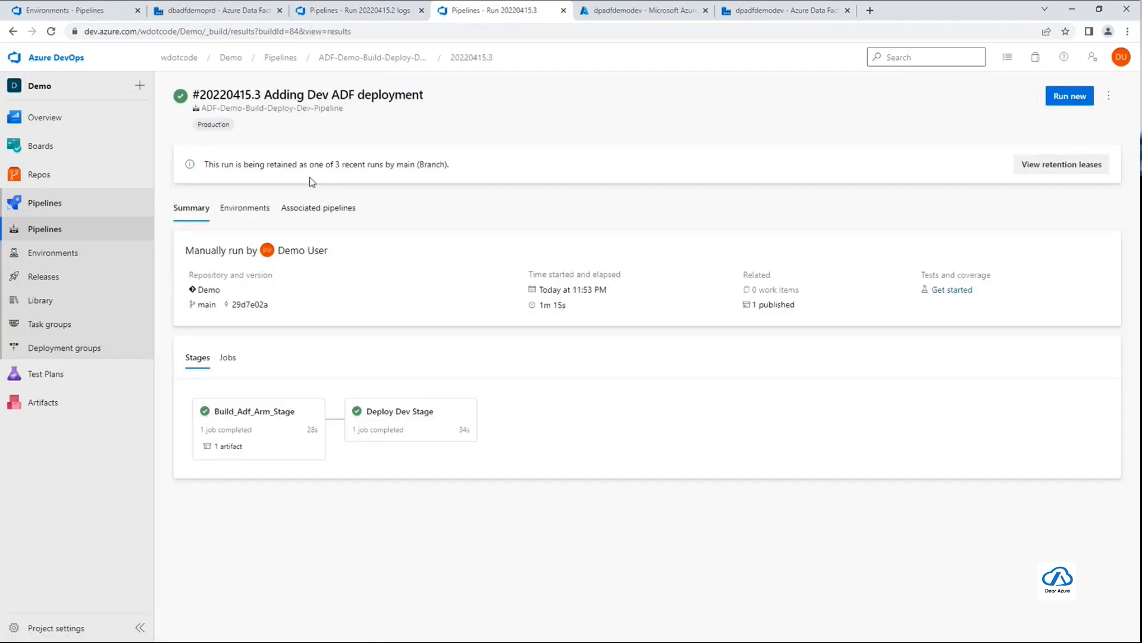
{"action": "double_click", "coordinate": [296, 32]}
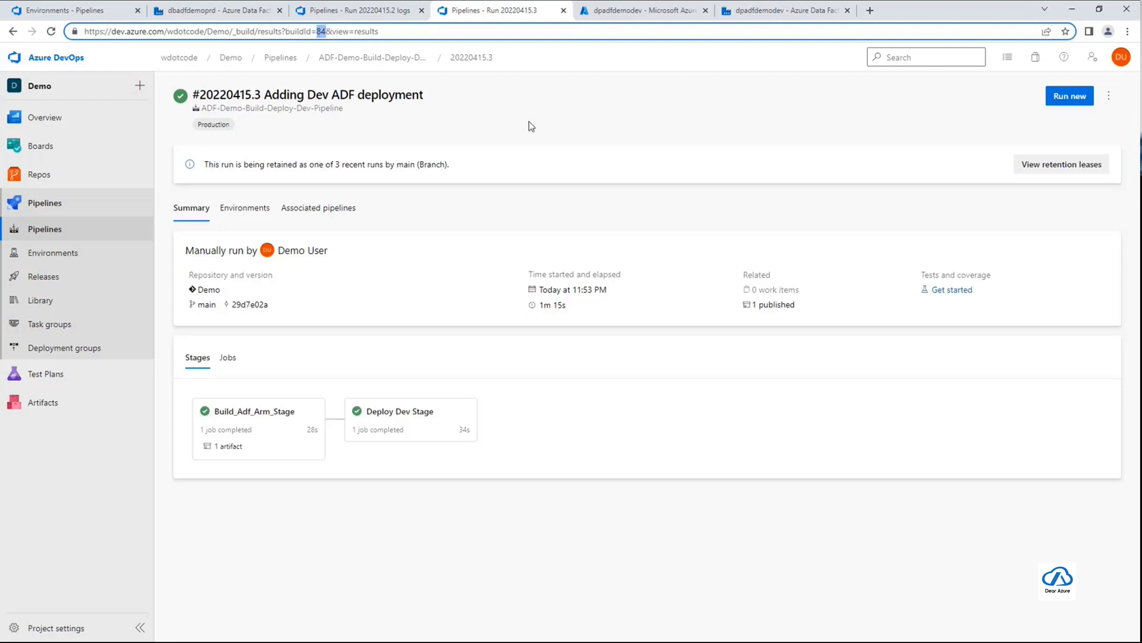
{"action": "left_click", "coordinate": [565, 109]}
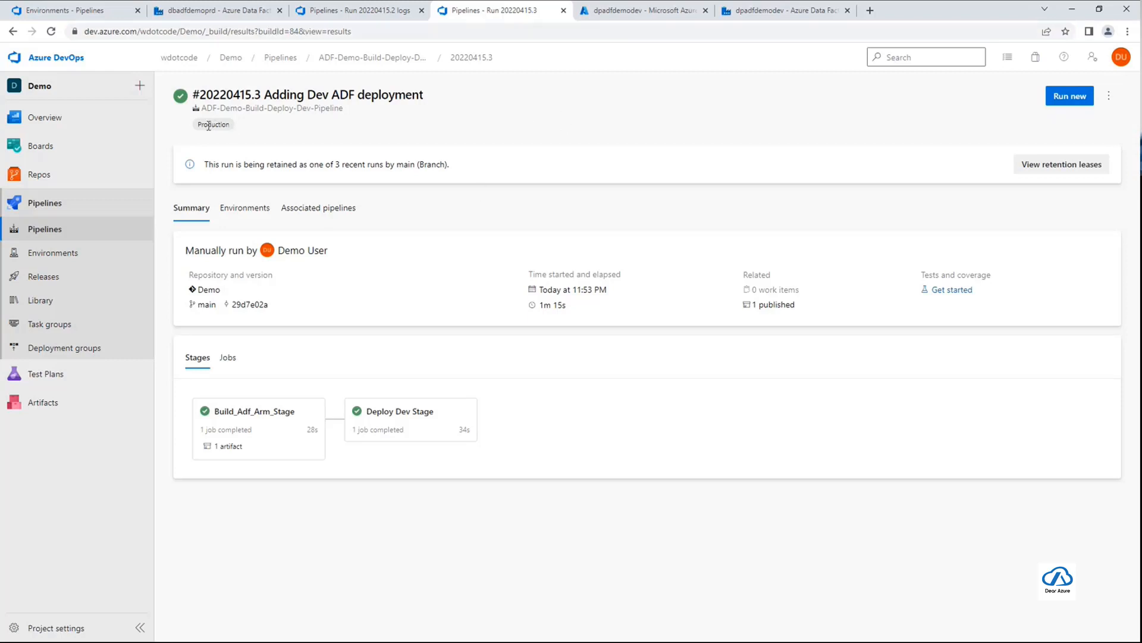
Inspect the production run's Deploying to Prd RG task, Finalize Job and Report build status logs, and return to the pipeline's runs list
{"action": "left_click", "coordinate": [305, 11]}
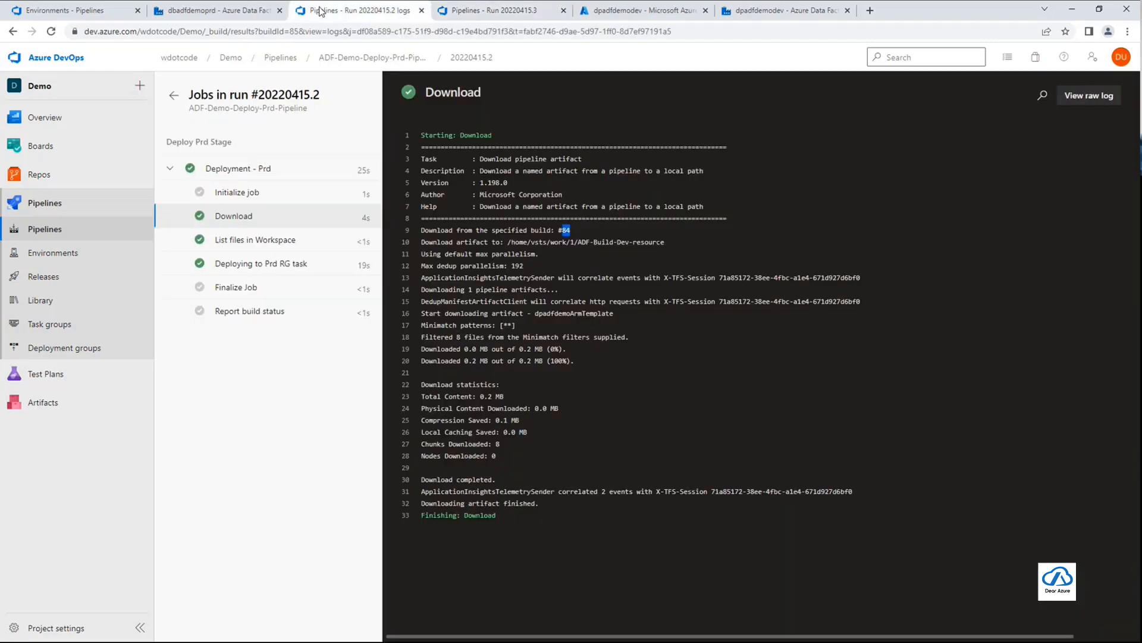
{"action": "left_click", "coordinate": [238, 265]}
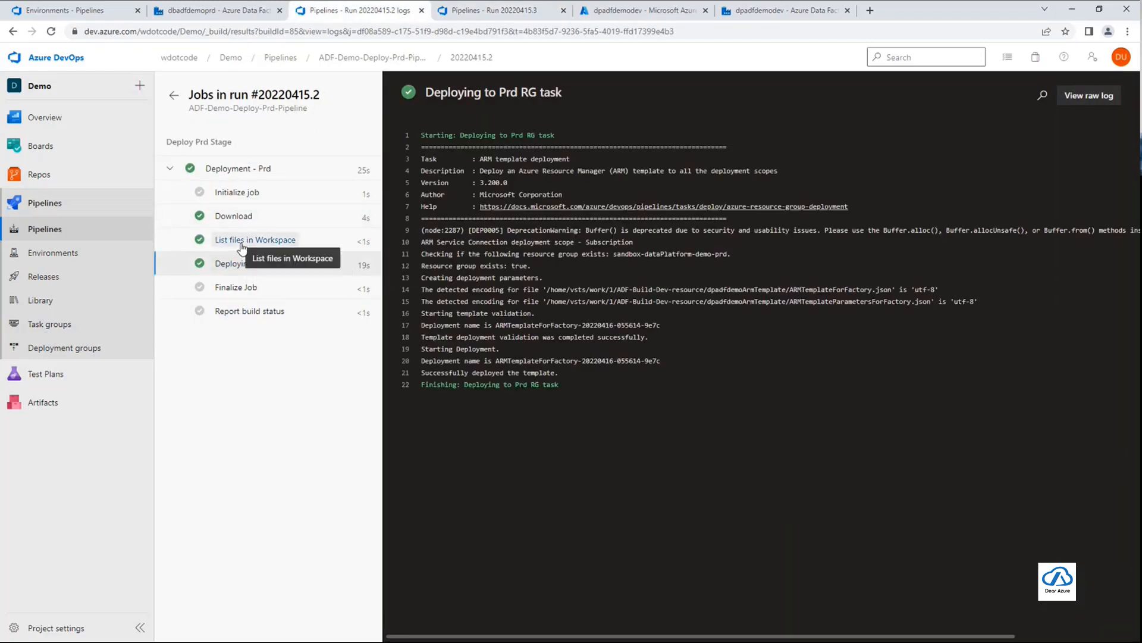
{"action": "left_click", "coordinate": [246, 290]}
{"action": "left_click", "coordinate": [262, 312]}
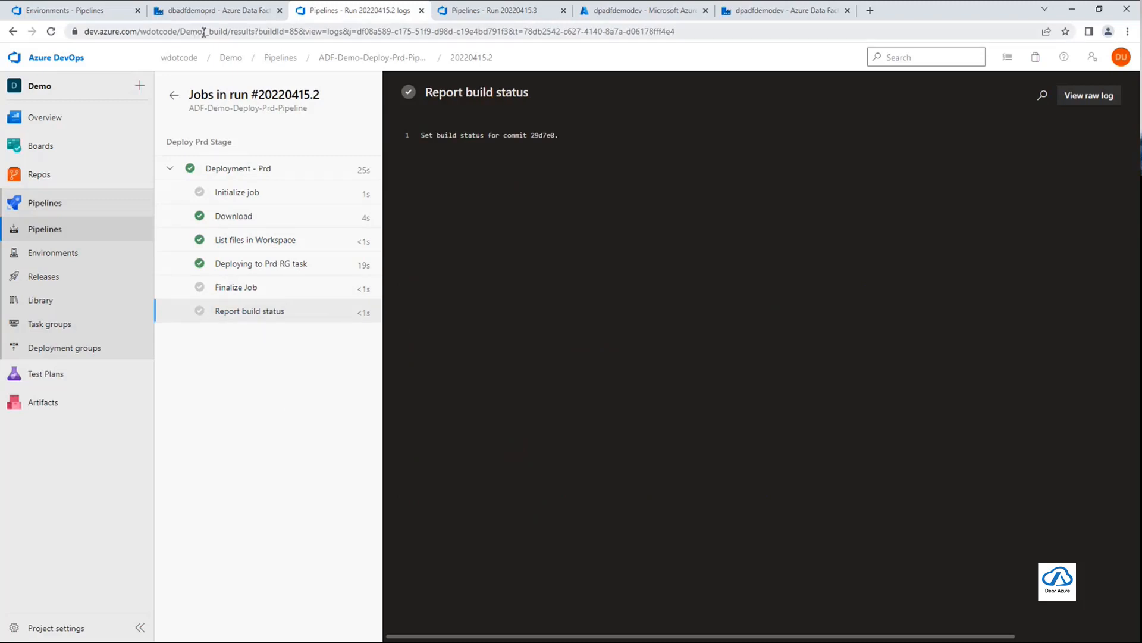
{"action": "left_click", "coordinate": [364, 58]}
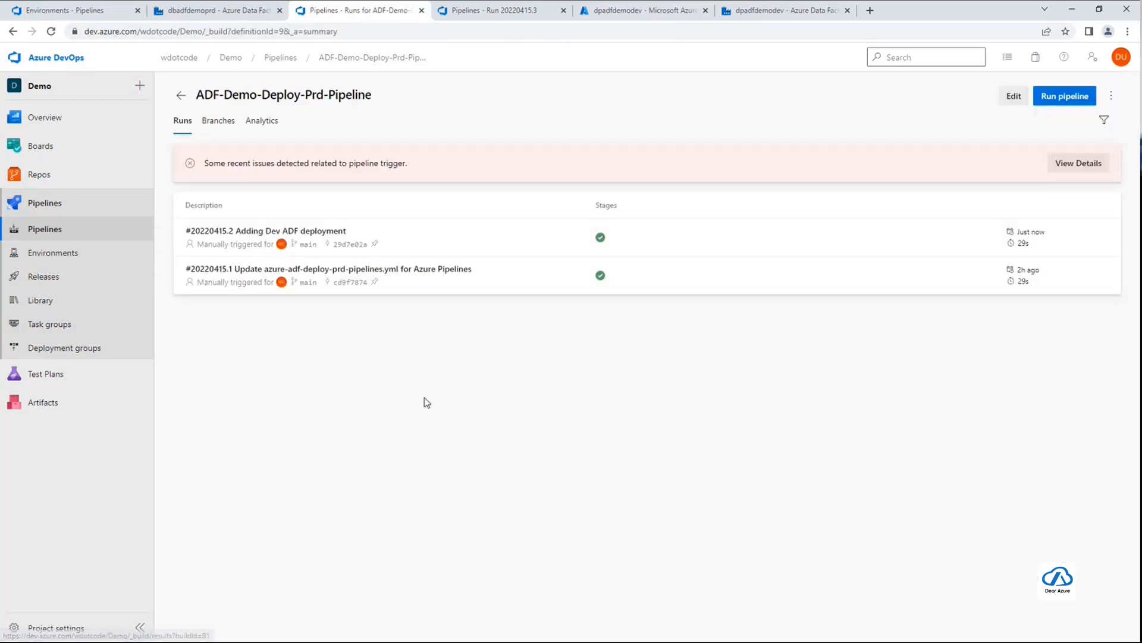
Reload the dbadfdemoprd data factory and expand its authoring resources to examine the deployed pipelines, datasets and data flows
{"action": "left_click", "coordinate": [226, 12]}
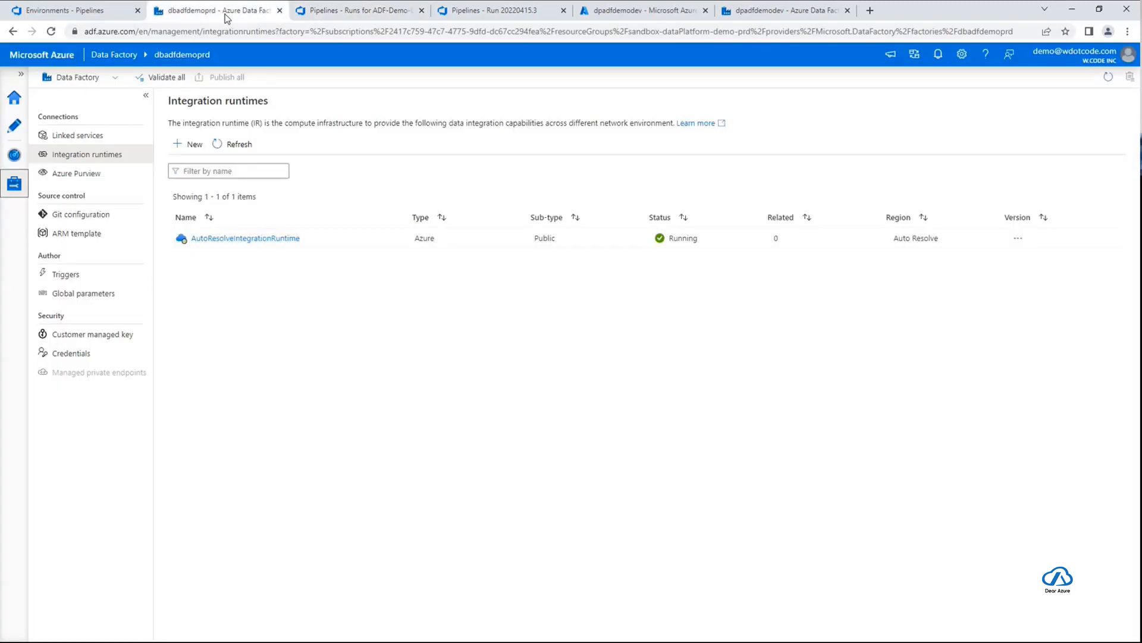
{"action": "left_click", "coordinate": [52, 33]}
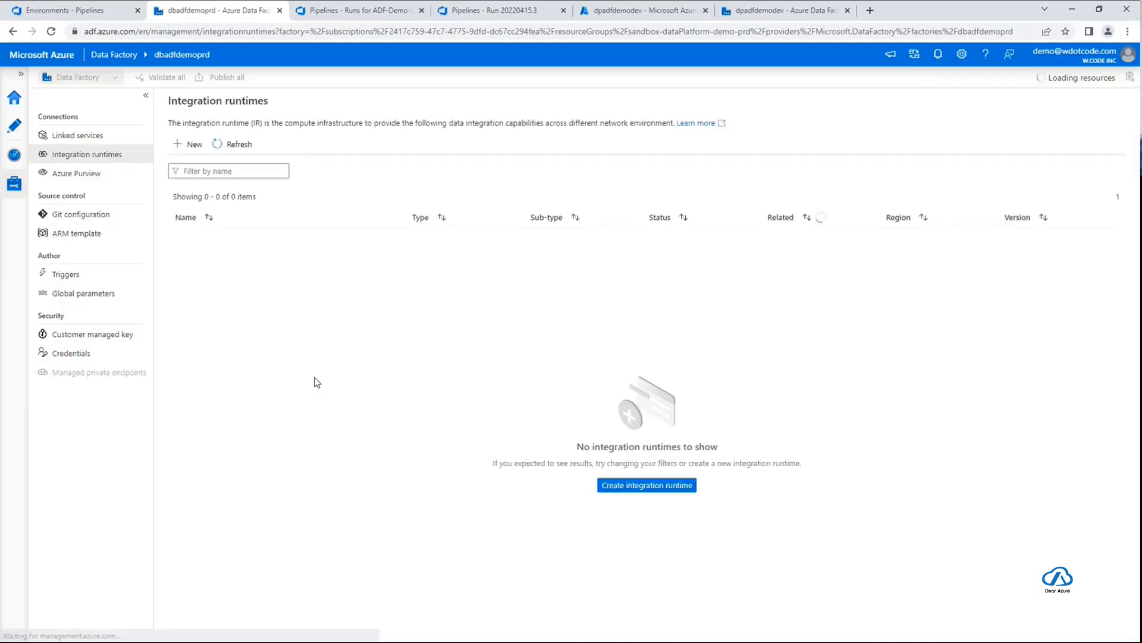
{"action": "left_click", "coordinate": [14, 132]}
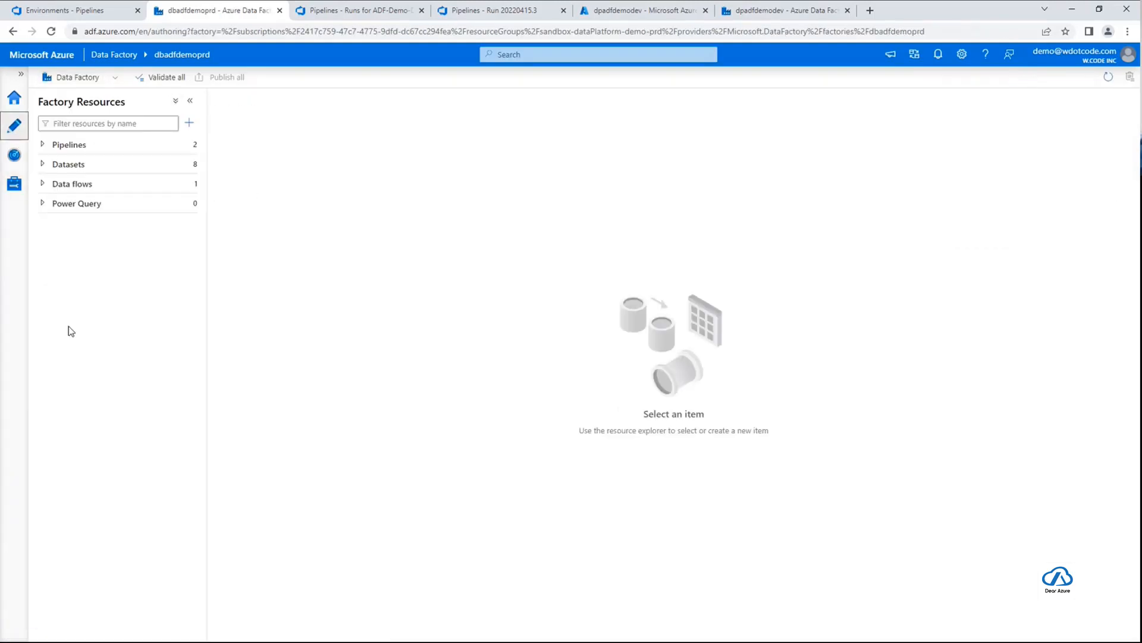
{"action": "left_click", "coordinate": [42, 146]}
{"action": "left_click", "coordinate": [41, 203]}
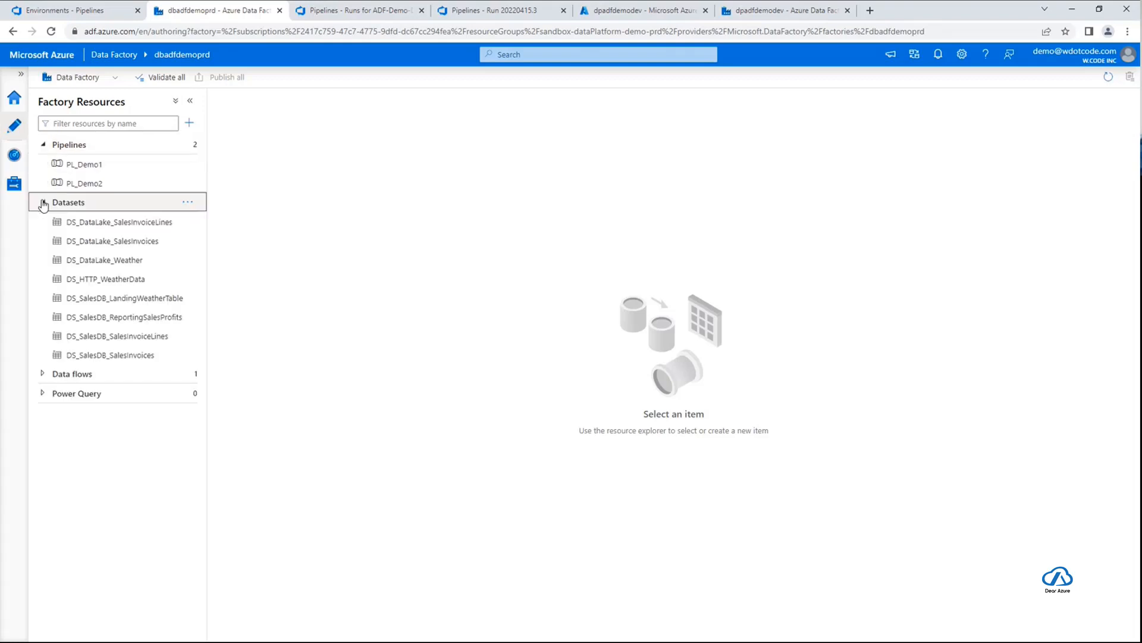
{"action": "left_click", "coordinate": [41, 374]}
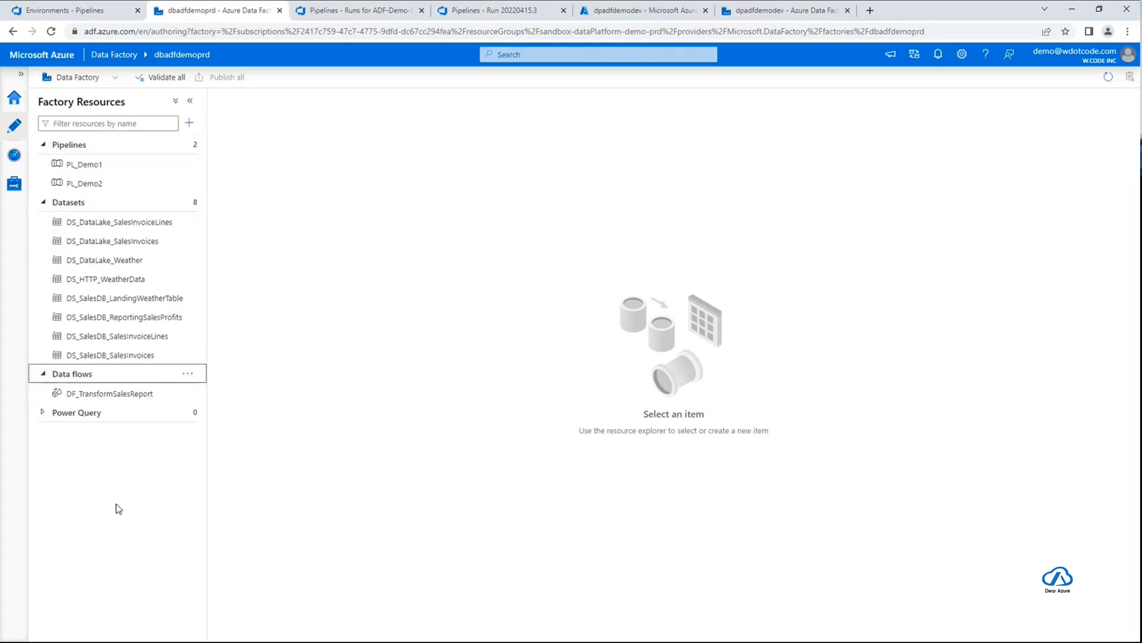
Open the production factory's linked services and check the storage URL in the LS_DataLake JSON code, closing it without changes
{"action": "left_click", "coordinate": [13, 186]}
{"action": "left_click", "coordinate": [98, 140]}
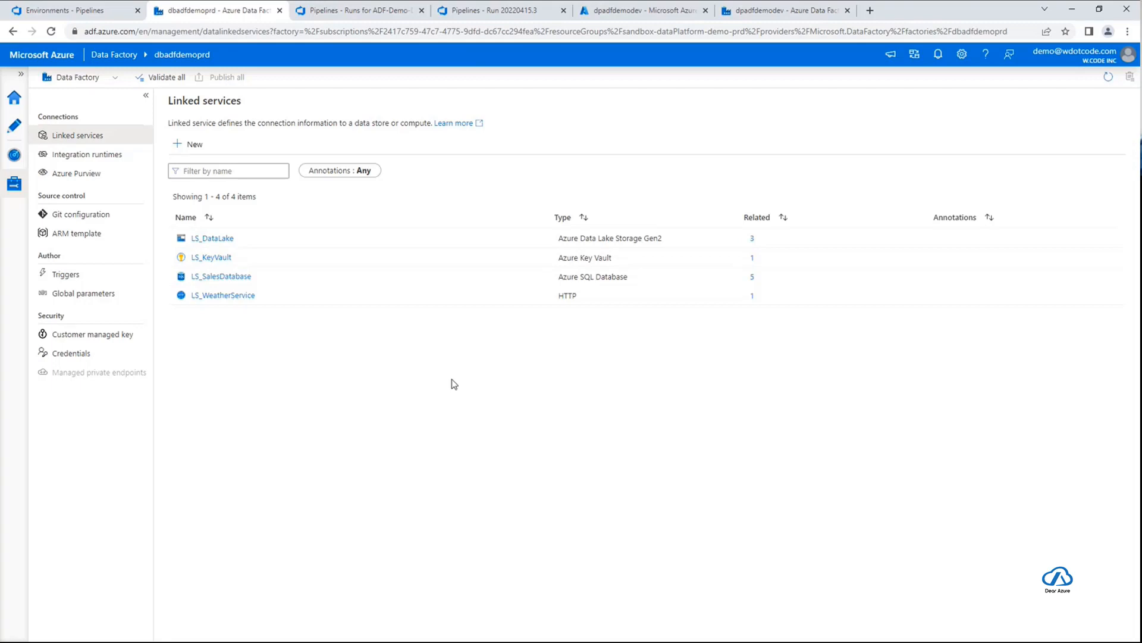
{"action": "mouse_move", "coordinate": [500, 237]}
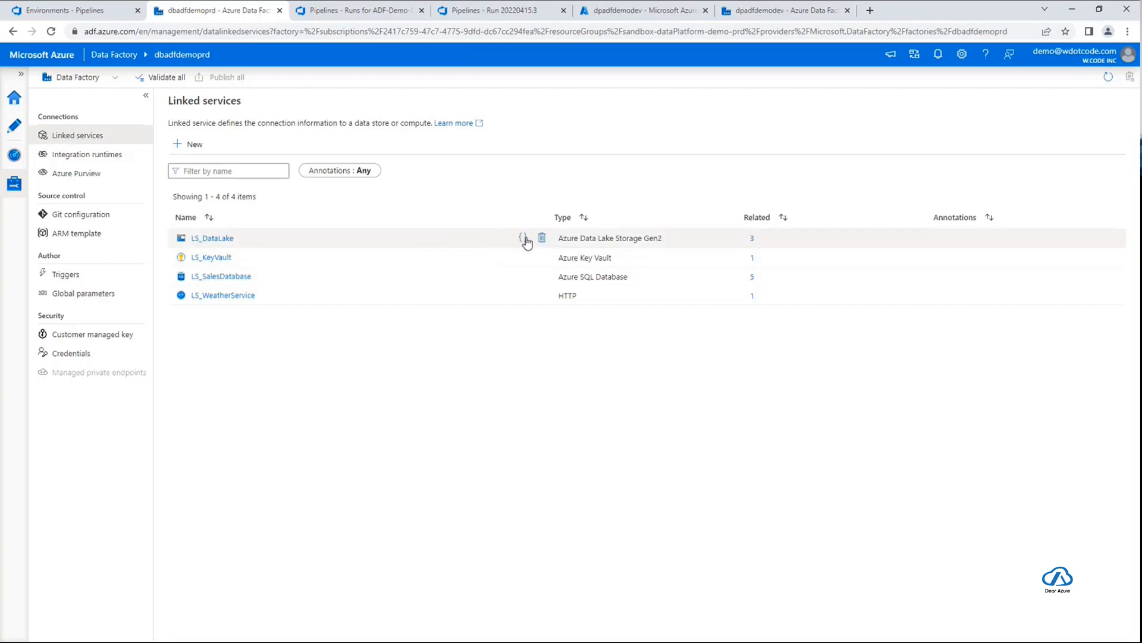
{"action": "left_click", "coordinate": [526, 241]}
{"action": "left_click_drag", "start_coordinate": [251, 214], "coordinate": [262, 220]}
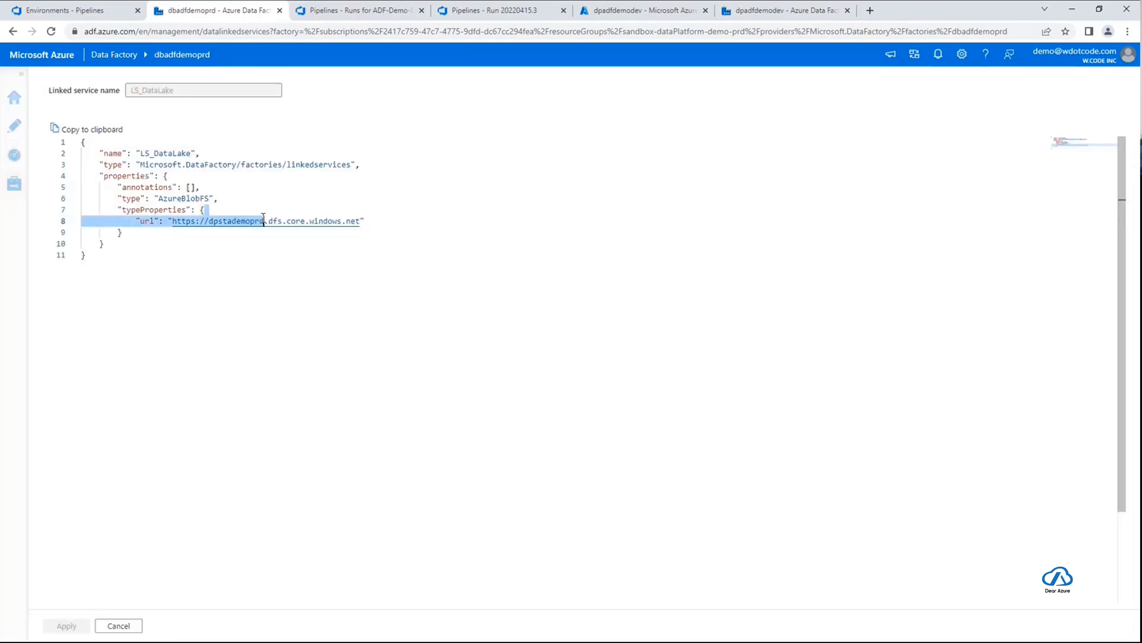
{"action": "left_click", "coordinate": [265, 220]}
{"action": "left_click", "coordinate": [100, 626]}
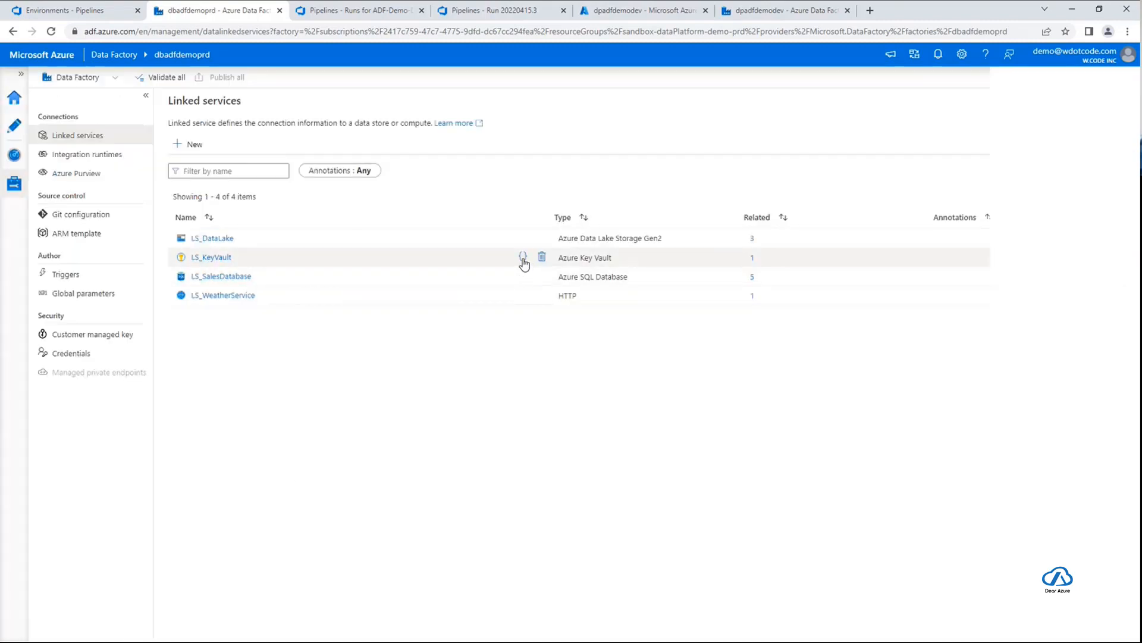
Check the LS_KeyVault base URL in both its JSON code and its linked service settings, leaving each without changes
{"action": "left_click", "coordinate": [523, 257]}
{"action": "double_click", "coordinate": [264, 221]}
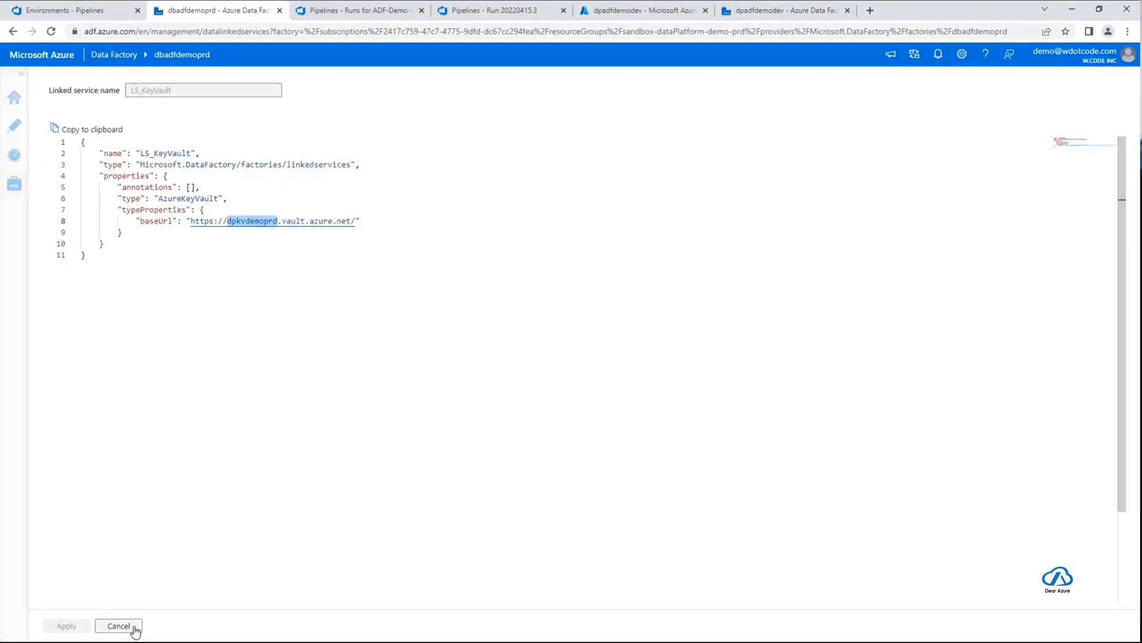
{"action": "left_click", "coordinate": [100, 626]}
{"action": "left_click", "coordinate": [205, 257]}
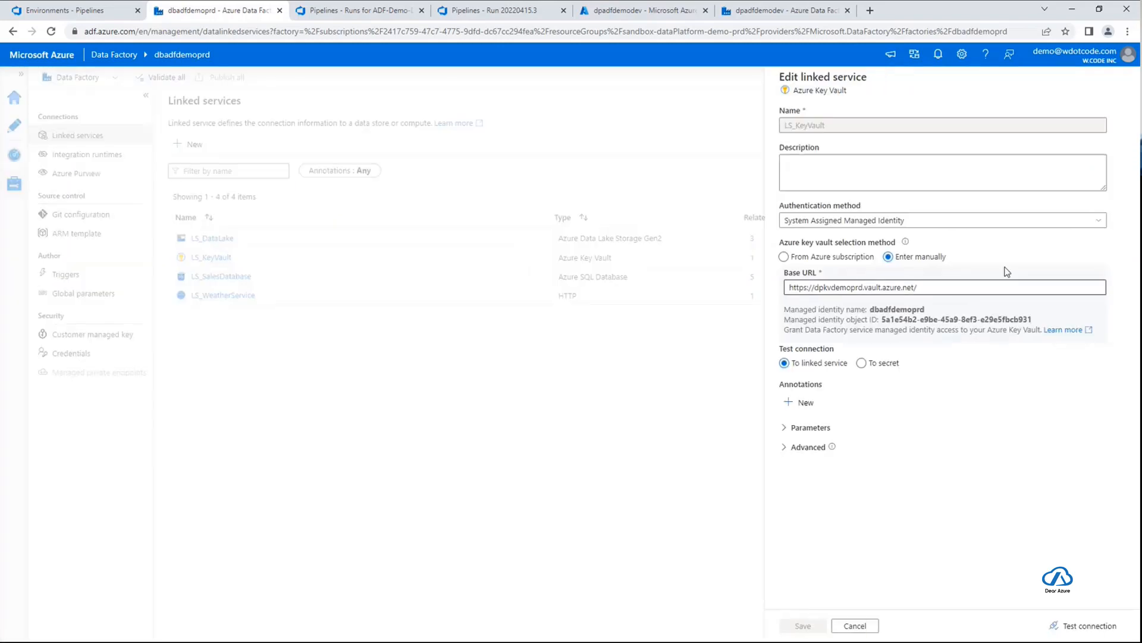
{"action": "double_click", "coordinate": [848, 288]}
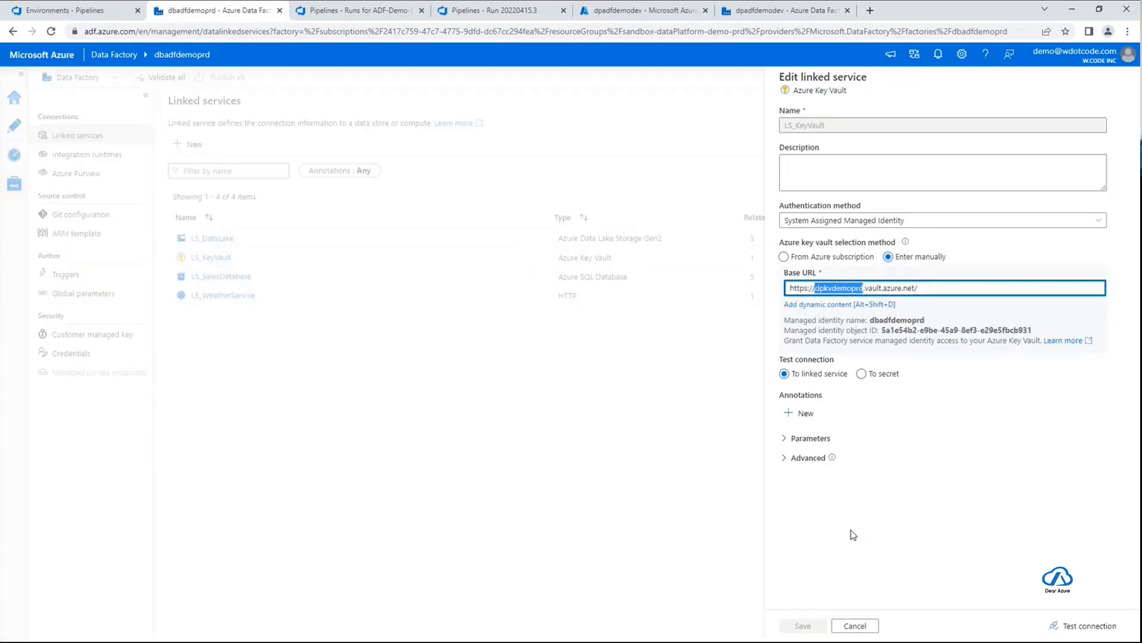
{"action": "left_click", "coordinate": [855, 627]}
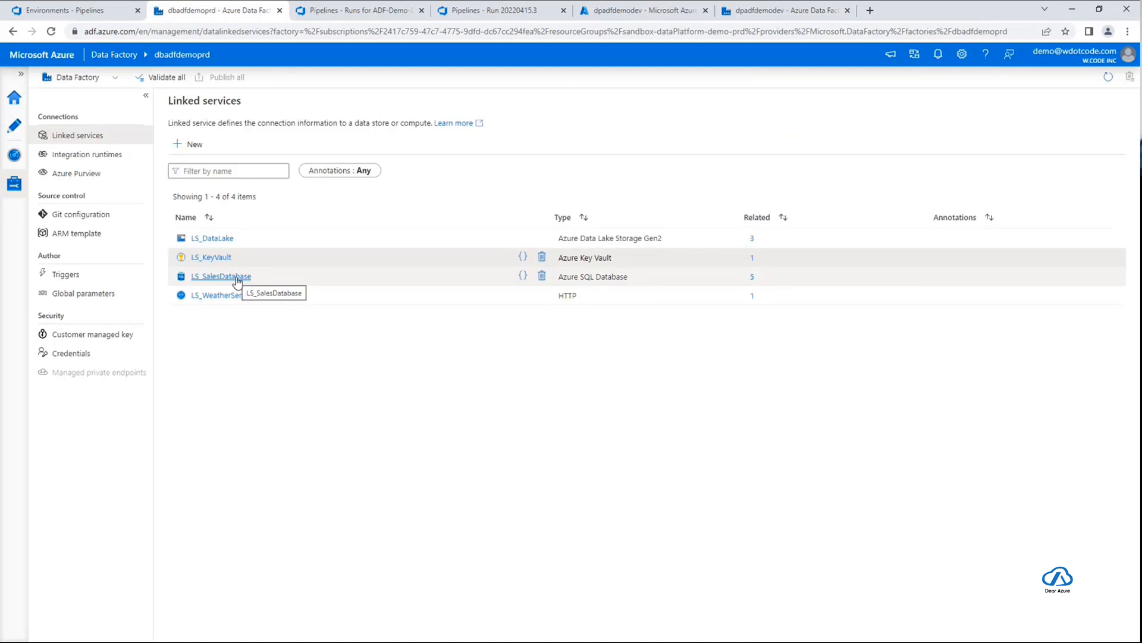
Inspect the LS_SalesDatabase JSON code, checking the connection string's data source and initial catalog, and close it without changes
{"action": "left_click", "coordinate": [522, 277]}
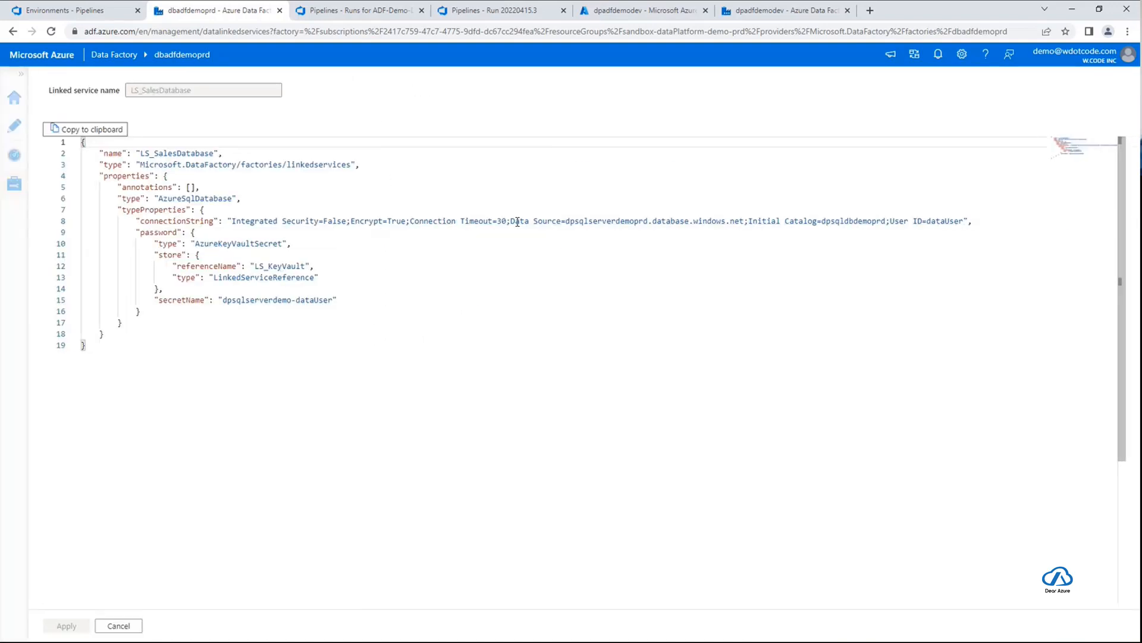
{"action": "double_click", "coordinate": [632, 221]}
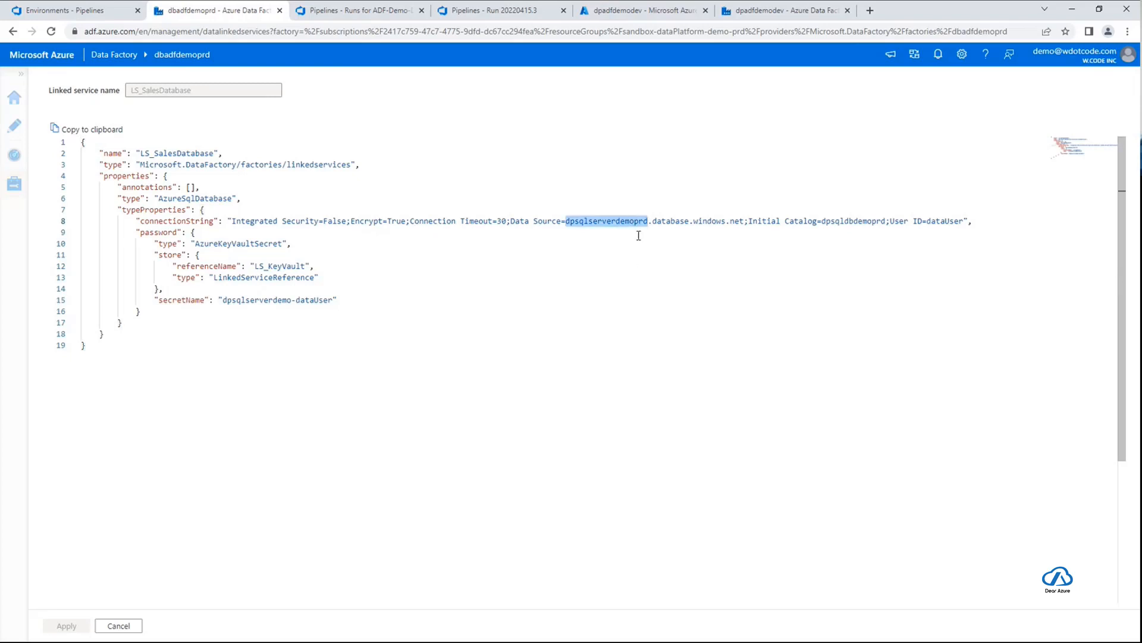
{"action": "double_click", "coordinate": [848, 221]}
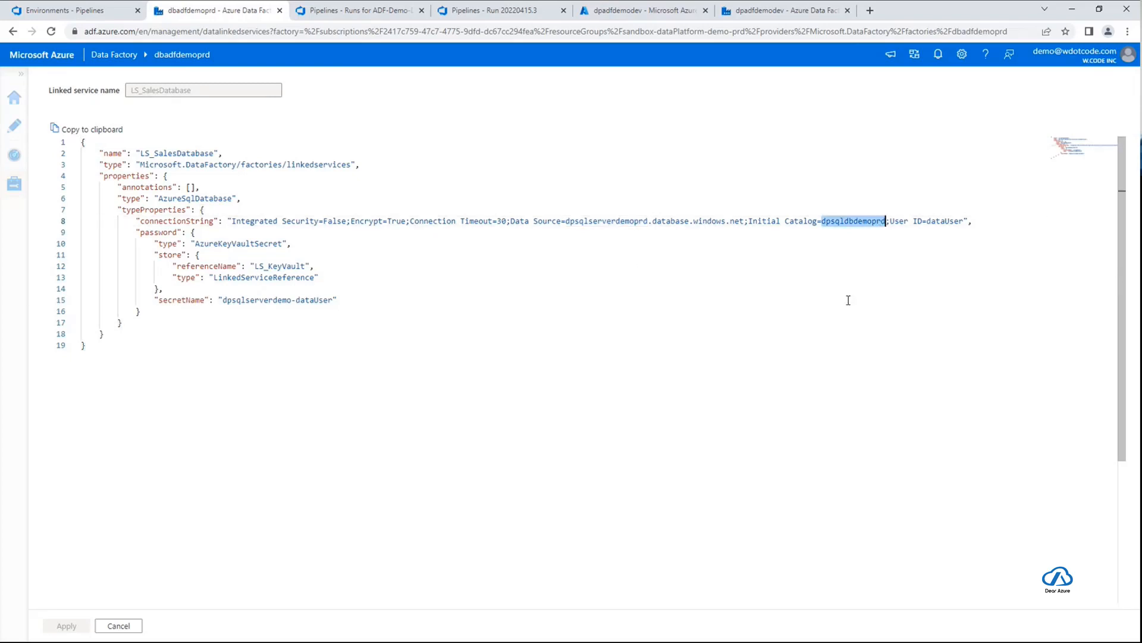
{"action": "left_click", "coordinate": [122, 625]}
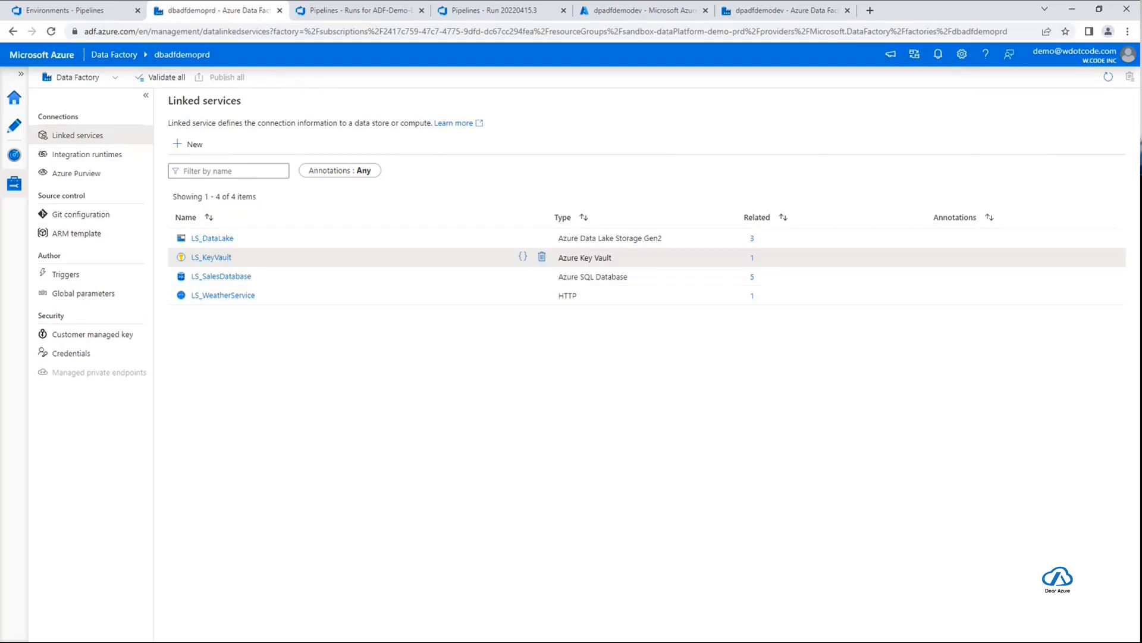
{"action": "key", "text": "alt+Tab"}
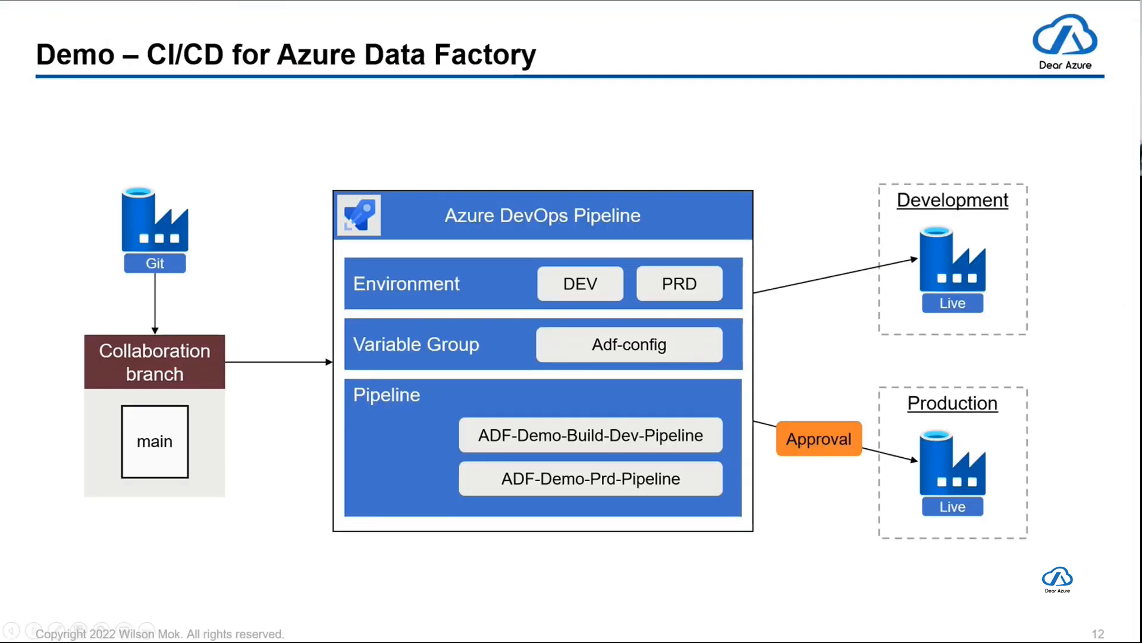
{"action": "key", "text": "Right"}
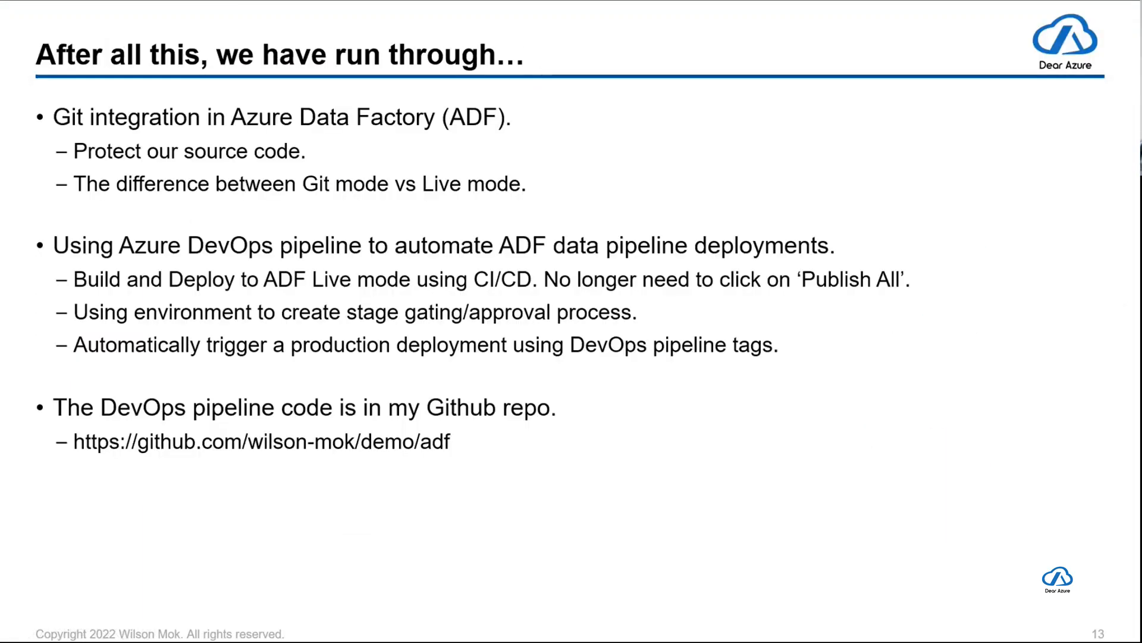